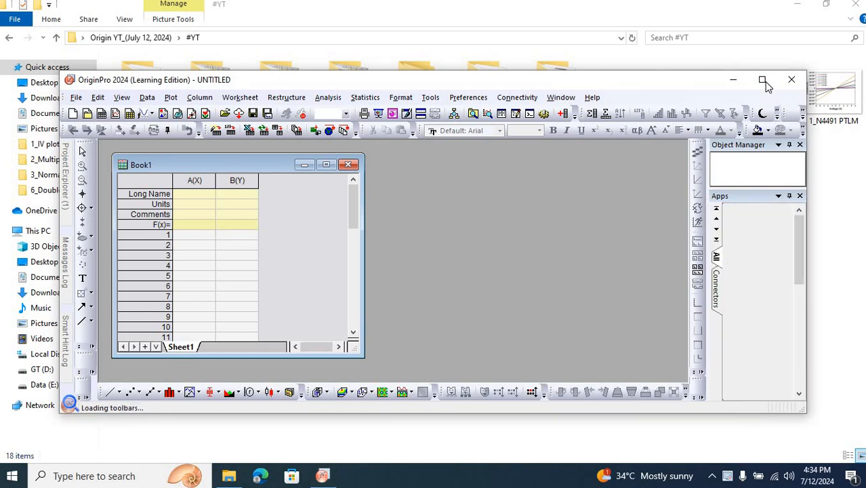
# Step: Maximize the OriginPro window, set it aside, and look through the example graph images in the #YT folder, starting with 1_I,R vs V
pyautogui.click(763, 80)
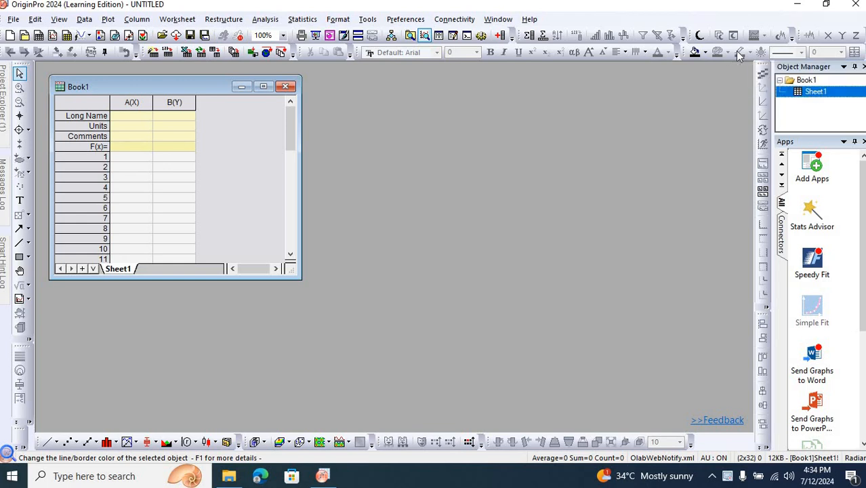
pyautogui.click(797, 4)
pyautogui.doubleClick(630, 109)
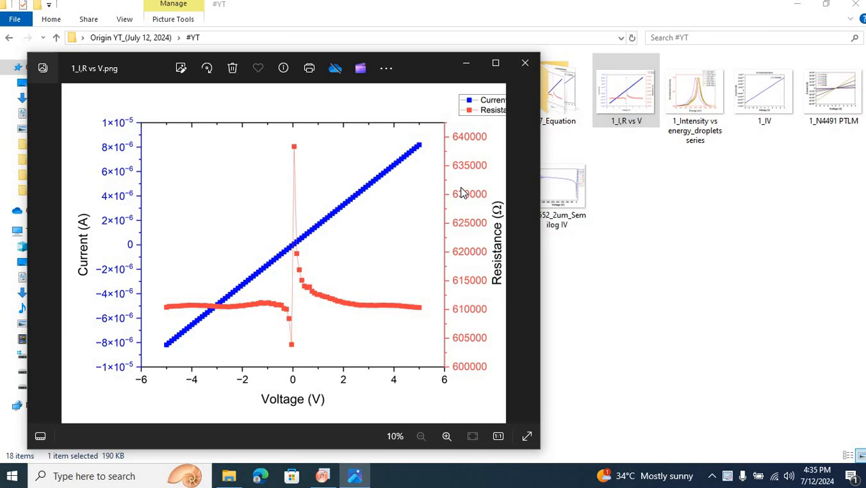
pyautogui.press('Right')
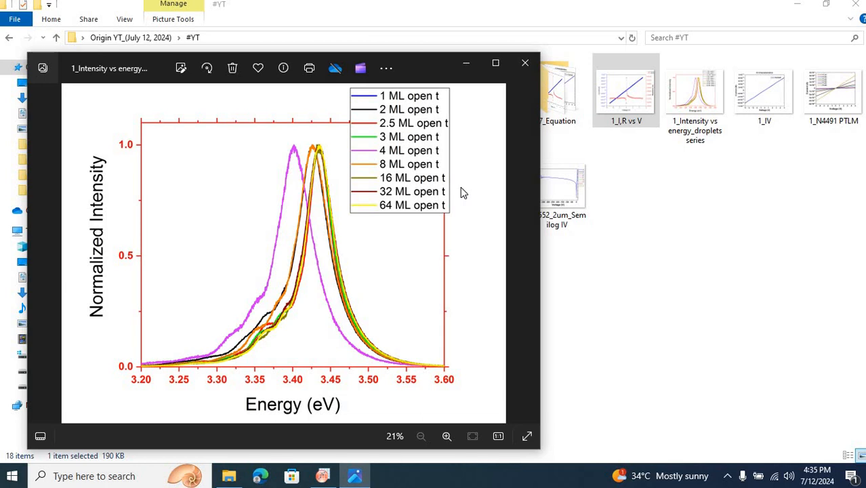
pyautogui.press('Right')
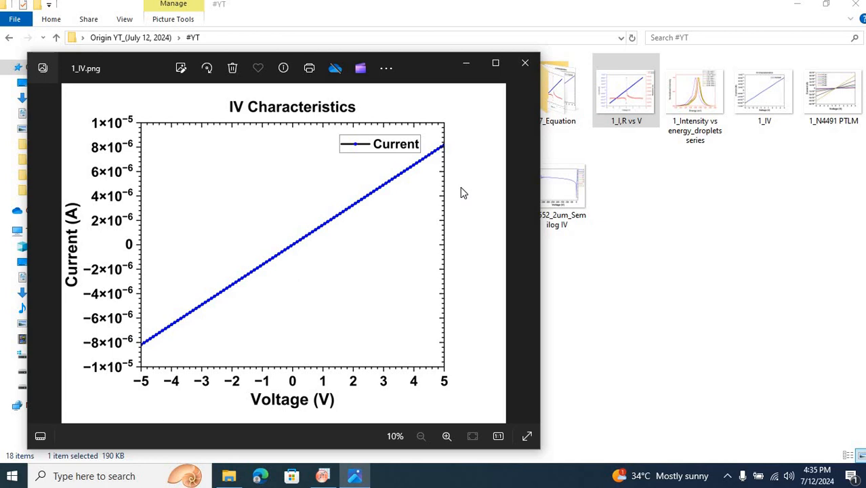
pyautogui.press('Right')
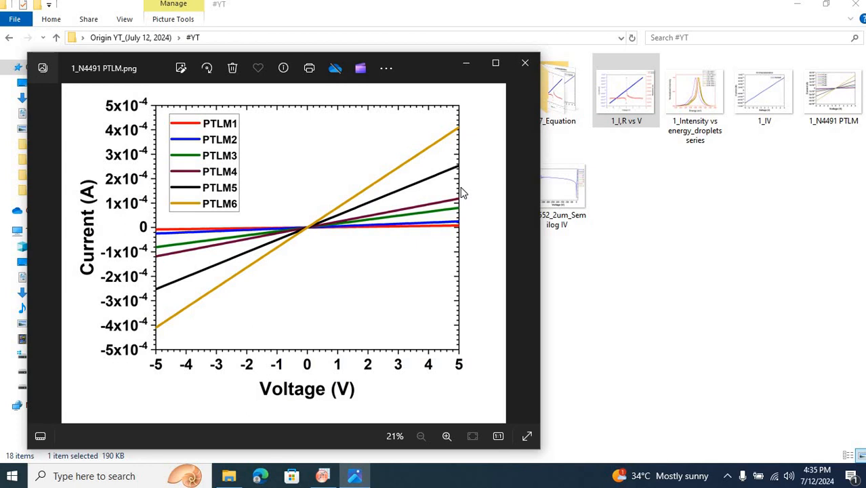
pyautogui.press('Right')
pyautogui.press('Right')
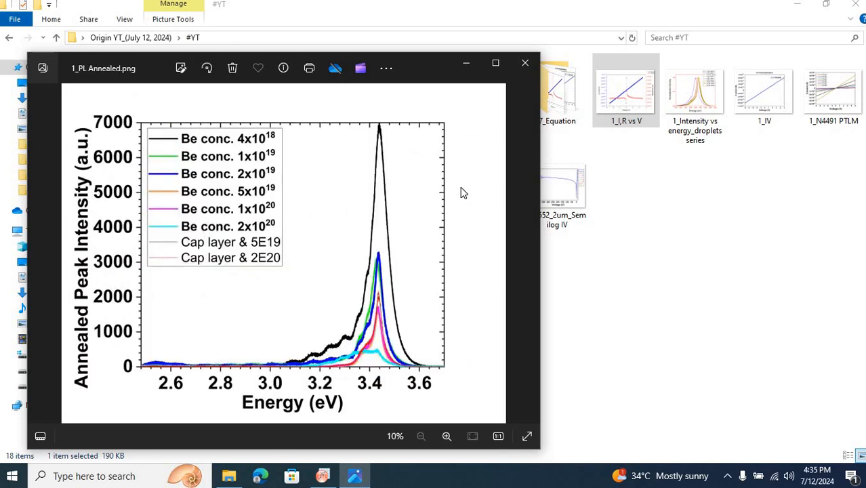
pyautogui.press('Right')
pyautogui.press('Right')
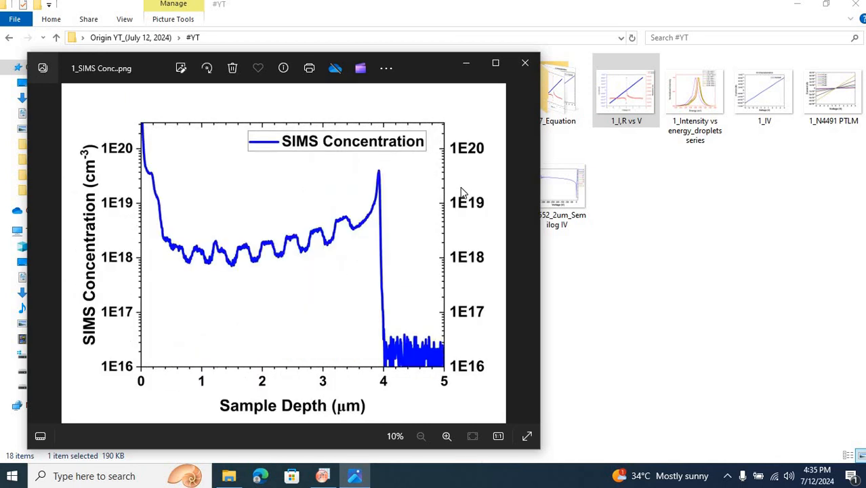
pyautogui.press('Right')
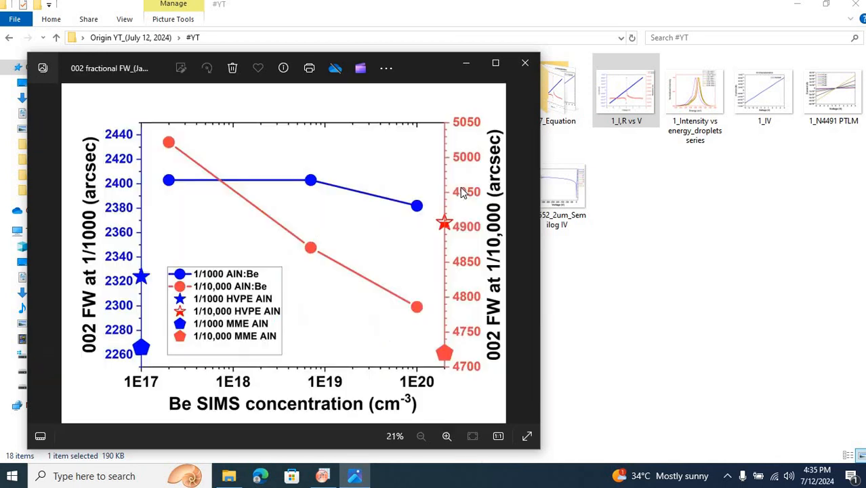
pyautogui.press('Right')
pyautogui.press('Right')
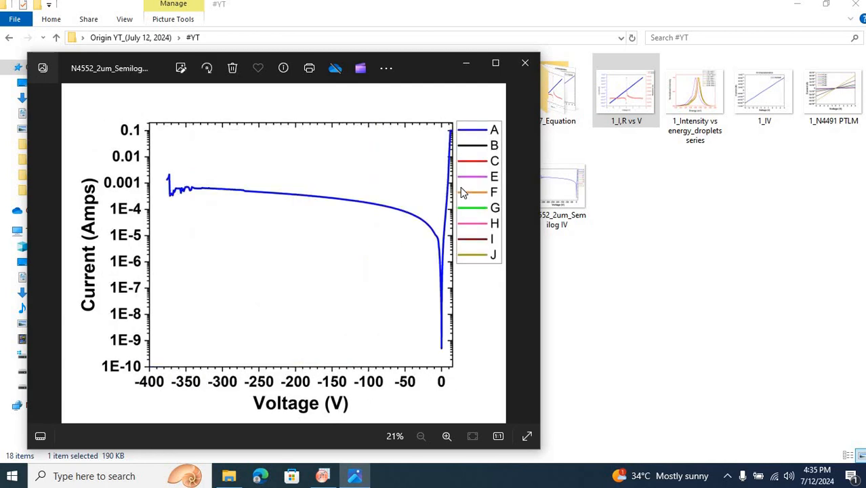
pyautogui.click(523, 66)
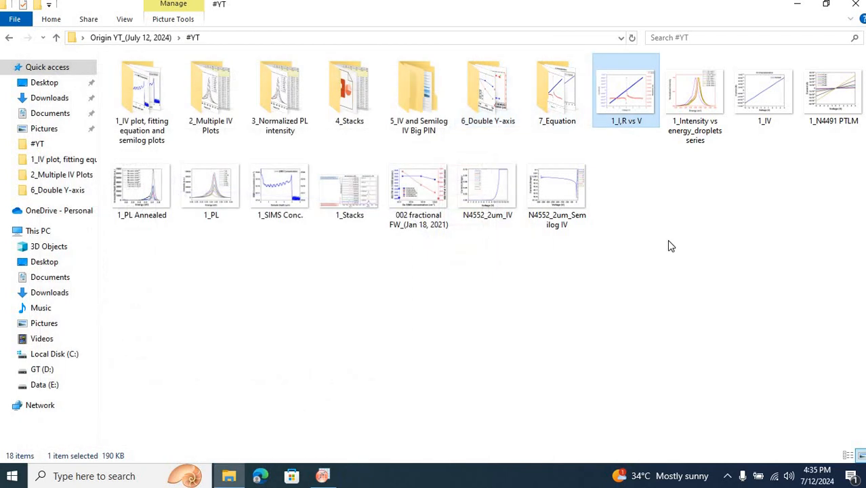
# Step: Open the folder "1_IV plot, fitting equation and semilog plots" and enlarge the empty Book1 worksheet window in OriginPro
pyautogui.doubleClick(143, 114)
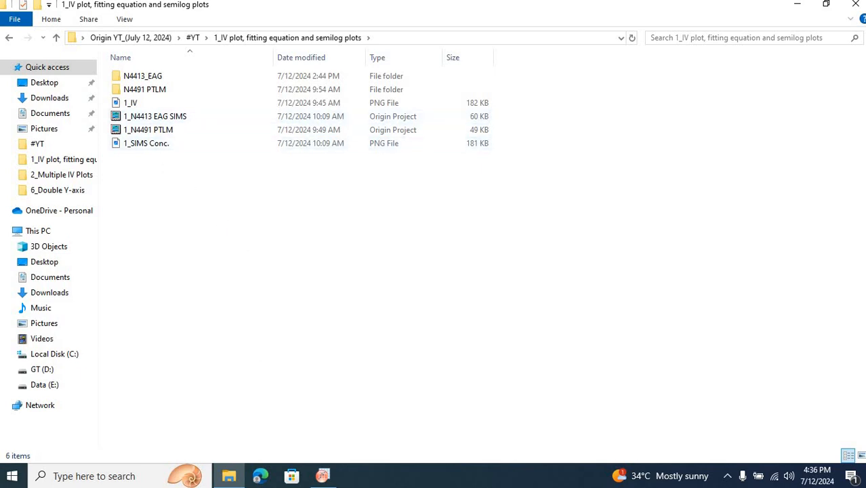
pyautogui.click(323, 473)
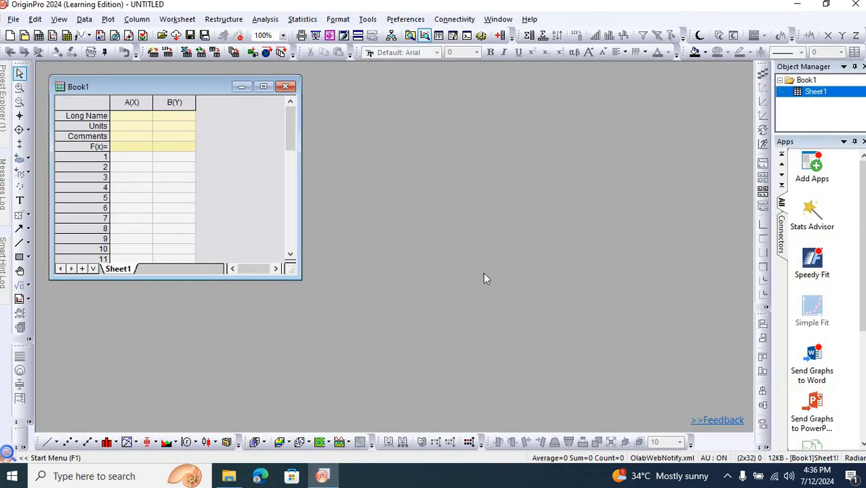
pyautogui.moveTo(290, 278); pyautogui.dragTo(350, 429)
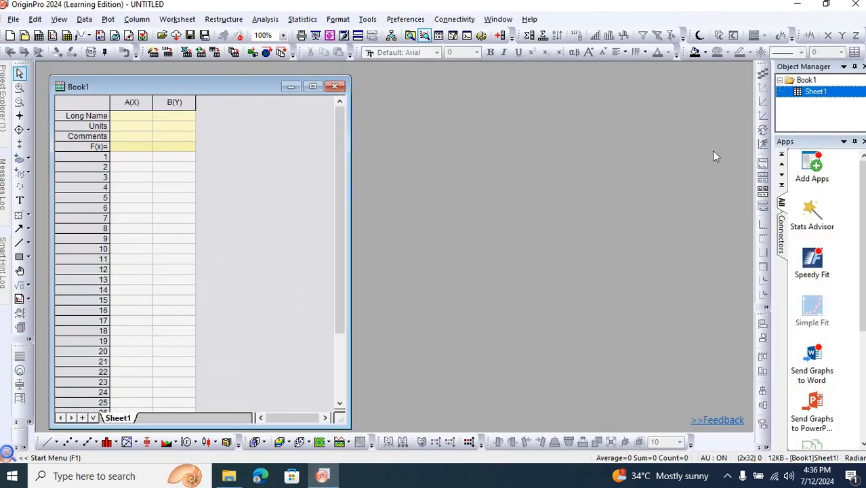
# Step: Switch to File Explorer and open the file "1_PTLM_85 um gap_115 um Rinner" from the N4491 PTLM folder in Notepad
pyautogui.click(230, 477)
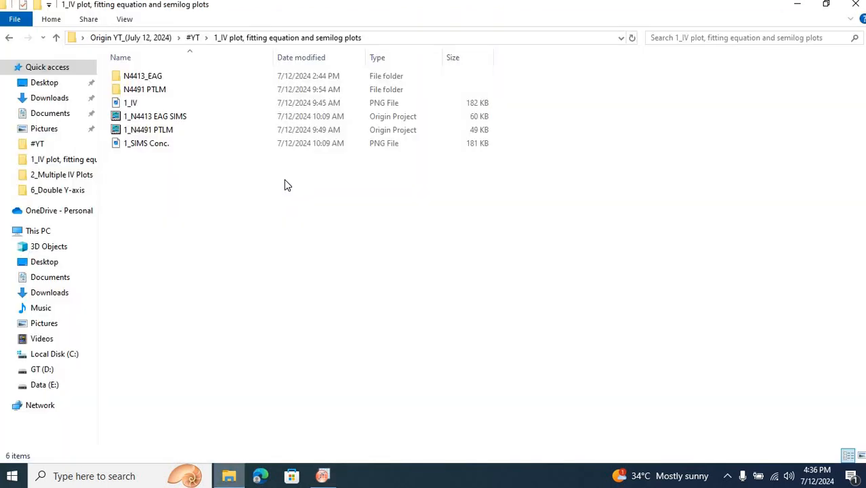
pyautogui.doubleClick(155, 91)
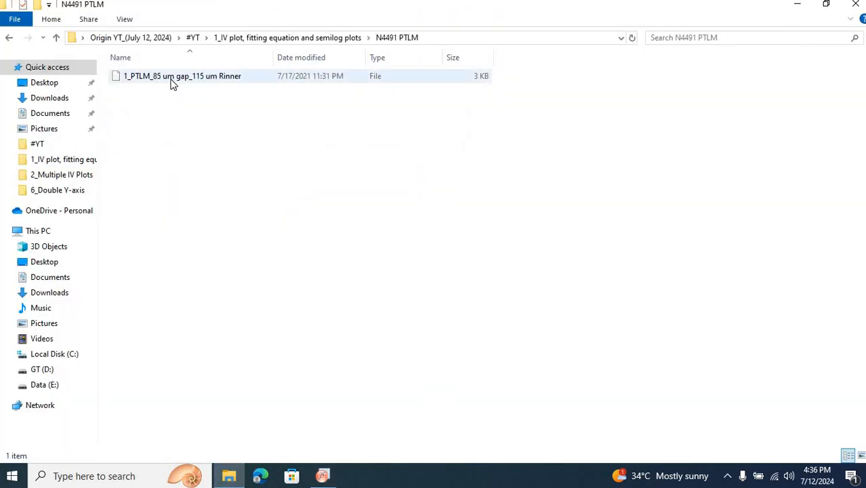
pyautogui.click(173, 81)
pyautogui.doubleClick(173, 79)
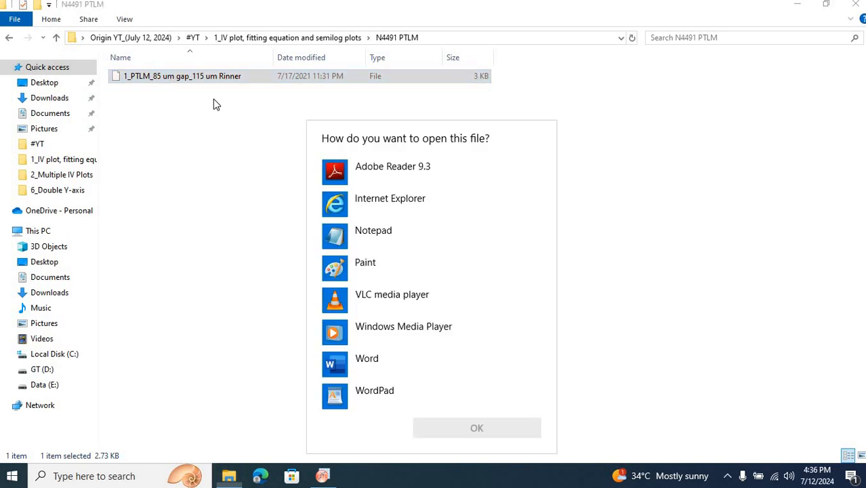
pyautogui.click(359, 232)
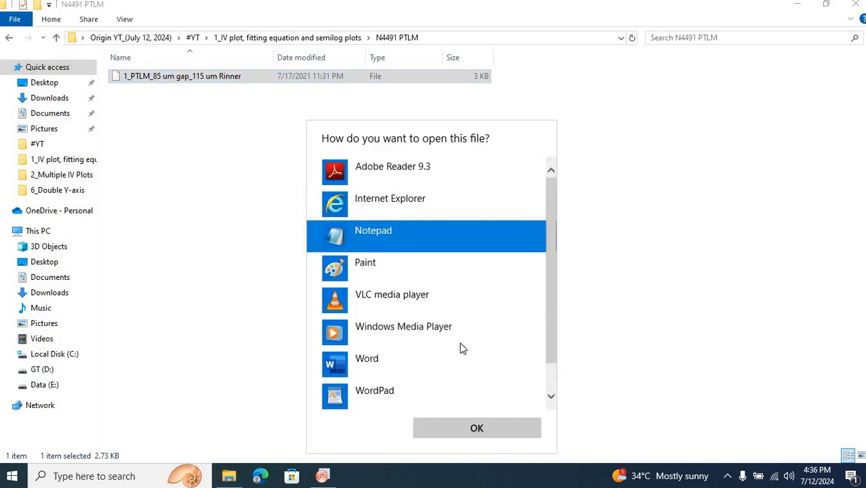
pyautogui.click(475, 426)
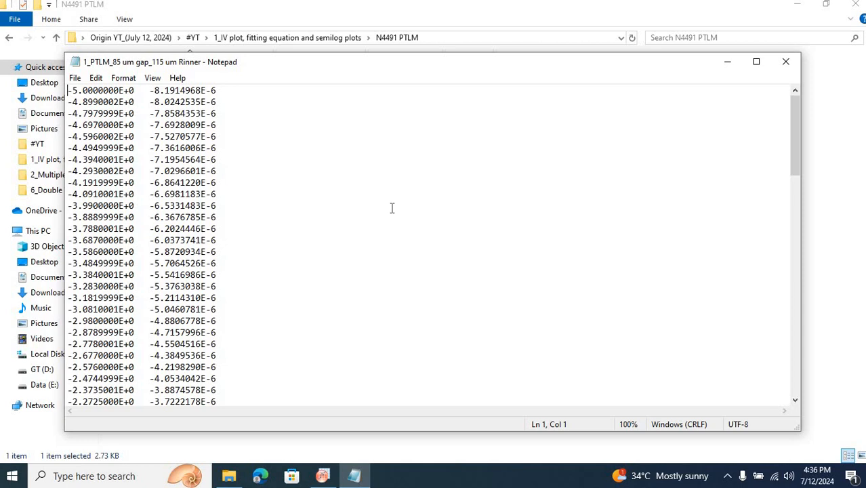
# Step: Copy all the data from the Notepad file and paste it into Book1 in OriginPro, starting at row 1 of column A
pyautogui.hotkey('ctrl', 'a')
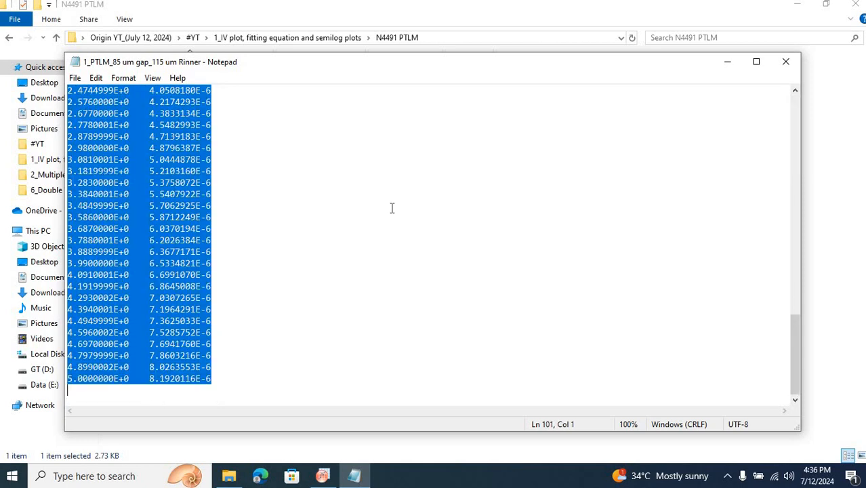
pyautogui.click(324, 476)
pyautogui.click(142, 162)
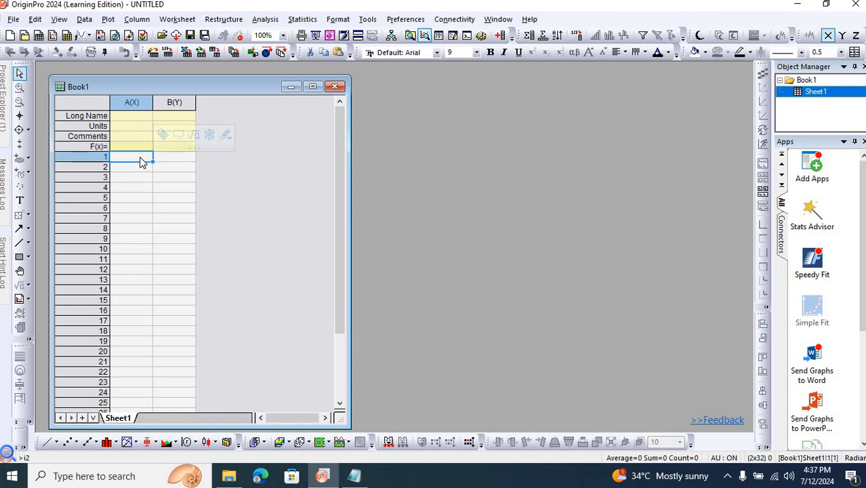
pyautogui.hotkey('ctrl', 'v')
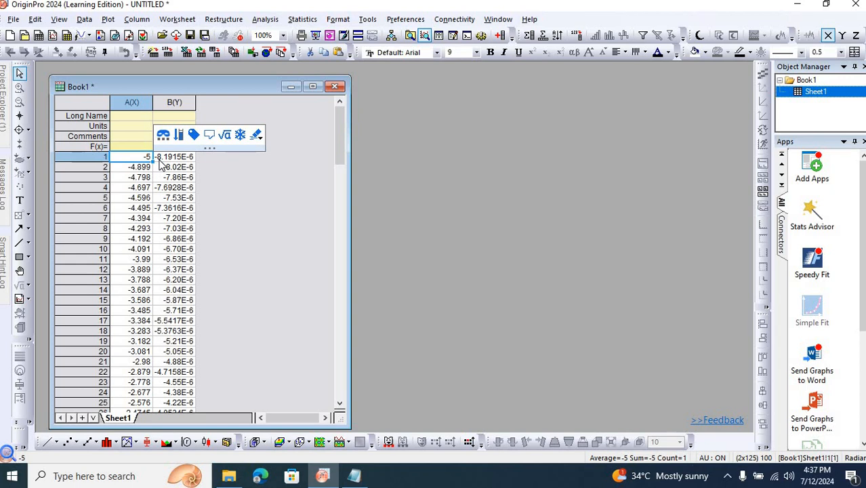
# Step: Set column A's long name to Voltage and its units to V
pyautogui.click(139, 120)
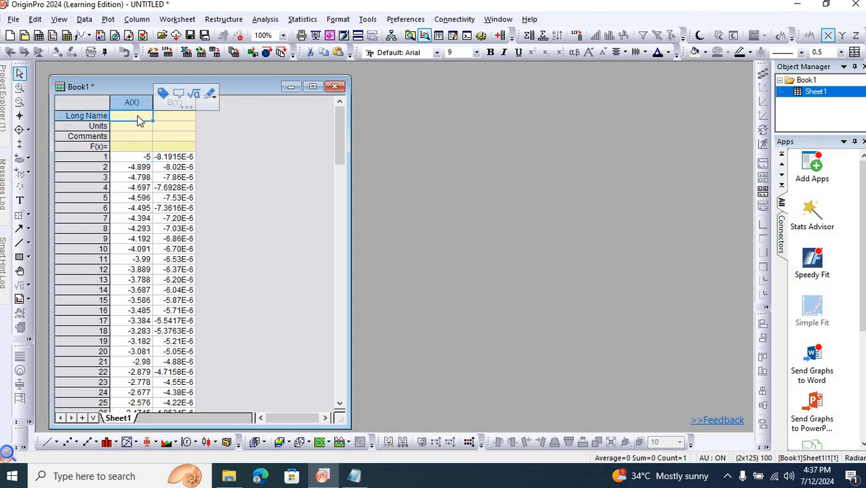
pyautogui.write('Vo')
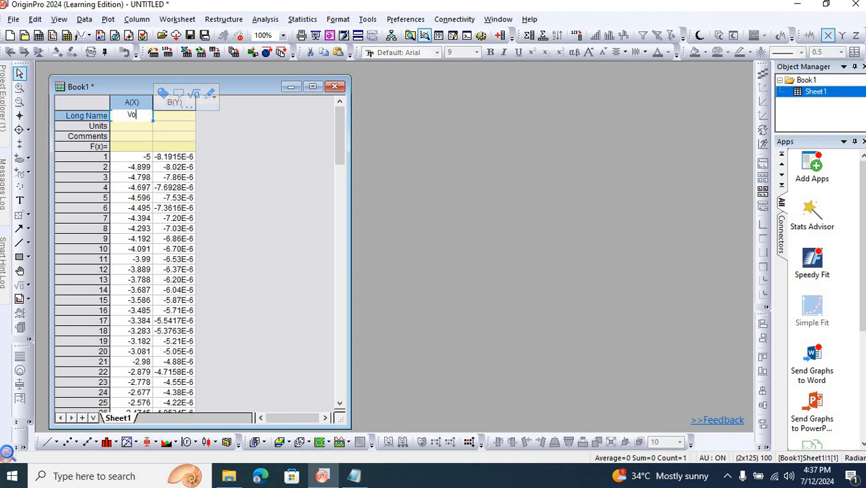
pyautogui.write('ltage')
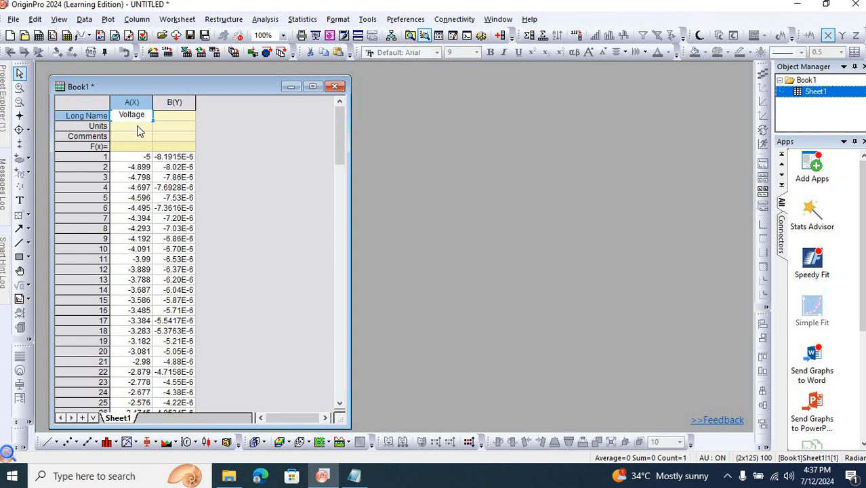
pyautogui.click(138, 128)
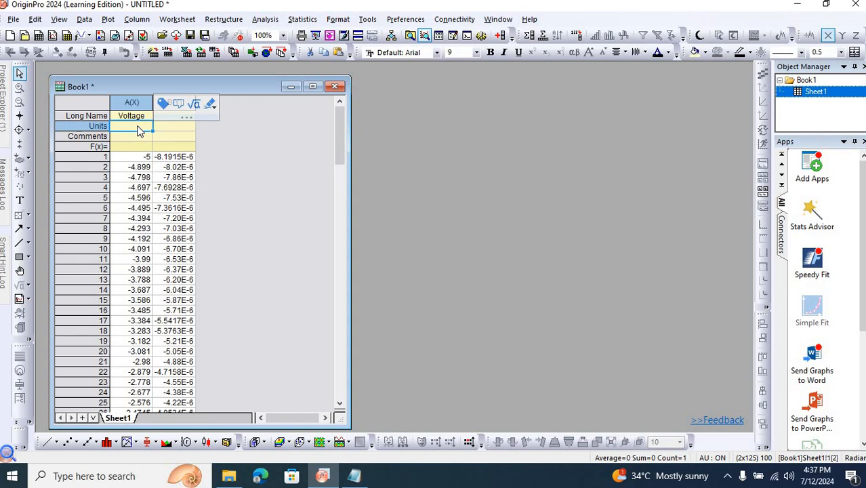
pyautogui.write('V')
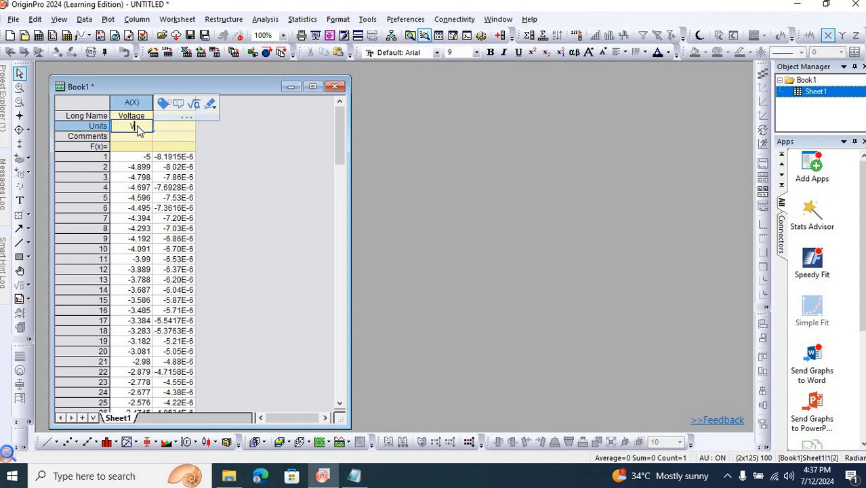
# Step: Set column B's long name to Current and its units to Amps
pyautogui.click(168, 128)
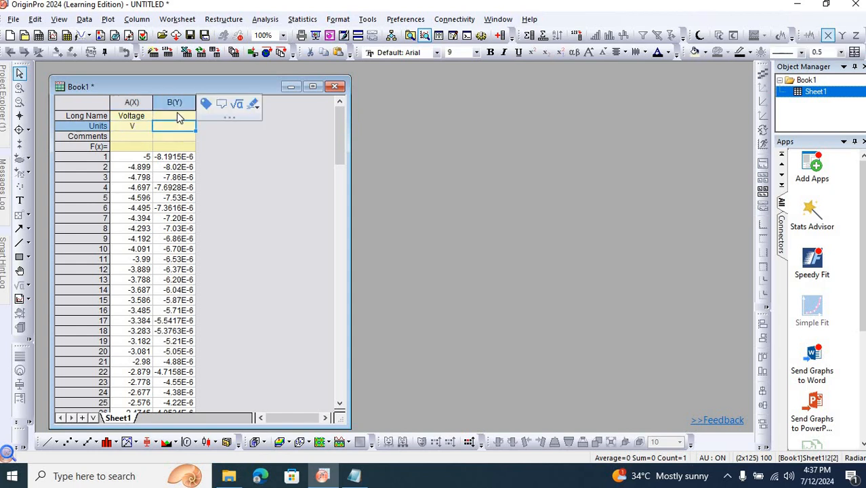
pyautogui.click(177, 114)
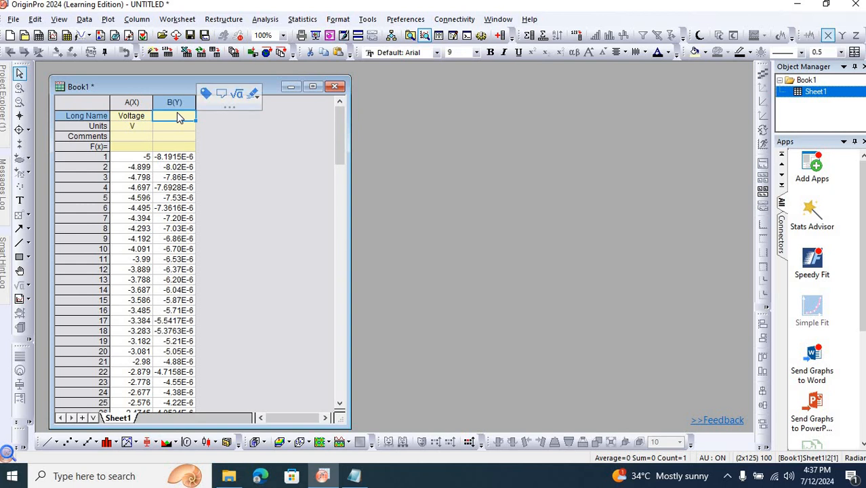
pyautogui.write('C')
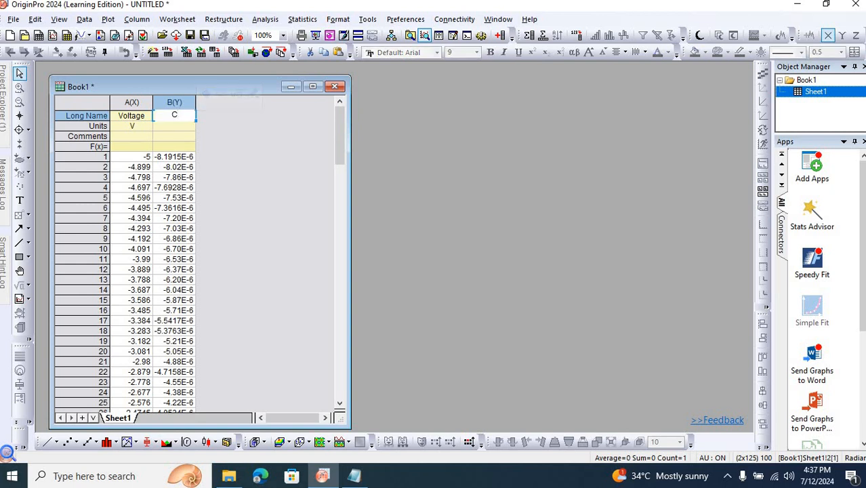
pyautogui.write('urrent')
pyautogui.press('Return')
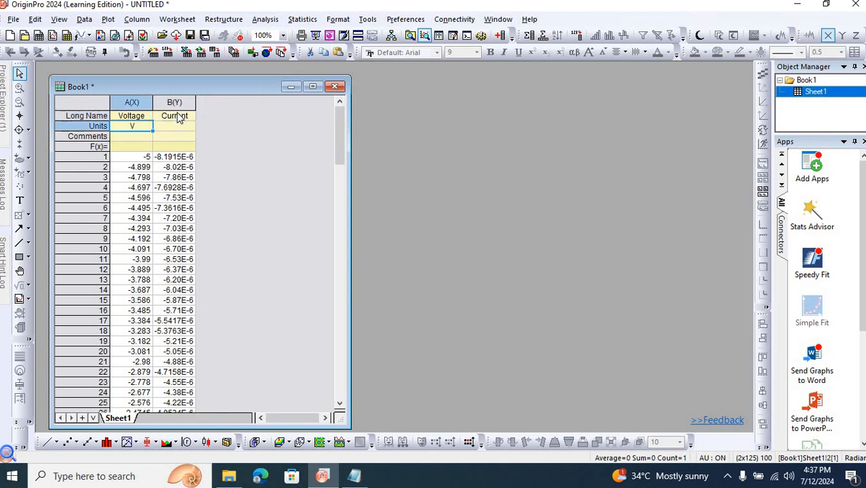
pyautogui.write('Amps')
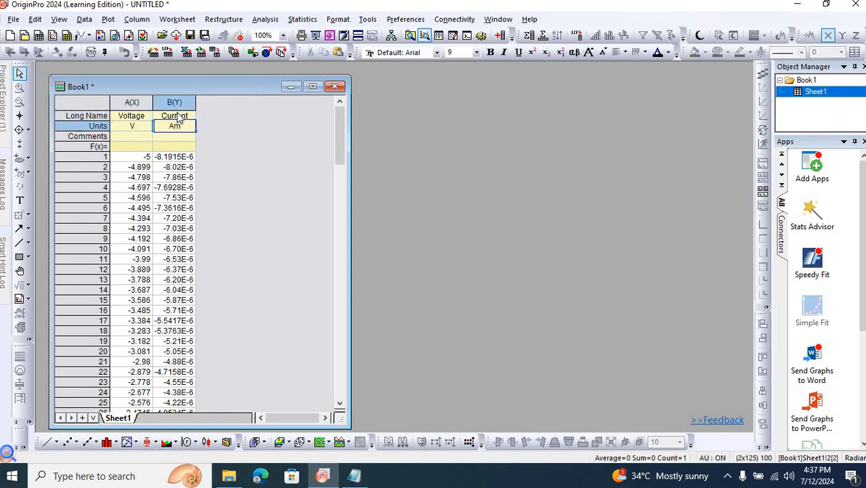
pyautogui.click(243, 163)
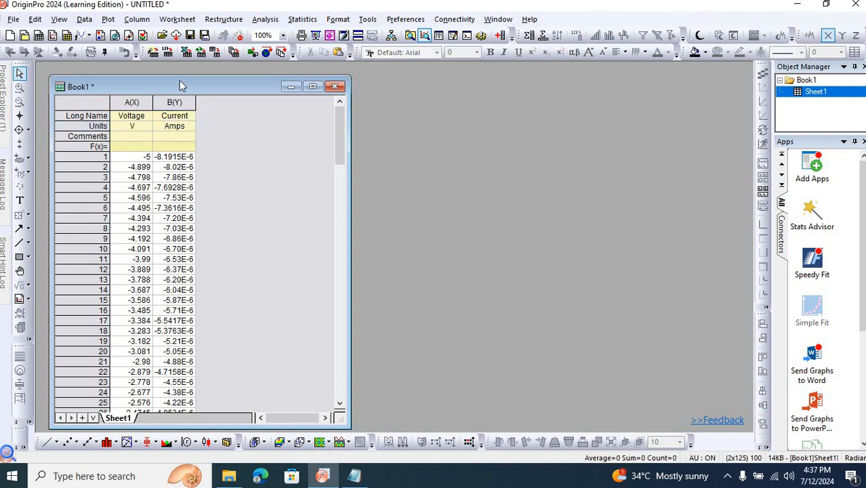
# Step: Plot the Voltage and Current columns as a Line + Symbol graph and enlarge the graph window
pyautogui.moveTo(180, 80); pyautogui.dragTo(171, 82)
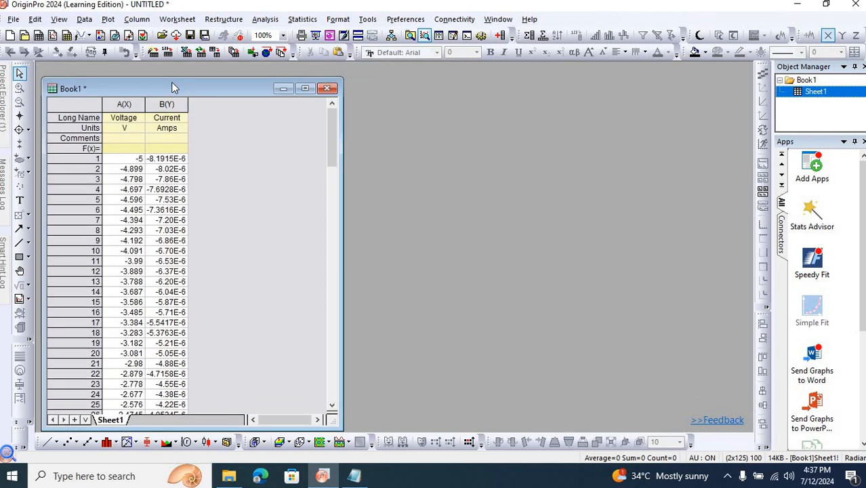
pyautogui.click(126, 103)
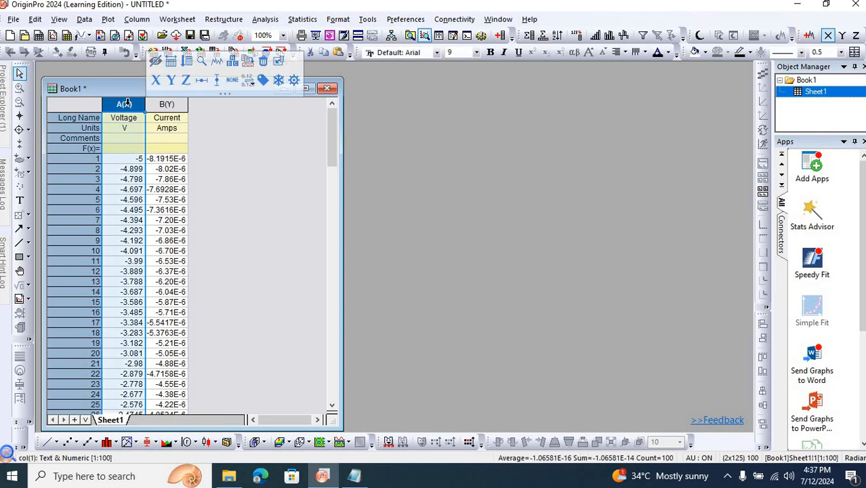
pyautogui.keyDown('shift'); pyautogui.click(171, 105); pyautogui.keyUp('shift')
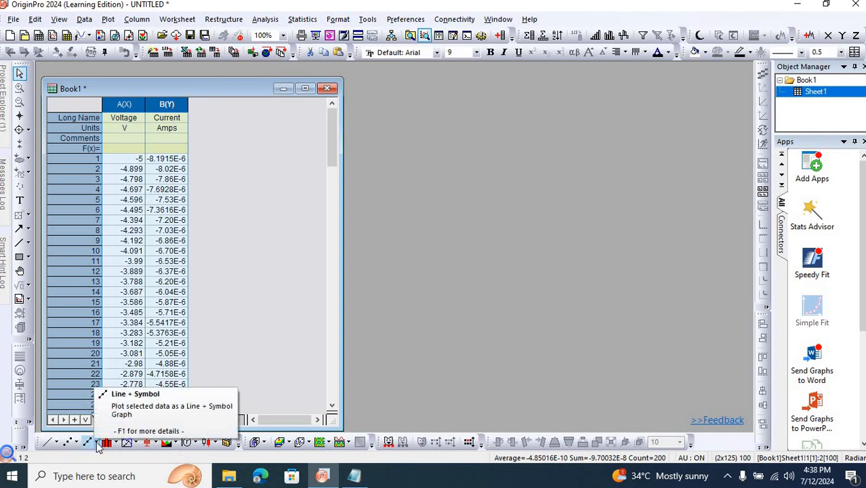
pyautogui.click(96, 441)
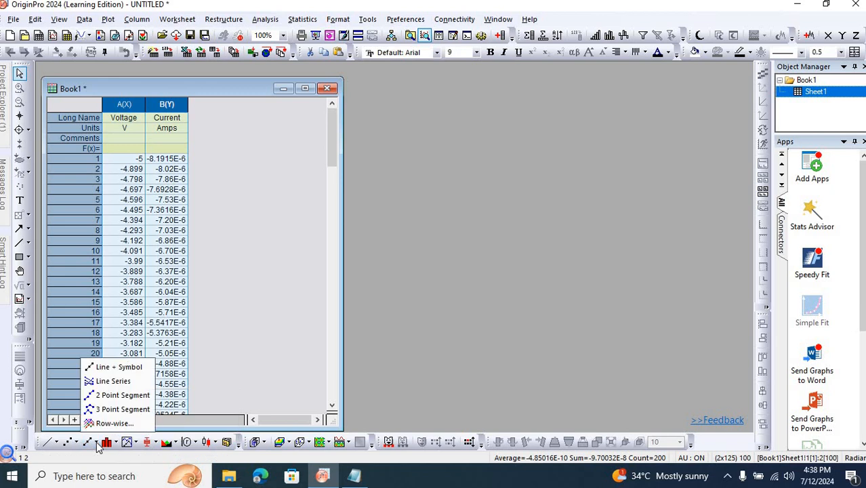
pyautogui.click(133, 368)
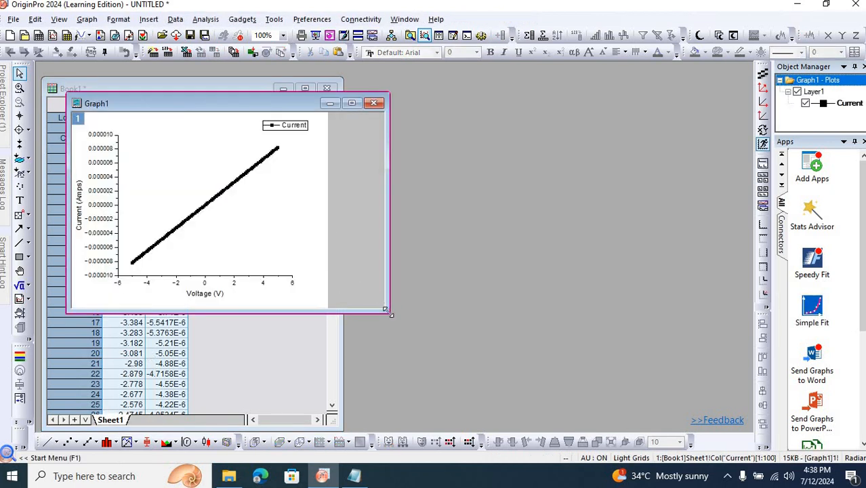
pyautogui.moveTo(385, 310); pyautogui.dragTo(523, 426)
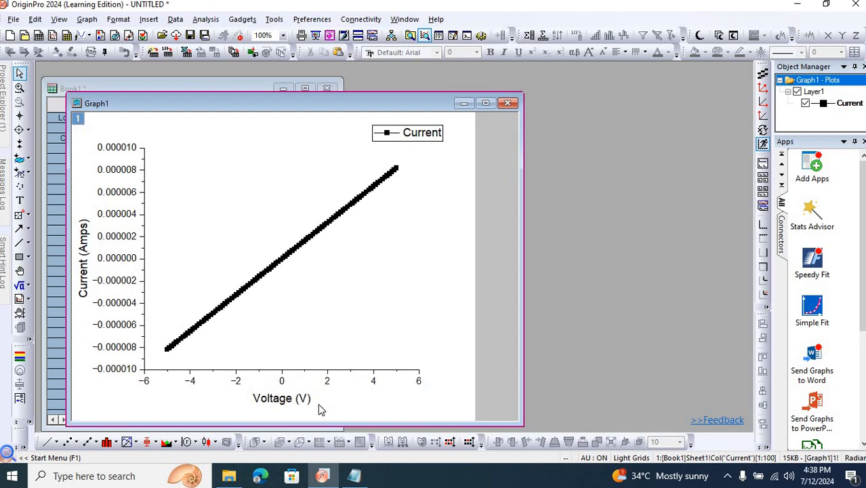
# Step: Show the graph's top, left and right axes in addition to the bottom axis
pyautogui.click(124, 263)
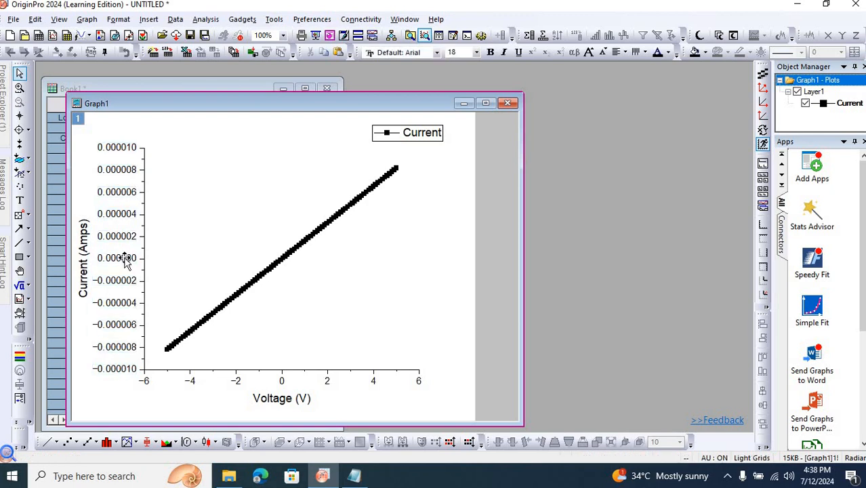
pyautogui.doubleClick(125, 264)
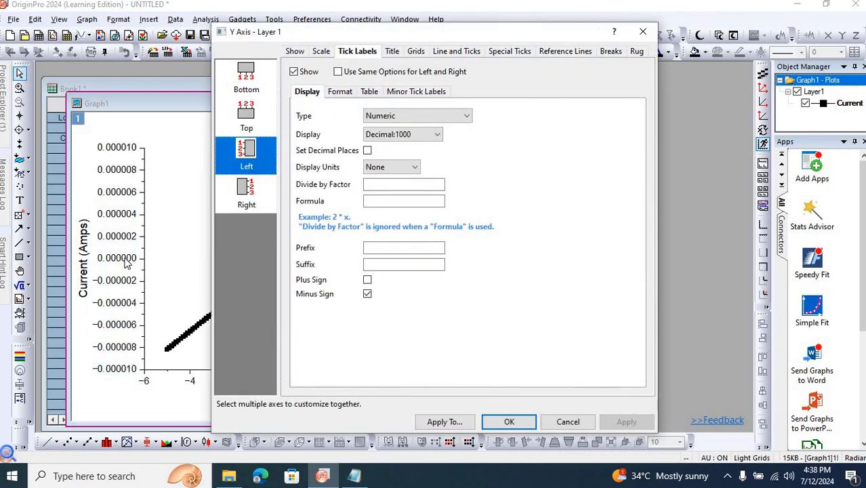
pyautogui.click(294, 50)
pyautogui.moveTo(422, 33); pyautogui.dragTo(669, 53)
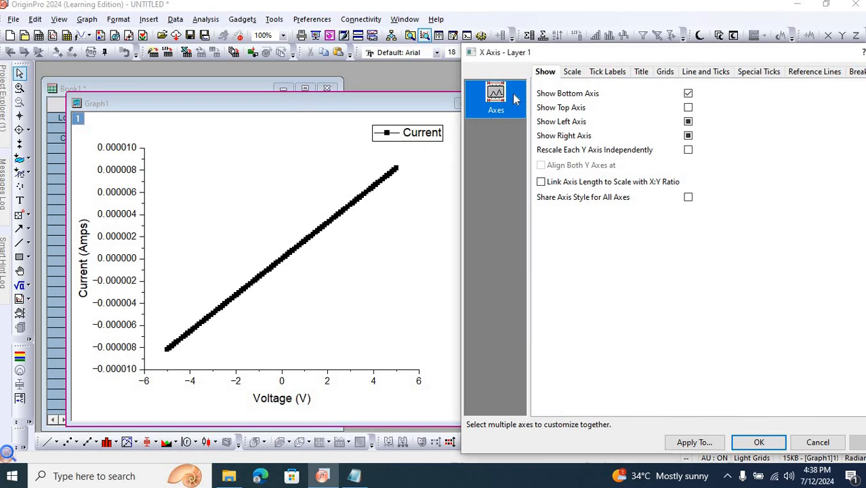
pyautogui.click(688, 108)
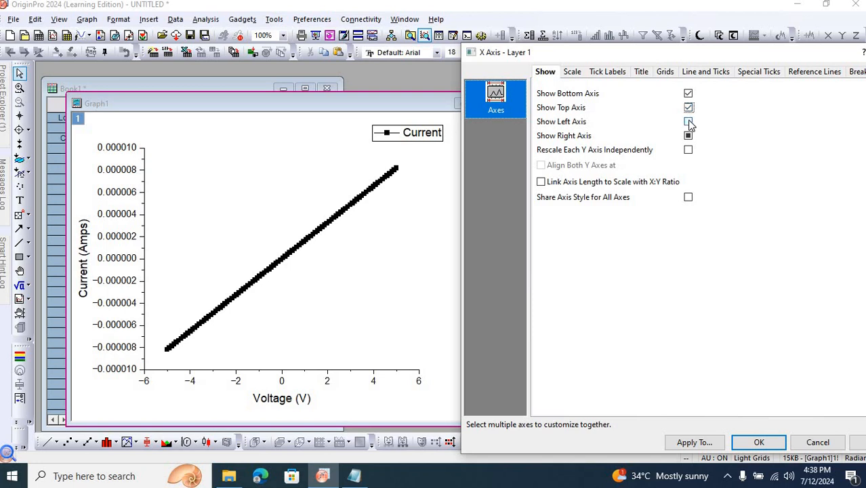
pyautogui.click(689, 123)
pyautogui.click(688, 138)
pyautogui.click(857, 445)
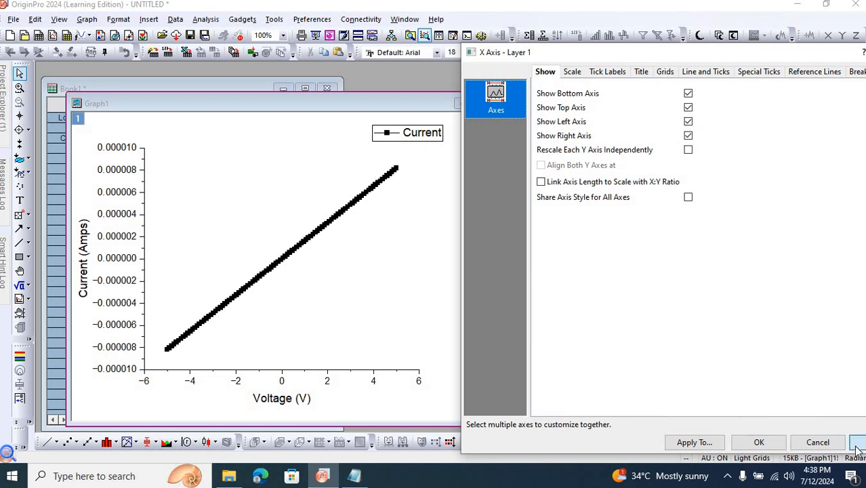
pyautogui.click(759, 443)
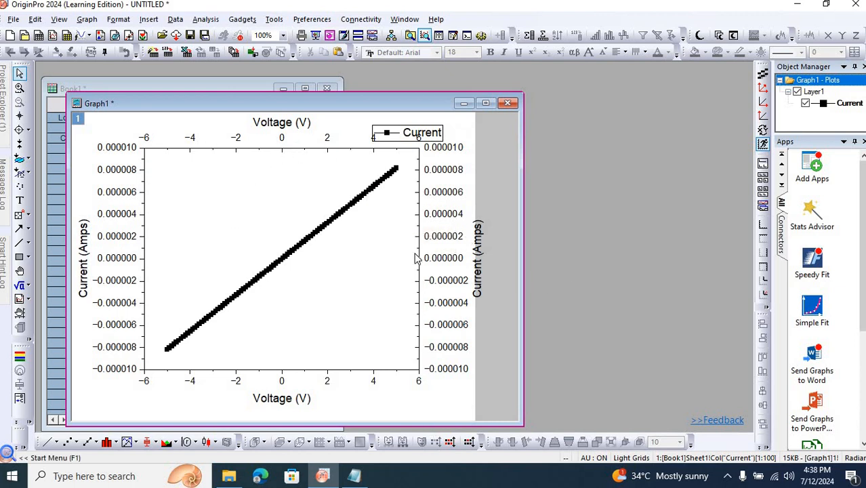
# Step: Delete the Voltage (V) title and the tick labels of the graph's top axis
pyautogui.click(327, 139)
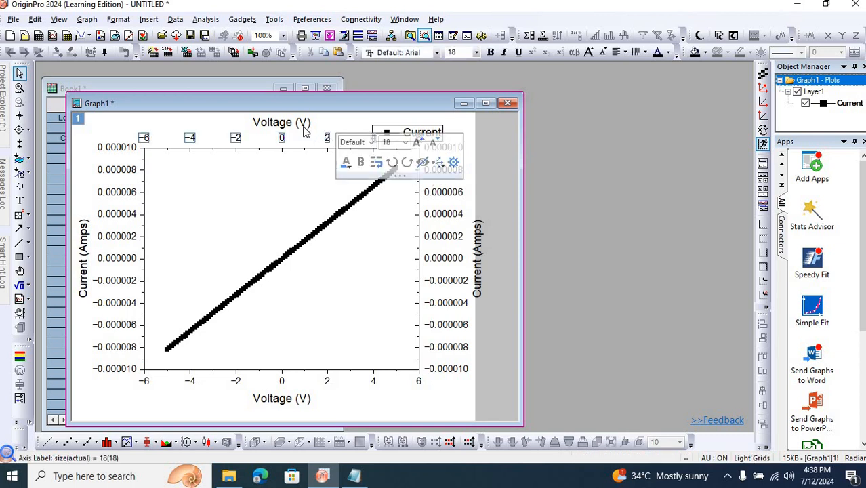
pyautogui.click(300, 124)
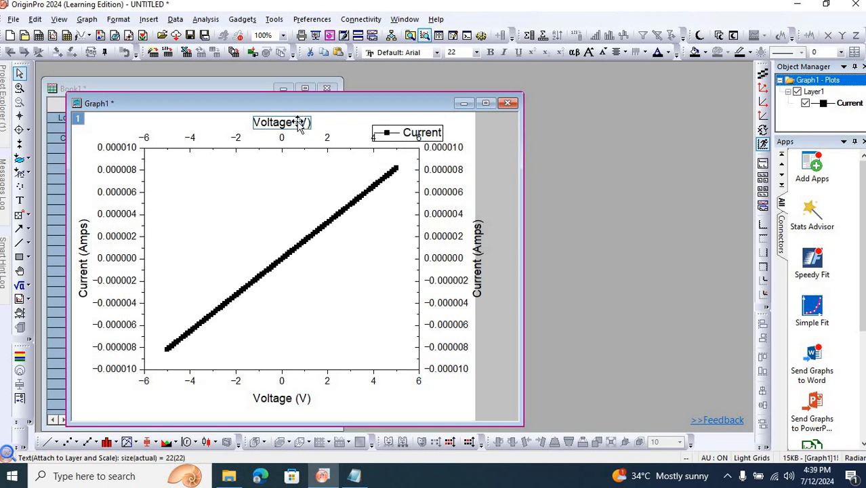
pyautogui.click(299, 125)
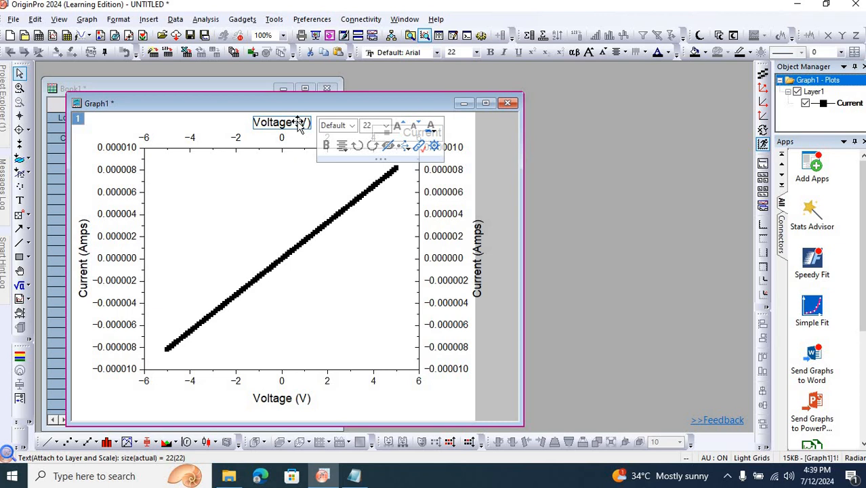
pyautogui.press('Delete')
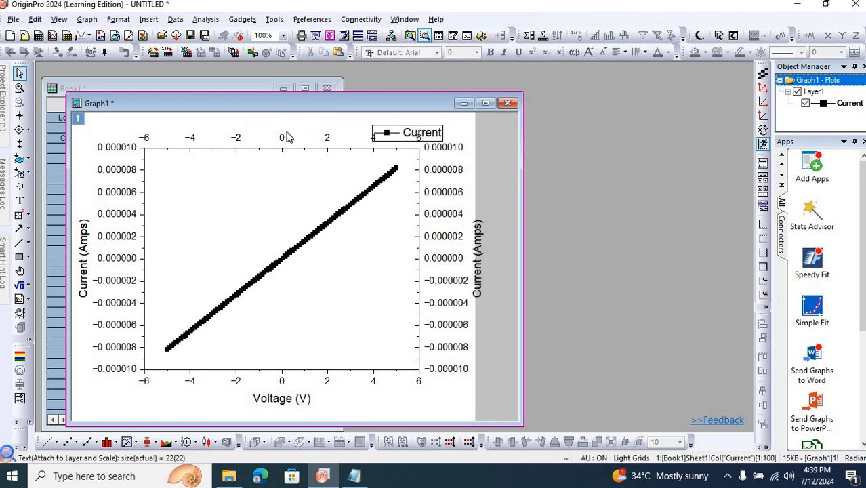
pyautogui.click(284, 136)
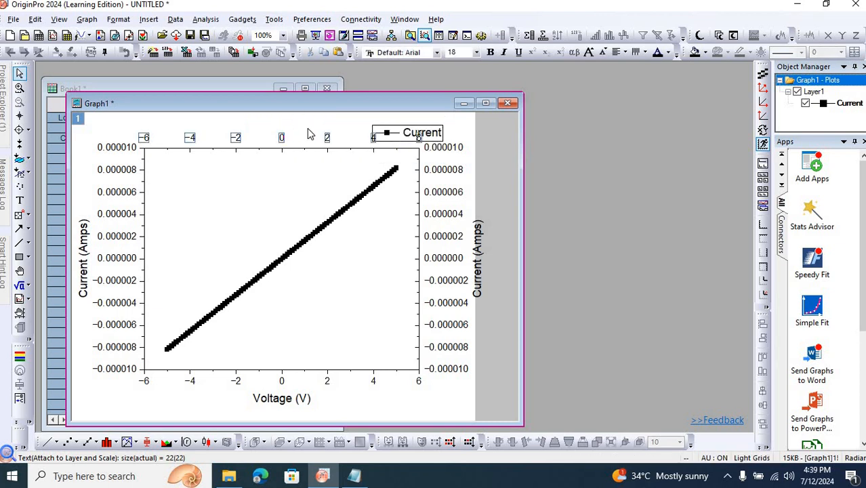
pyautogui.click(308, 134)
pyautogui.press('Delete')
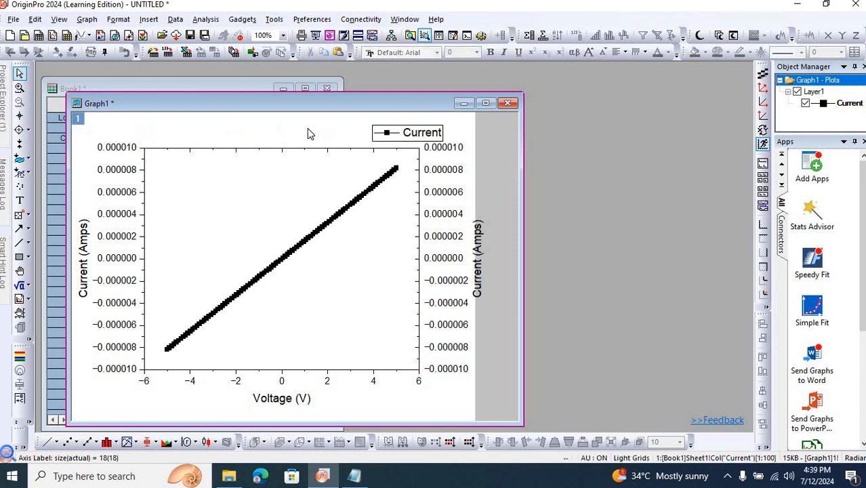
# Step: Delete the tick labels and the Current (Amps) title of the graph's right axis
pyautogui.click(440, 173)
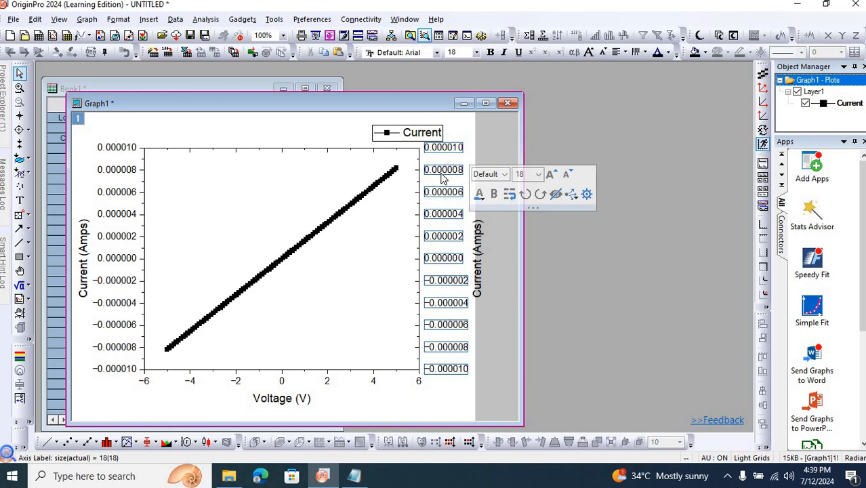
pyautogui.press('Delete')
pyautogui.click(434, 233)
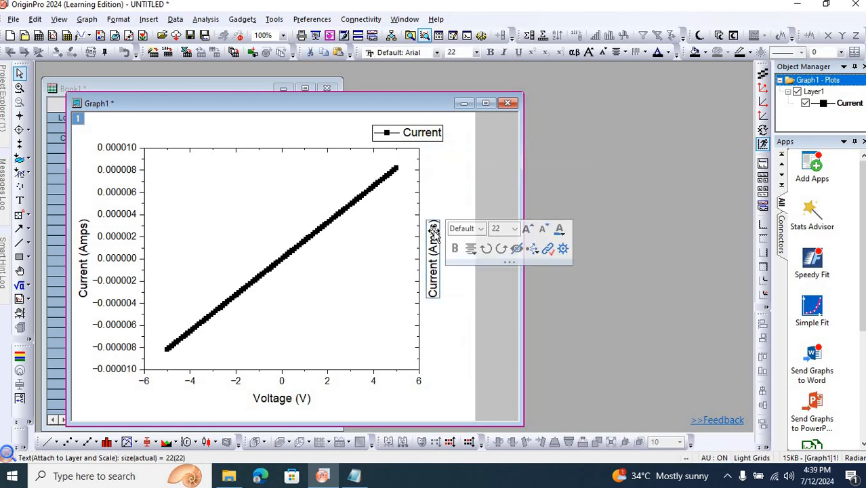
pyautogui.press('Delete')
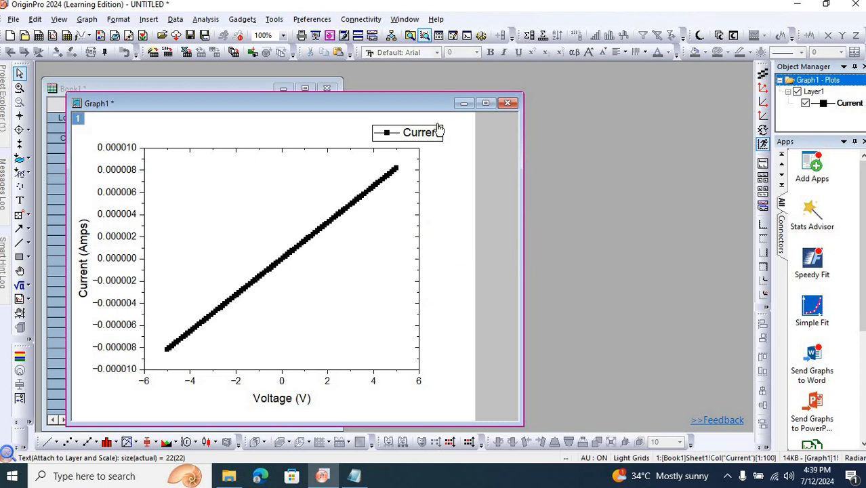
# Step: Move the legend into the upper-left corner of the plot area and change its text to "IV Characteristics"
pyautogui.moveTo(425, 130); pyautogui.dragTo(206, 167)
pyautogui.doubleClick(202, 171)
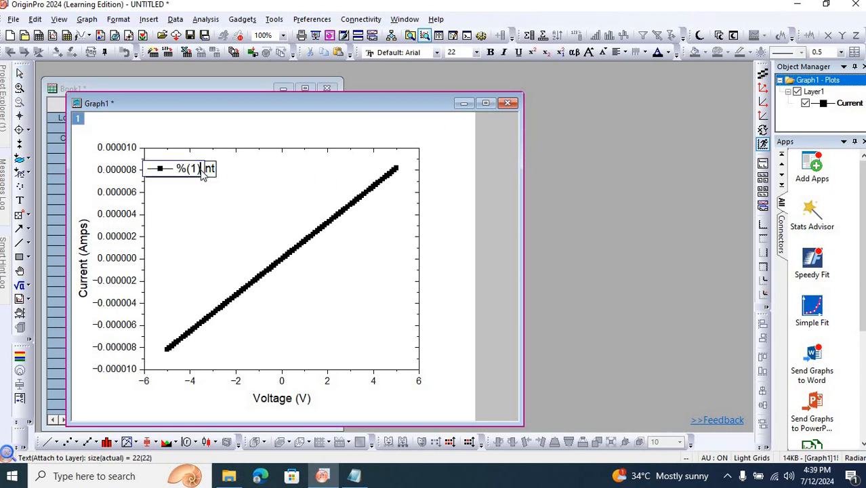
pyautogui.press('BackSpace')
pyautogui.press('BackSpace')
pyautogui.press('BackSpace')
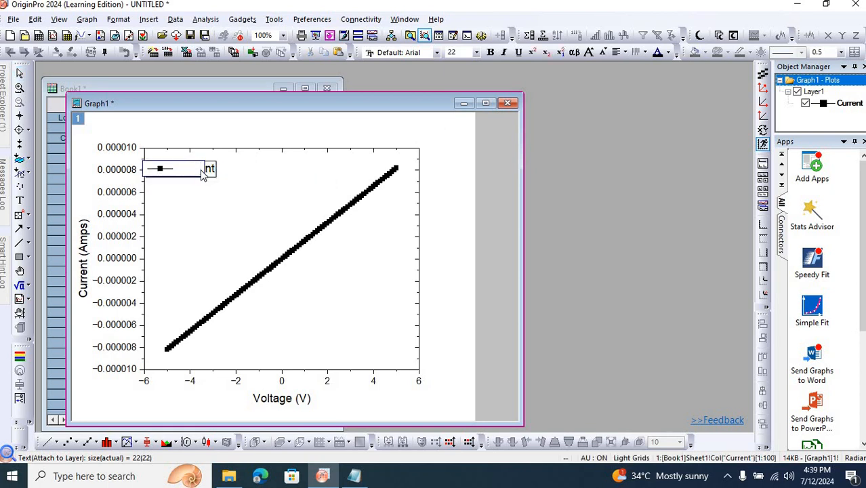
pyautogui.write('IV Chara')
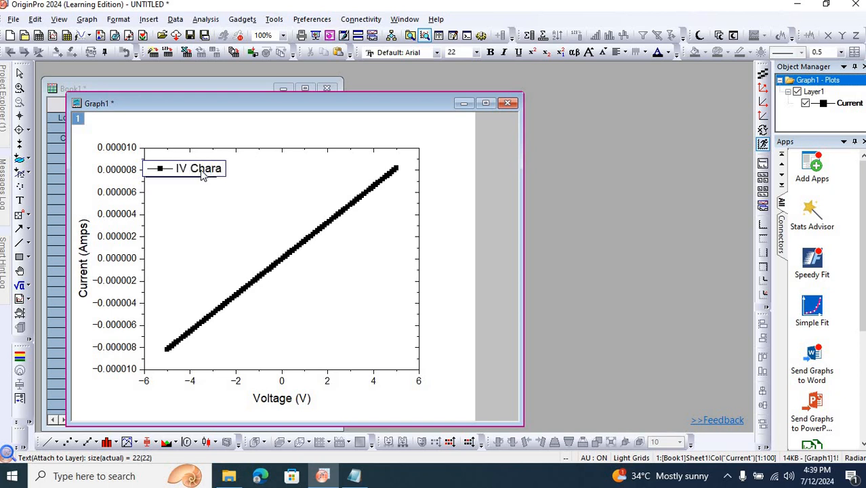
pyautogui.write('cteristics')
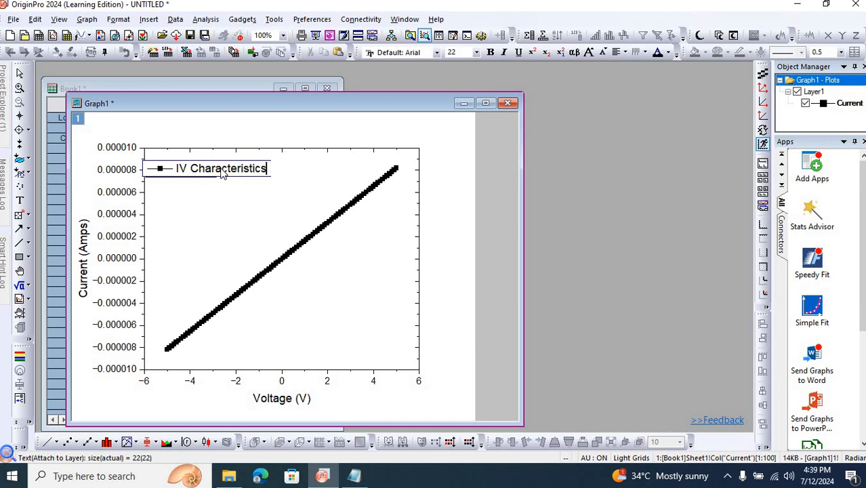
# Step: Make the legend text "IV Characteristics" bold with font size 26
pyautogui.moveTo(265, 172); pyautogui.dragTo(175, 170)
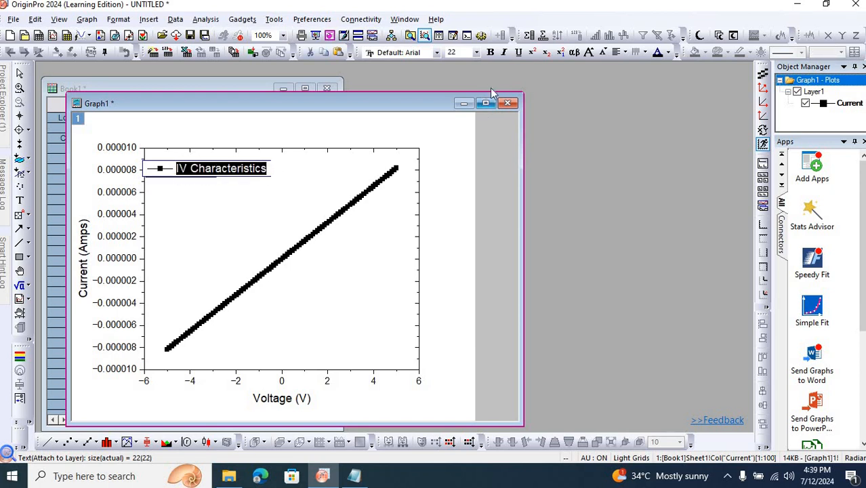
pyautogui.click(490, 52)
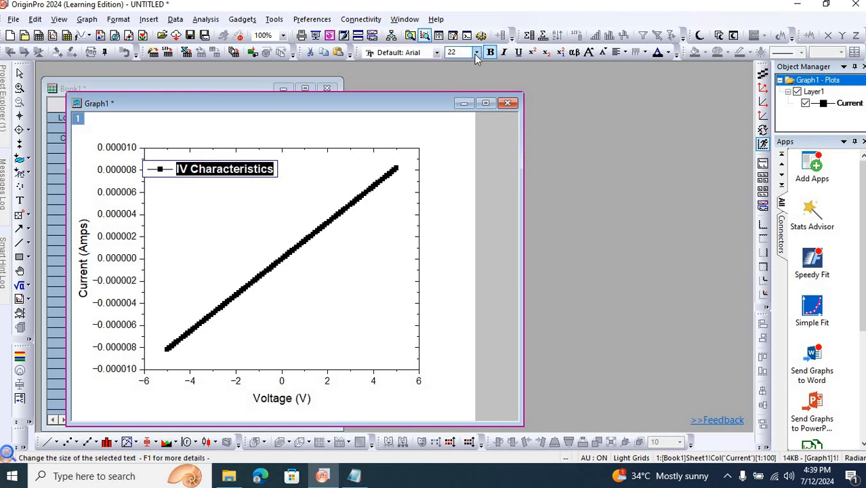
pyautogui.click(477, 52)
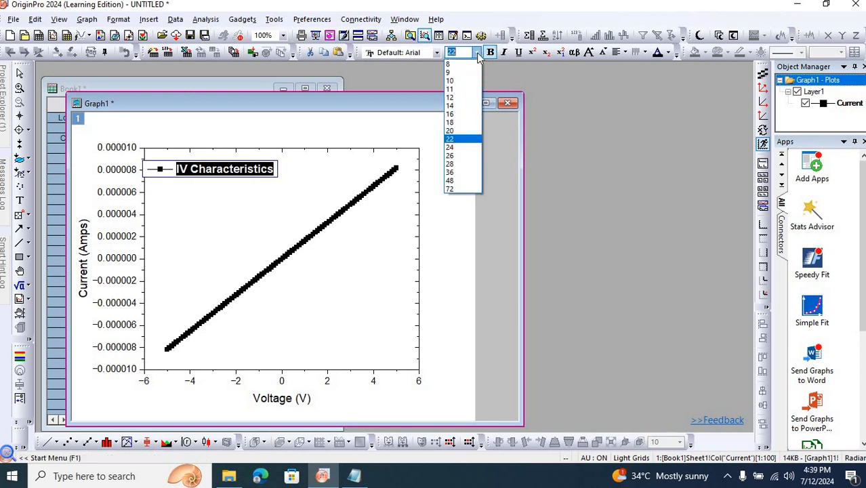
pyautogui.click(455, 155)
pyautogui.click(461, 178)
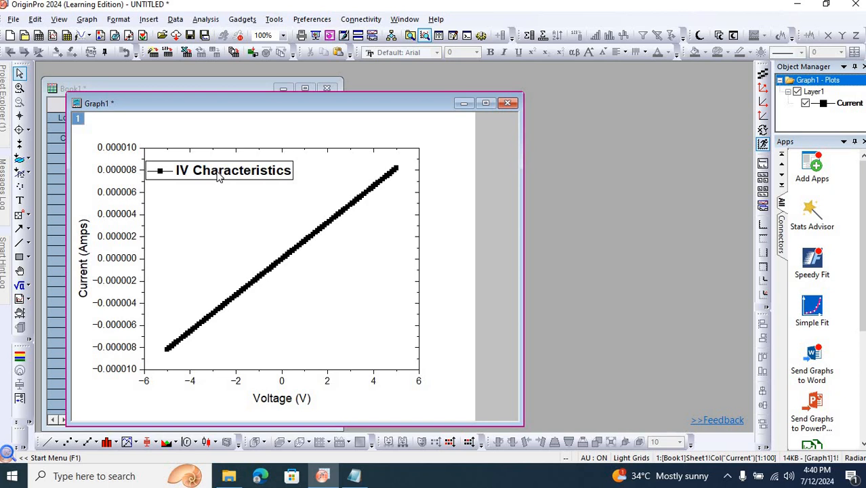
# Step: Replace the Y-axis title's placeholder text with "Current (Amps)"
pyautogui.doubleClick(87, 251)
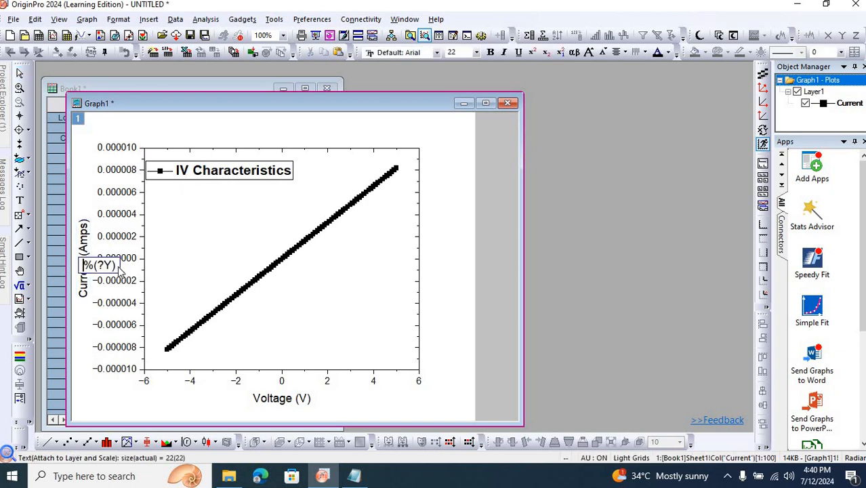
pyautogui.moveTo(120, 269); pyautogui.dragTo(84, 270)
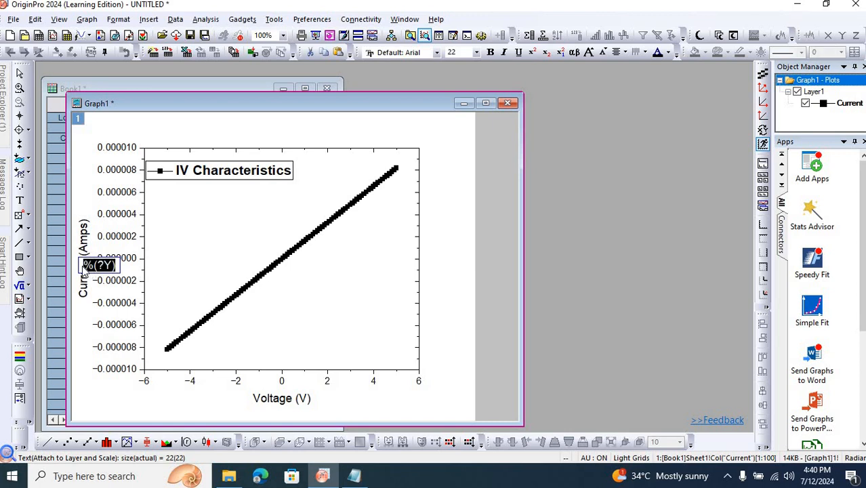
pyautogui.write('Cu')
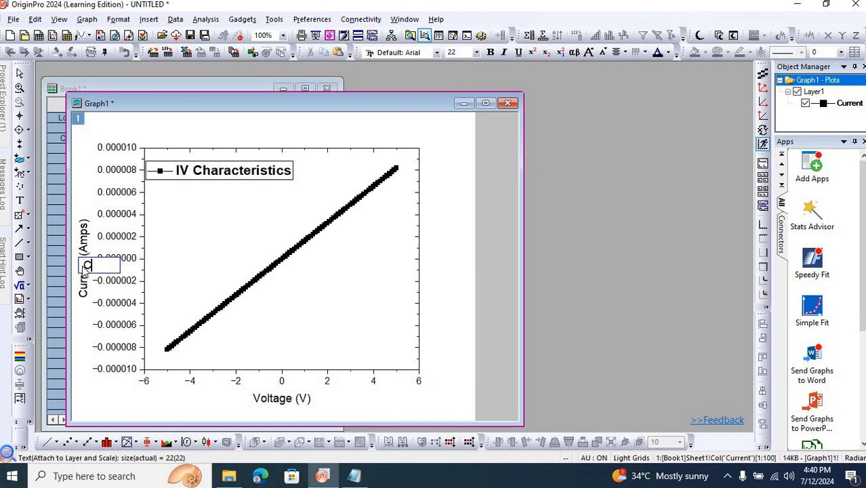
pyautogui.write('rrent (A')
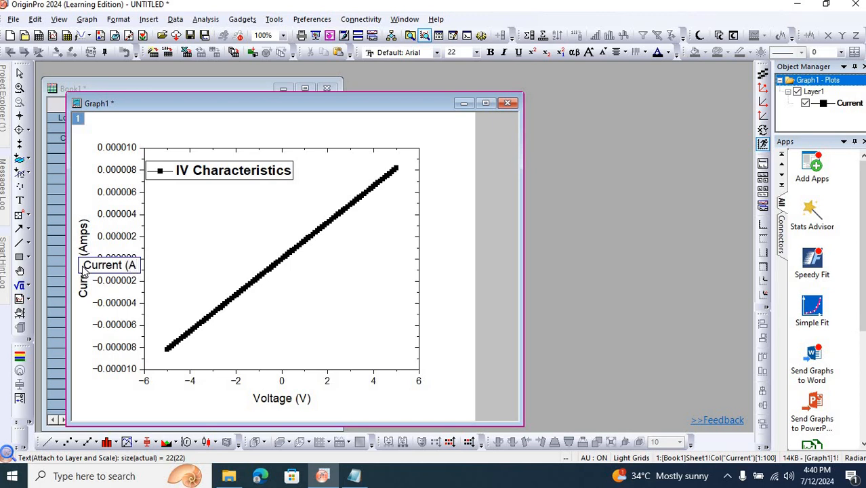
pyautogui.write('mps)')
# Step: Make the Y-axis title "Current (Amps)" bold with font size 28
pyautogui.hotkey('shift', 'Left')
pyautogui.hotkey('shift', 'Left')
pyautogui.hotkey('shift', 'Left')
pyautogui.hotkey('shift', 'Left')
pyautogui.hotkey('shift', 'Left')
pyautogui.hotkey('shift', 'Left')
pyautogui.hotkey('shift', 'Left')
pyautogui.hotkey('shift', 'Left')
pyautogui.hotkey('shift', 'Left')
pyautogui.hotkey('shift', 'Left')
pyautogui.hotkey('shift', 'Left')
pyautogui.hotkey('shift', 'Left')
pyautogui.hotkey('shift', 'Left')
pyautogui.hotkey('shift', 'Left')
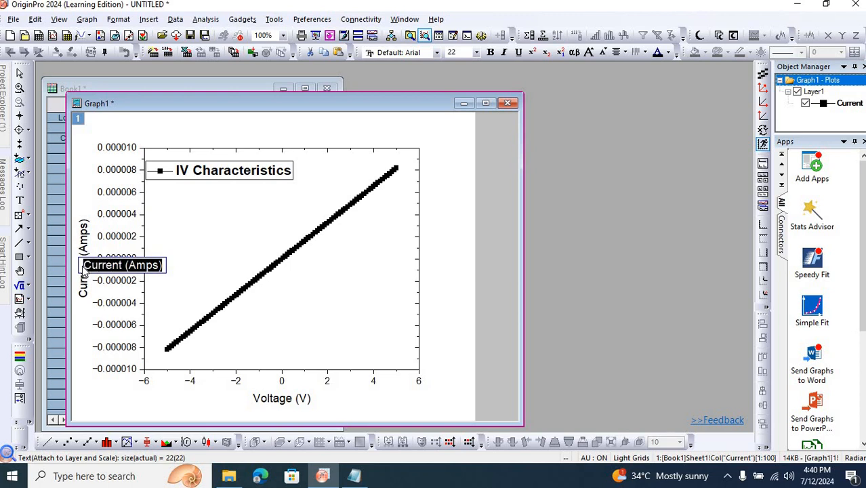
pyautogui.click(491, 53)
pyautogui.click(477, 53)
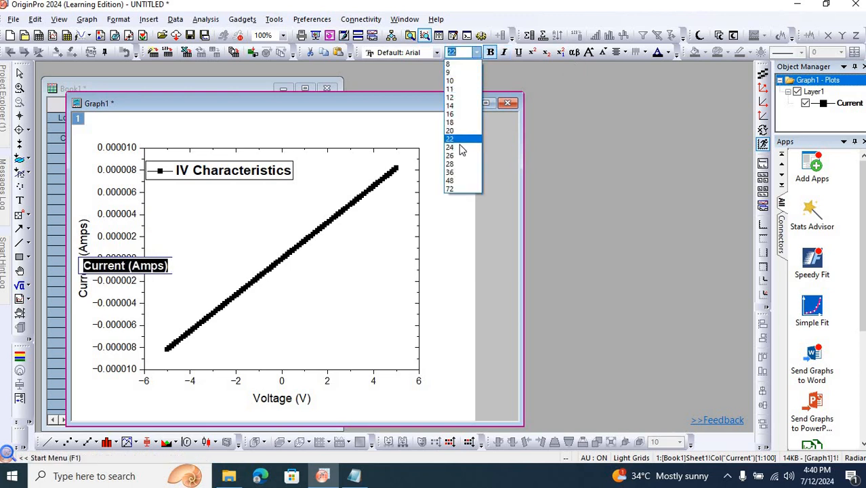
pyautogui.click(460, 165)
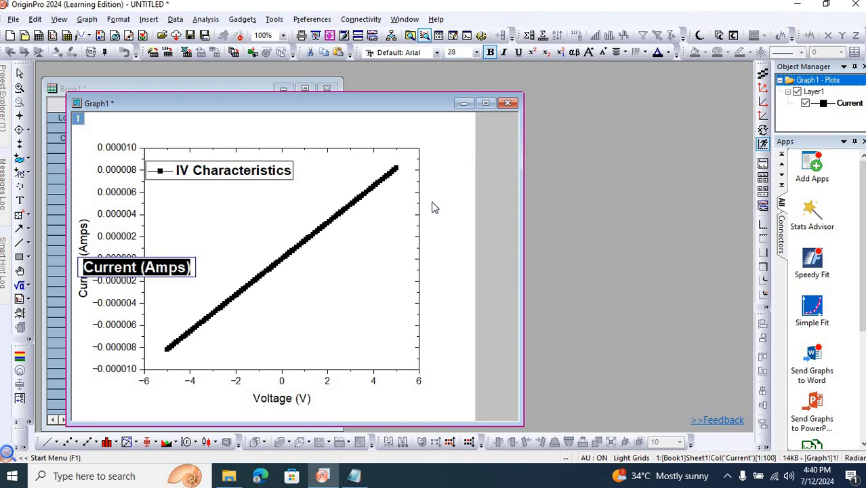
pyautogui.click(317, 369)
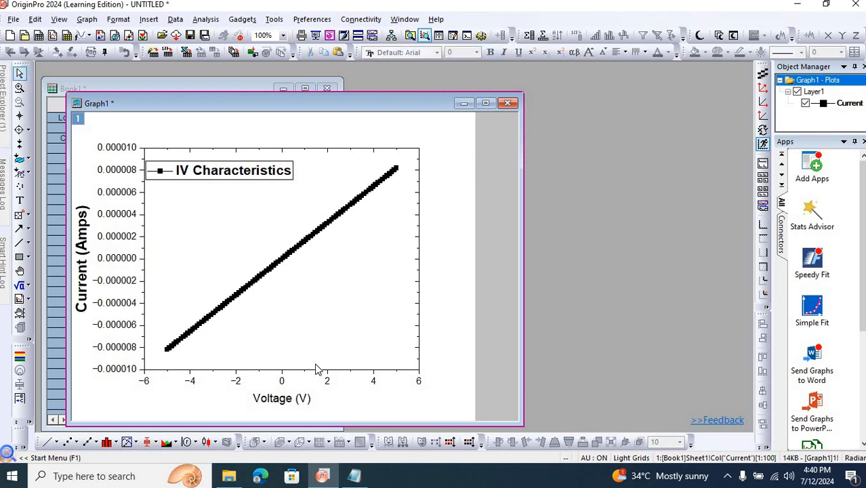
# Step: Replace the X-axis title's placeholder text with "Voltage (V)"
pyautogui.doubleClick(279, 397)
pyautogui.moveTo(299, 398); pyautogui.dragTo(265, 400)
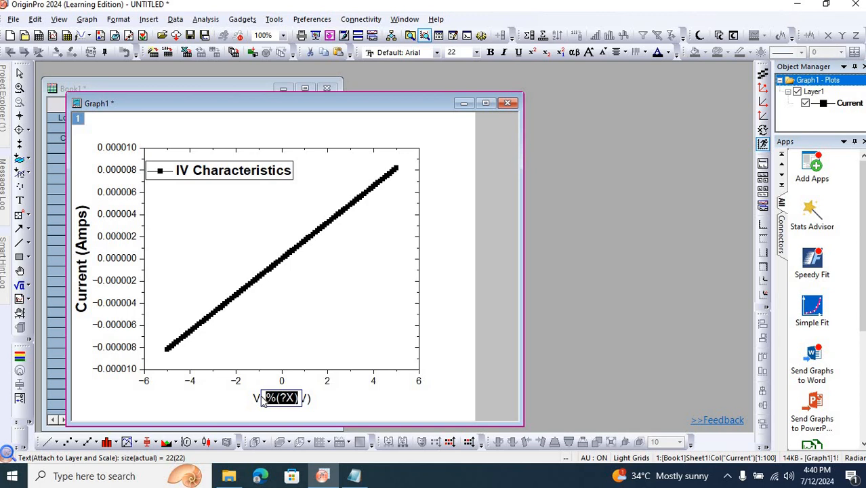
pyautogui.write('Vol')
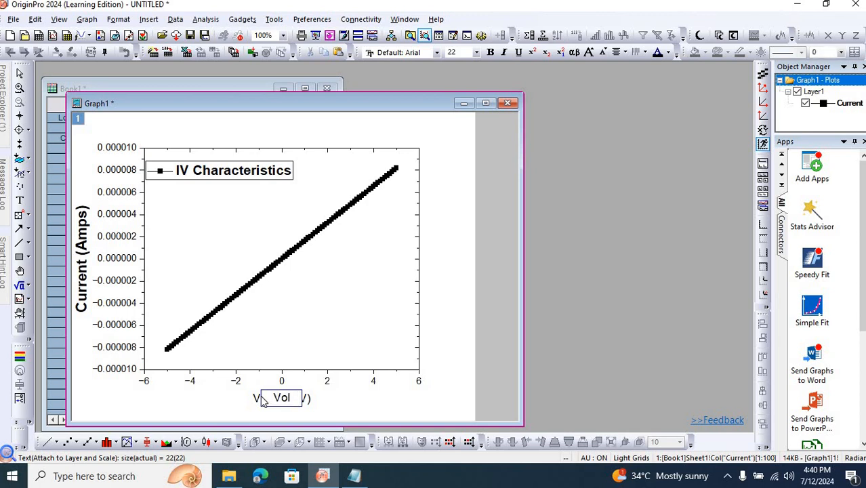
pyautogui.write('tage (V)')
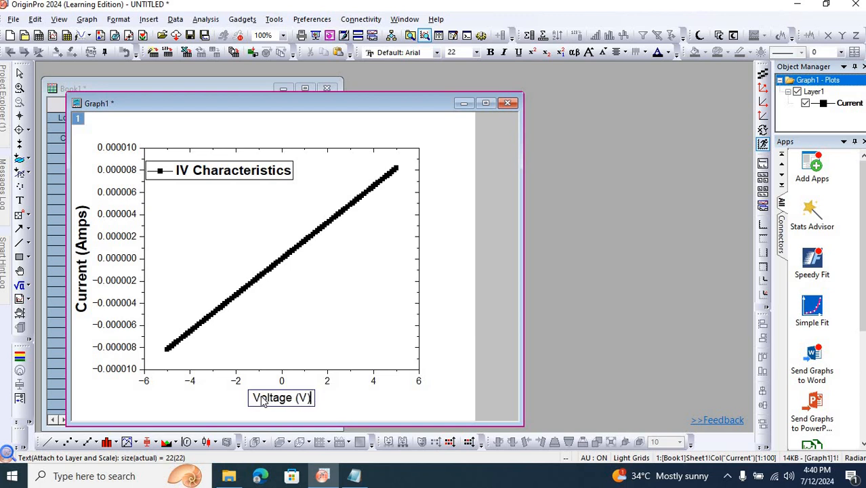
# Step: Make the X-axis title "Voltage (V)" bold with font size 28
pyautogui.hotkey('ctrl', 'a')
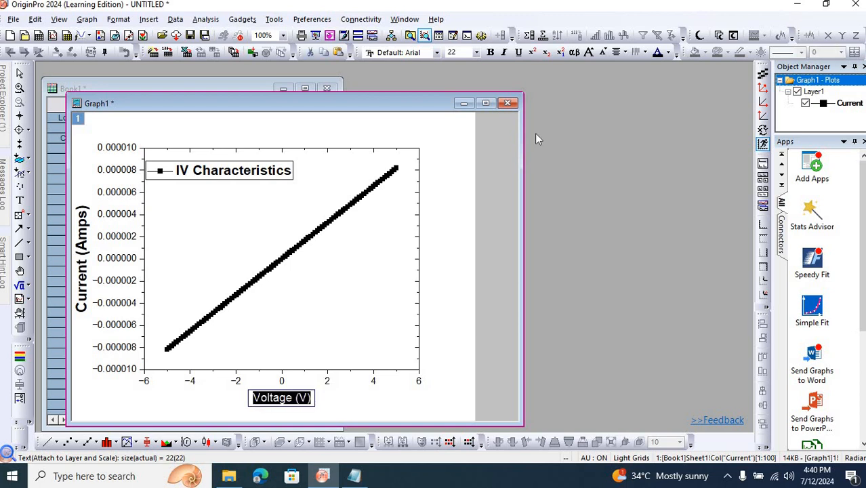
pyautogui.click(477, 53)
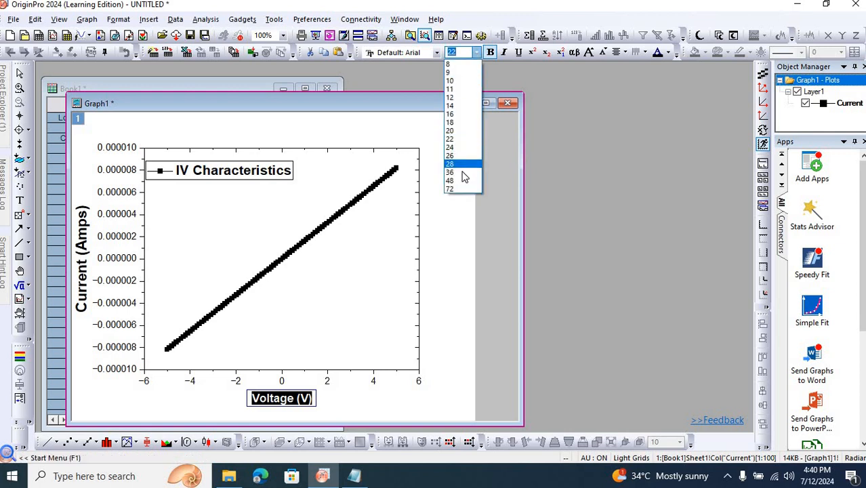
pyautogui.click(464, 163)
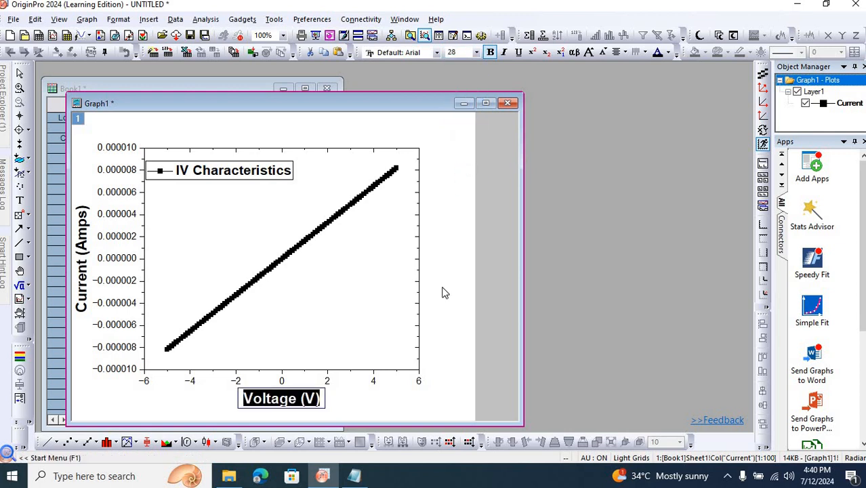
pyautogui.click(442, 291)
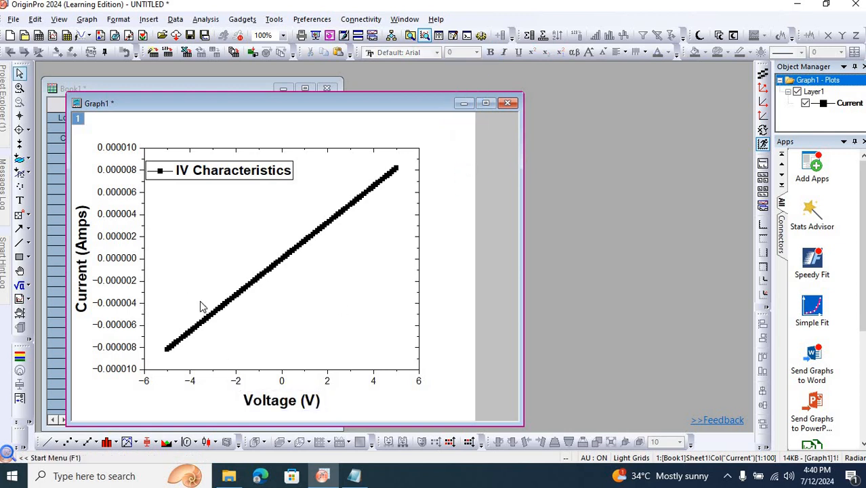
# Step: Change the left Y-axis tick label display to Scientific:10^3 and apply it to the graph
pyautogui.doubleClick(126, 215)
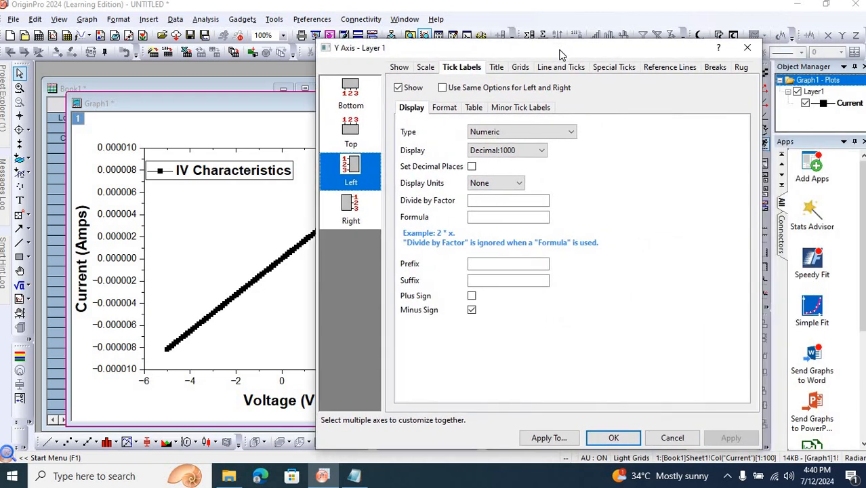
pyautogui.click(426, 68)
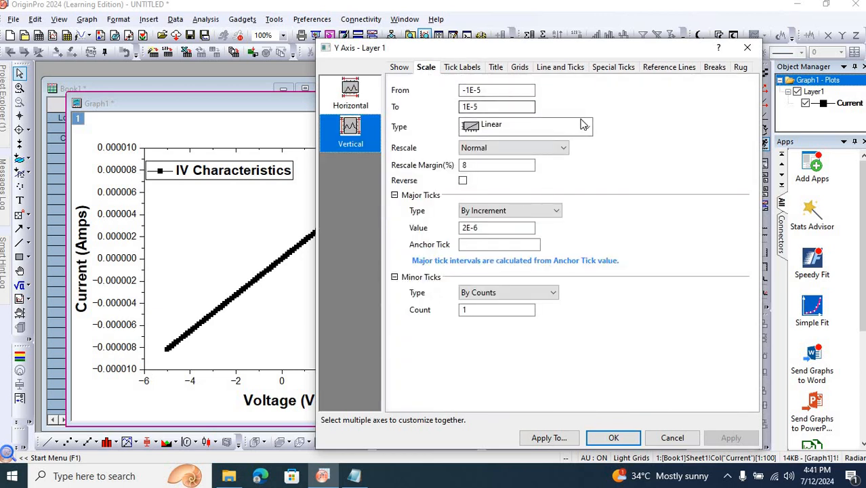
pyautogui.click(461, 67)
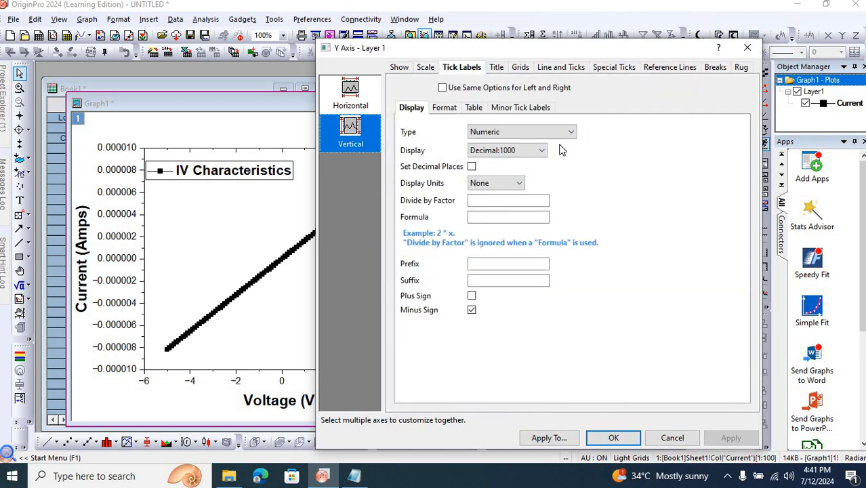
pyautogui.click(542, 149)
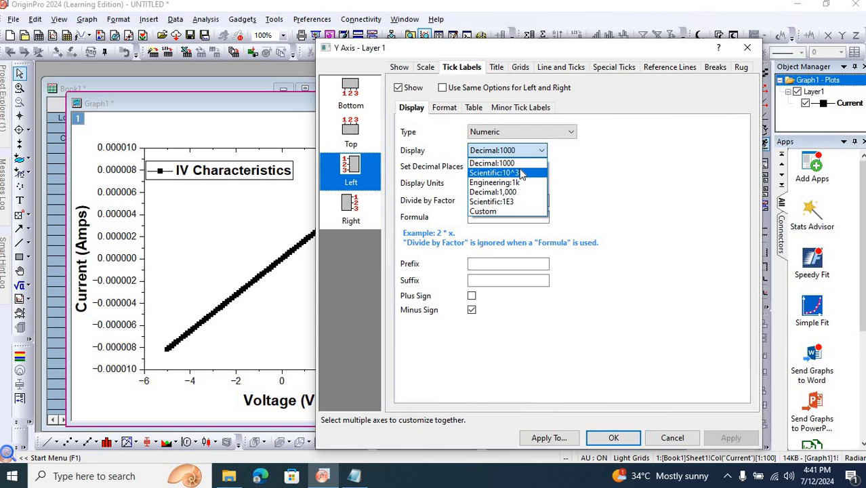
pyautogui.click(520, 173)
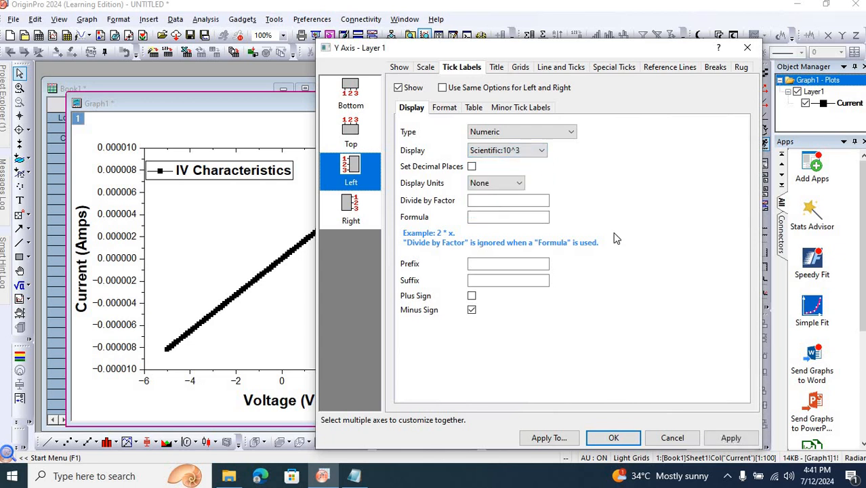
pyautogui.click(730, 438)
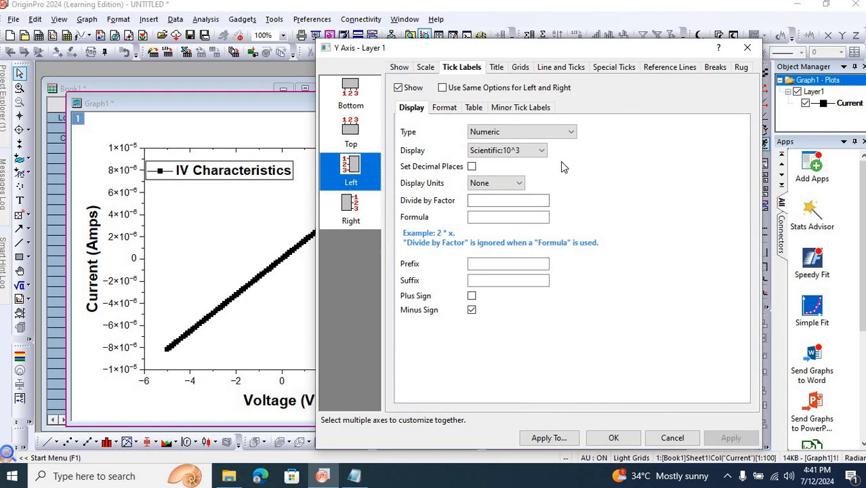
# Step: Set the Y-axis major tick increment to 1E-6 and apply it to the graph
pyautogui.click(425, 68)
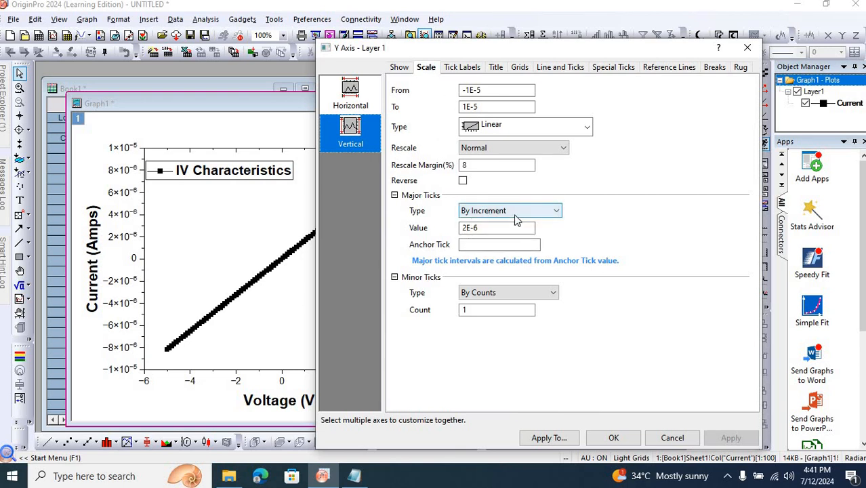
pyautogui.click(481, 229)
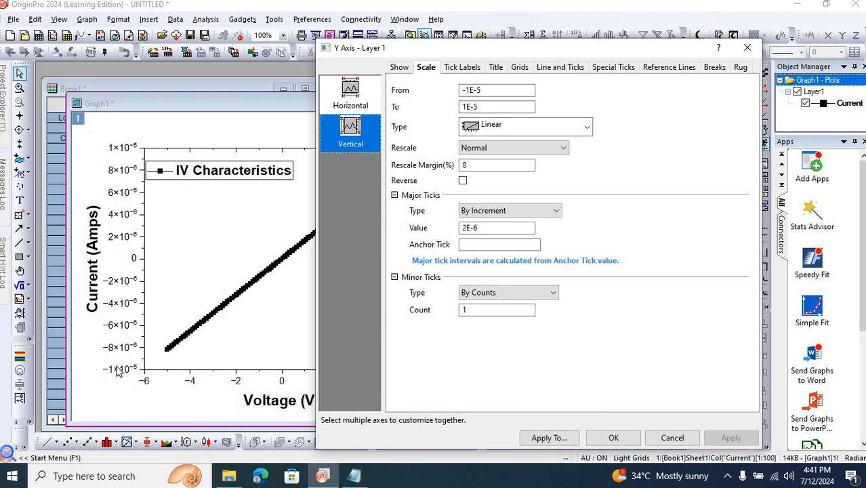
pyautogui.click(467, 230)
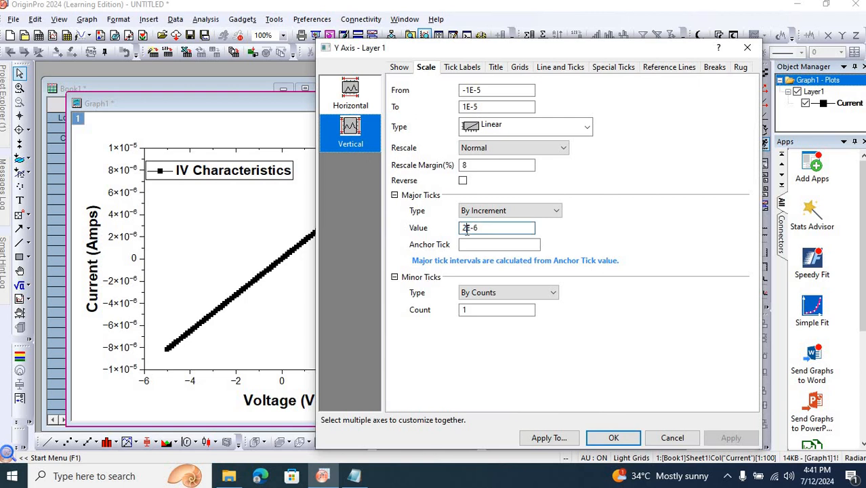
pyautogui.press('BackSpace')
pyautogui.write('1')
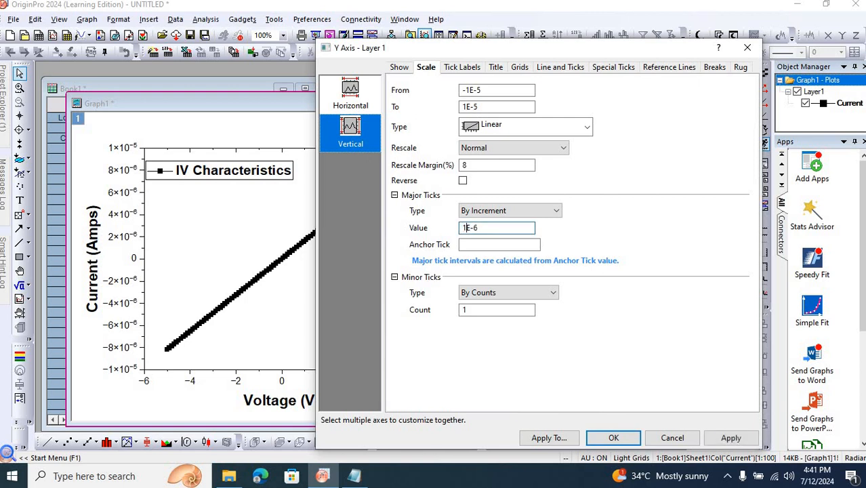
pyautogui.click(729, 437)
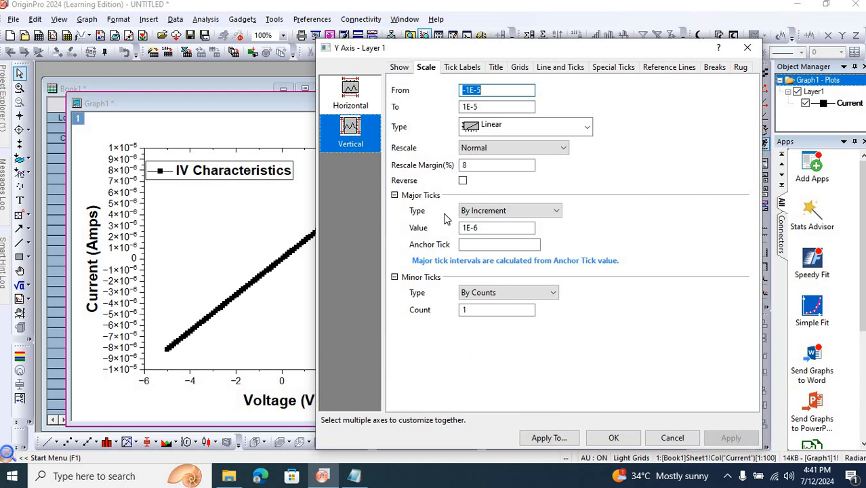
# Step: Return the Y-axis major tick increment to 2E-6 and apply it
pyautogui.doubleClick(468, 228)
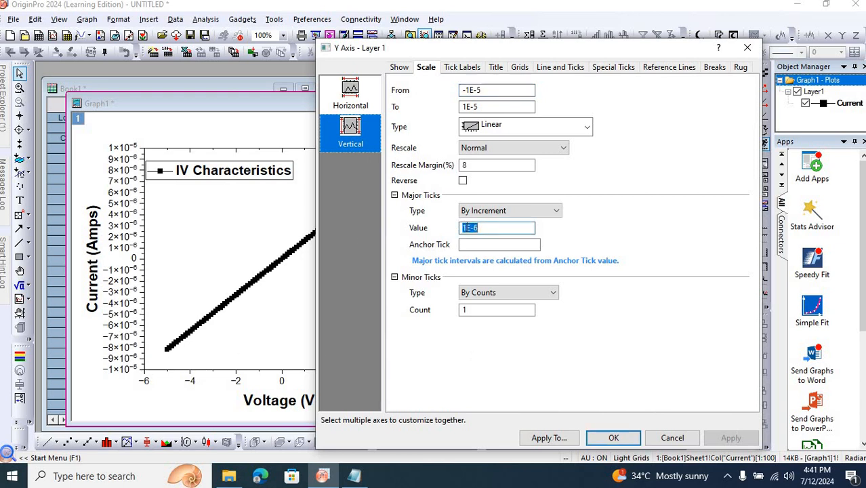
pyautogui.click(464, 228)
pyautogui.press('BackSpace')
pyautogui.write('2')
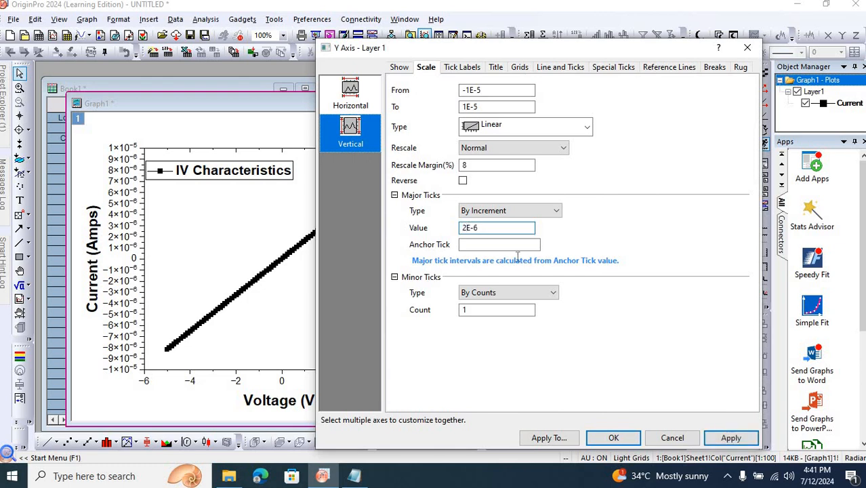
pyautogui.click(723, 437)
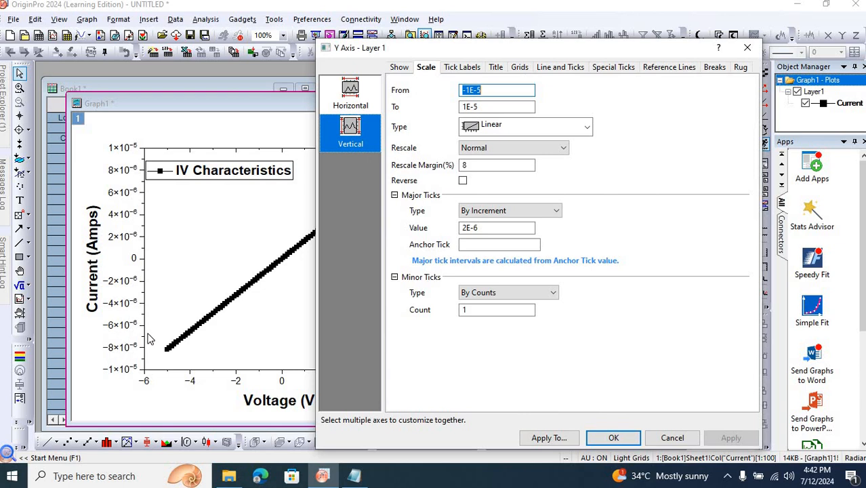
# Step: Set the Y-axis minor tick count to 4, apply it and close the axis settings
pyautogui.click(462, 309)
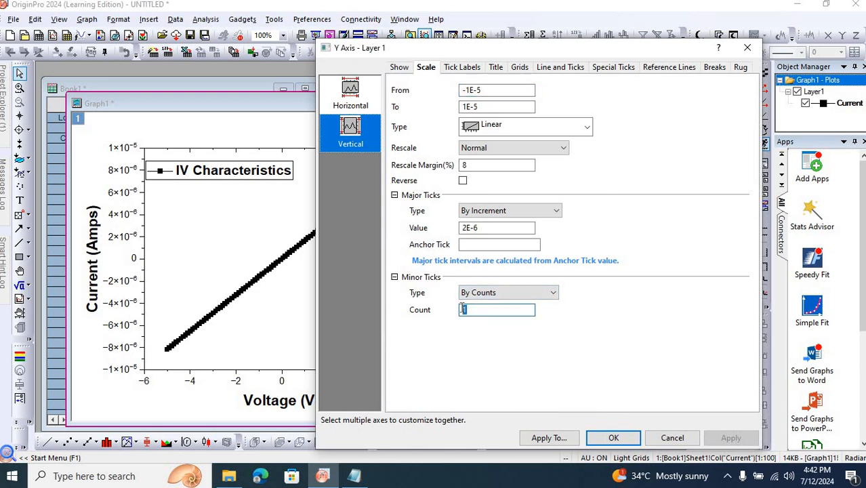
pyautogui.write('4')
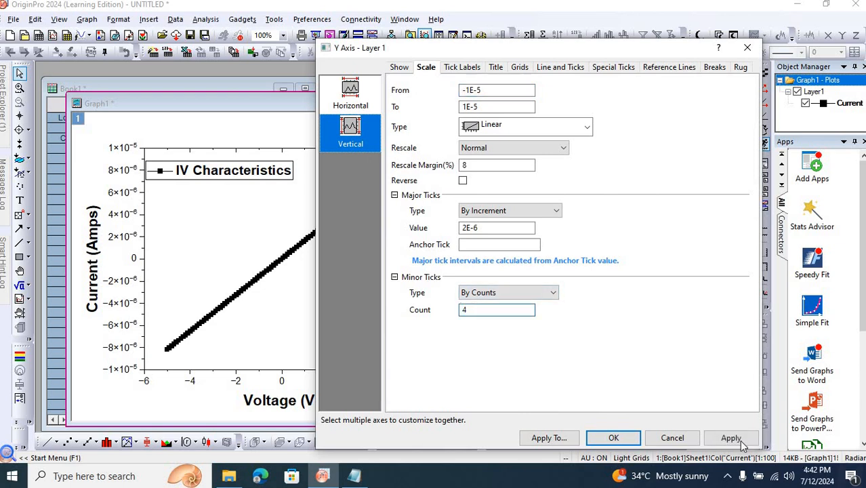
pyautogui.click(731, 438)
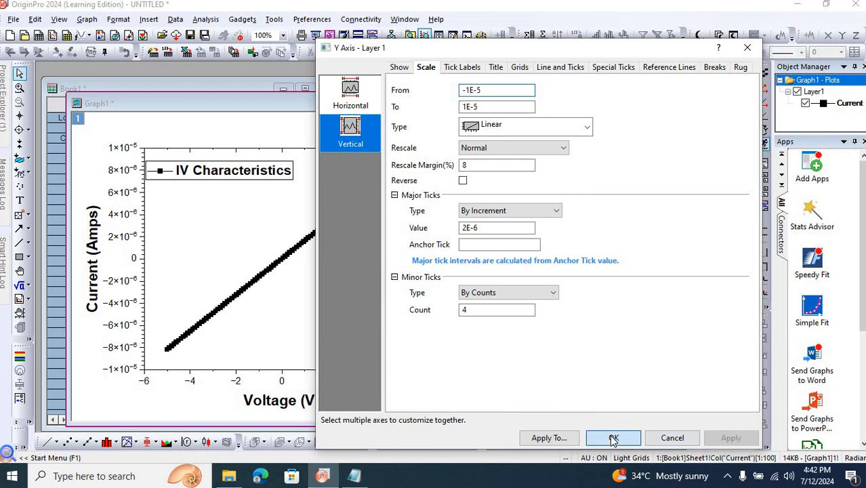
pyautogui.click(613, 438)
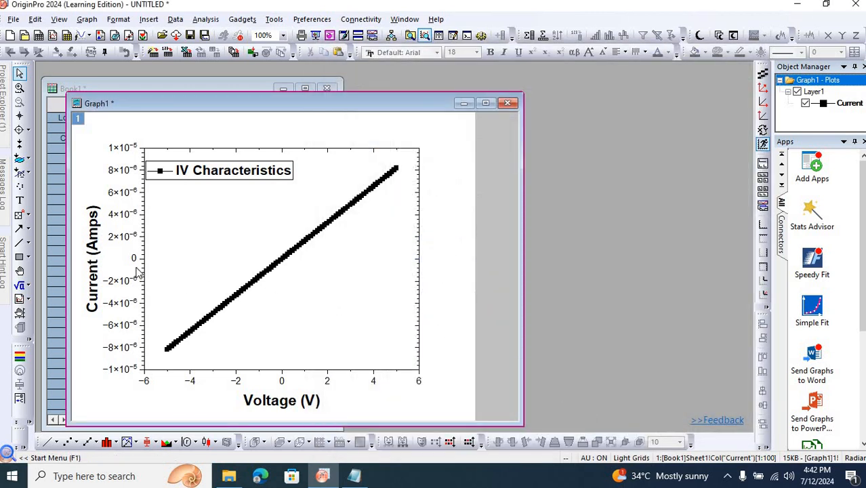
# Step: Set the X-axis scale from -5 to 5 with a major tick increment of 1 and apply it to the graph
pyautogui.doubleClick(236, 380)
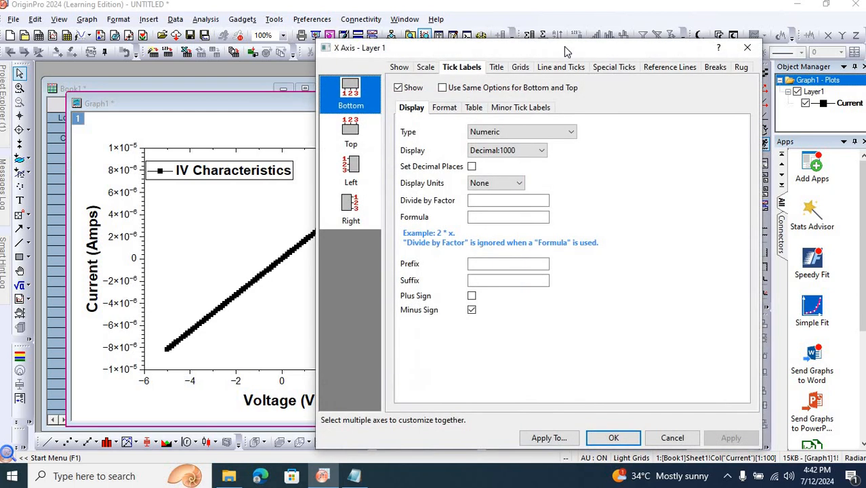
pyautogui.moveTo(540, 46); pyautogui.dragTo(684, 47)
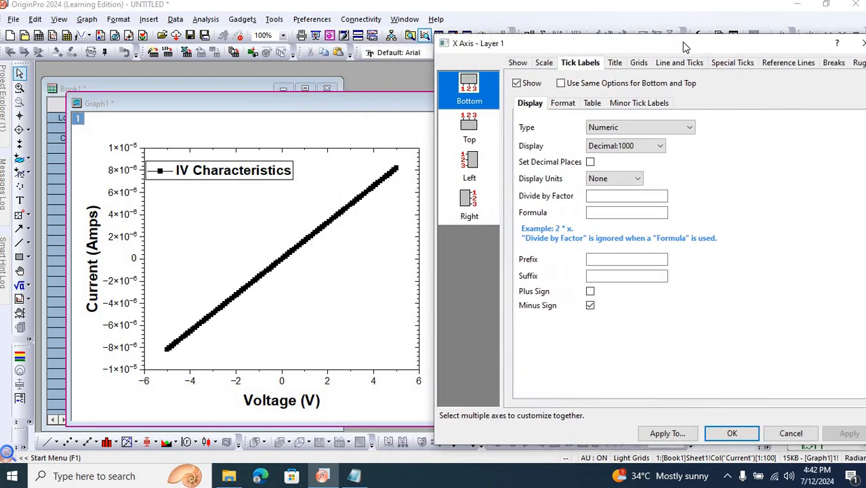
pyautogui.click(544, 63)
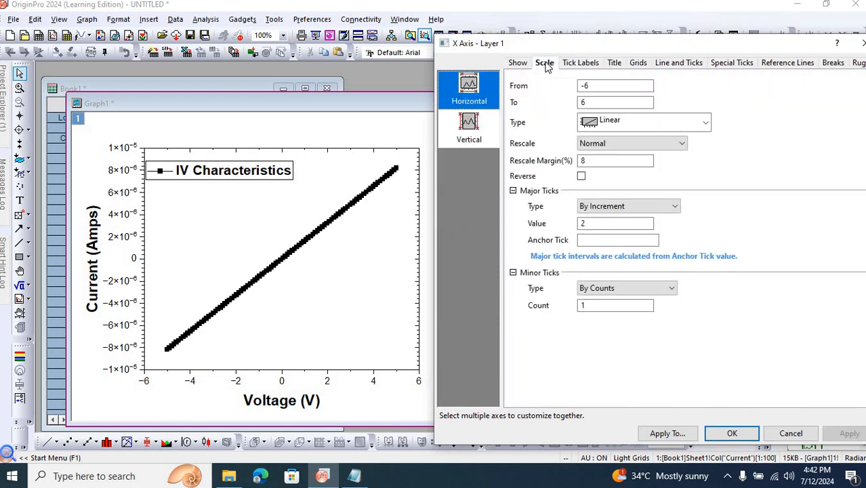
pyautogui.doubleClick(607, 85)
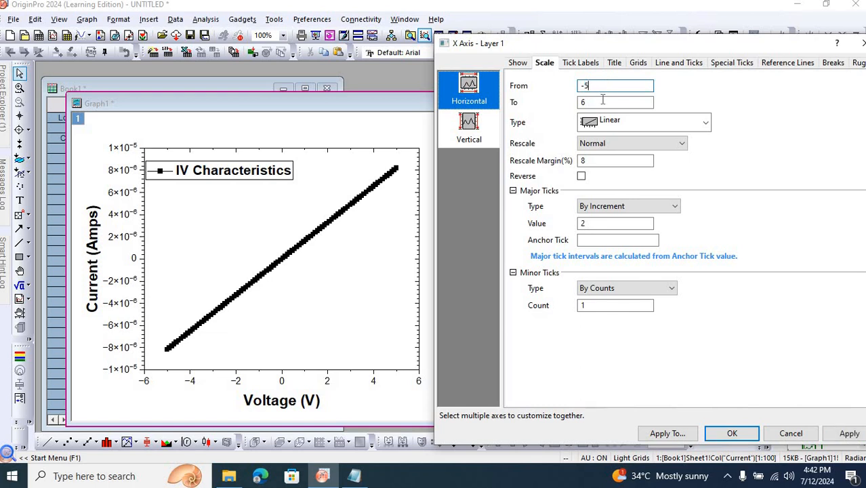
pyautogui.doubleClick(593, 101)
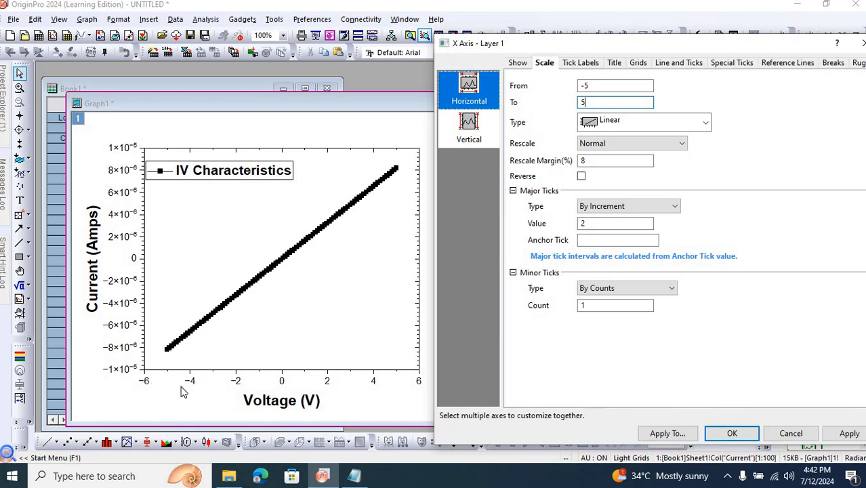
pyautogui.doubleClick(588, 223)
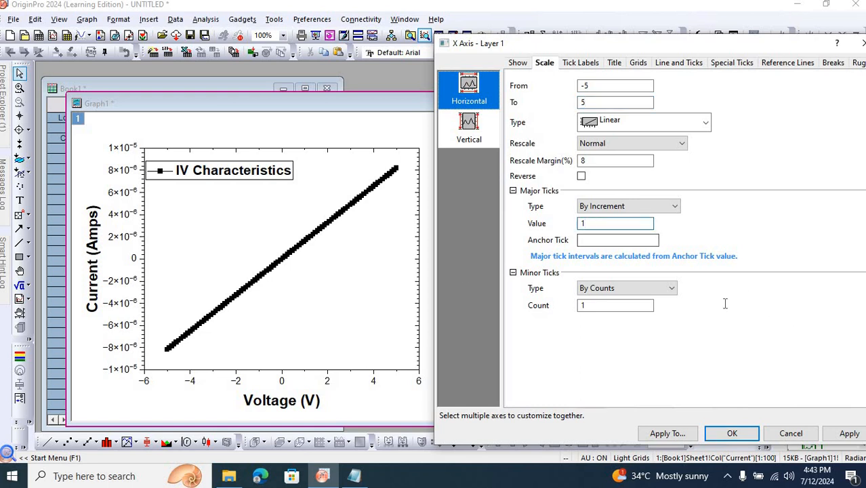
pyautogui.click(847, 436)
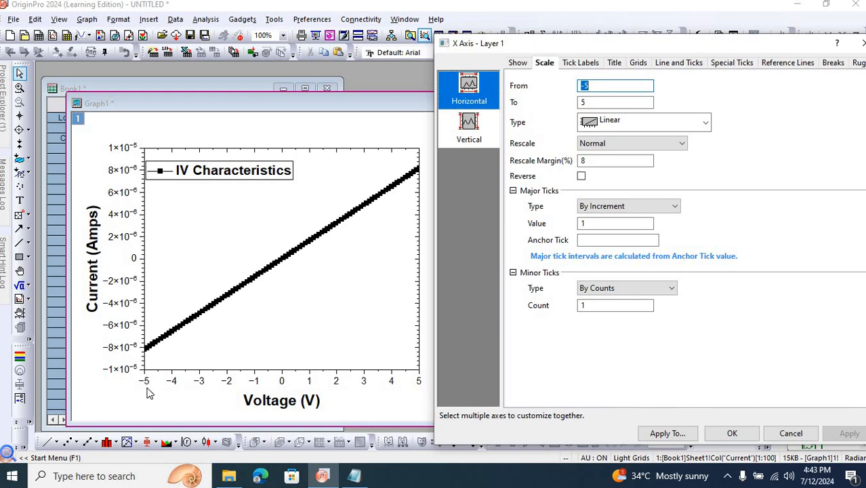
# Step: Set the X-axis minor tick count to 4, apply it and close the axis settings
pyautogui.click(596, 307)
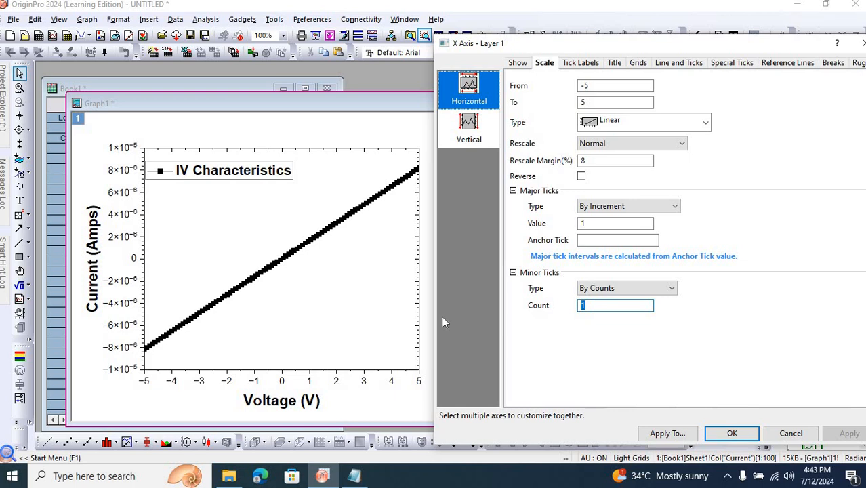
pyautogui.write('4')
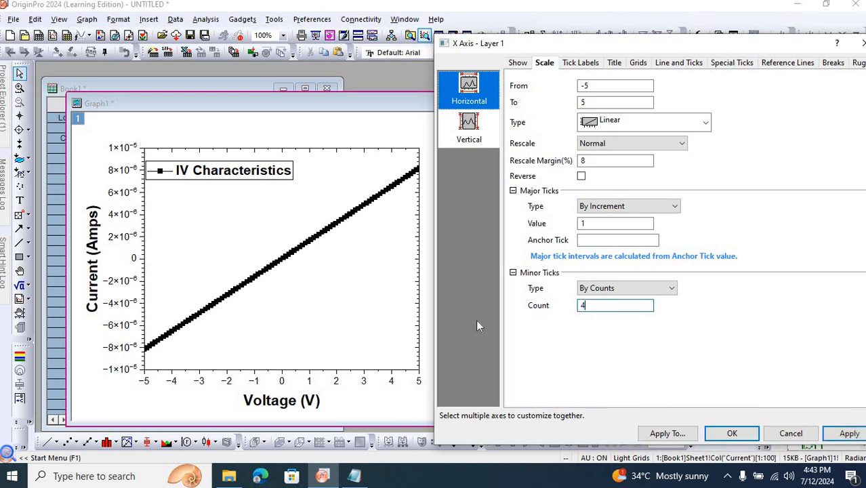
pyautogui.click(845, 436)
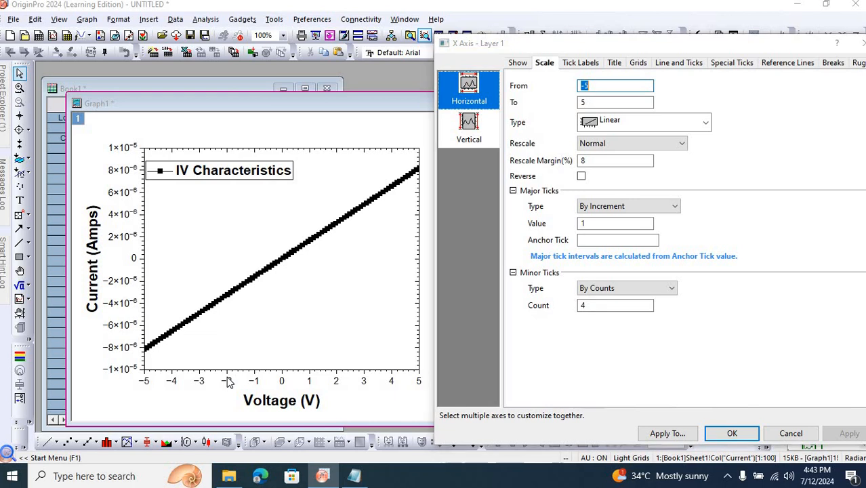
pyautogui.click(732, 433)
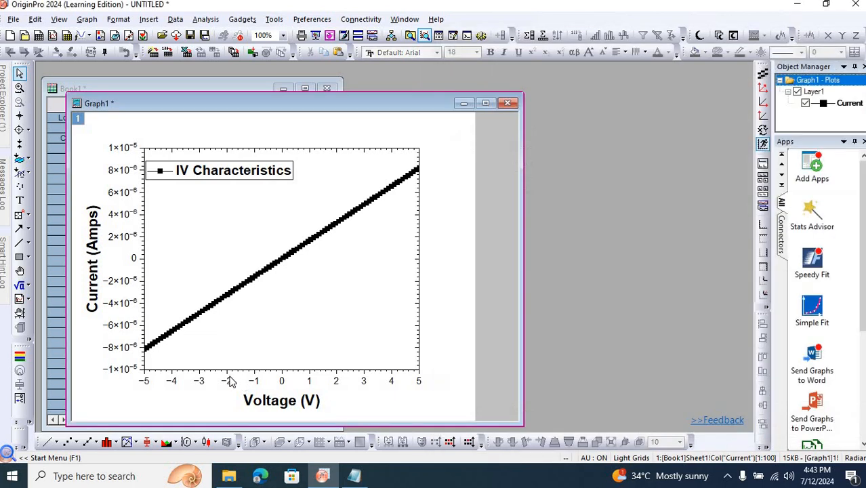
# Step: Make the X-axis tick labels bold and set their font size to 22
pyautogui.click(229, 381)
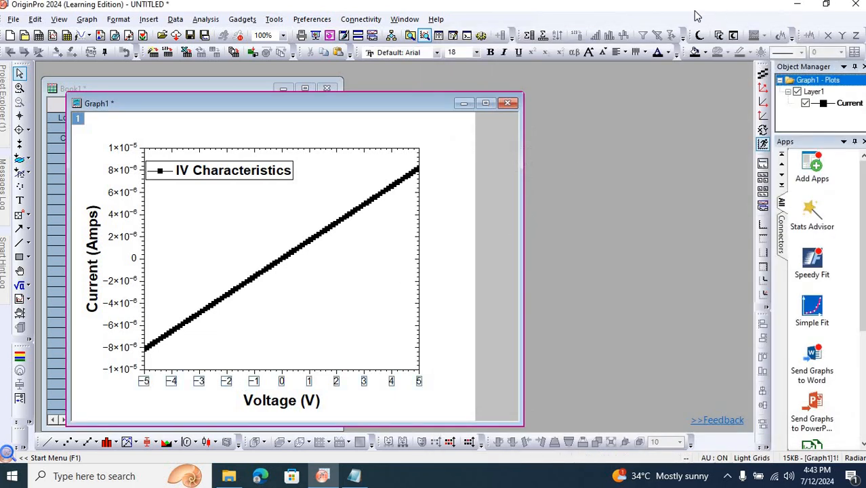
pyautogui.click(477, 52)
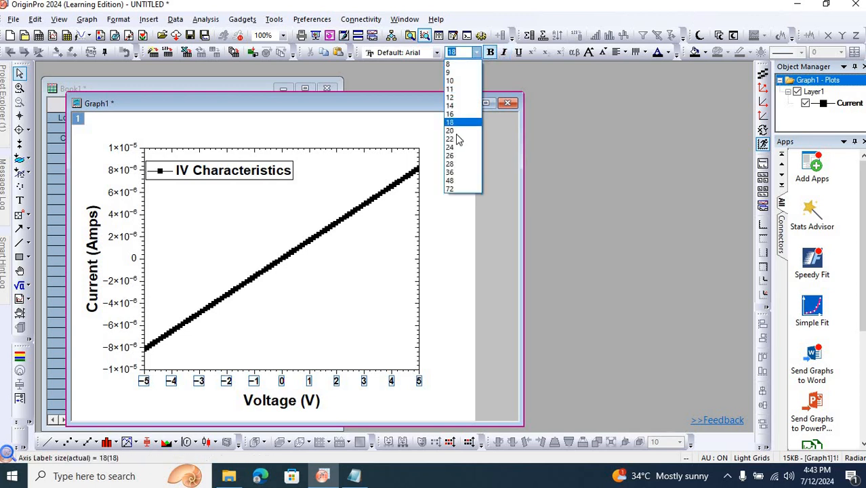
pyautogui.click(455, 138)
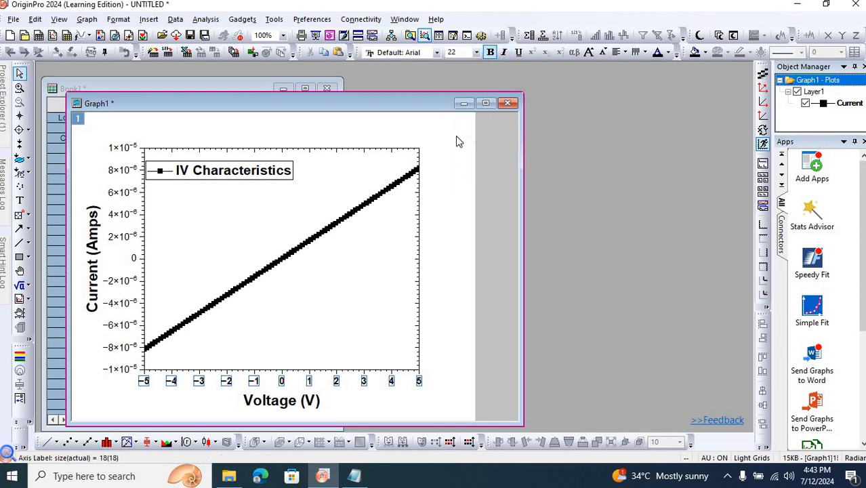
# Step: Make the left Y-axis tick labels bold at font size 22, and deselect them
pyautogui.click(121, 238)
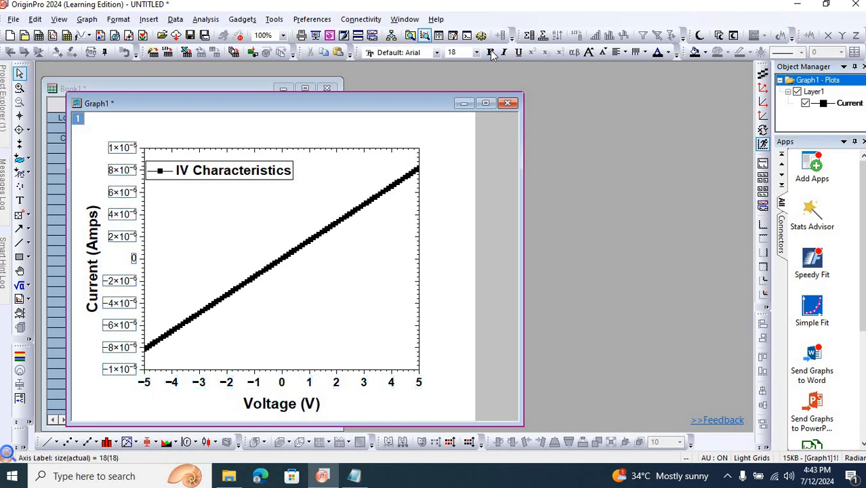
pyautogui.click(477, 52)
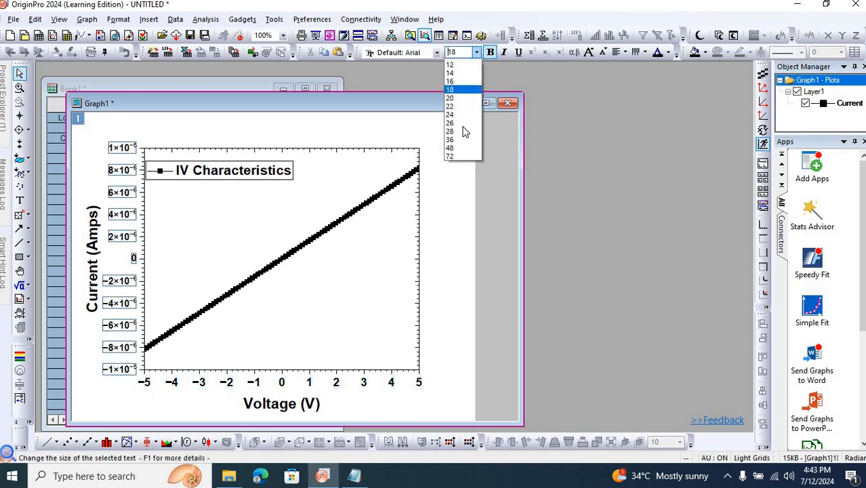
pyautogui.click(458, 141)
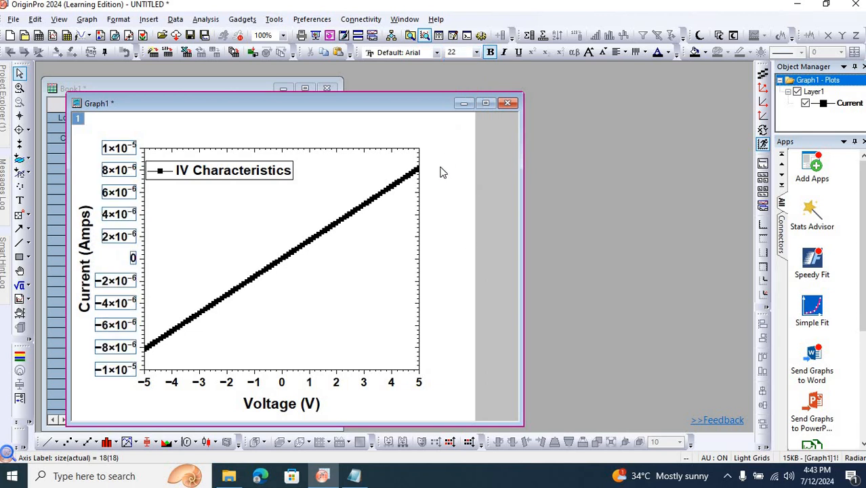
pyautogui.click(495, 268)
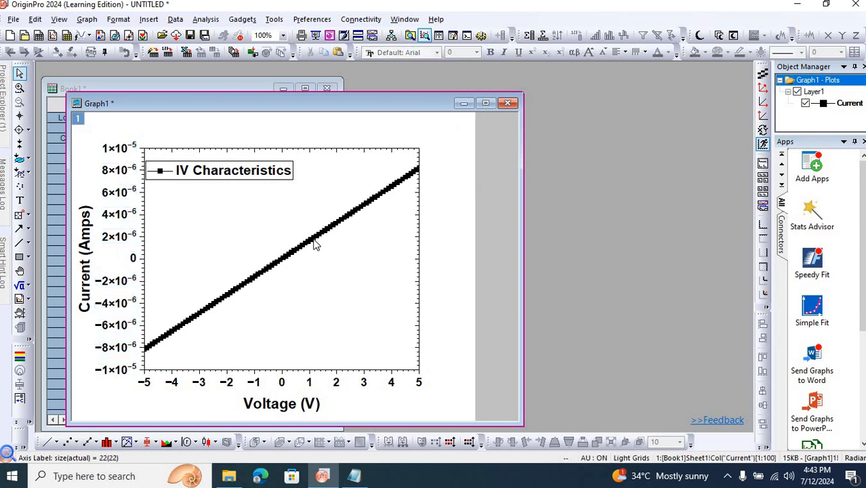
# Step: Change the current-voltage plot's symbol to a solid circle in the plot details and apply it
pyautogui.moveTo(311, 242)
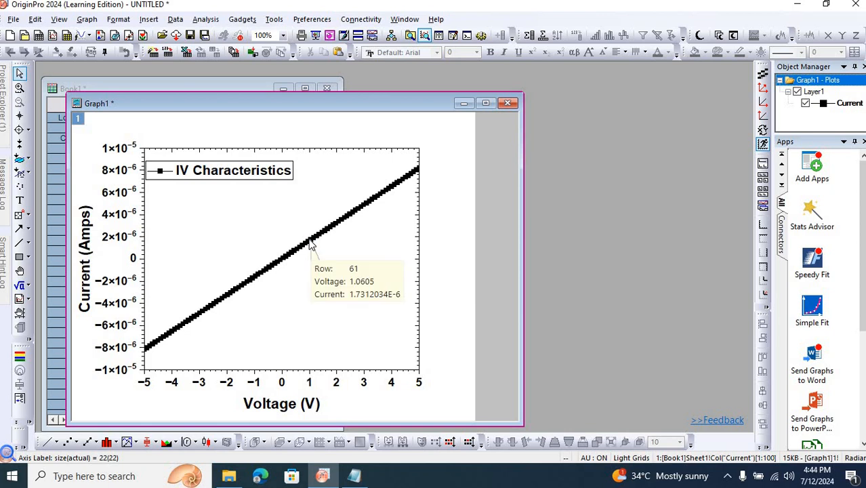
pyautogui.doubleClick(311, 243)
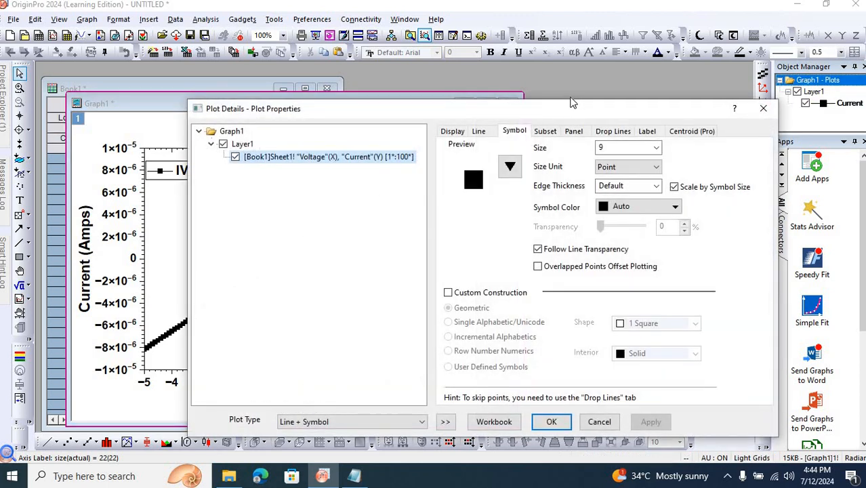
pyautogui.moveTo(571, 109); pyautogui.dragTo(576, 91)
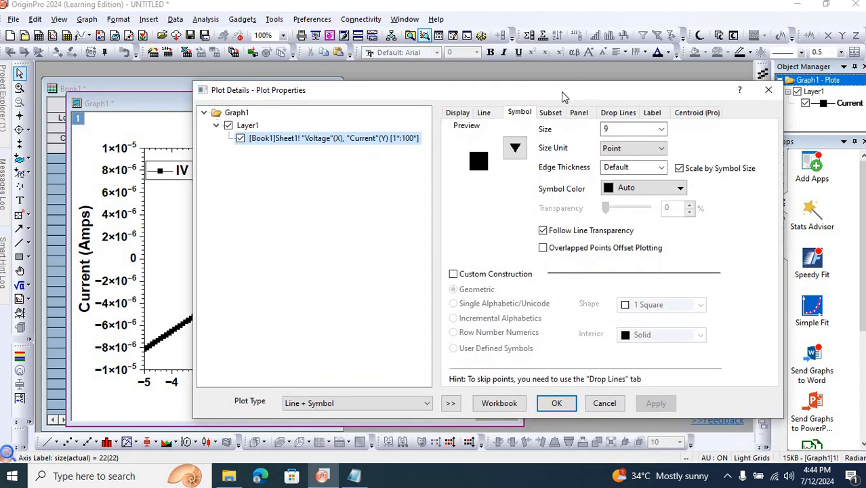
pyautogui.click(515, 149)
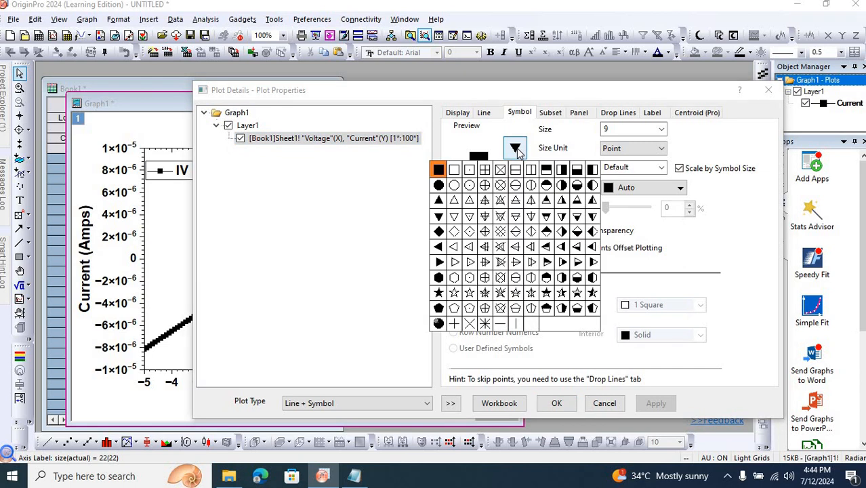
pyautogui.click(438, 185)
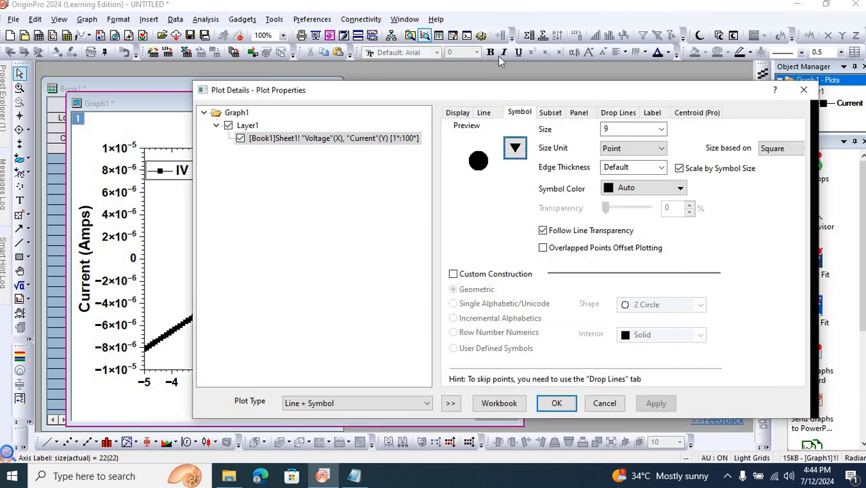
pyautogui.moveTo(549, 88); pyautogui.dragTo(616, 74)
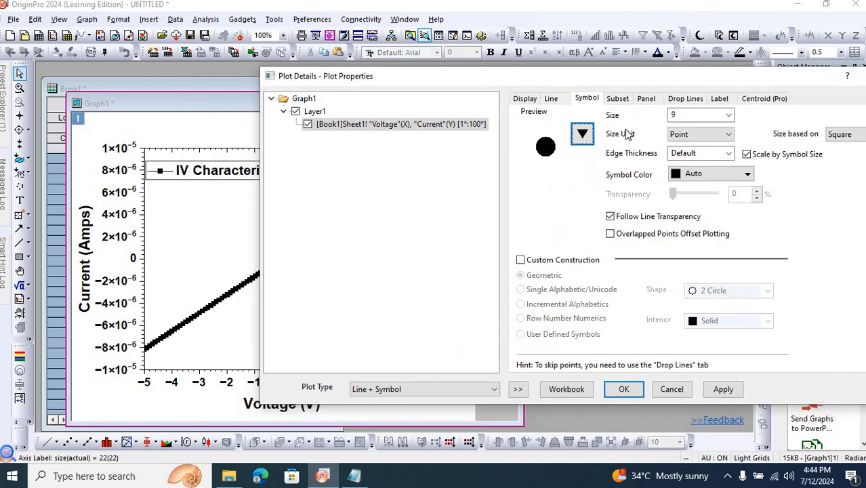
pyautogui.click(722, 389)
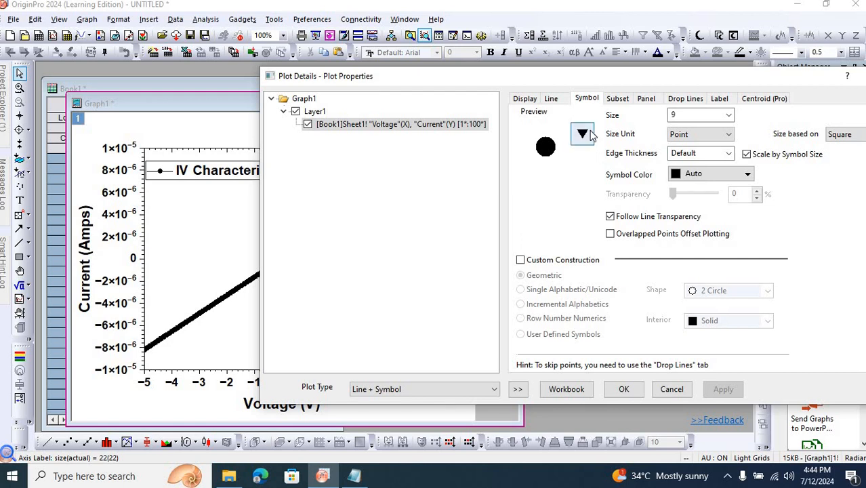
# Step: Set the plot's symbol size to 5 and the symbol color to Blue, applying both changes to the graph
pyautogui.click(729, 117)
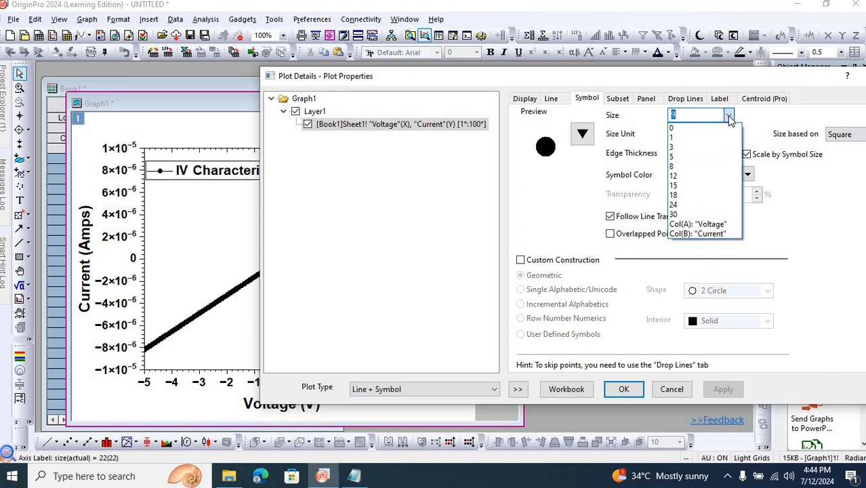
pyautogui.click(785, 316)
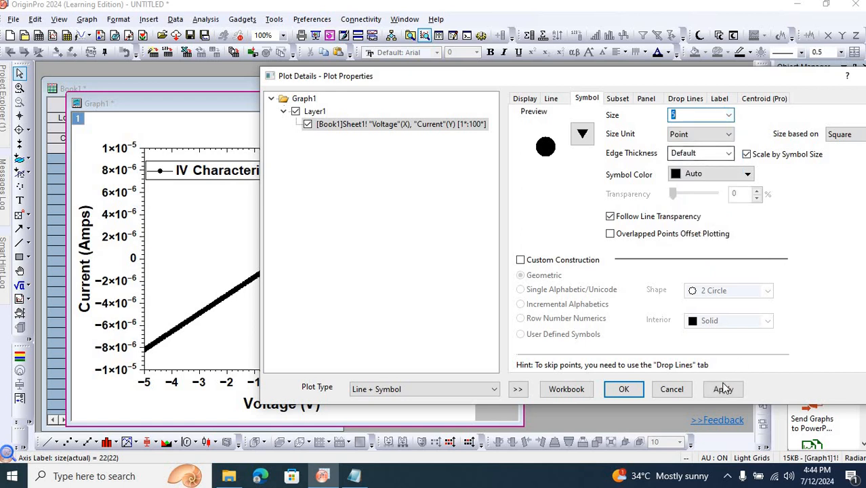
pyautogui.click(722, 389)
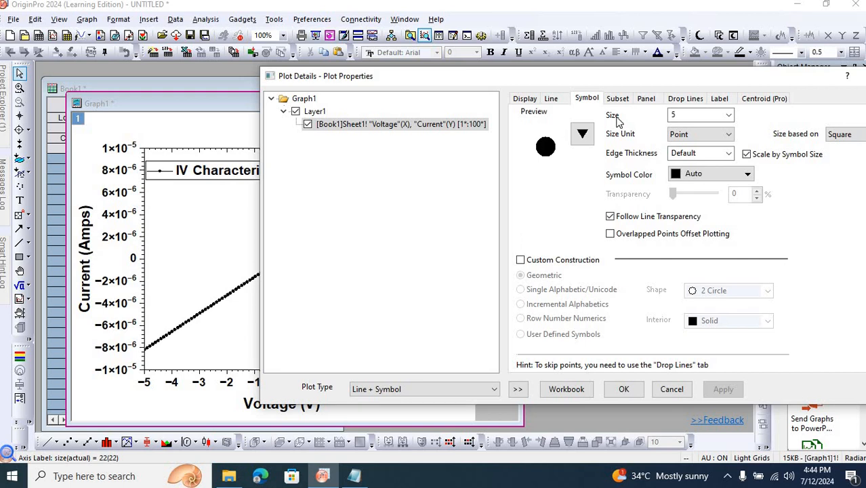
pyautogui.click(746, 175)
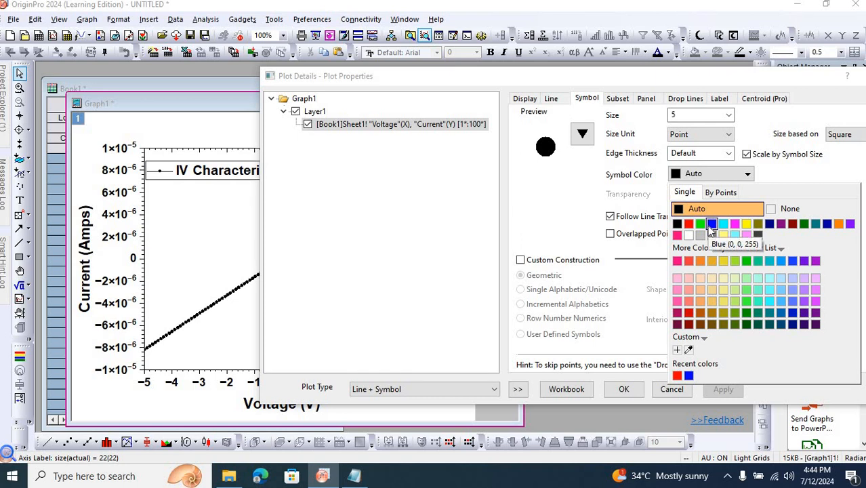
pyautogui.click(710, 224)
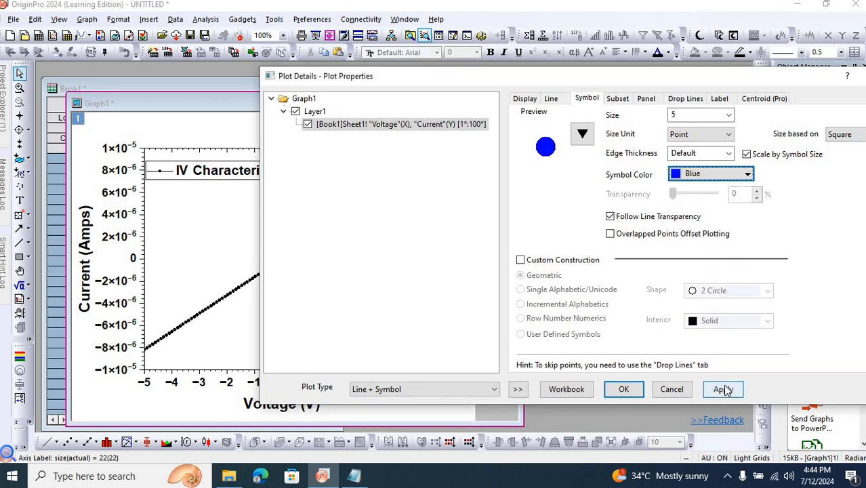
pyautogui.click(723, 389)
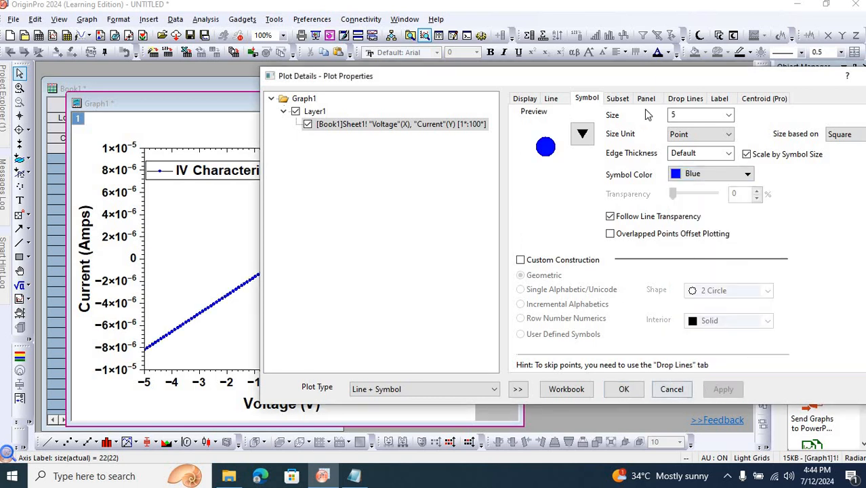
# Step: Set the width of the plot's connecting line to 2 and apply it to the graph
pyautogui.click(553, 101)
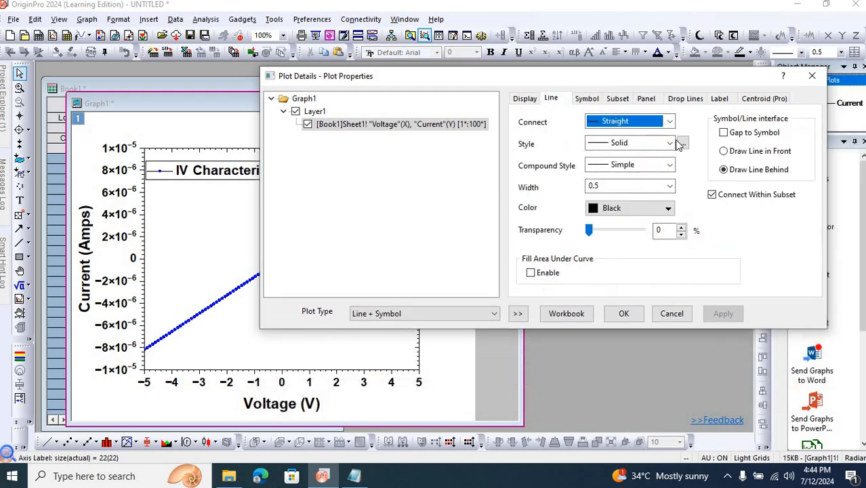
pyautogui.click(669, 187)
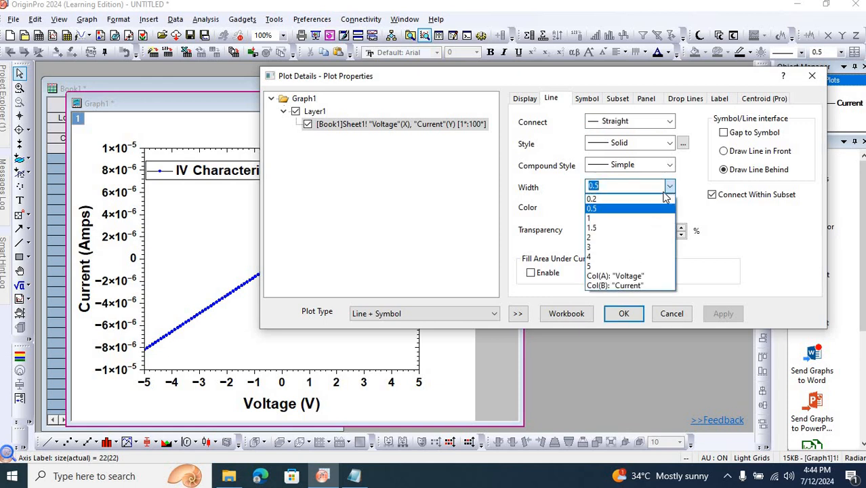
pyautogui.click(622, 237)
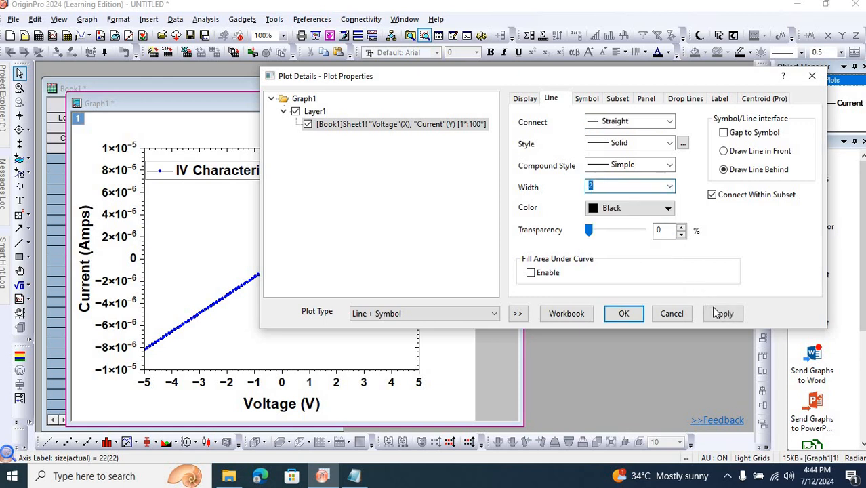
pyautogui.click(715, 313)
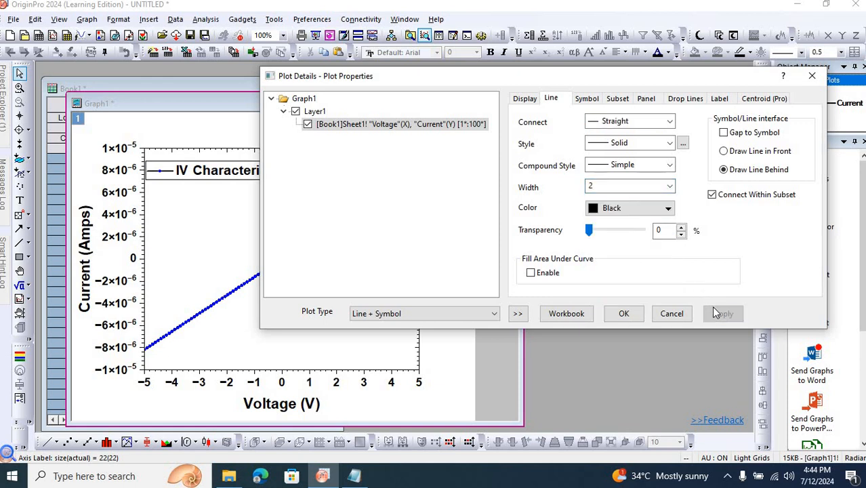
# Step: Set the width of the plot's connecting line to 4, apply it and close the plot details
pyautogui.click(670, 187)
pyautogui.click(622, 259)
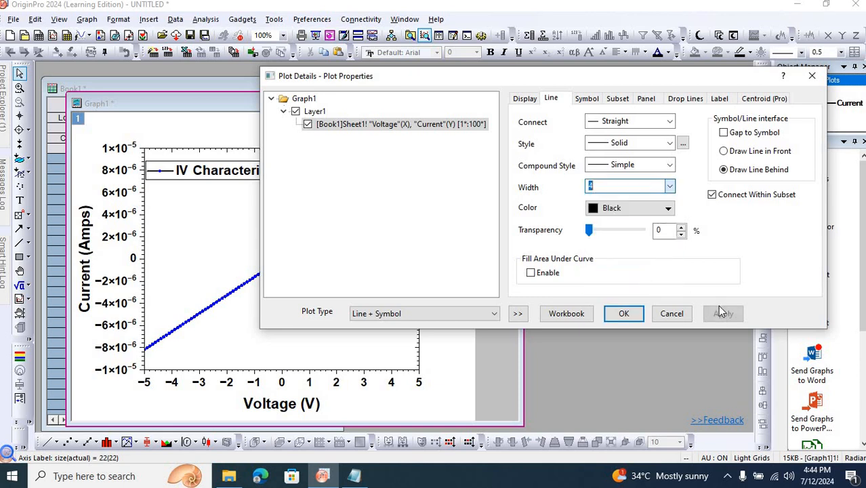
pyautogui.click(720, 312)
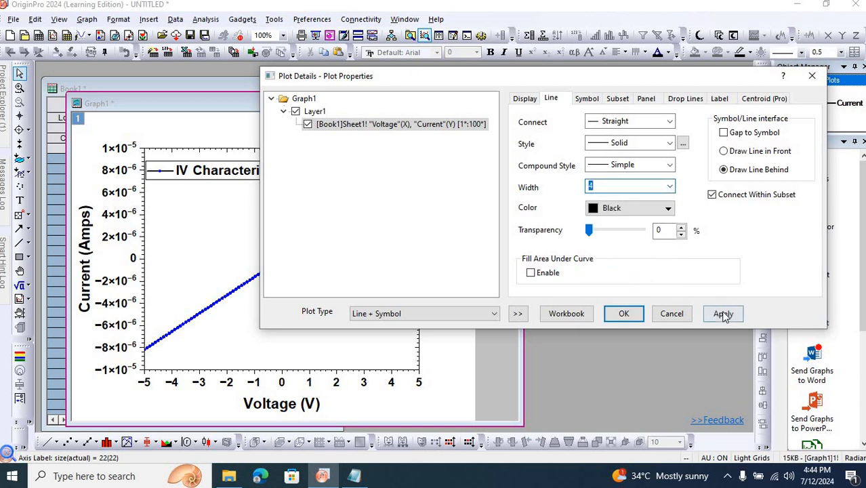
pyautogui.click(624, 314)
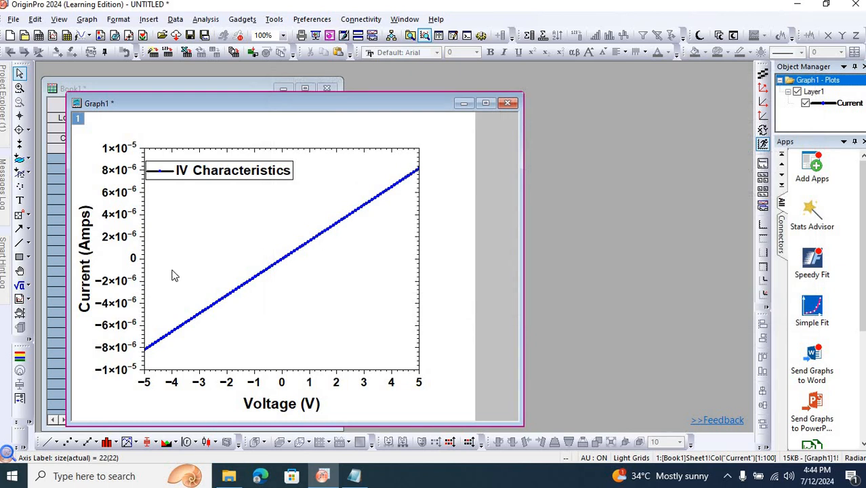
# Step: Change the font color of the left Y-axis tick labels to blue
pyautogui.click(87, 277)
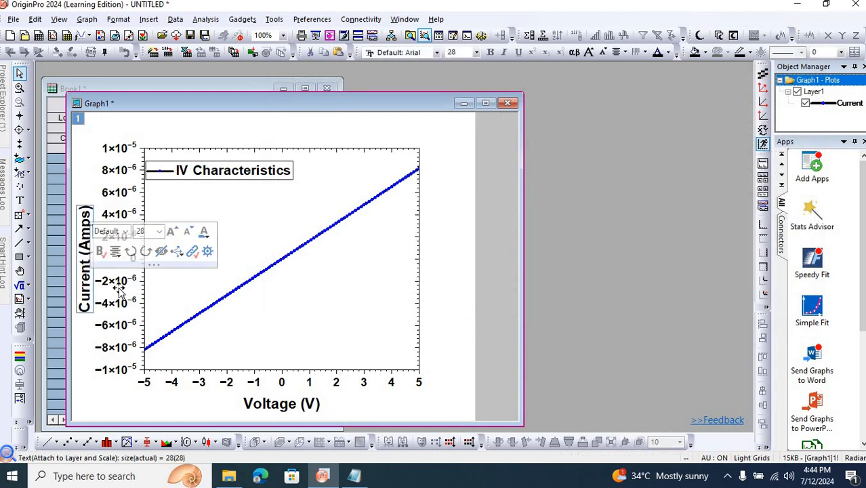
pyautogui.click(120, 284)
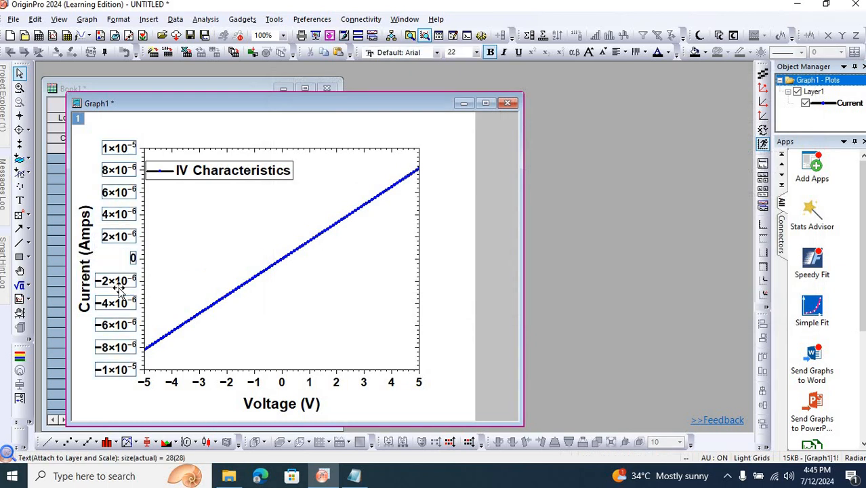
pyautogui.click(669, 54)
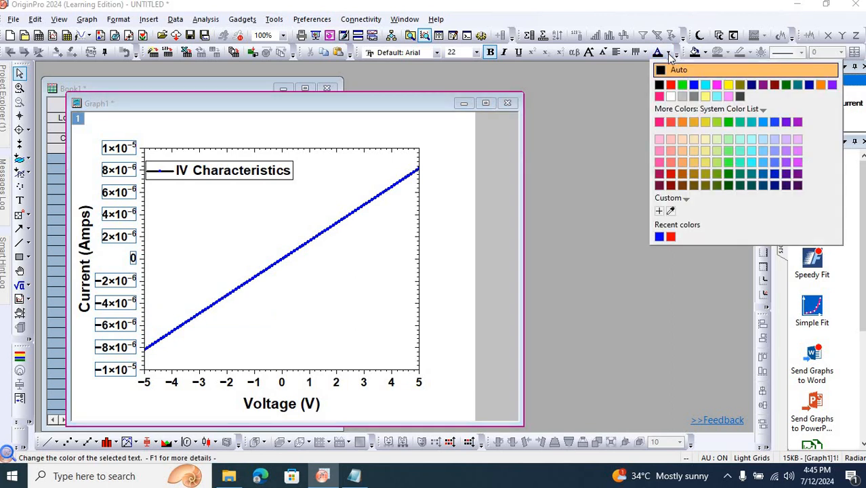
pyautogui.click(693, 84)
# Step: Change the font color of the bottom X-axis tick labels to blue and shift the graph window slightly upward
pyautogui.click(256, 381)
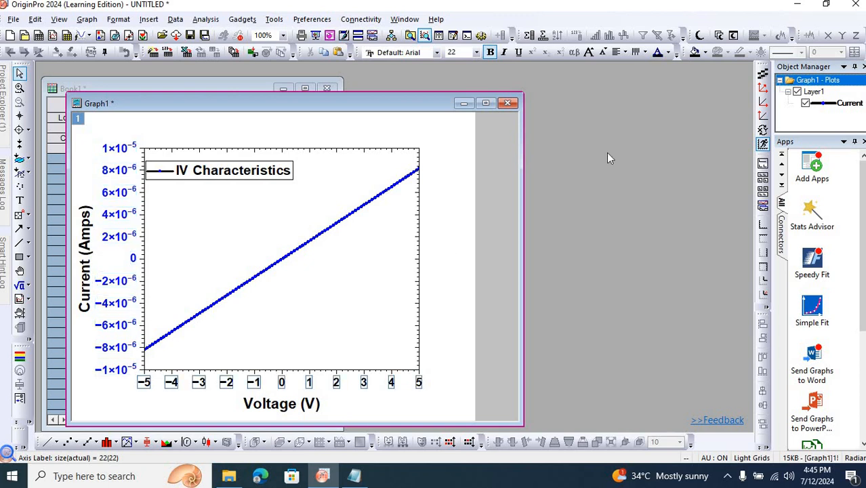
pyautogui.click(669, 54)
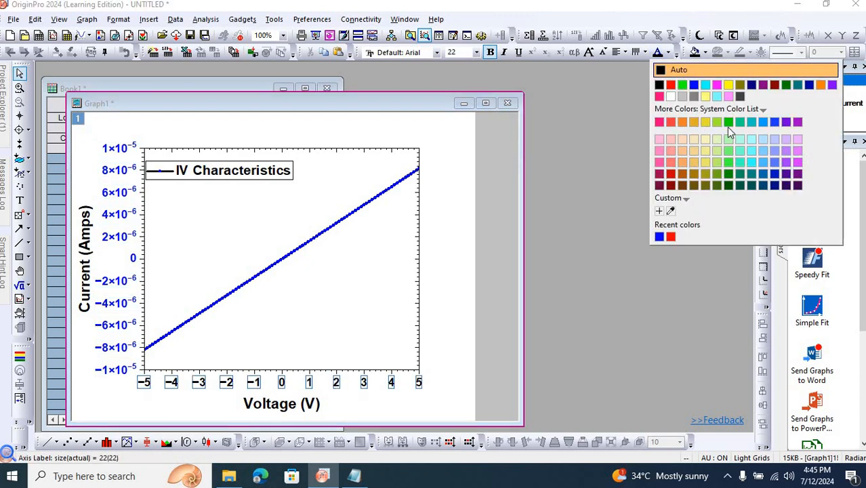
pyautogui.click(693, 84)
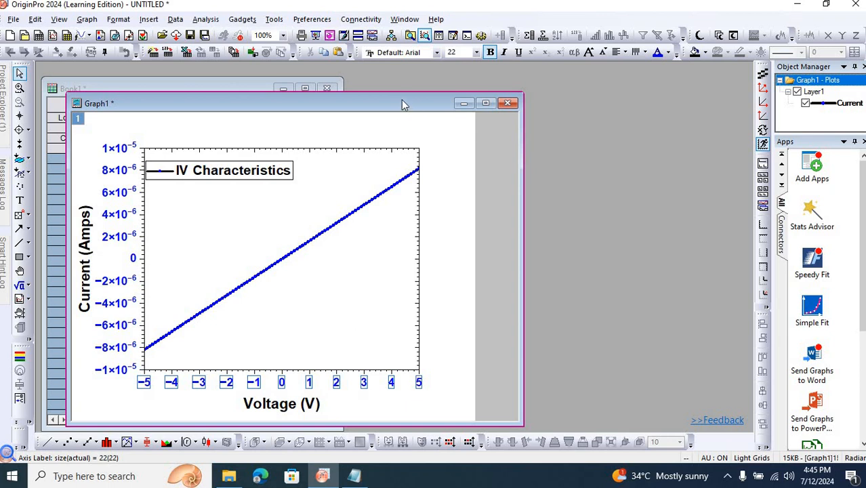
pyautogui.moveTo(401, 109); pyautogui.dragTo(407, 99)
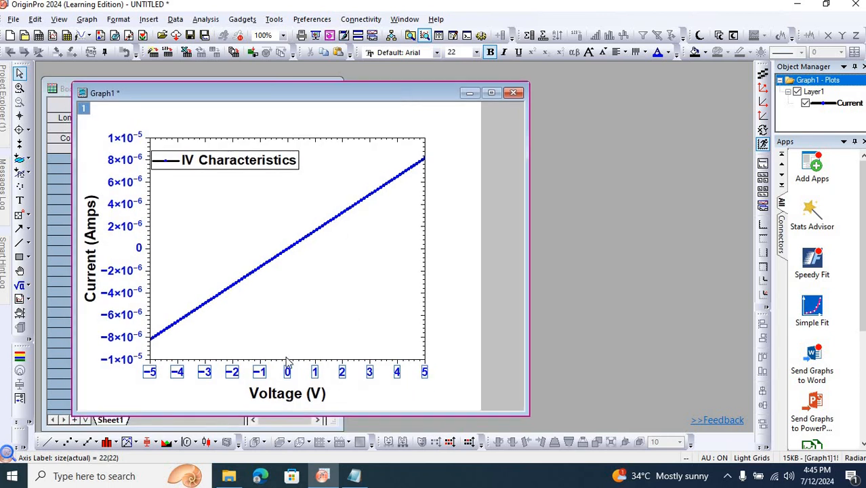
pyautogui.click(281, 395)
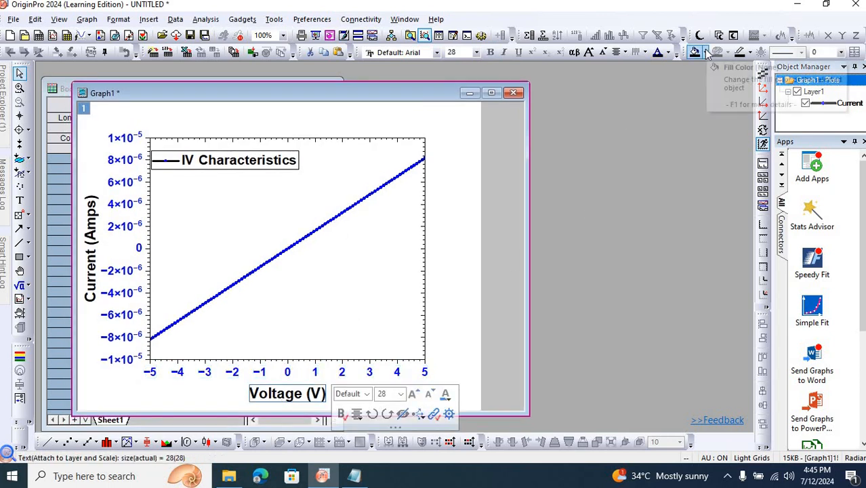
pyautogui.click(706, 54)
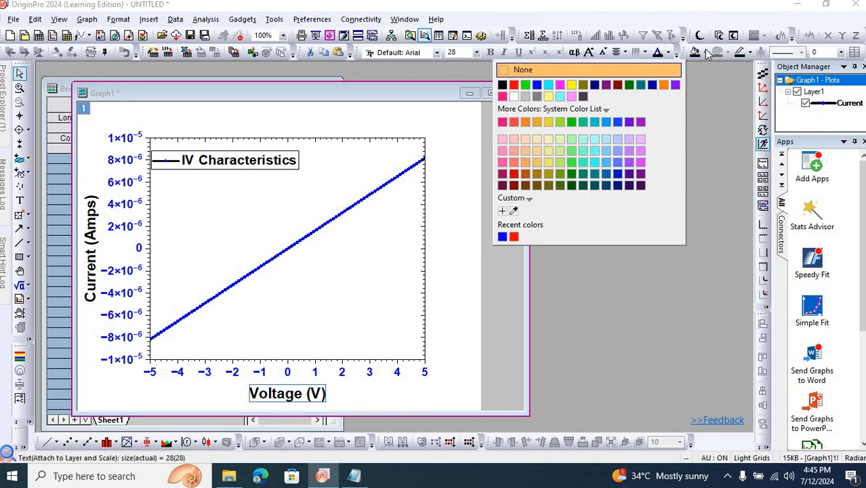
pyautogui.click(536, 85)
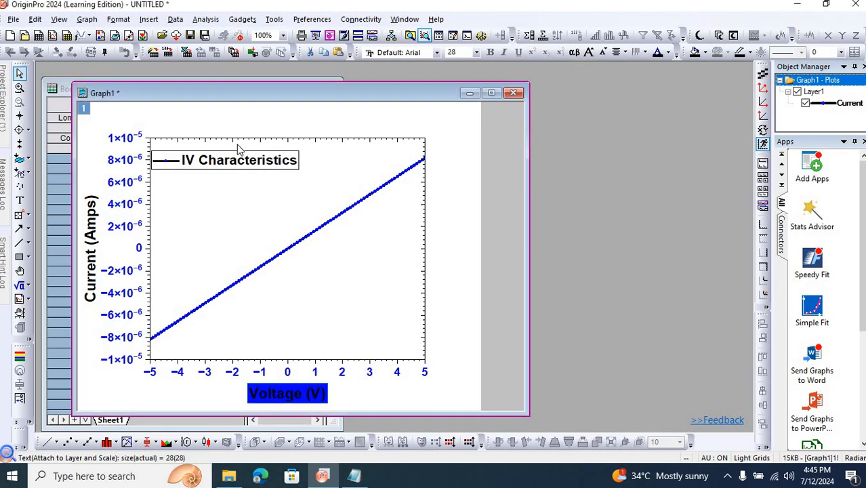
pyautogui.click(650, 159)
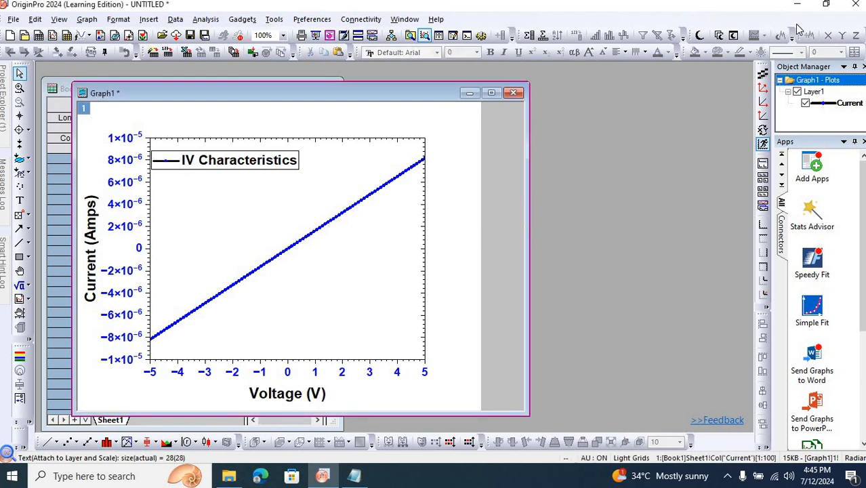
# Step: Change the font color of the axis titles "Voltage (V)" and "Current (Amps)" to blue
pyautogui.click(286, 391)
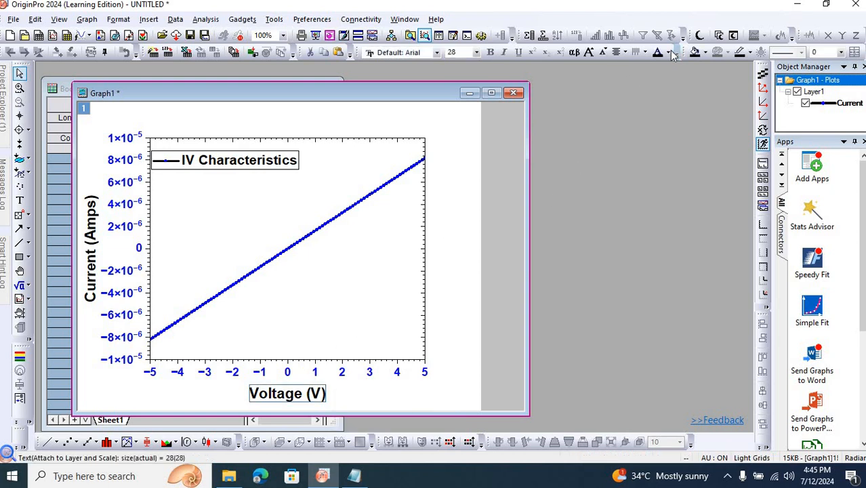
pyautogui.click(668, 53)
pyautogui.click(693, 85)
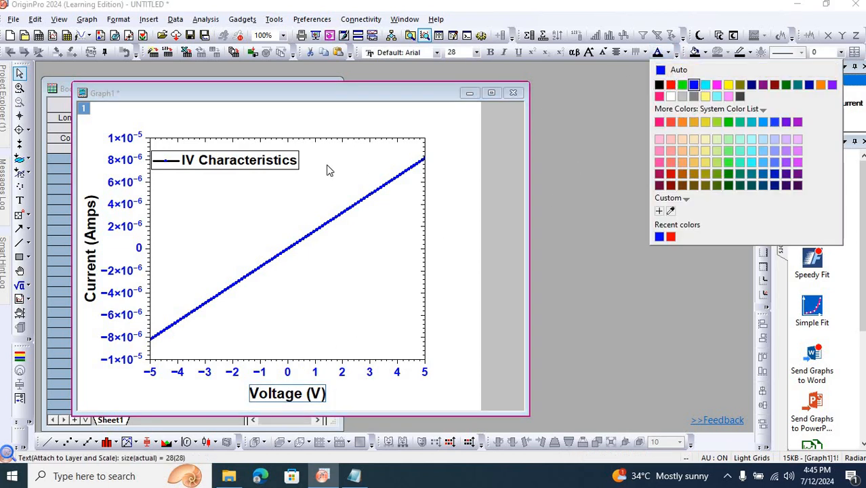
pyautogui.press('Tab')
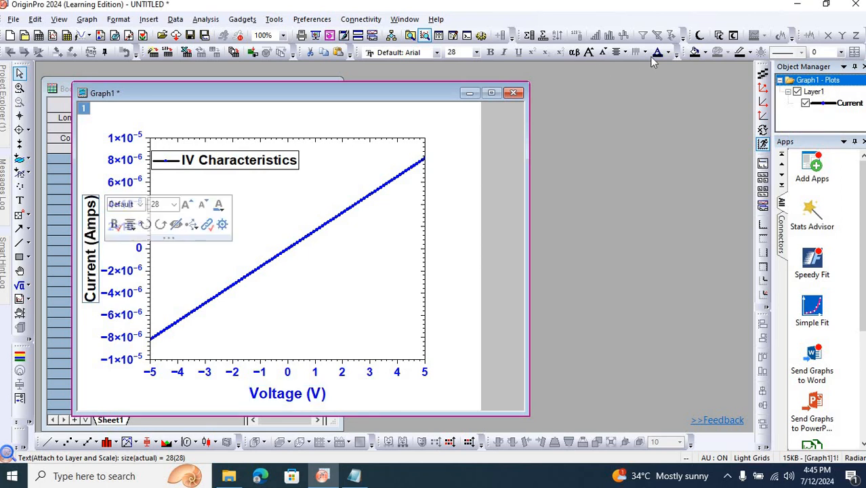
pyautogui.click(669, 53)
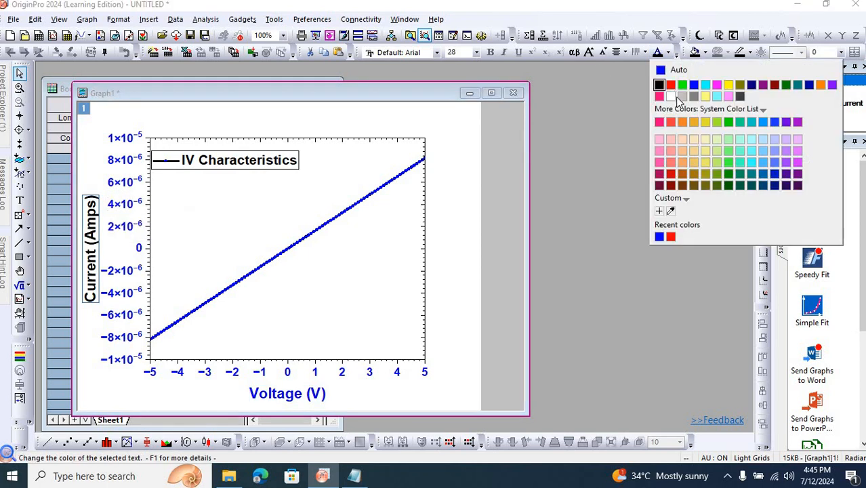
pyautogui.click(275, 154)
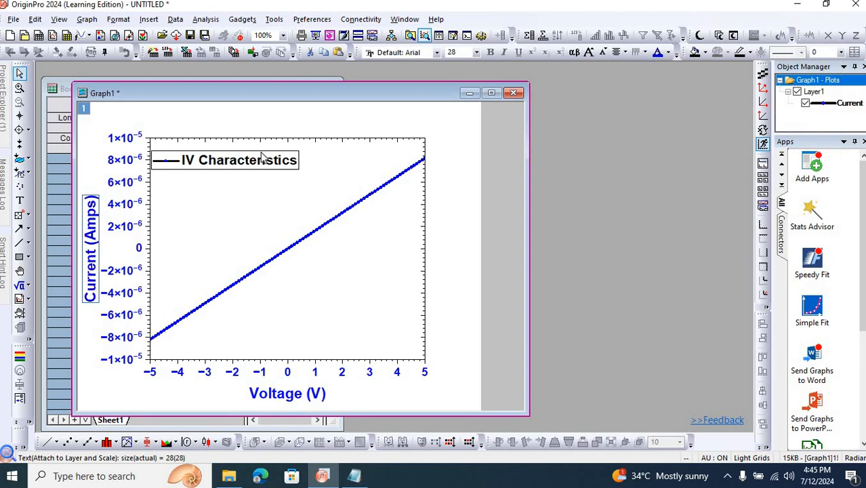
# Step: Change the text color of the "IV Characteristics" legend to blue and deselect it
pyautogui.click(261, 153)
pyautogui.click(669, 53)
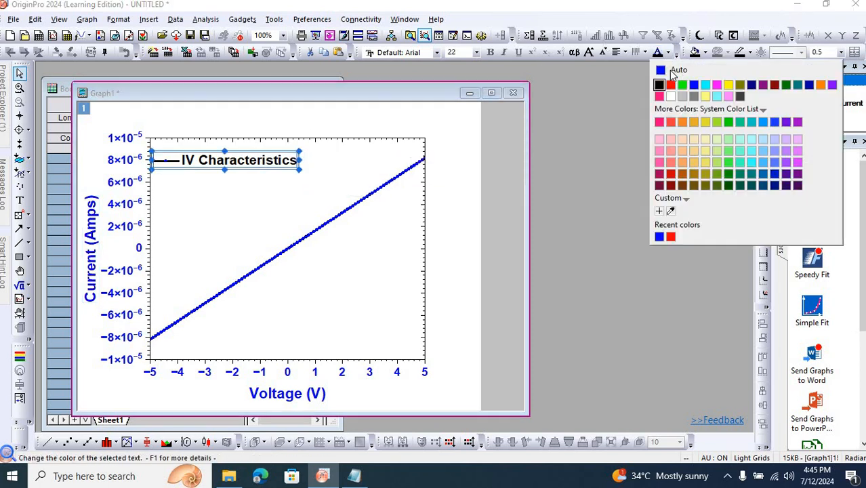
pyautogui.click(552, 244)
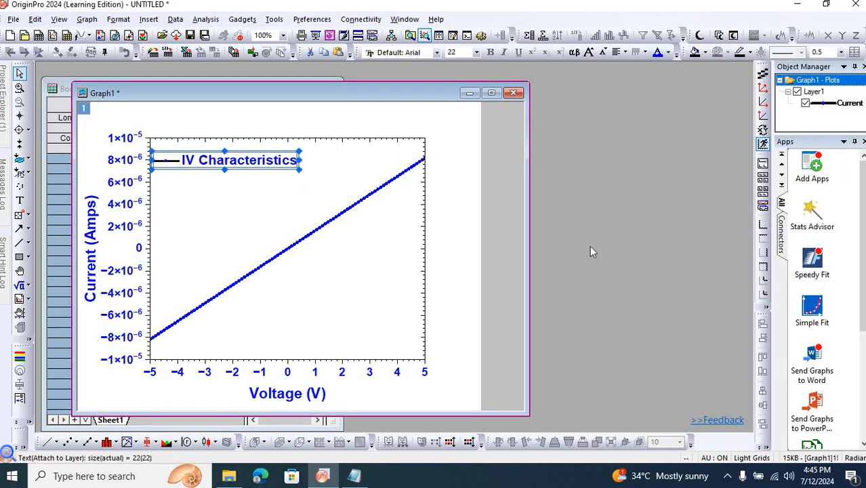
pyautogui.click(466, 265)
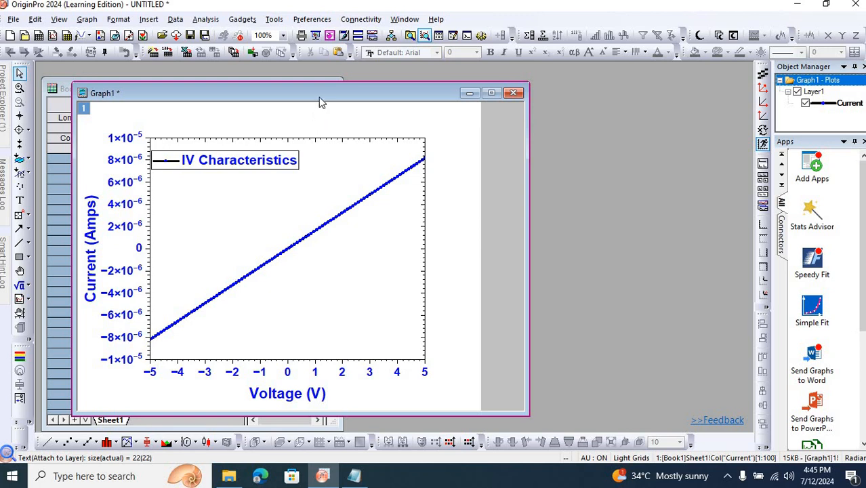
# Step: Open the graph export settings and change the export file name to "222_I vs V"
pyautogui.click(13, 19)
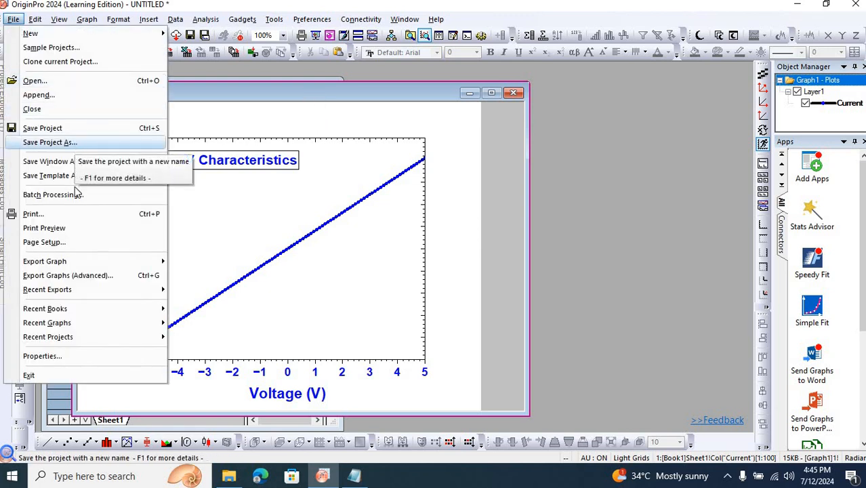
pyautogui.moveTo(76, 262)
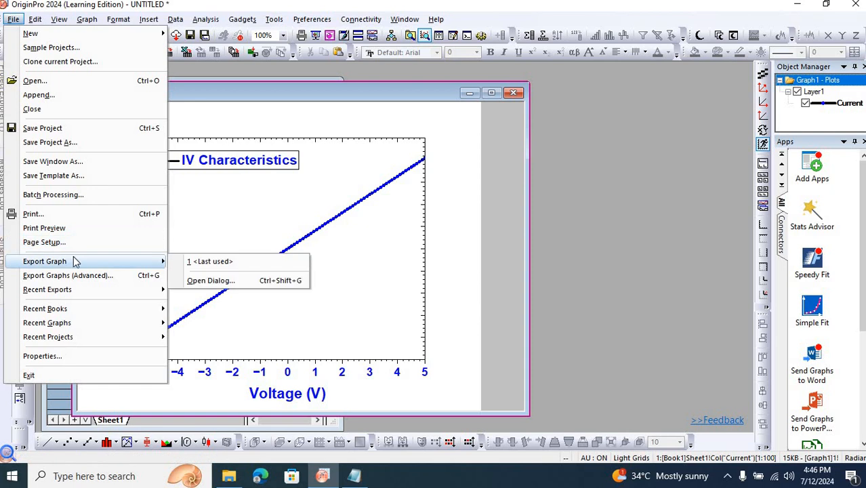
pyautogui.click(206, 280)
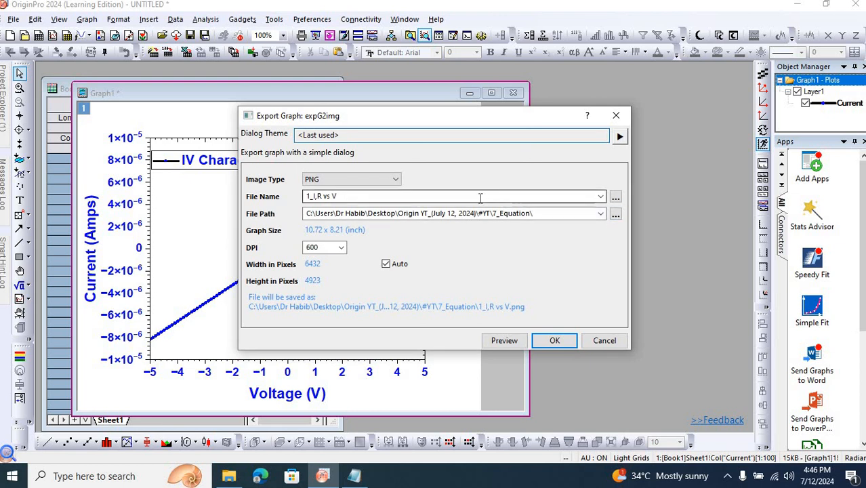
pyautogui.click(333, 202)
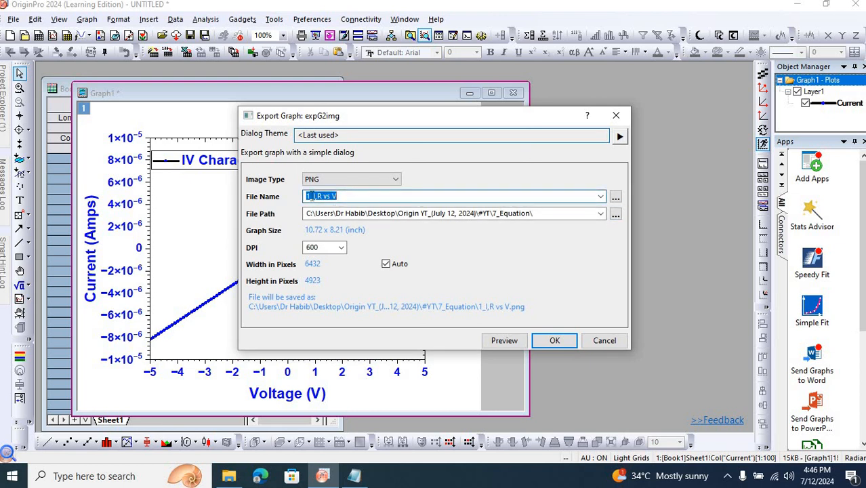
pyautogui.click(310, 196)
pyautogui.press('BackSpace')
pyautogui.write('222')
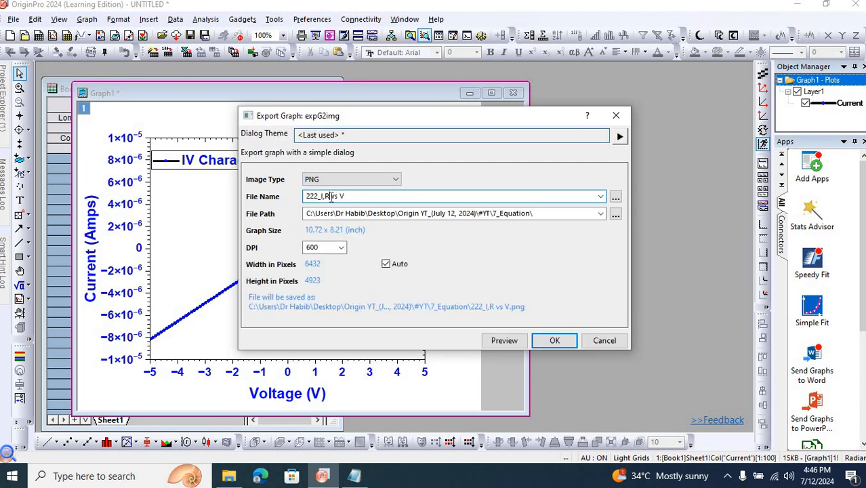
pyautogui.press('BackSpace')
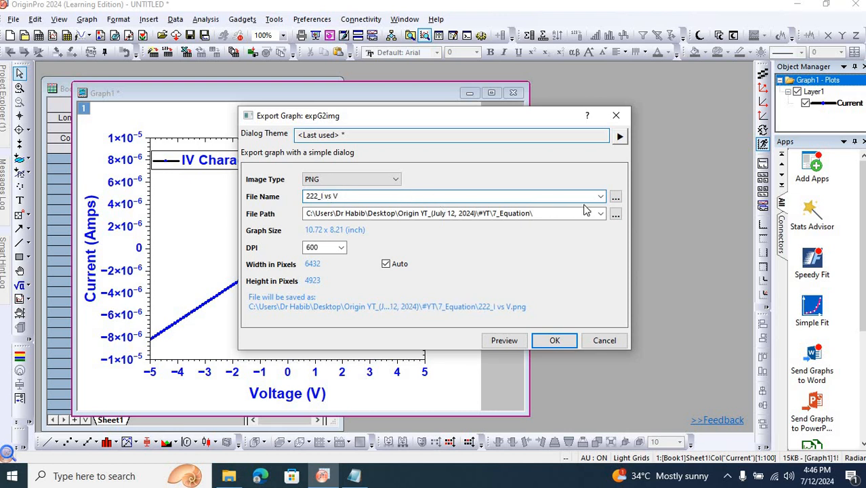
# Step: Set the export path to Origin YT_(July 12, 2024)\#YT\1_IV plot, fitting equation and semilog plots and export the graph as PNG
pyautogui.click(616, 214)
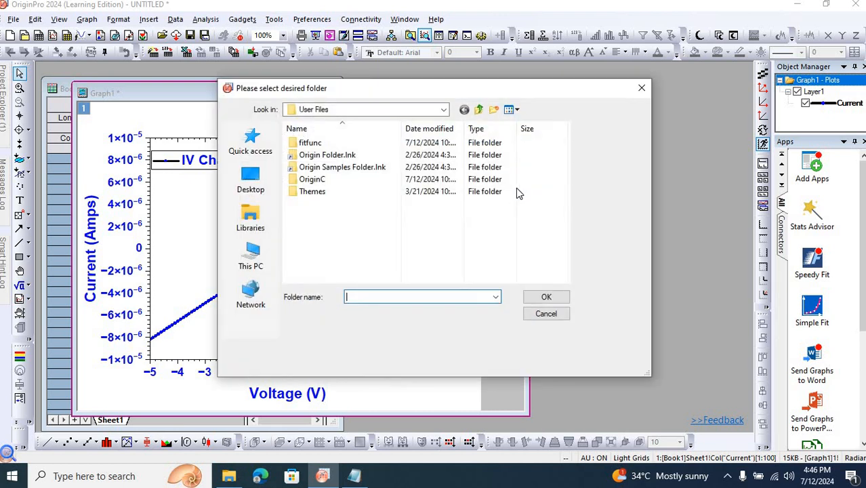
pyautogui.click(249, 182)
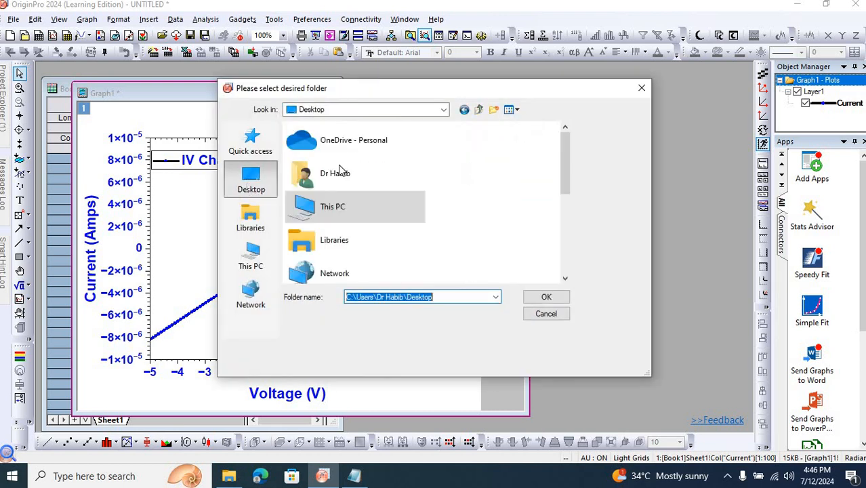
pyautogui.doubleClick(312, 175)
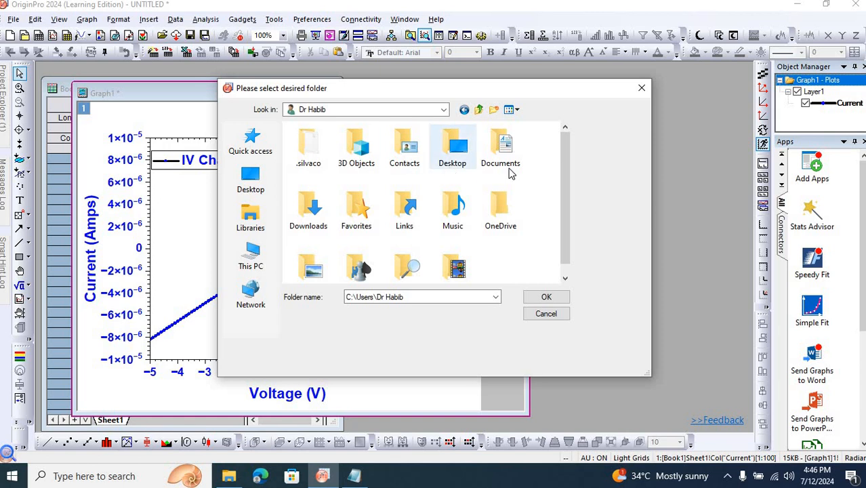
pyautogui.doubleClick(460, 154)
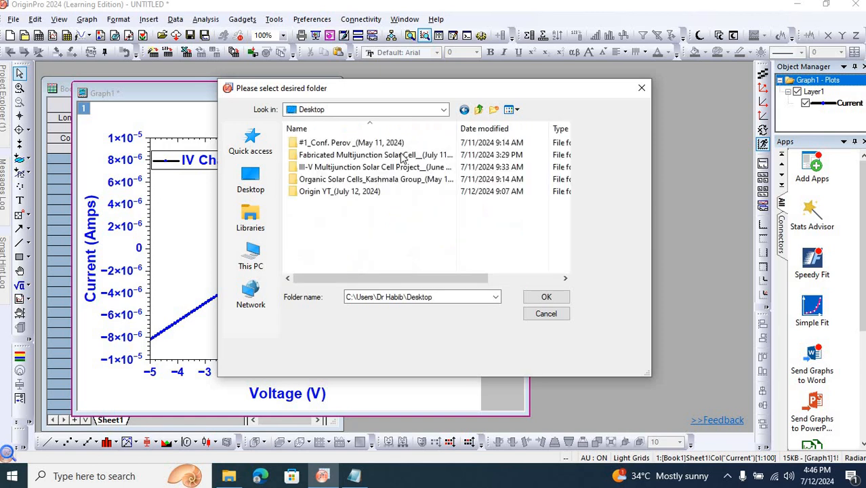
pyautogui.doubleClick(352, 192)
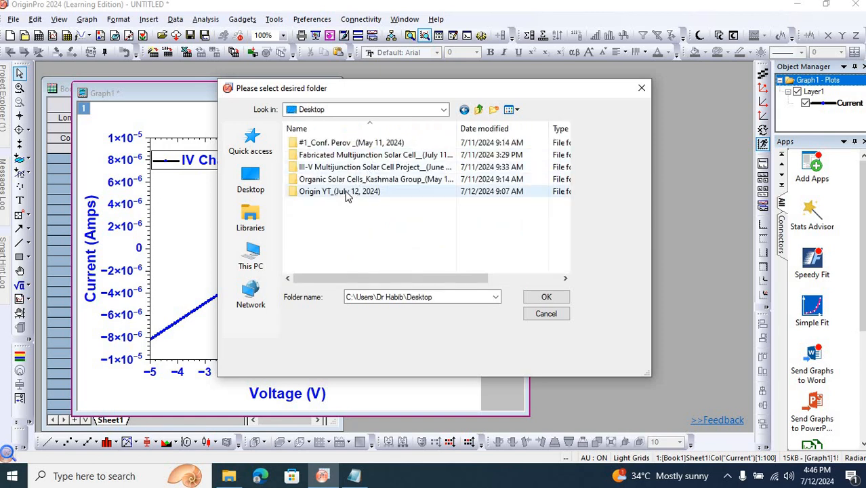
pyautogui.doubleClick(366, 145)
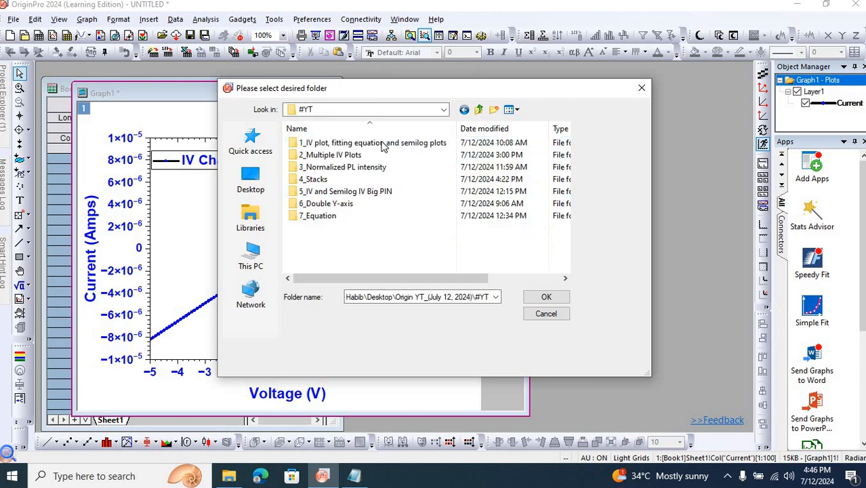
pyautogui.doubleClick(386, 143)
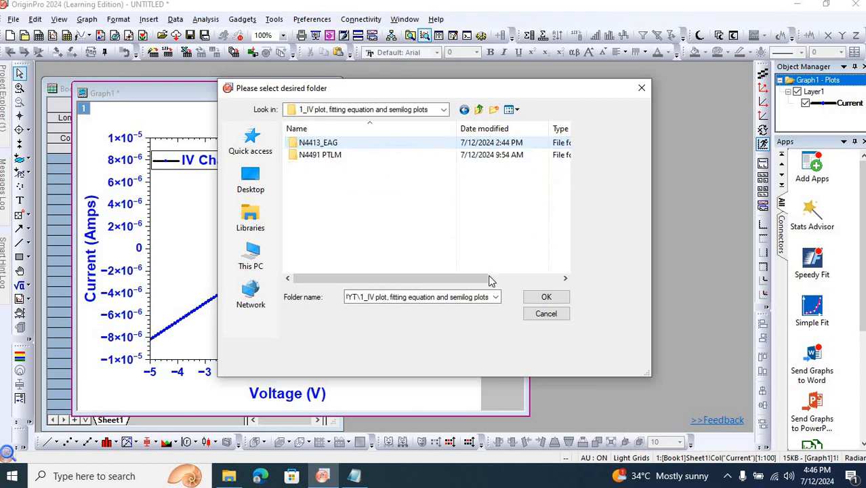
pyautogui.click(549, 296)
pyautogui.click(556, 340)
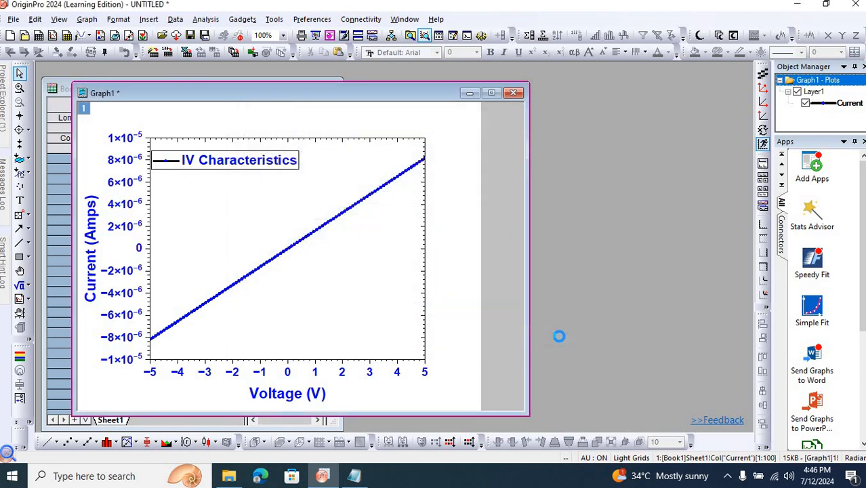
# Step: Switch to File Explorer, view the exported "222_I vs V" image from the "1_IV plot, fitting equation and semilog plots" folder, and close it
pyautogui.click(230, 476)
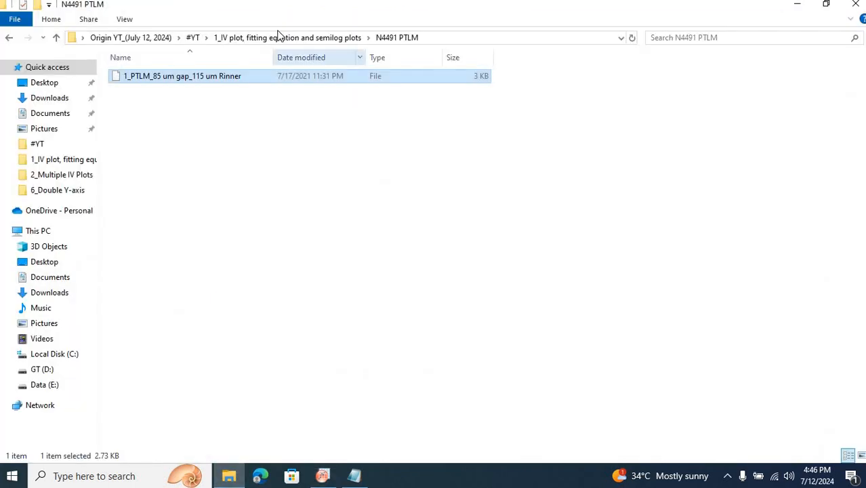
pyautogui.click(247, 37)
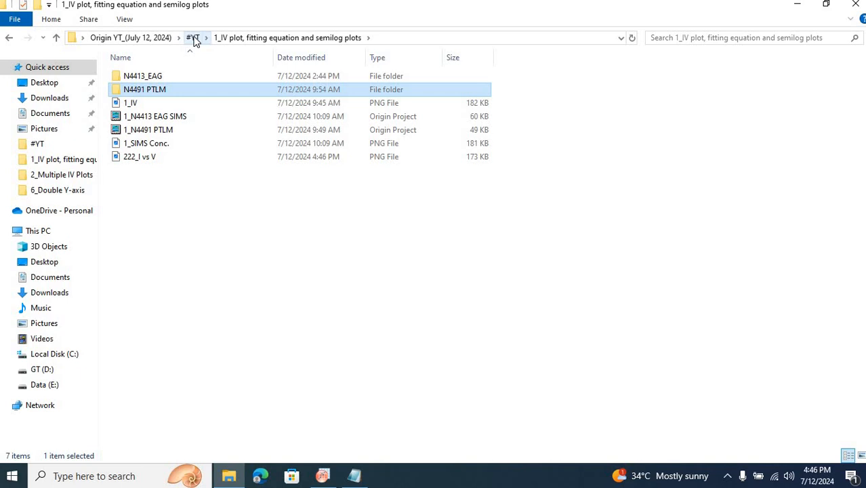
pyautogui.click(191, 251)
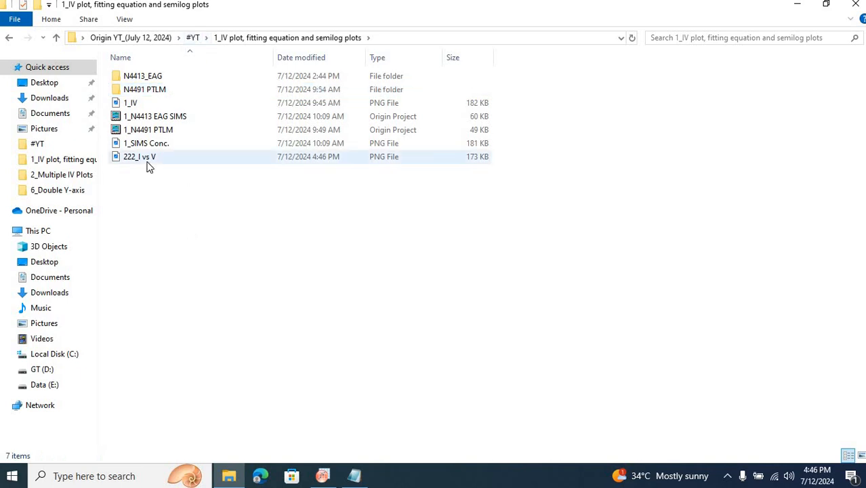
pyautogui.doubleClick(147, 159)
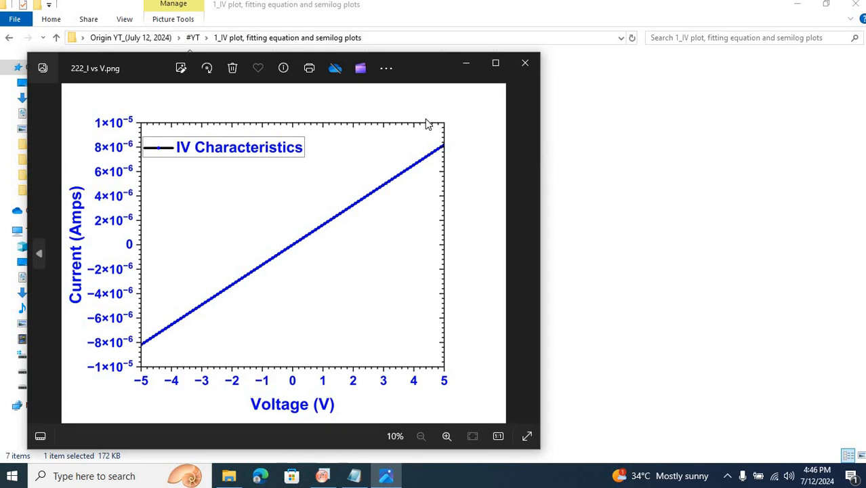
pyautogui.click(525, 62)
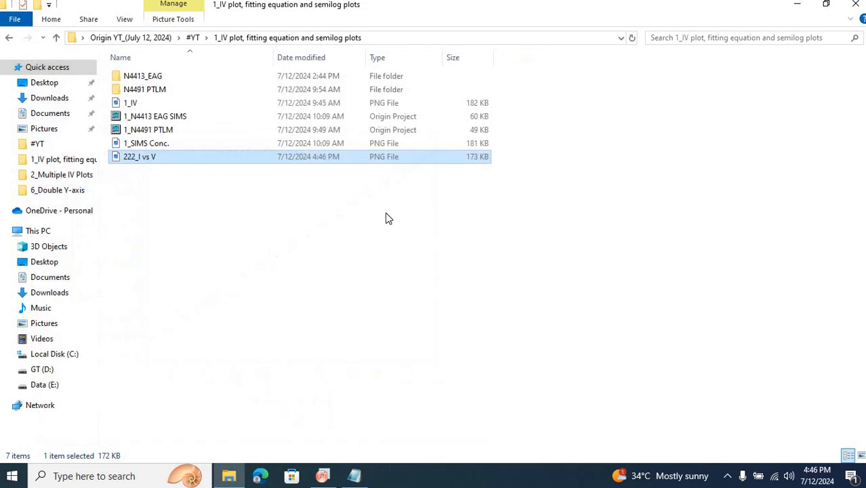
pyautogui.click(301, 252)
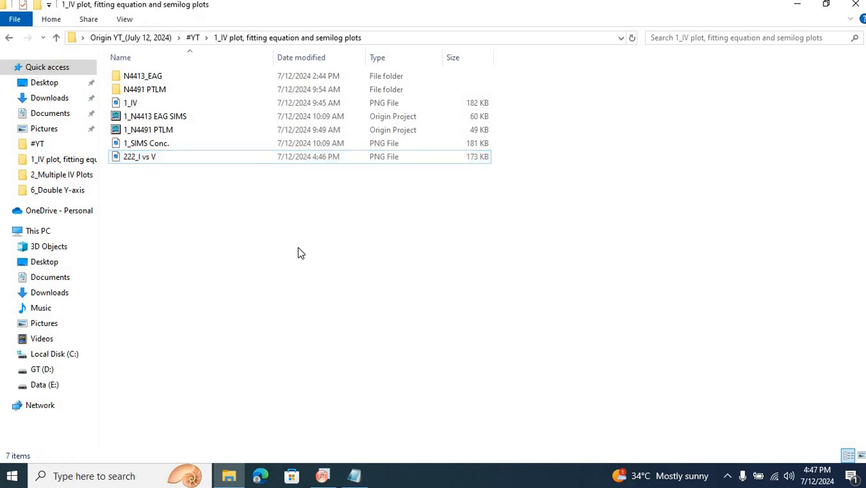
# Step: Switch back to OriginPro and review the DPI choices in the graph export settings without exporting again
pyautogui.click(322, 475)
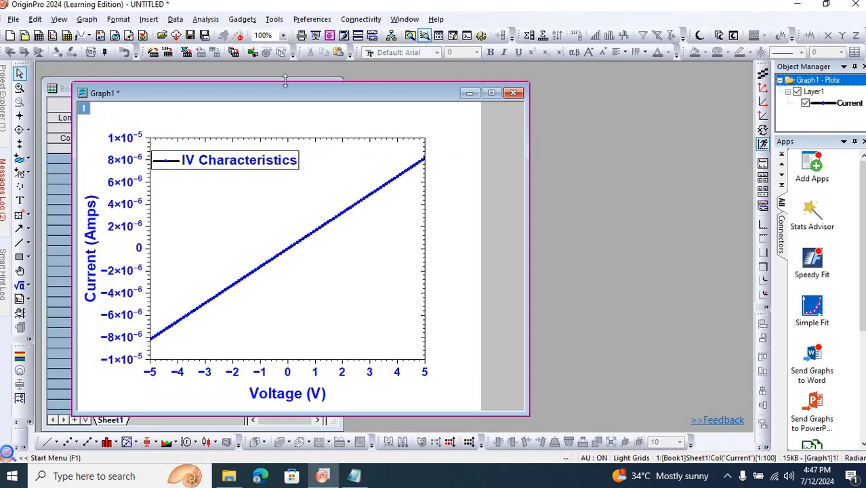
pyautogui.click(14, 20)
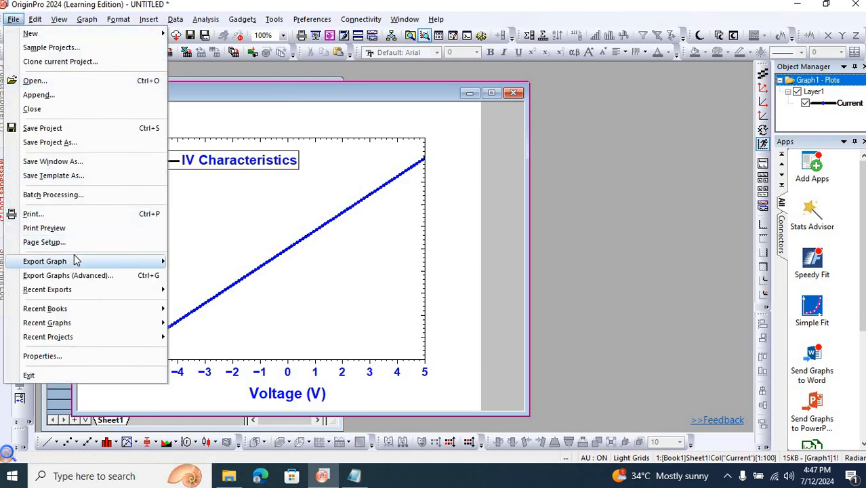
pyautogui.moveTo(77, 261)
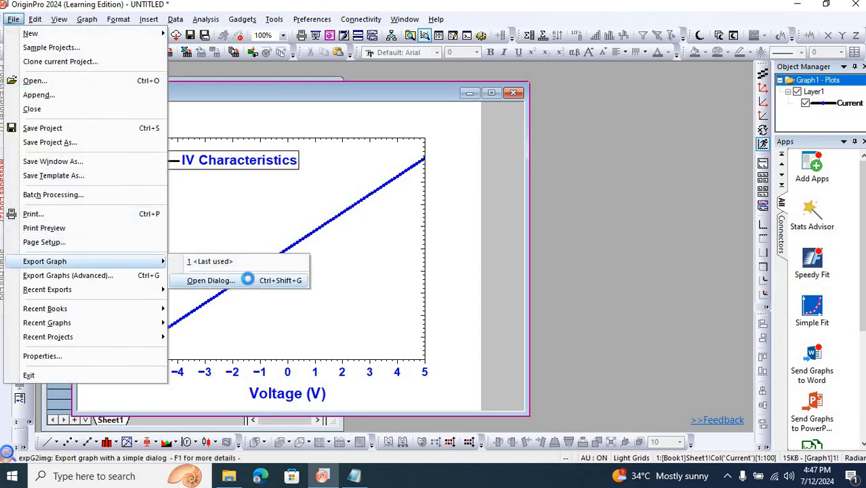
pyautogui.click(245, 279)
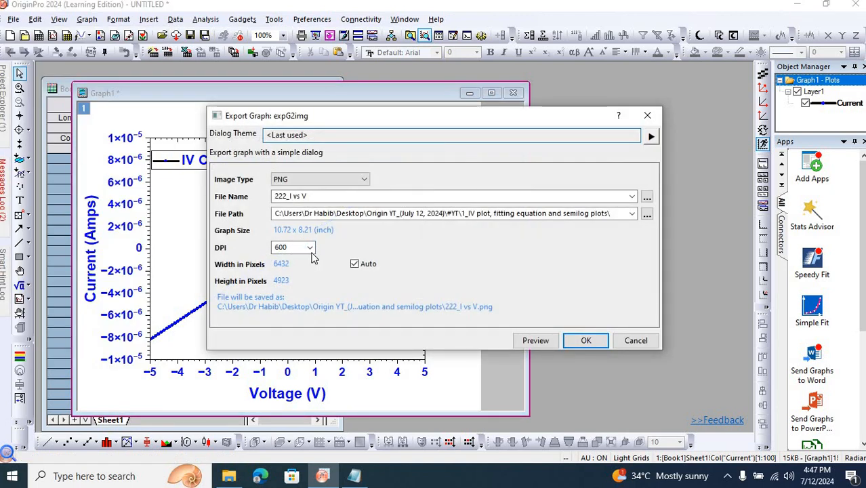
pyautogui.click(309, 248)
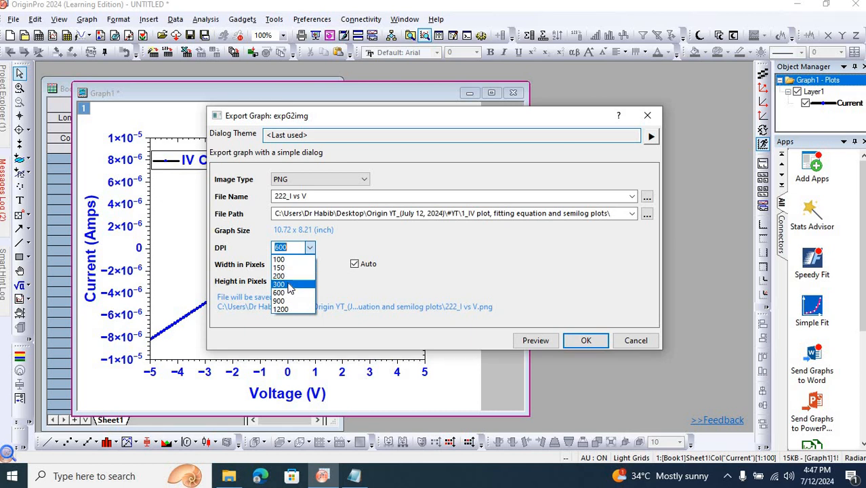
pyautogui.press('Up')
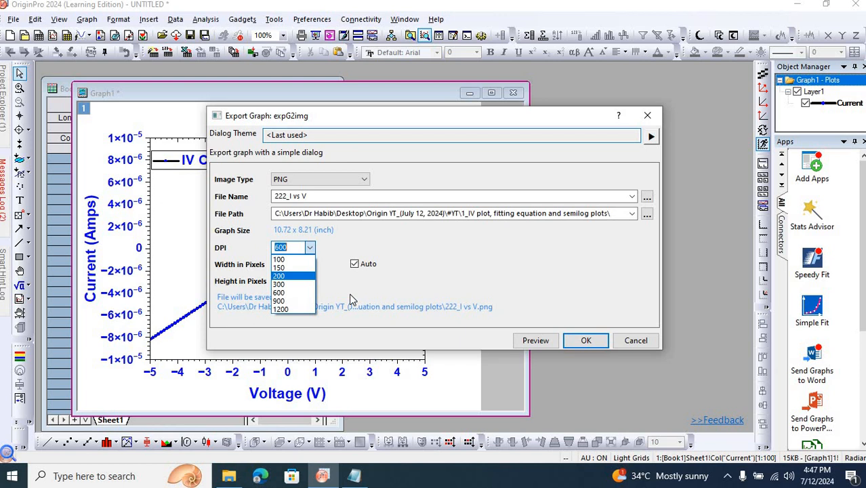
pyautogui.click(637, 342)
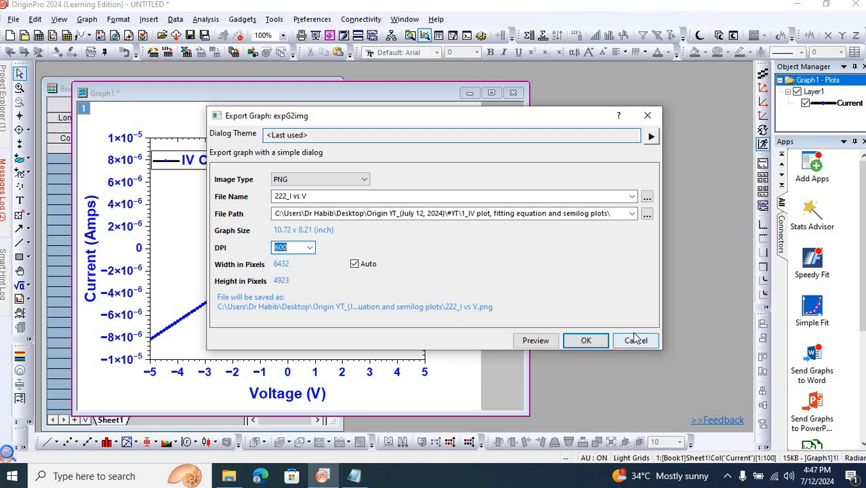
pyautogui.click(636, 341)
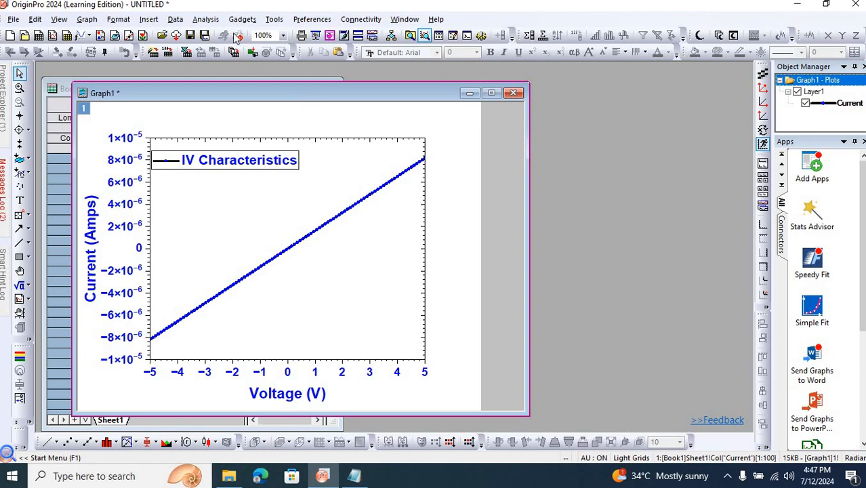
pyautogui.click(206, 20)
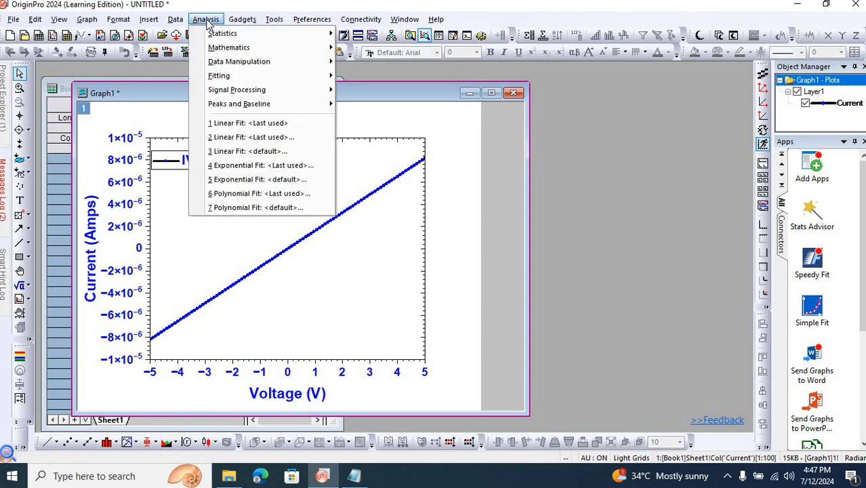
pyautogui.moveTo(269, 77)
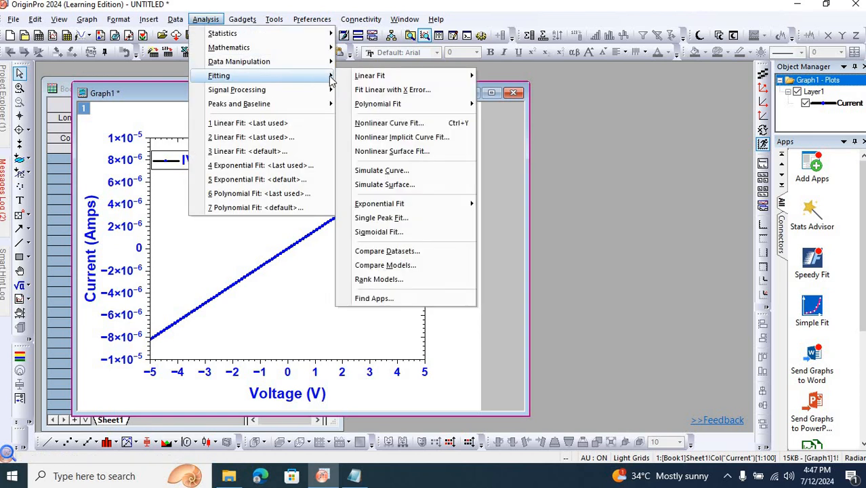
pyautogui.moveTo(369, 81)
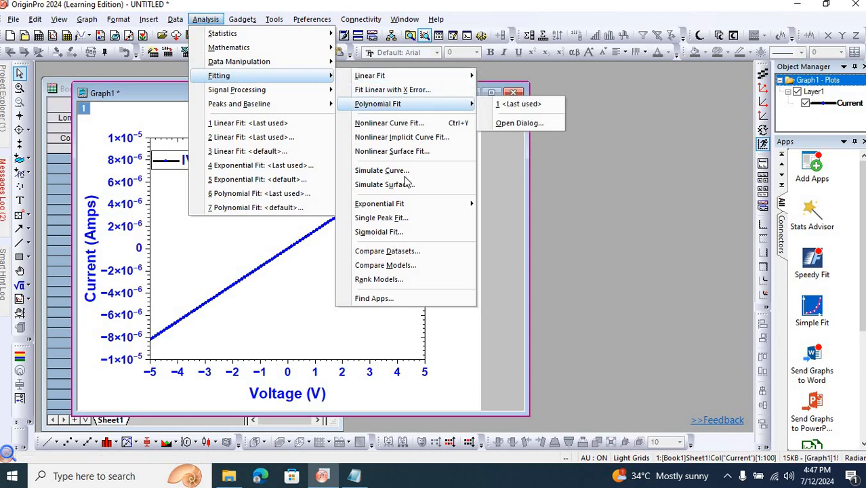
pyautogui.moveTo(410, 201)
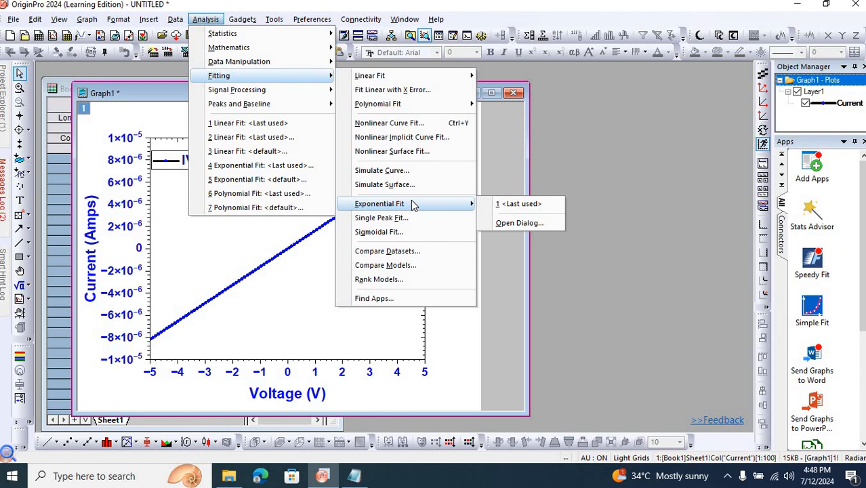
pyautogui.click(184, 254)
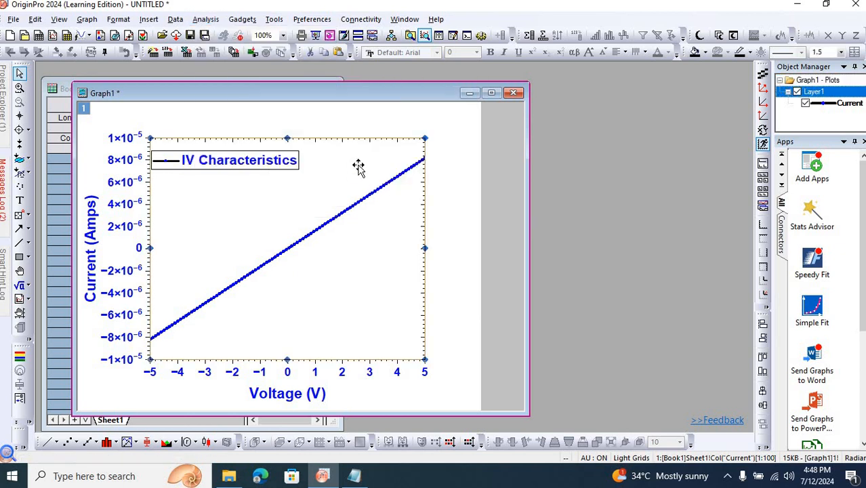
pyautogui.click(470, 165)
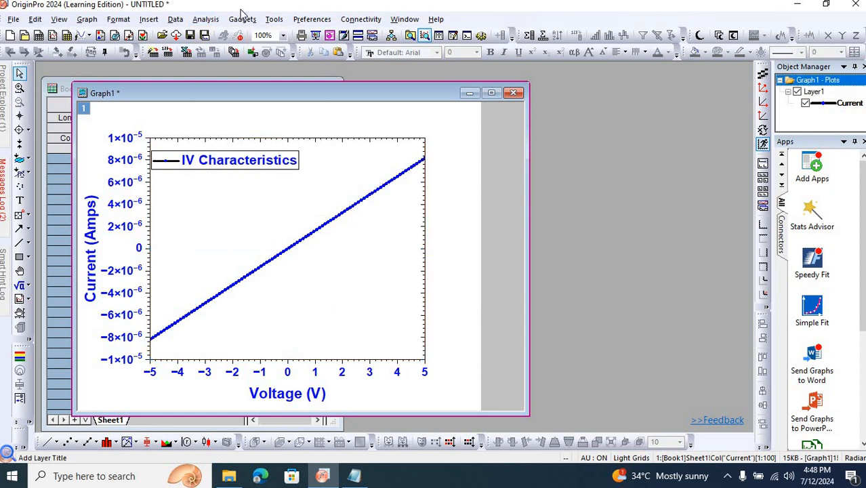
# Step: Run a linear fit on the graph's Current data with Manual recalculation and switch to the report sheet
pyautogui.click(205, 19)
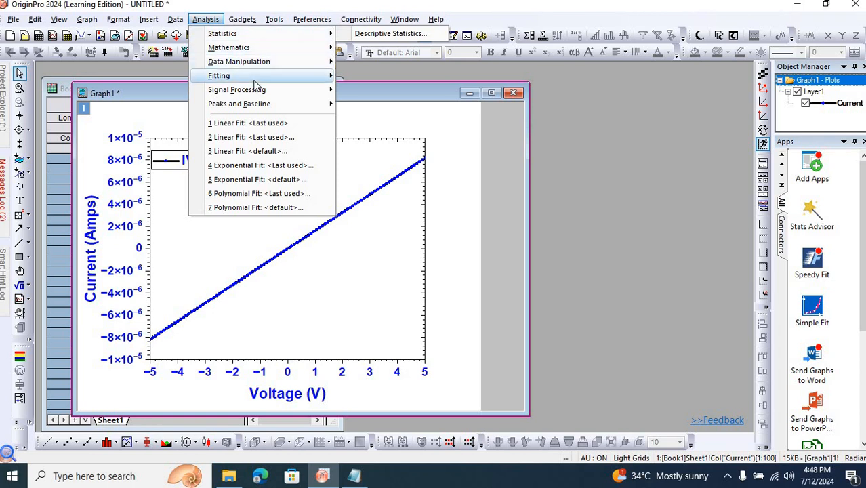
pyautogui.moveTo(313, 80)
pyautogui.moveTo(471, 78)
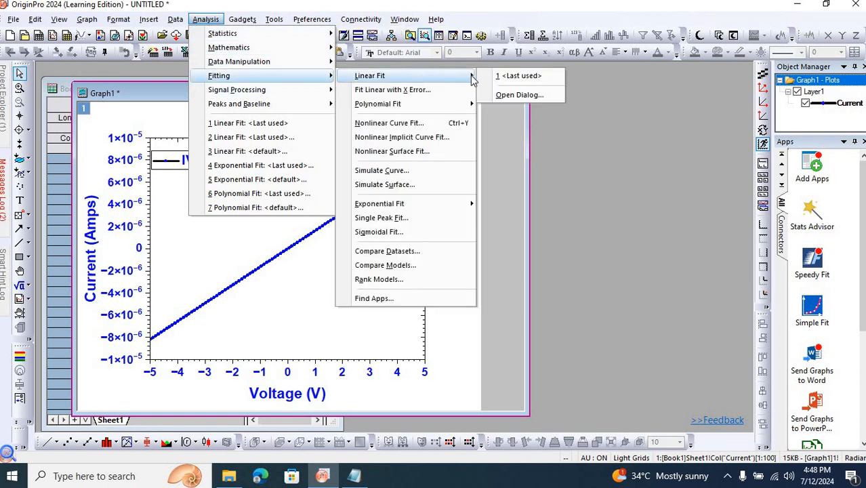
pyautogui.click(533, 98)
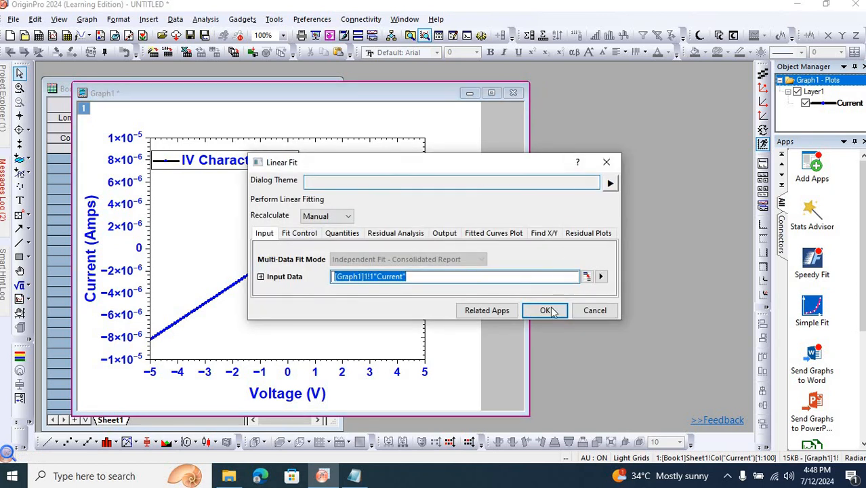
pyautogui.click(546, 310)
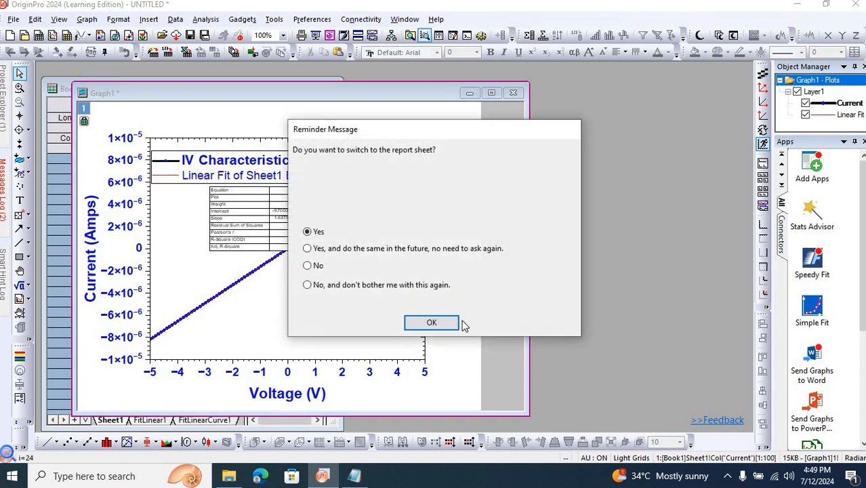
pyautogui.click(439, 323)
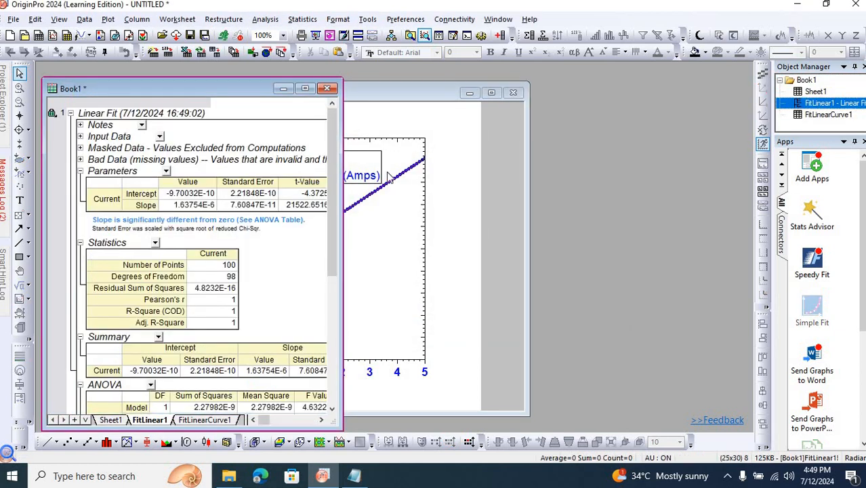
# Step: Return to Graph1 and enlarge the linear fit results table to reach the plot's lower corner near 5 V
pyautogui.click(410, 90)
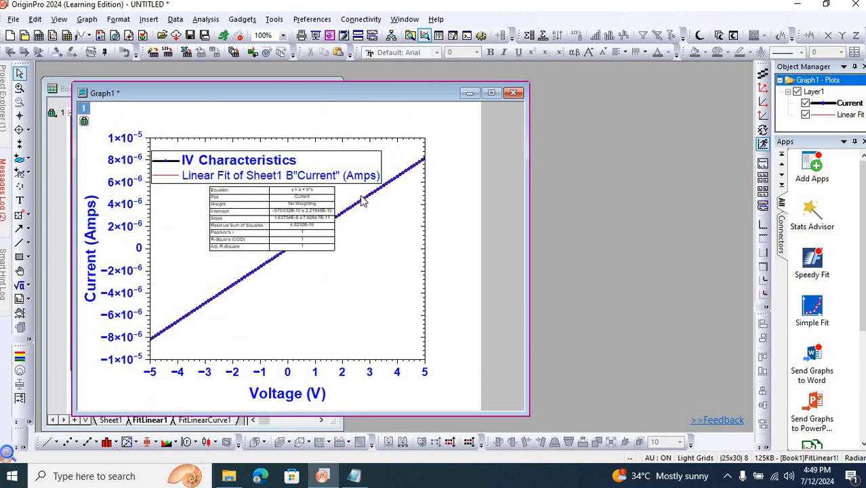
pyautogui.click(332, 248)
pyautogui.moveTo(337, 254); pyautogui.dragTo(441, 351)
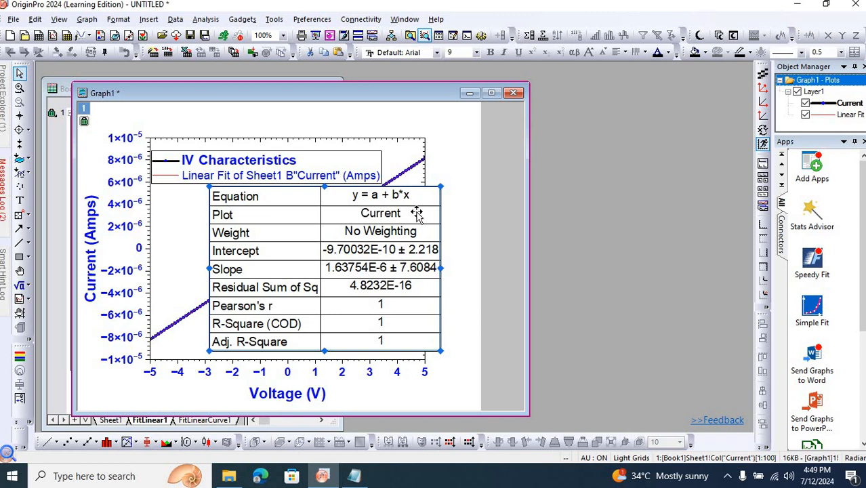
# Step: Move the linear fit results table clear of the plotted line toward the graph's lower corner, and hide the Graph1 window
pyautogui.moveTo(425, 189); pyautogui.dragTo(520, 194)
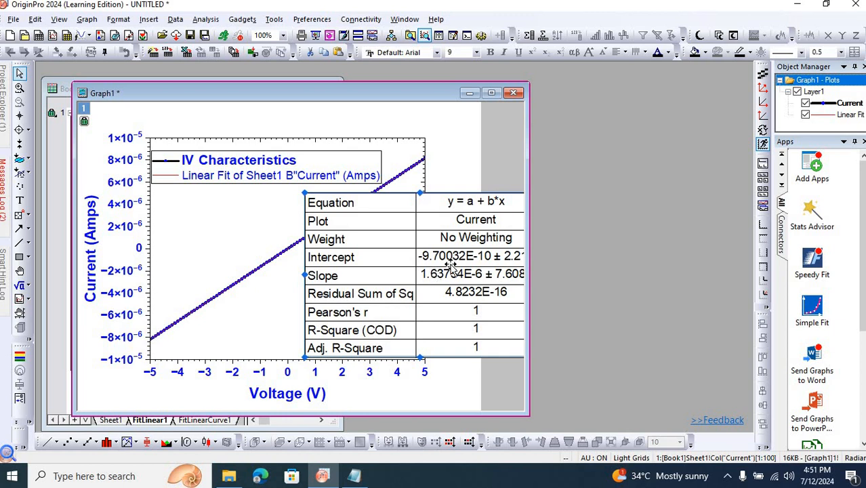
pyautogui.moveTo(460, 193); pyautogui.dragTo(477, 272)
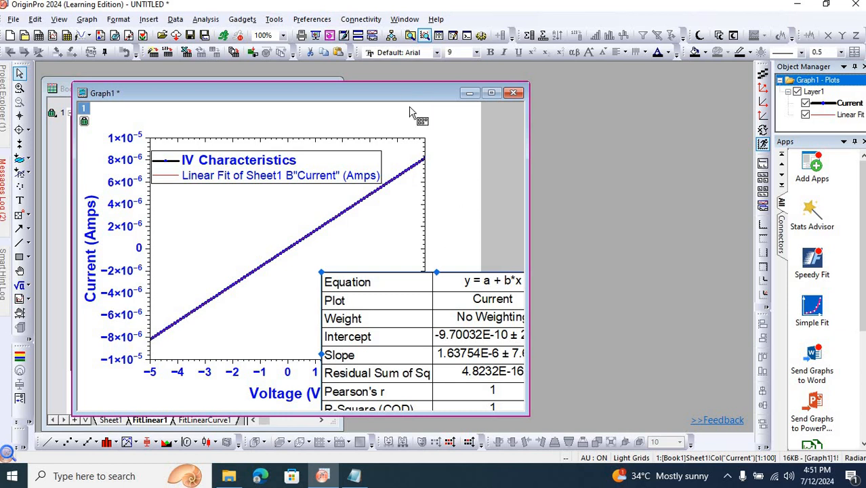
pyautogui.moveTo(403, 99); pyautogui.dragTo(502, 128)
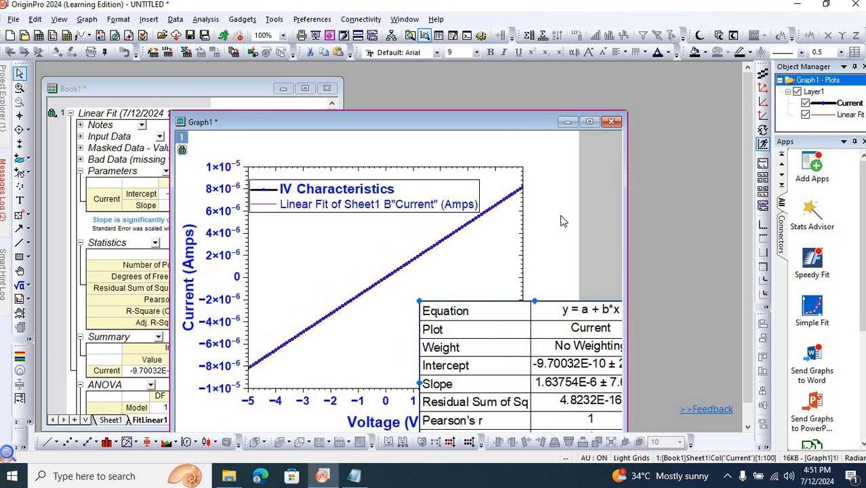
pyautogui.click(612, 122)
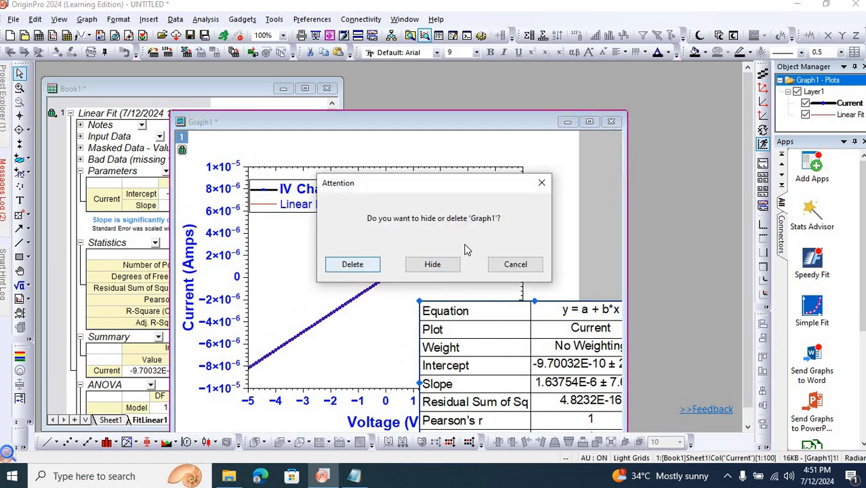
pyautogui.click(450, 263)
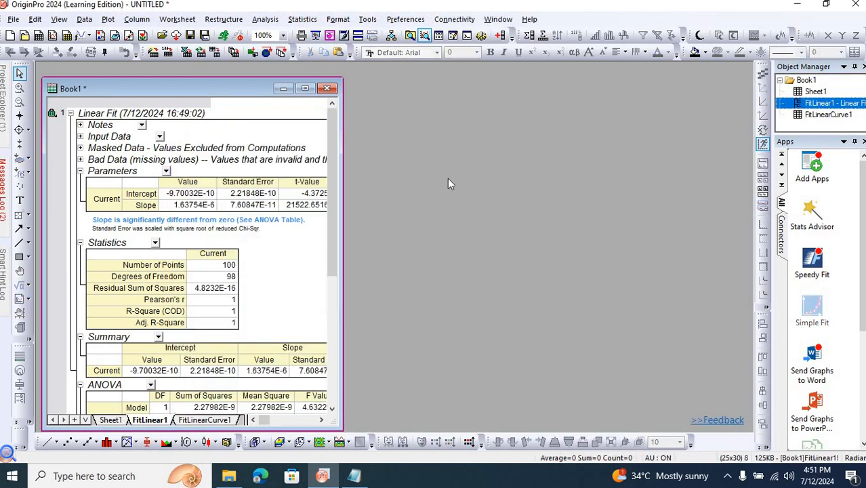
pyautogui.click(327, 89)
pyautogui.click(353, 264)
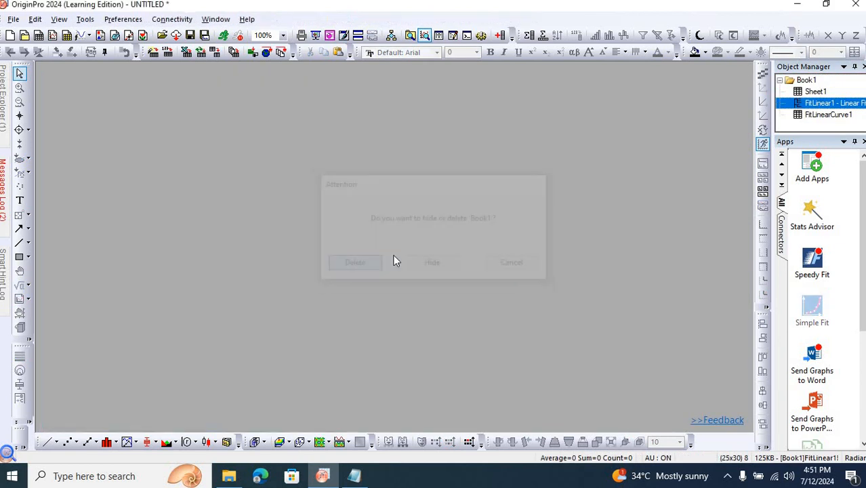
pyautogui.hotkey('ctrl', 'z')
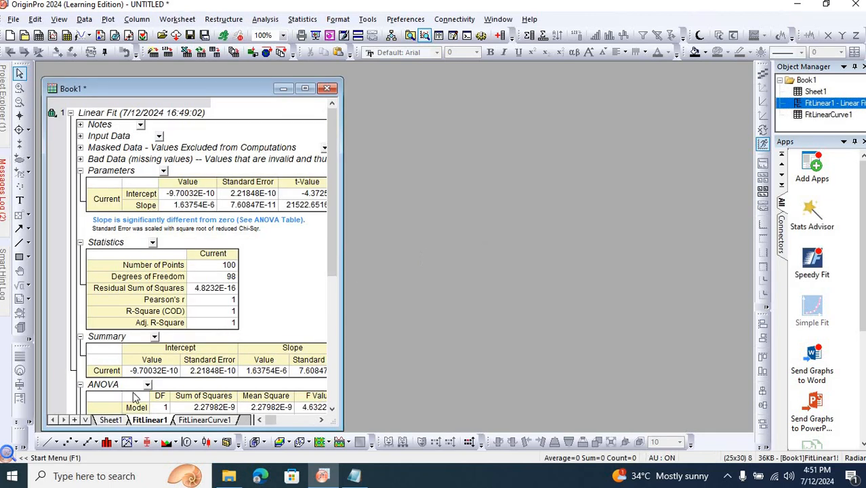
# Step: Review the voltage-current data in Sheet1 and the FitLinear1 report, repositioning the Book1 window
pyautogui.click(110, 419)
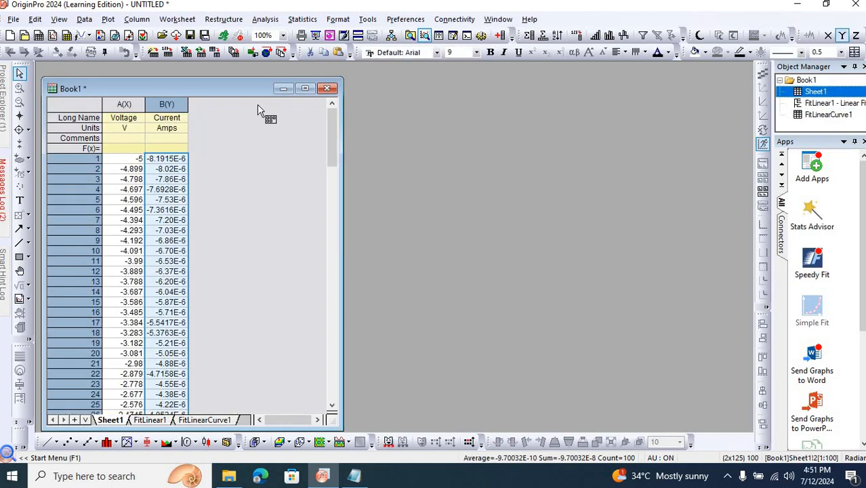
pyautogui.moveTo(256, 93); pyautogui.dragTo(188, 103)
pyautogui.moveTo(257, 81); pyautogui.dragTo(246, 90)
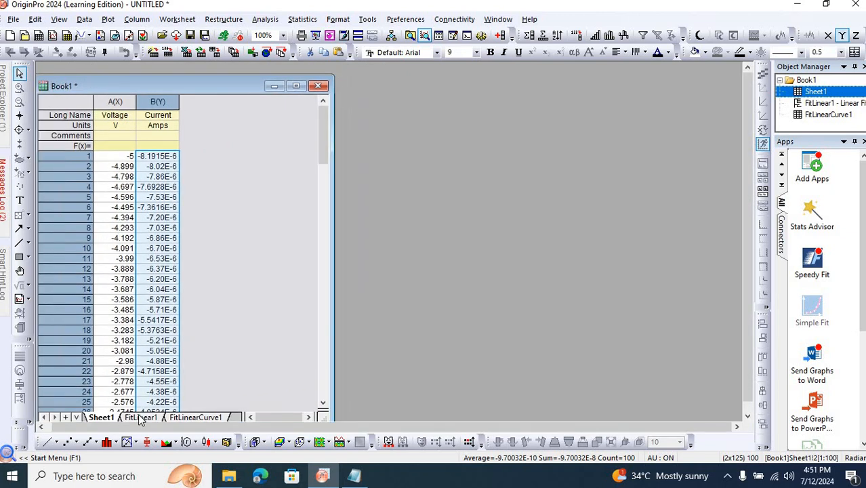
pyautogui.click(142, 417)
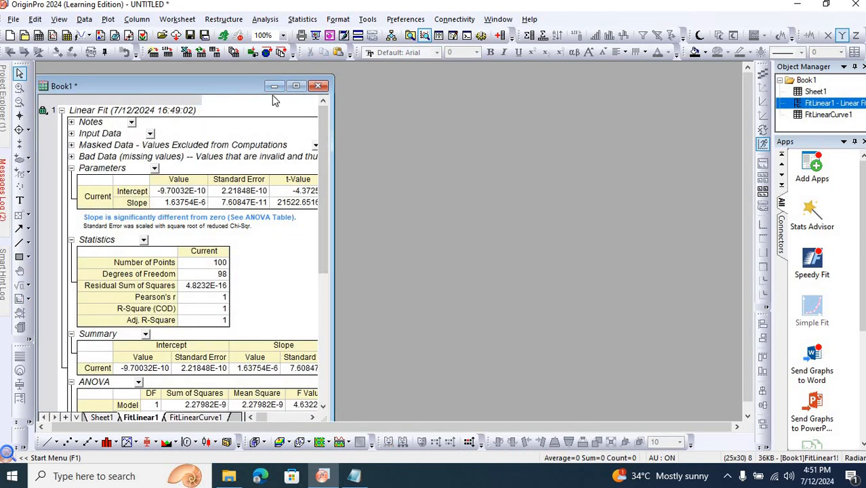
pyautogui.moveTo(405, 122); pyautogui.dragTo(244, 89)
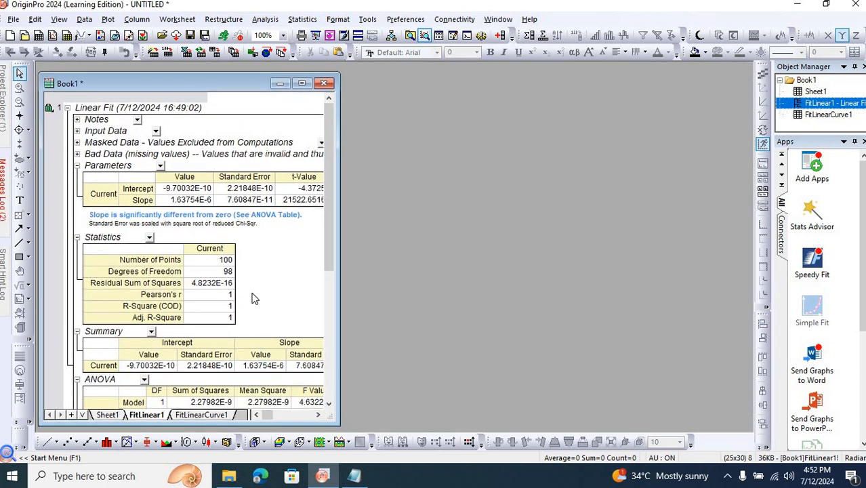
# Step: Delete the FitLinearCurve1 sheet from Book1
pyautogui.click(193, 417)
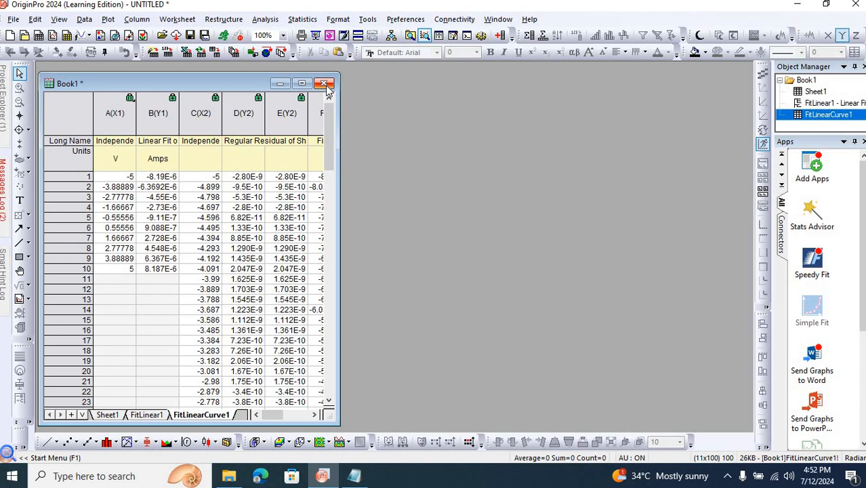
pyautogui.rightClick(197, 417)
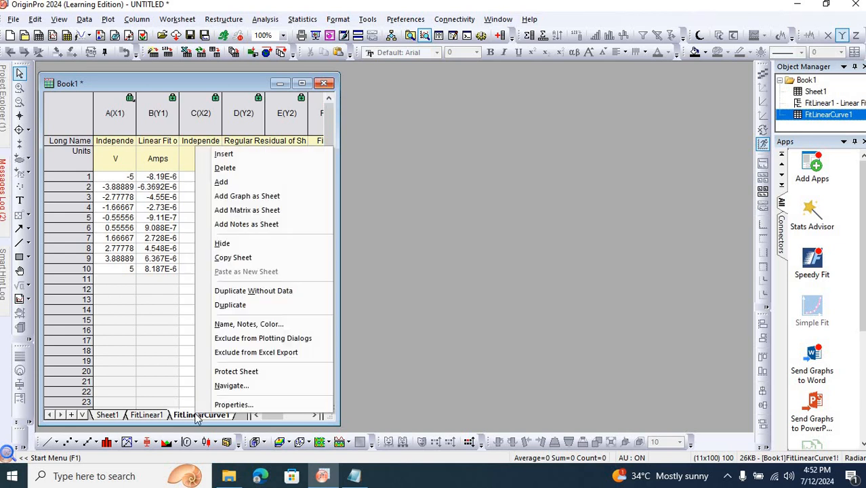
pyautogui.click(265, 168)
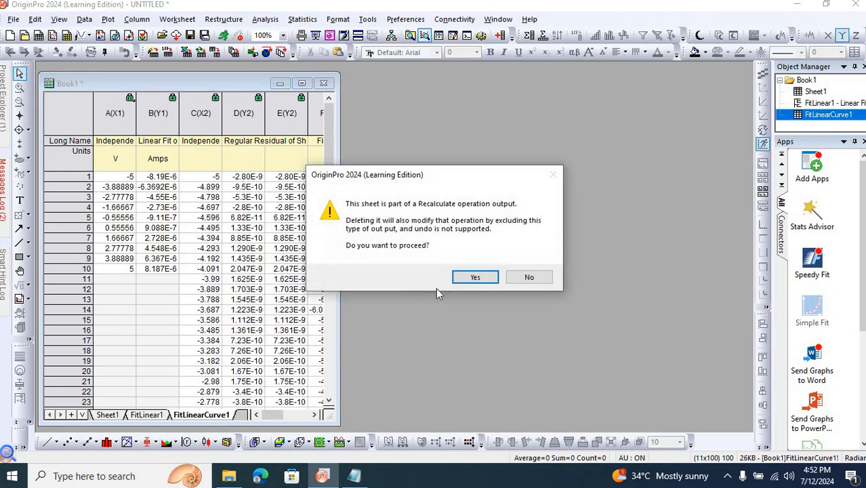
pyautogui.click(475, 278)
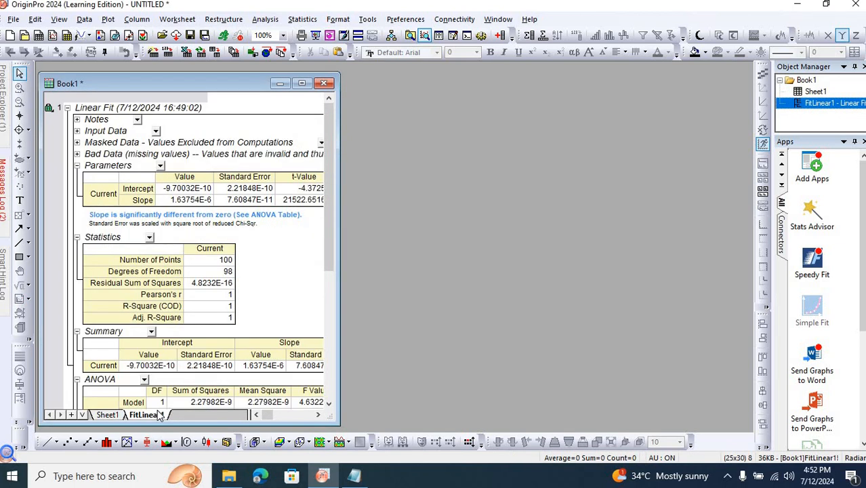
# Step: Delete the FitLinear1 report sheet from Book1 and widen the workbook window
pyautogui.rightClick(159, 415)
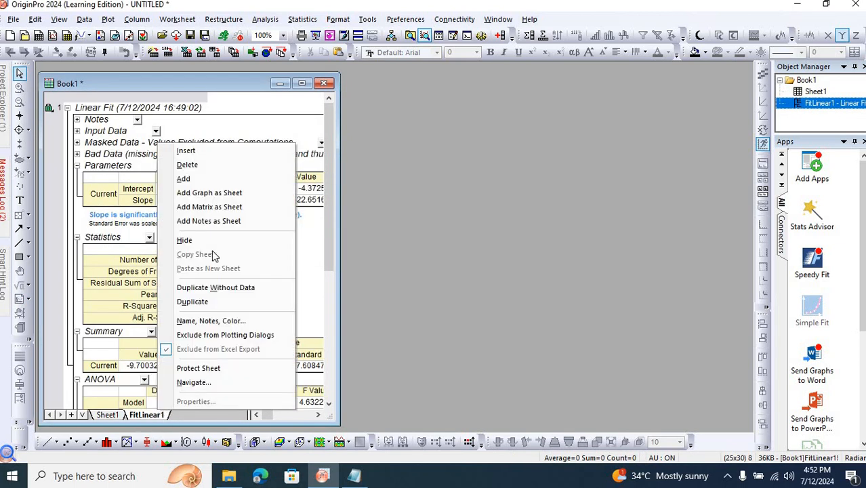
pyautogui.click(228, 168)
pyautogui.click(470, 271)
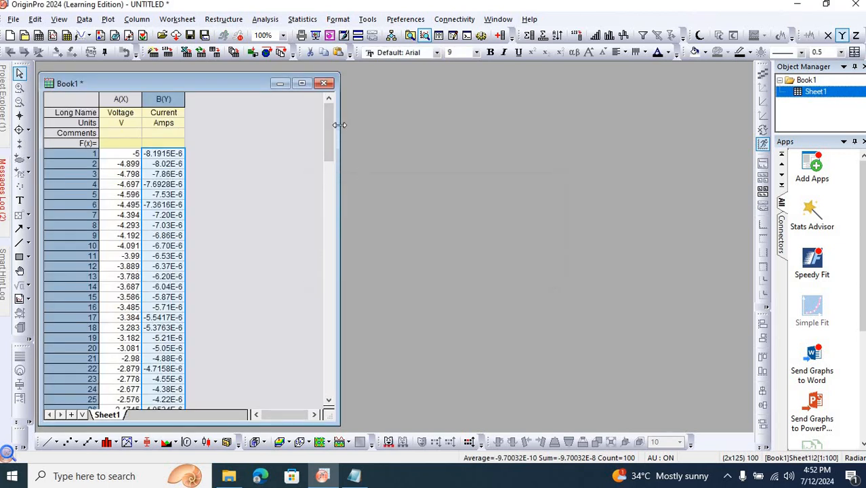
pyautogui.moveTo(339, 123); pyautogui.dragTo(479, 140)
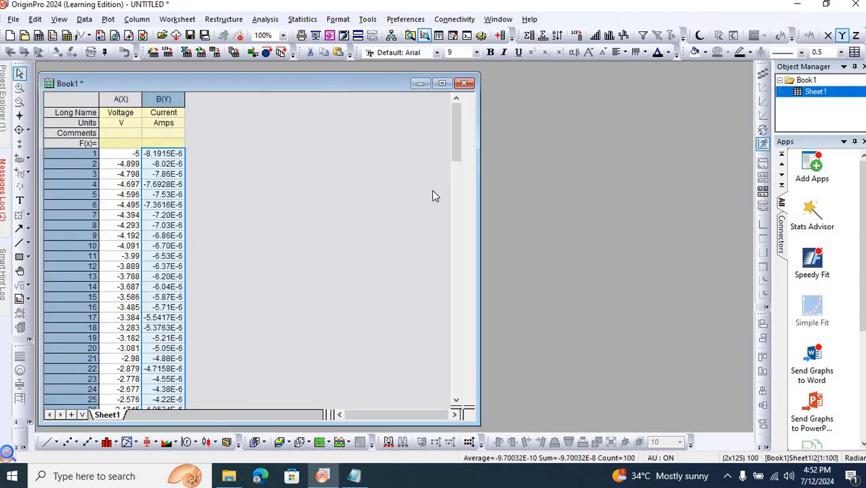
# Step: Switch to File Explorer, open the workbook "29_FM033Du01_N4413_(June 22, 2020)" from the N4413_EAG folder, and maximize it in Excel
pyautogui.click(228, 476)
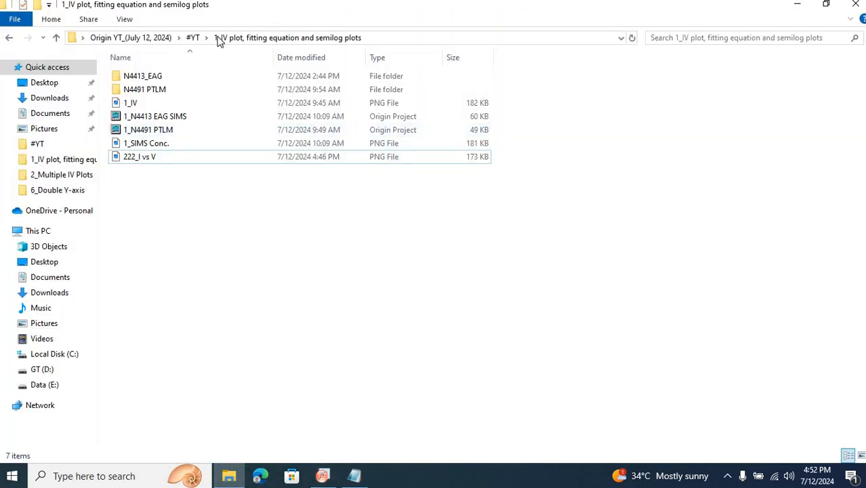
pyautogui.click(194, 38)
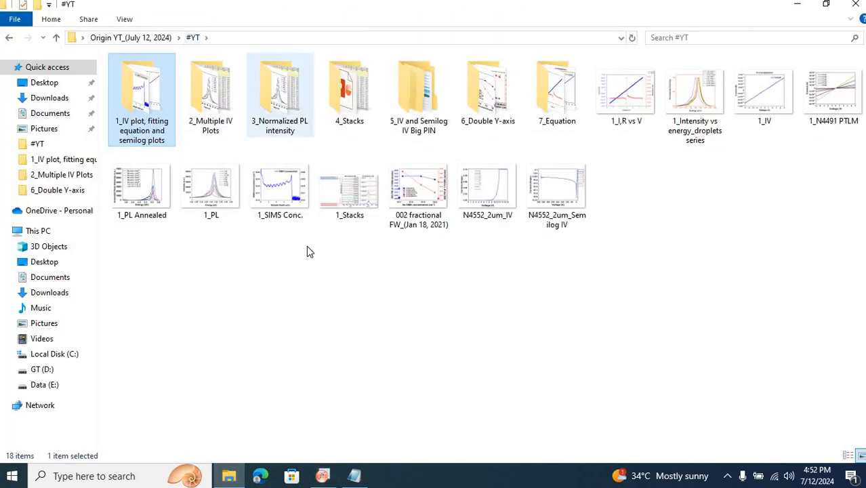
pyautogui.doubleClick(161, 129)
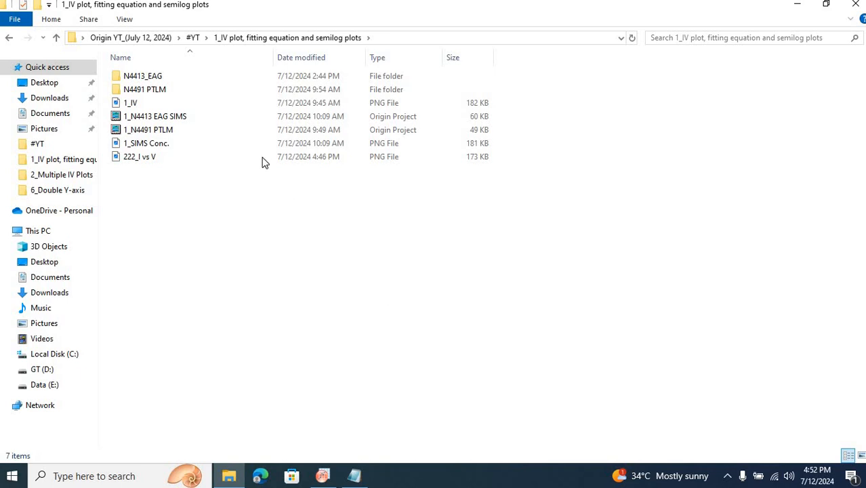
pyautogui.click(152, 79)
pyautogui.doubleClick(152, 80)
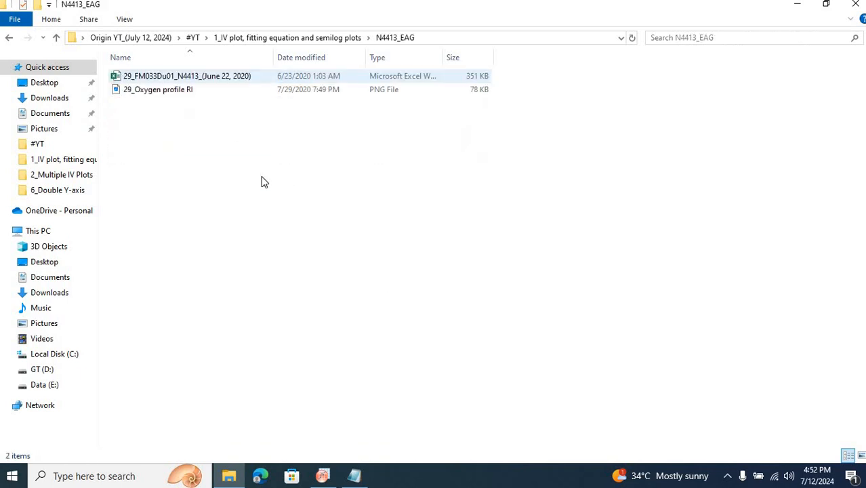
pyautogui.doubleClick(203, 82)
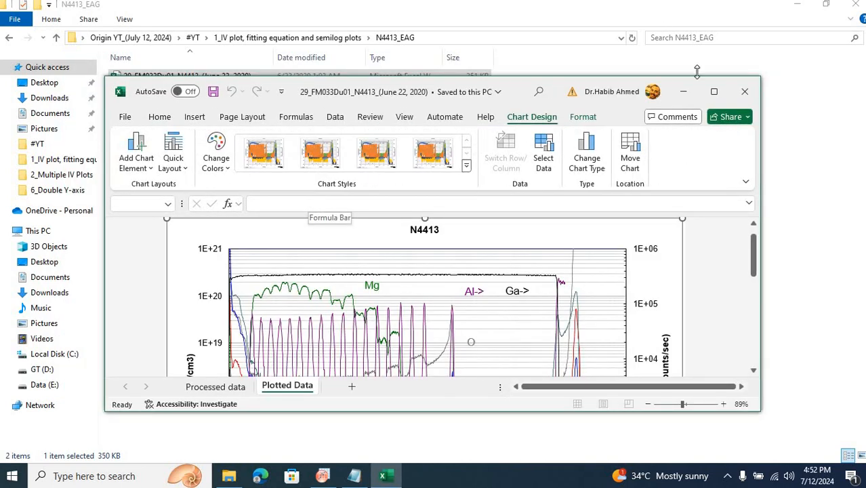
pyautogui.click(713, 91)
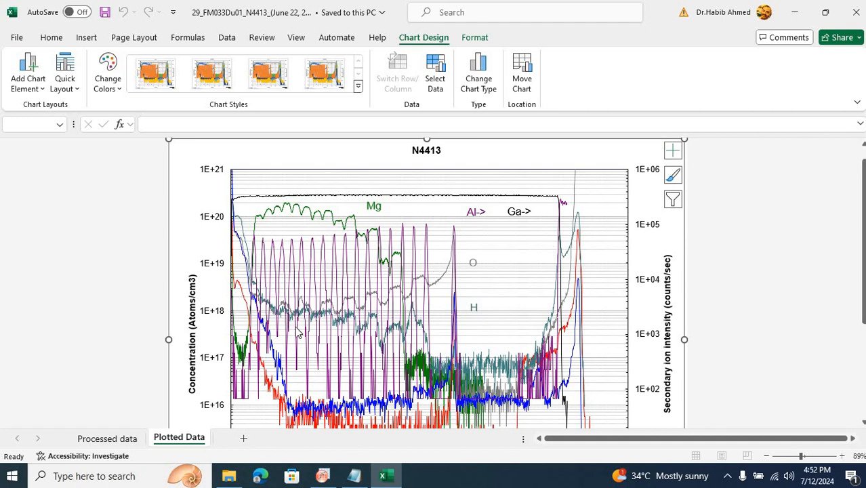
# Step: Copy the oxygen depth and concentration values in columns I and J of the Processed data sheet, excluding the header row
pyautogui.click(118, 437)
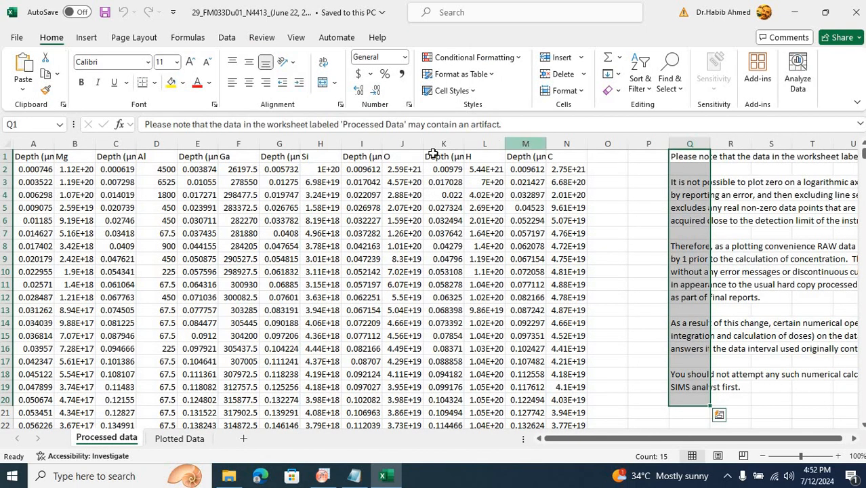
pyautogui.click(365, 158)
pyautogui.moveTo(366, 136); pyautogui.dragTo(400, 138)
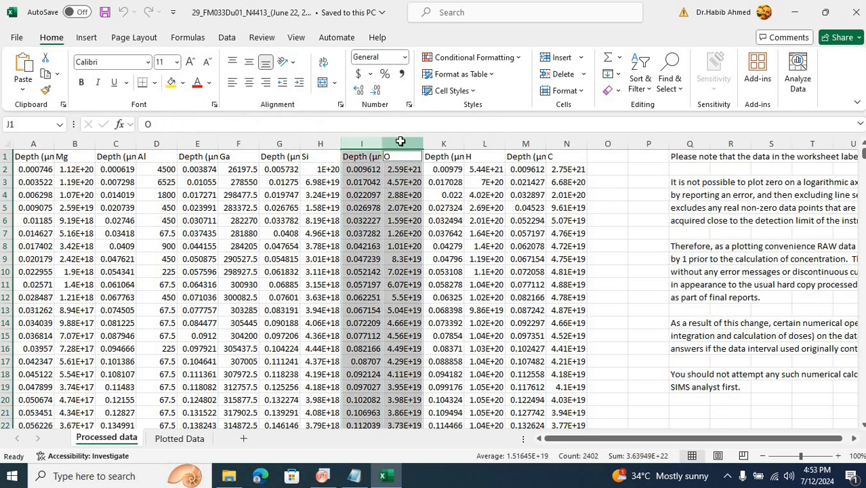
pyautogui.click(401, 139)
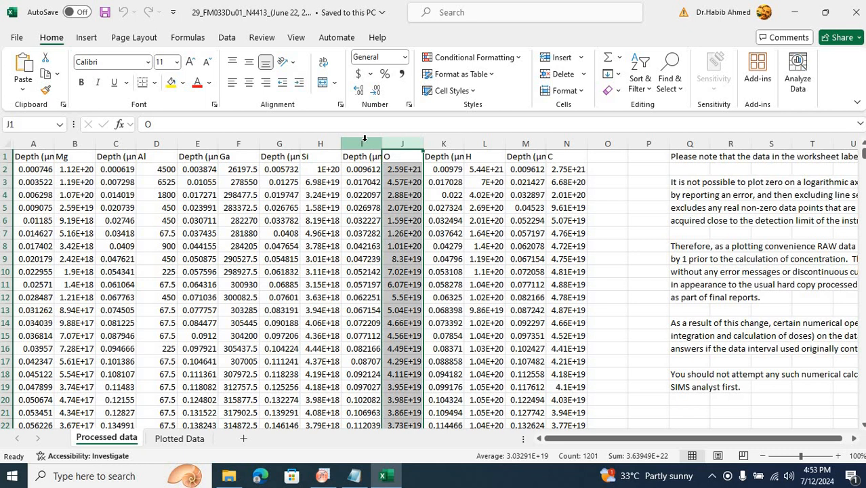
pyautogui.keyDown('ctrl'); pyautogui.click(364, 139); pyautogui.keyUp('ctrl')
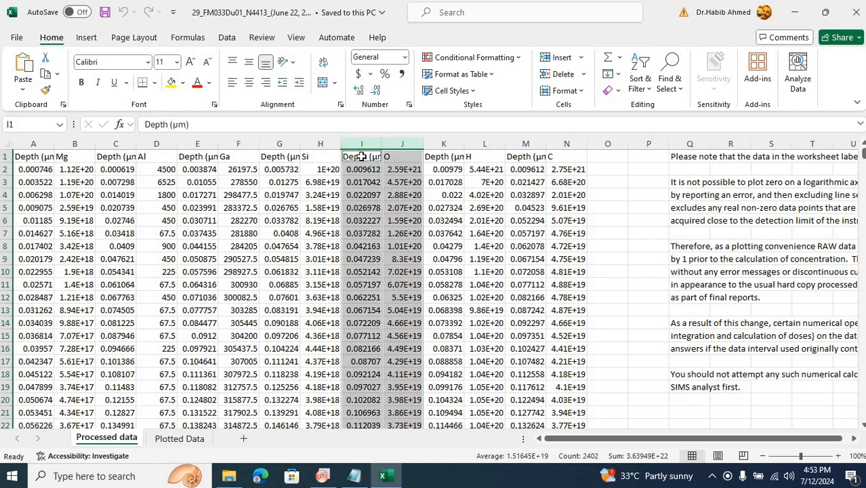
pyautogui.keyDown('ctrl'); pyautogui.click(362, 156); pyautogui.keyUp('ctrl')
pyautogui.keyDown('ctrl'); pyautogui.click(395, 156); pyautogui.keyUp('ctrl')
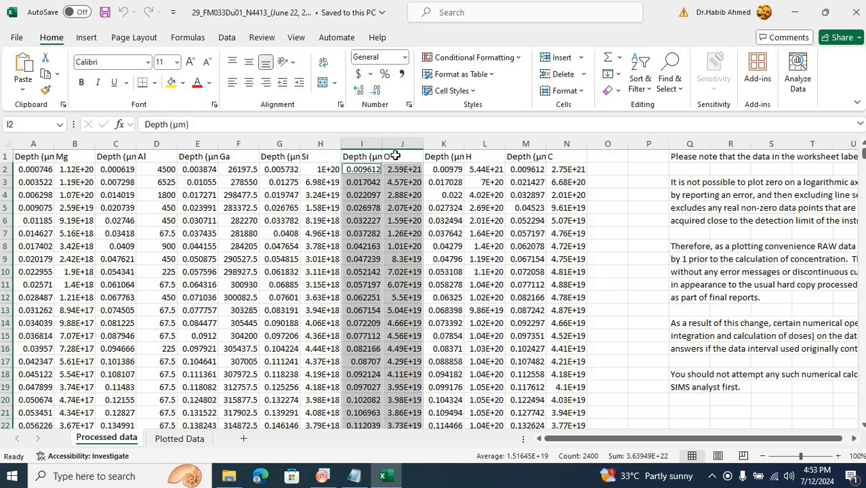
pyautogui.hotkey('ctrl', 'c')
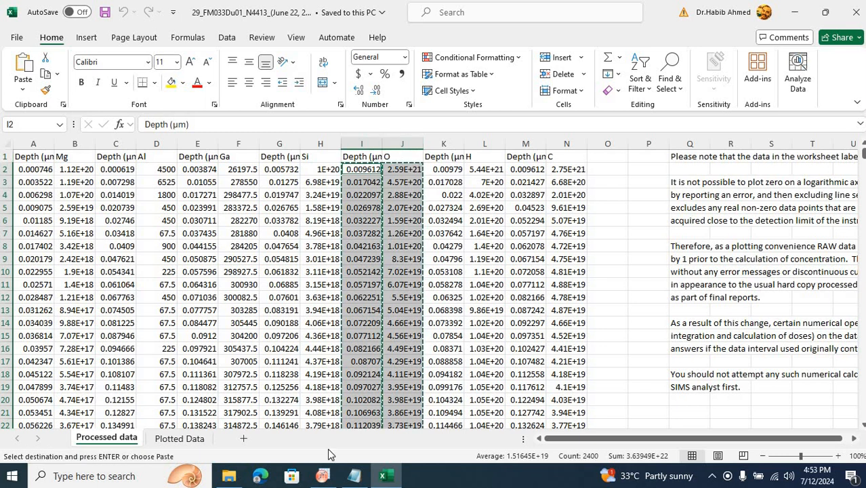
# Step: Switch back to OriginPro and clear the Voltage and Current data from columns A and B of Sheet1
pyautogui.click(321, 476)
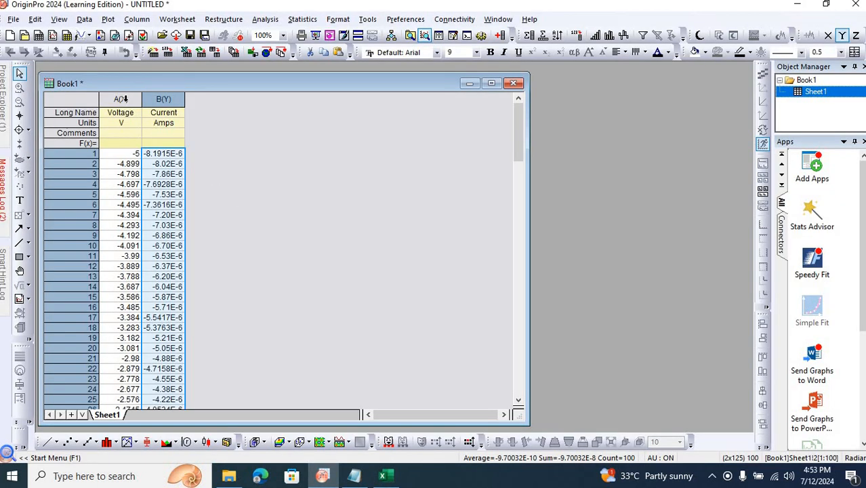
pyautogui.click(124, 99)
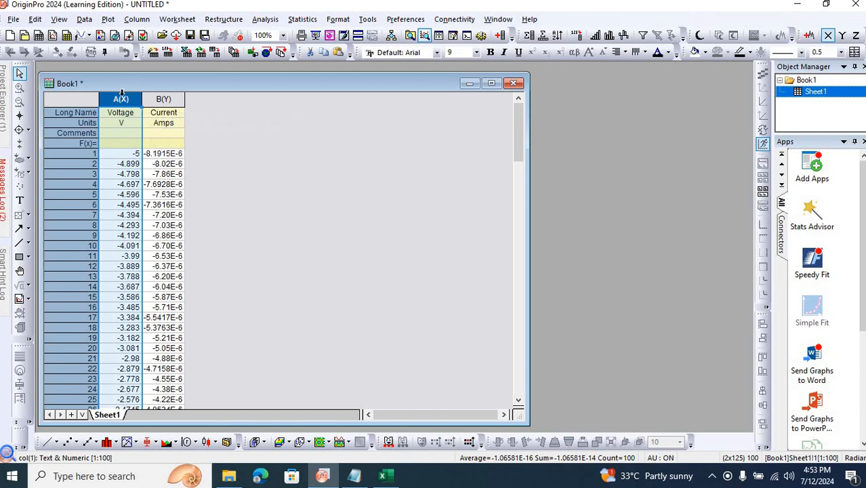
pyautogui.press('Delete')
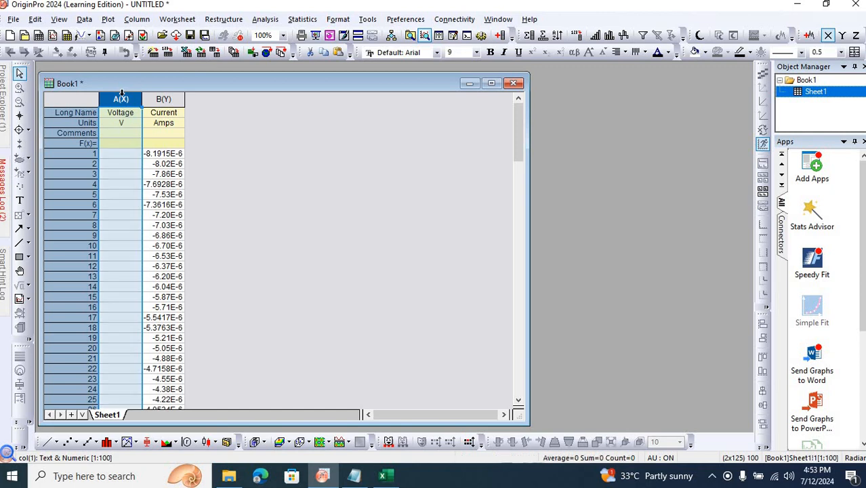
pyautogui.click(163, 96)
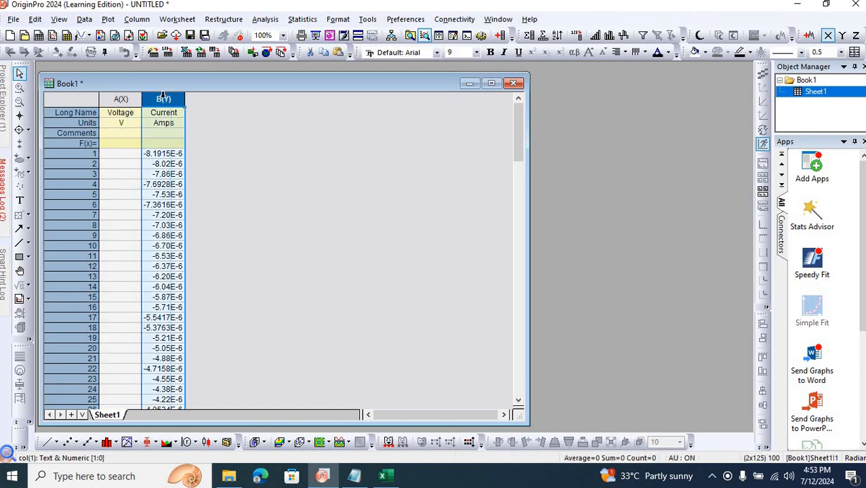
pyautogui.press('Delete')
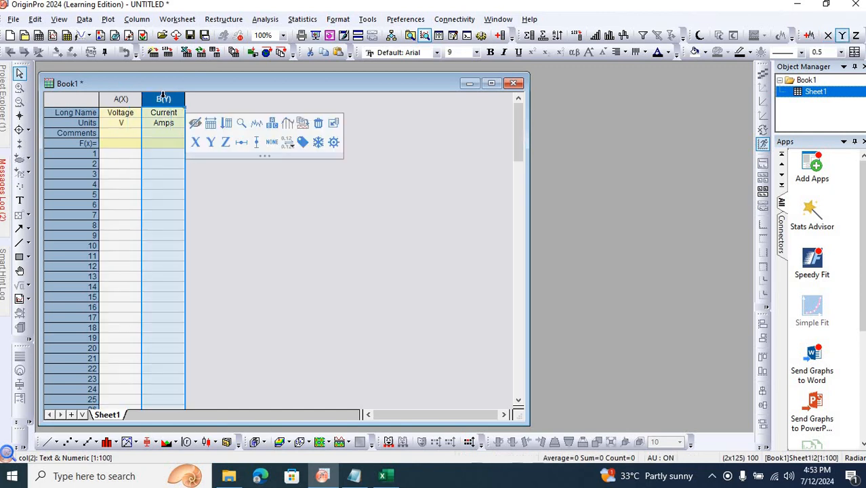
pyautogui.click(132, 116)
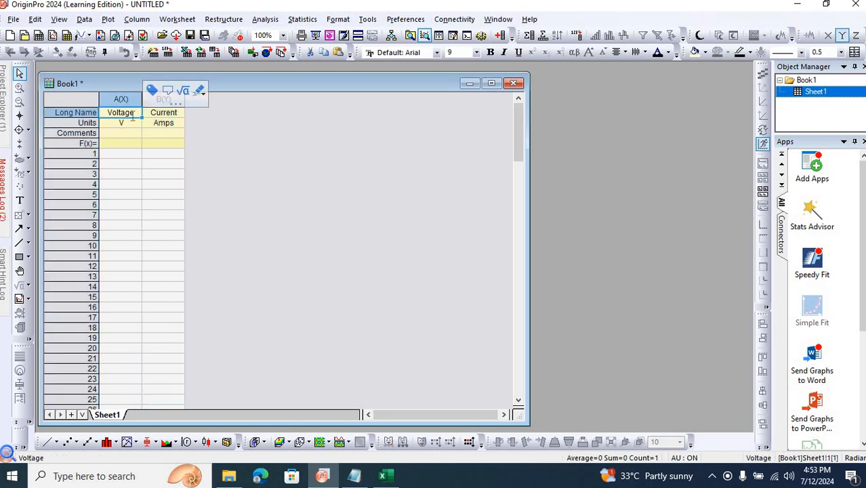
pyautogui.write('SI')
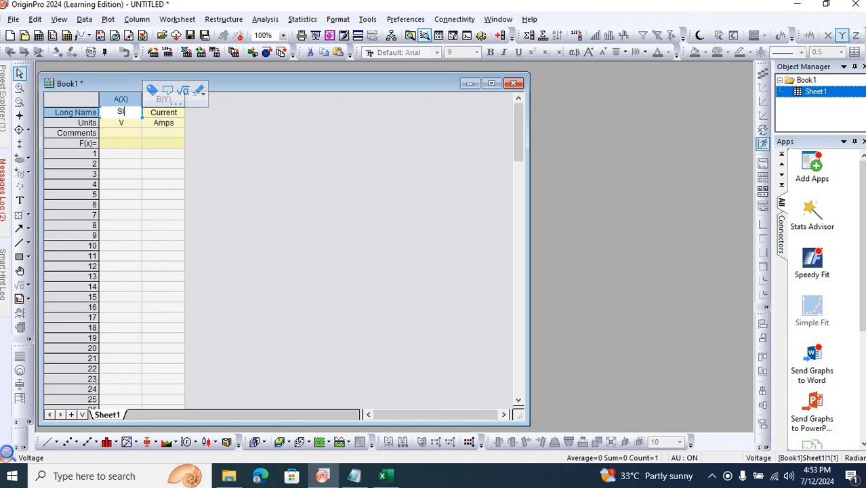
pyautogui.write('MS')
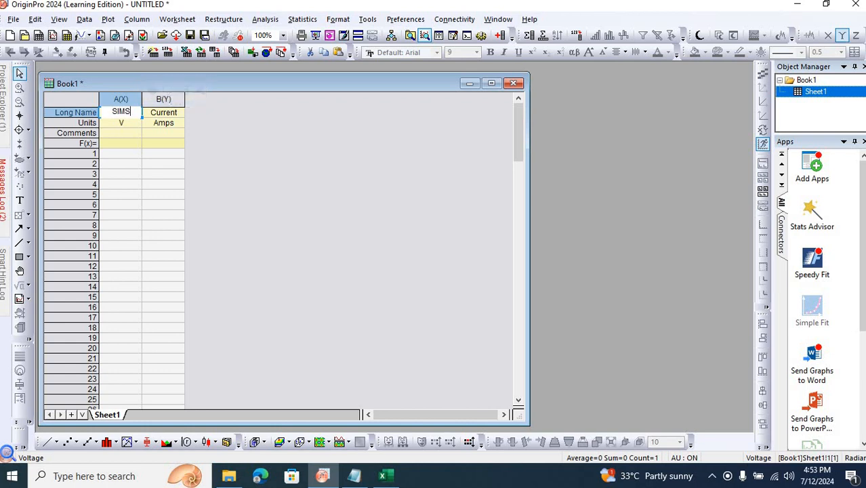
pyautogui.press('Tab')
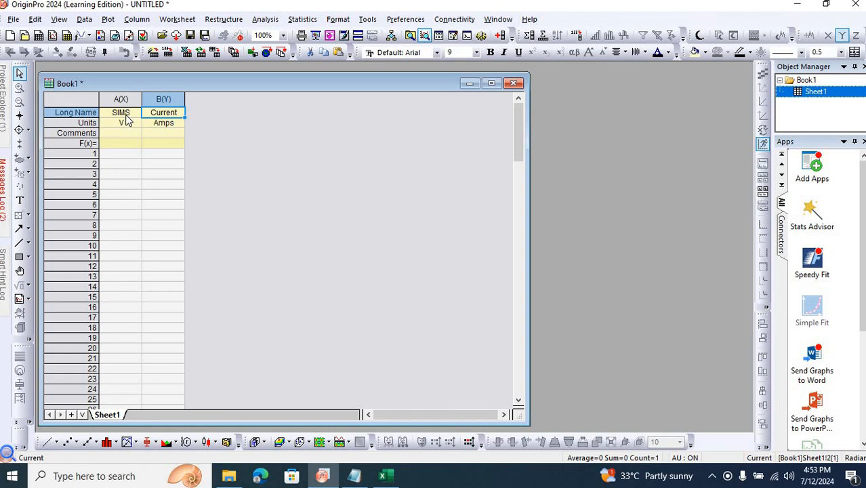
# Step: Set the long name of column A to Depth and of column B to SIMS
pyautogui.click(126, 114)
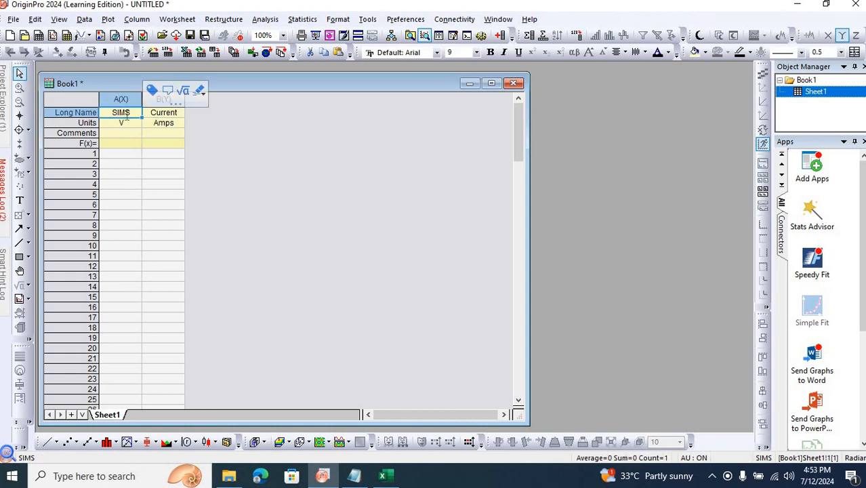
pyautogui.write('Depth')
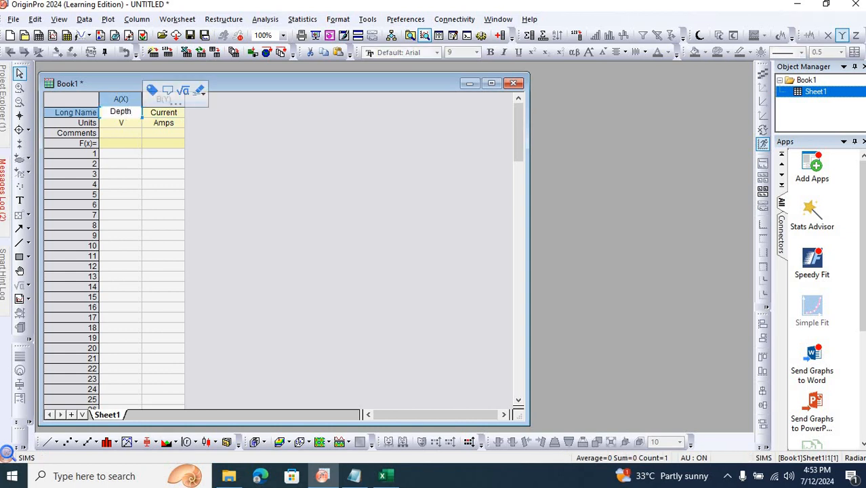
pyautogui.click(163, 113)
pyautogui.write('SI')
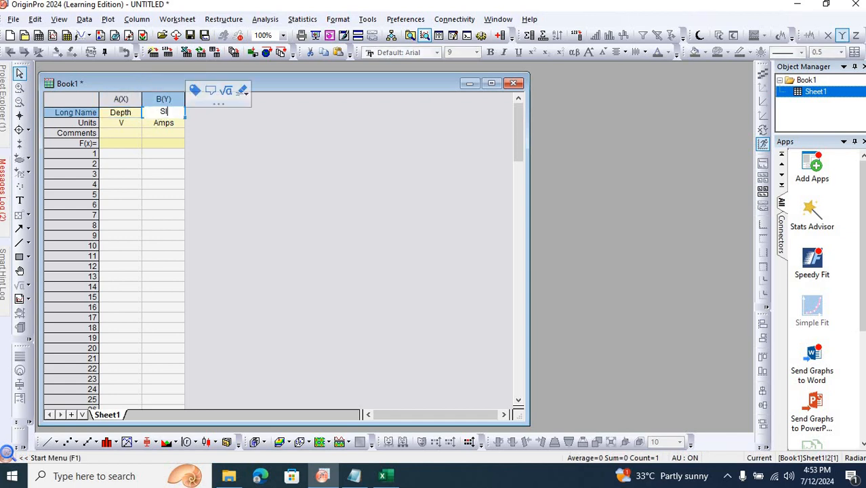
pyautogui.write('MS')
# Step: Replace column A's units with μm, inserting the μ character from the Greek set of the Symbol Map
pyautogui.click(133, 125)
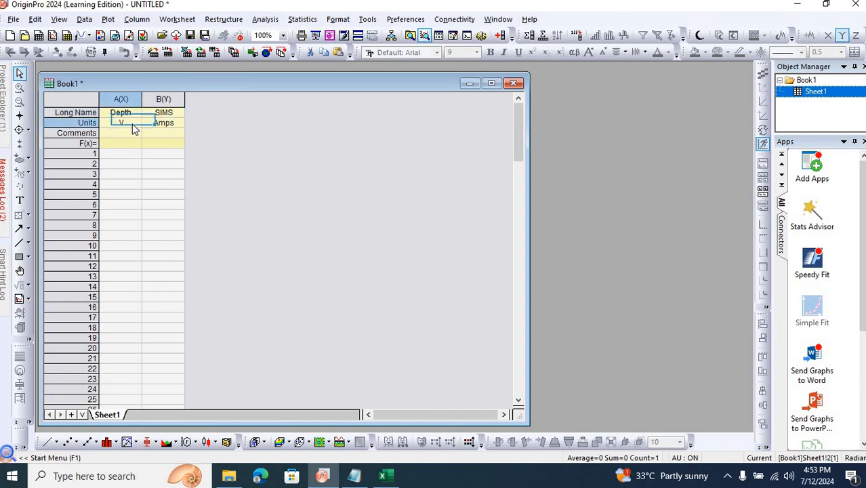
pyautogui.doubleClick(126, 126)
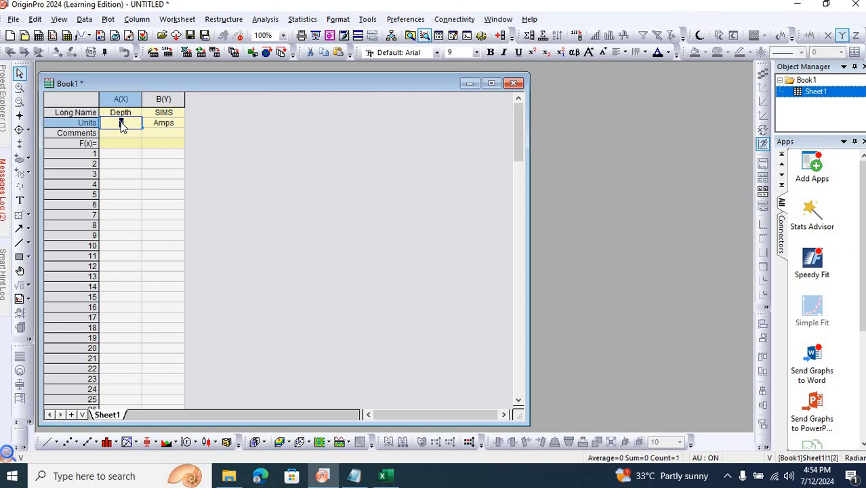
pyautogui.rightClick(122, 127)
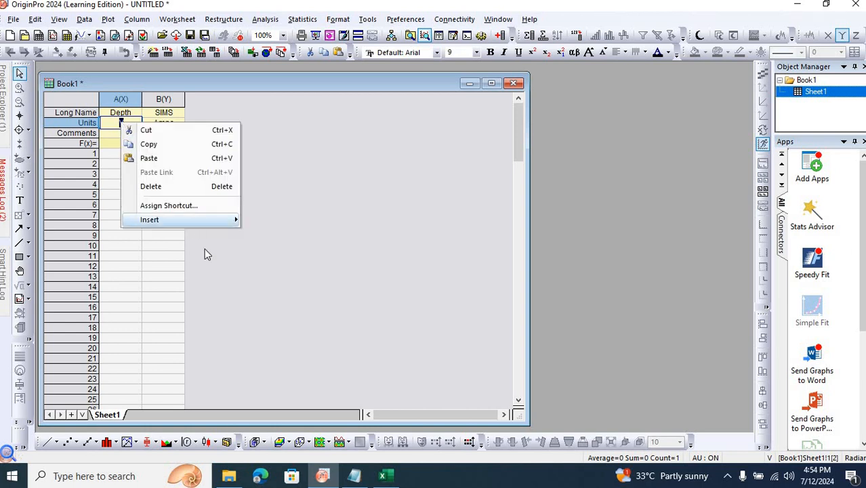
pyautogui.moveTo(210, 225)
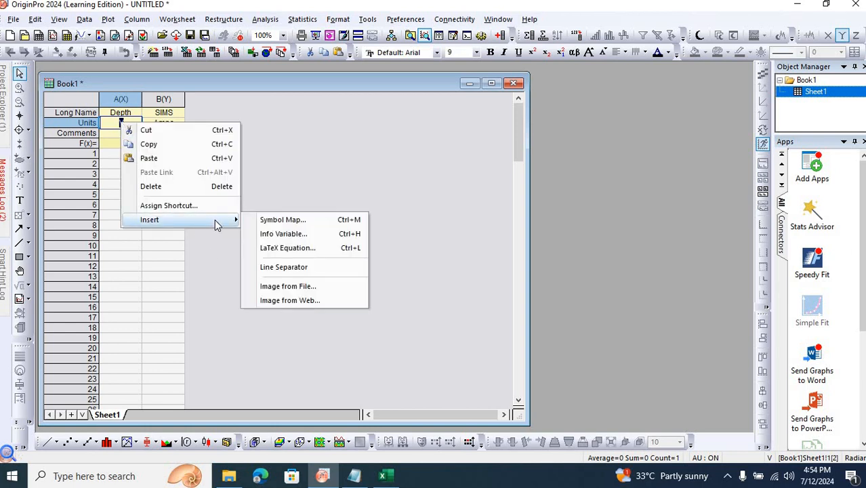
pyautogui.click(285, 221)
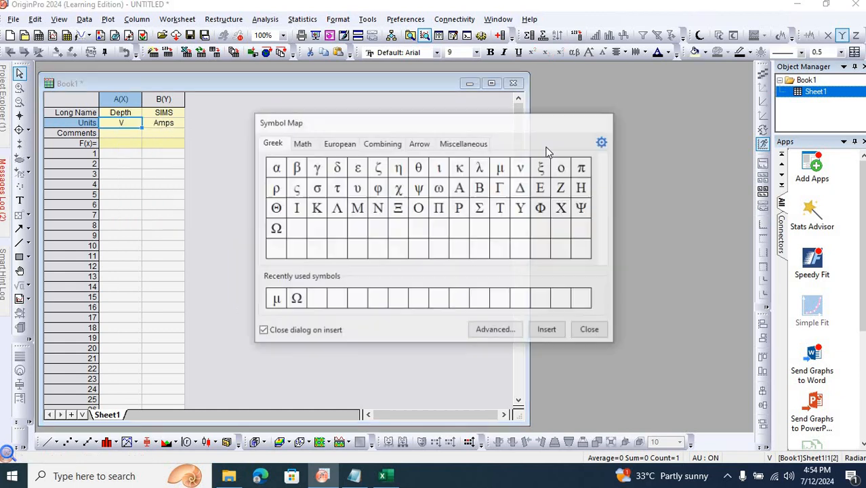
pyautogui.click(500, 170)
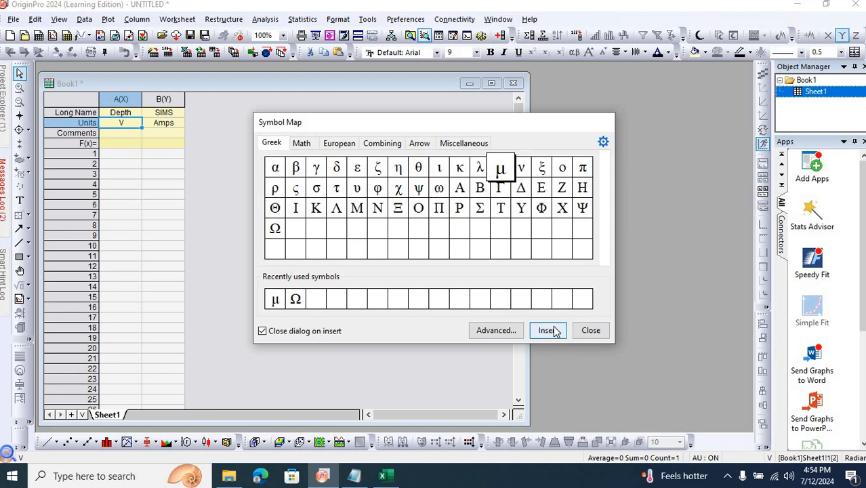
pyautogui.click(548, 330)
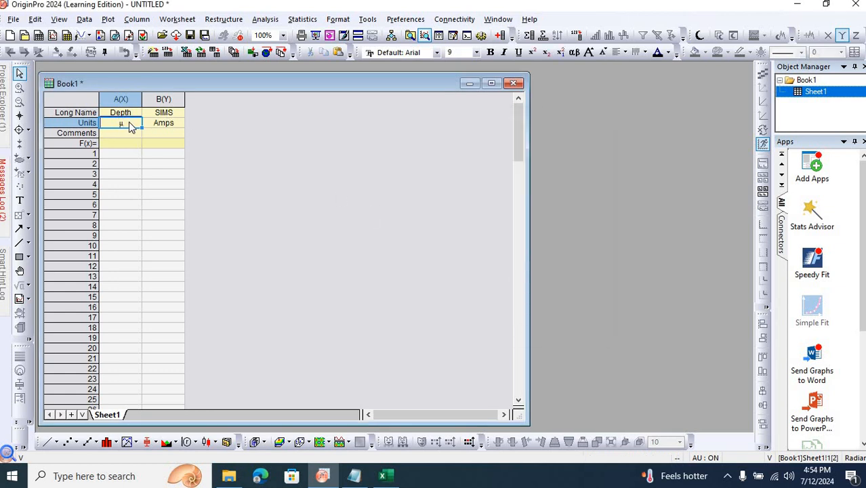
pyautogui.write('m')
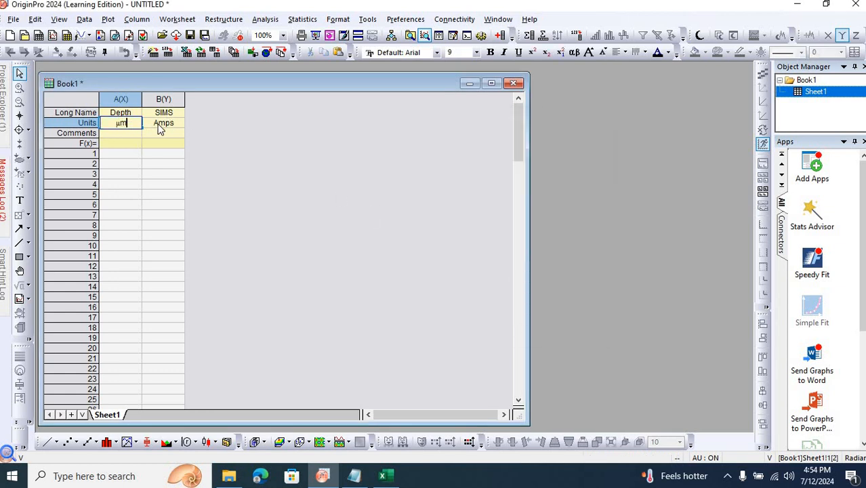
# Step: Replace column B's units with cm-3, formatting the -3 as superscript
pyautogui.click(160, 129)
pyautogui.doubleClick(163, 126)
pyautogui.moveTo(175, 124); pyautogui.dragTo(152, 129)
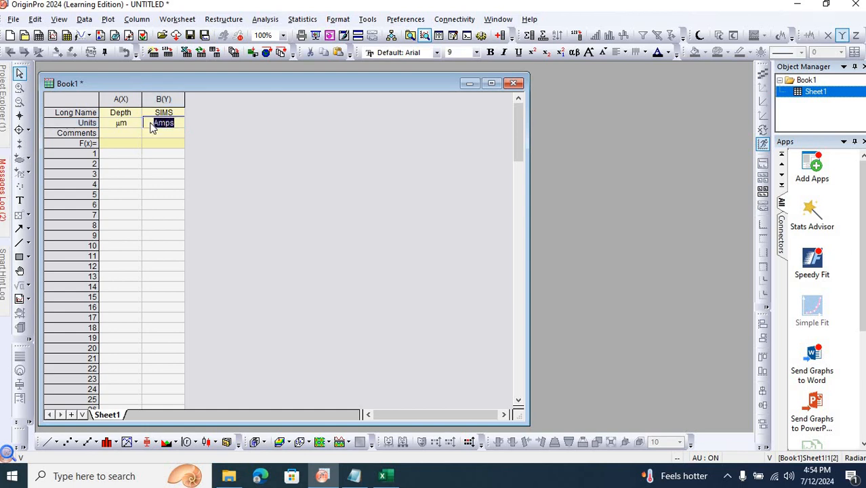
pyautogui.write('cm-3')
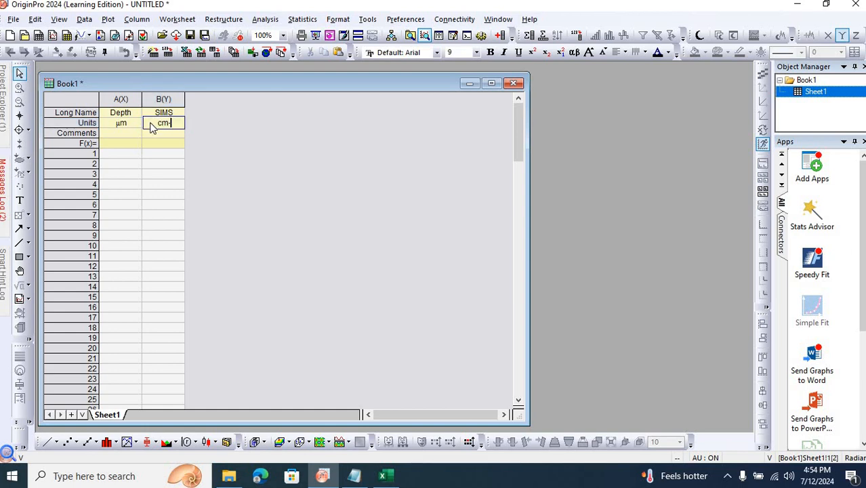
pyautogui.hotkey('shift', 'Left')
pyautogui.hotkey('shift', 'Left')
pyautogui.click(533, 52)
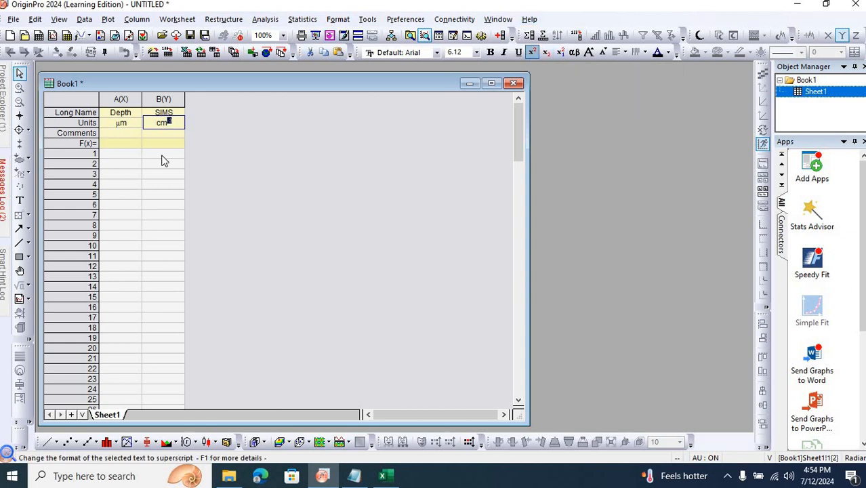
pyautogui.click(248, 154)
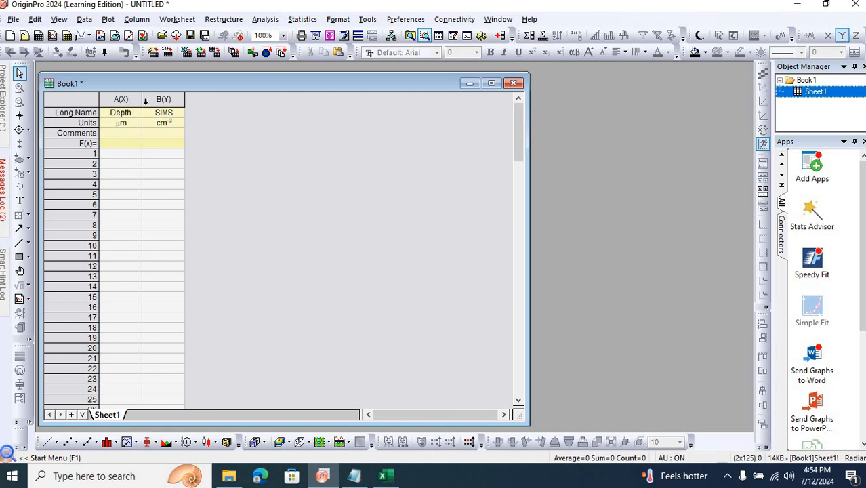
# Step: Paste the copied oxygen data into columns A and B from row 1, and close the Excel workbook without keeping the clipboard contents
pyautogui.click(126, 154)
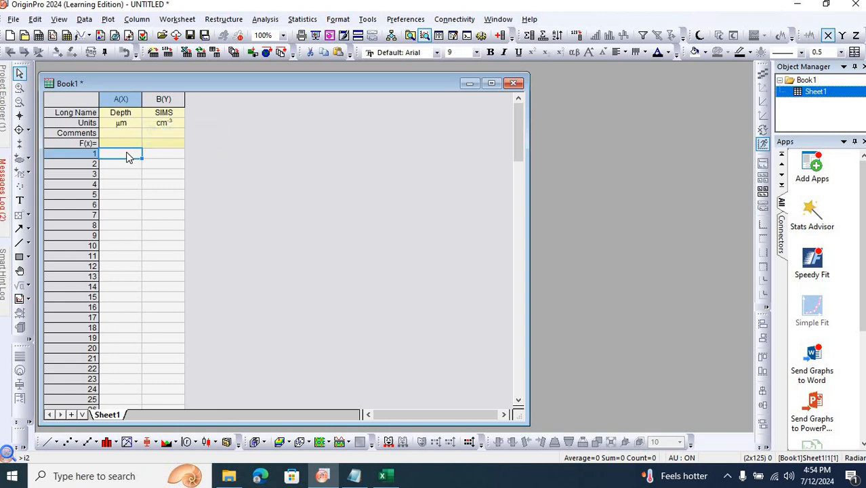
pyautogui.hotkey('ctrl', 'v')
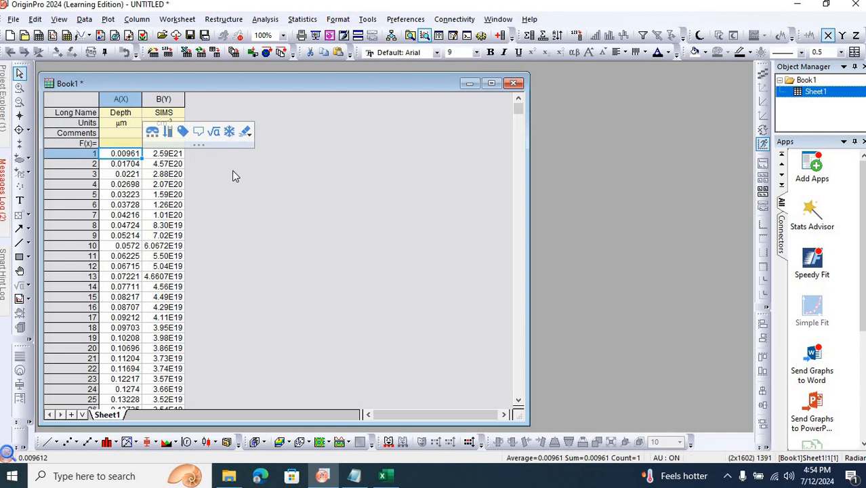
pyautogui.click(383, 476)
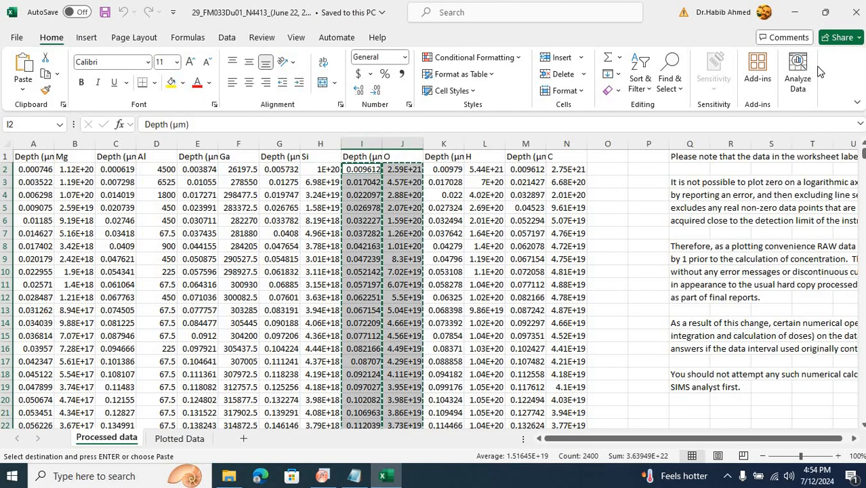
pyautogui.hotkey('alt', 'F4')
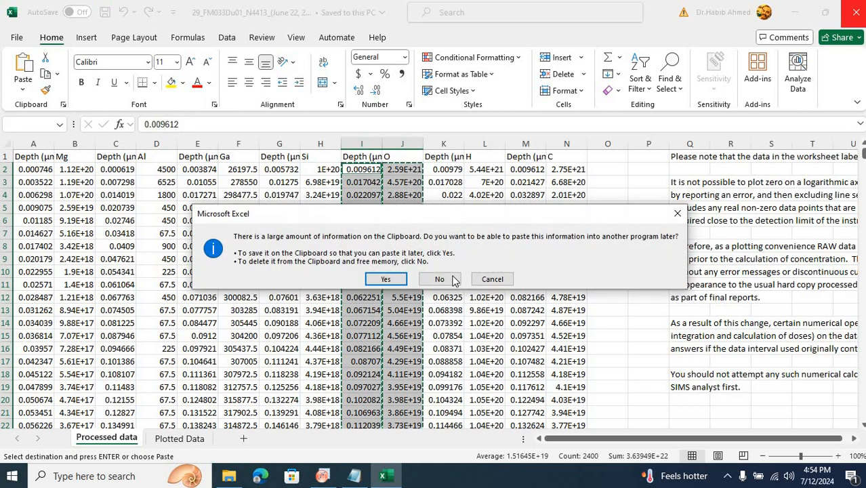
pyautogui.click(444, 278)
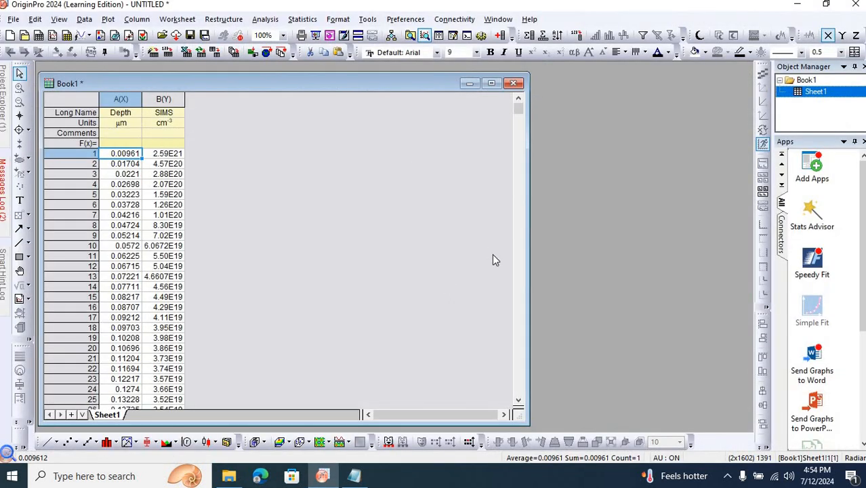
# Step: Plot the Depth and SIMS columns together as a Line + Symbol graph and enlarge the graph window
pyautogui.click(123, 99)
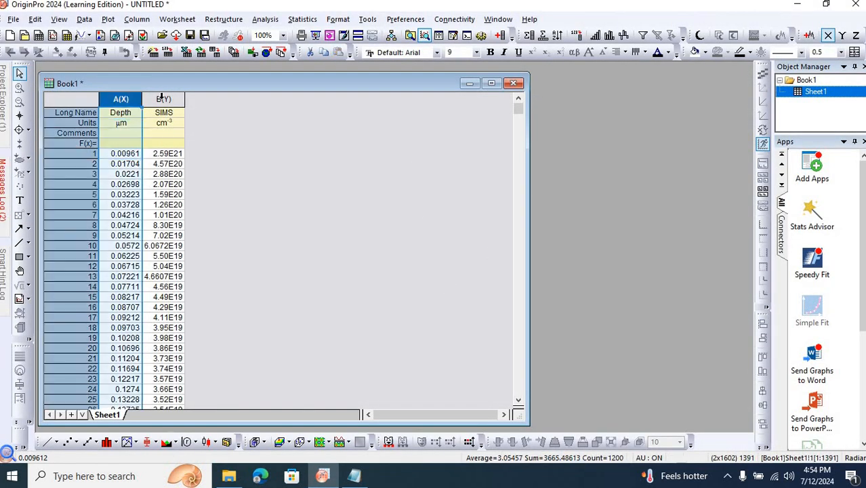
pyautogui.keyDown('shift'); pyautogui.click(161, 97); pyautogui.keyUp('shift')
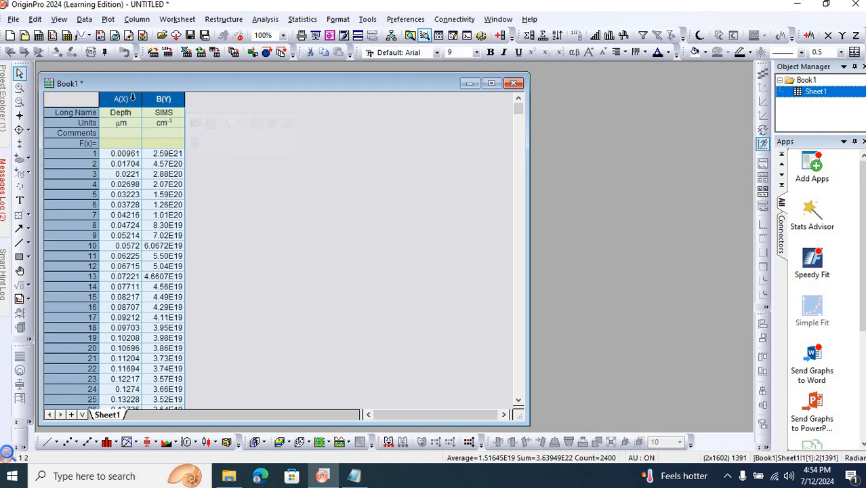
pyautogui.click(133, 98)
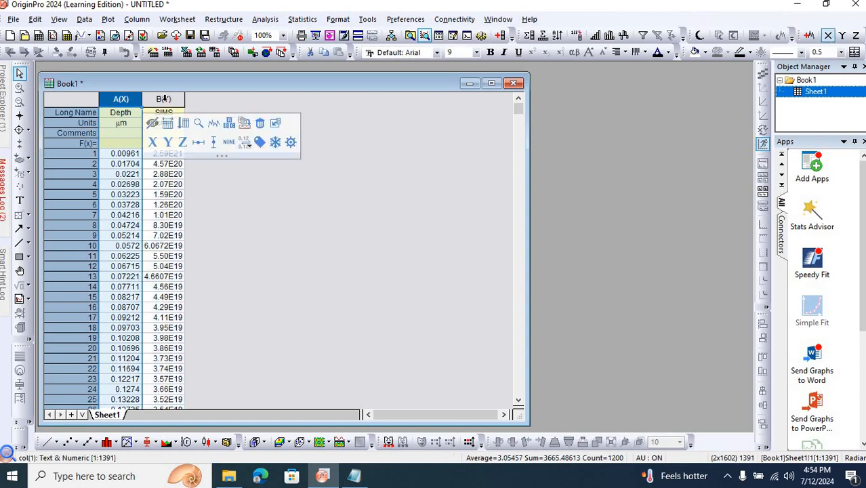
pyautogui.keyDown('shift'); pyautogui.click(164, 99); pyautogui.keyUp('shift')
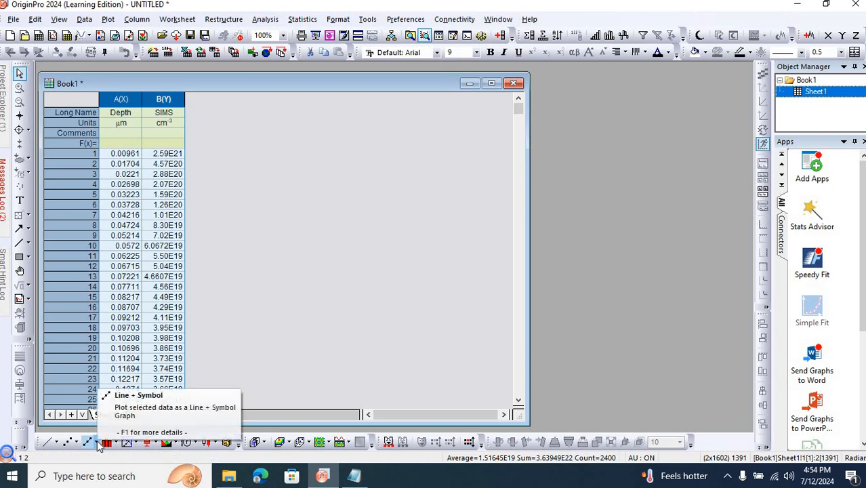
pyautogui.click(96, 443)
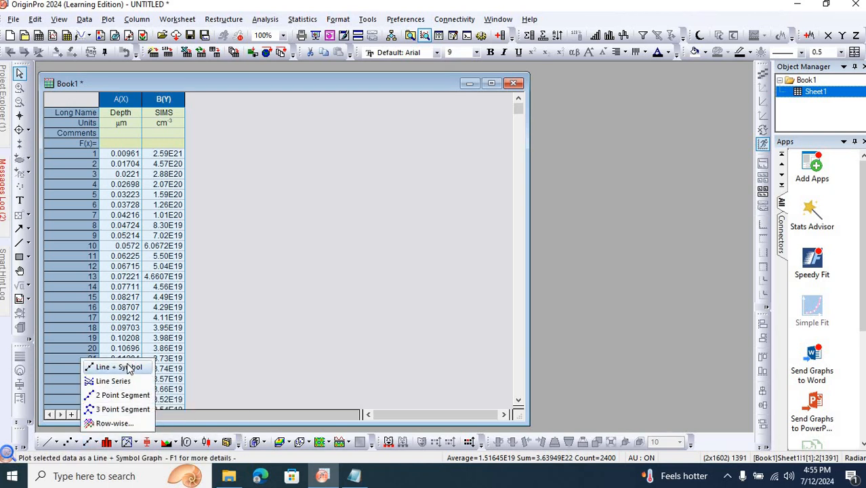
pyautogui.click(125, 366)
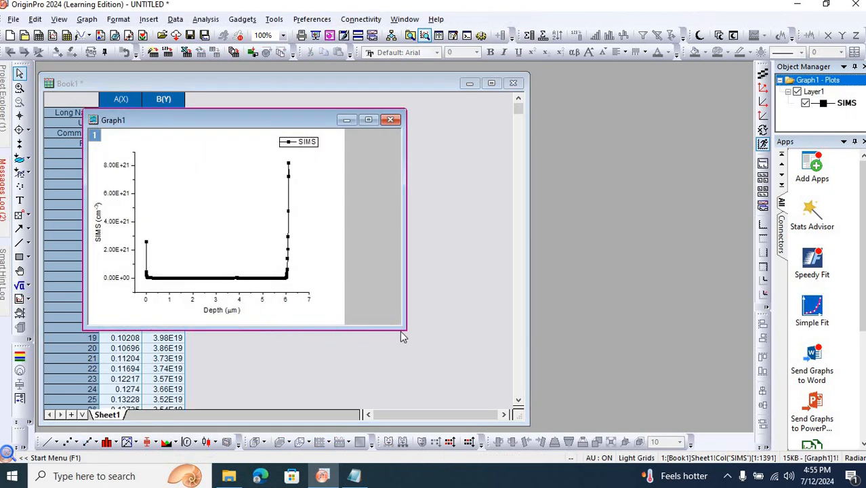
pyautogui.moveTo(405, 329); pyautogui.dragTo(494, 394)
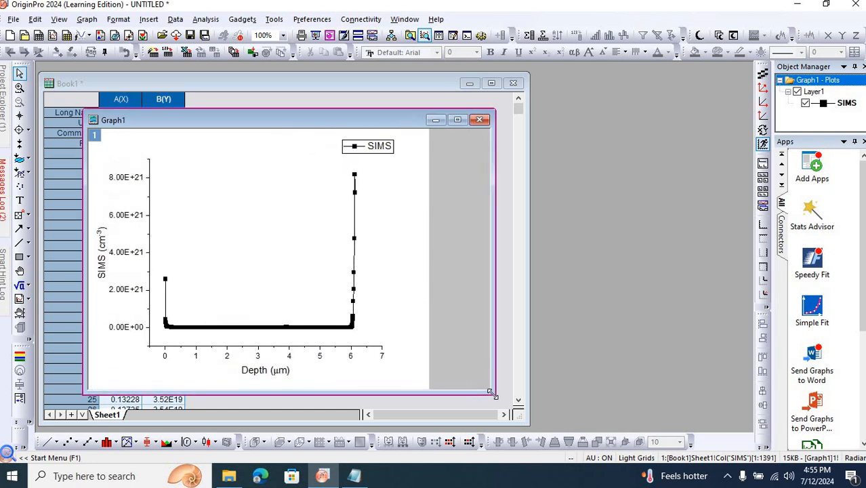
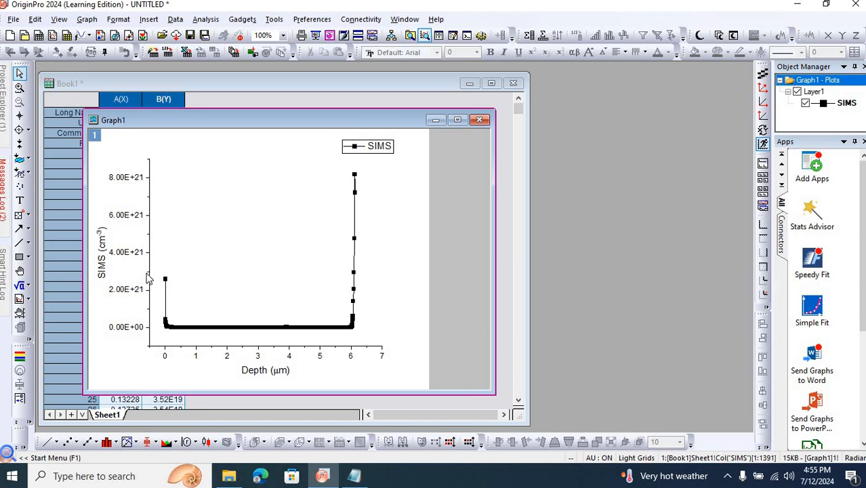
# Step: Set the Y axis to a Log10 scale ranging from 1E17 to 2E20 and apply it
pyautogui.doubleClick(134, 293)
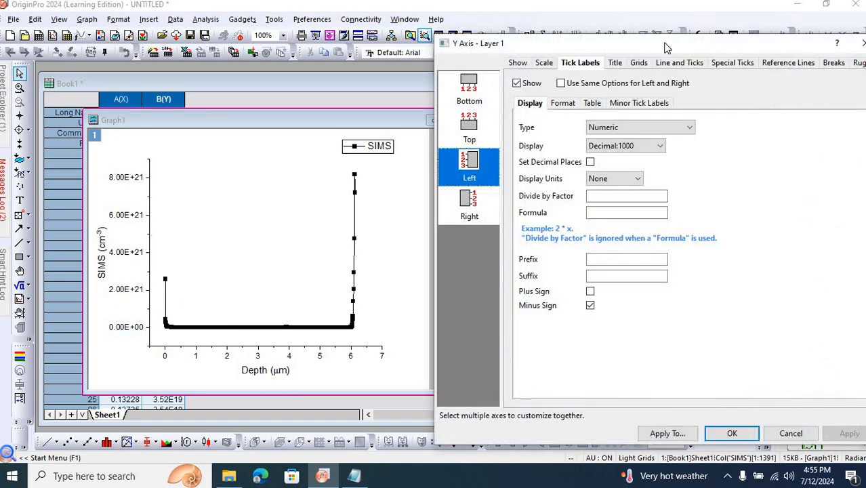
pyautogui.moveTo(667, 41); pyautogui.dragTo(610, 31)
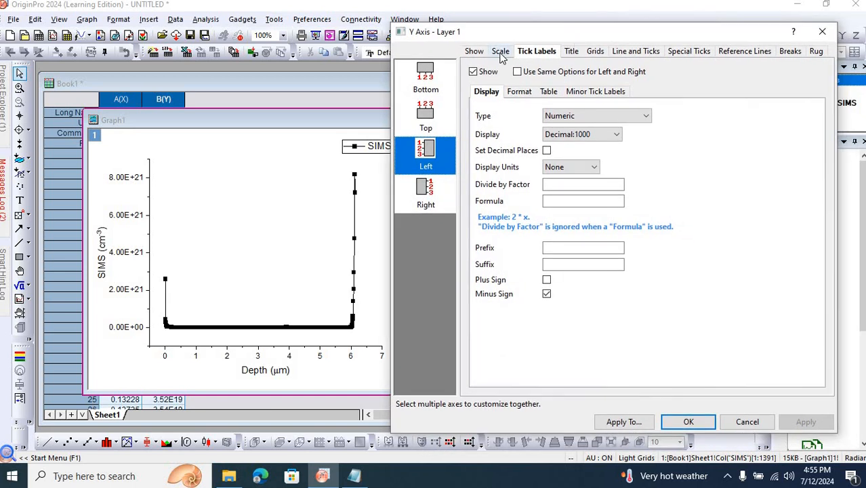
pyautogui.click(500, 52)
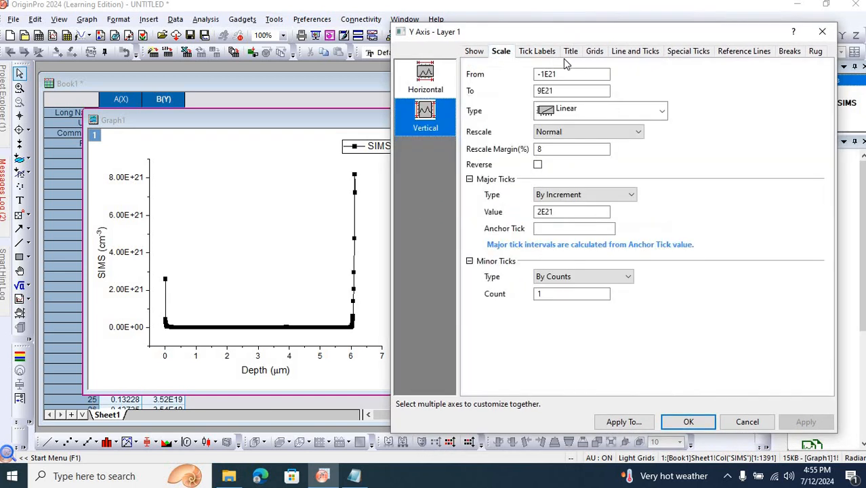
pyautogui.click(660, 111)
pyautogui.click(619, 141)
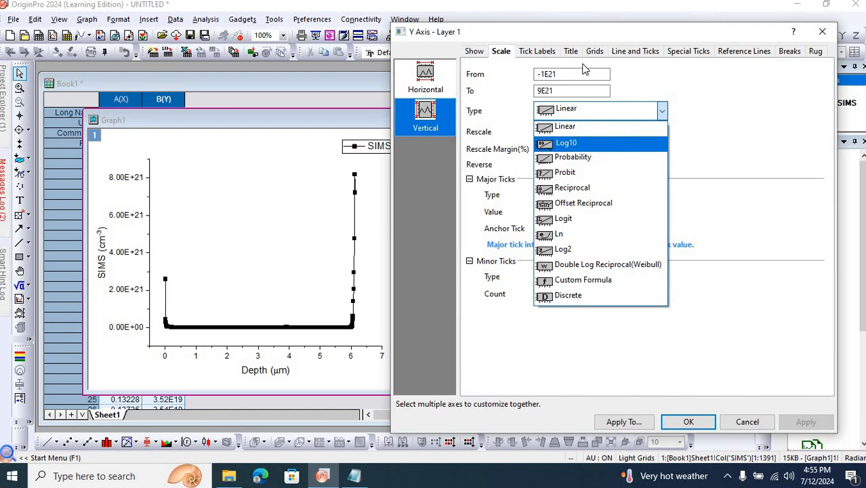
pyautogui.doubleClick(582, 73)
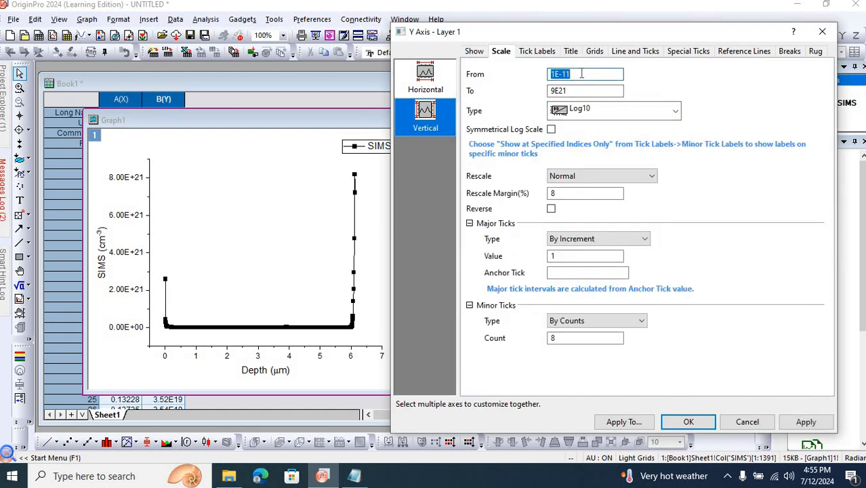
pyautogui.write('1')
pyautogui.doubleClick(580, 90)
pyautogui.write('2E20')
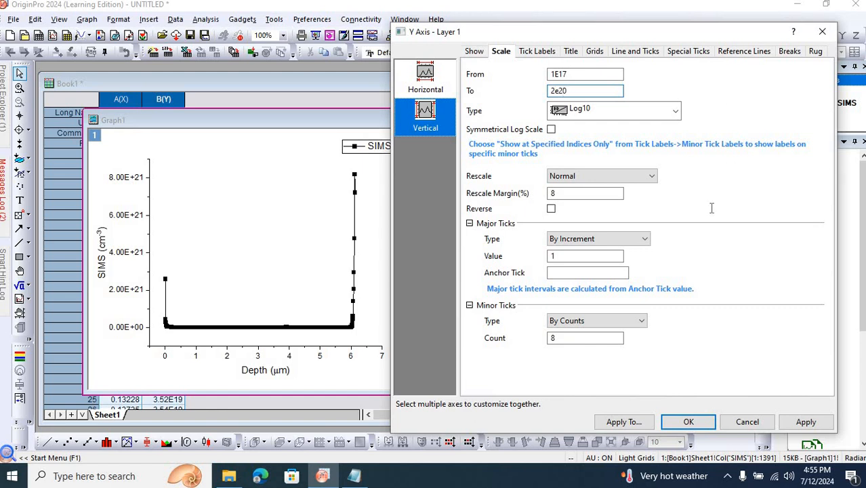
pyautogui.click(805, 422)
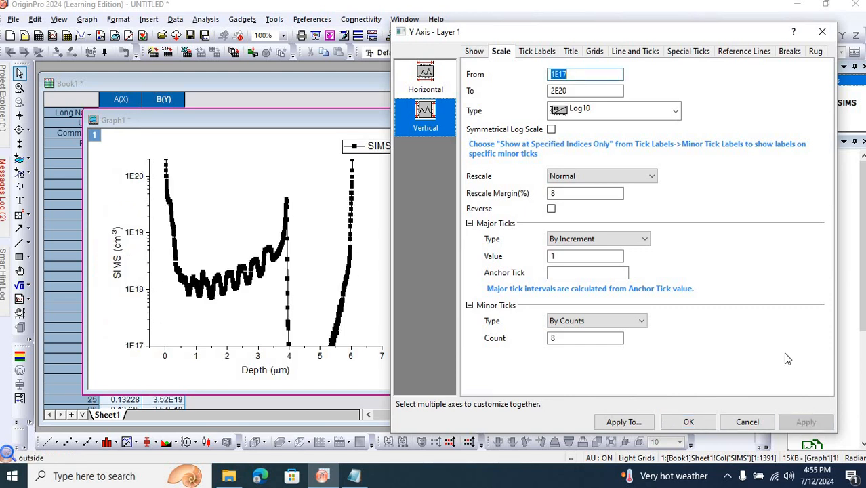
# Step: Try a Y-axis lower limit of 1E16
pyautogui.click(575, 75)
pyautogui.press('BackSpace')
pyautogui.write('6')
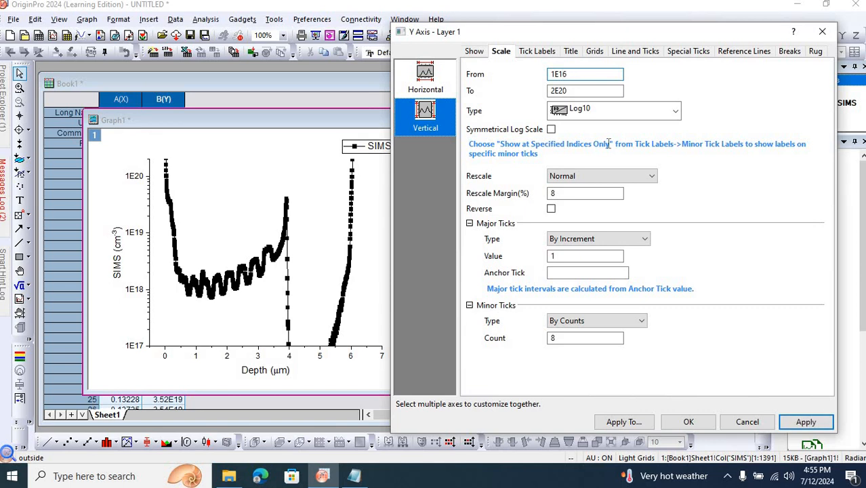
pyautogui.click(805, 421)
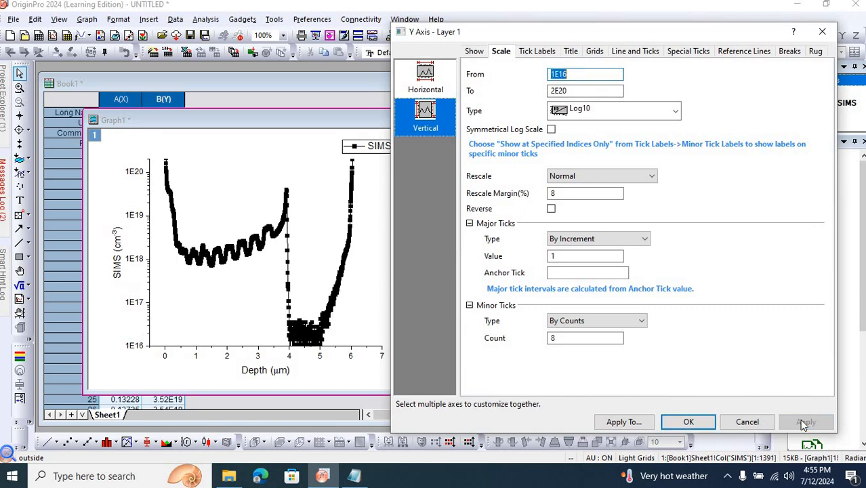
# Step: Set the Y-axis lower limit to 1E15 and apply it to the graph
pyautogui.click(580, 79)
pyautogui.press('BackSpace')
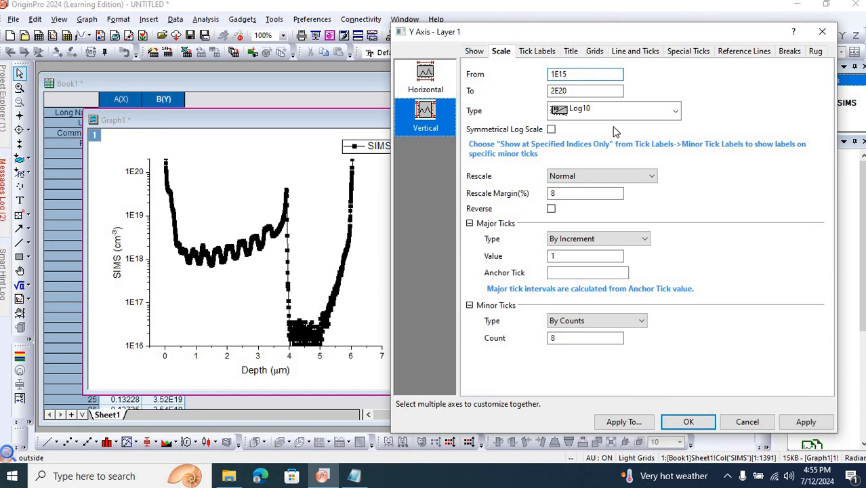
pyautogui.write('5')
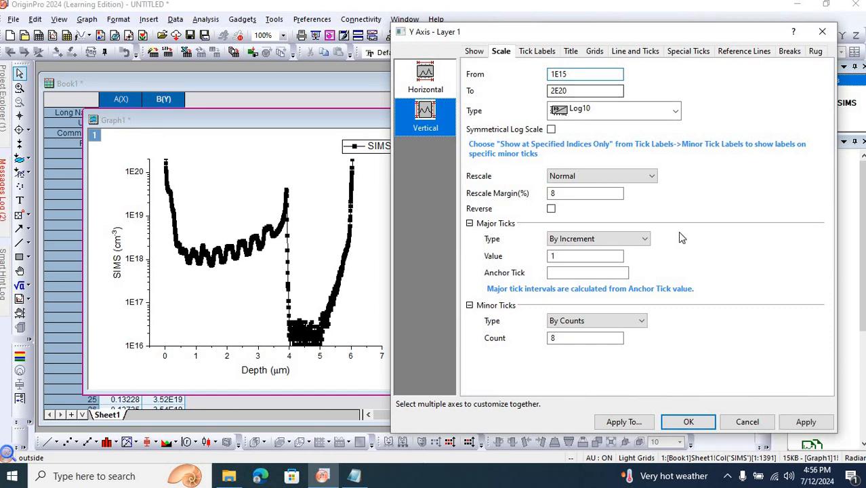
pyautogui.click(807, 422)
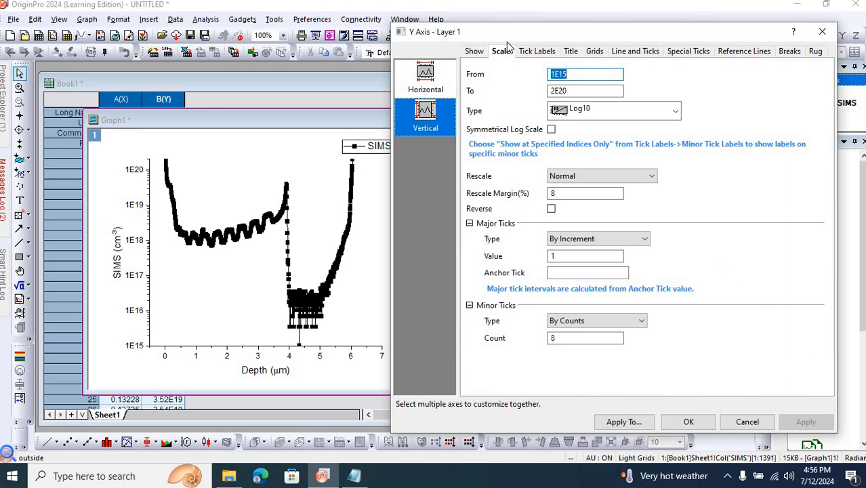
# Step: Set the horizontal axis range from 0 to 5 and apply it
pyautogui.click(432, 78)
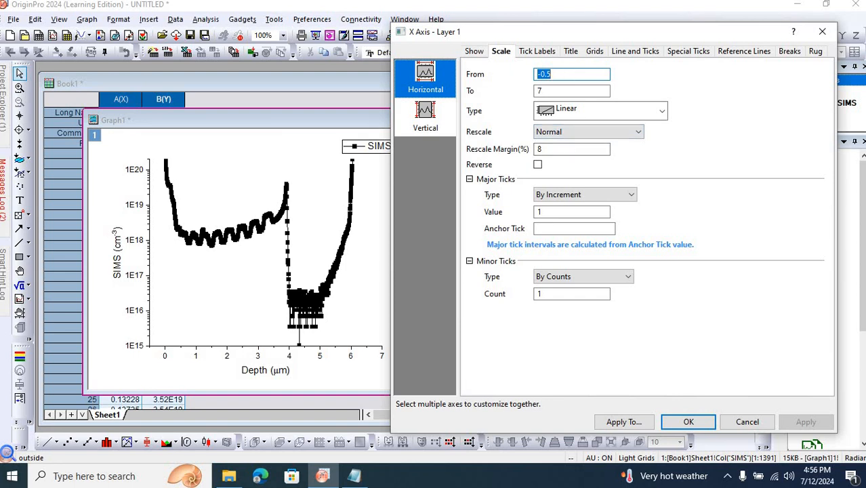
pyautogui.write('0')
pyautogui.doubleClick(547, 90)
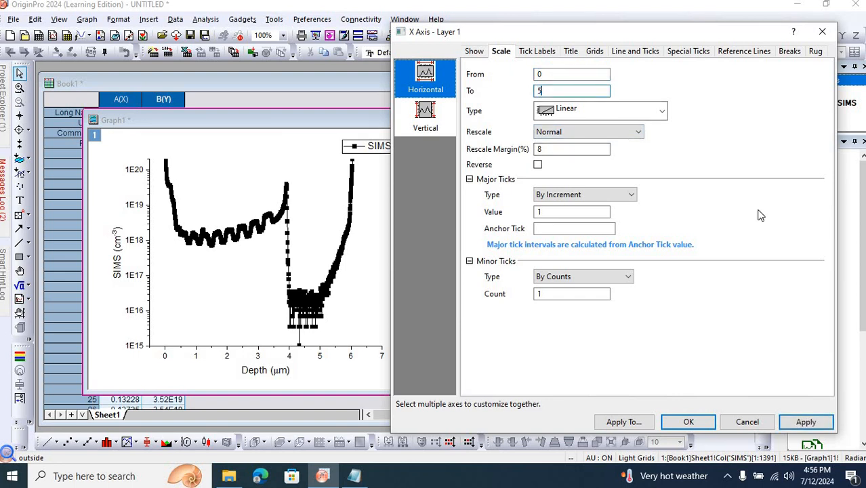
pyautogui.write('5')
pyautogui.click(802, 422)
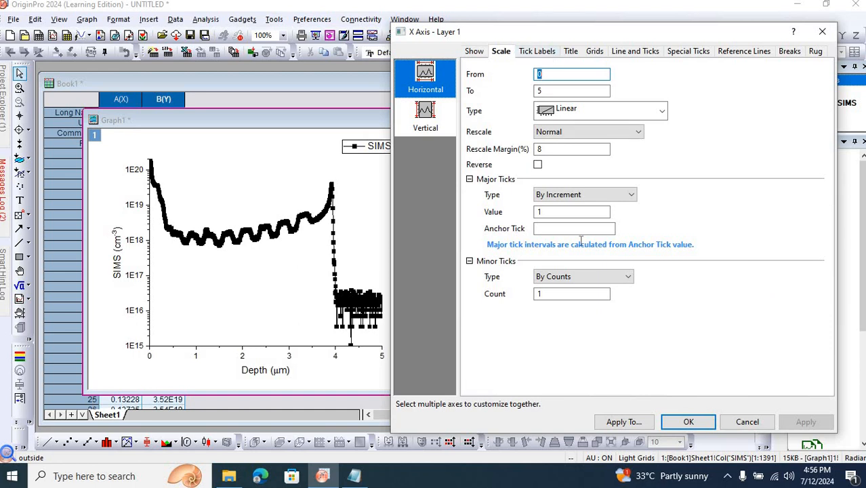
# Step: Set the minor tick count to 4 on the horizontal axis and 9 on the vertical axis
pyautogui.click(535, 295)
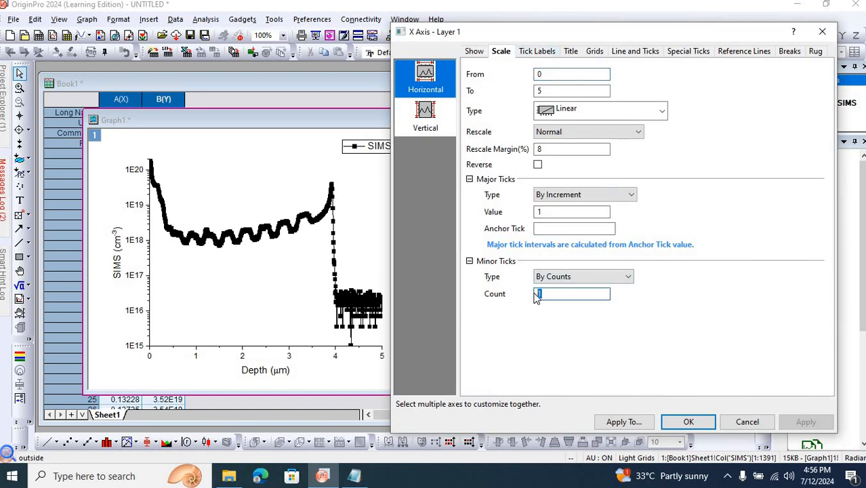
pyautogui.write('4')
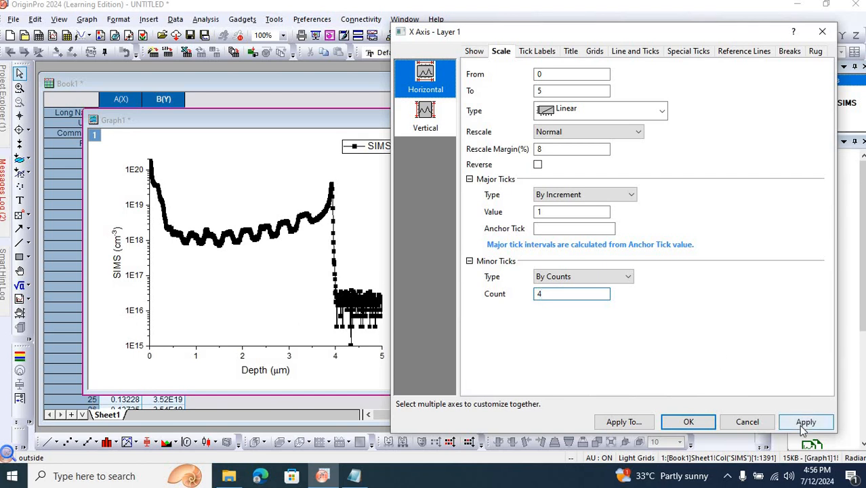
pyautogui.click(805, 423)
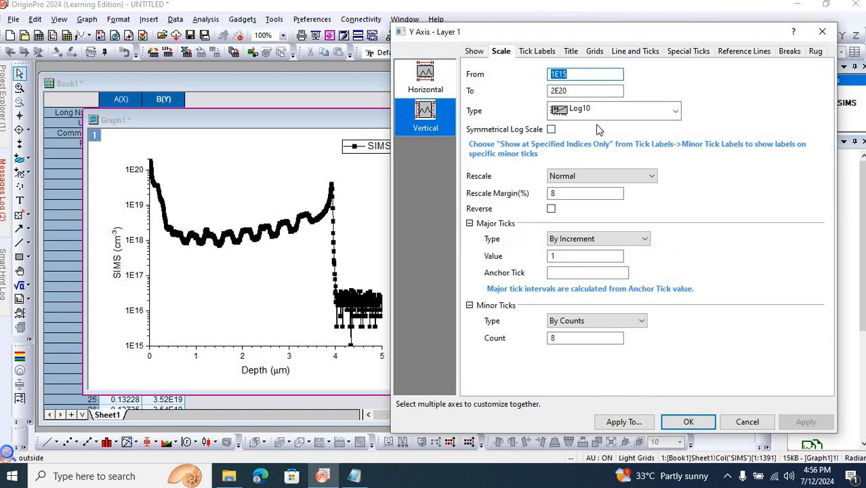
pyautogui.click(553, 338)
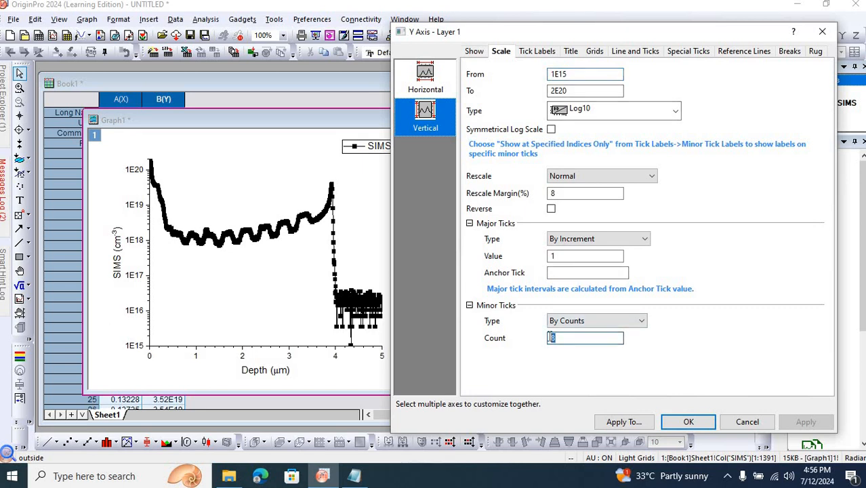
pyautogui.write('9')
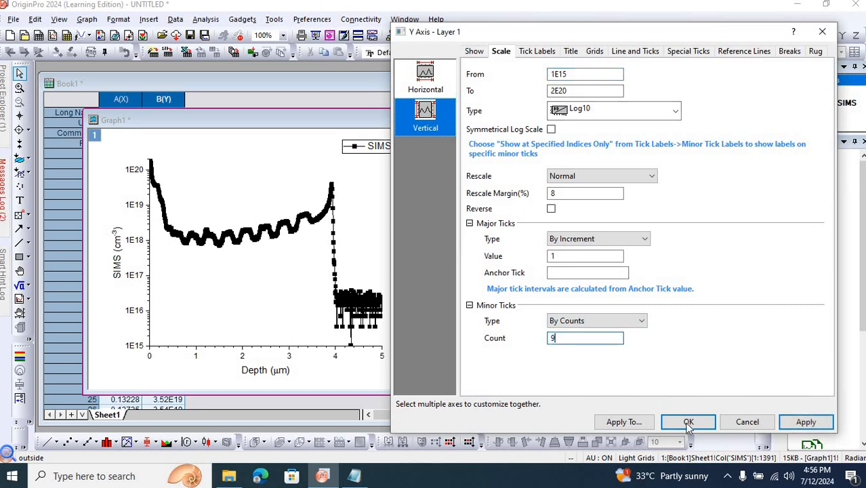
pyautogui.click(806, 422)
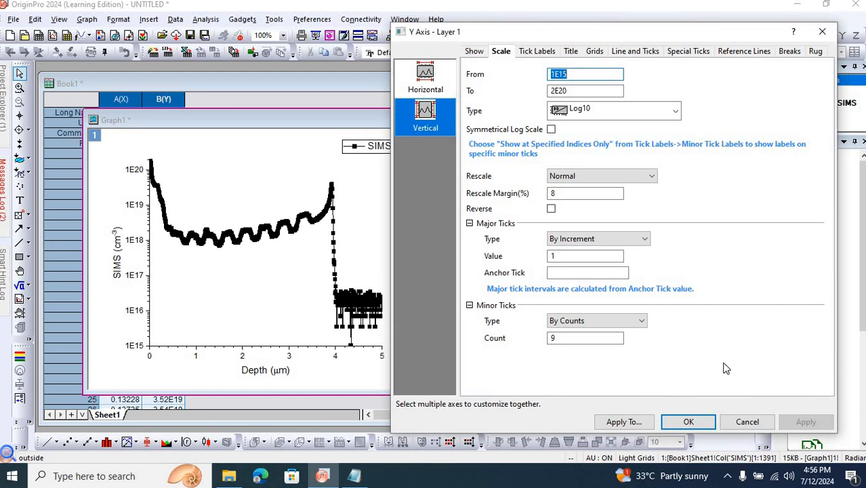
# Step: Show the top and right axes of the graph and close the axis settings
pyautogui.click(474, 52)
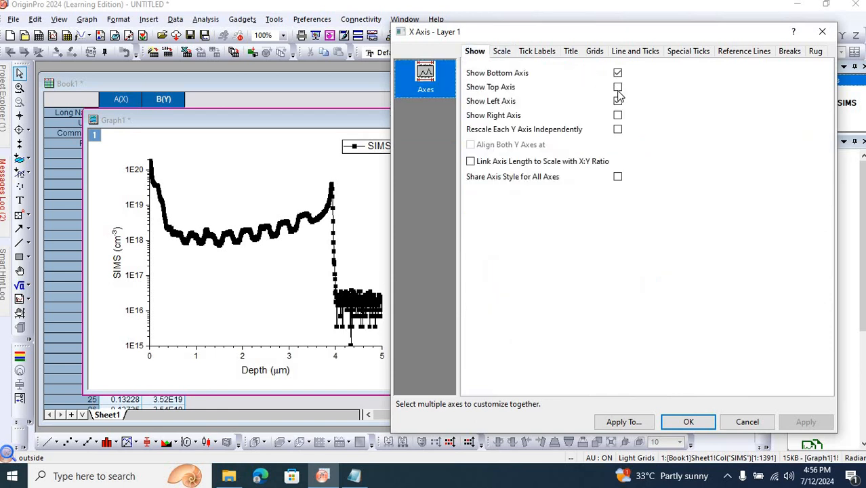
pyautogui.click(618, 88)
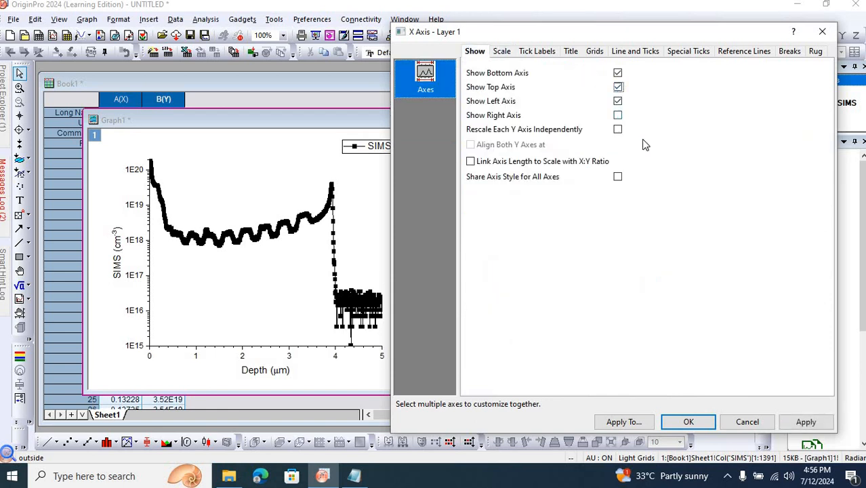
pyautogui.click(617, 115)
pyautogui.click(805, 423)
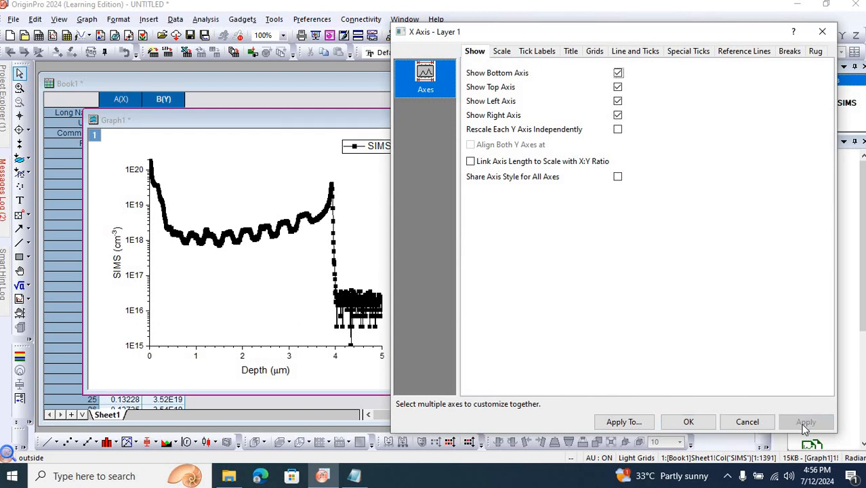
pyautogui.click(689, 422)
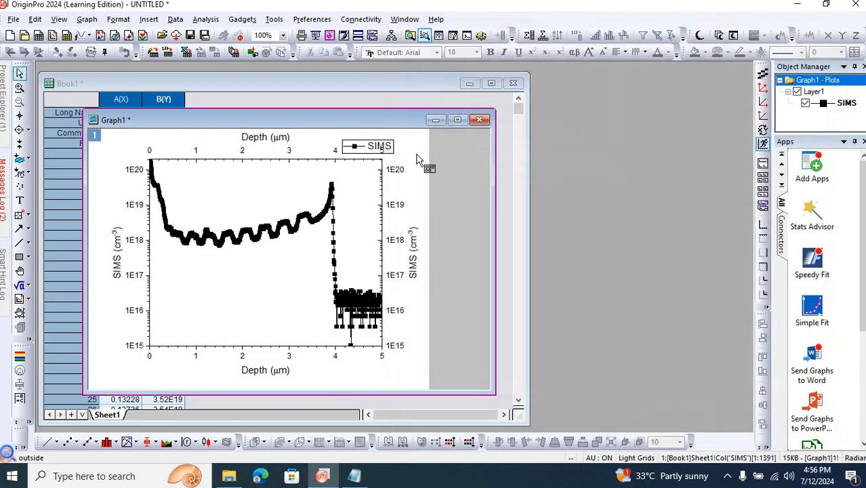
# Step: Move the SIMS legend inside the upper-right corner of the plot frame and delete the top and right axis titles
pyautogui.click(370, 145)
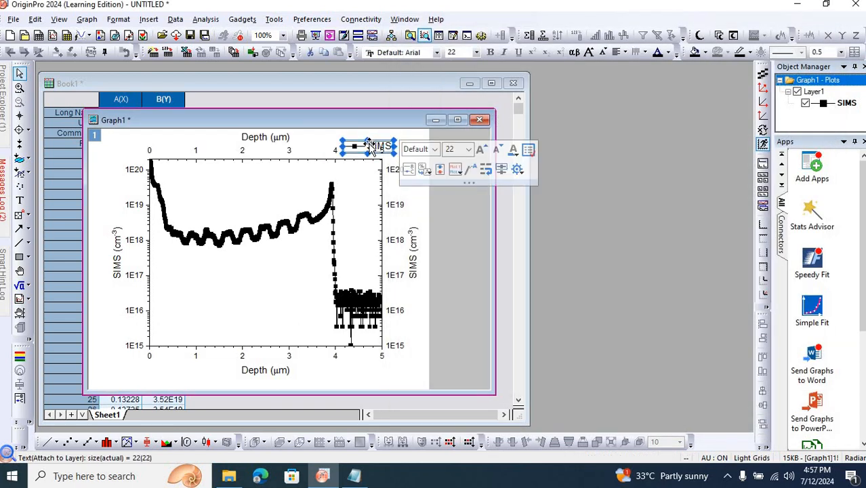
pyautogui.moveTo(368, 144); pyautogui.dragTo(351, 168)
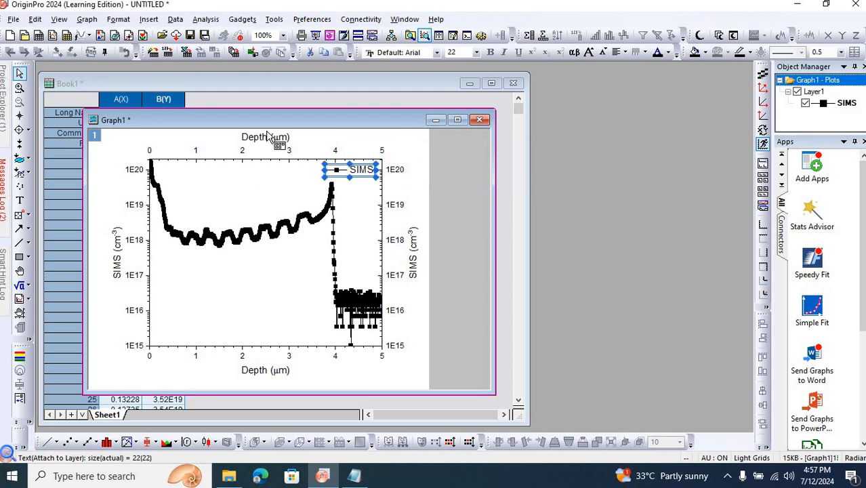
pyautogui.click(266, 135)
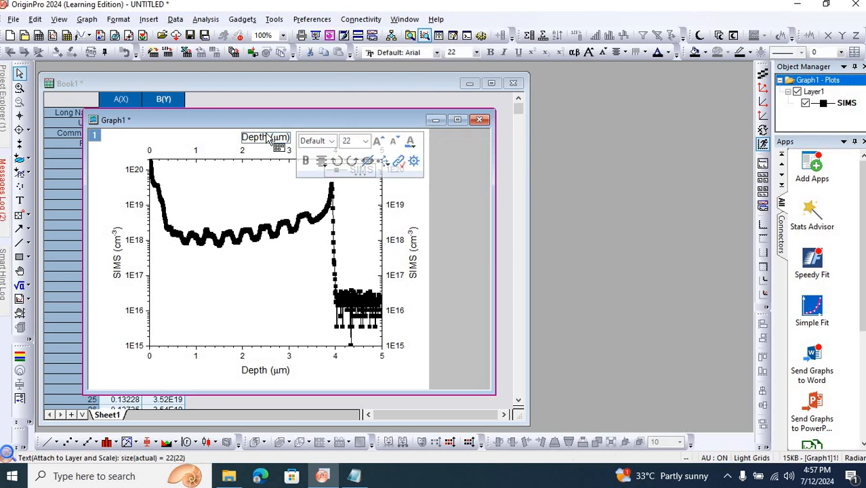
pyautogui.press('Delete')
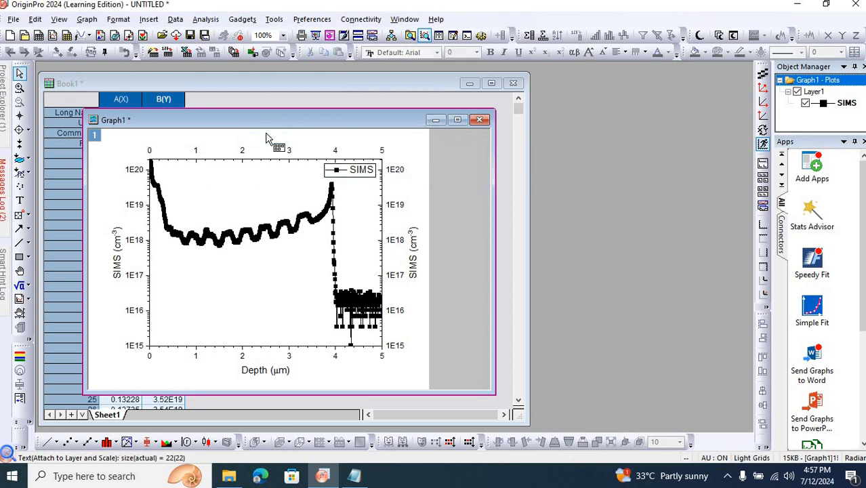
pyautogui.click(415, 249)
pyautogui.press('Delete')
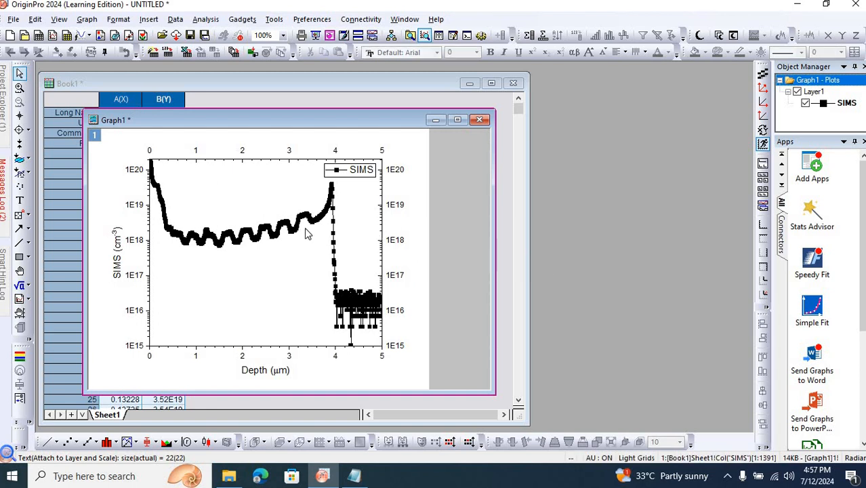
# Step: Make the left Y-axis tick labels bold with font size 20
pyautogui.click(117, 262)
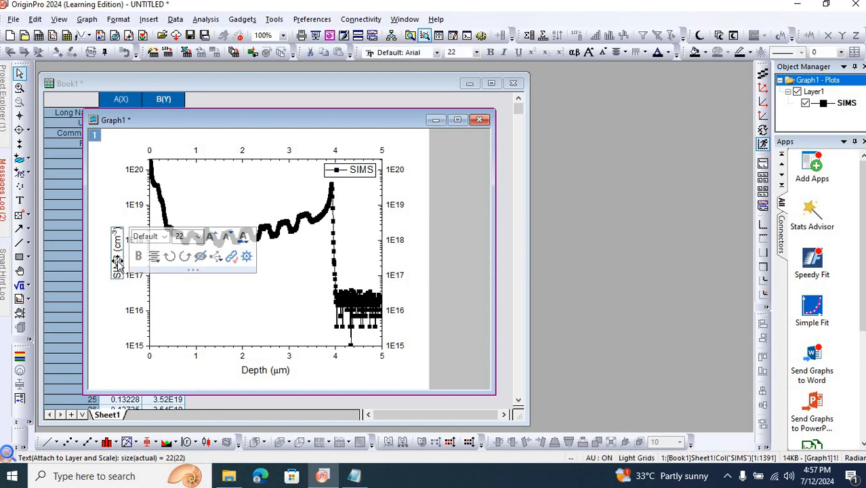
pyautogui.click(133, 310)
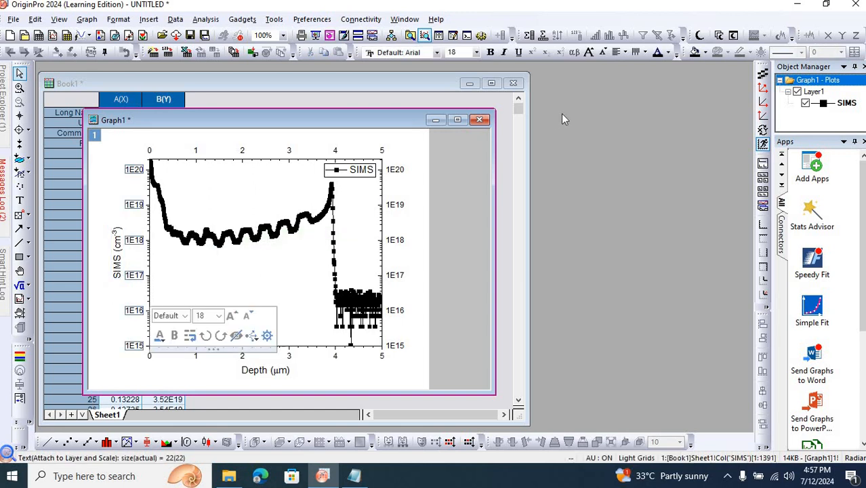
pyautogui.click(477, 52)
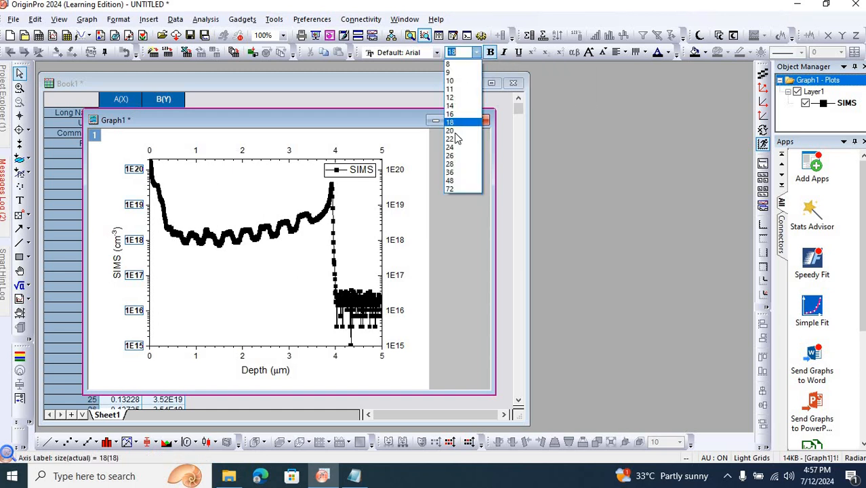
pyautogui.click(452, 130)
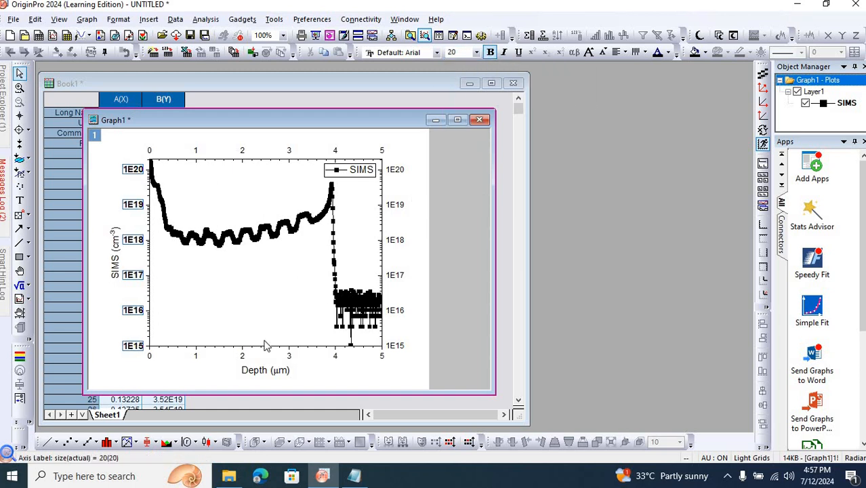
# Step: Make the bottom X-axis tick labels bold with font size 20
pyautogui.click(242, 355)
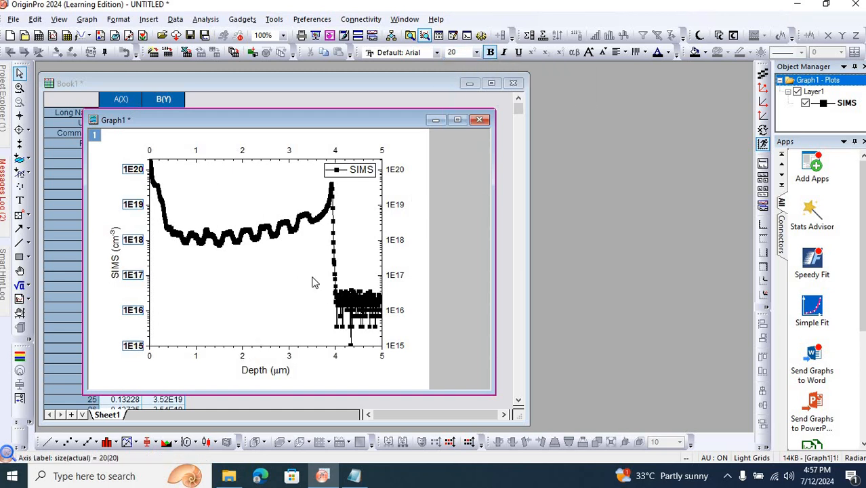
pyautogui.click(477, 52)
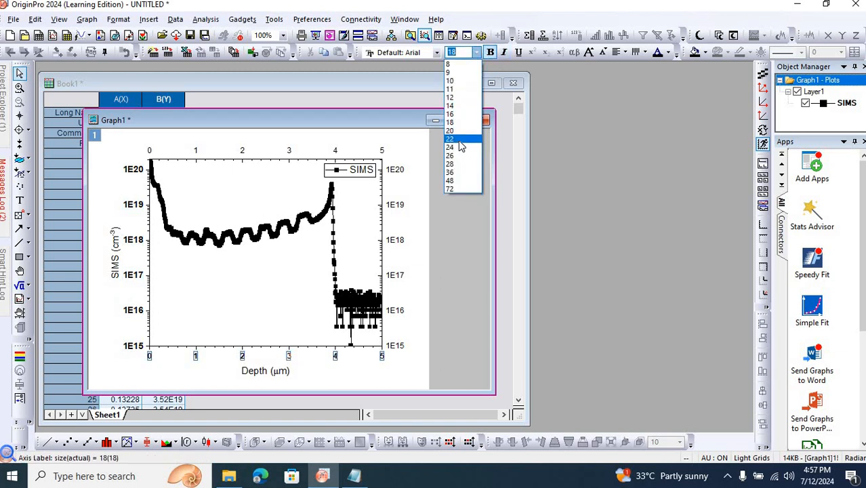
pyautogui.click(458, 130)
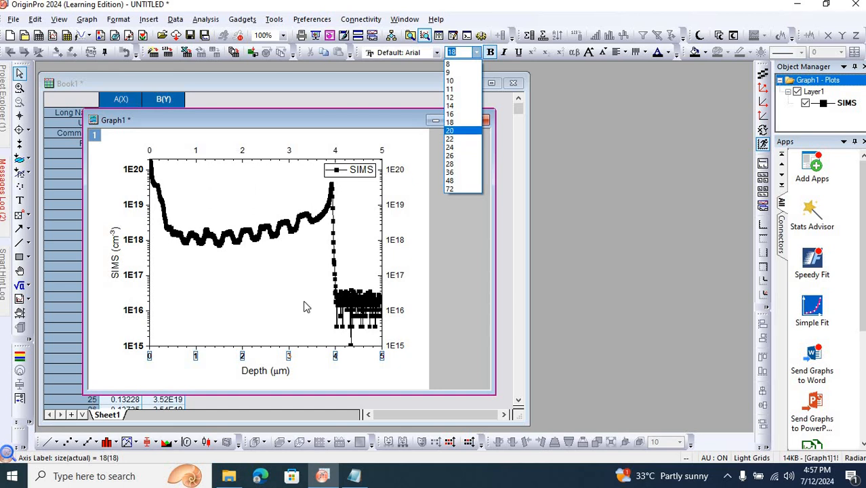
# Step: Replace the X-axis title's text with "Depth (μm)", inserting the Greek μ from the symbol map
pyautogui.click(257, 374)
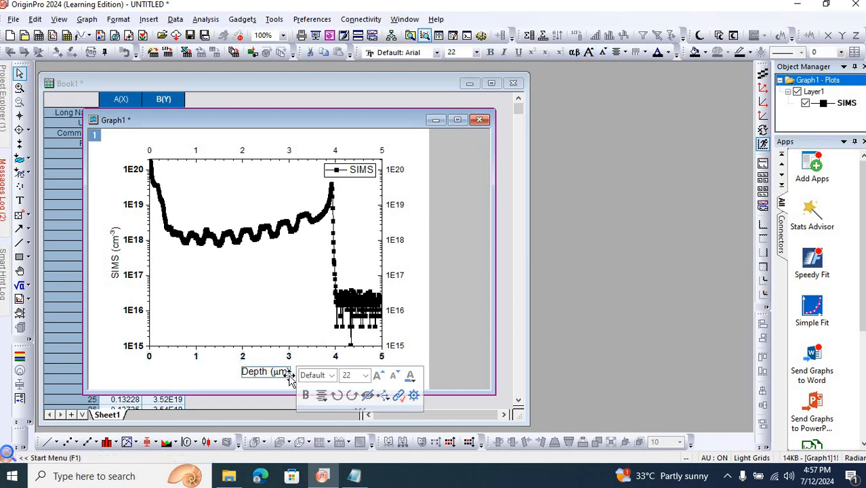
pyautogui.doubleClick(279, 374)
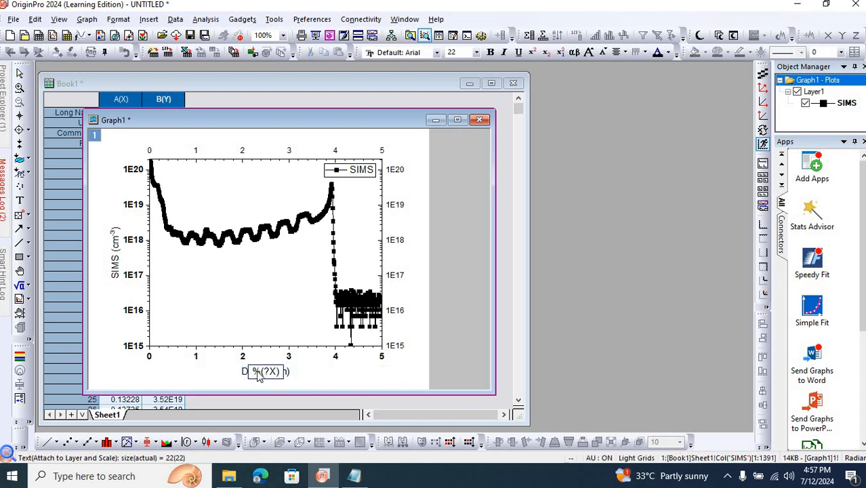
pyautogui.write('Depth (')
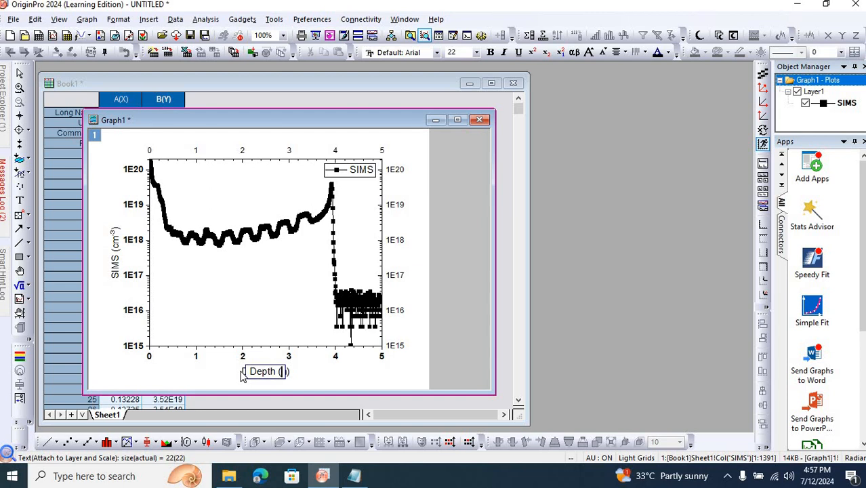
pyautogui.rightClick(267, 371)
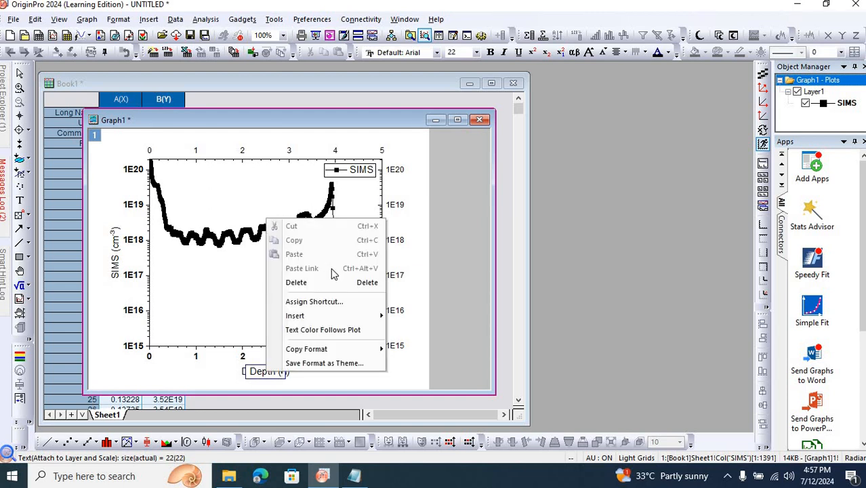
pyautogui.moveTo(338, 318)
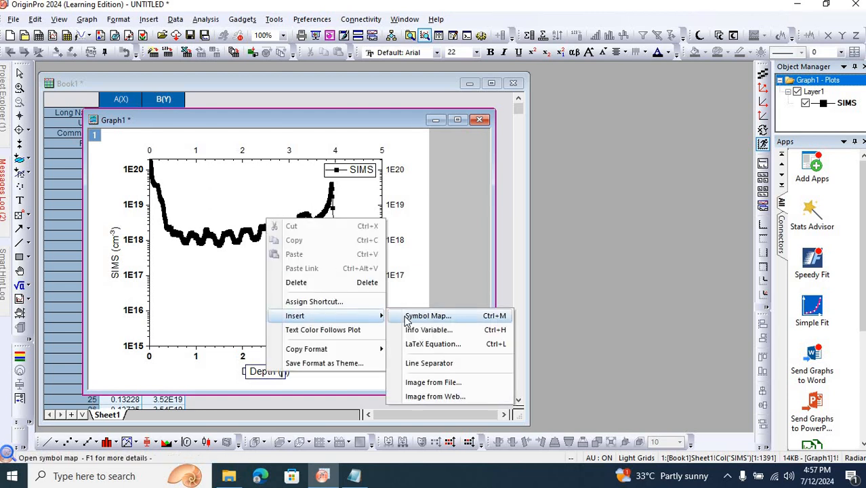
pyautogui.click(410, 316)
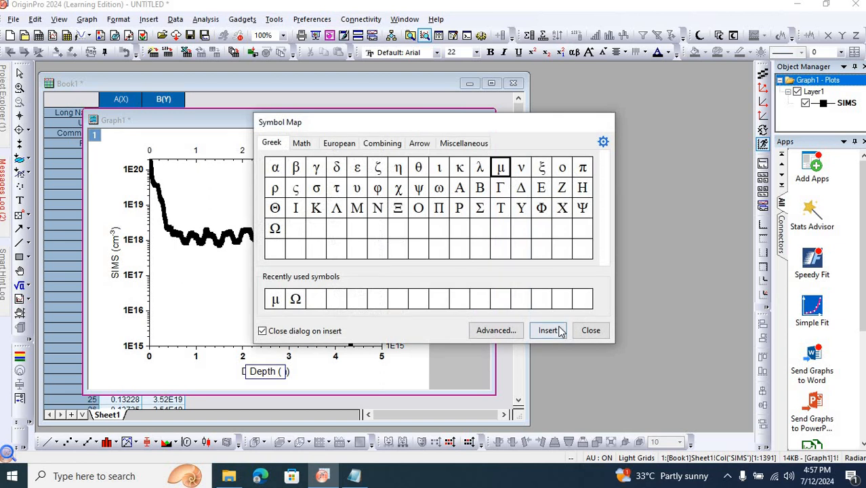
pyautogui.click(547, 330)
pyautogui.write('m')
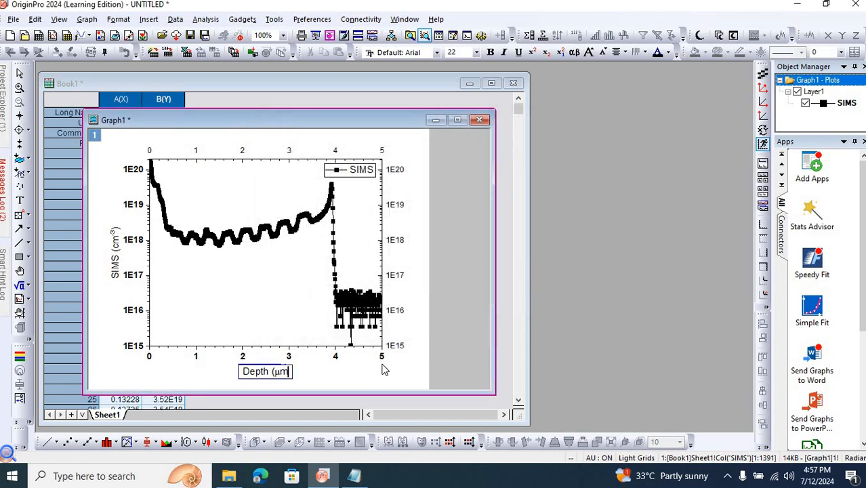
pyautogui.write(')')
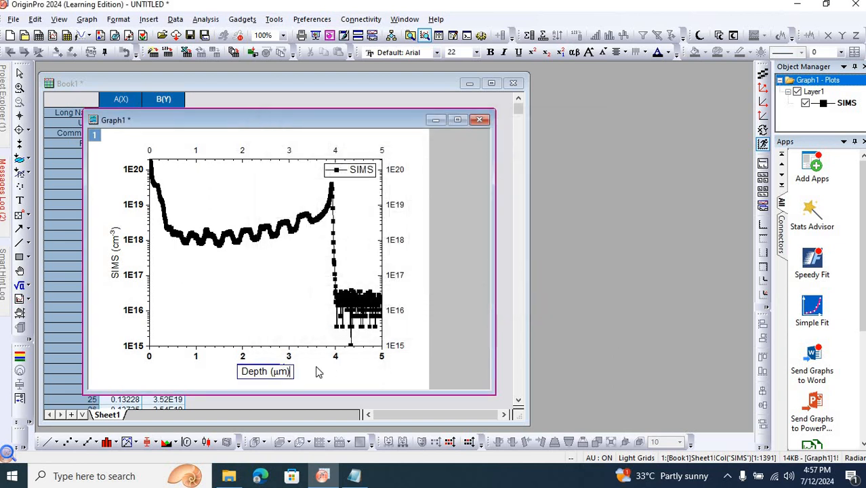
# Step: Make the whole "Depth (μm)" axis title bold with font size 24
pyautogui.hotkey('ctrl', 'a')
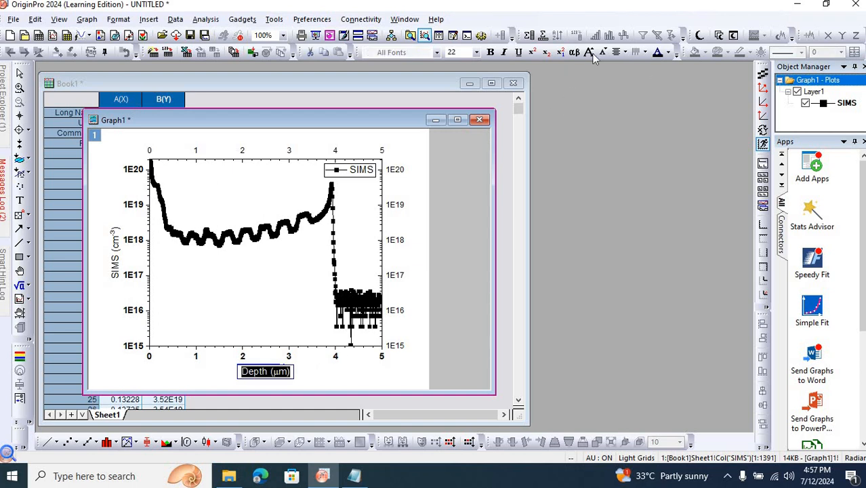
pyautogui.click(490, 52)
pyautogui.click(476, 53)
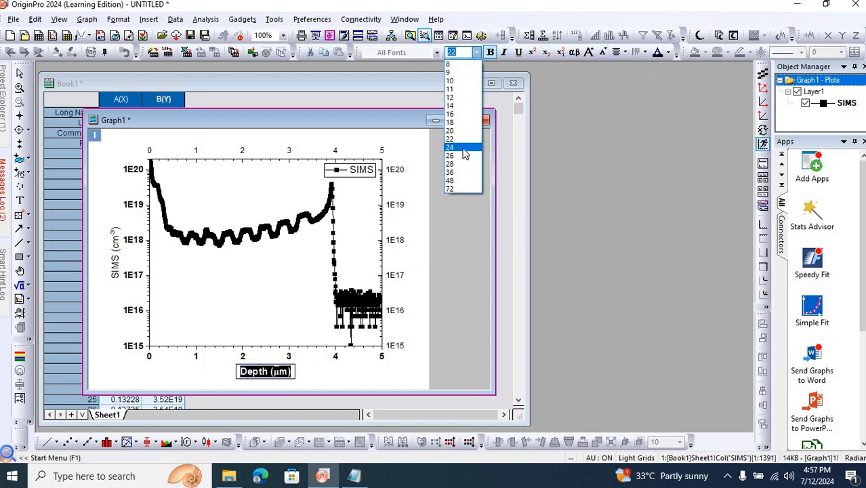
pyautogui.click(458, 148)
pyautogui.click(438, 274)
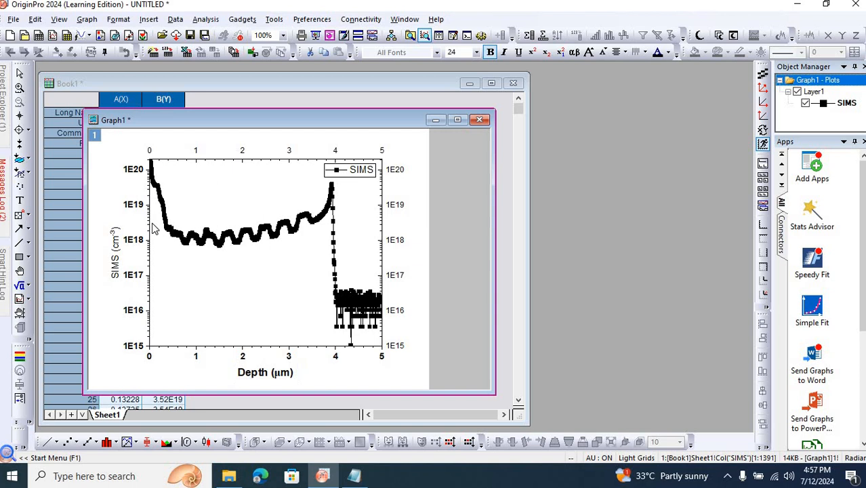
# Step: Replace the left Y-axis title's text with "SIMS (cm-3)"
pyautogui.click(114, 240)
pyautogui.click(109, 251)
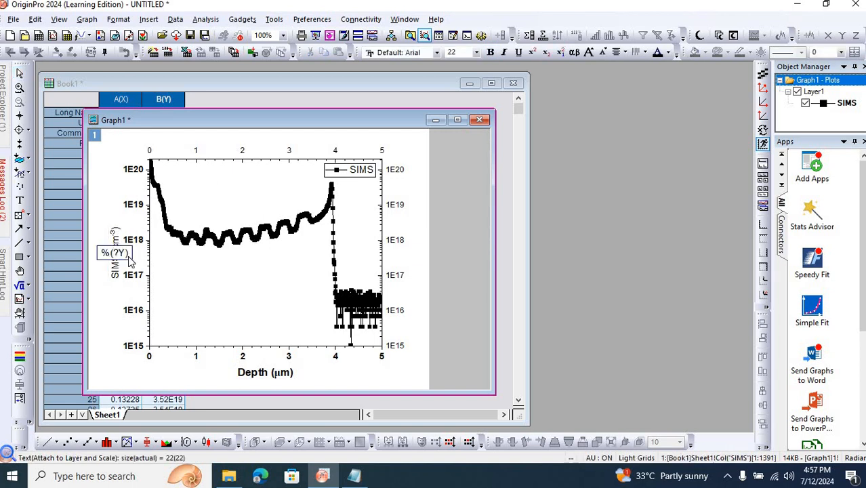
pyautogui.hotkey('ctrl', 'a')
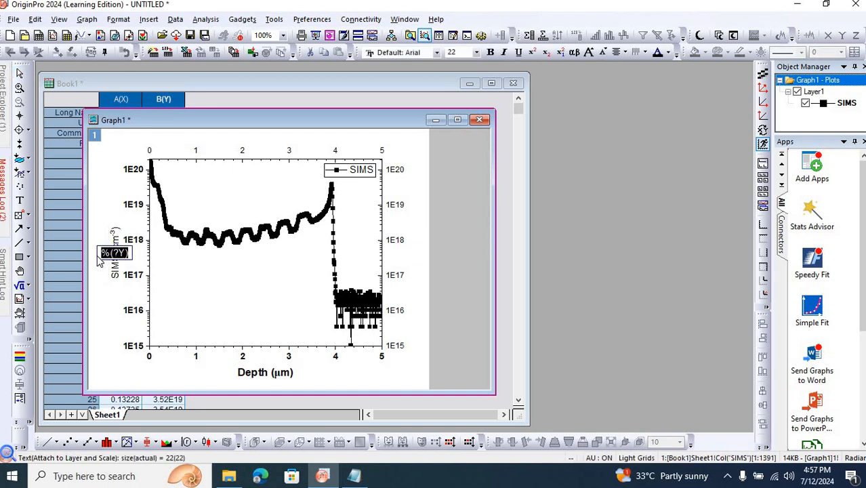
pyautogui.write('SIMS')
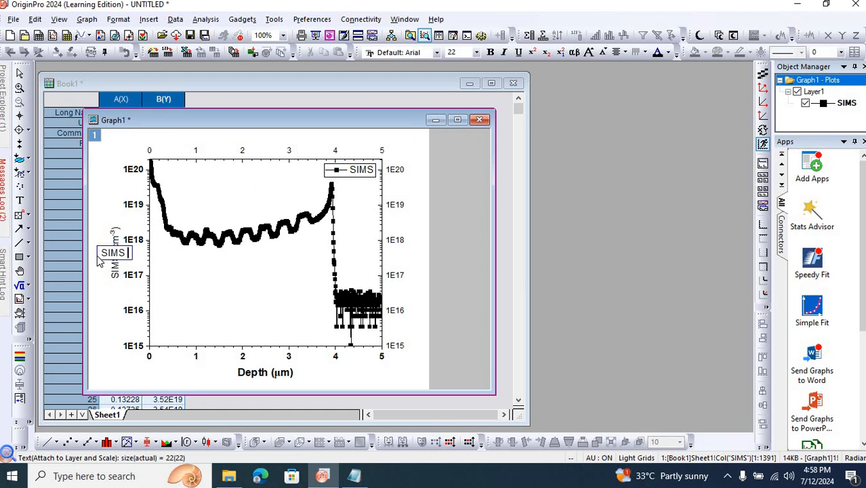
pyautogui.write(' (cm')
pyautogui.write('-')
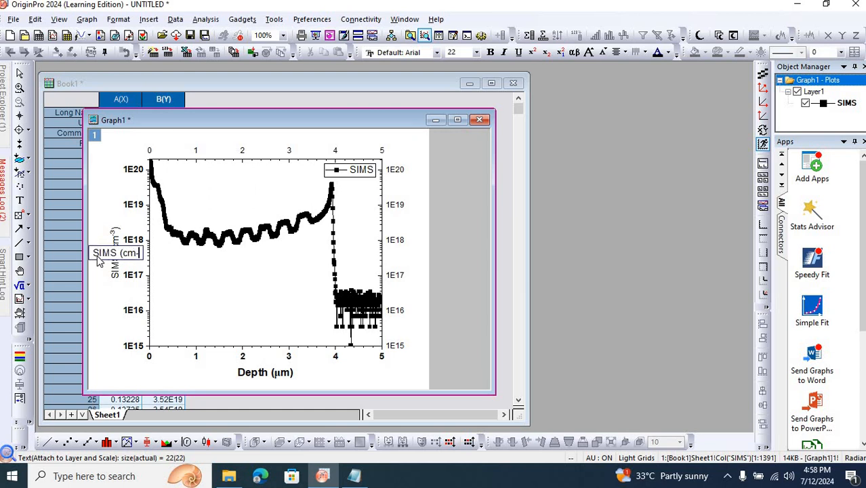
pyautogui.write('3)')
# Step: Make the whole "SIMS (cm-3)" axis title bold with font size 24
pyautogui.hotkey('ctrl', 'a')
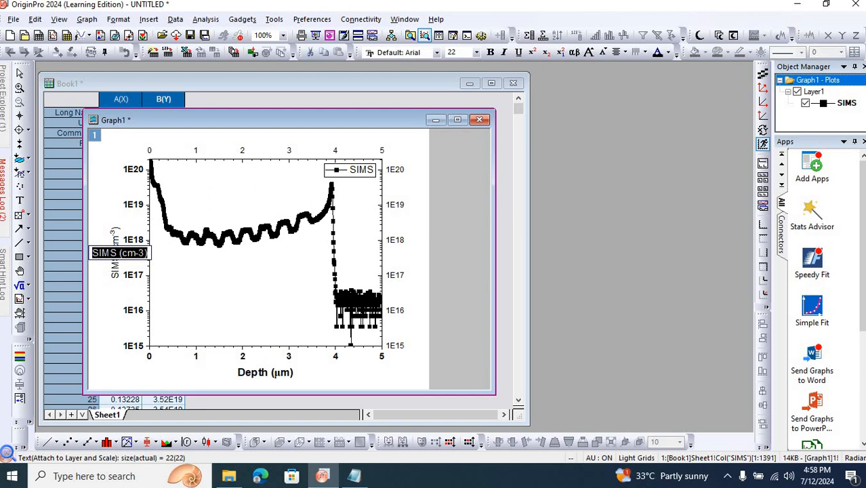
pyautogui.click(489, 52)
pyautogui.click(476, 53)
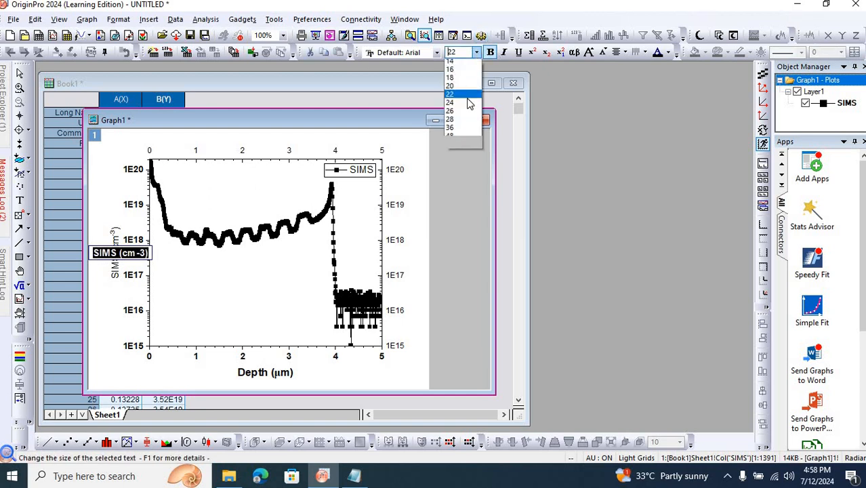
pyautogui.click(460, 147)
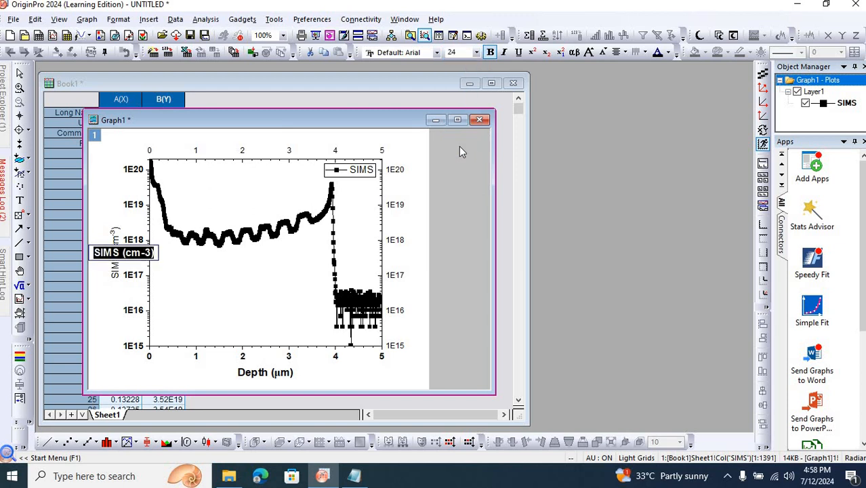
pyautogui.click(498, 214)
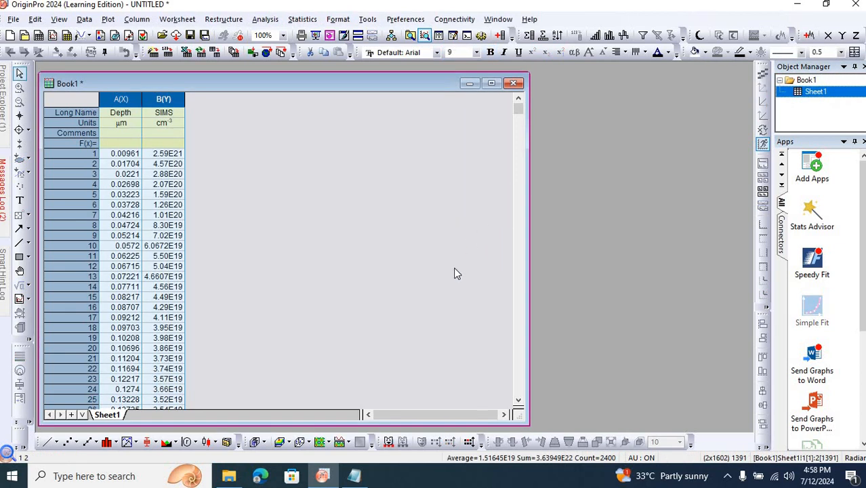
# Step: Rearrange the Book1 and Graph1 windows so the whole graph shows beside the worksheet's data columns
pyautogui.moveTo(424, 88); pyautogui.dragTo(593, 95)
pyautogui.moveTo(181, 121); pyautogui.dragTo(469, 152)
pyautogui.moveTo(411, 84); pyautogui.dragTo(323, 82)
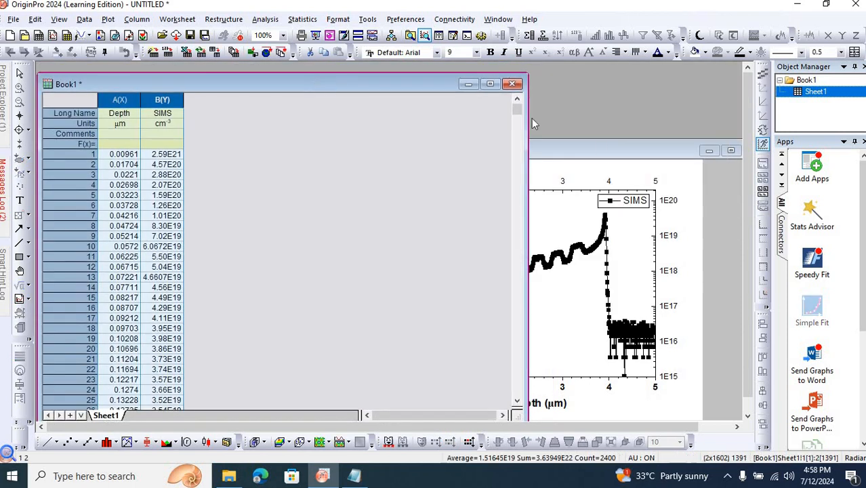
pyautogui.click(619, 147)
pyautogui.moveTo(589, 126); pyautogui.dragTo(587, 125)
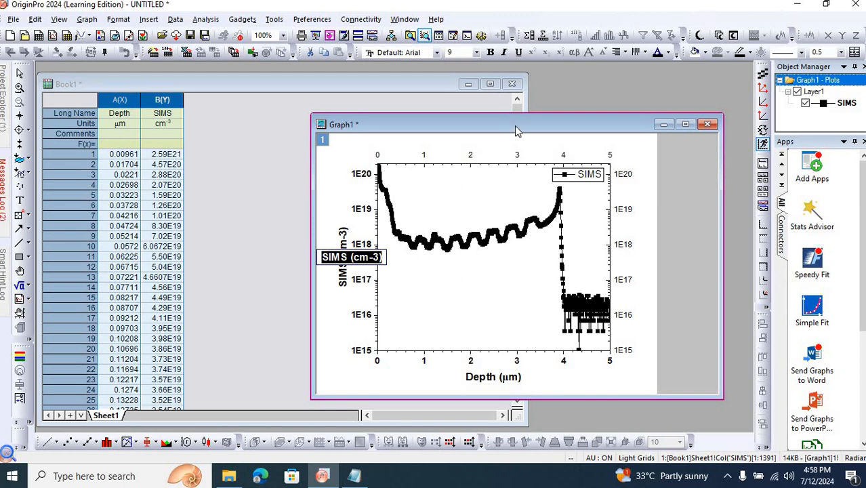
# Step: View the Book1 worksheet and then Graph1 maximized, restoring each window to its normal size
pyautogui.click(490, 84)
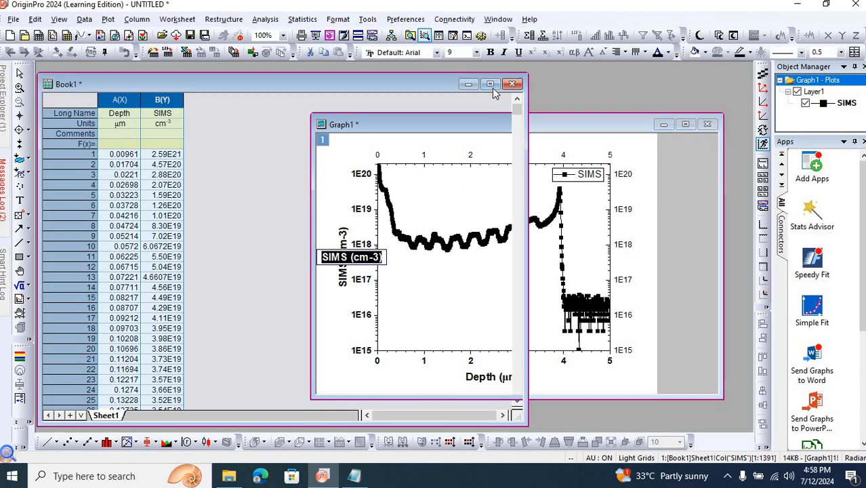
pyautogui.click(397, 106)
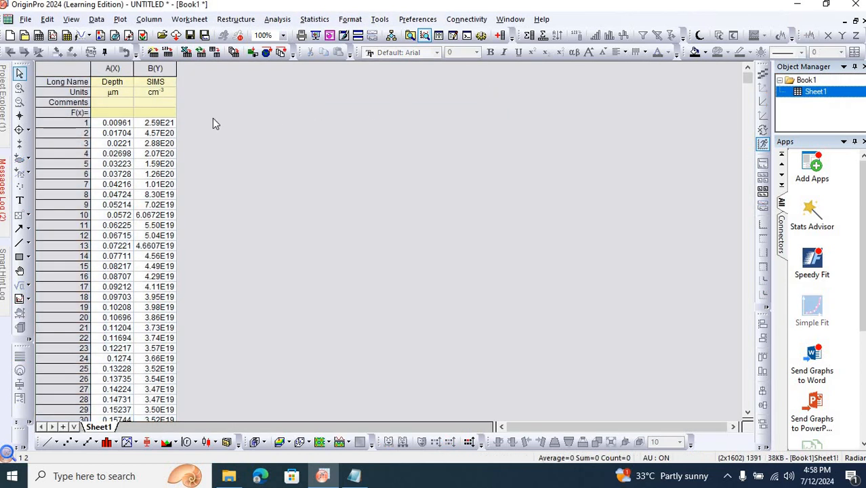
pyautogui.click(855, 21)
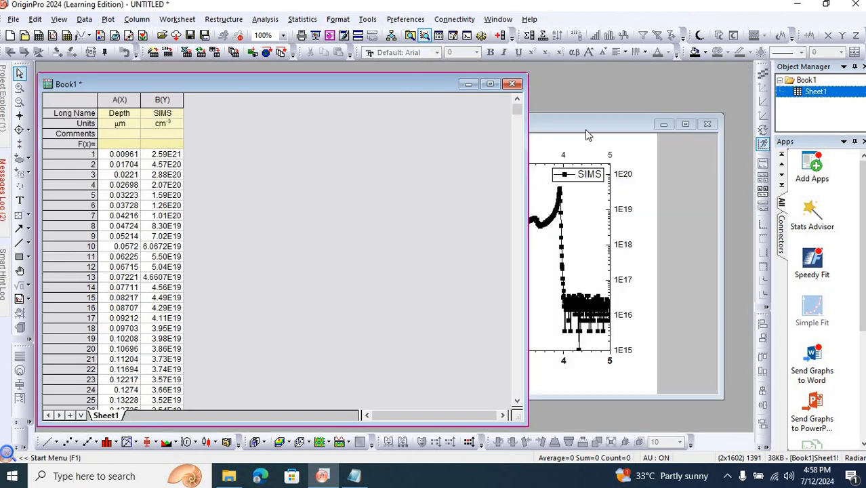
pyautogui.click(681, 130)
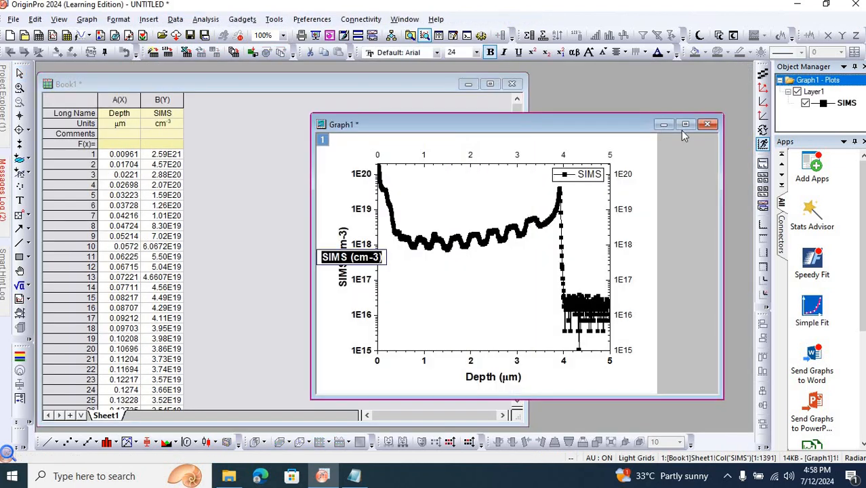
pyautogui.click(685, 126)
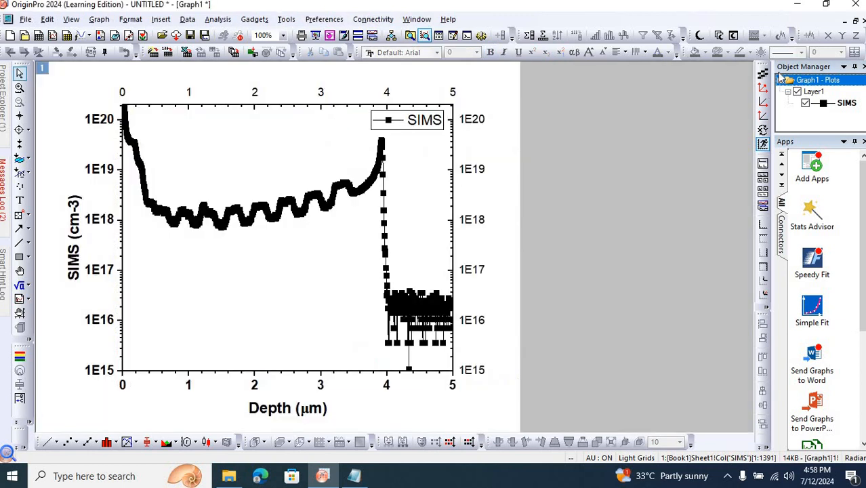
pyautogui.click(854, 23)
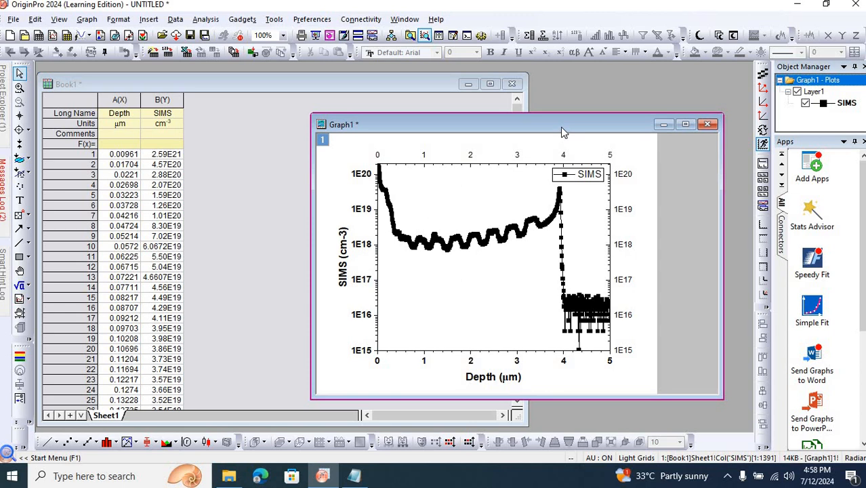
# Step: Make the top X-axis tick labels bold with font size 20
pyautogui.click(517, 155)
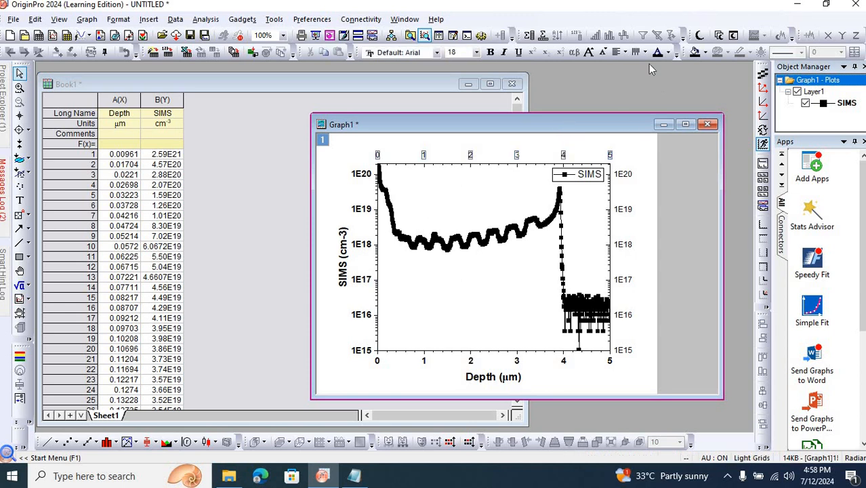
pyautogui.click(490, 52)
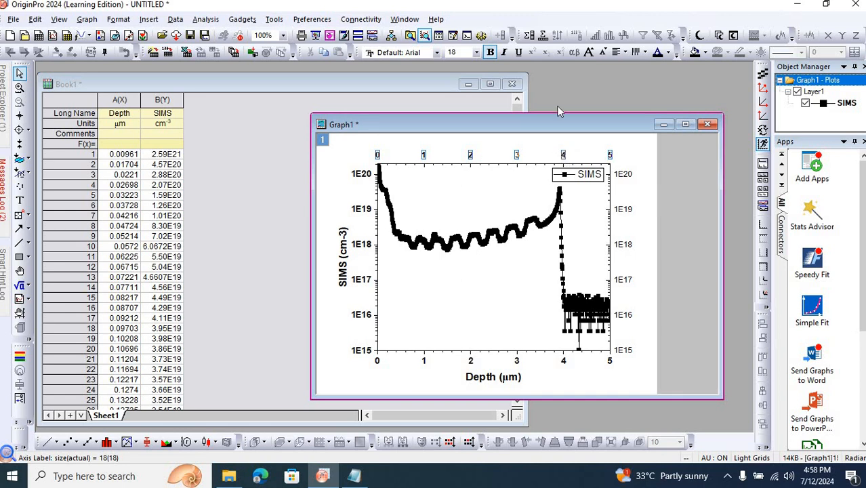
pyautogui.click(477, 53)
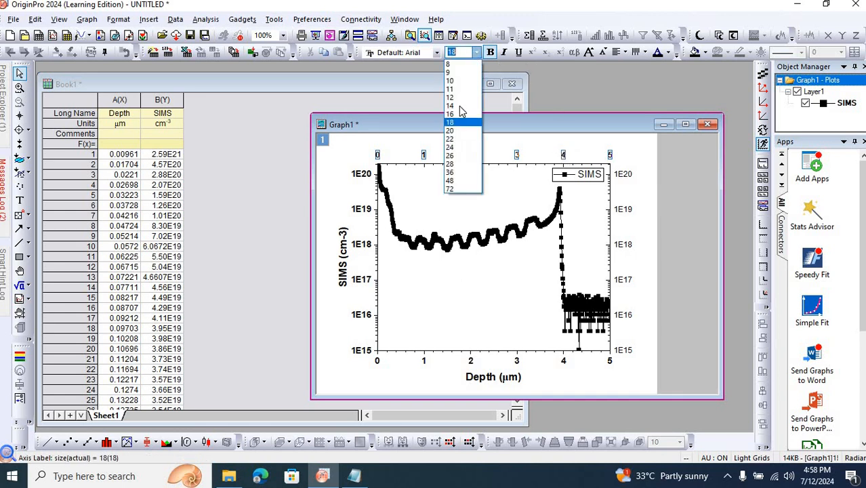
pyautogui.click(455, 130)
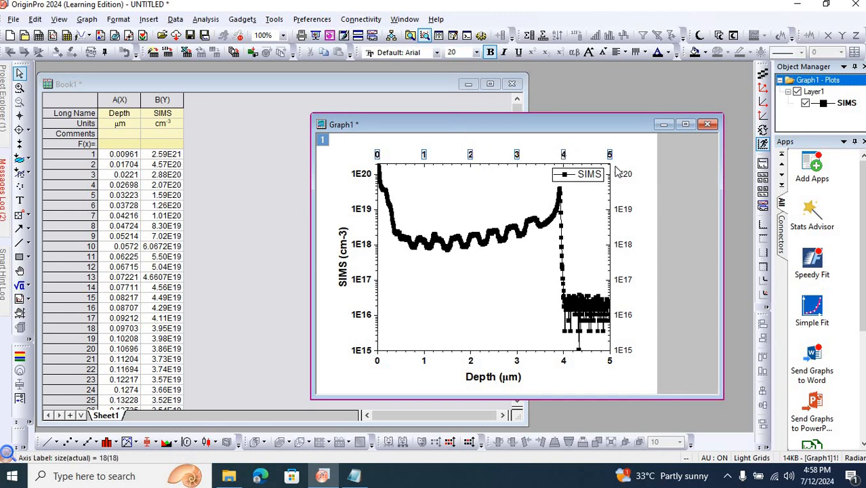
# Step: Make the right Y-axis tick labels bold with font size 20
pyautogui.click(620, 170)
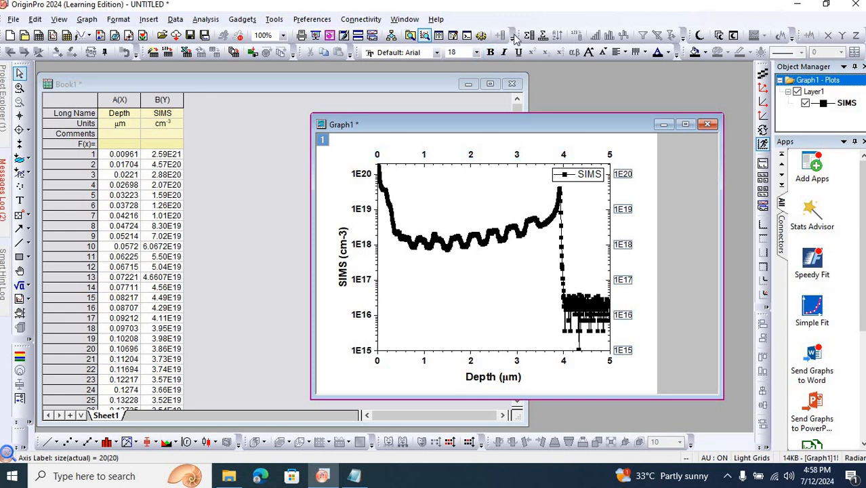
pyautogui.click(476, 53)
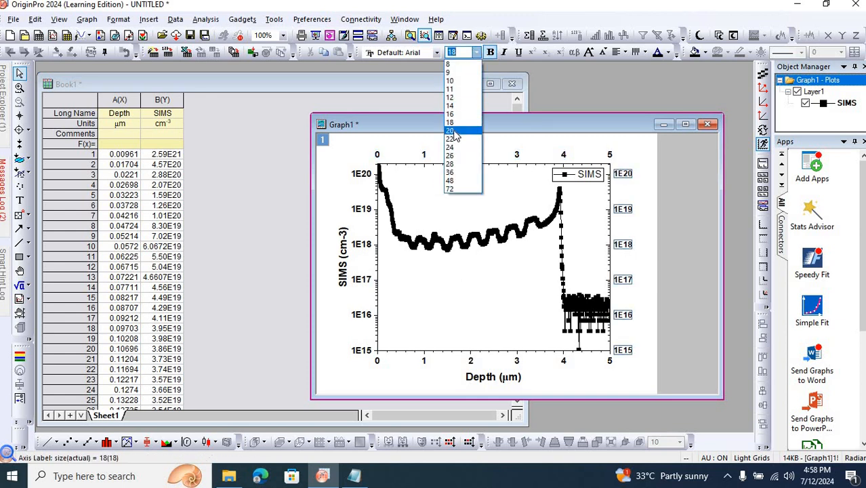
pyautogui.click(455, 131)
pyautogui.click(670, 226)
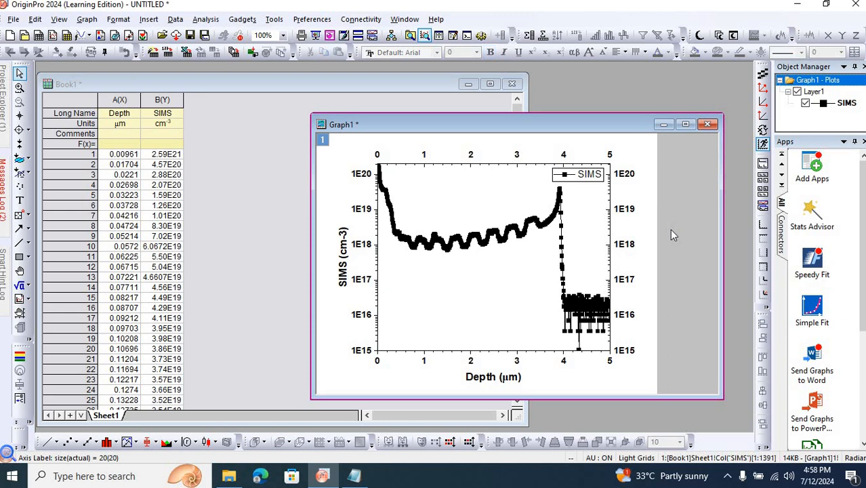
# Step: Replace the legend's placeholder text with "SIMS" and make the whole legend entry bold
pyautogui.doubleClick(588, 175)
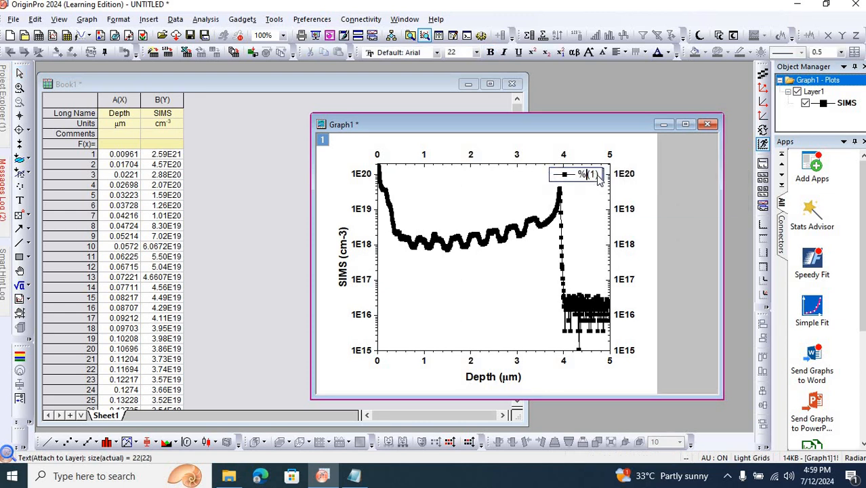
pyautogui.moveTo(599, 177); pyautogui.dragTo(576, 182)
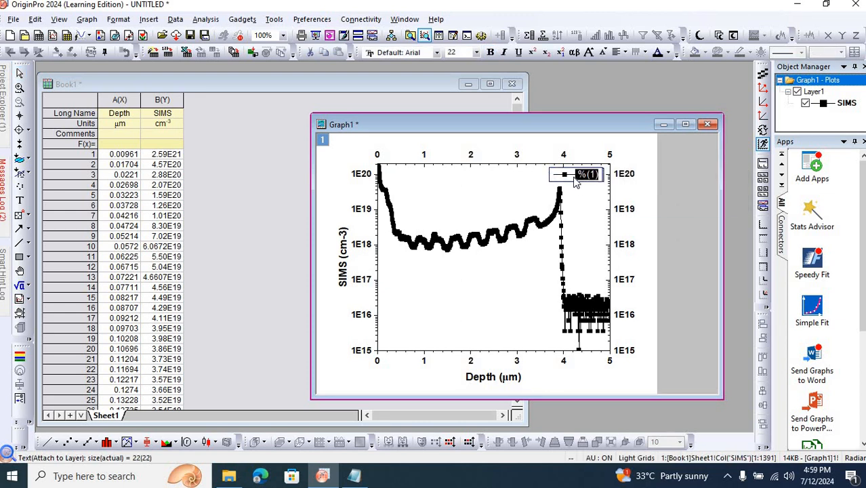
pyautogui.write('SIMS')
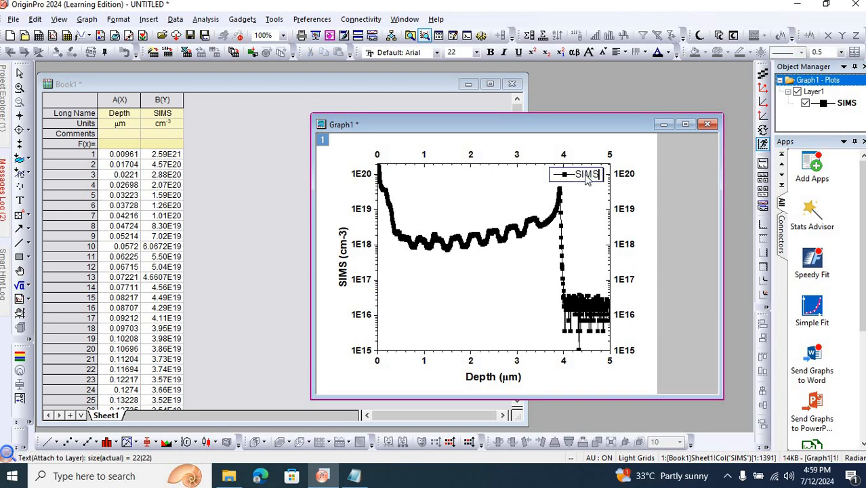
pyautogui.click(617, 178)
pyautogui.hotkey('ctrl', 'a')
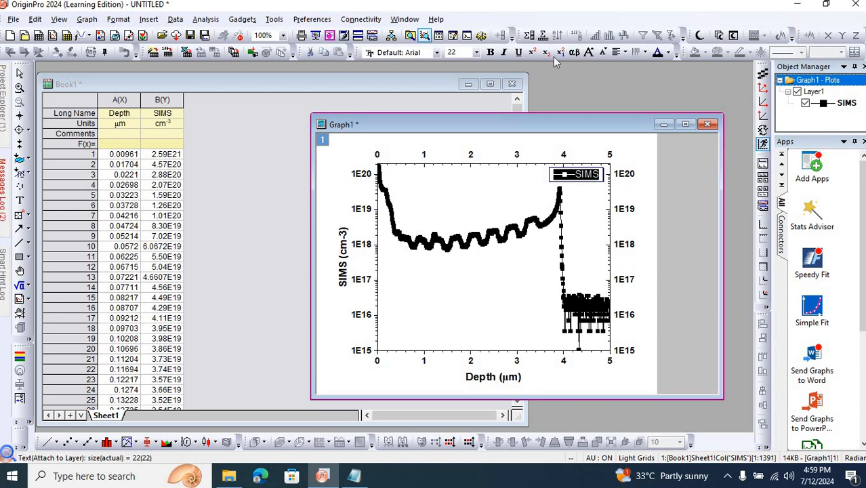
pyautogui.click(491, 55)
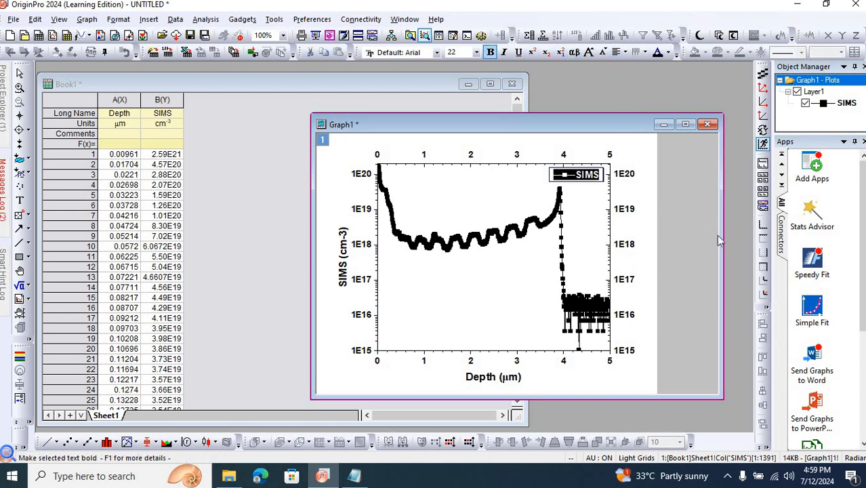
pyautogui.click(672, 211)
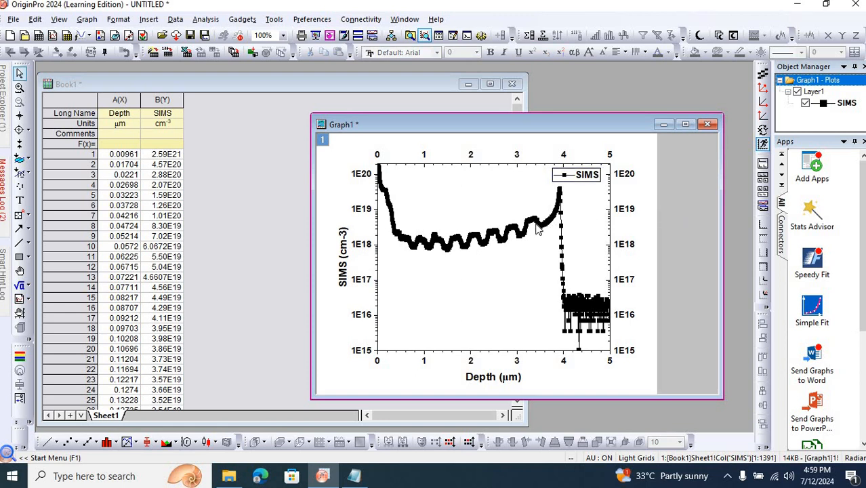
# Step: Set the SIMS curve's symbol size to 0 so that only its line is drawn
pyautogui.moveTo(535, 225)
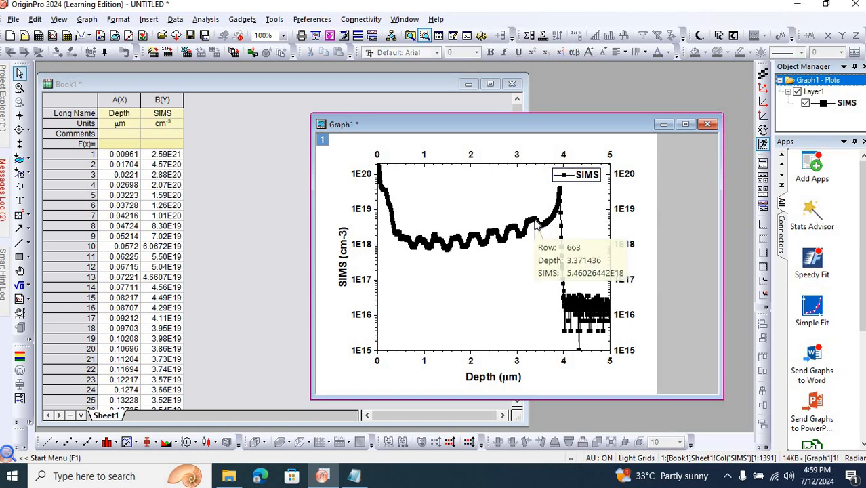
pyautogui.doubleClick(535, 225)
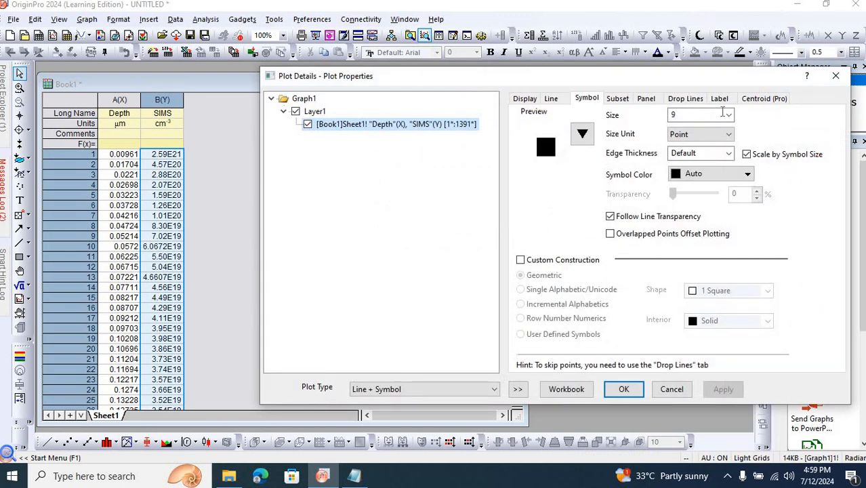
pyautogui.click(729, 117)
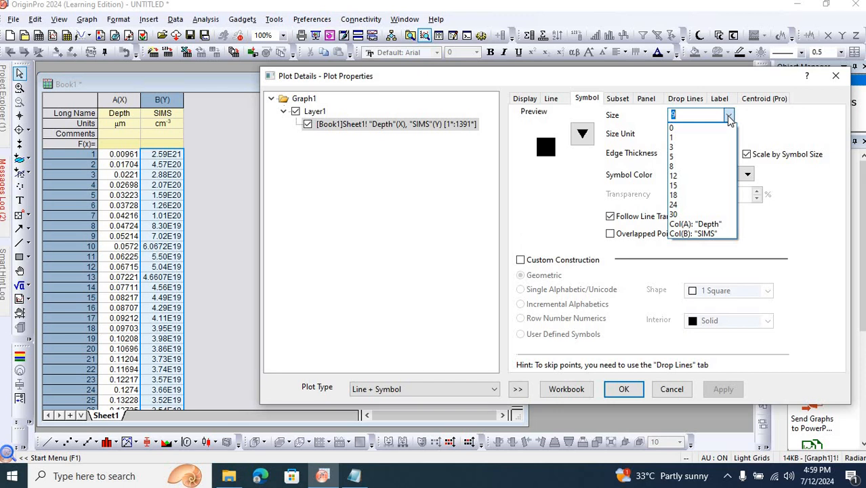
pyautogui.click(691, 130)
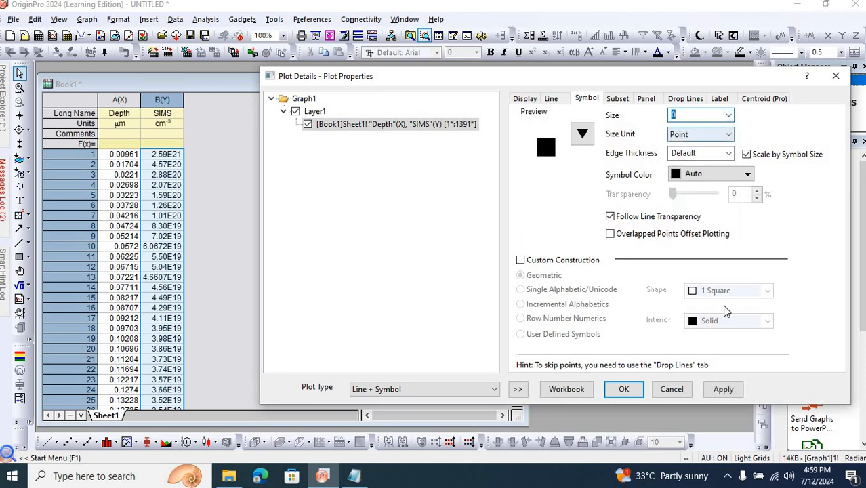
pyautogui.click(723, 389)
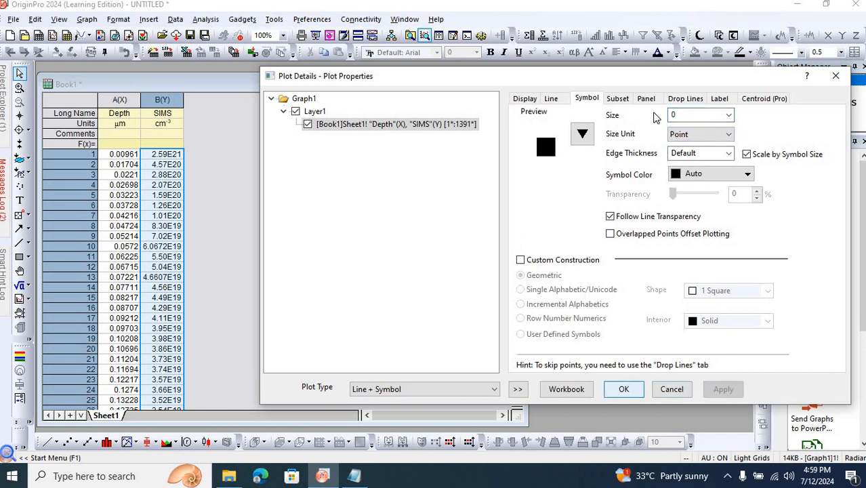
pyautogui.click(621, 390)
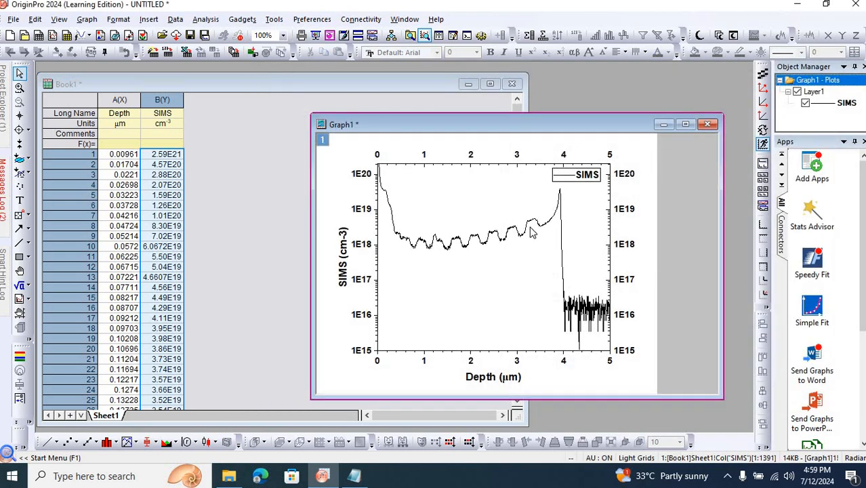
# Step: Enlarge the Graph1 window over the worksheet and set the SIMS curve's line width to 4
pyautogui.moveTo(312, 115); pyautogui.dragTo(102, 80)
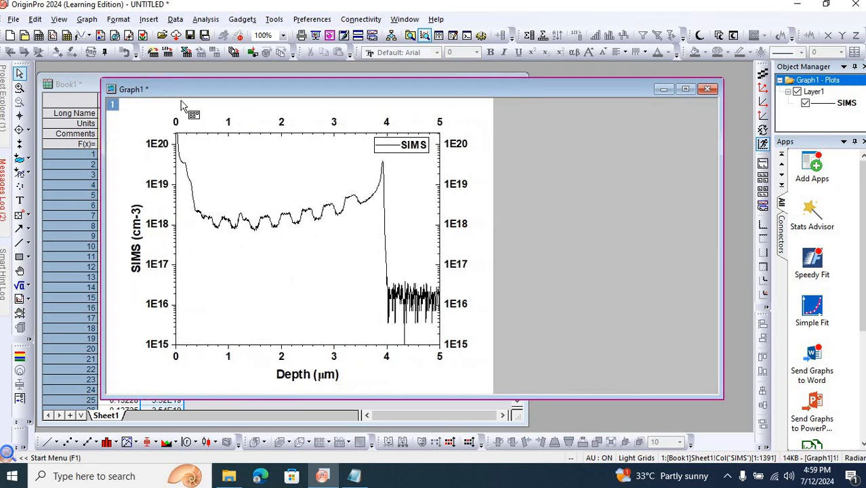
pyautogui.doubleClick(323, 212)
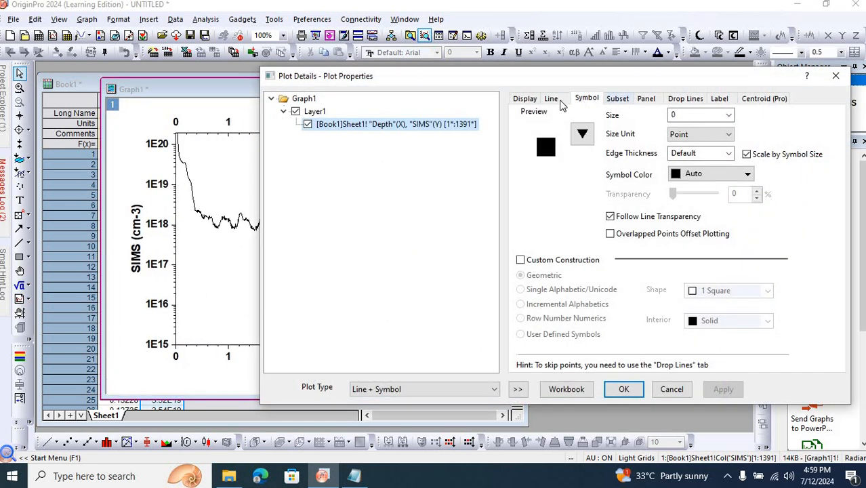
pyautogui.click(553, 101)
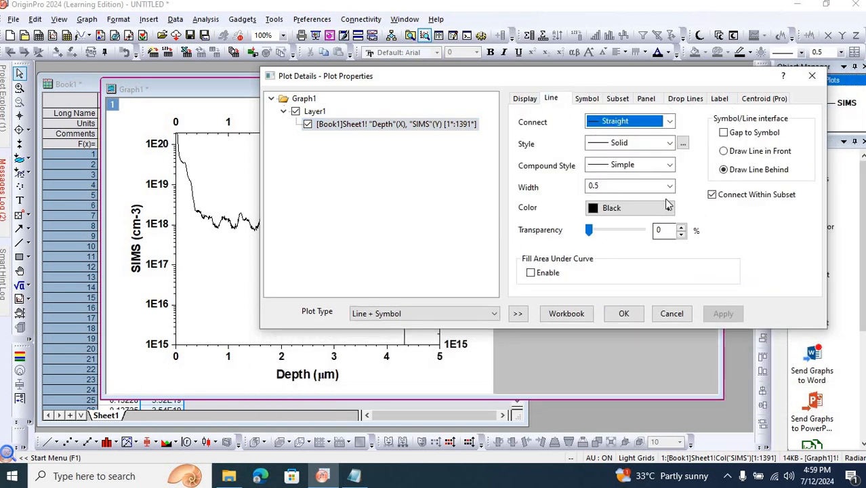
pyautogui.click(669, 187)
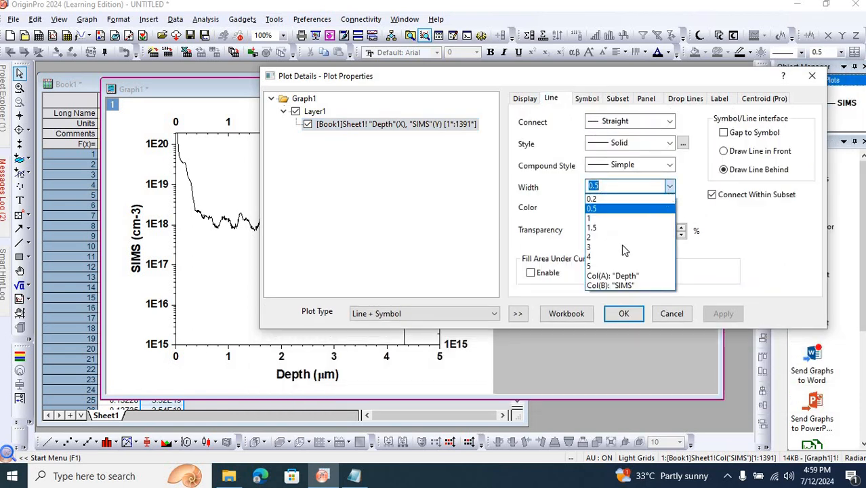
pyautogui.click(621, 256)
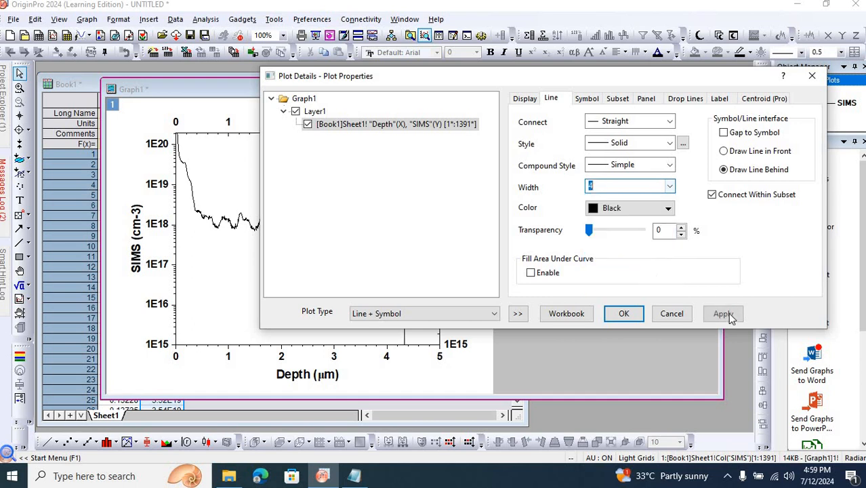
pyautogui.click(723, 313)
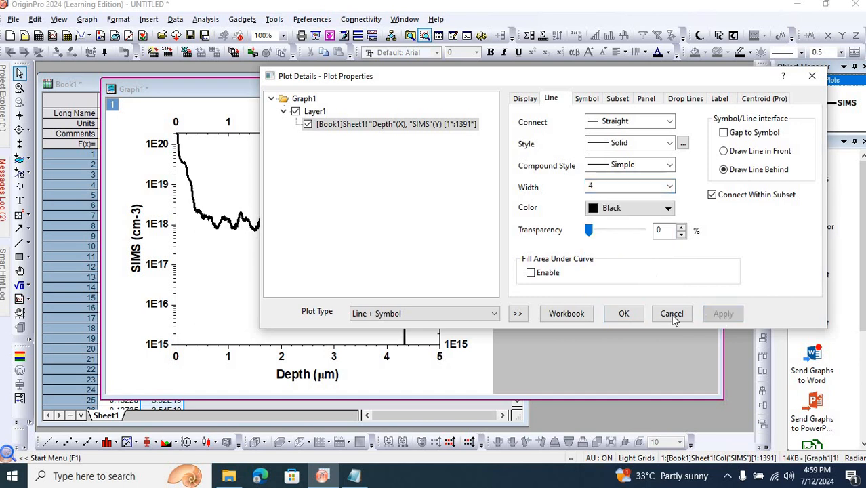
pyautogui.click(620, 313)
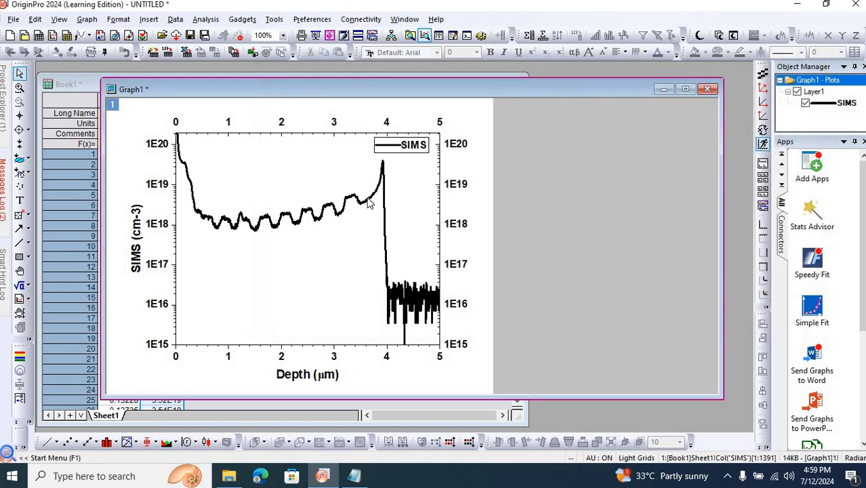
# Step: Change the SIMS curve's line color to Blue in its plot properties
pyautogui.doubleClick(369, 203)
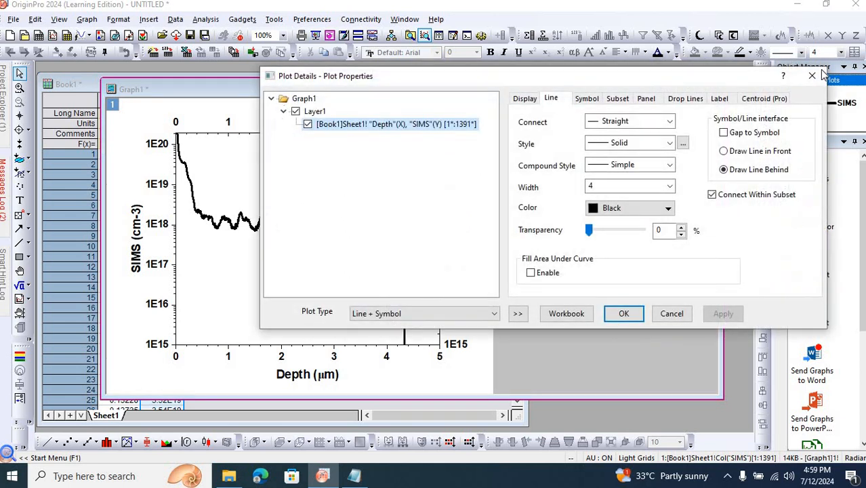
pyautogui.click(813, 75)
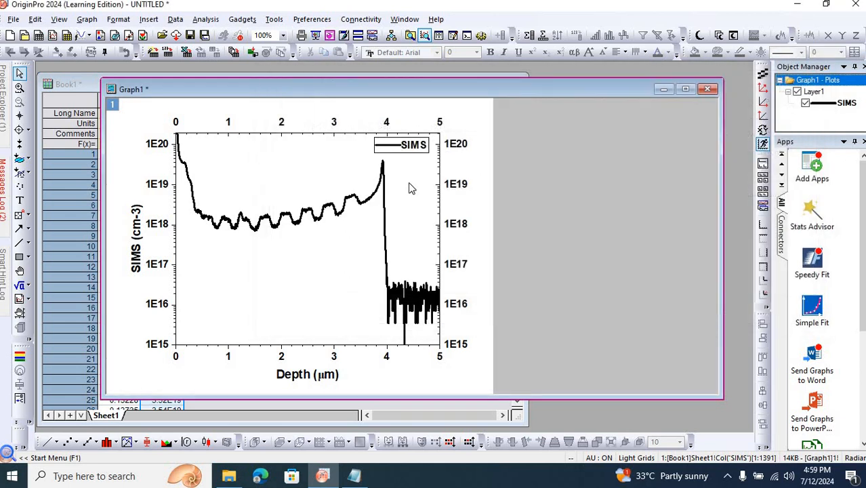
pyautogui.doubleClick(353, 200)
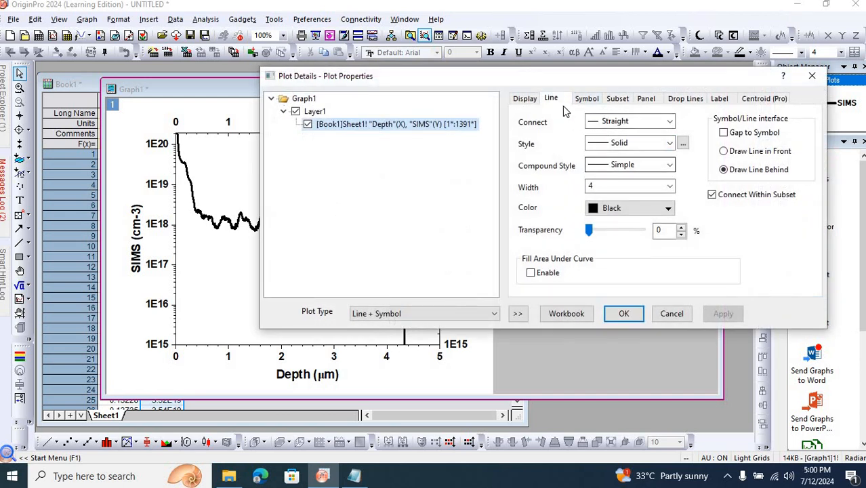
pyautogui.click(667, 208)
pyautogui.click(628, 258)
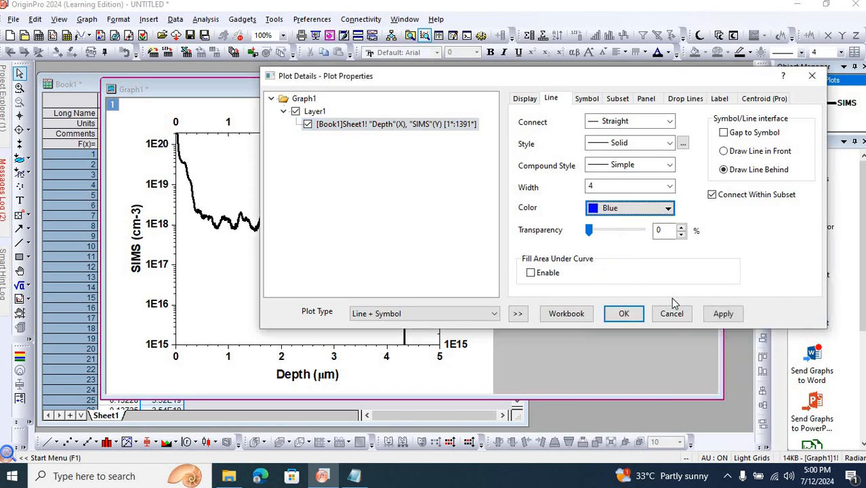
pyautogui.click(720, 315)
pyautogui.click(624, 313)
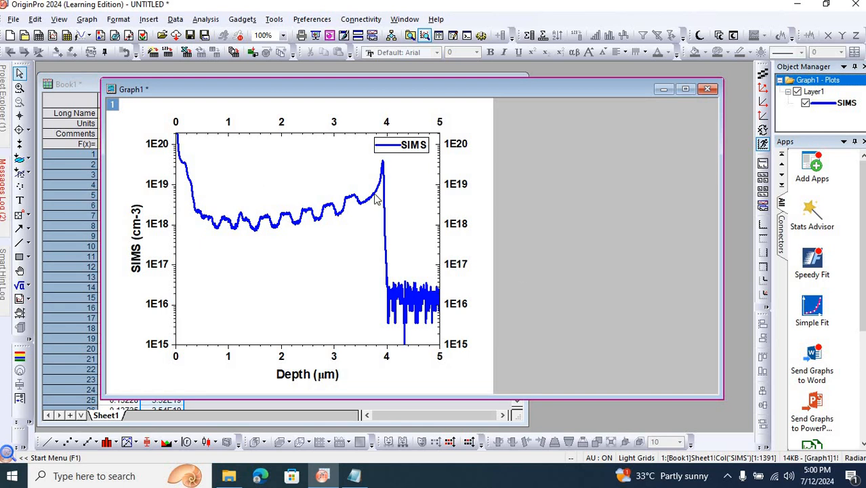
# Step: Export the SIMS graph as a 600 DPI PNG named 222_SIMS into the "1_IV plot, fitting equation and semilog plots" folder
pyautogui.click(13, 19)
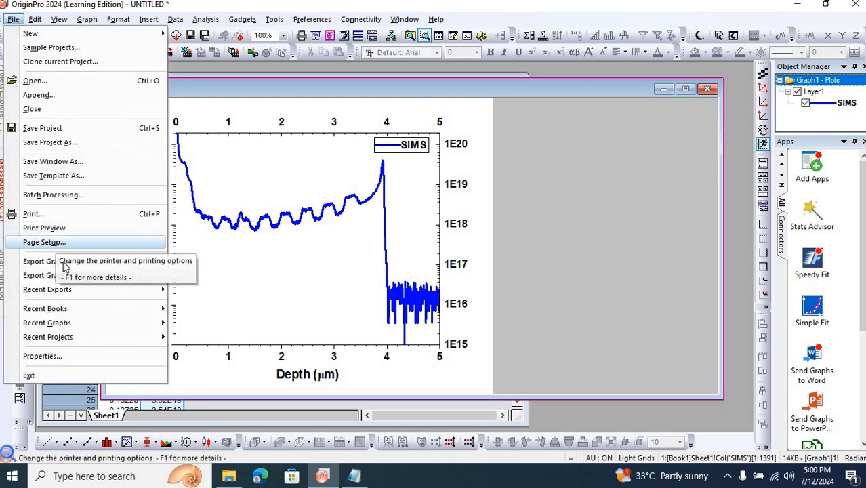
pyautogui.moveTo(107, 261)
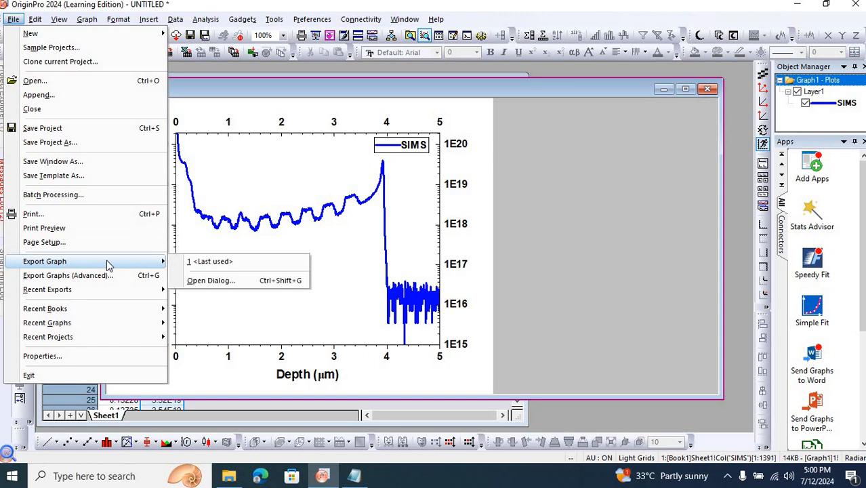
pyautogui.click(224, 287)
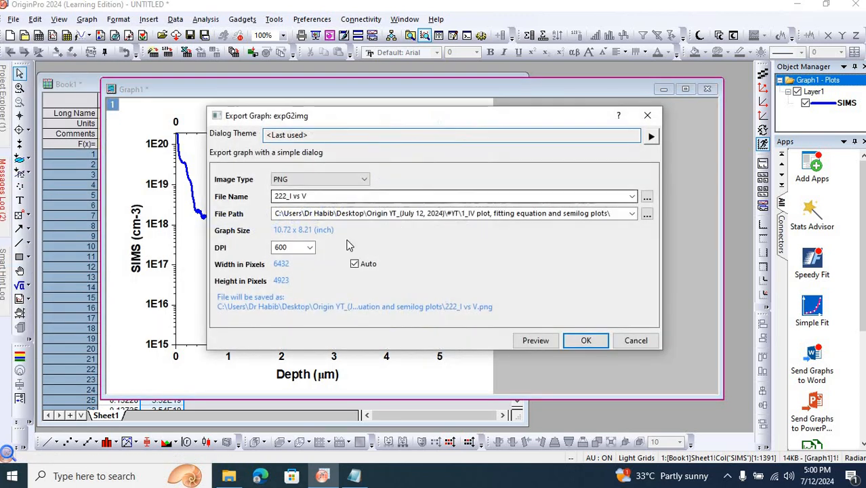
pyautogui.click(311, 248)
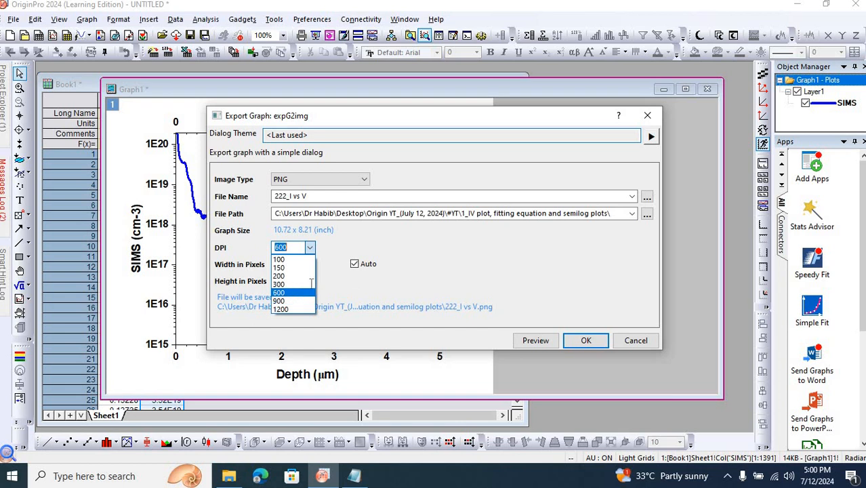
pyautogui.click(293, 292)
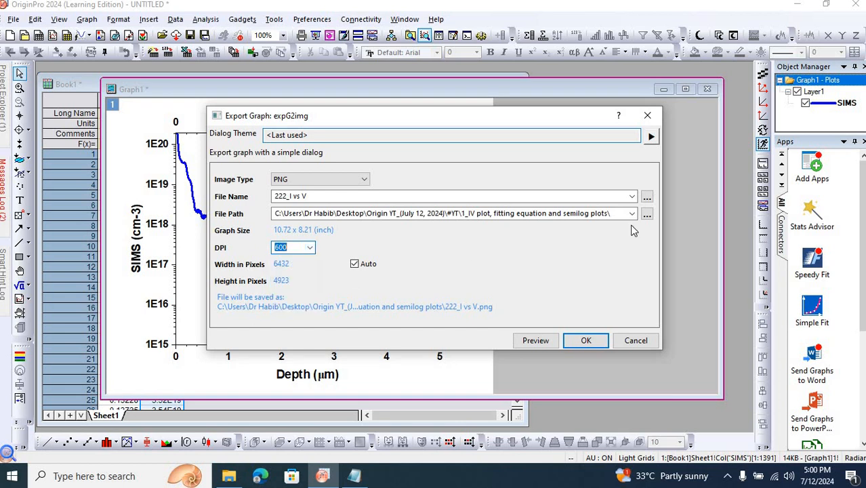
pyautogui.click(324, 196)
pyautogui.click(318, 197)
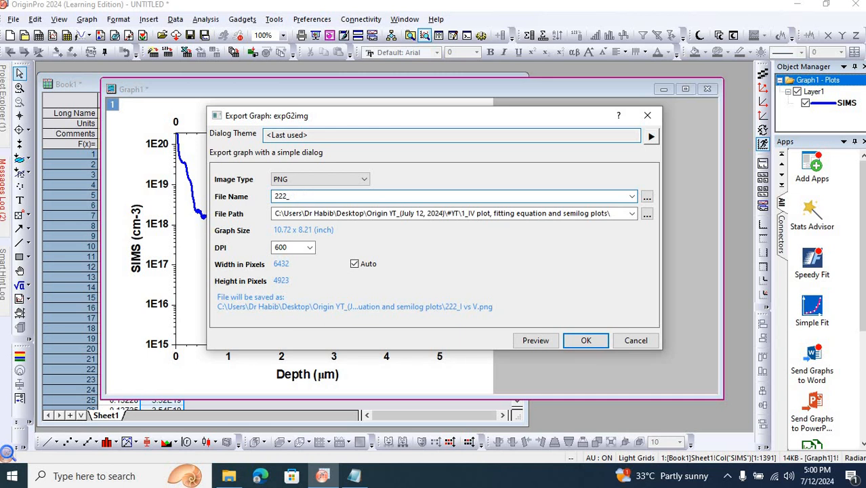
pyautogui.click(647, 213)
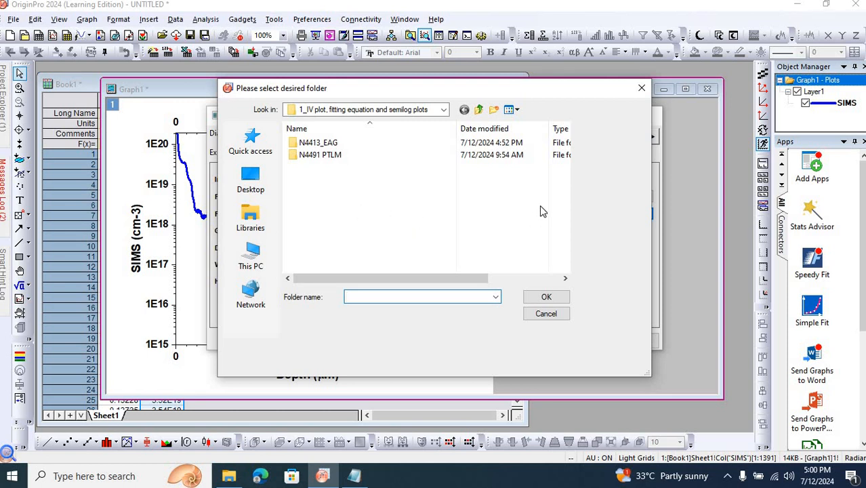
pyautogui.click(547, 297)
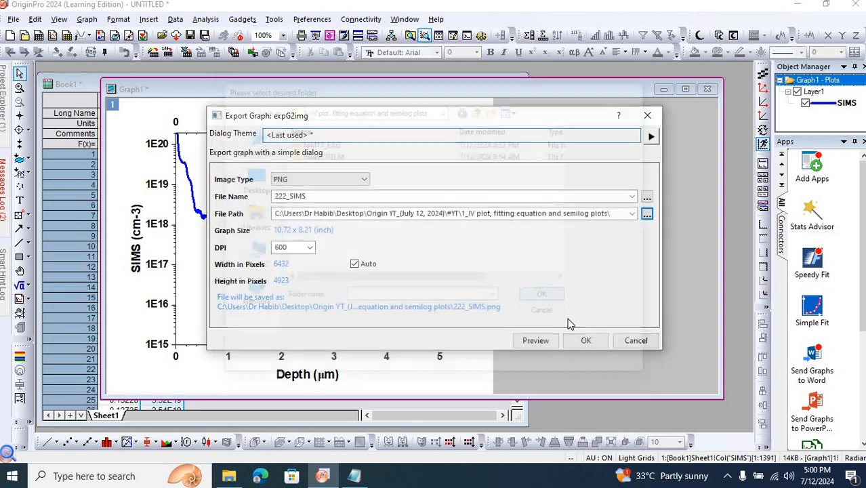
pyautogui.click(581, 340)
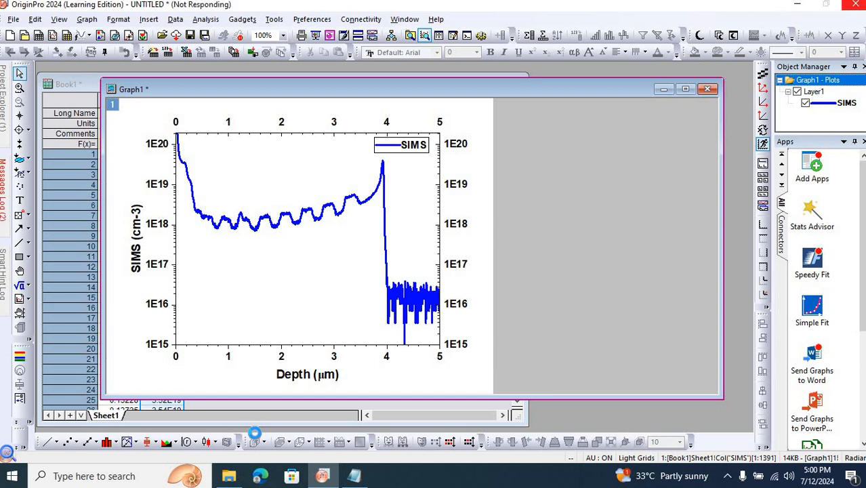
# Step: Switch to File Explorer and view the exported 222_SIMS image in the "1_IV plot, fitting equation and semilog plots" folder, then close it
pyautogui.click(229, 475)
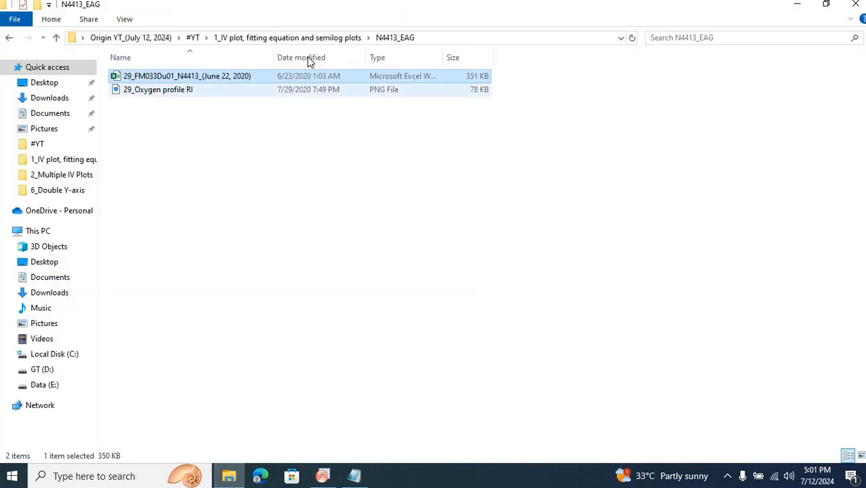
pyautogui.click(279, 38)
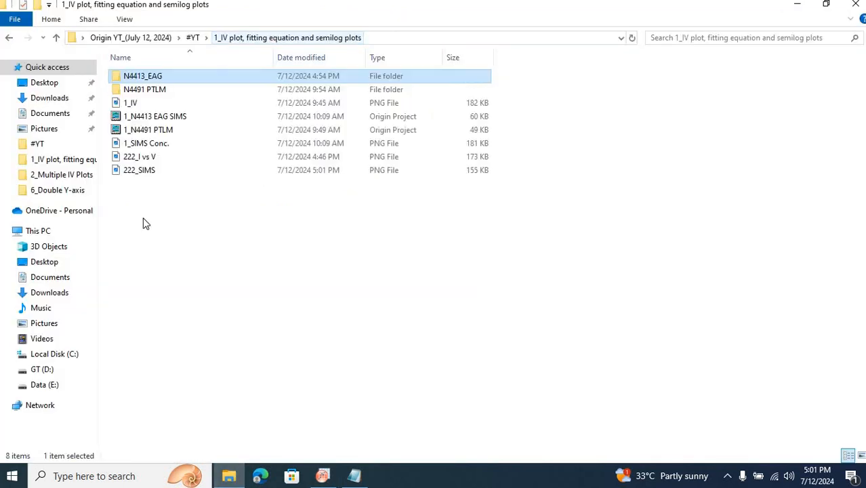
pyautogui.doubleClick(149, 174)
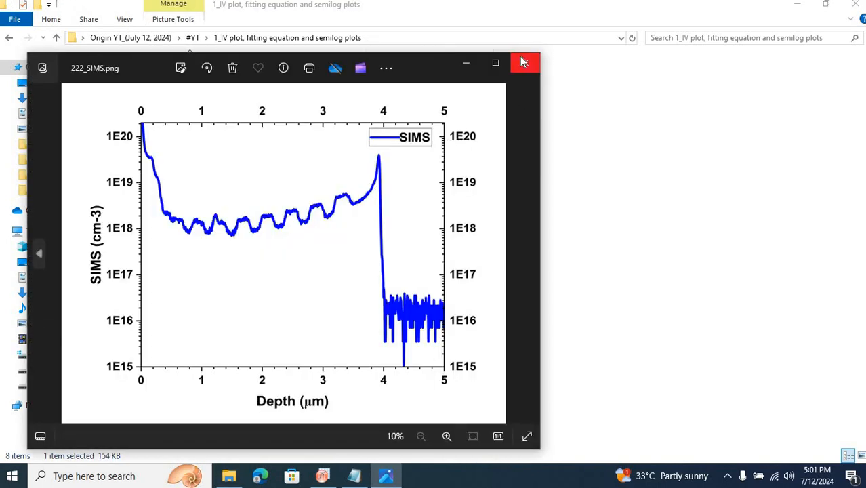
pyautogui.click(524, 62)
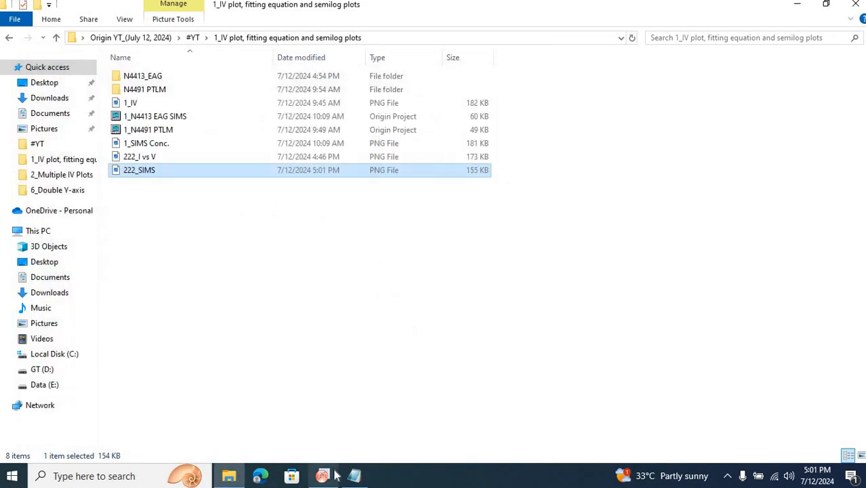
# Step: Switch back to OriginPro, save the project as SIMS in the 7_Equation folder, and delete Graph1
pyautogui.click(330, 476)
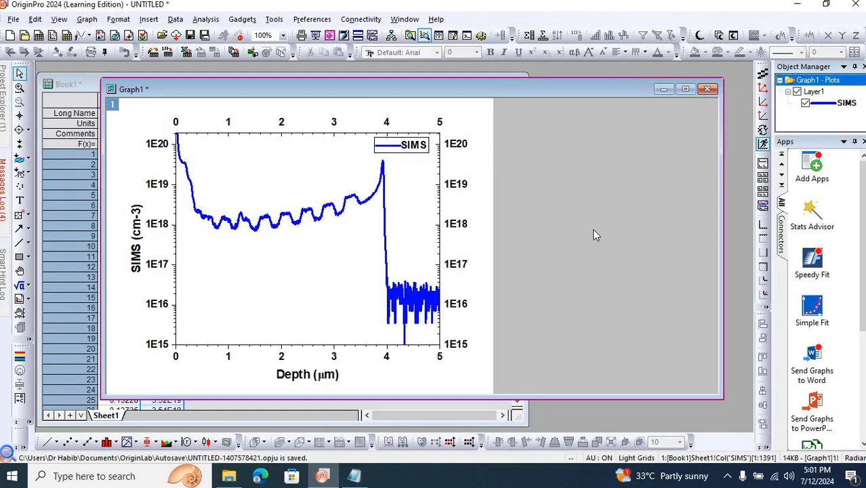
pyautogui.hotkey('ctrl', 's')
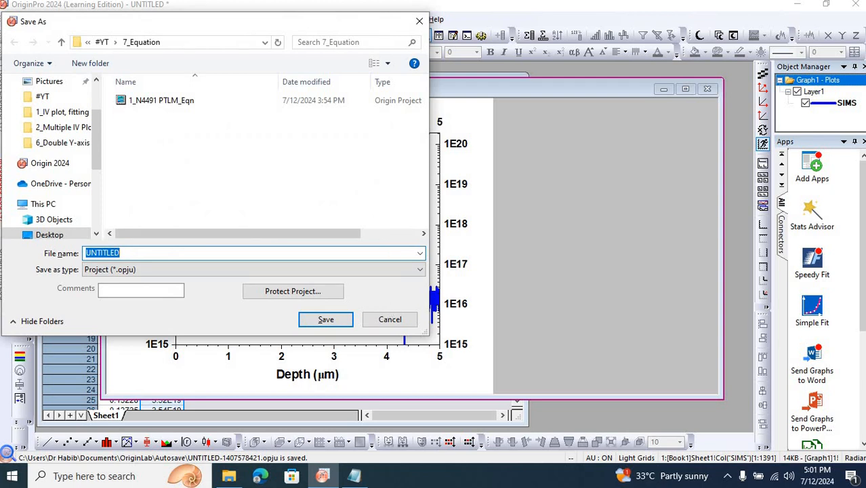
pyautogui.write('SIMS')
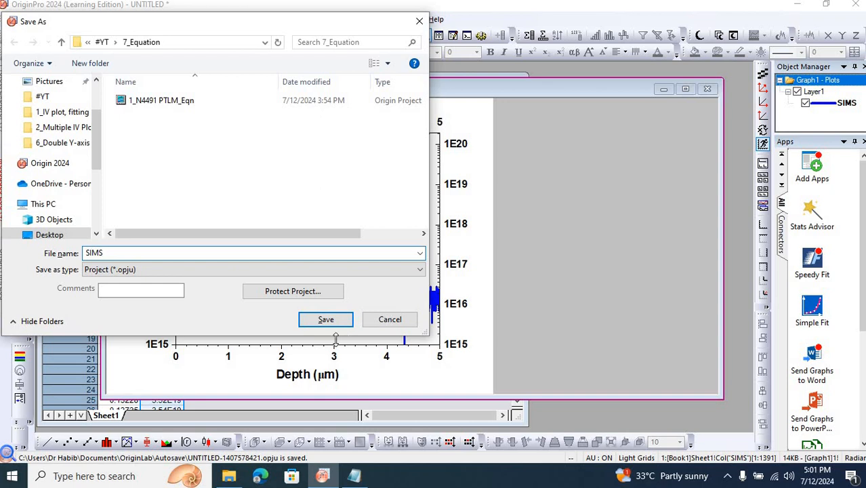
pyautogui.click(326, 320)
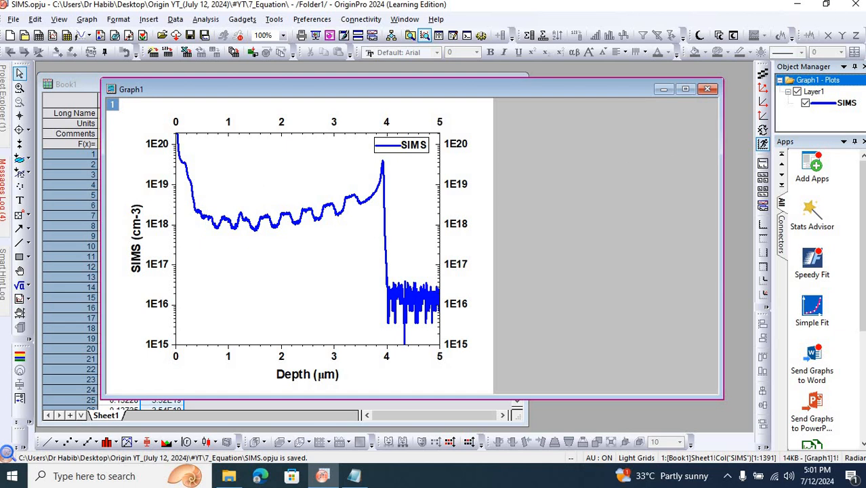
pyautogui.click(707, 90)
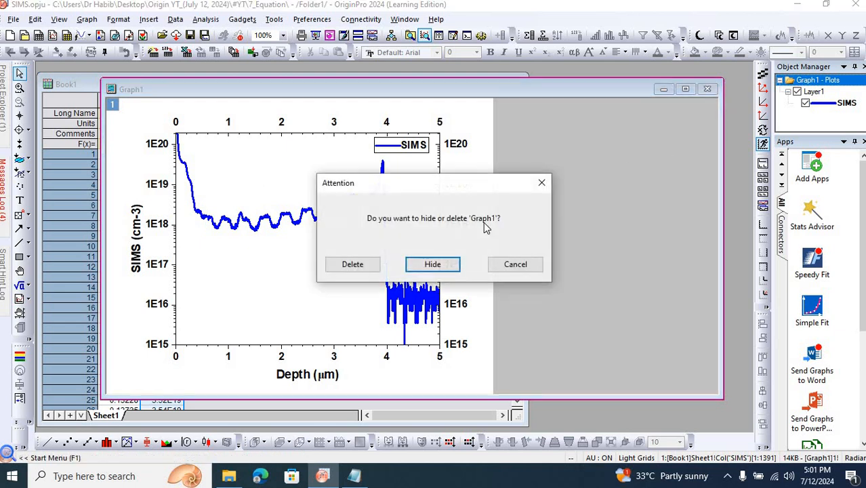
pyautogui.click(352, 264)
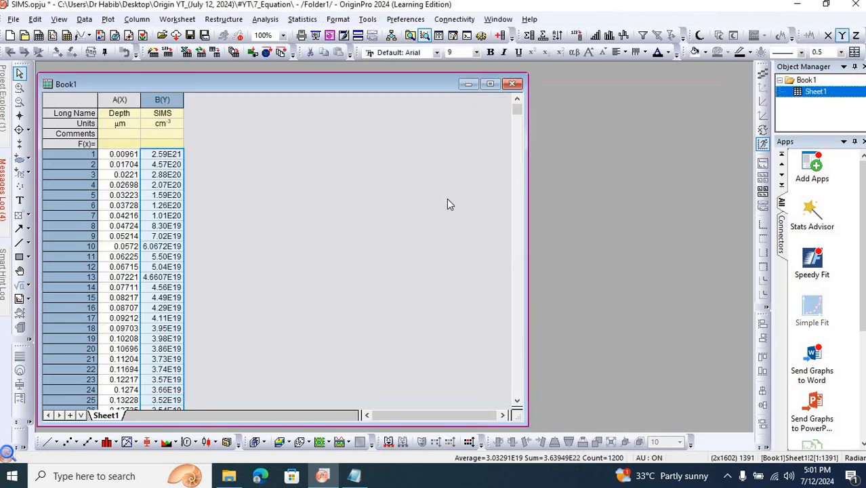
# Step: Switch to File Explorer and open the N4491 PTLM data folder inside 2_Multiple IV Plots under #YT
pyautogui.click(229, 474)
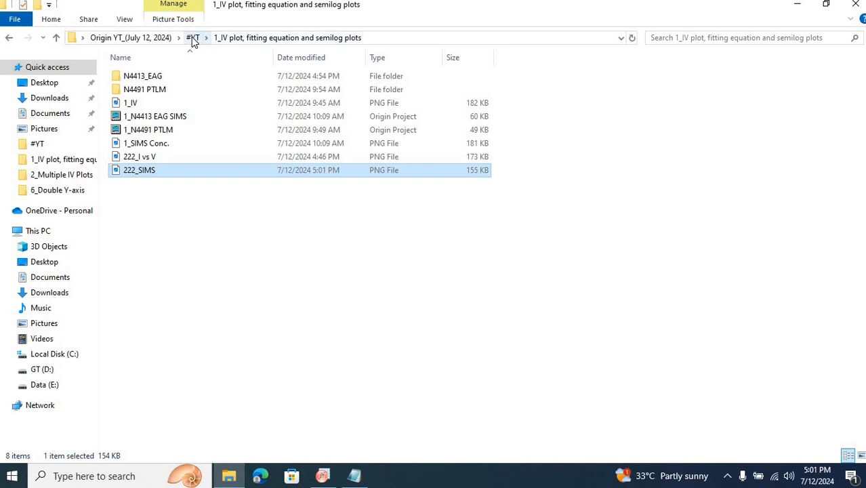
pyautogui.click(192, 37)
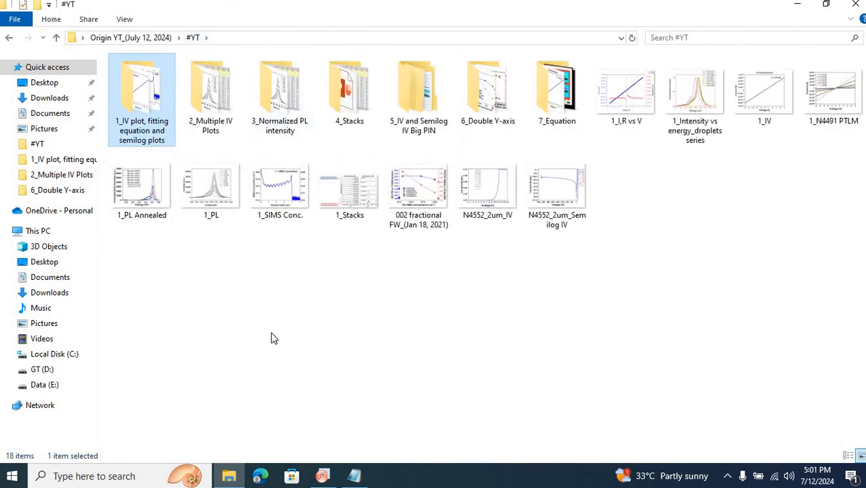
pyautogui.click(268, 193)
pyautogui.click(210, 114)
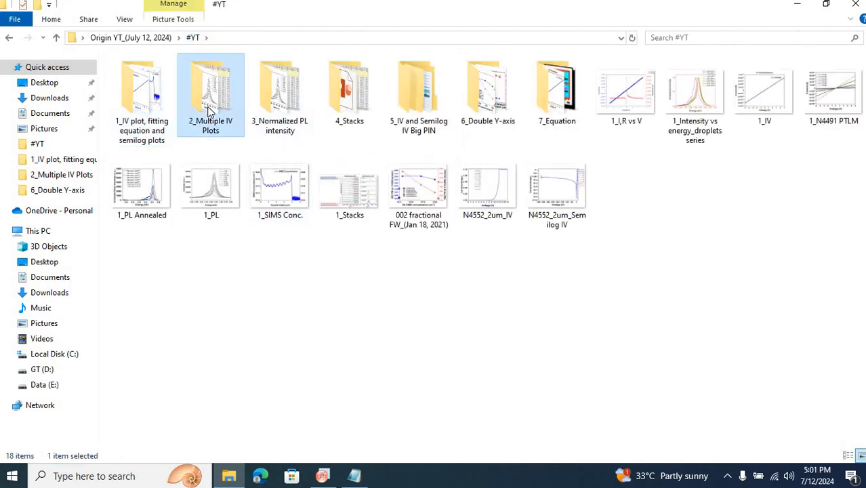
pyautogui.doubleClick(210, 114)
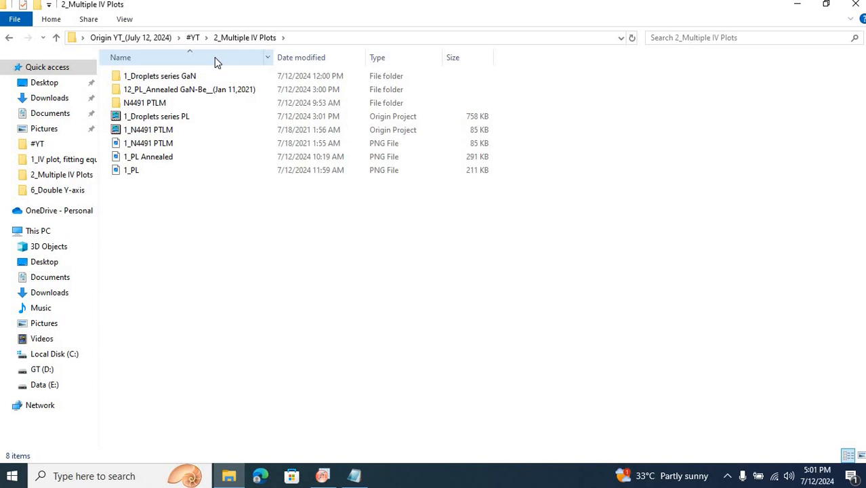
pyautogui.doubleClick(144, 103)
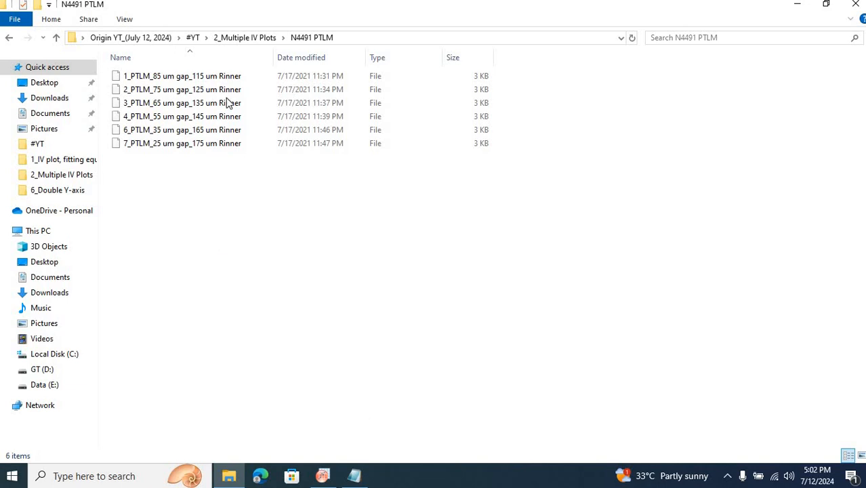
# Step: Return to OriginPro and reposition the Book1 worksheet window in the workspace
pyautogui.click(327, 474)
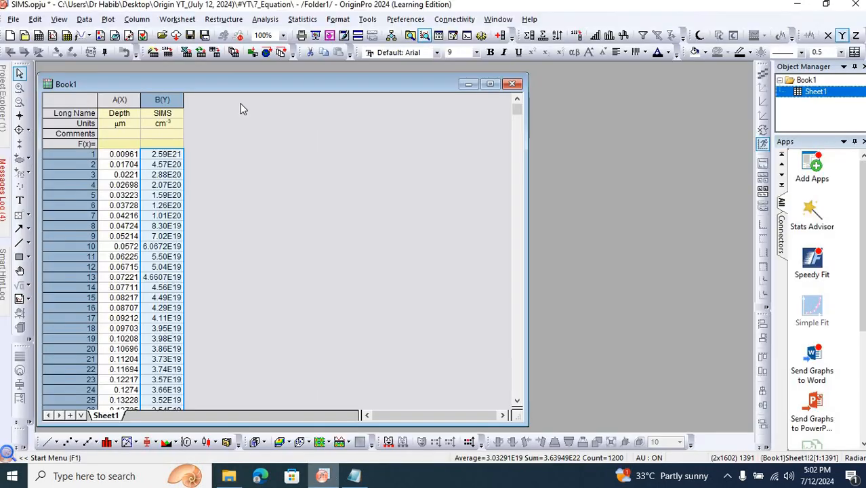
pyautogui.moveTo(263, 80); pyautogui.dragTo(339, 87)
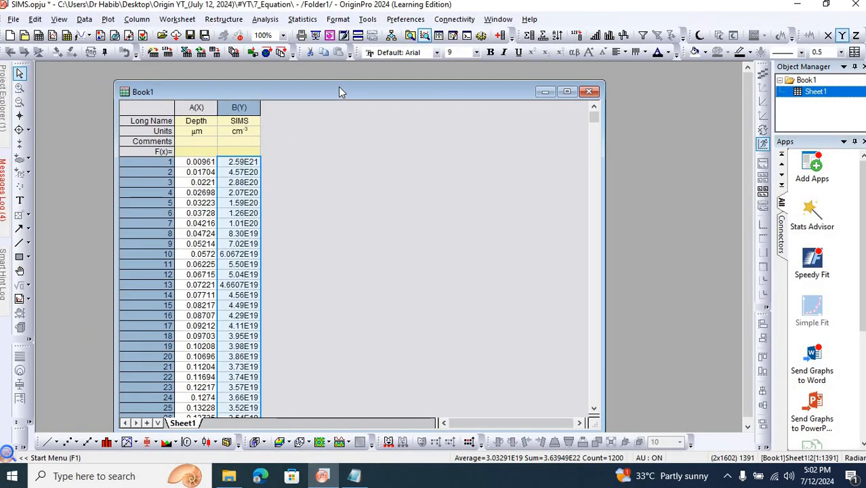
# Step: Clear the existing data from the Depth and SIMS columns of the worksheet
pyautogui.click(202, 108)
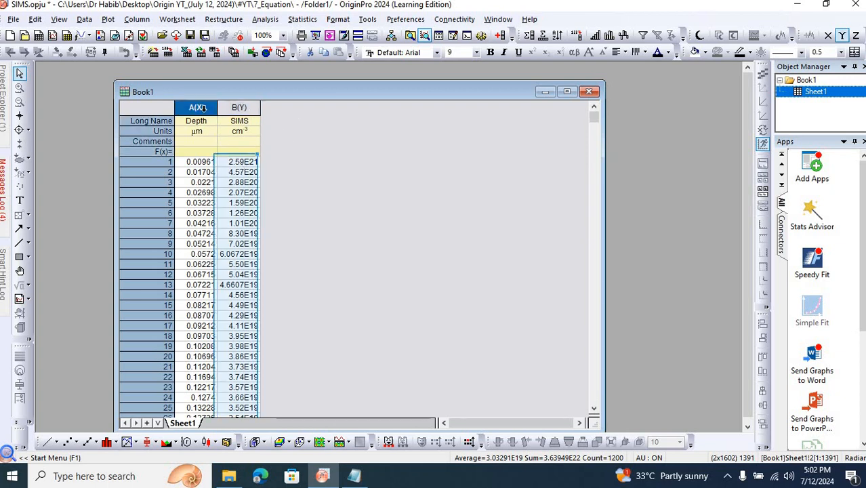
pyautogui.press('Delete')
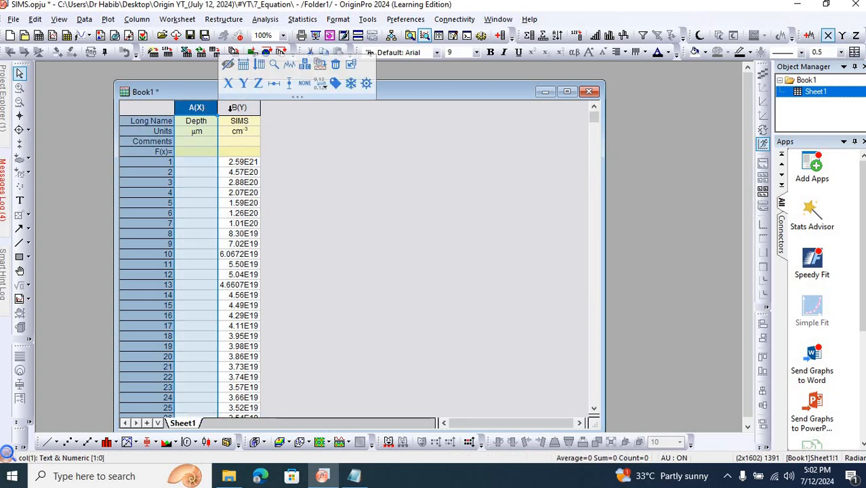
pyautogui.click(231, 109)
pyautogui.press('Delete')
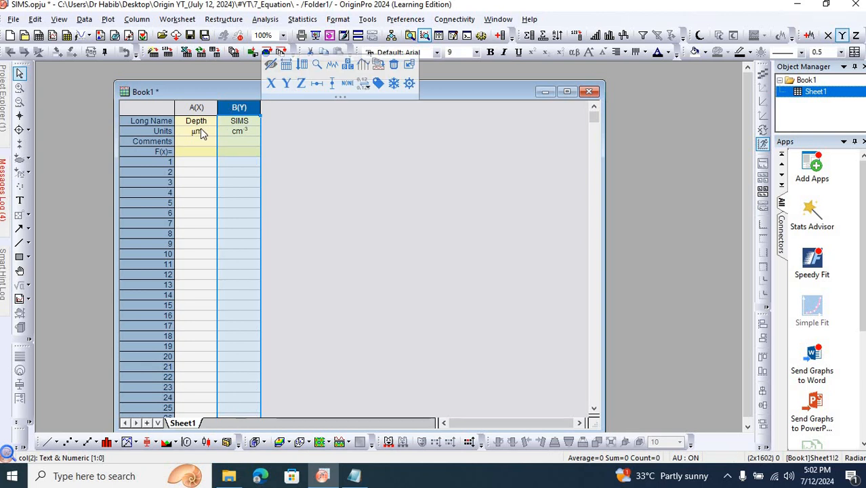
# Step: Set column A's long name to Voltage and its units to V
pyautogui.click(202, 123)
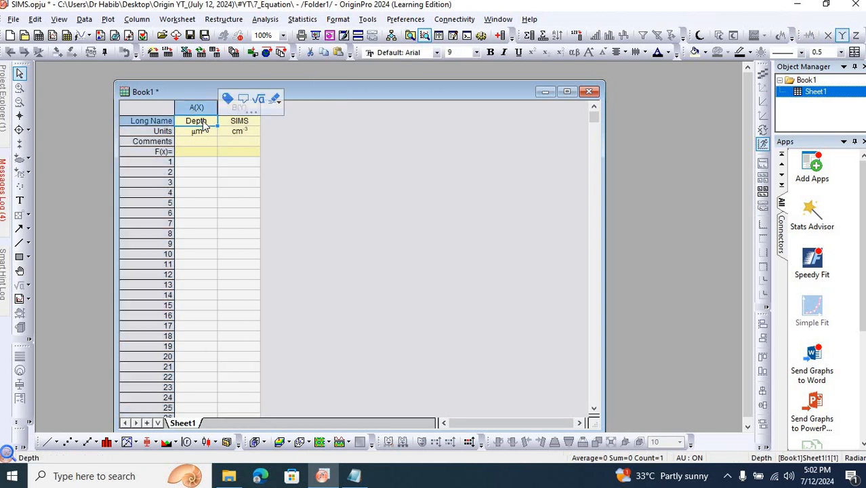
pyautogui.write('Voltage')
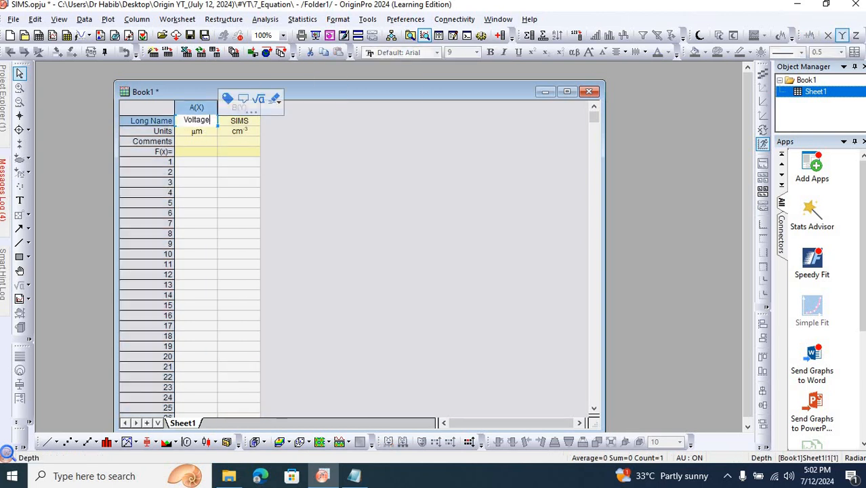
pyautogui.press('Tab')
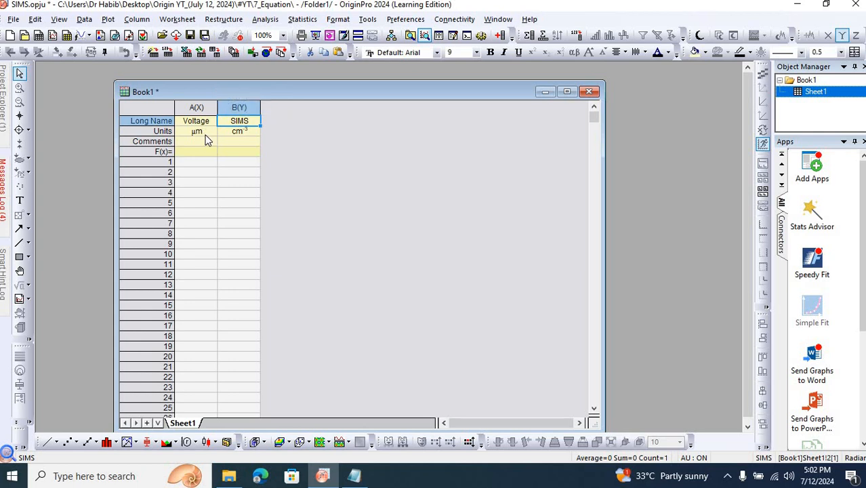
pyautogui.click(206, 135)
pyautogui.write('V')
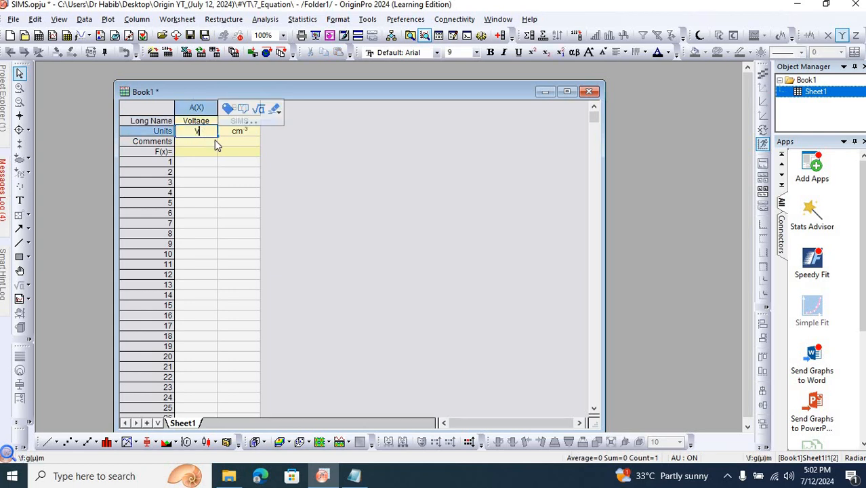
# Step: Set column B's long name to Current and its units to Amps
pyautogui.click(241, 123)
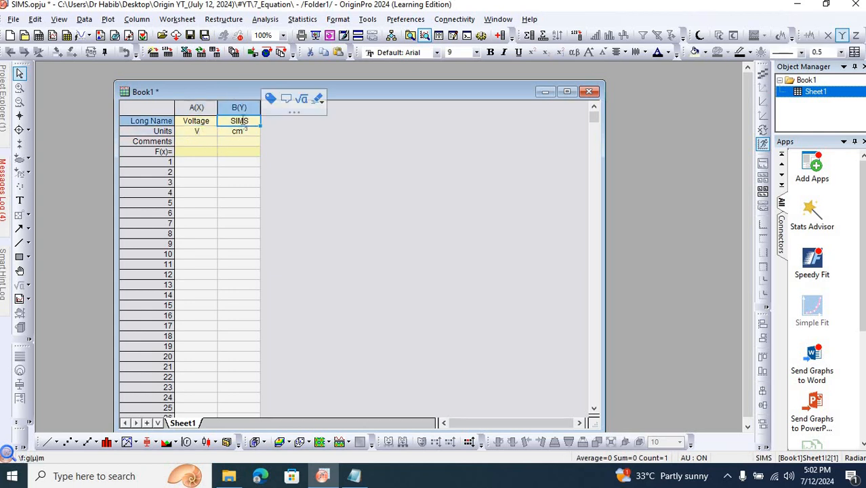
pyautogui.write('Current')
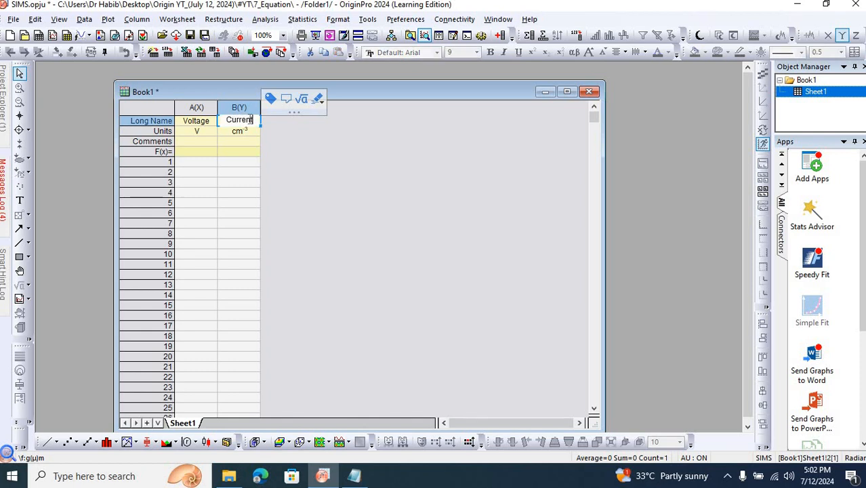
pyautogui.click(243, 136)
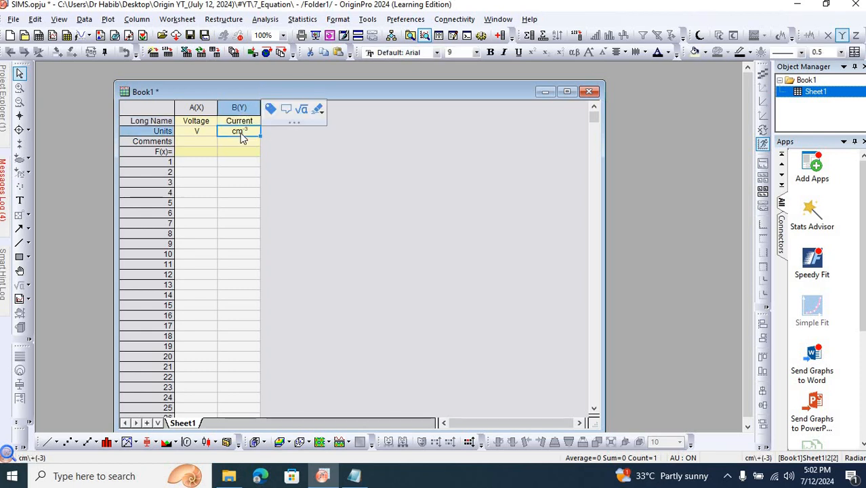
pyautogui.write('Amps')
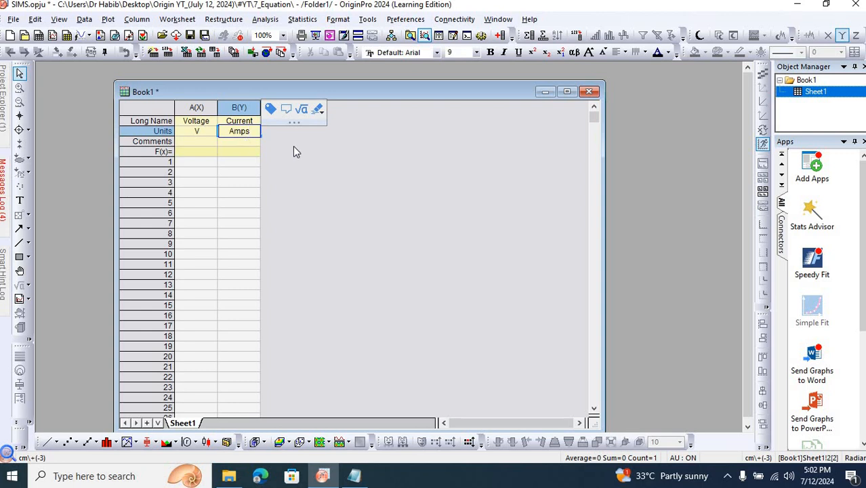
pyautogui.click(331, 163)
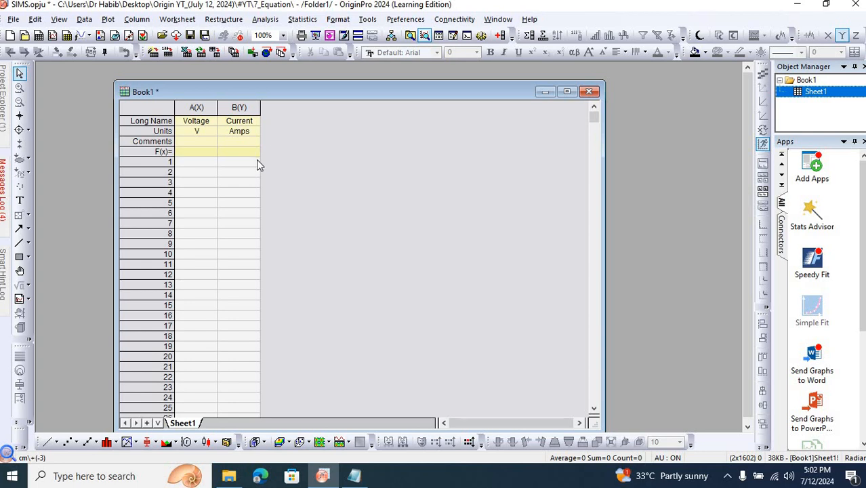
# Step: Switch to File Explorer, open the file 1_PTLM_85 um gap_115 um Rinner in Notepad, and copy all its data
pyautogui.hotkey('alt', 'Tab')
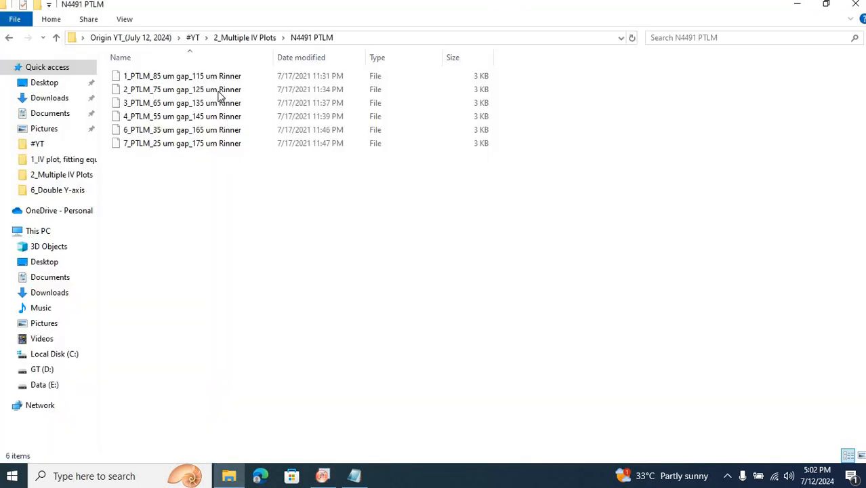
pyautogui.doubleClick(222, 80)
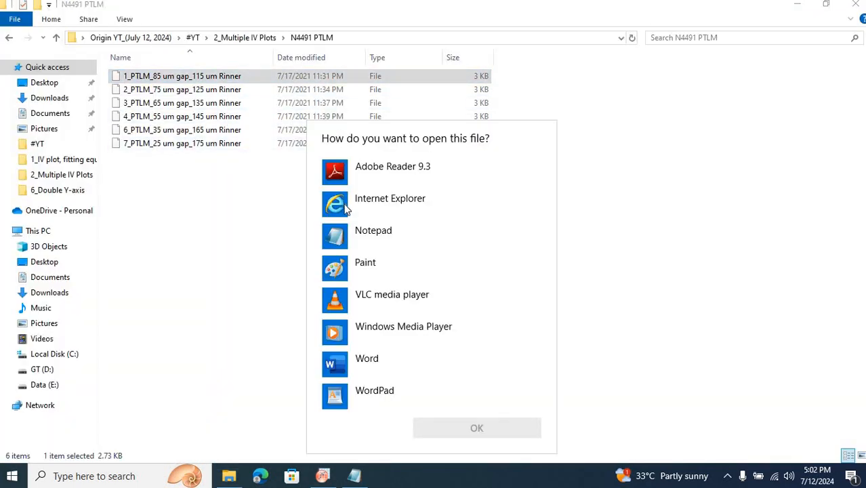
pyautogui.click(352, 232)
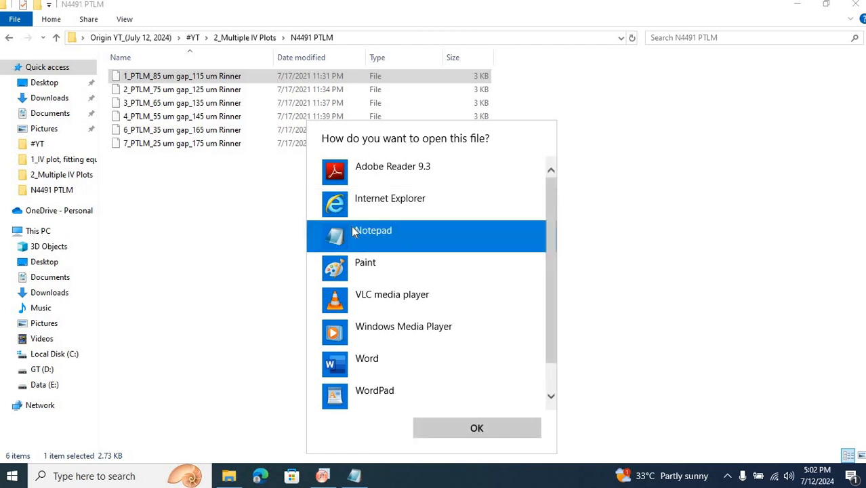
pyautogui.click(477, 428)
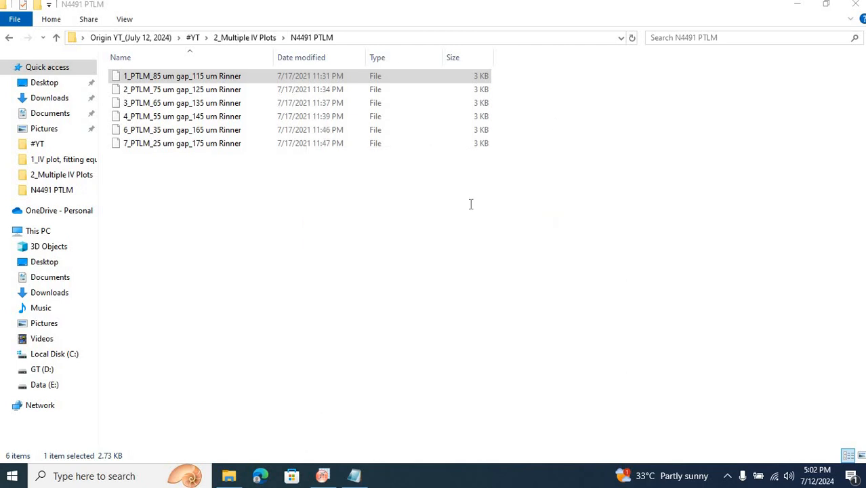
pyautogui.hotkey('ctrl', 'a')
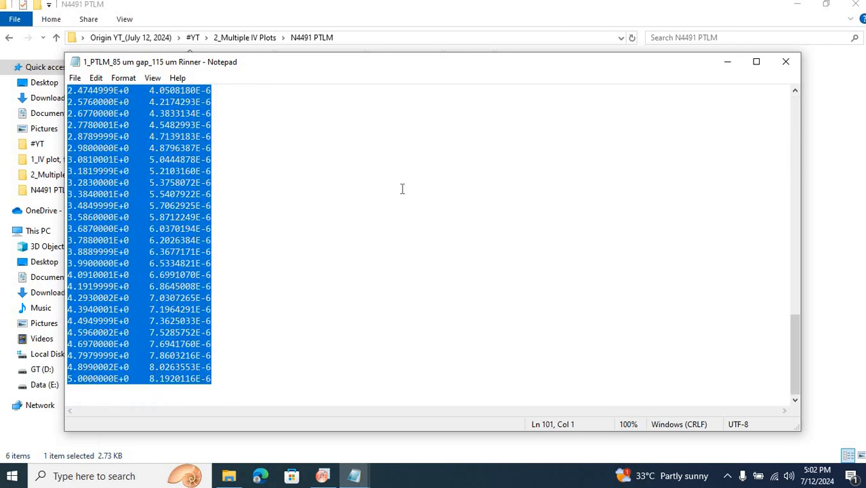
# Step: Back in OriginPro, paste the copied 85 um gap data into the worksheet starting at row 1 of the Voltage column
pyautogui.click(323, 475)
pyautogui.click(193, 163)
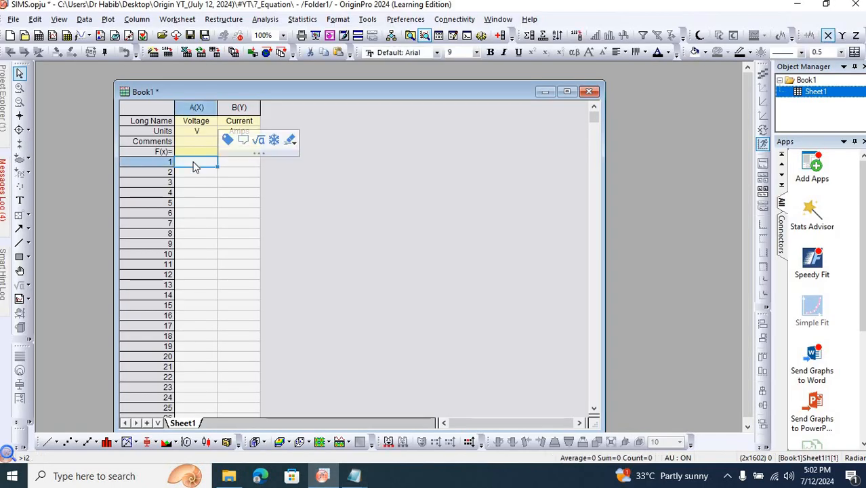
pyautogui.hotkey('ctrl', 'v')
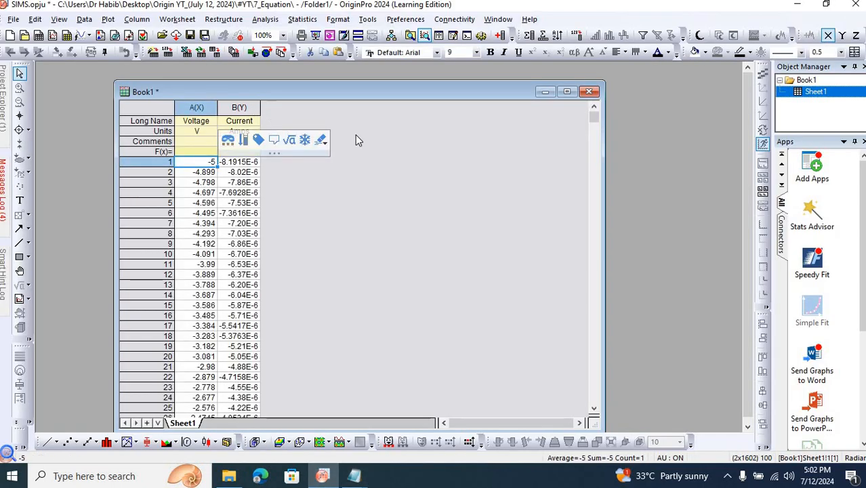
pyautogui.click(331, 136)
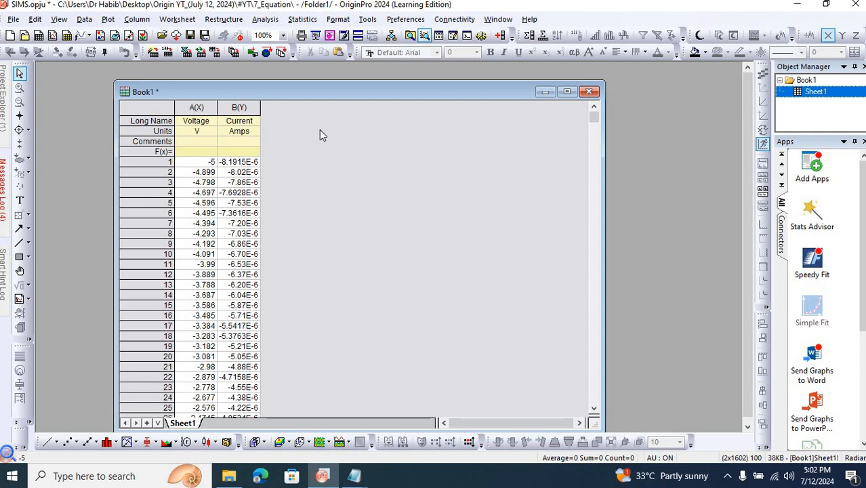
pyautogui.rightClick(243, 107)
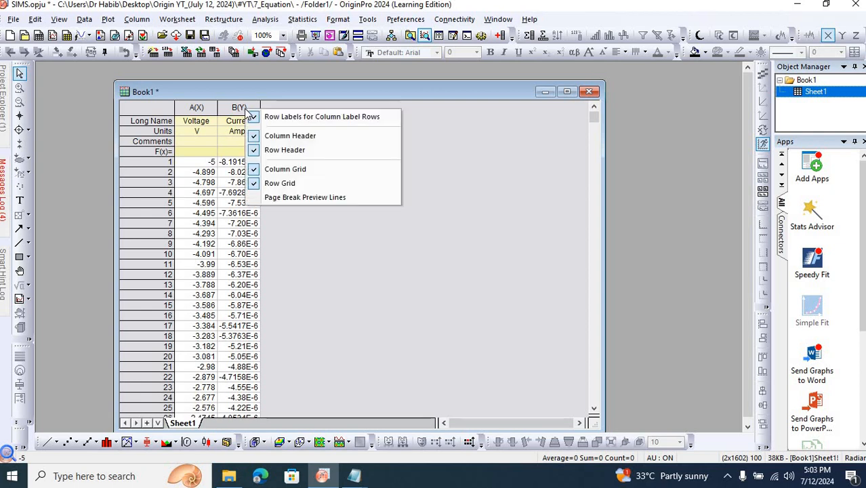
pyautogui.click(226, 105)
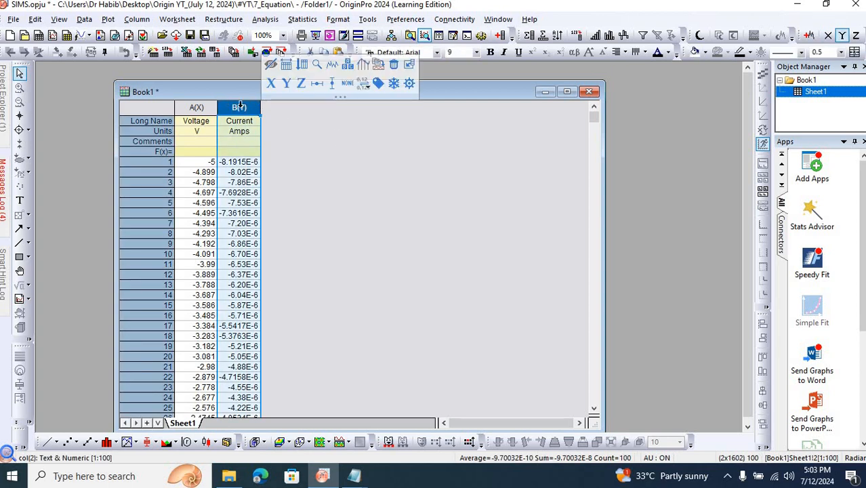
pyautogui.click(290, 122)
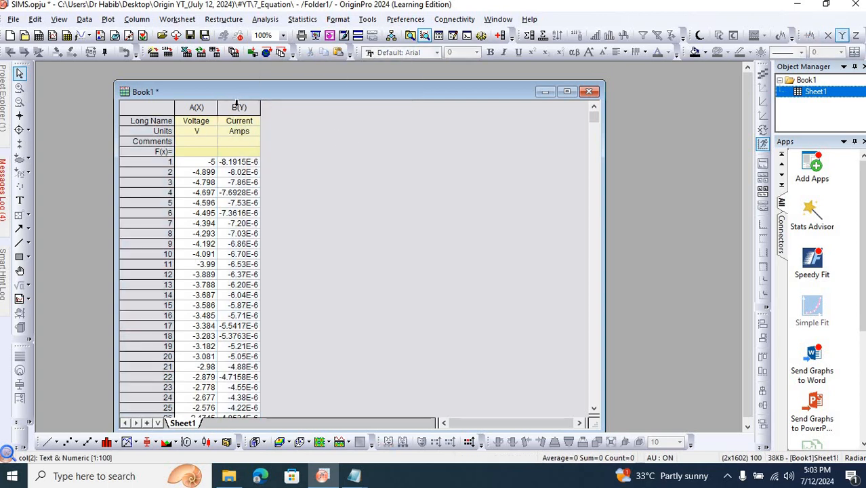
# Step: Add 10 new columns to the end of the worksheet and widen the Book1 window to show columns through L
pyautogui.click(236, 106)
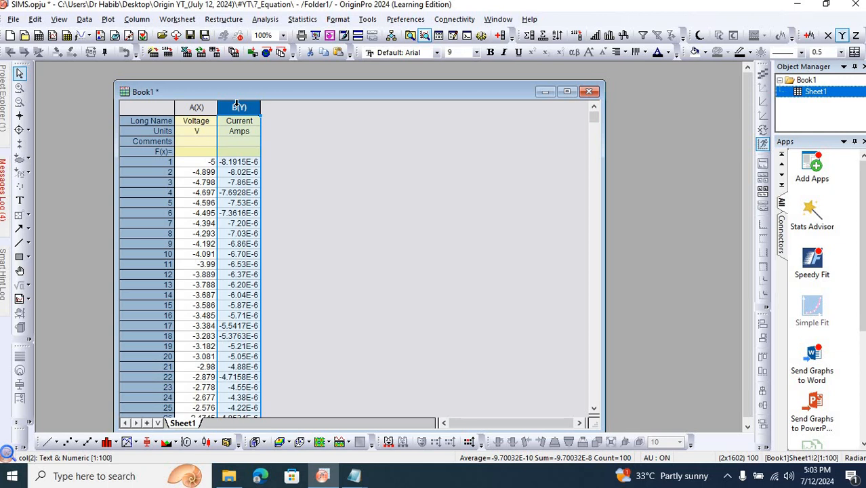
pyautogui.hotkey('ctrl', 'd')
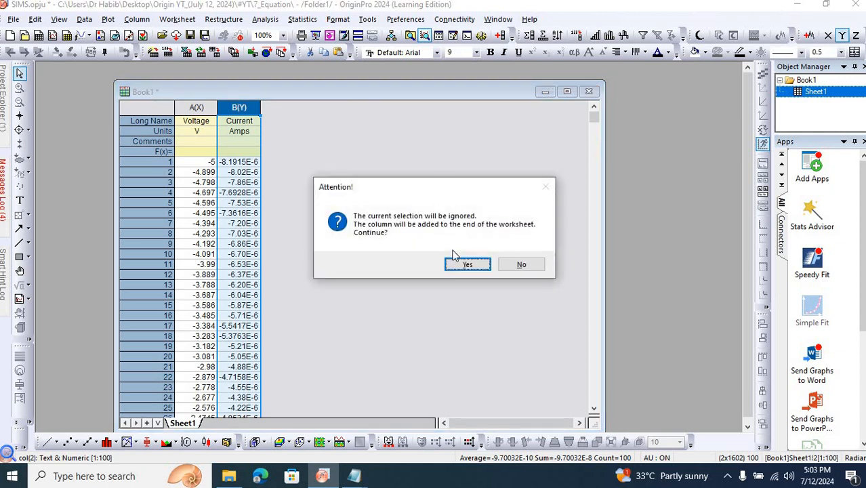
pyautogui.click(475, 267)
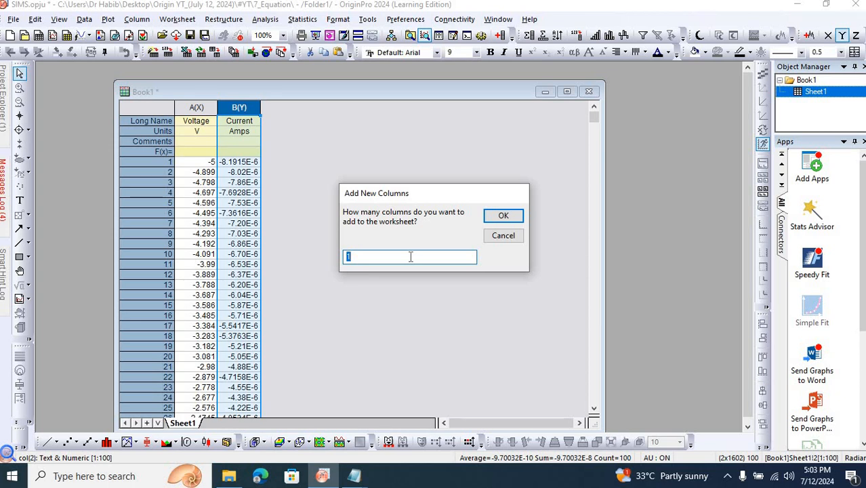
pyautogui.write('10')
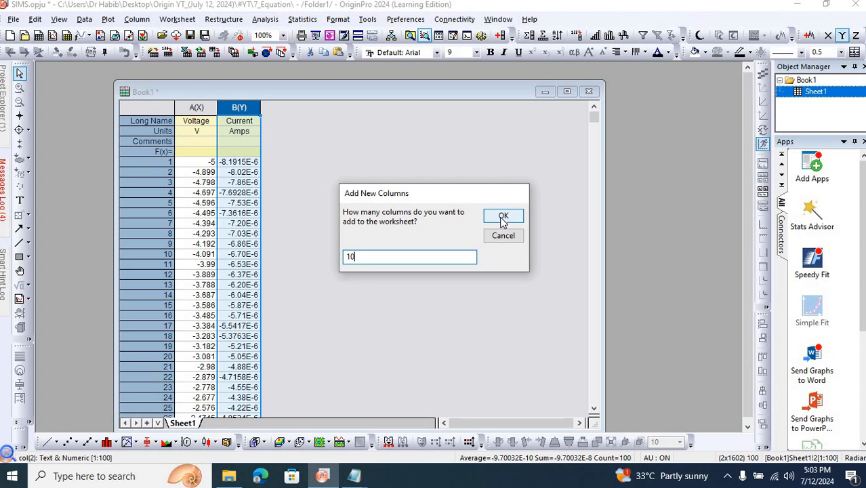
pyautogui.click(503, 216)
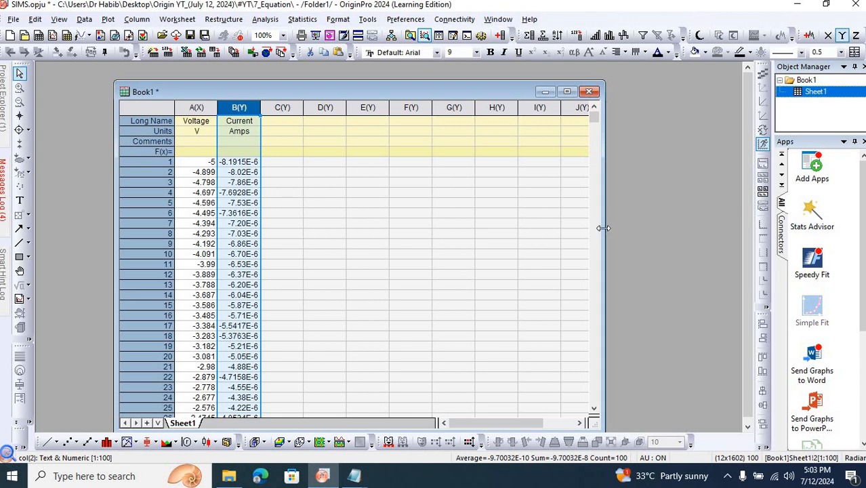
pyautogui.moveTo(603, 228); pyautogui.dragTo(707, 227)
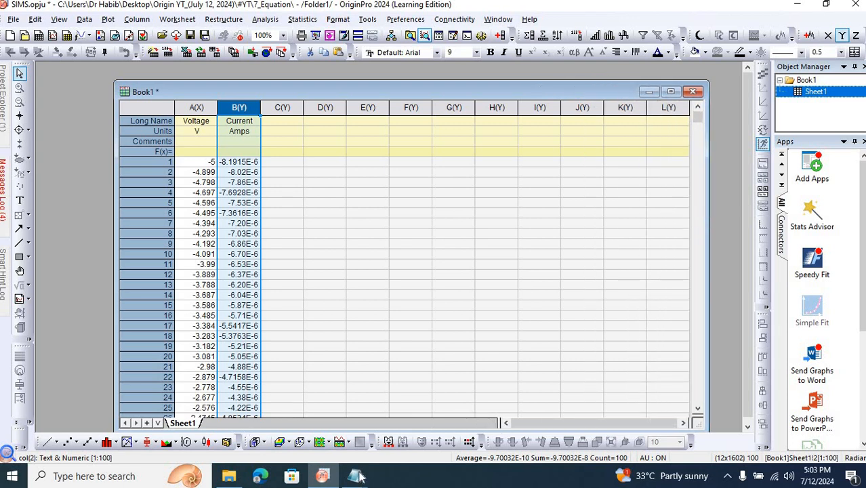
# Step: Switch to File Explorer, open 2_PTLM_75 um gap_125 um Rinner in Notepad, copy all its data, and minimize the file
pyautogui.click(236, 477)
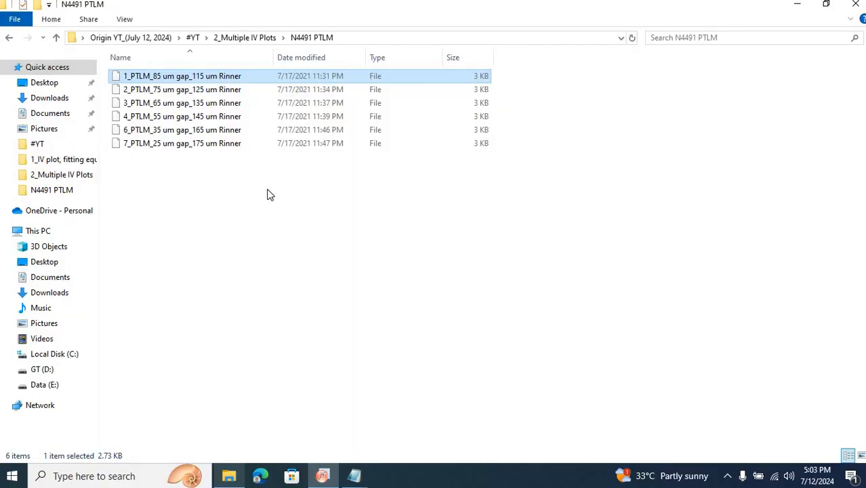
pyautogui.click(180, 90)
pyautogui.press('Return')
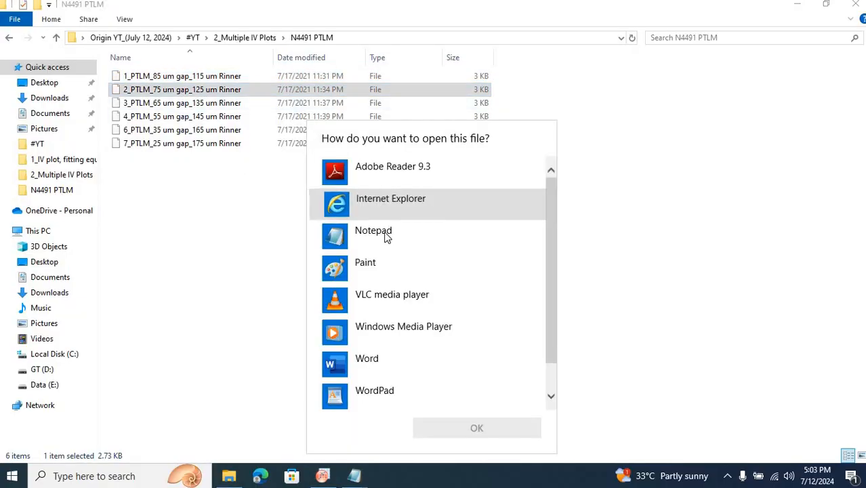
pyautogui.doubleClick(392, 233)
pyautogui.hotkey('ctrl', 'a')
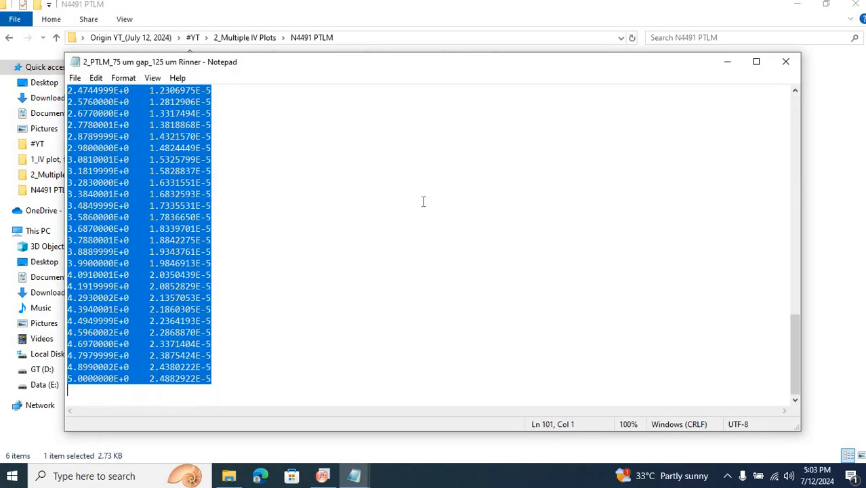
pyautogui.click(728, 62)
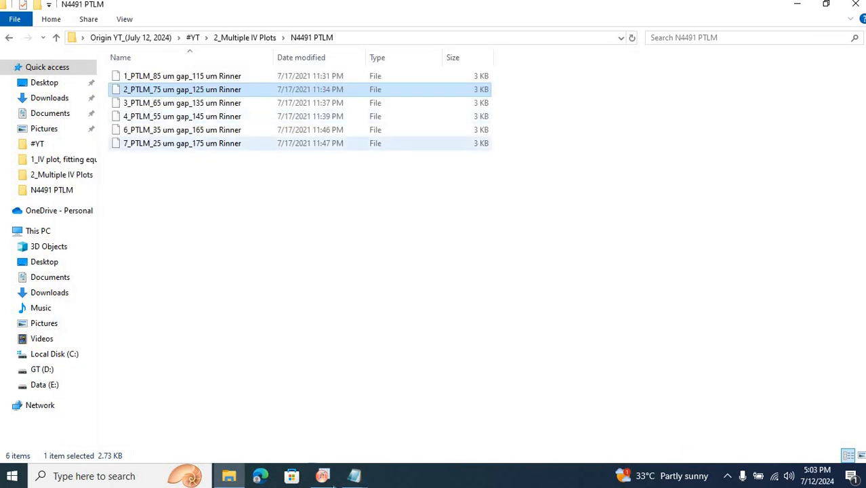
# Step: Back in OriginPro, paste the copied 75 um gap data into the worksheet starting at row 1 of column C
pyautogui.click(323, 476)
pyautogui.click(276, 164)
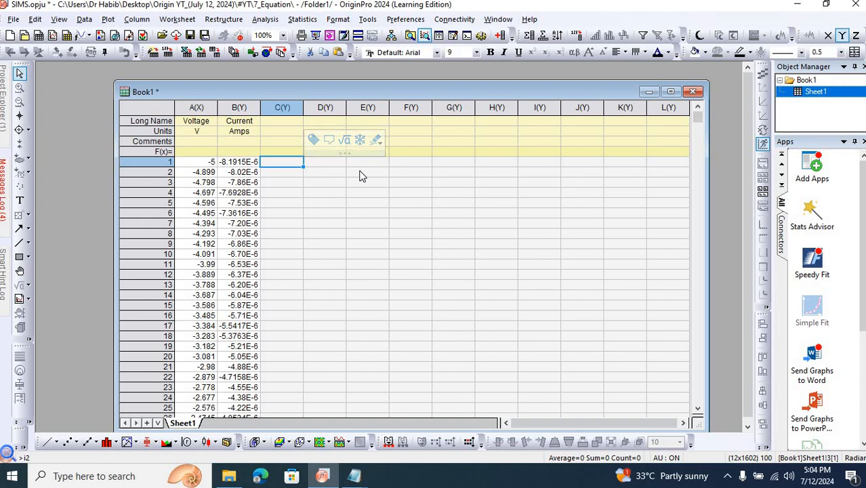
pyautogui.hotkey('ctrl', 'v')
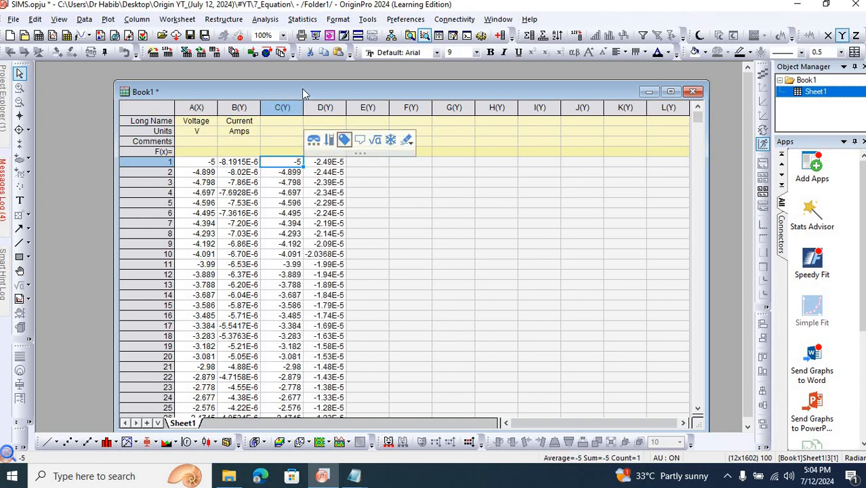
# Step: Set column C, the 75 um gap voltage data, as an X column
pyautogui.click(288, 107)
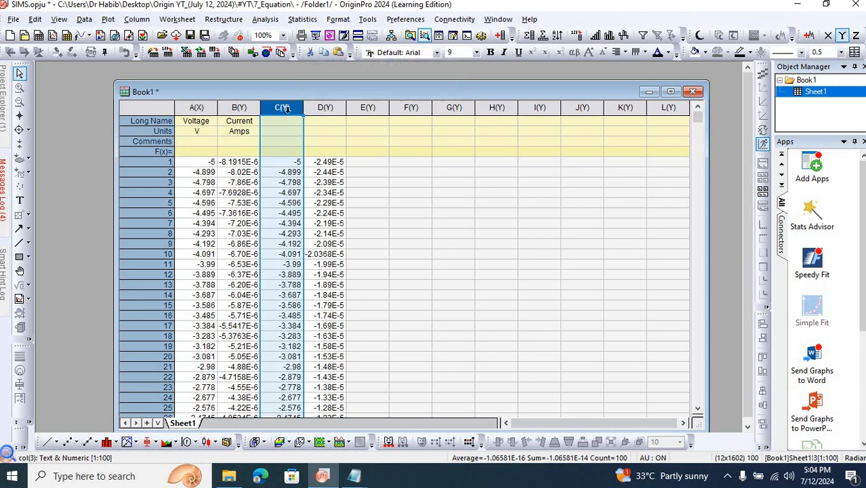
pyautogui.click(829, 37)
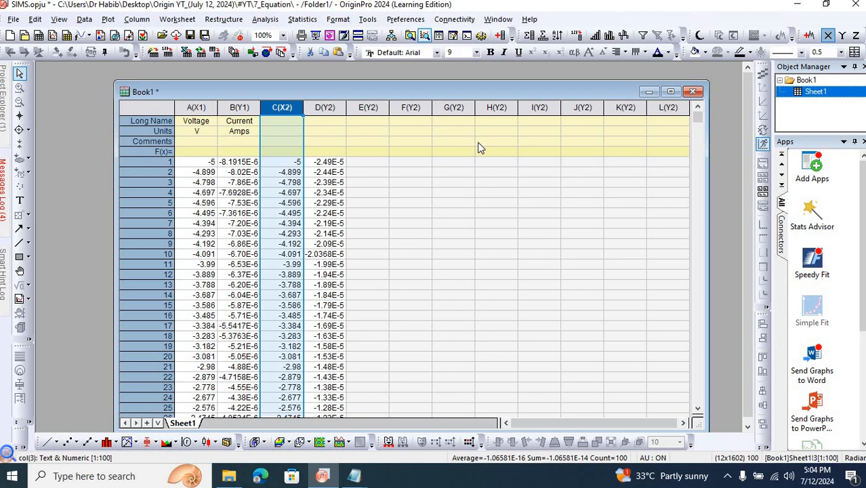
pyautogui.click(331, 109)
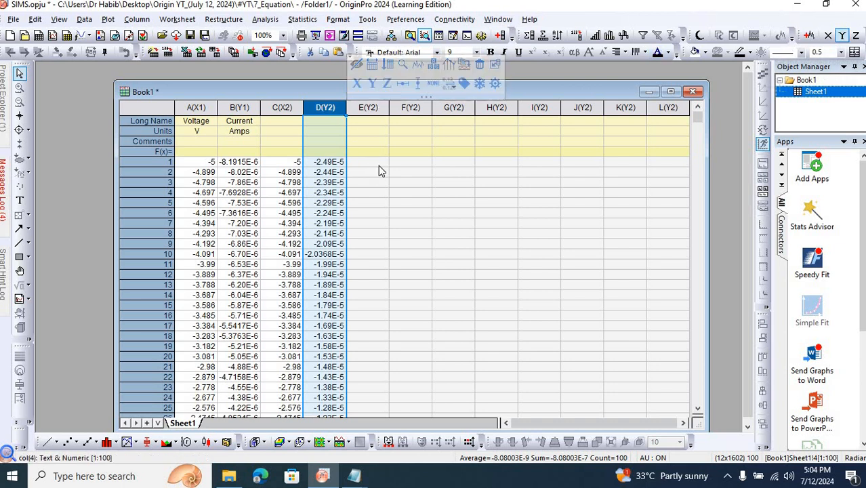
# Step: Switch to File Explorer, open 3_PTLM_65 um gap_135 um Rinner in Notepad, copy all its data, and leave the file
pyautogui.hotkey('alt', 'Tab')
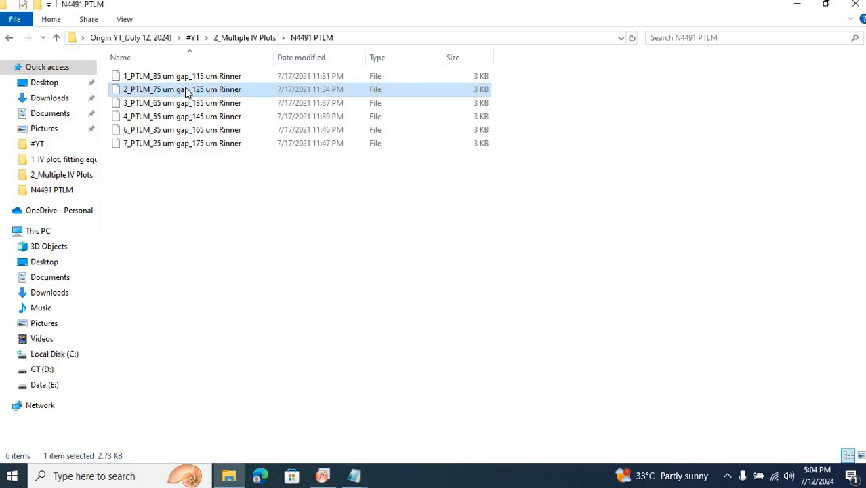
pyautogui.doubleClick(172, 104)
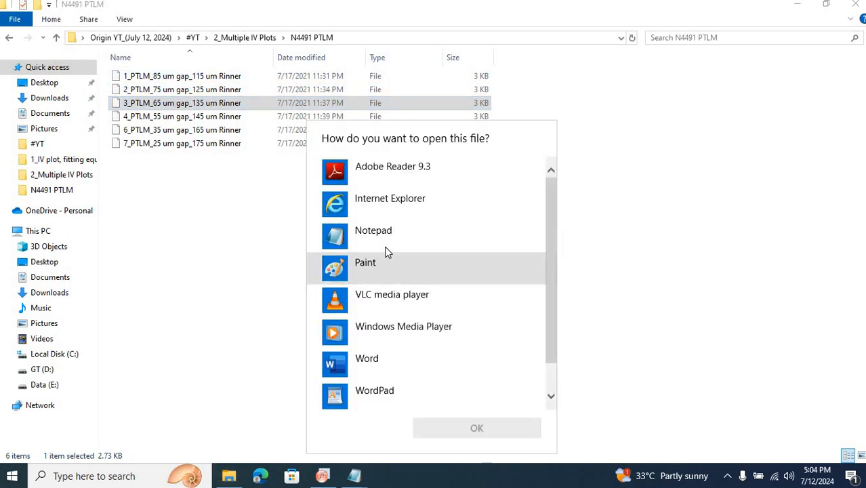
pyautogui.doubleClick(386, 244)
pyautogui.hotkey('ctrl', 'a')
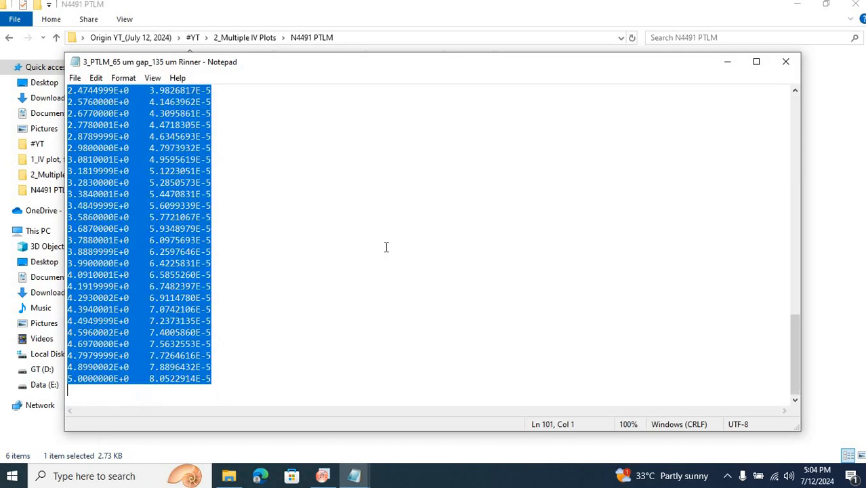
pyautogui.hotkey('alt', 'Tab')
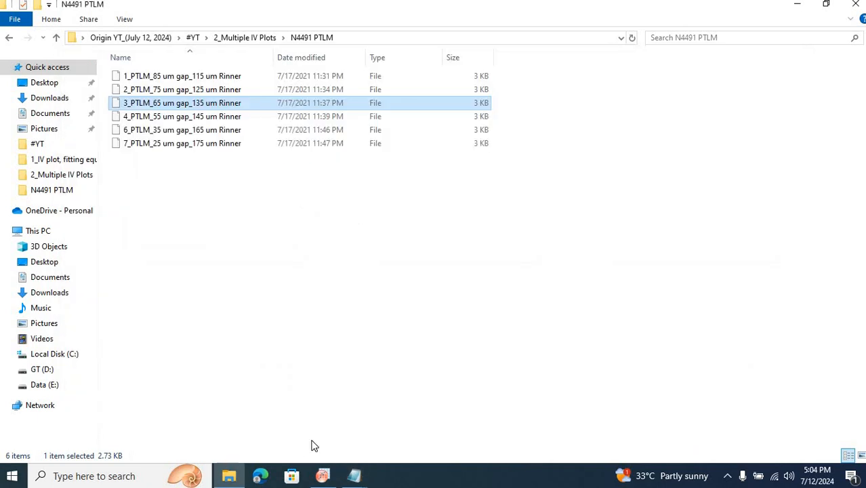
# Step: Back in OriginPro, paste the copied 65 um gap data into the worksheet starting at row 1 of column E
pyautogui.click(322, 476)
pyautogui.click(383, 163)
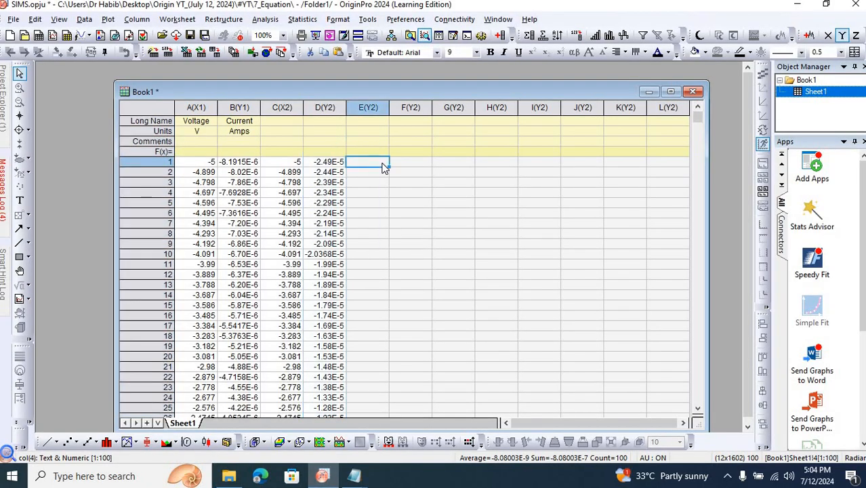
pyautogui.hotkey('ctrl', 'v')
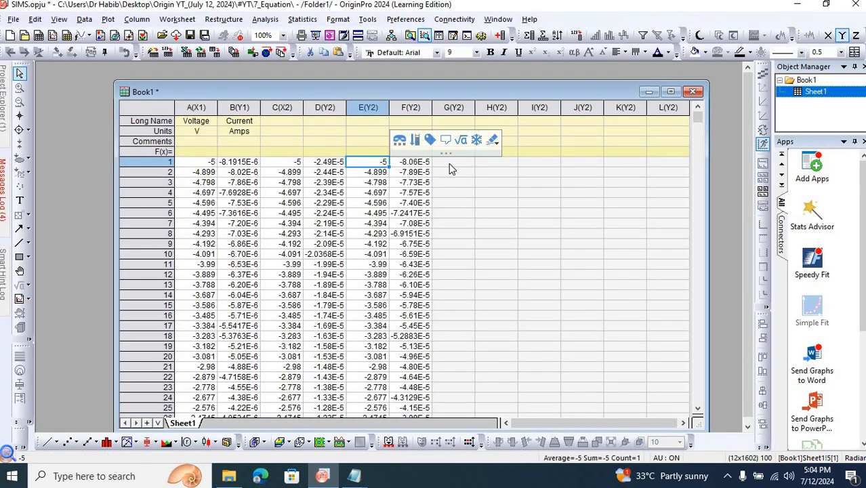
# Step: Copy all data from 4_PTLM_55 um gap_145 um Rinner using Notepad and paste it into the OriginPro worksheet starting at row 1 of column G
pyautogui.click(448, 163)
pyautogui.hotkey('alt', 'Tab')
pyautogui.doubleClick(154, 117)
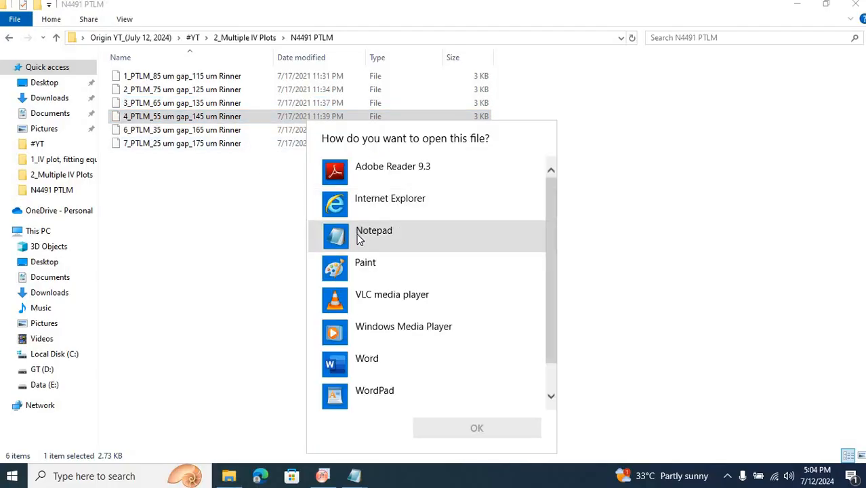
pyautogui.click(385, 238)
pyautogui.doubleClick(385, 238)
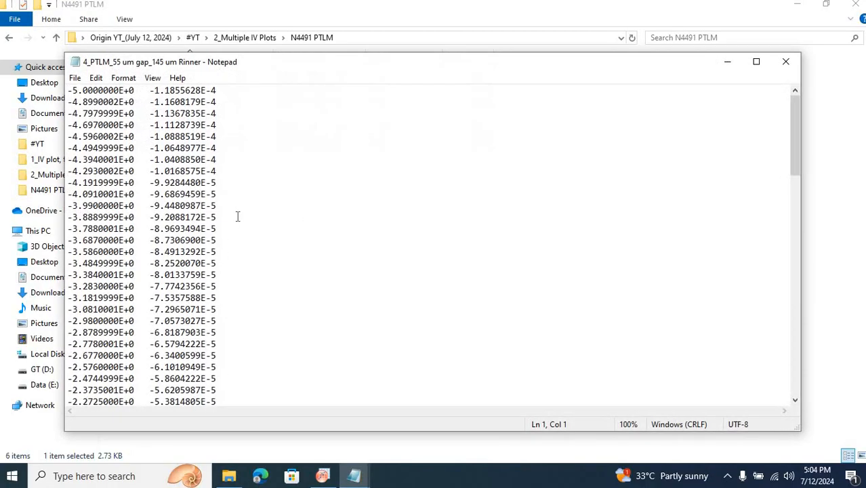
pyautogui.hotkey('ctrl', 'a')
pyautogui.hotkey('alt', 'Tab')
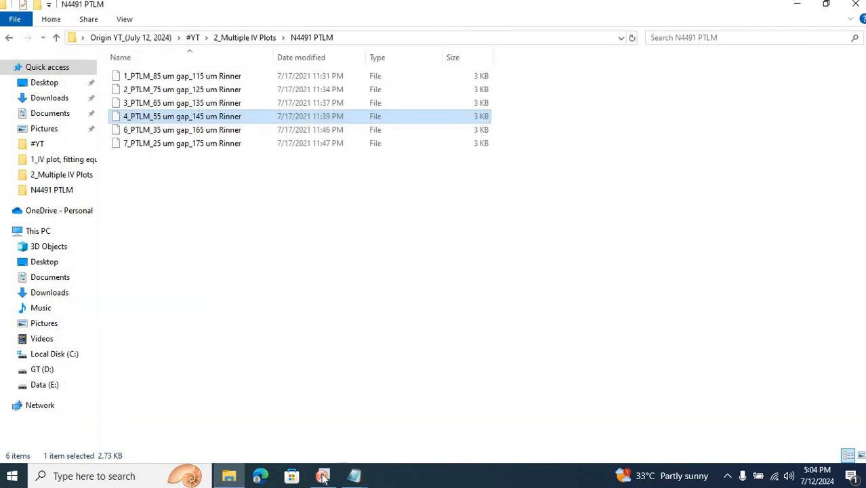
pyautogui.hotkey('alt', 'Tab')
pyautogui.hotkey('ctrl', 'v')
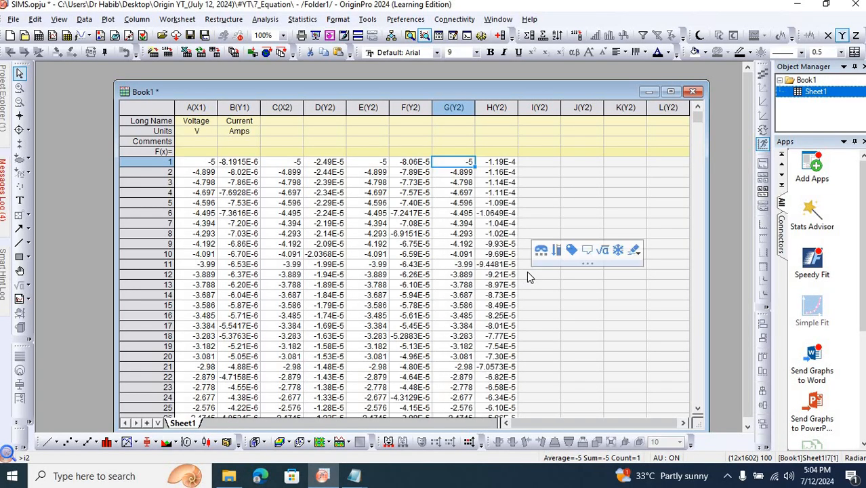
# Step: Switch to File Explorer, open 6_PTLM_35 um gap_165 um Rinner in Notepad, and copy all its data
pyautogui.hotkey('alt', 'Tab')
pyautogui.doubleClick(218, 130)
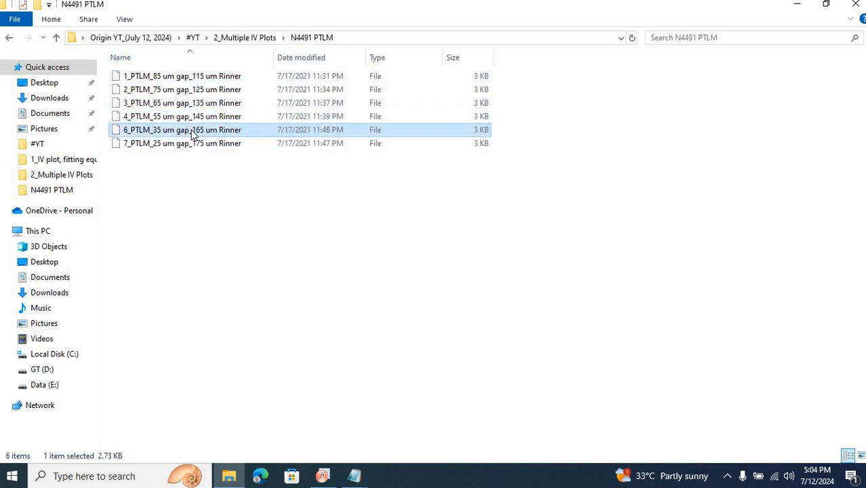
pyautogui.doubleClick(362, 245)
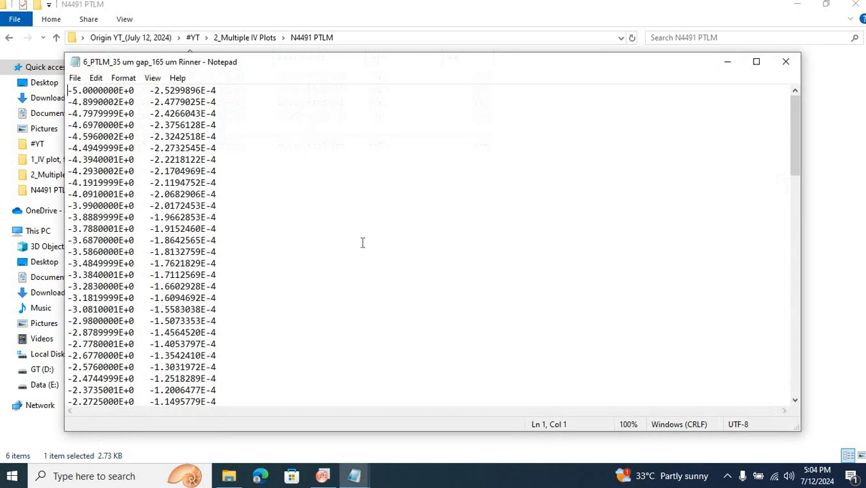
pyautogui.hotkey('ctrl', 'a')
# Step: Return to OriginPro and paste the copied 35 um gap data into the worksheet starting at row 1 of column I
pyautogui.hotkey('alt', 'Tab')
pyautogui.press('Tab')
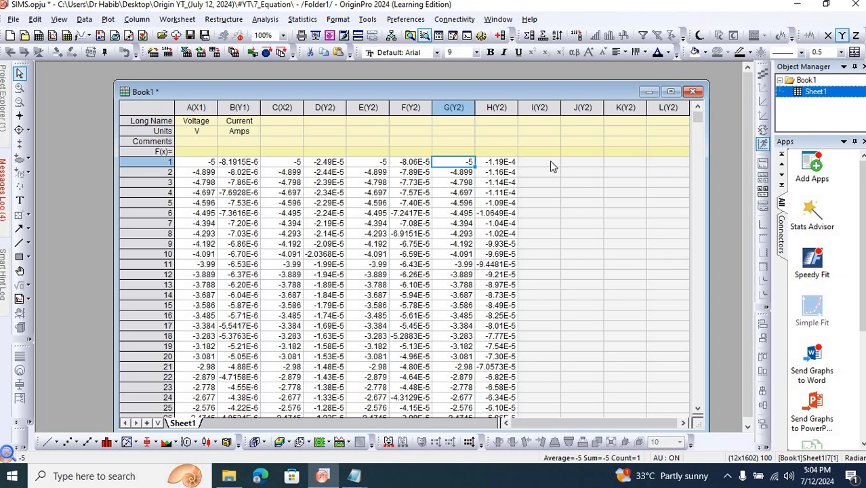
pyautogui.click(549, 160)
pyautogui.hotkey('ctrl', 'v')
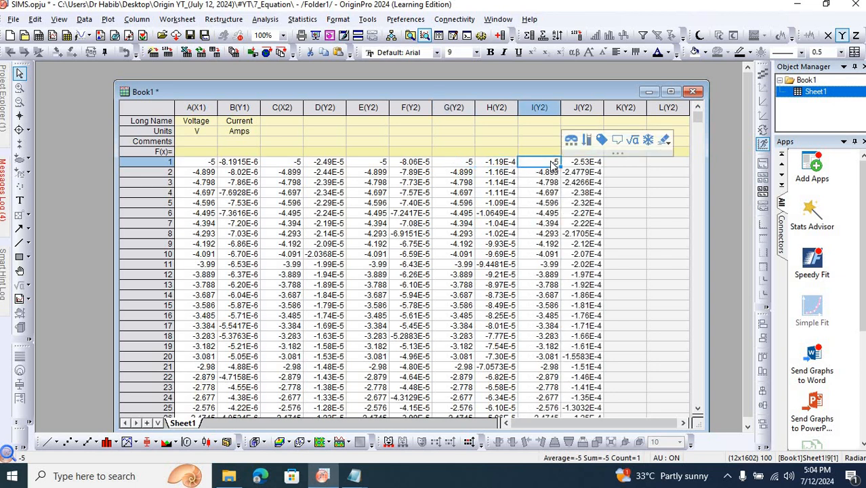
# Step: Switch to File Explorer, open 7_PTLM_25 um gap_175 um Rinner in Notepad, copy all its data, and minimize the file
pyautogui.hotkey('alt', 'Tab')
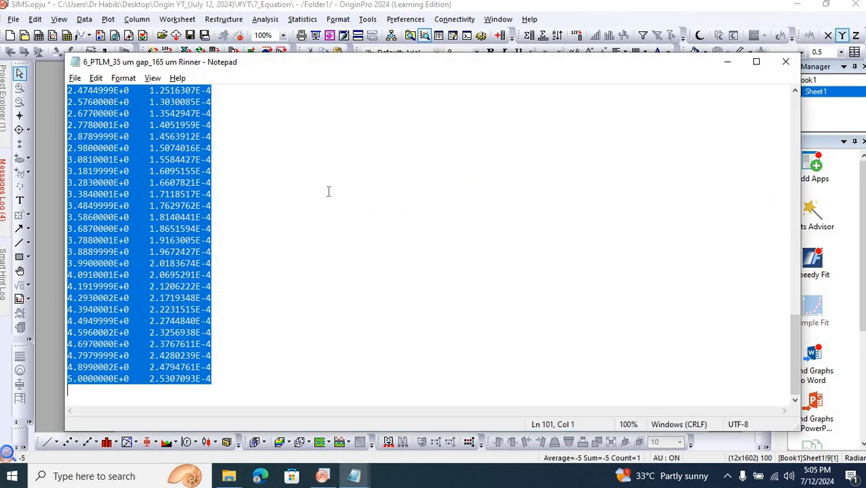
pyautogui.hotkey('alt', 'Tab')
pyautogui.press('Tab')
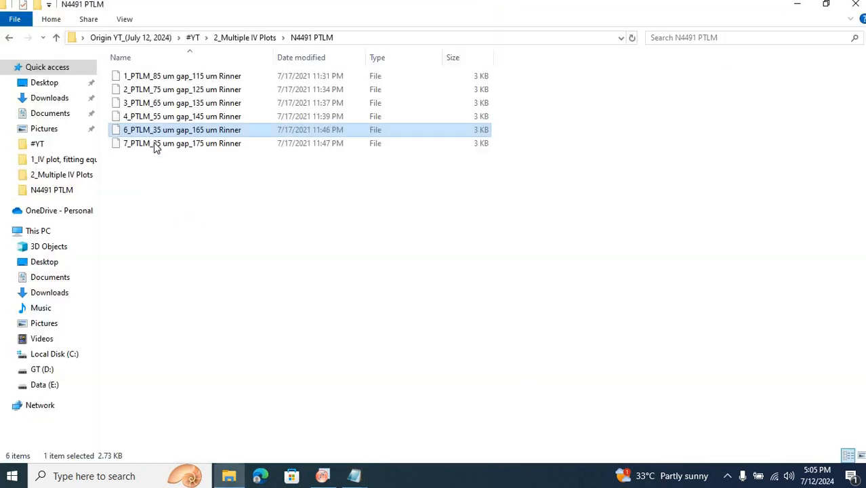
pyautogui.doubleClick(234, 143)
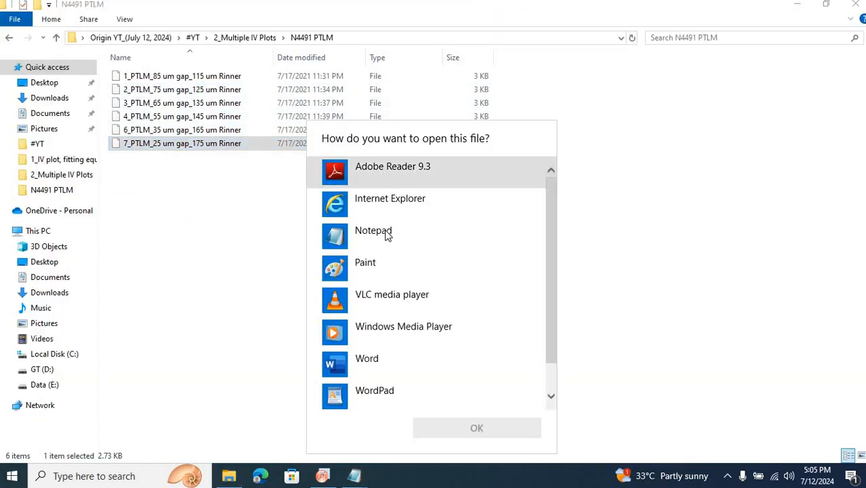
pyautogui.click(387, 233)
pyautogui.click(457, 427)
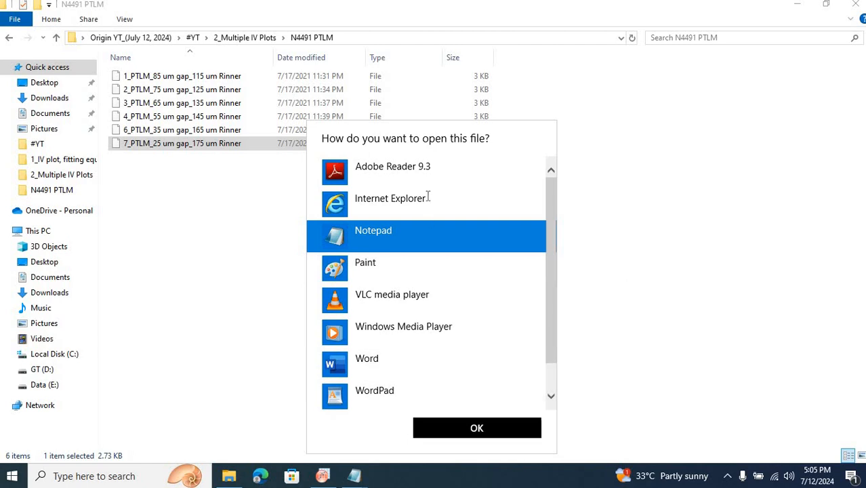
pyautogui.hotkey('ctrl', 'a')
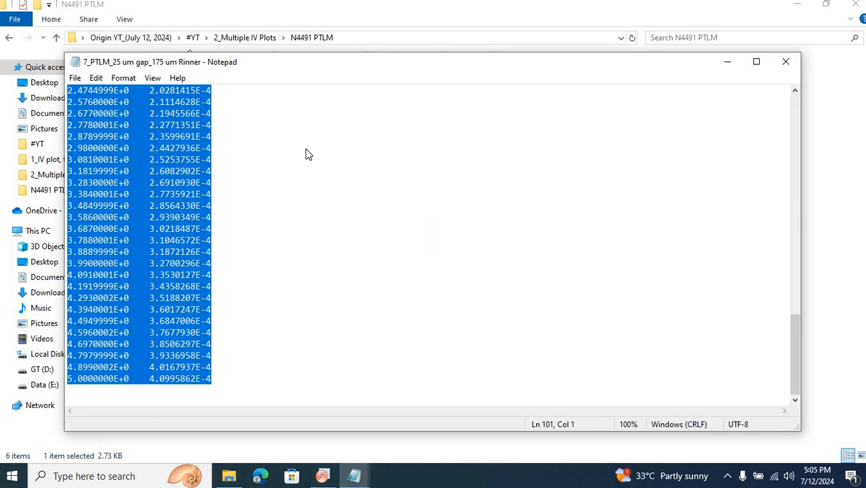
pyautogui.click(727, 62)
# Step: Back in OriginPro, paste the copied 25 um gap data into the worksheet starting at row 1 of column K
pyautogui.click(322, 475)
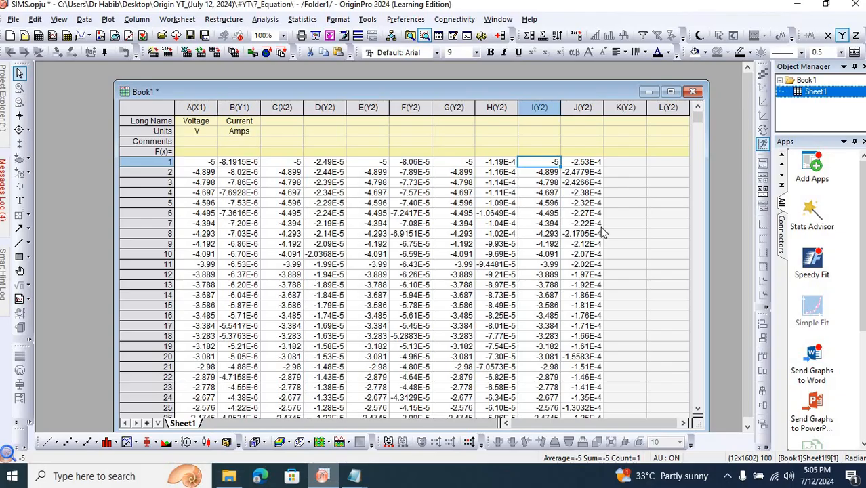
pyautogui.click(629, 163)
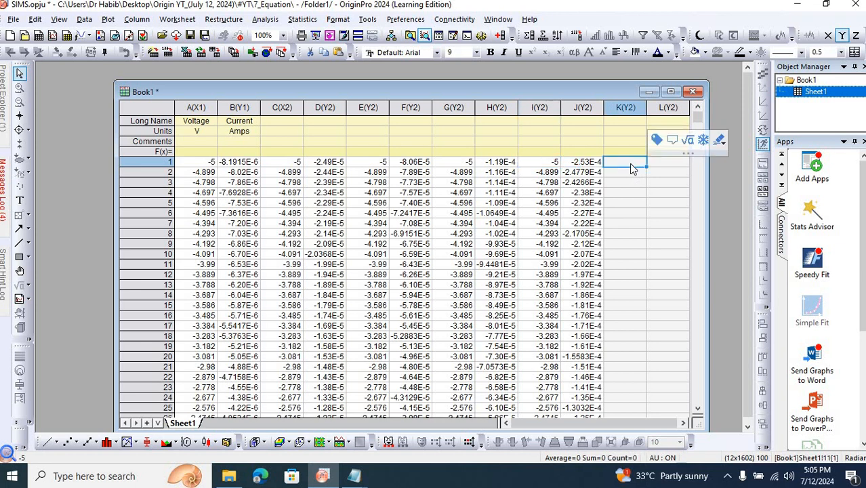
pyautogui.hotkey('ctrl', 'v')
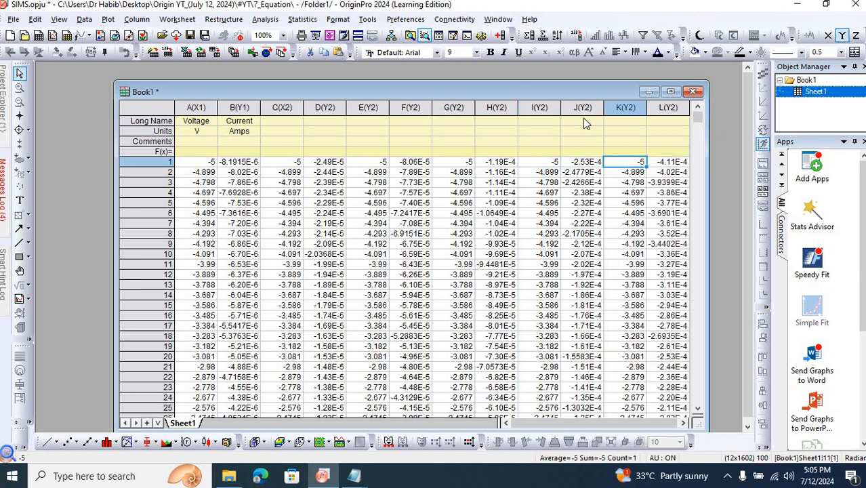
# Step: Set the remaining voltage columns E, G, I and K as X columns
pyautogui.click(367, 111)
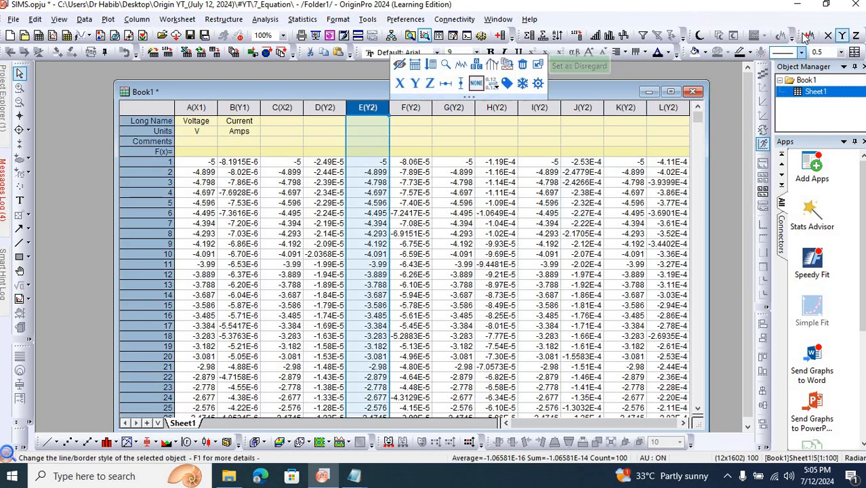
pyautogui.click(400, 83)
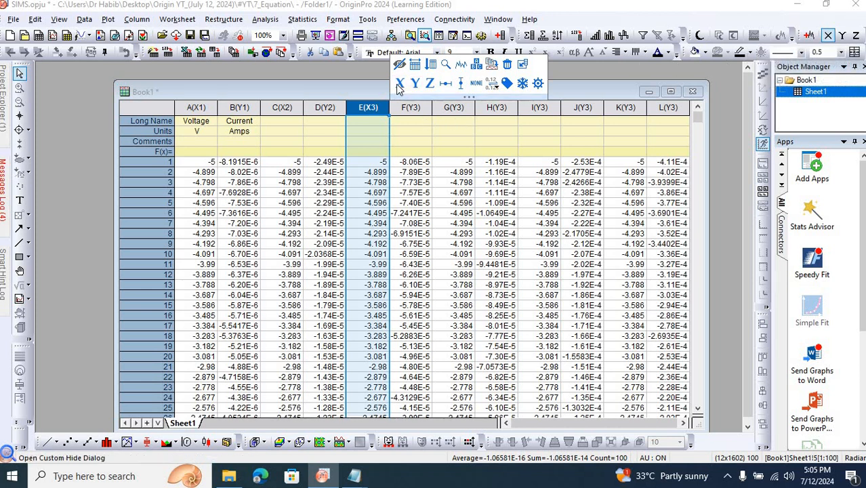
pyautogui.click(455, 108)
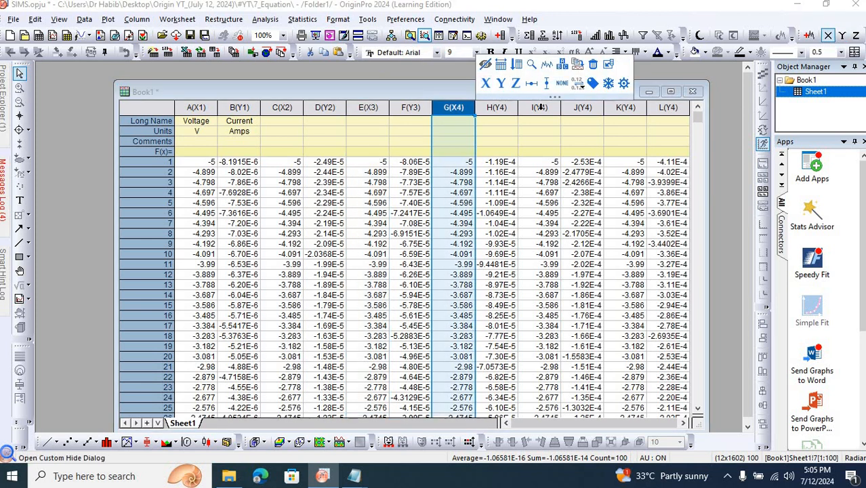
pyautogui.click(485, 82)
pyautogui.click(539, 108)
pyautogui.click(571, 84)
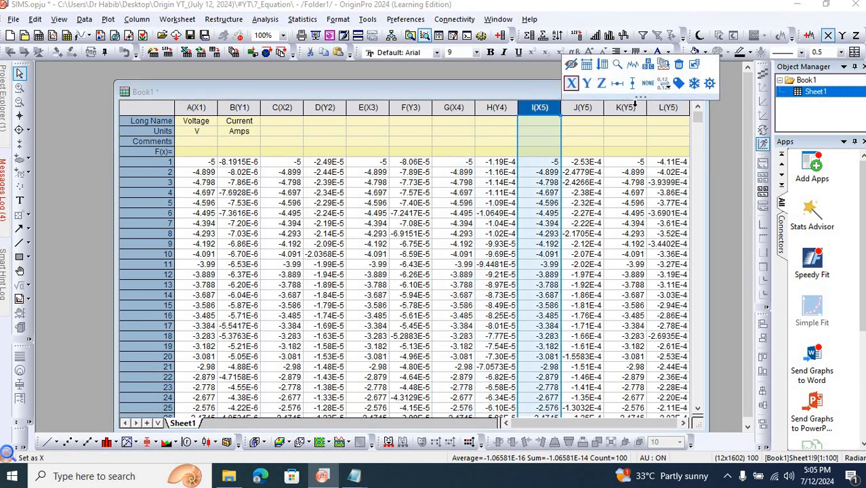
pyautogui.click(630, 107)
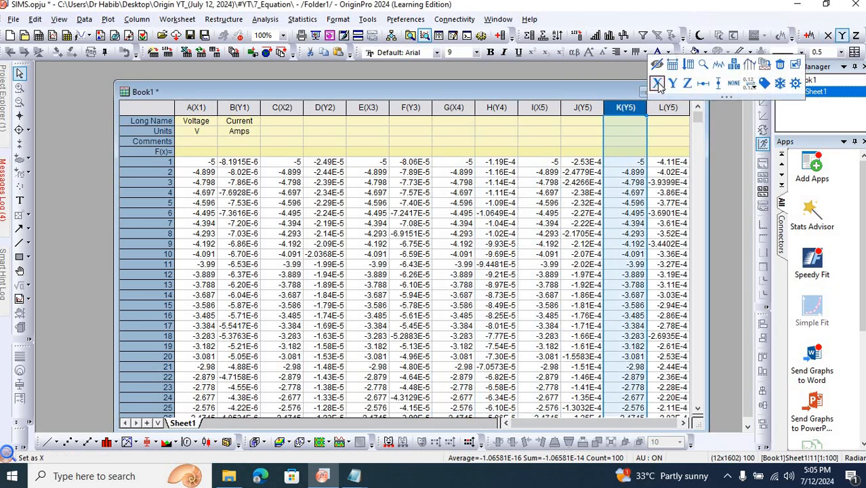
pyautogui.click(657, 83)
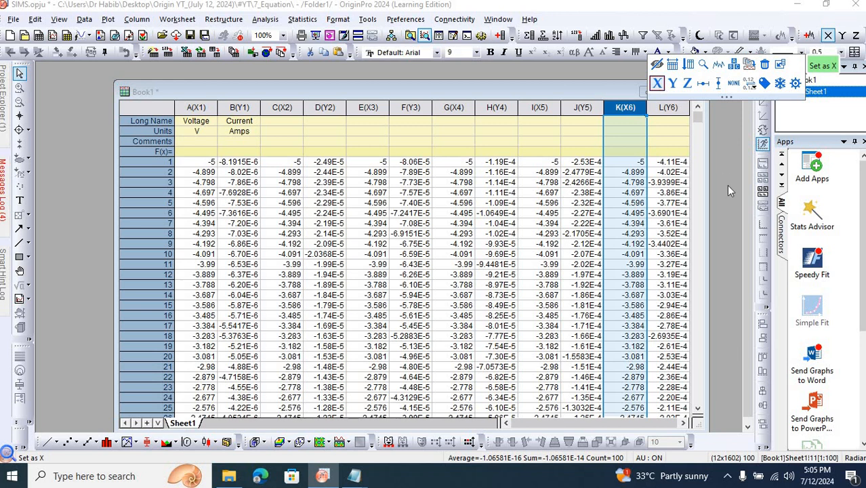
# Step: Plot worksheet columns A through L together as a Line + Symbol graph and move the graph window off the worksheet
pyautogui.click(565, 90)
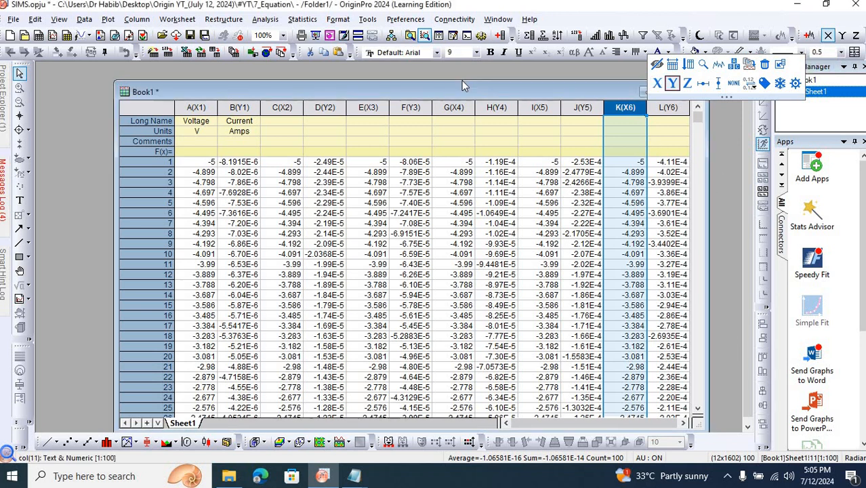
pyautogui.moveTo(463, 83); pyautogui.dragTo(492, 79)
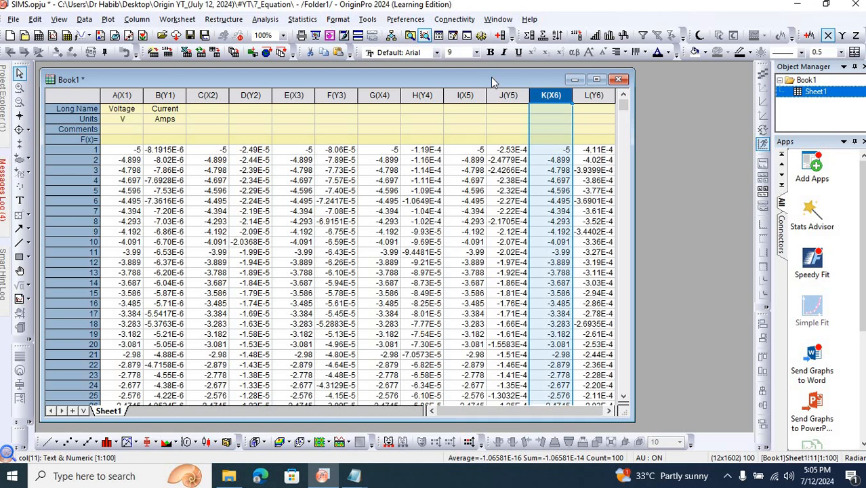
pyautogui.click(118, 95)
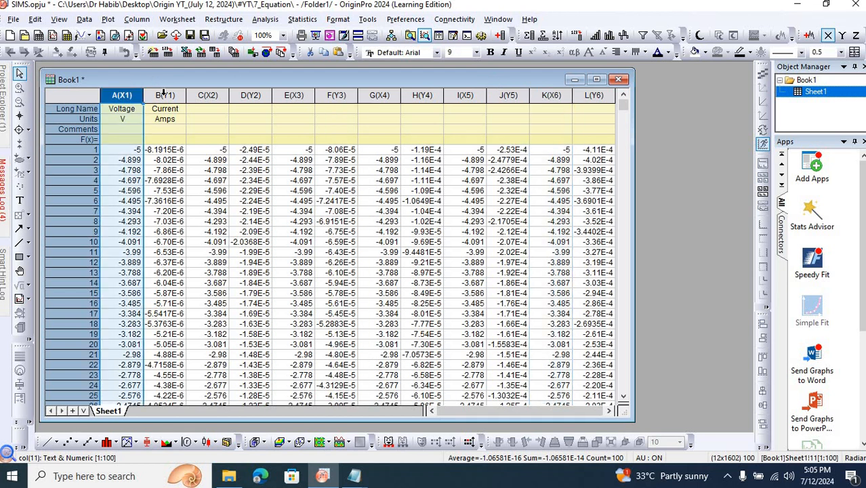
pyautogui.keyDown('ctrl'); pyautogui.click(162, 93); pyautogui.keyUp('ctrl')
pyautogui.keyDown('ctrl'); pyautogui.click(212, 92); pyautogui.keyUp('ctrl')
pyautogui.keyDown('ctrl'); pyautogui.click(246, 95); pyautogui.keyUp('ctrl')
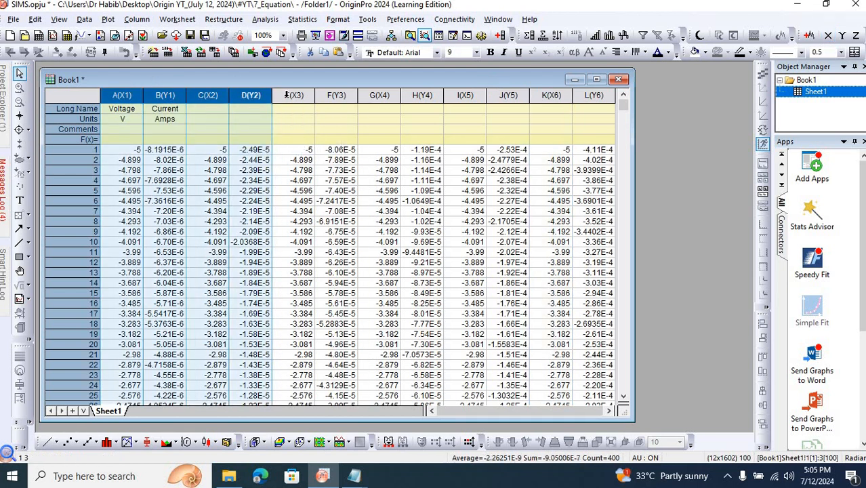
pyautogui.keyDown('ctrl'); pyautogui.click(286, 95); pyautogui.keyUp('ctrl')
pyautogui.keyDown('ctrl'); pyautogui.click(332, 94); pyautogui.keyUp('ctrl')
pyautogui.keyDown('ctrl'); pyautogui.click(376, 95); pyautogui.keyUp('ctrl')
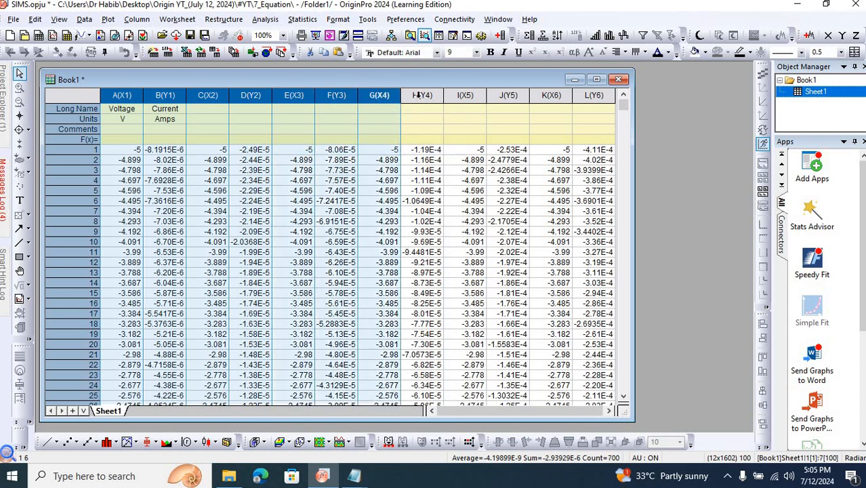
pyautogui.keyDown('ctrl'); pyautogui.click(418, 94); pyautogui.keyUp('ctrl')
pyautogui.keyDown('ctrl'); pyautogui.click(465, 95); pyautogui.keyUp('ctrl')
pyautogui.keyDown('ctrl'); pyautogui.click(508, 95); pyautogui.keyUp('ctrl')
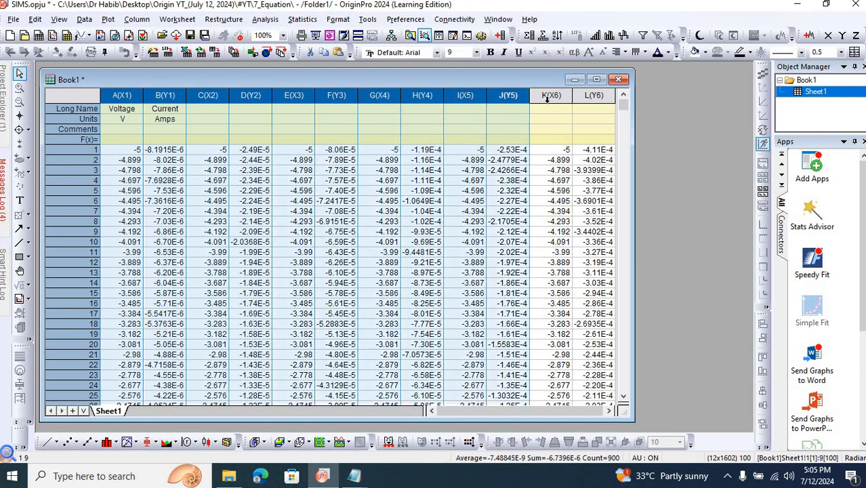
pyautogui.keyDown('ctrl'); pyautogui.click(551, 95); pyautogui.keyUp('ctrl')
pyautogui.keyDown('ctrl'); pyautogui.click(595, 95); pyautogui.keyUp('ctrl')
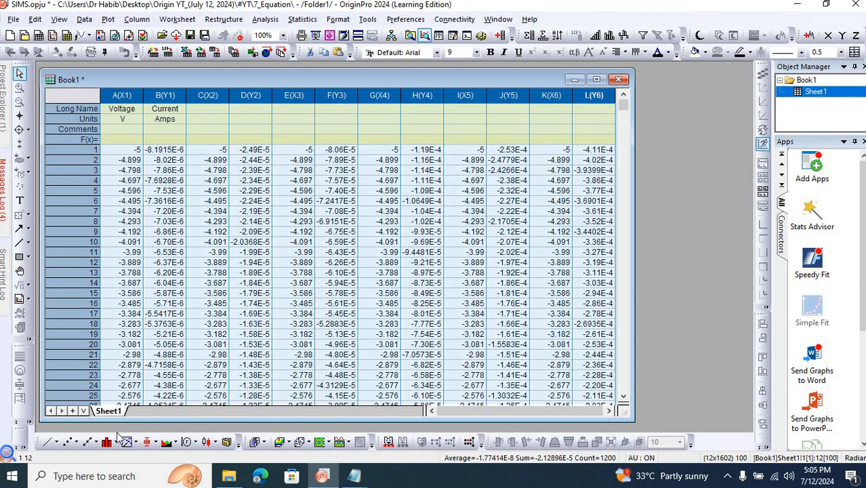
pyautogui.click(97, 443)
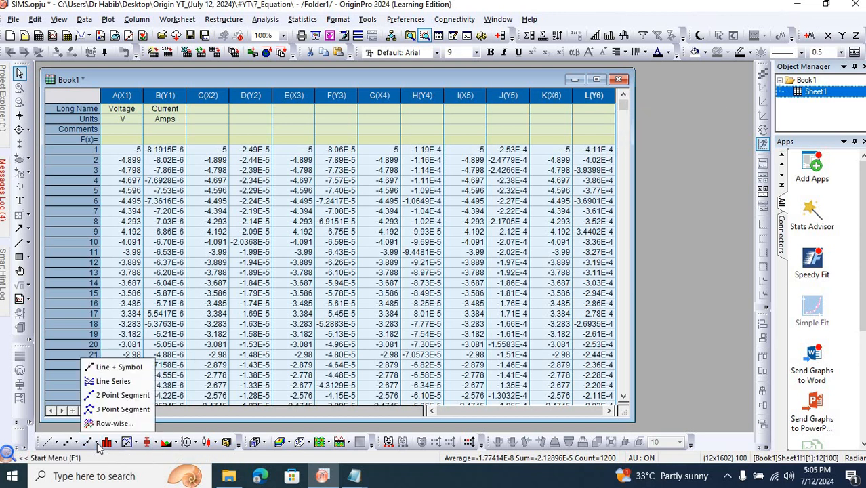
pyautogui.click(122, 367)
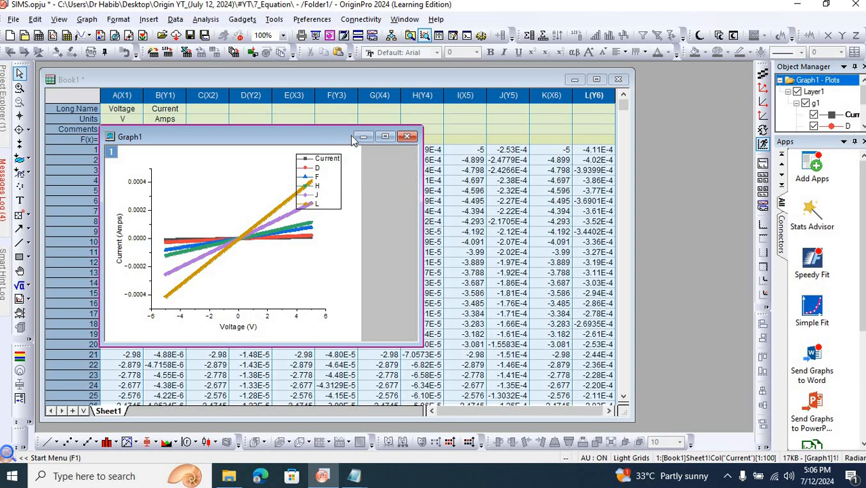
pyautogui.moveTo(261, 136); pyautogui.dragTo(191, 224)
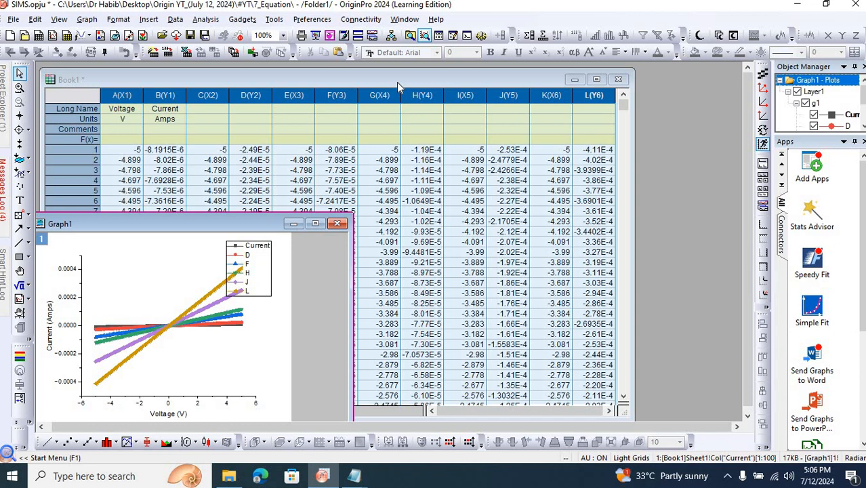
# Step: Return to the worksheet and compare the voltage values in columns A, C and E at rows 1 and 11
pyautogui.click(396, 82)
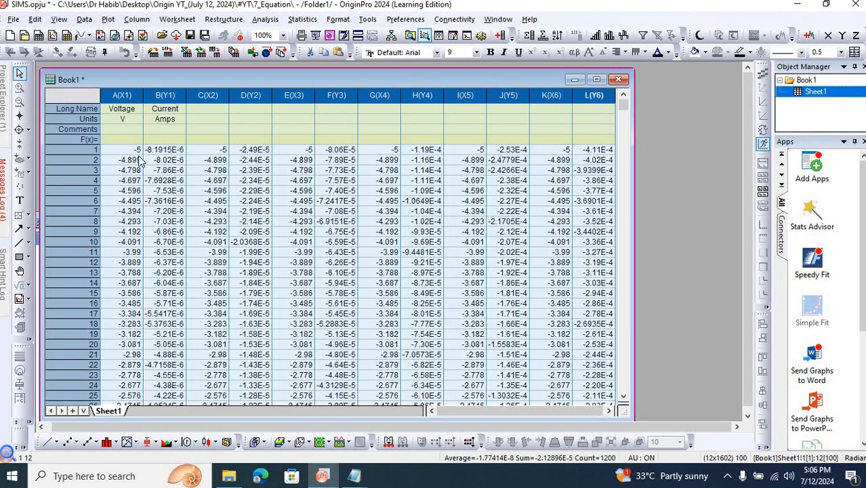
pyautogui.click(129, 94)
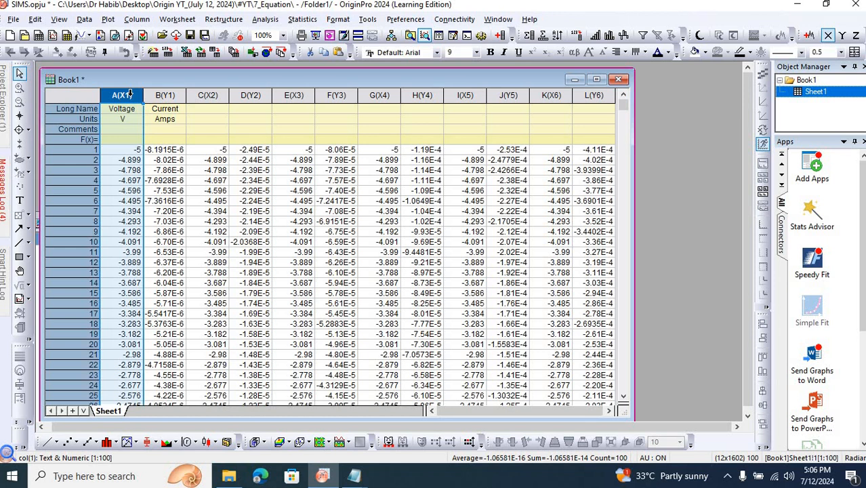
pyautogui.click(135, 150)
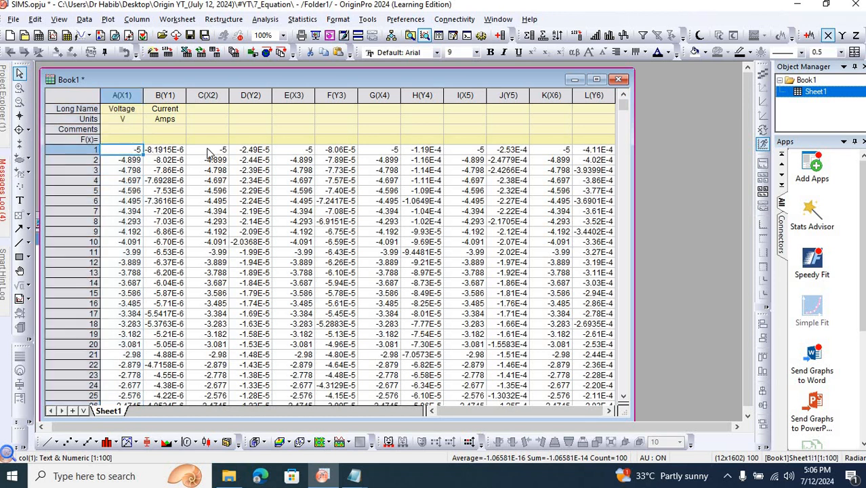
pyautogui.click(210, 151)
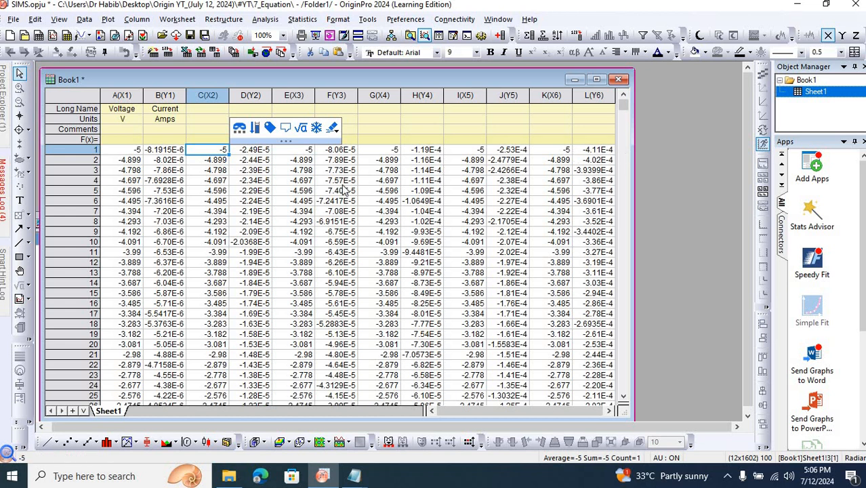
pyautogui.click(134, 253)
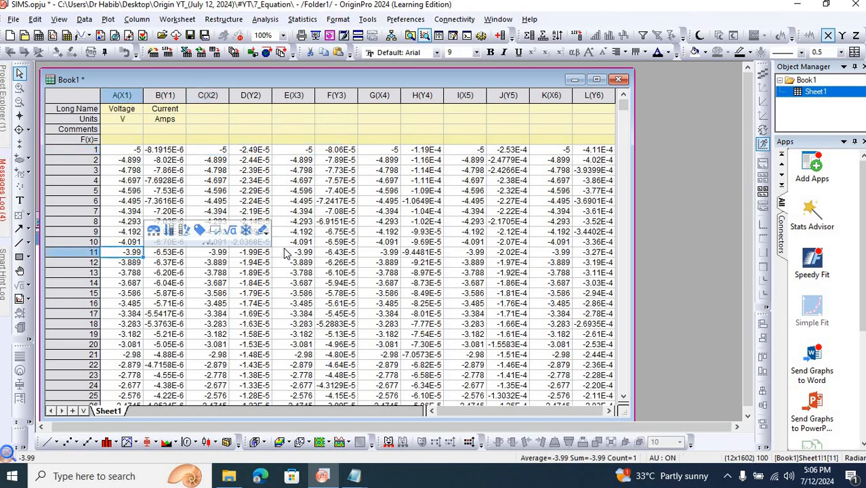
pyautogui.click(210, 252)
pyautogui.click(294, 252)
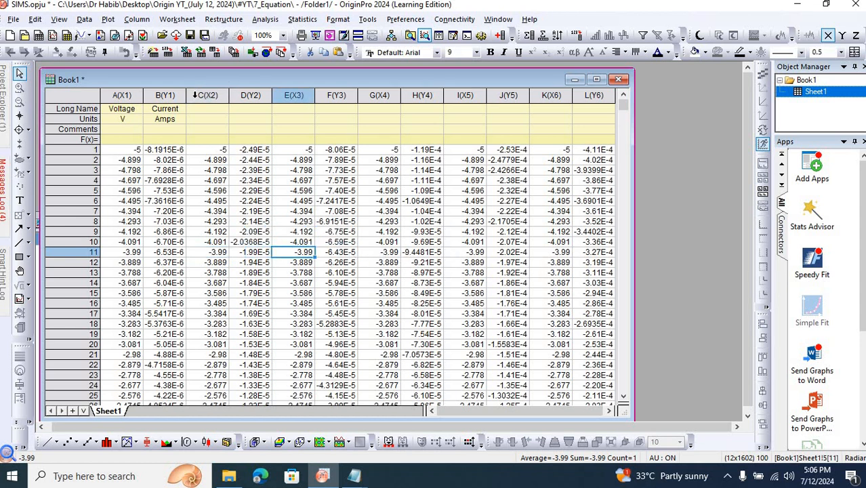
# Step: Delete the repeated voltage columns C, E, G, I and K from the worksheet
pyautogui.click(195, 94)
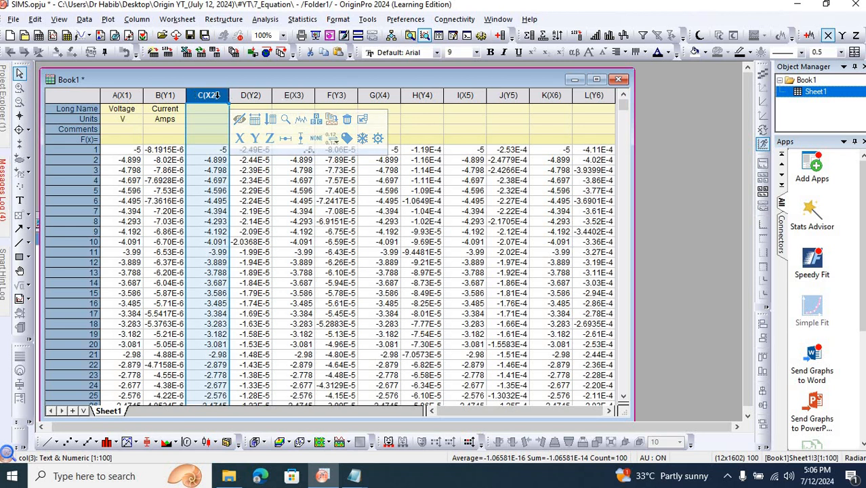
pyautogui.keyDown('ctrl'); pyautogui.click(293, 96); pyautogui.keyUp('ctrl')
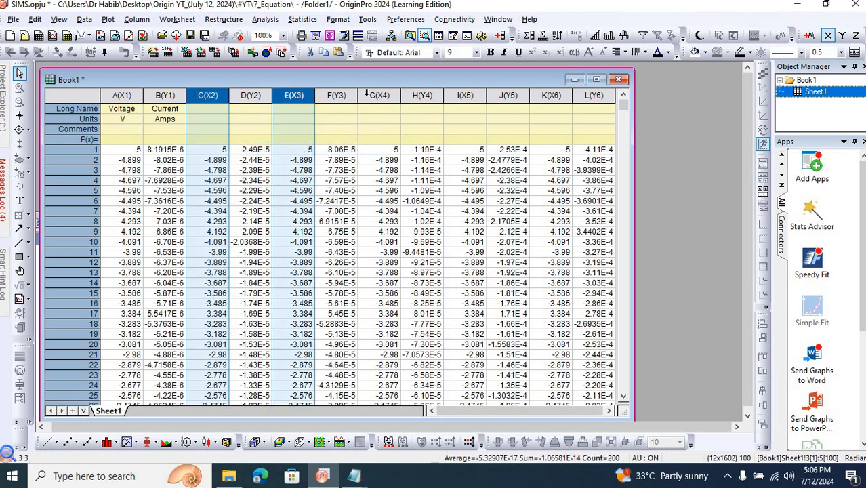
pyautogui.keyDown('ctrl'); pyautogui.click(379, 96); pyautogui.keyUp('ctrl')
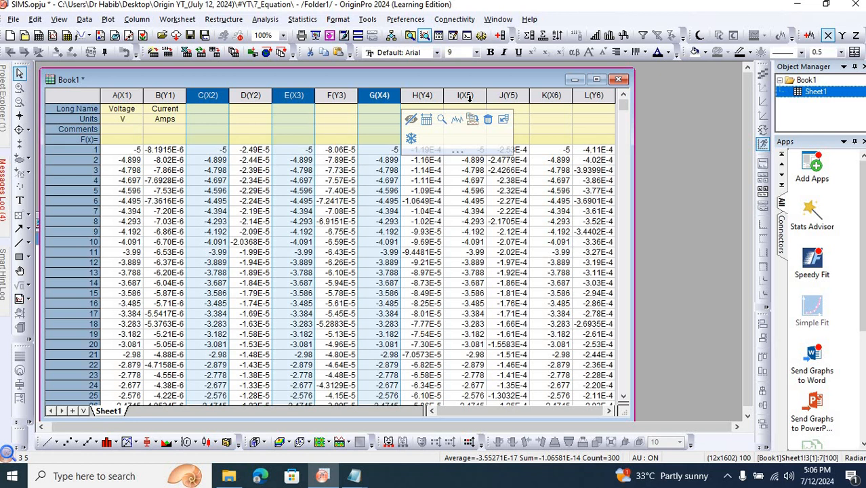
pyautogui.keyDown('ctrl'); pyautogui.click(466, 95); pyautogui.keyUp('ctrl')
pyautogui.keyDown('ctrl'); pyautogui.click(549, 95); pyautogui.keyUp('ctrl')
pyautogui.rightClick(545, 96)
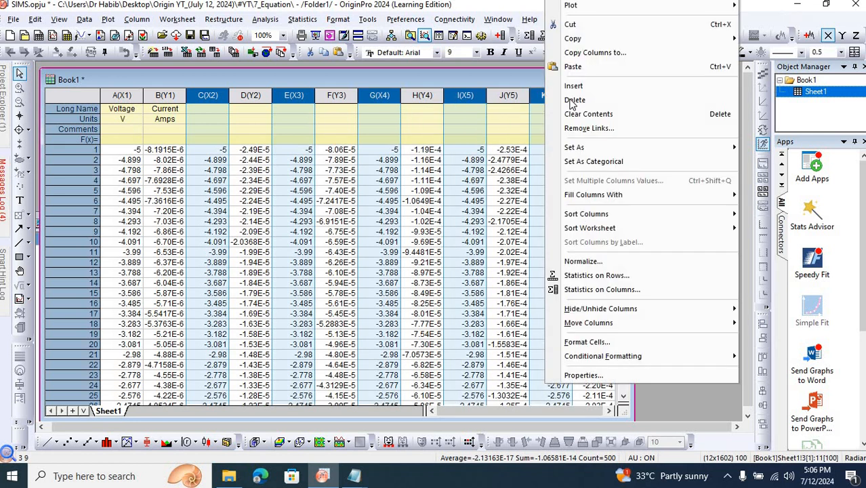
pyautogui.click(573, 100)
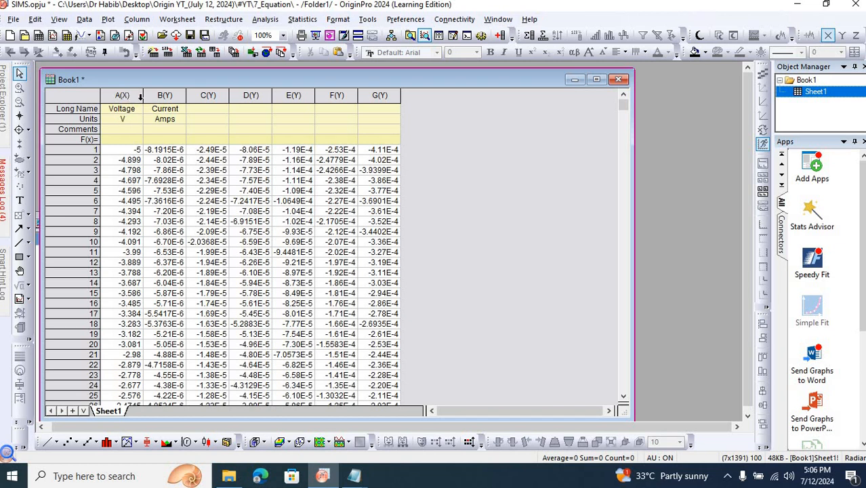
# Step: Plot columns A through G as a Line + Symbol graph, with the single voltage column as X
pyautogui.moveTo(140, 98); pyautogui.dragTo(207, 96)
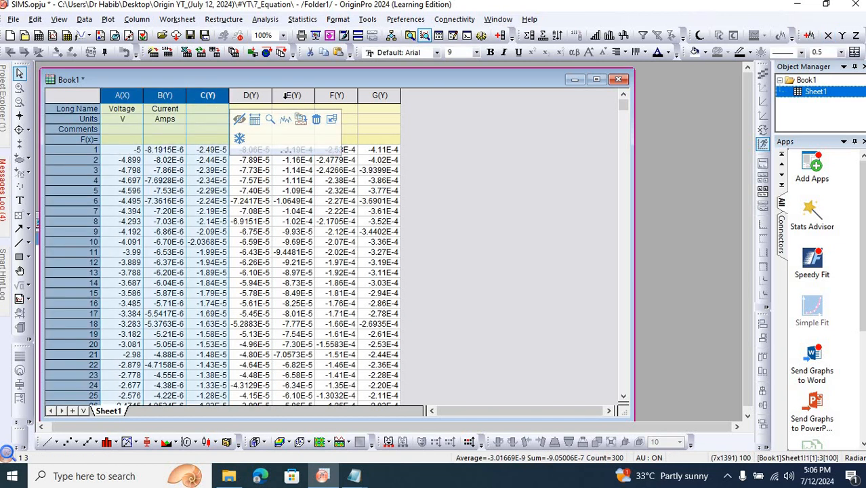
pyautogui.moveTo(287, 97); pyautogui.dragTo(339, 96)
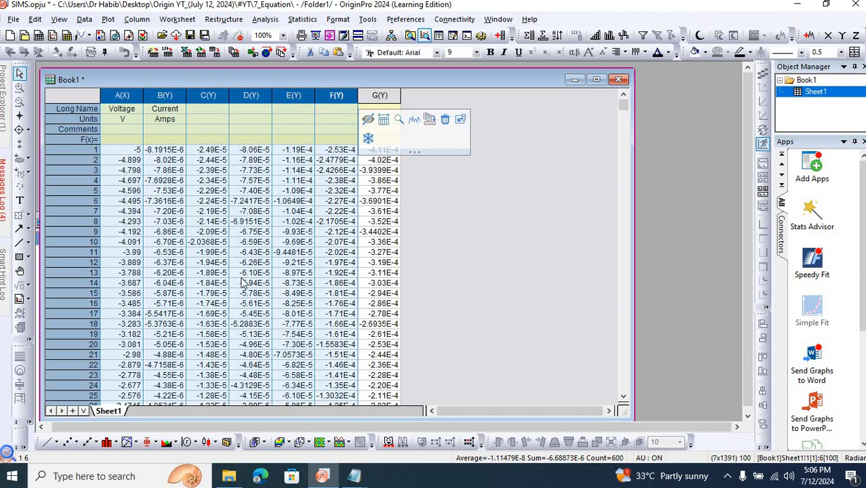
pyautogui.click(96, 443)
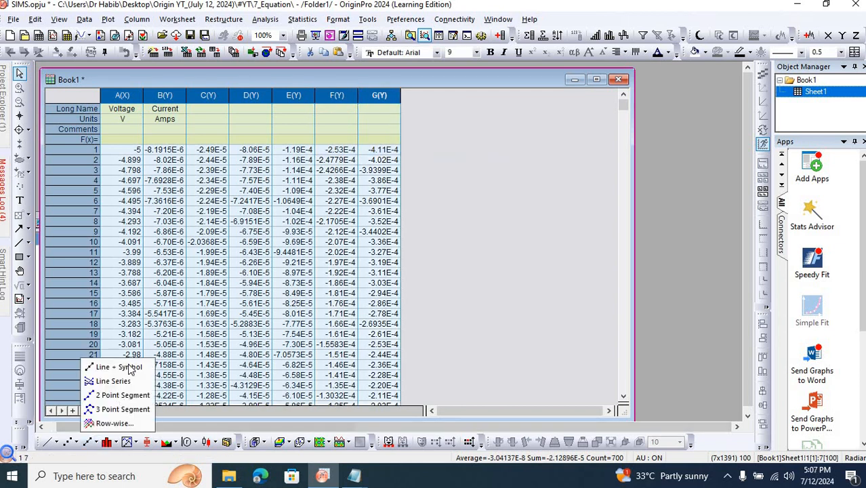
pyautogui.click(131, 368)
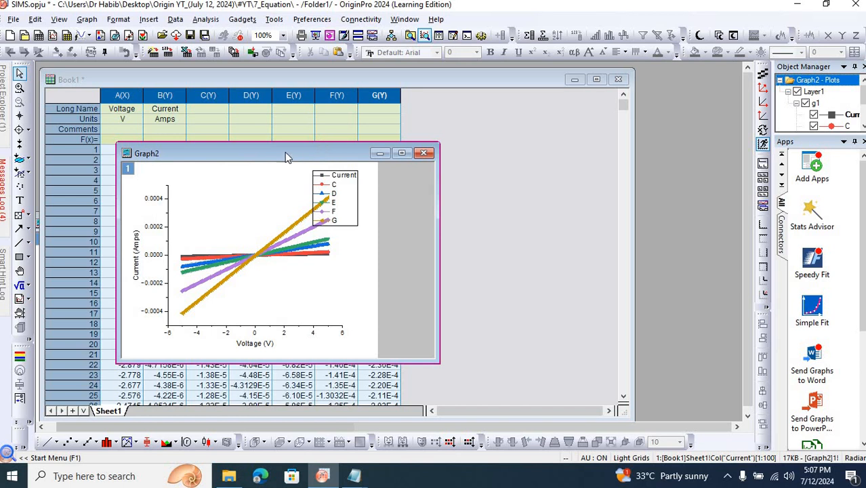
# Step: Delete the earlier Graph1 window and maximize Graph2
pyautogui.moveTo(283, 153); pyautogui.dragTo(430, 152)
pyautogui.moveTo(466, 78); pyautogui.dragTo(813, 185)
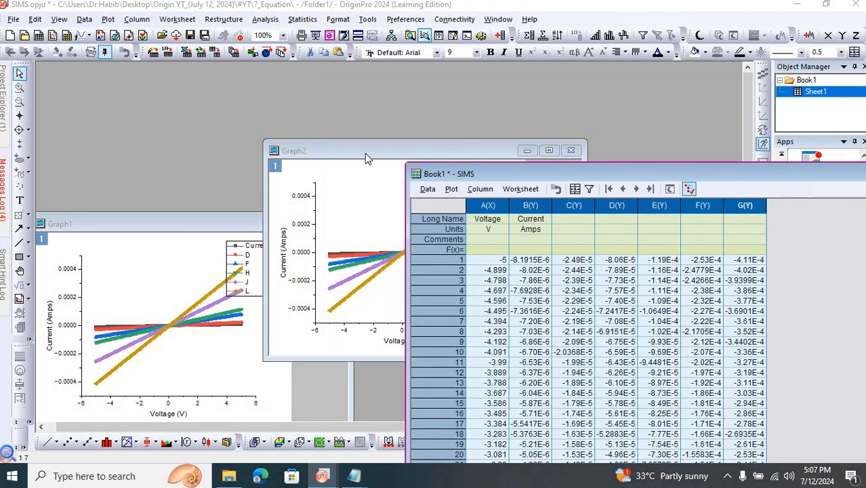
pyautogui.moveTo(202, 229); pyautogui.dragTo(201, 198)
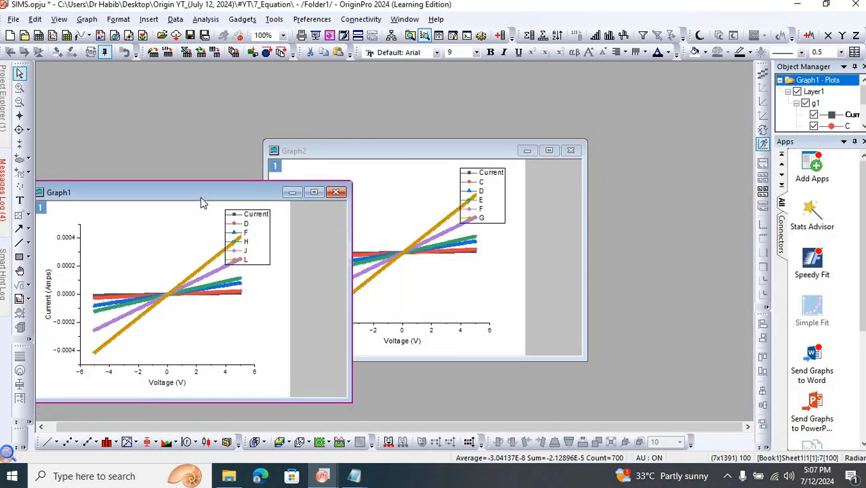
pyautogui.click(338, 194)
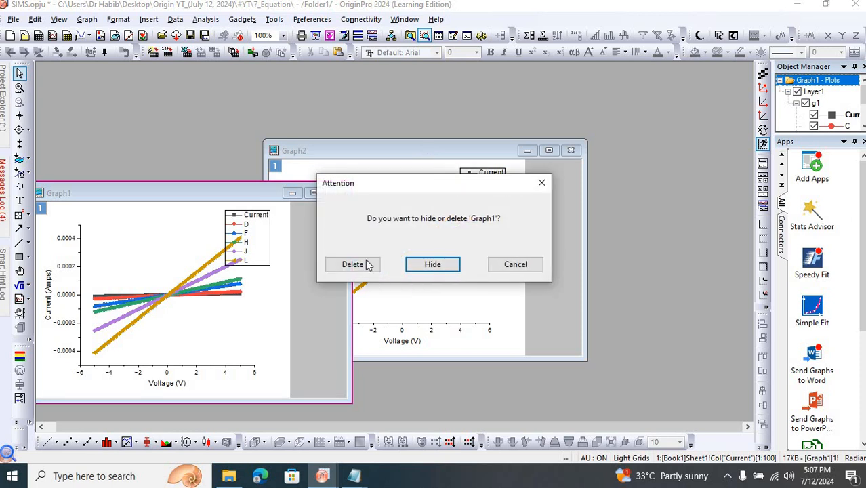
pyautogui.click(367, 264)
pyautogui.moveTo(457, 149); pyautogui.dragTo(599, 214)
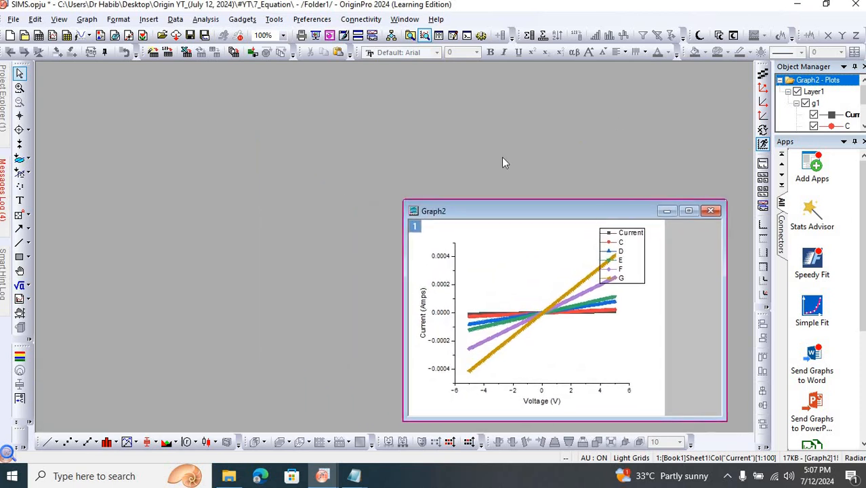
pyautogui.click(688, 212)
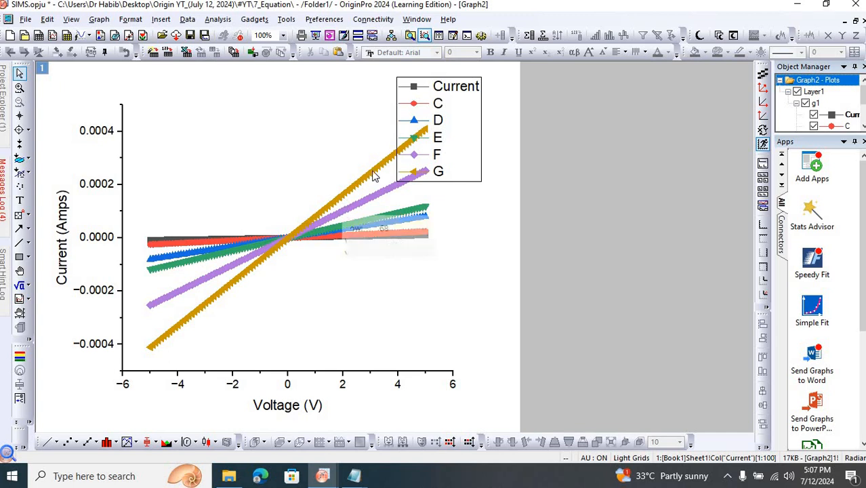
# Step: Retype the X axis title of the graph as Voltage (V)
pyautogui.click(64, 254)
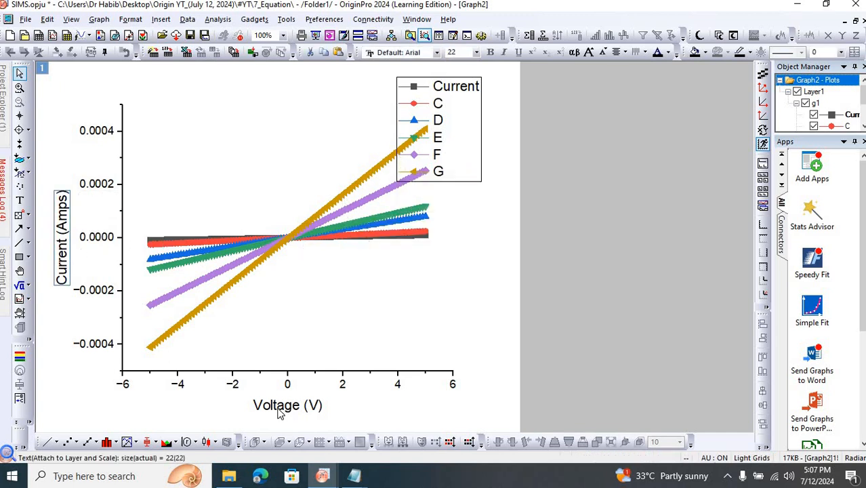
pyautogui.doubleClick(278, 408)
pyautogui.moveTo(306, 407); pyautogui.dragTo(250, 406)
pyautogui.write('Vol')
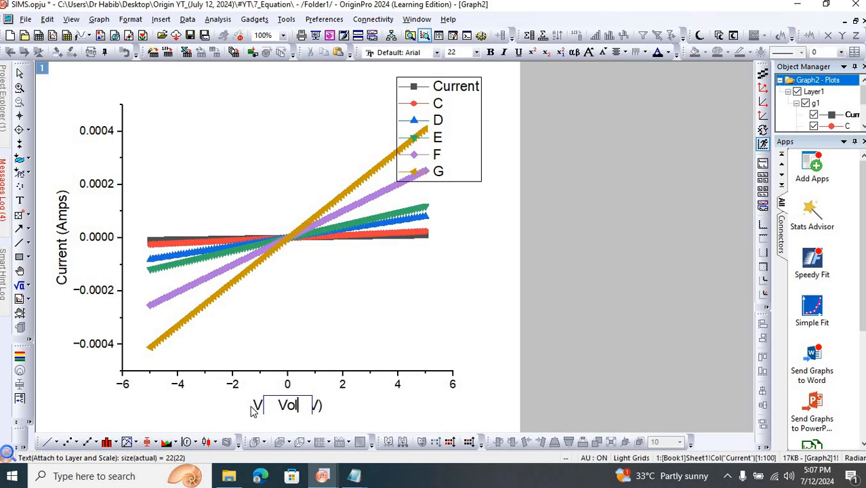
pyautogui.write('tage (V)')
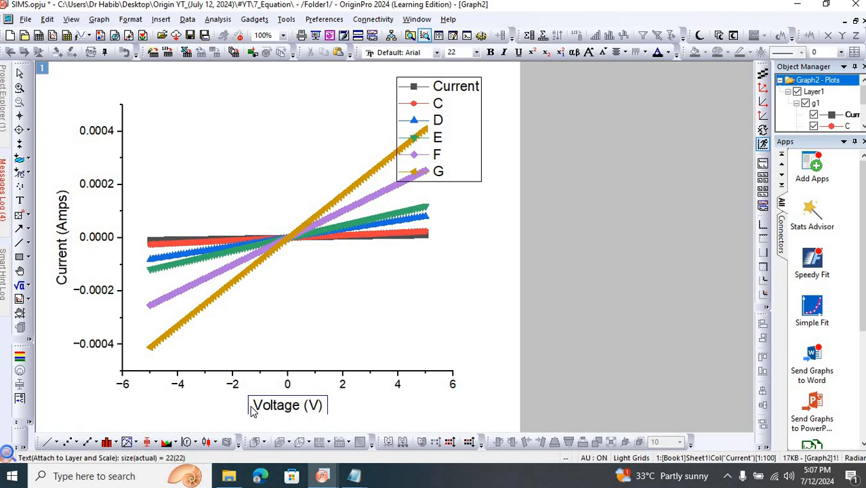
# Step: Make the X axis title Voltage (V) bold and set its font size to 26
pyautogui.hotkey('ctrl', 'a')
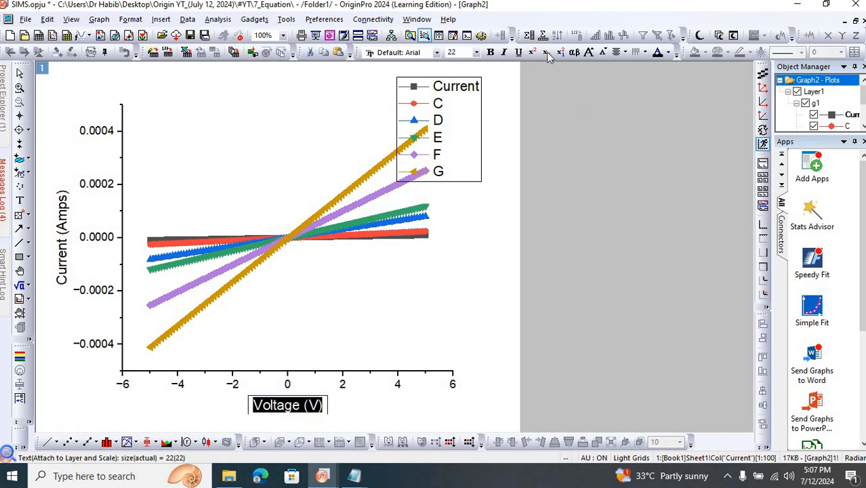
pyautogui.click(476, 52)
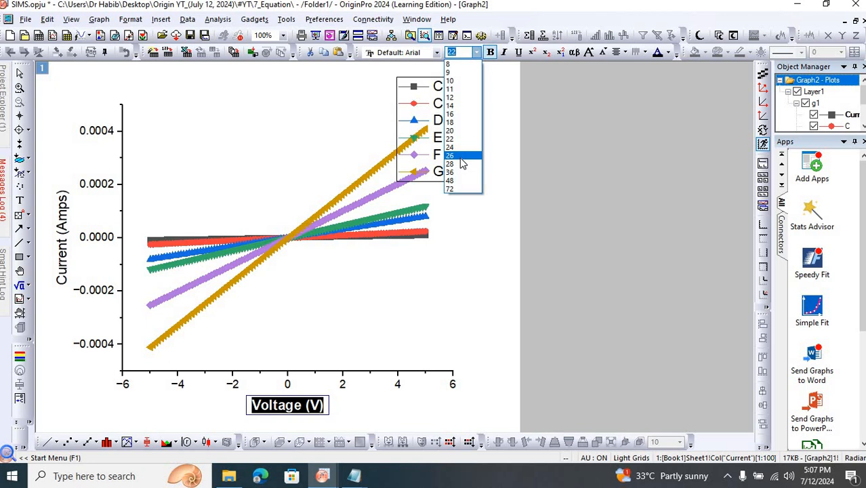
pyautogui.click(460, 161)
# Step: Replace the Y axis title's text with Current (Amps)
pyautogui.doubleClick(61, 244)
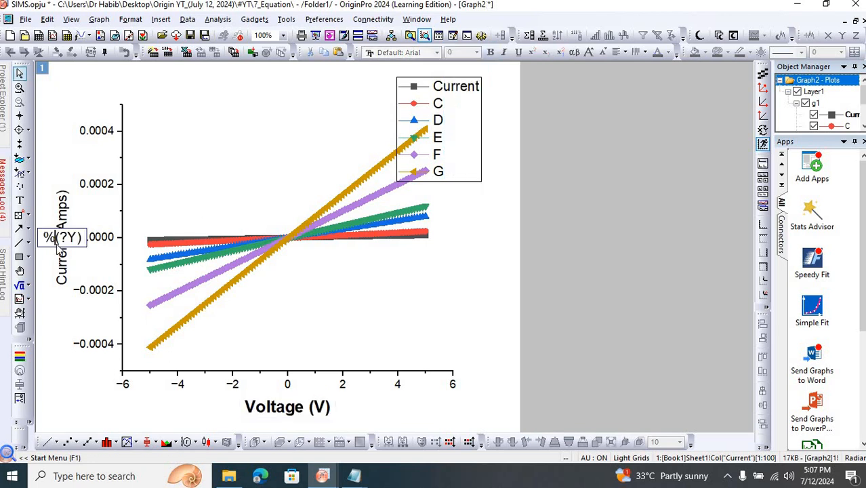
pyautogui.click(73, 249)
pyautogui.doubleClick(66, 249)
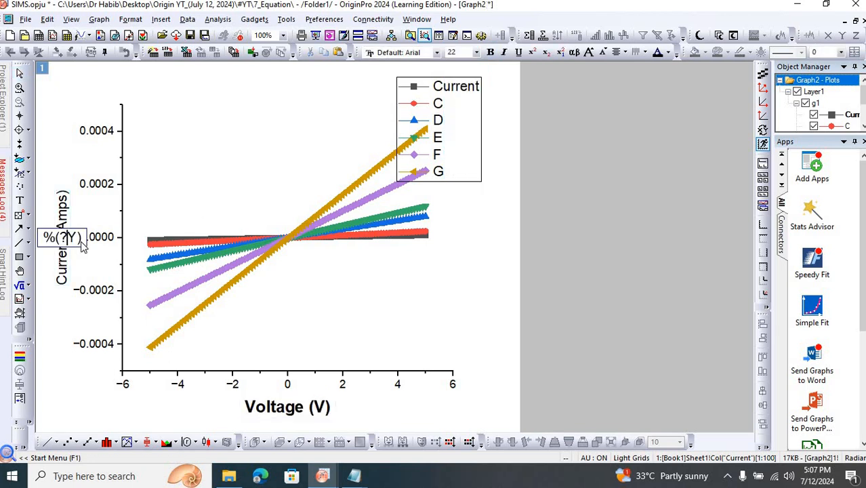
pyautogui.hotkey('ctrl', 'a')
pyautogui.write('Current (')
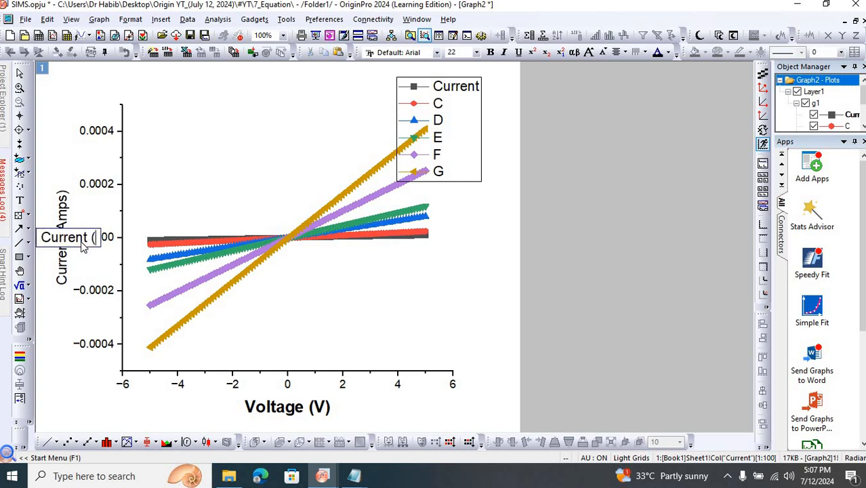
pyautogui.write('Amps)')
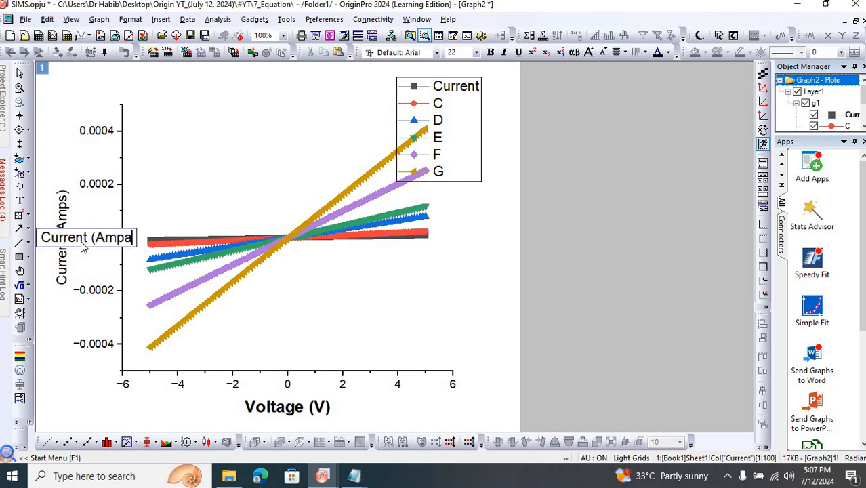
# Step: Make the whole Y axis title bold with a font size of 26
pyautogui.hotkey('ctrl', 'a')
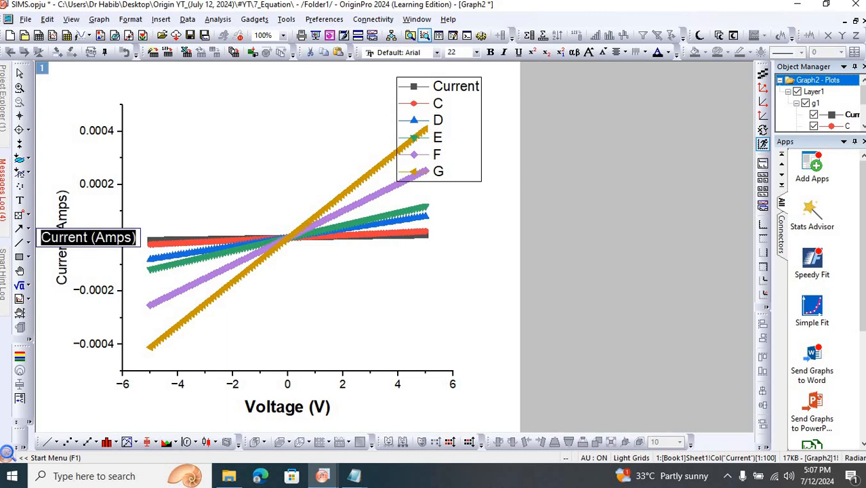
pyautogui.click(489, 54)
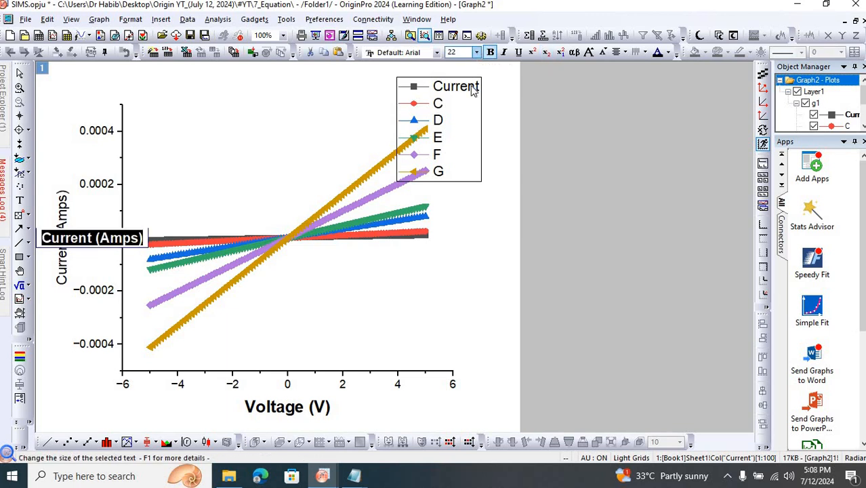
pyautogui.click(477, 53)
pyautogui.click(460, 159)
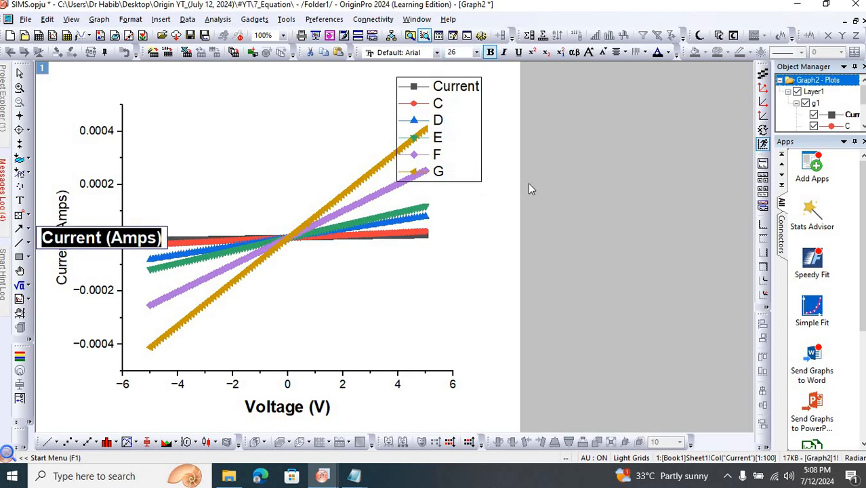
pyautogui.click(524, 183)
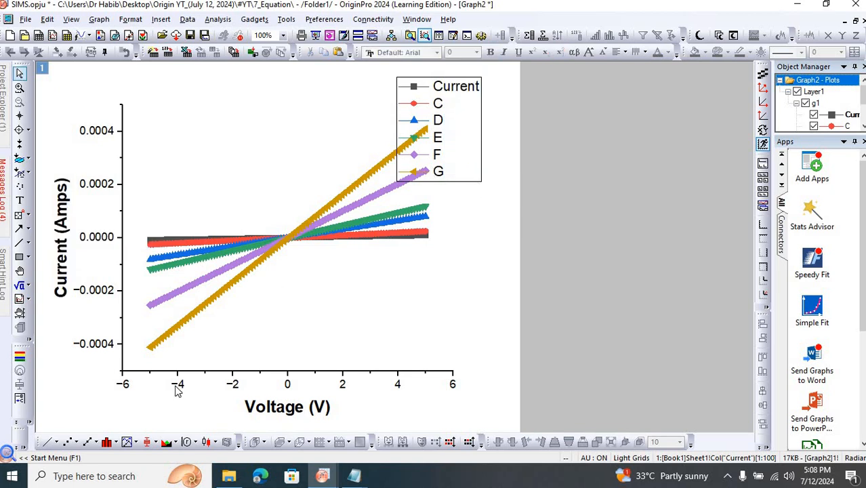
# Step: Show the bottom, top, left and right axes so that the plot is fully framed
pyautogui.doubleClick(178, 384)
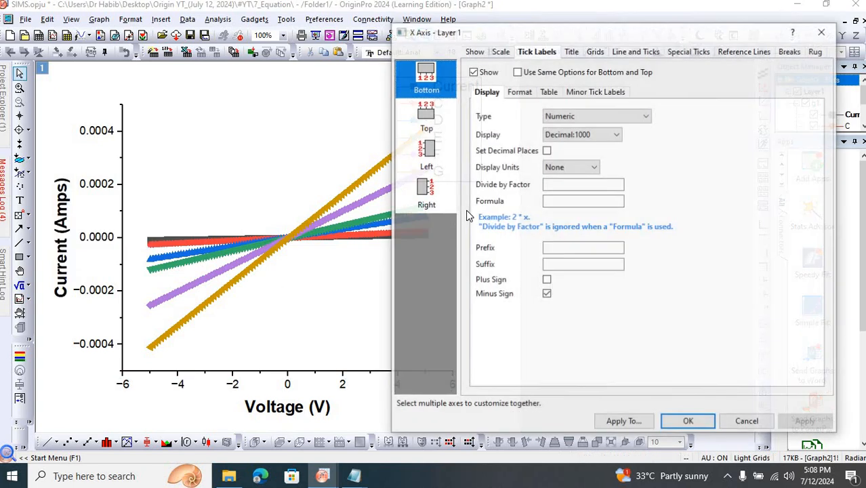
pyautogui.click(474, 52)
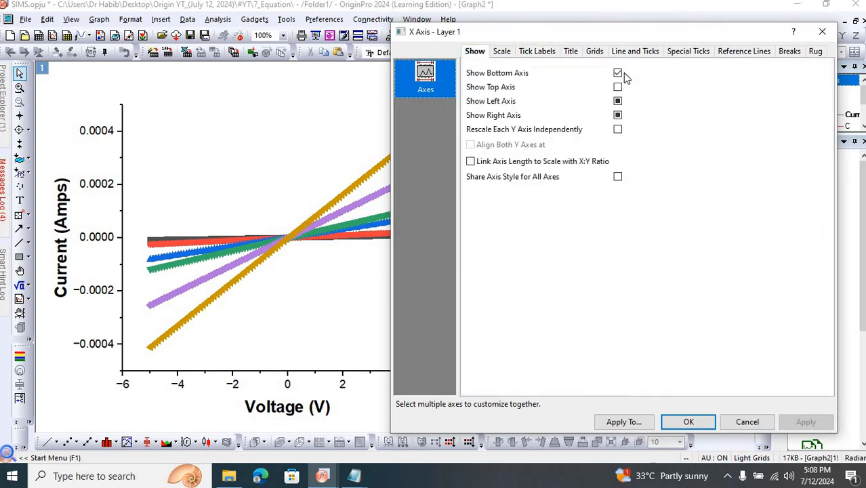
pyautogui.click(617, 86)
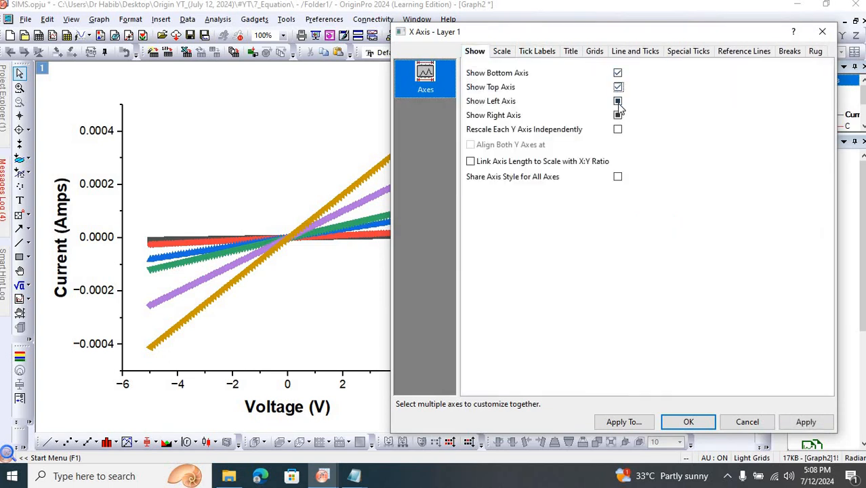
pyautogui.click(617, 101)
pyautogui.click(618, 115)
pyautogui.click(620, 116)
pyautogui.click(803, 419)
pyautogui.click(702, 424)
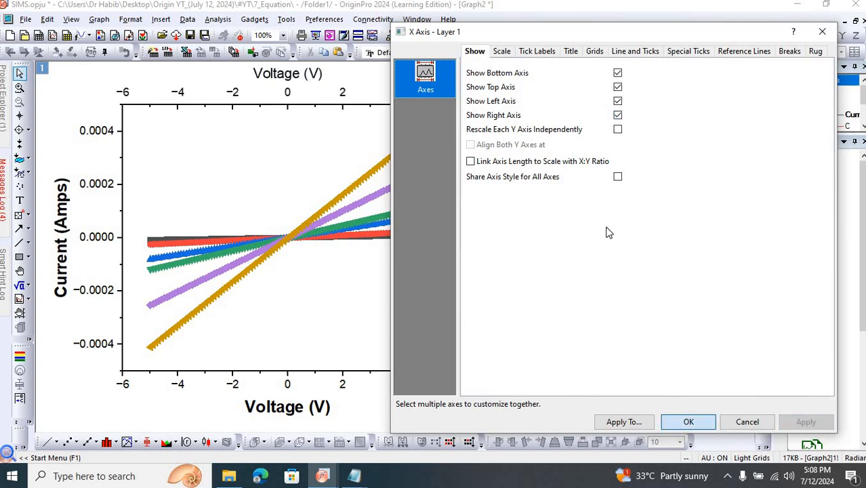
# Step: Delete the tick labels and axis titles of the top and right axes, keeping their axis lines
pyautogui.click(287, 95)
pyautogui.press('Delete')
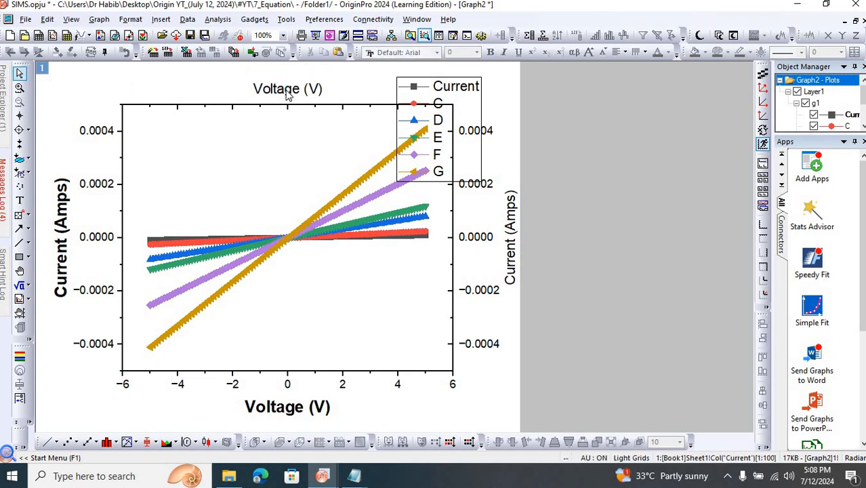
pyautogui.click(287, 95)
pyautogui.press('Delete')
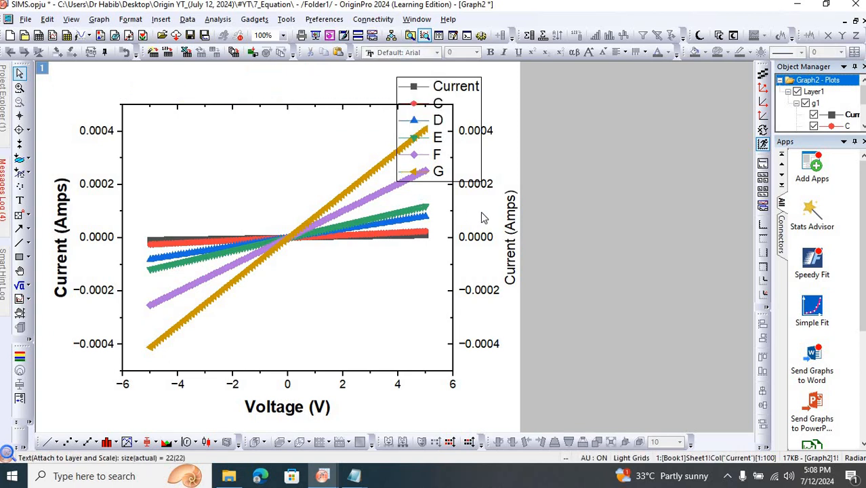
pyautogui.click(472, 237)
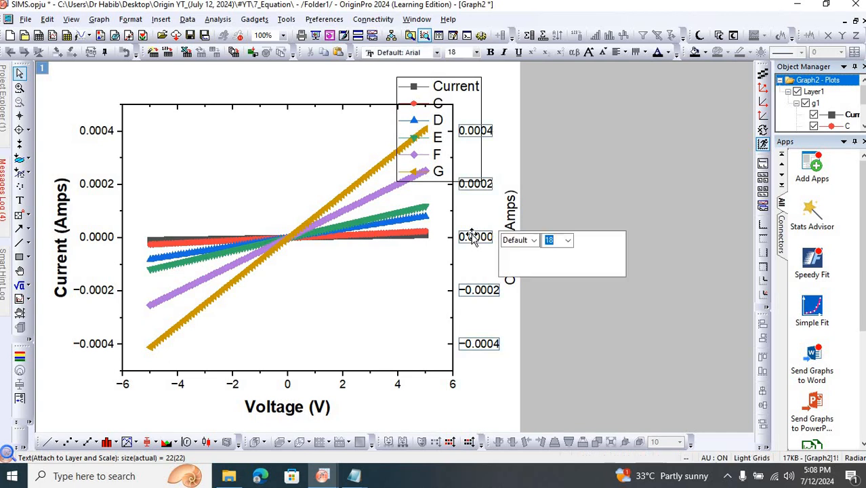
pyautogui.press('Delete')
pyautogui.click(473, 238)
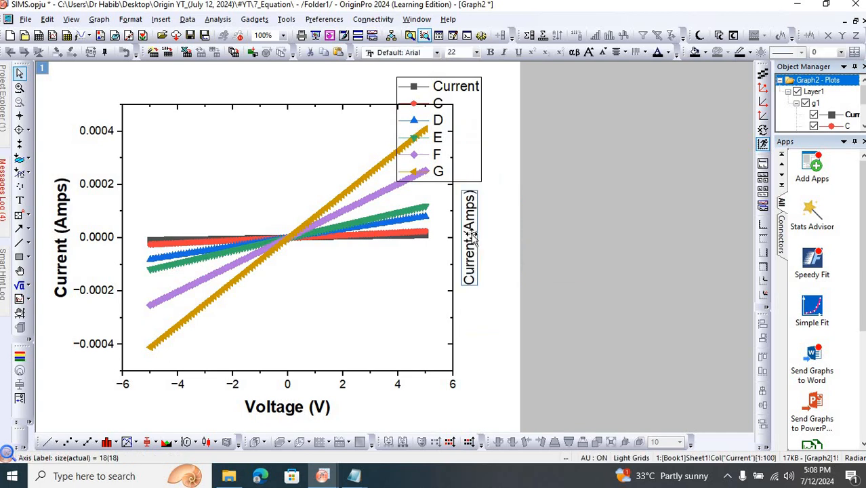
pyautogui.press('Delete')
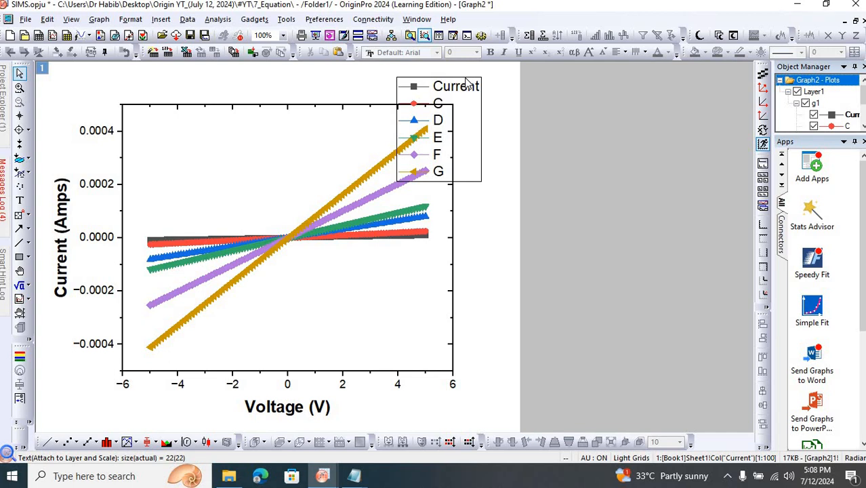
# Step: Move the legend into the plot's upper-left corner and relabel its six entries B, C, D, E, F and G
pyautogui.moveTo(458, 84); pyautogui.dragTo(179, 130)
pyautogui.doubleClick(205, 128)
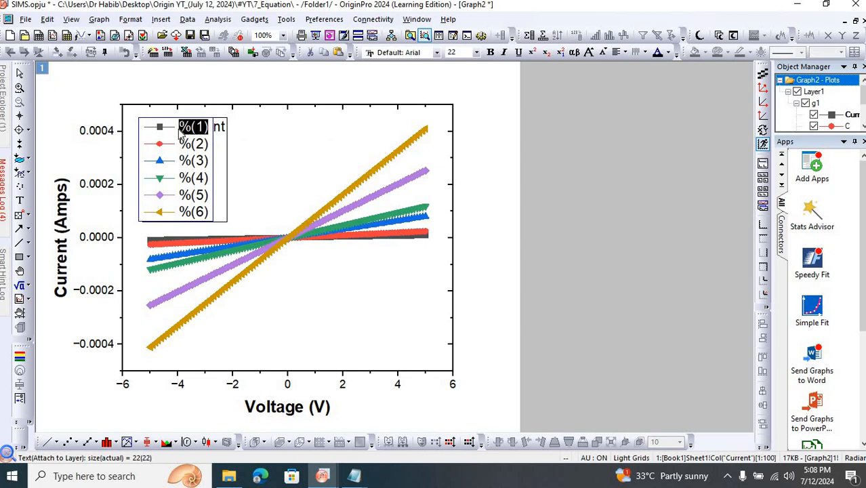
pyautogui.write('B')
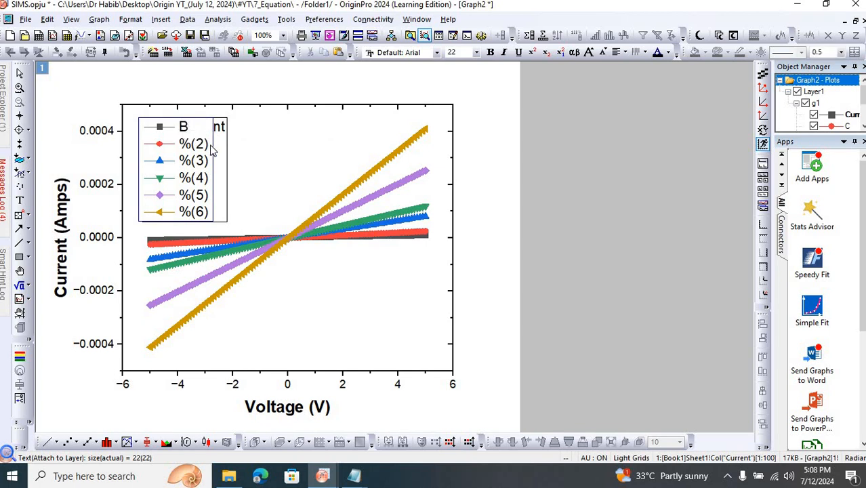
pyautogui.moveTo(210, 145); pyautogui.dragTo(179, 212)
pyautogui.write('C ')
pyautogui.write('D ')
pyautogui.write('E ')
pyautogui.write('F ')
pyautogui.write('G')
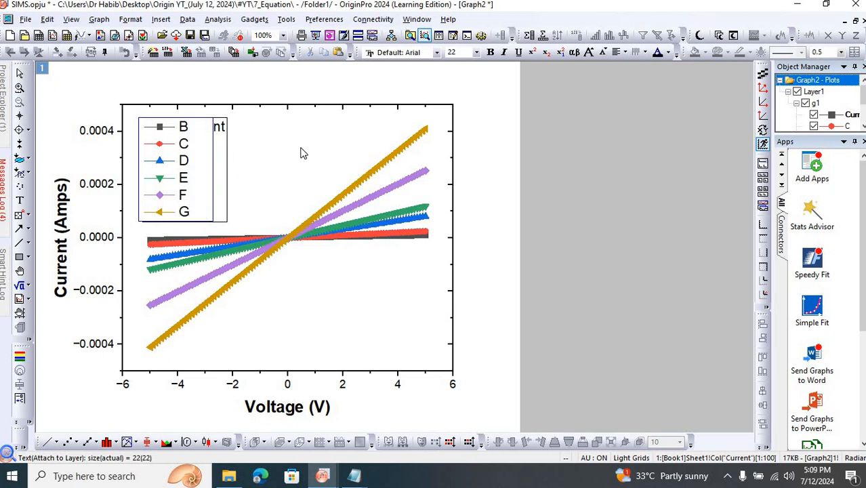
# Step: Make all the legend text bold
pyautogui.hotkey('ctrl', 'a')
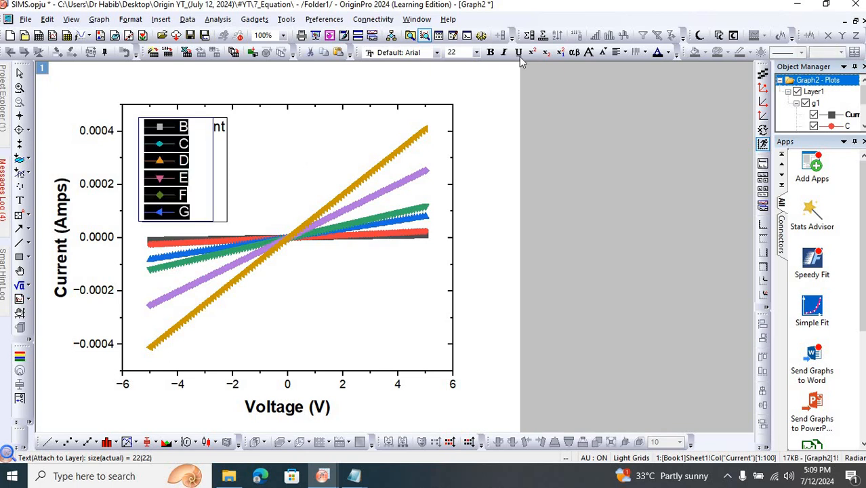
pyautogui.click(490, 52)
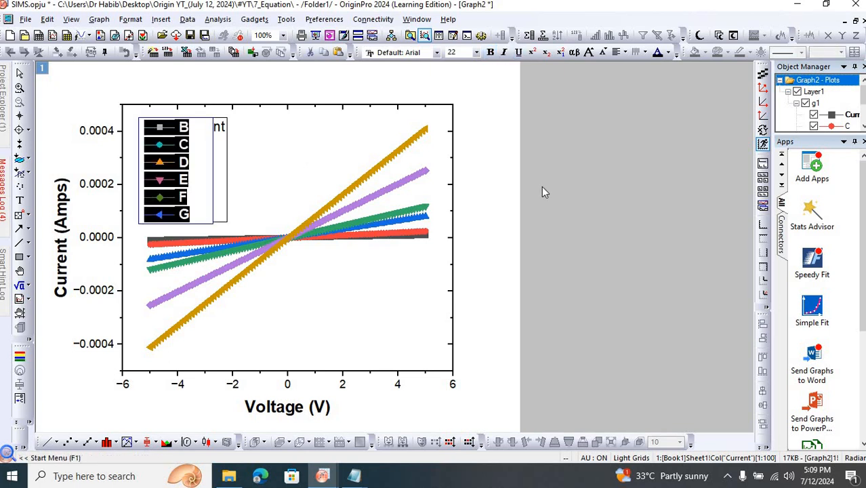
pyautogui.click(503, 189)
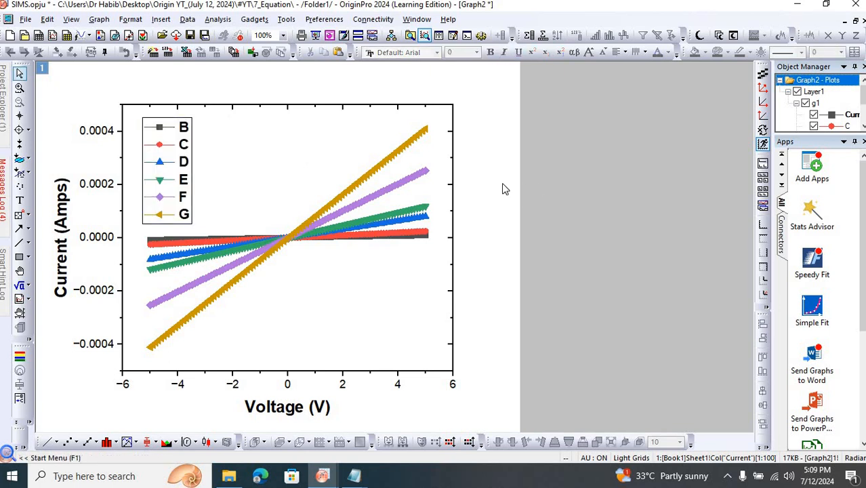
# Step: Set the left Y axis tick labels to the Scientific:10^3 display format and apply it
pyautogui.doubleClick(99, 188)
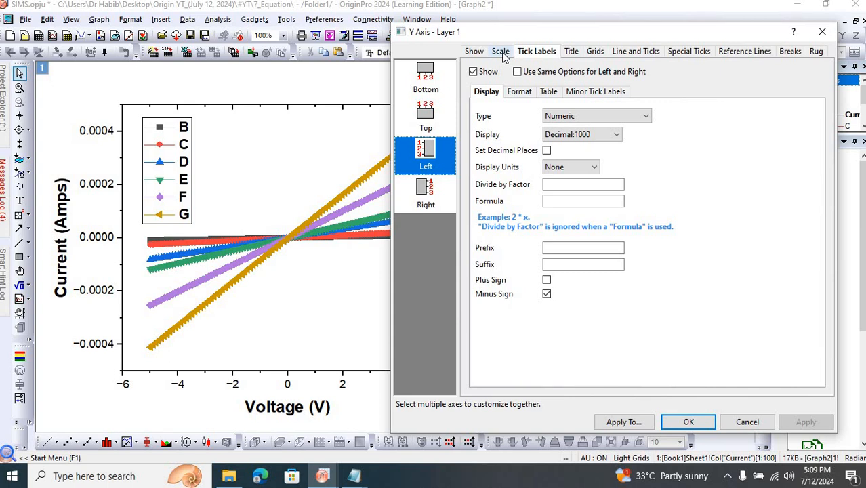
pyautogui.click(616, 135)
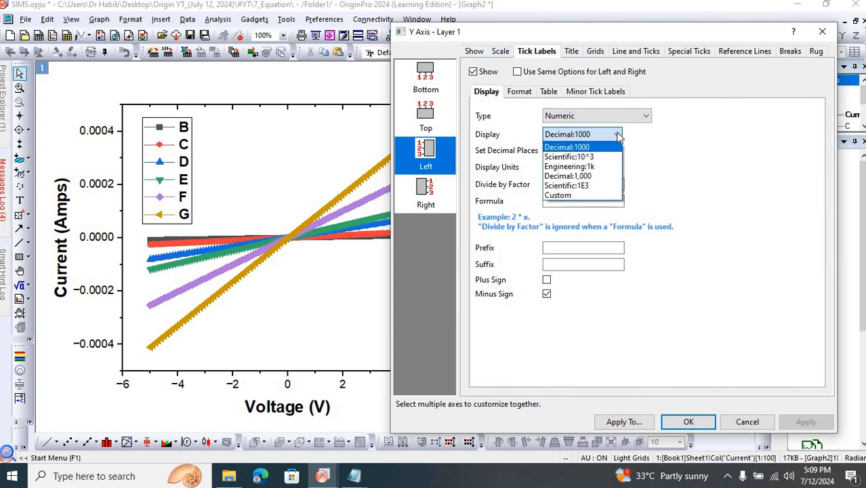
pyautogui.click(588, 158)
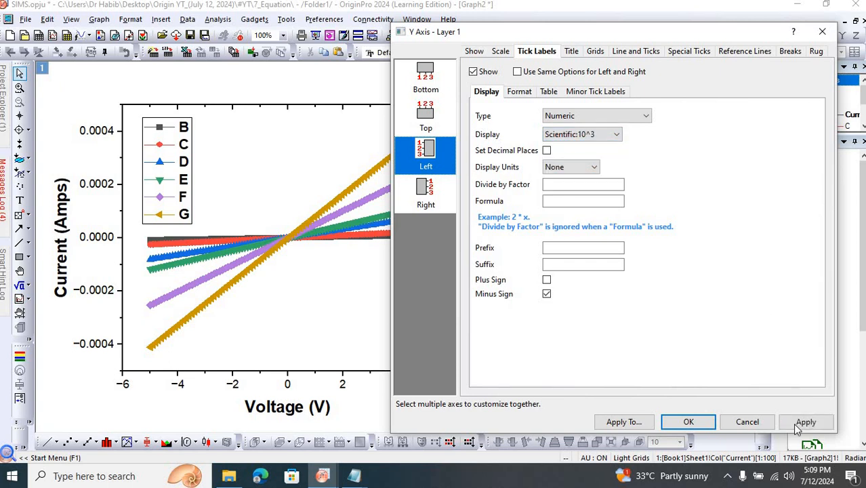
pyautogui.click(798, 426)
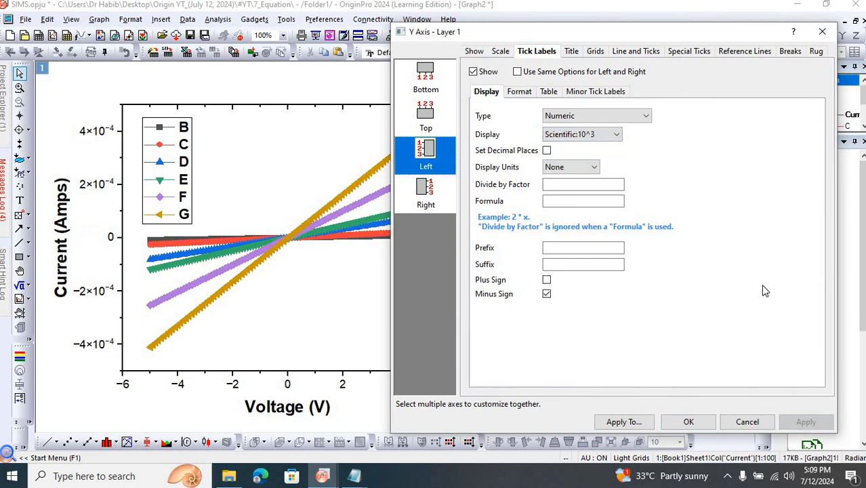
# Step: Set the minor tick count of the vertical axis scale to 4 and apply it
pyautogui.click(500, 52)
pyautogui.doubleClick(535, 294)
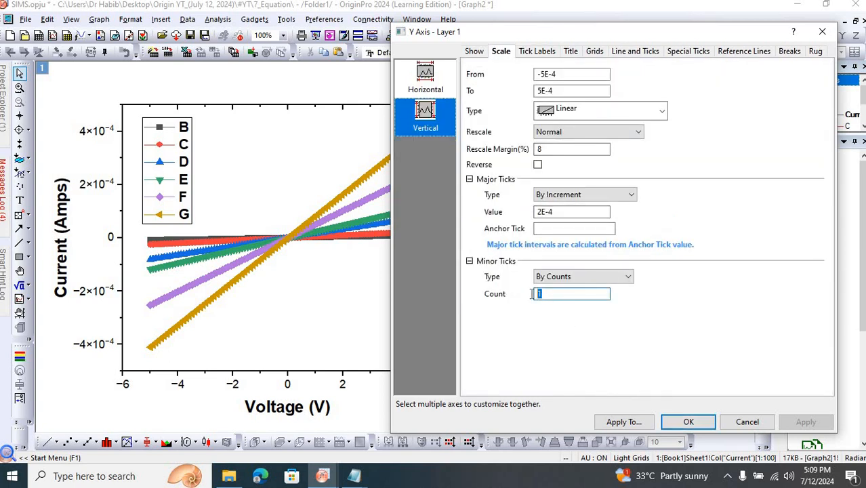
pyautogui.write('4')
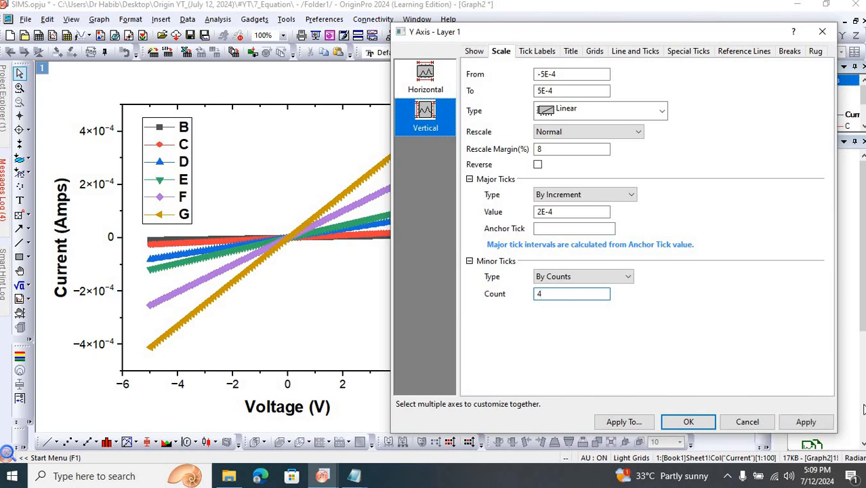
pyautogui.click(811, 420)
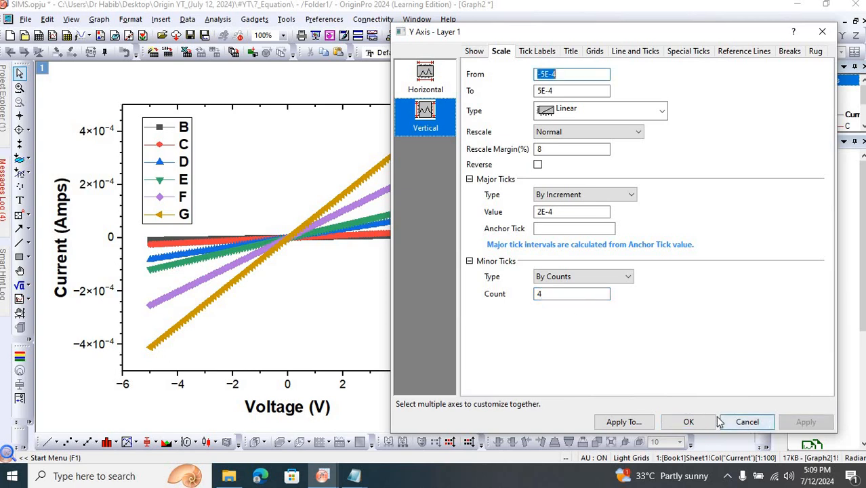
# Step: Set the horizontal axis major tick increment to 1 and apply it
pyautogui.click(427, 84)
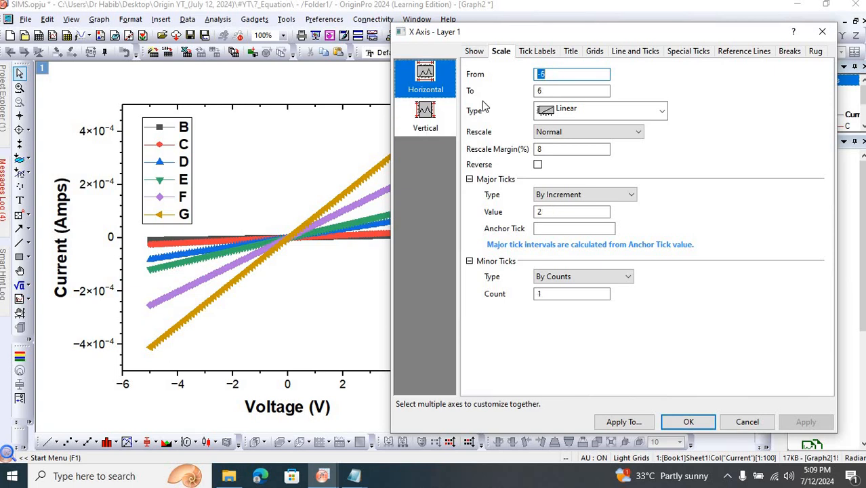
pyautogui.doubleClick(539, 212)
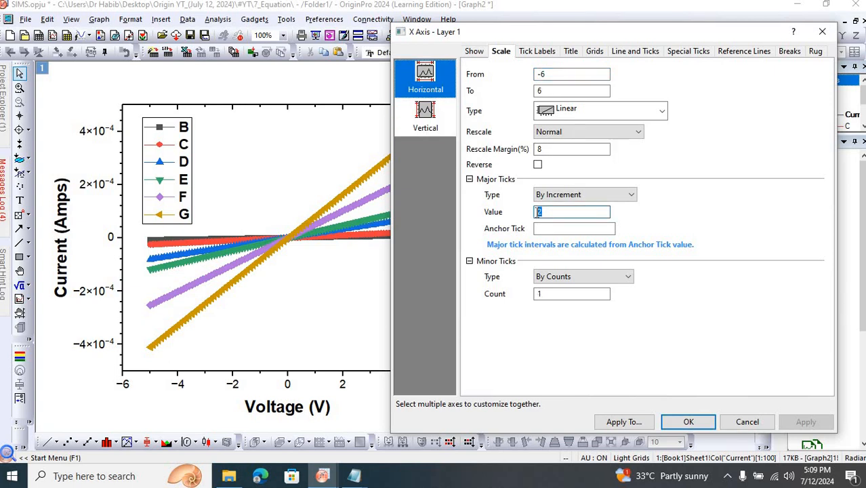
pyautogui.write('1')
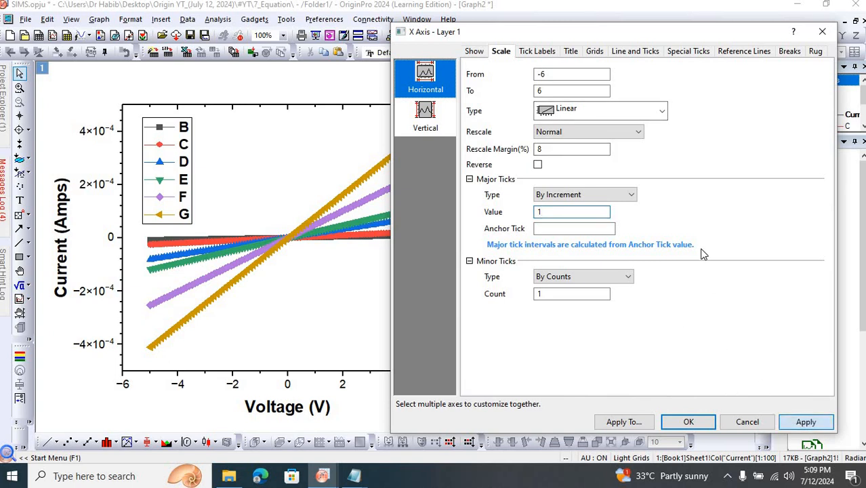
pyautogui.click(798, 422)
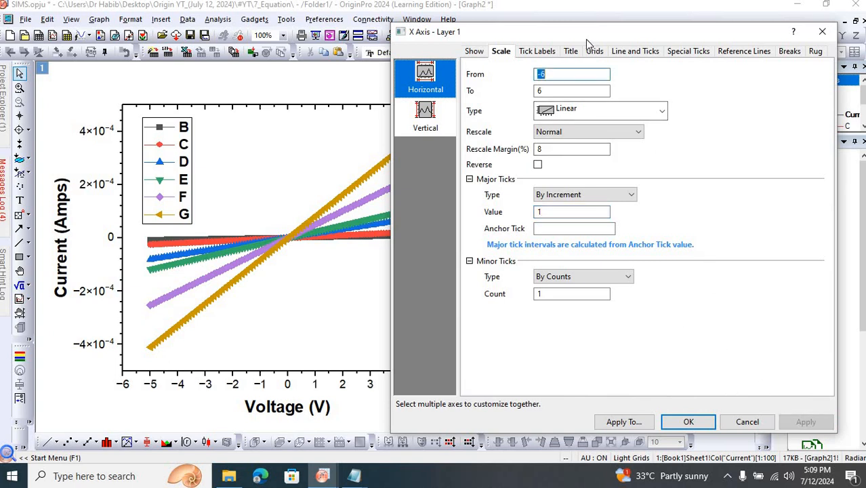
# Step: Set the horizontal axis range from -5 to 5 and apply it
pyautogui.write('-5')
pyautogui.doubleClick(554, 90)
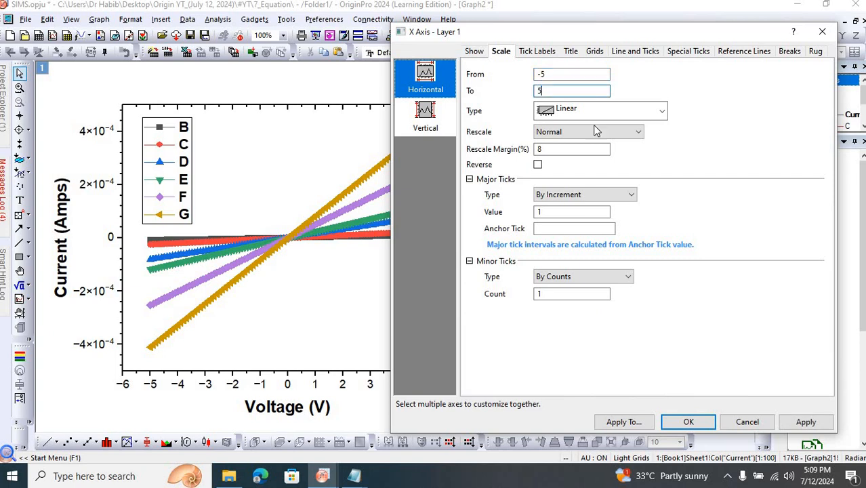
pyautogui.click(795, 422)
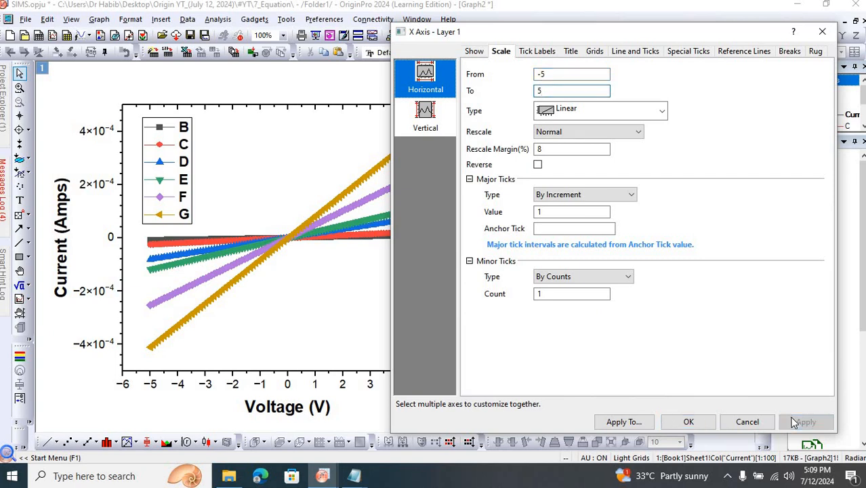
# Step: Set the horizontal axis minor tick count to 4, apply it and close the axis settings
pyautogui.doubleClick(538, 293)
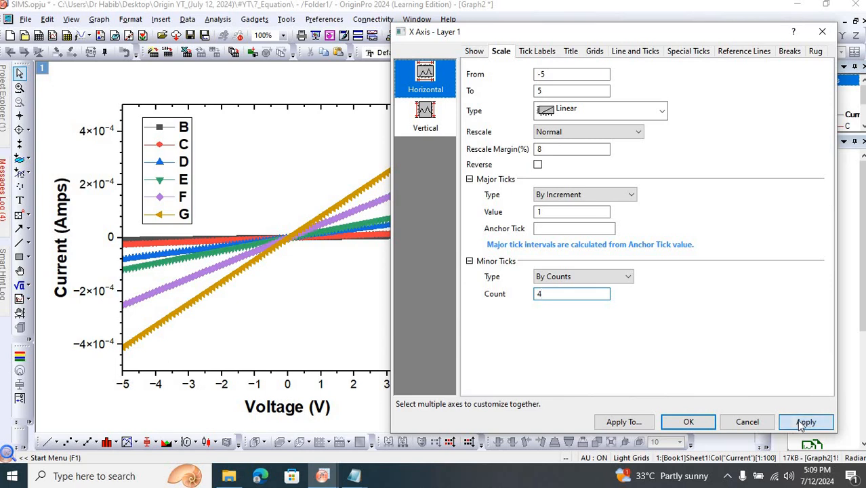
pyautogui.click(806, 422)
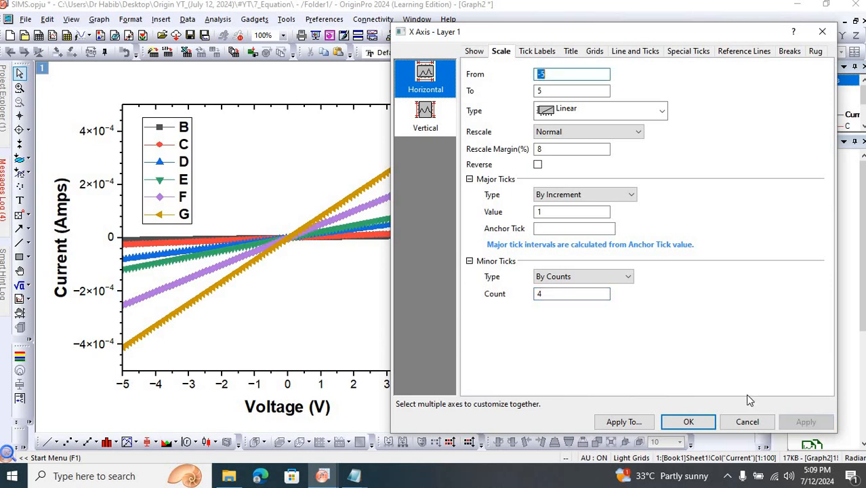
pyautogui.click(689, 422)
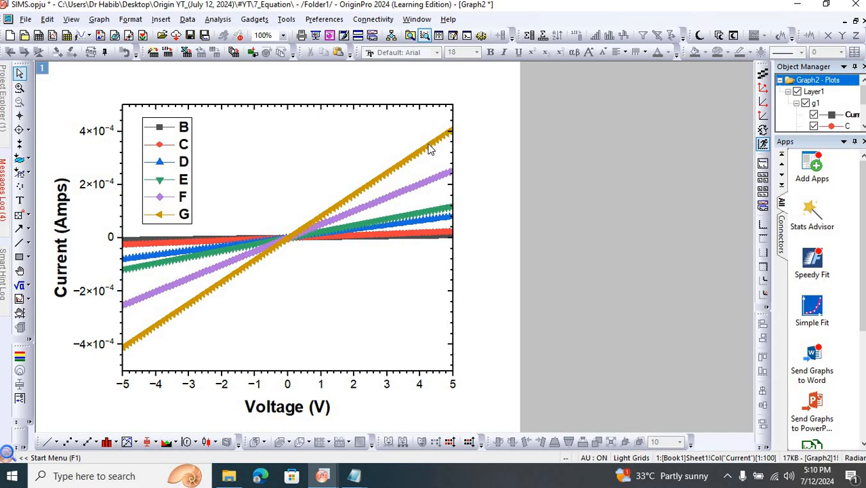
pyautogui.doubleClick(429, 149)
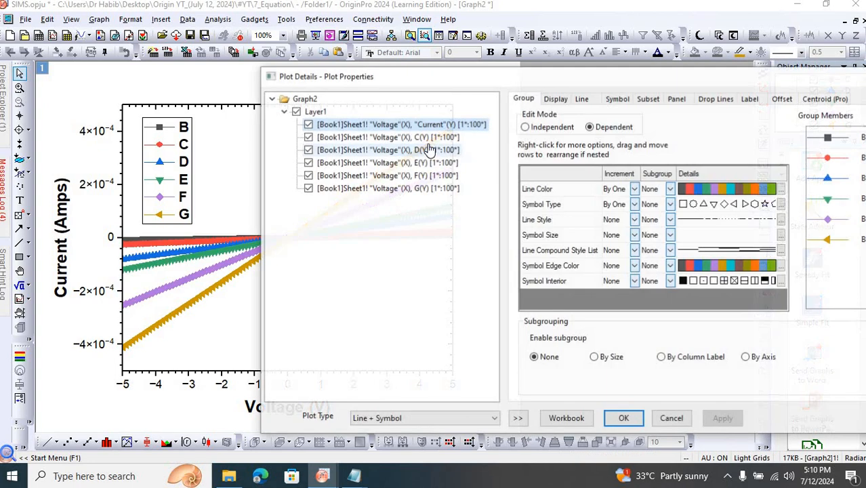
pyautogui.moveTo(708, 79); pyautogui.dragTo(596, 76)
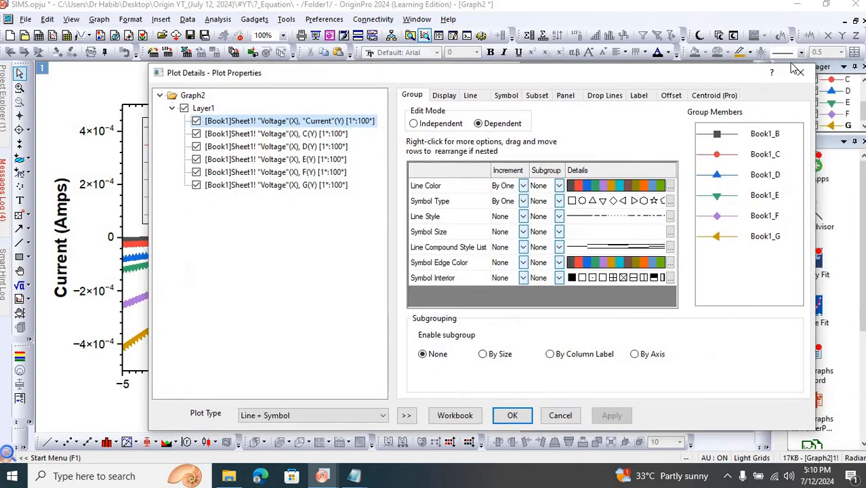
pyautogui.press('Escape')
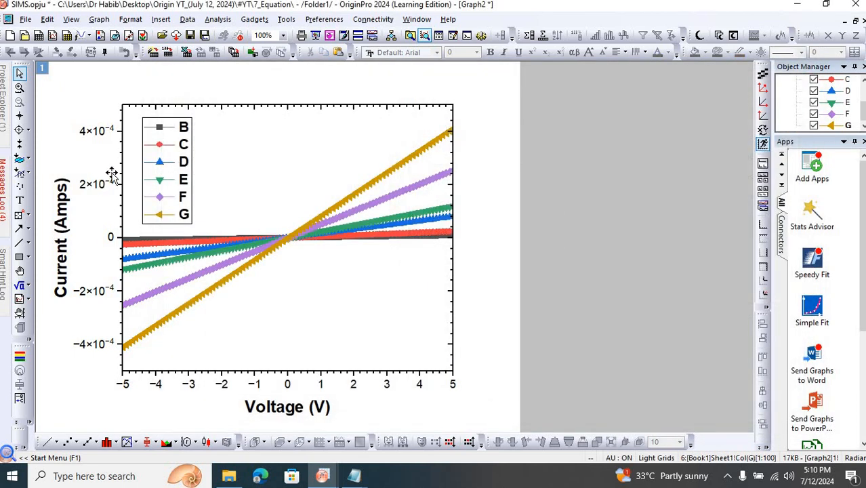
# Step: Make the tick labels of both the Current and Voltage axes bold
pyautogui.click(107, 175)
pyautogui.click(490, 52)
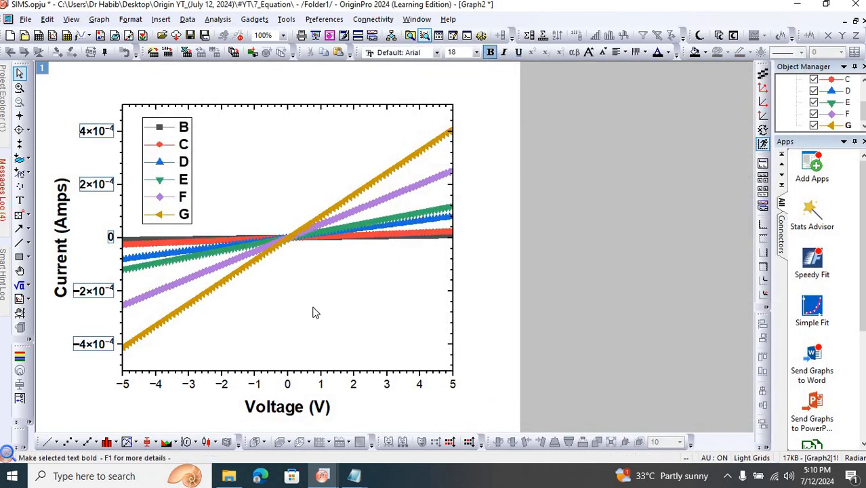
pyautogui.click(225, 385)
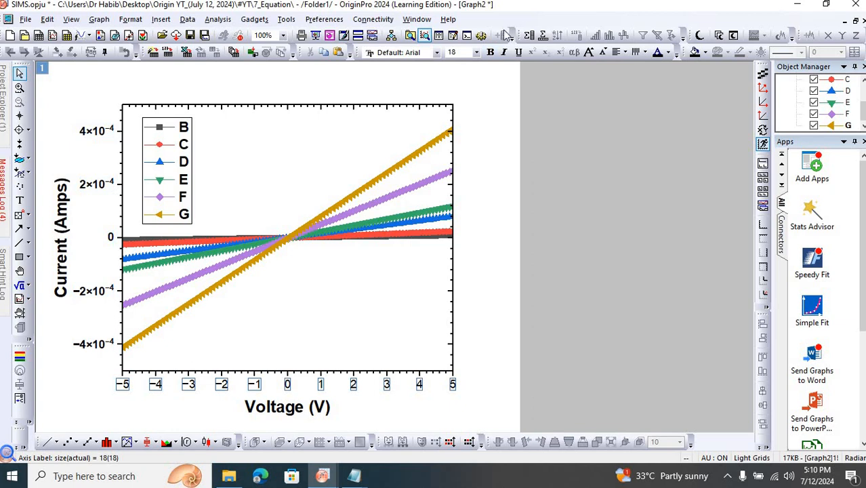
pyautogui.click(490, 52)
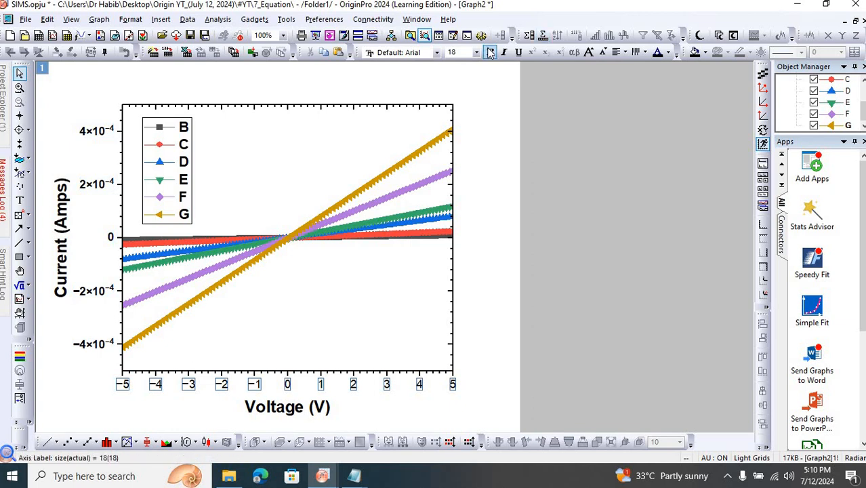
pyautogui.click(537, 234)
# Step: Open the plot details of the grouped curves and switch the group's edit mode to Independent
pyautogui.doubleClick(407, 161)
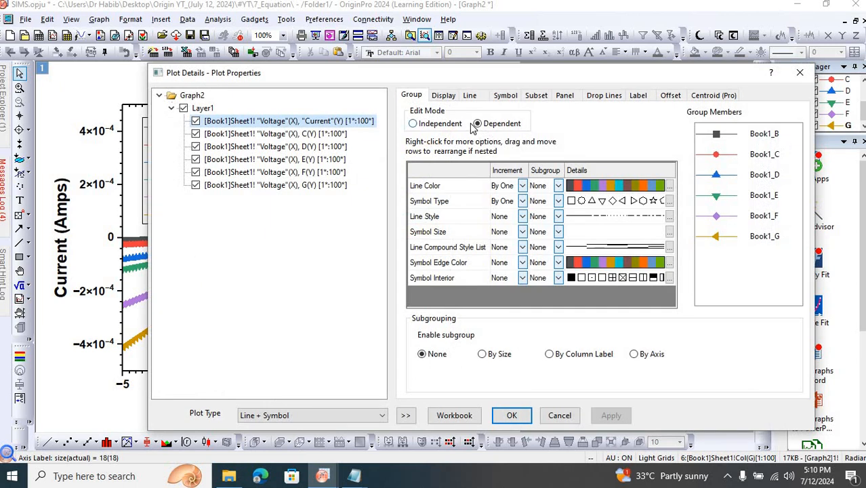
pyautogui.click(502, 98)
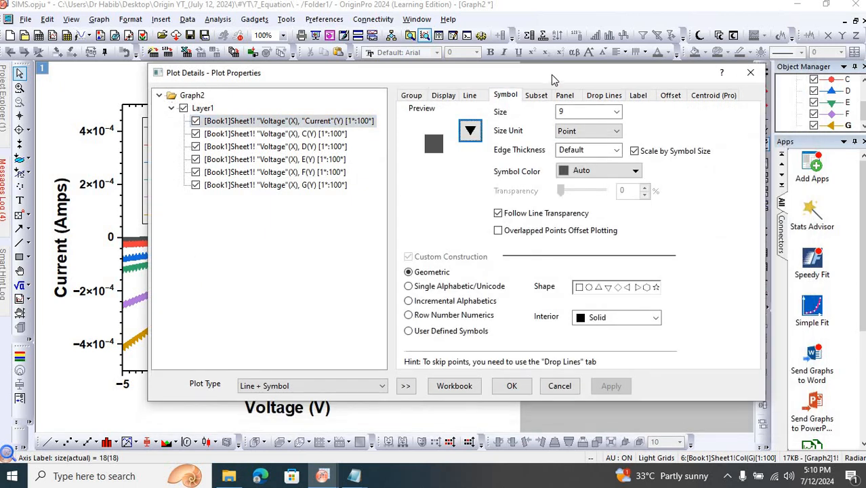
pyautogui.moveTo(610, 85); pyautogui.dragTo(683, 94)
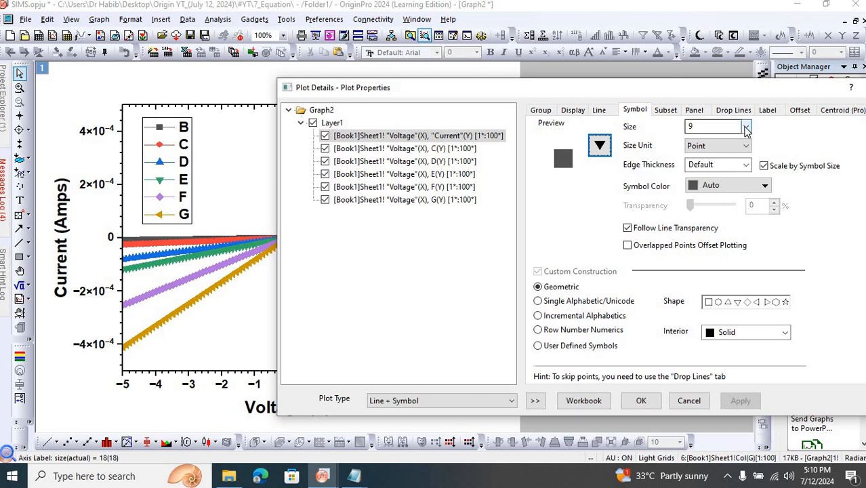
pyautogui.click(542, 110)
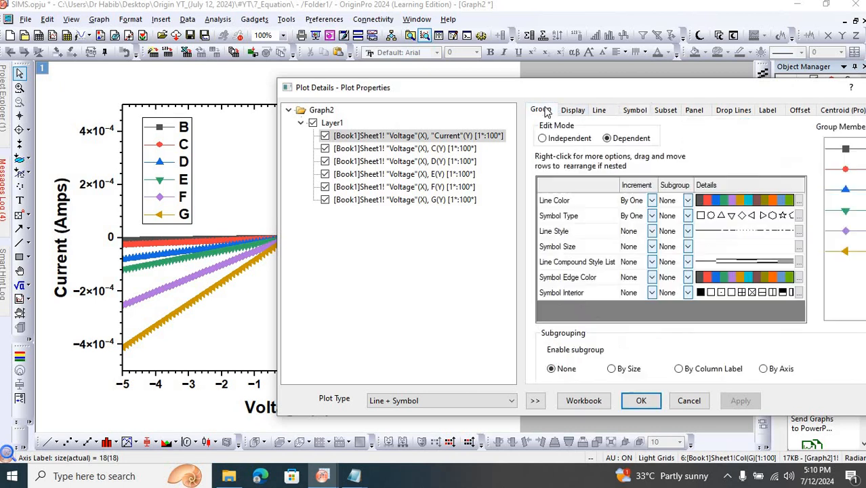
pyautogui.click(543, 139)
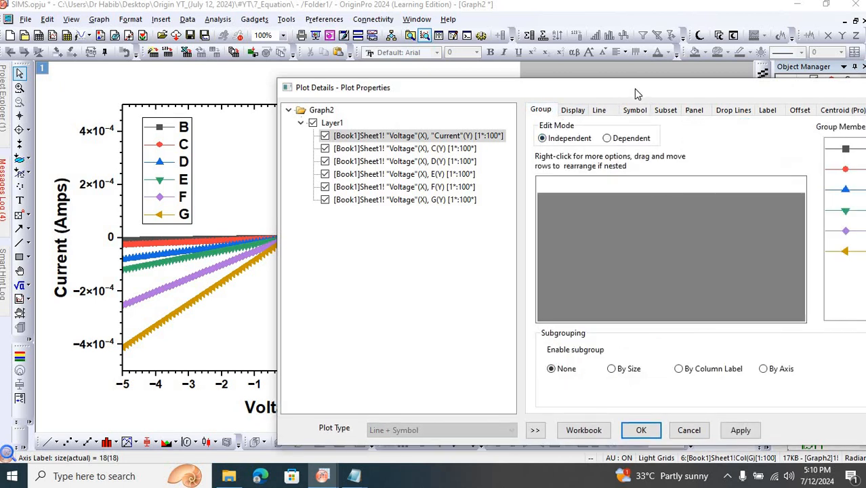
pyautogui.moveTo(620, 92); pyautogui.dragTo(627, 92)
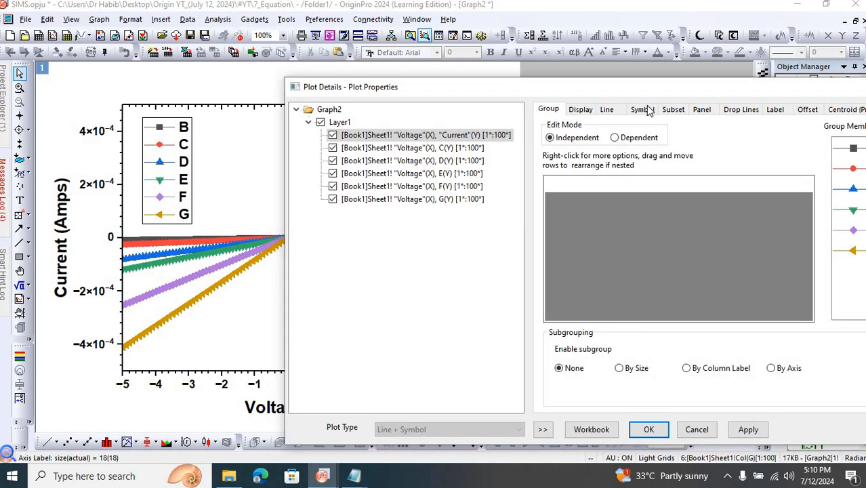
# Step: Try a symbol size of 0 on the first curve, "Current"(Y), and apply it
pyautogui.click(642, 109)
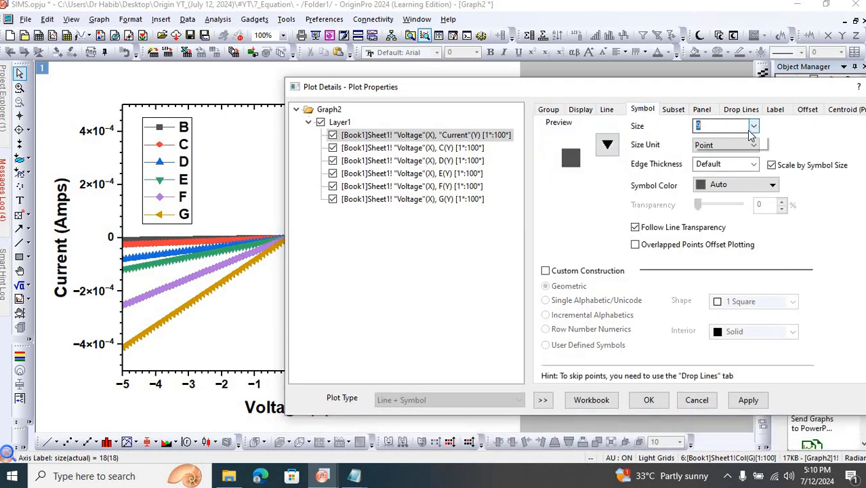
pyautogui.click(752, 126)
pyautogui.click(741, 140)
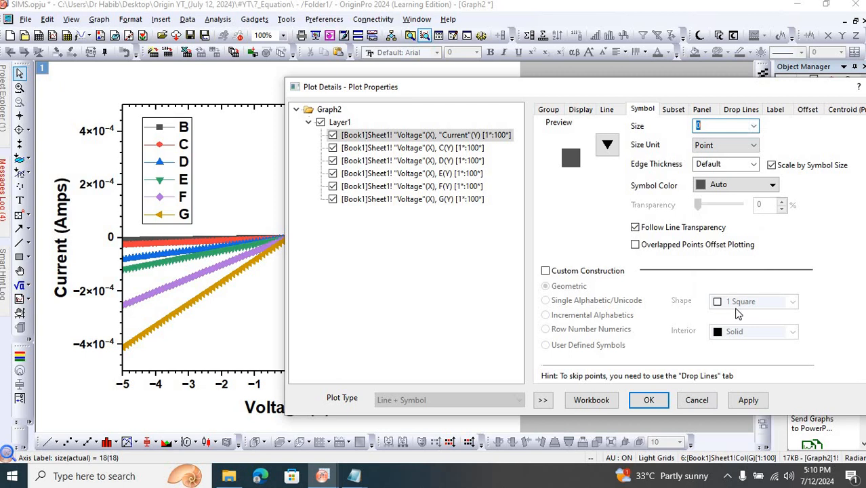
pyautogui.click(748, 400)
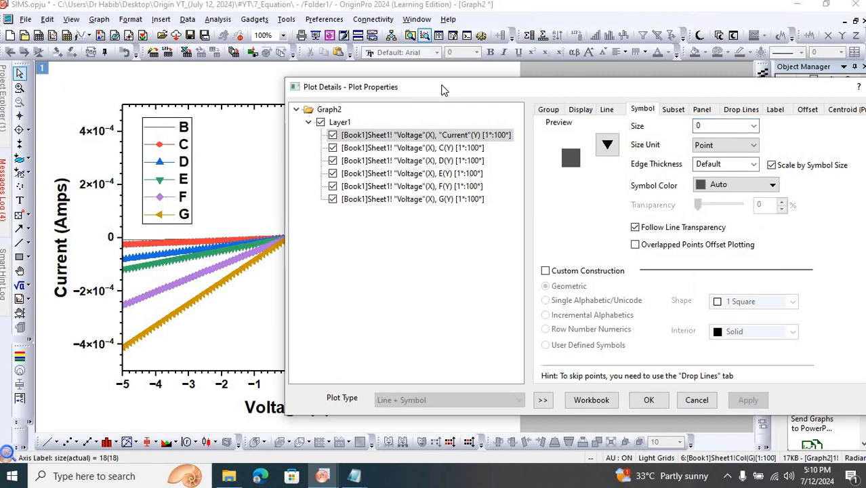
# Step: Set the symbol size of the first curve, "Current"(Y), to 8 and apply it
pyautogui.moveTo(444, 86); pyautogui.dragTo(428, 116)
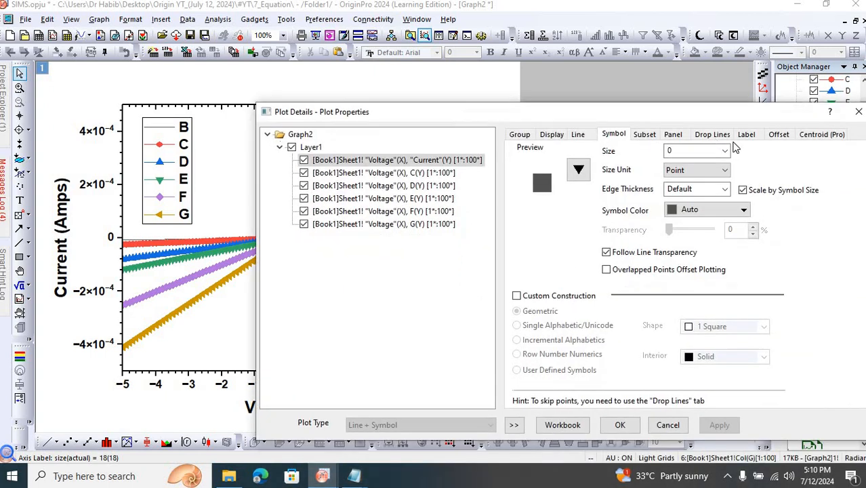
pyautogui.click(724, 151)
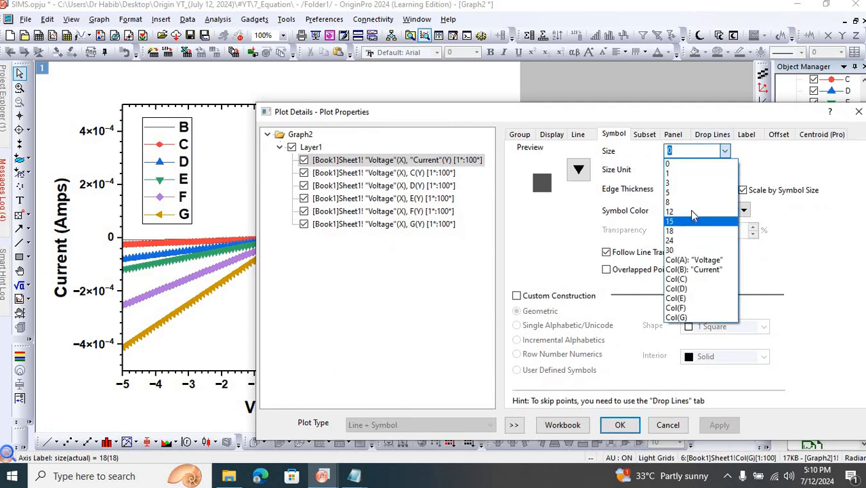
pyautogui.click(689, 202)
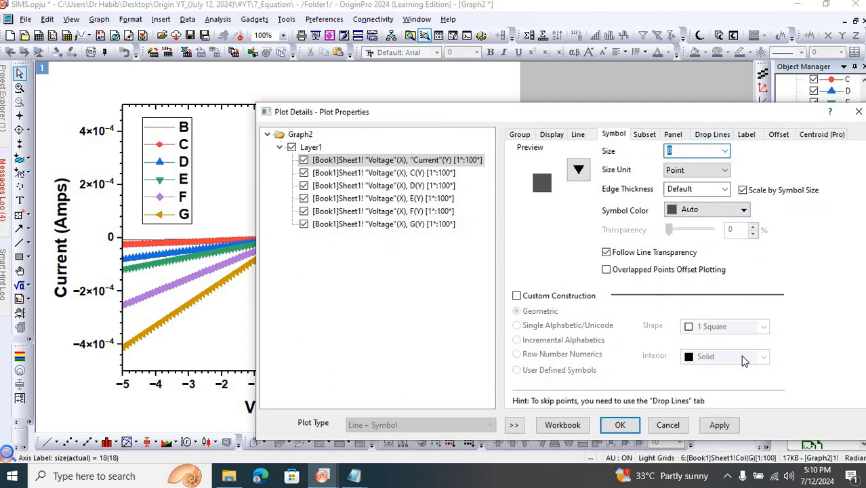
pyautogui.click(719, 424)
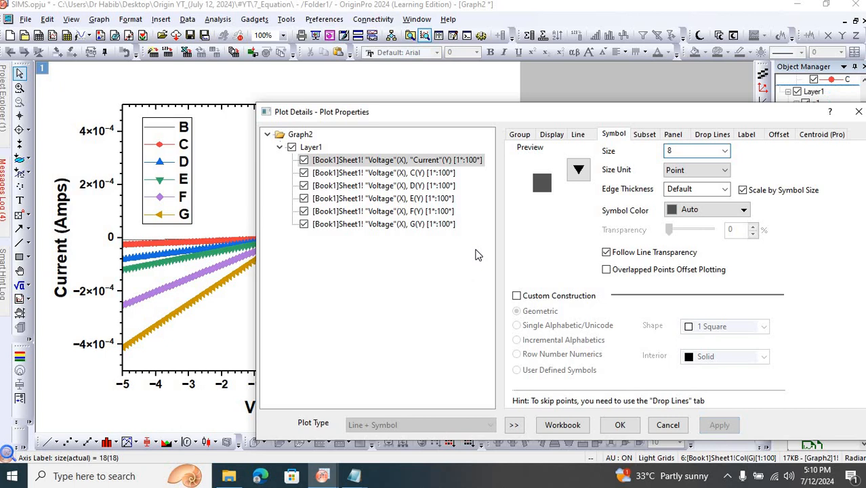
# Step: Set the symbol size of the G(Y) curve to 0 and apply it, keeping the plot in view
pyautogui.click(428, 224)
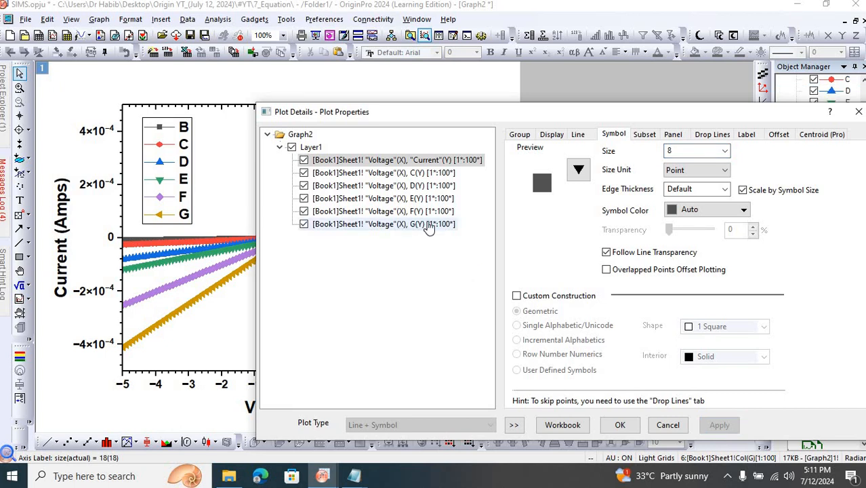
pyautogui.click(519, 134)
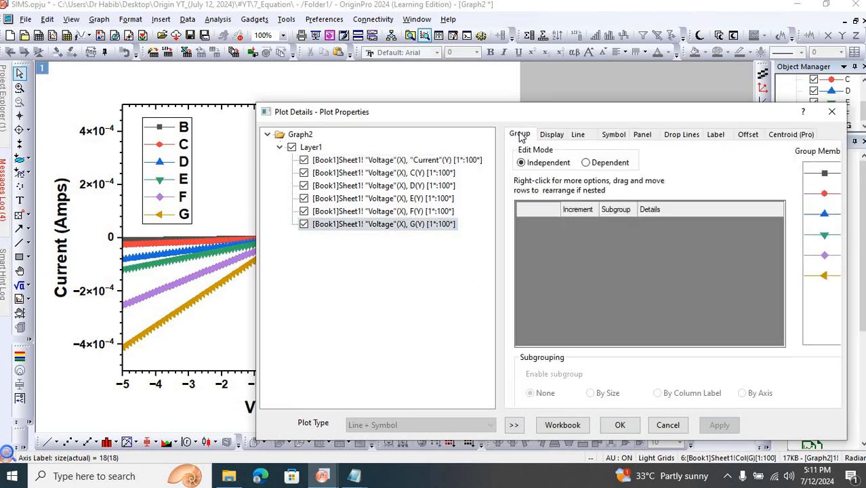
pyautogui.click(614, 134)
pyautogui.click(724, 151)
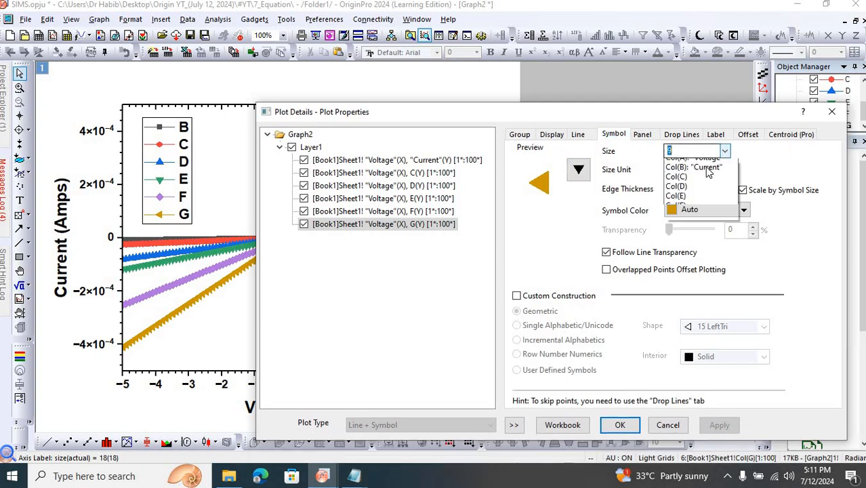
pyautogui.click(703, 166)
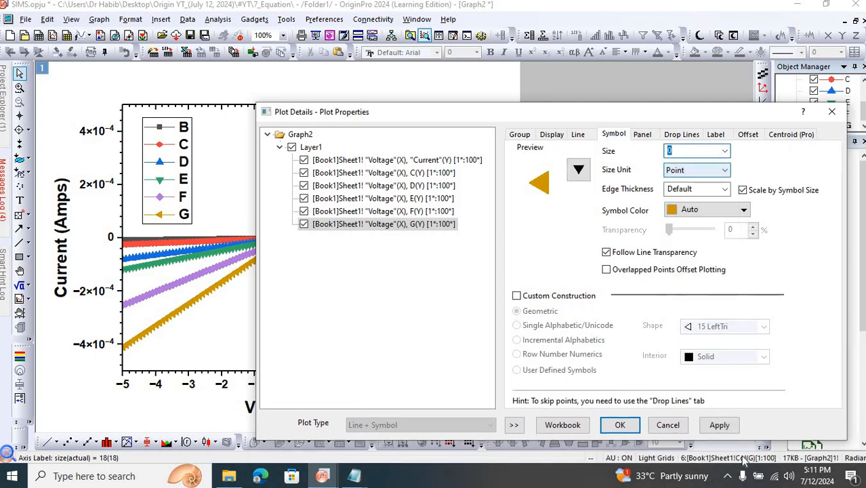
pyautogui.click(720, 426)
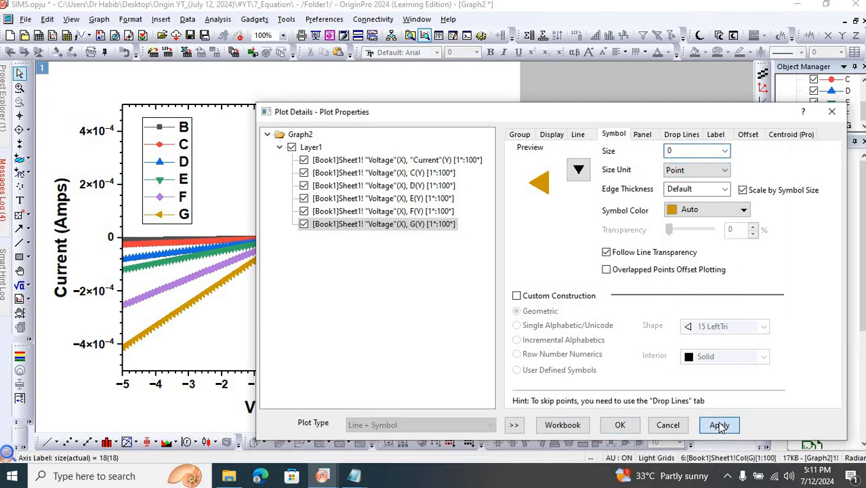
pyautogui.moveTo(485, 118); pyautogui.dragTo(618, 129)
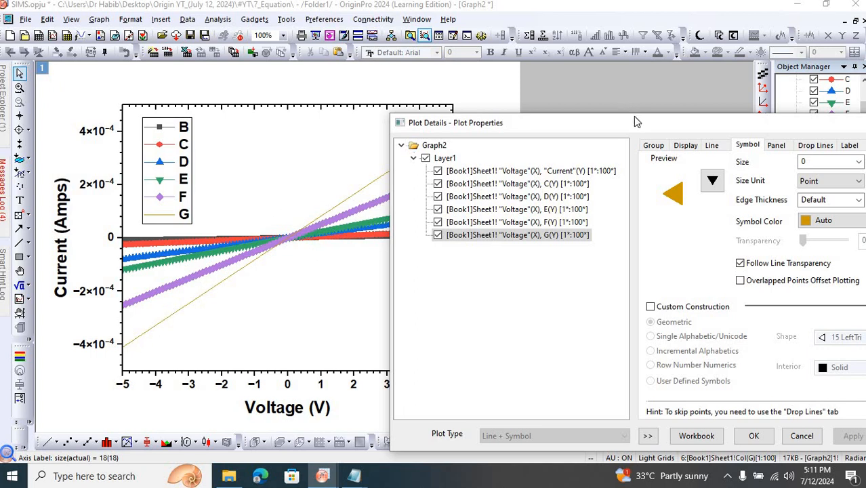
pyautogui.moveTo(574, 117); pyautogui.dragTo(506, 109)
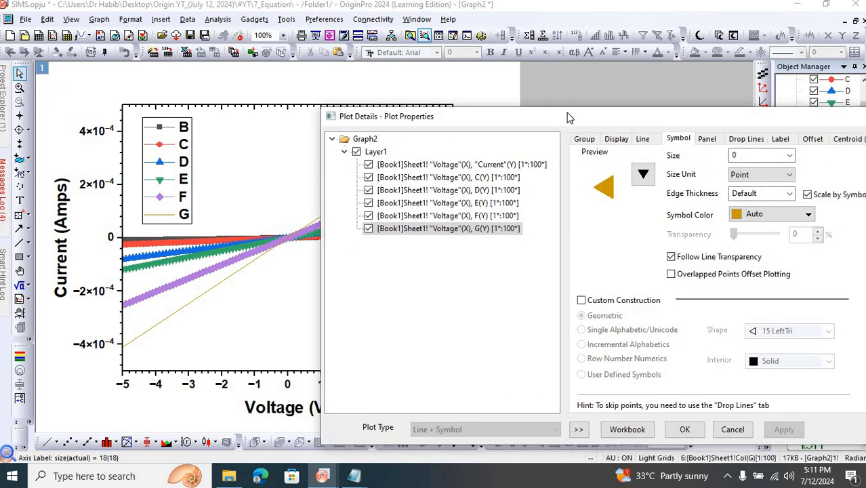
# Step: Switch the group's edit mode to Dependent and check the symbol and group settings of the first curve
pyautogui.click(448, 229)
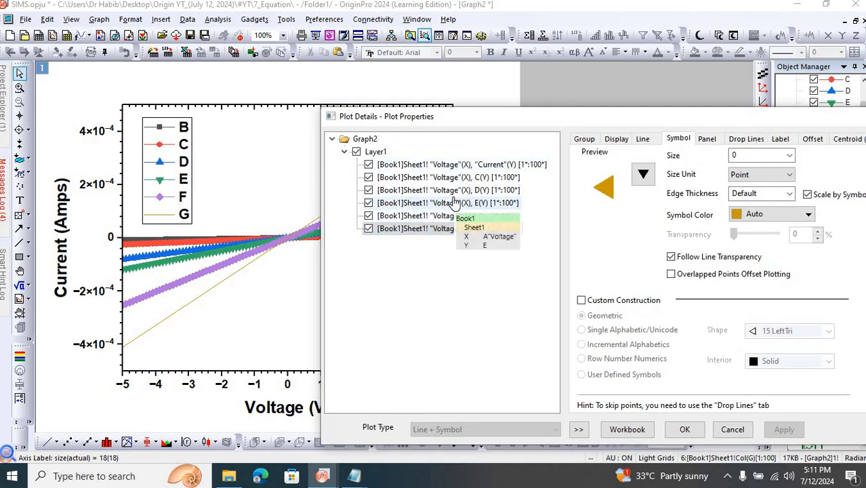
pyautogui.click(585, 139)
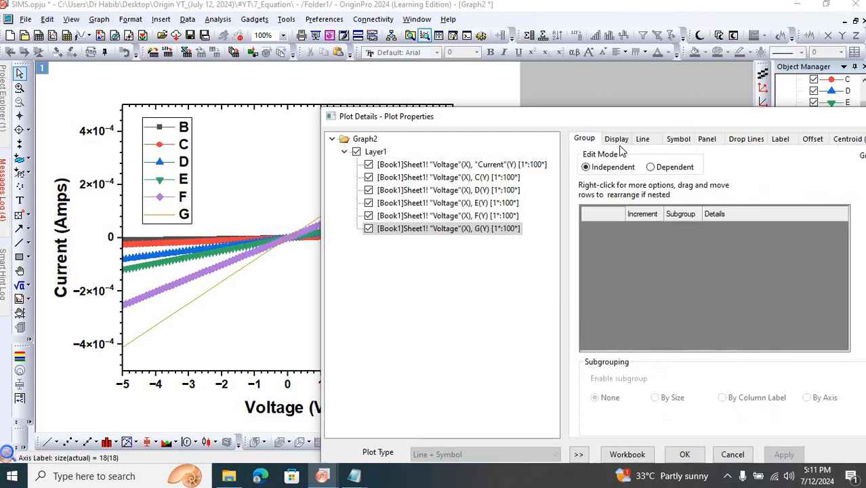
pyautogui.click(651, 167)
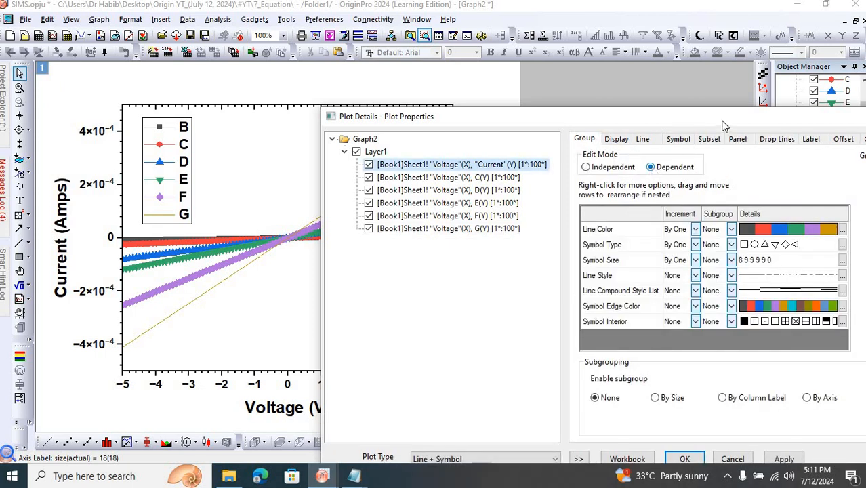
pyautogui.moveTo(695, 111); pyautogui.dragTo(668, 101)
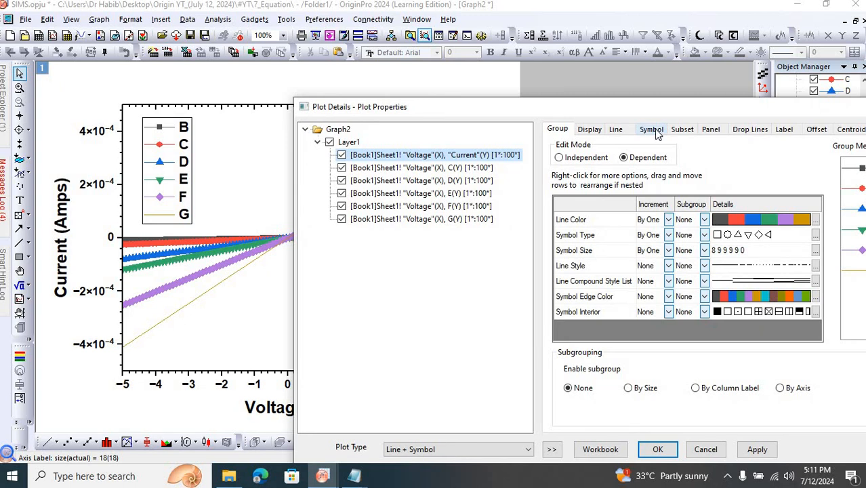
pyautogui.click(653, 130)
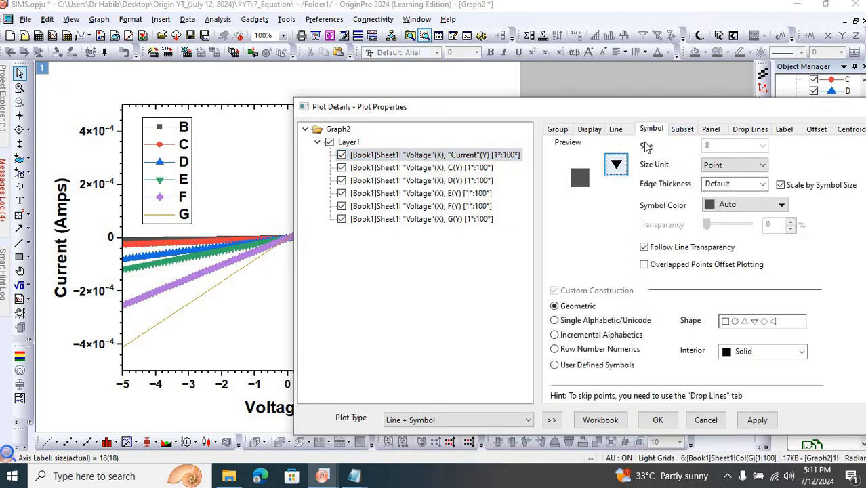
pyautogui.click(556, 130)
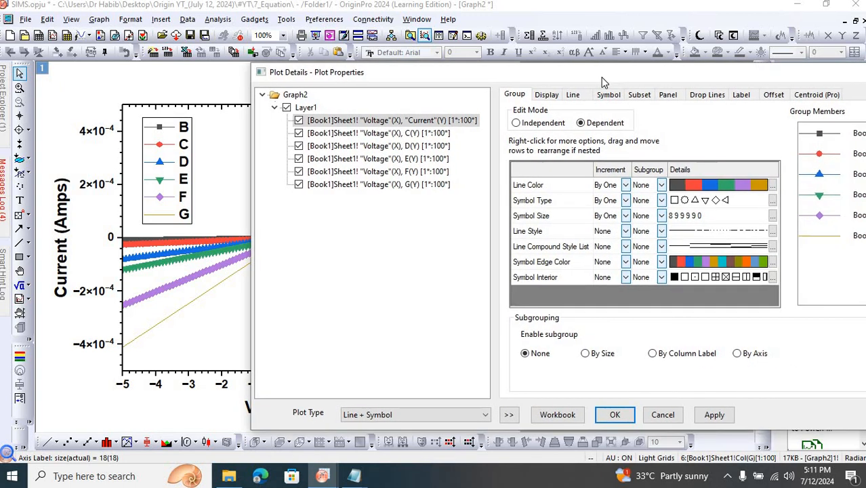
pyautogui.click(412, 184)
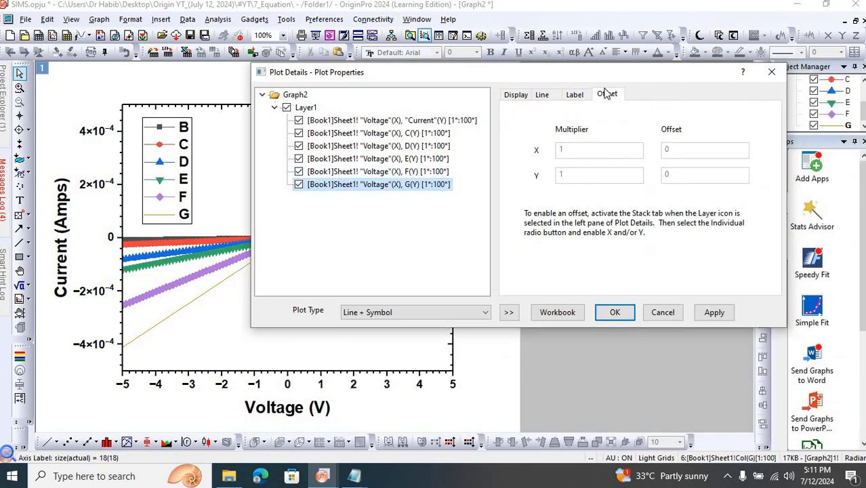
pyautogui.click(385, 121)
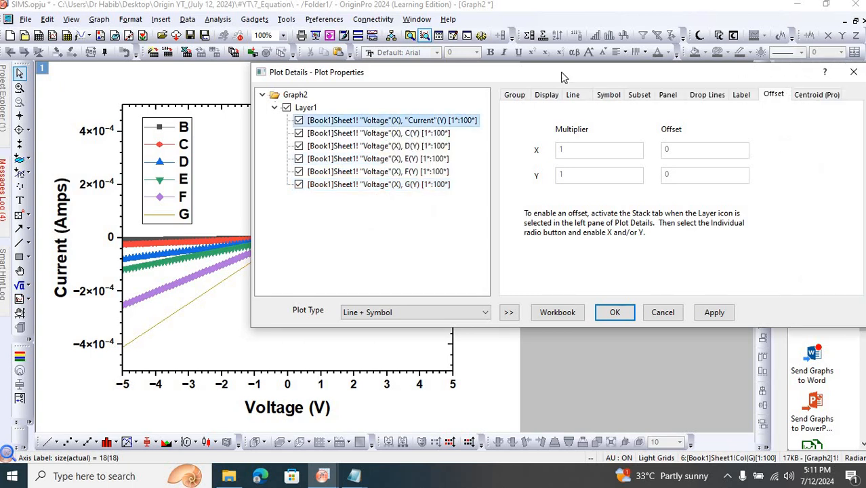
pyautogui.click(518, 95)
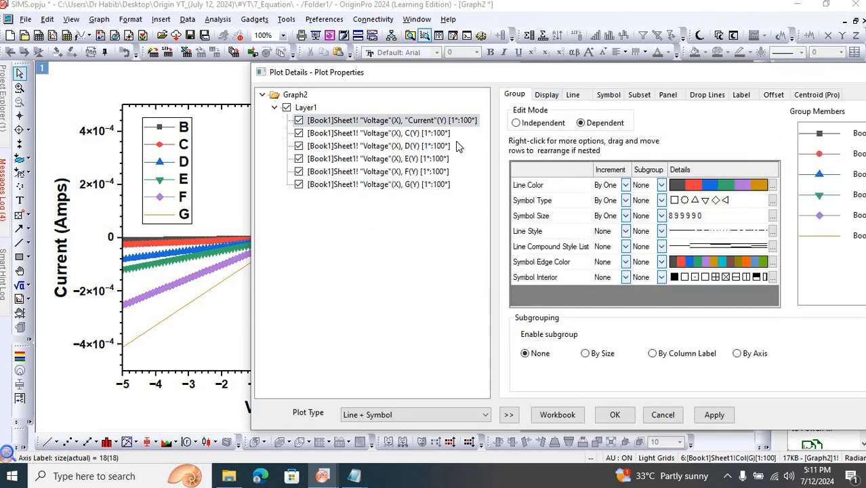
# Step: Switch the group's edit mode to Independent and set the symbol size of the G(Y) curve to 8
pyautogui.click(517, 123)
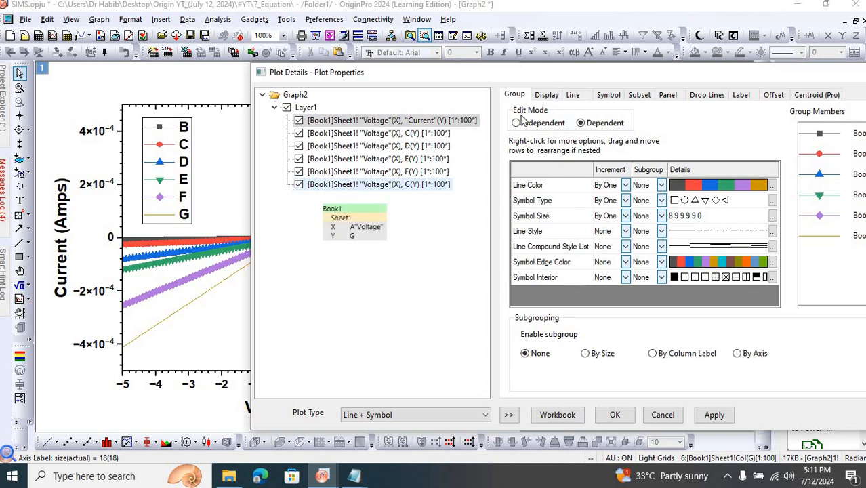
pyautogui.click(354, 186)
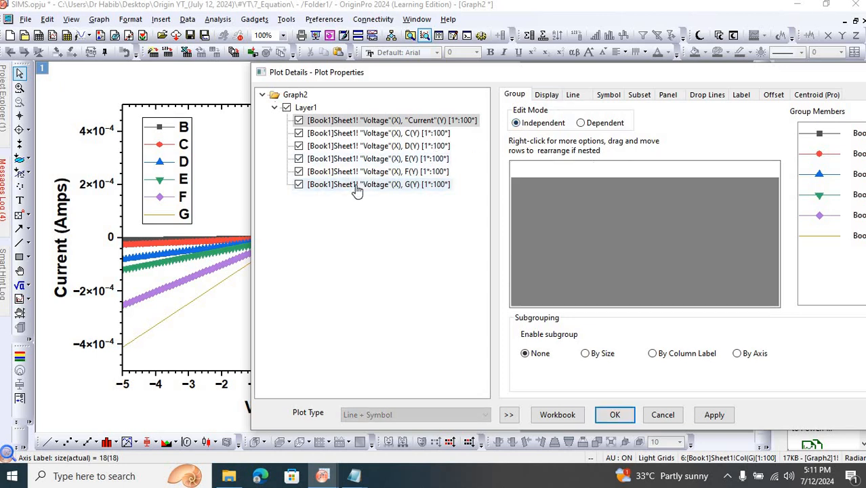
pyautogui.click(609, 97)
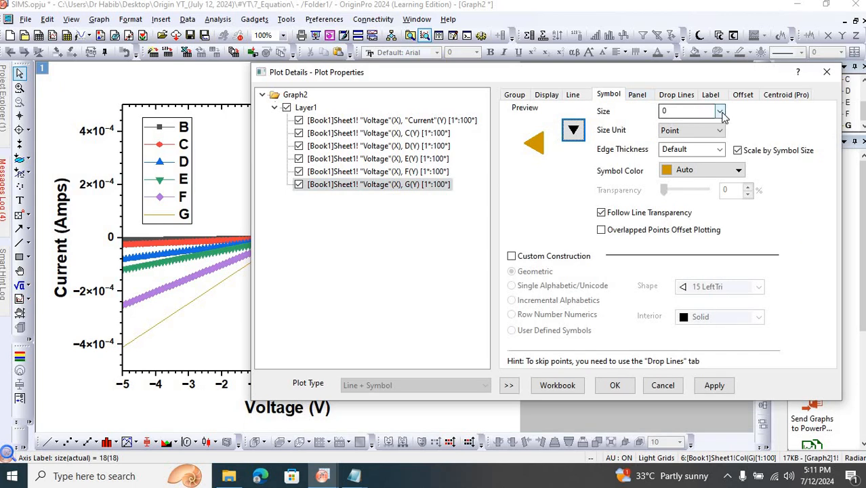
pyautogui.click(720, 112)
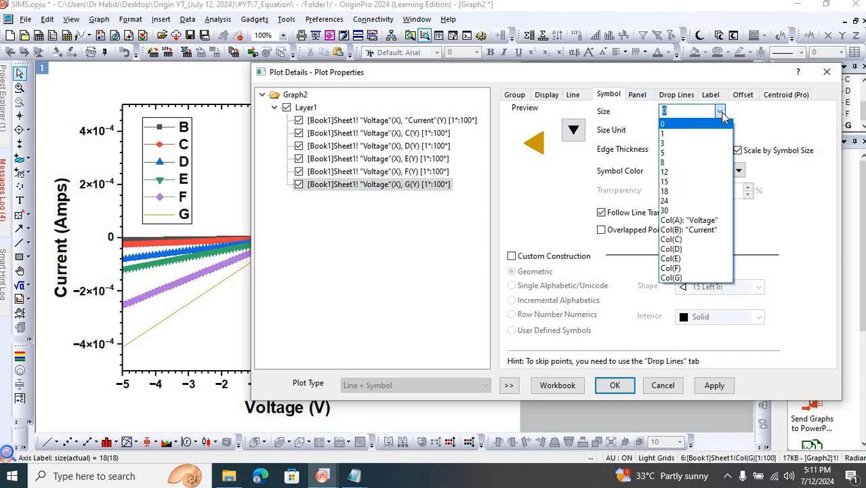
pyautogui.click(698, 164)
# Step: Try the Dependent edit mode again, check the first curve's symbol settings, and close the plot details without applying
pyautogui.click(515, 95)
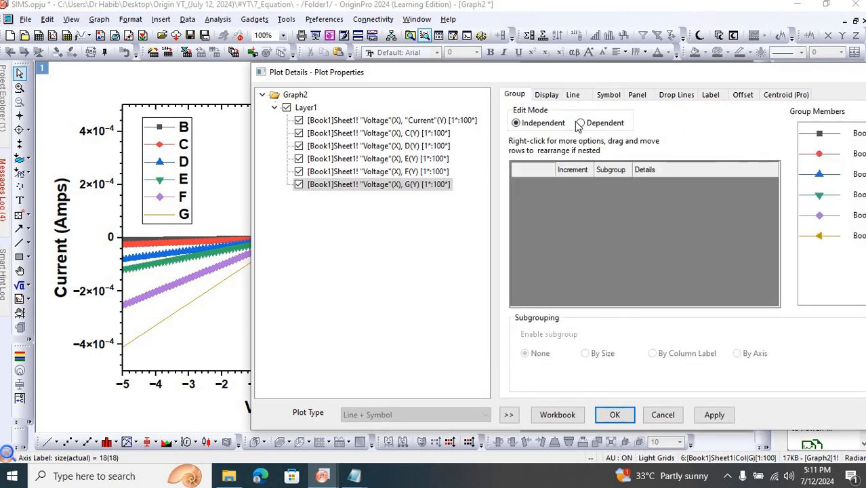
pyautogui.click(580, 123)
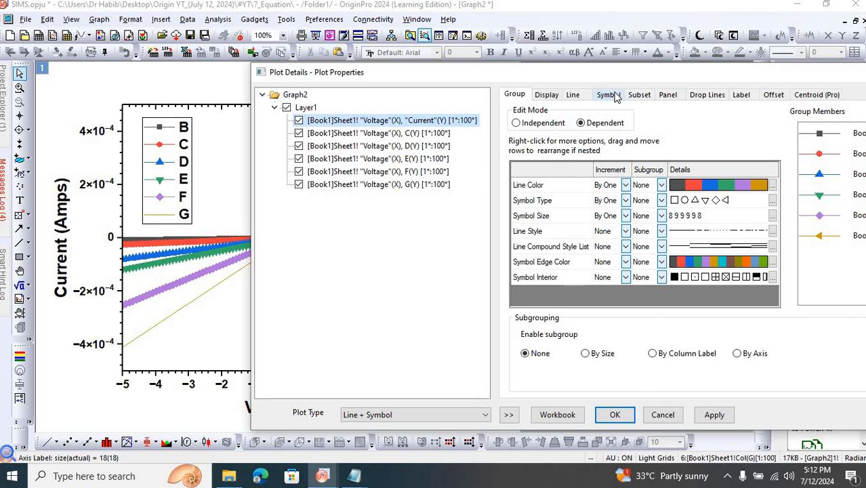
pyautogui.click(609, 95)
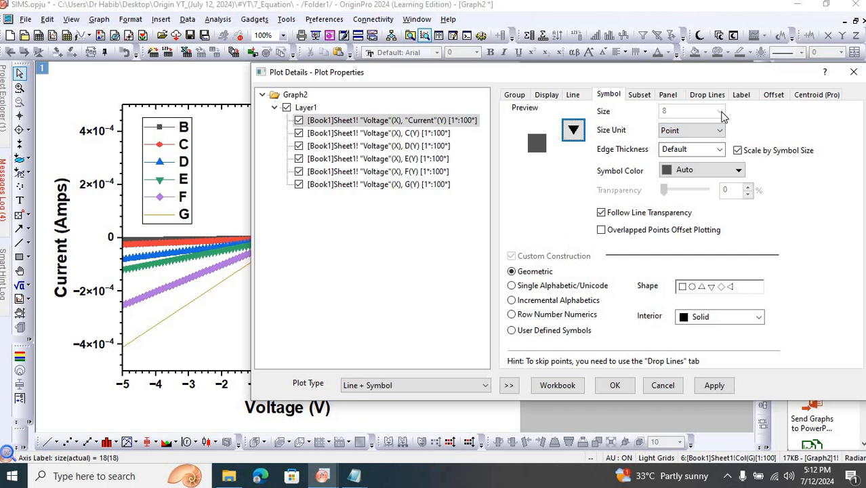
pyautogui.click(853, 73)
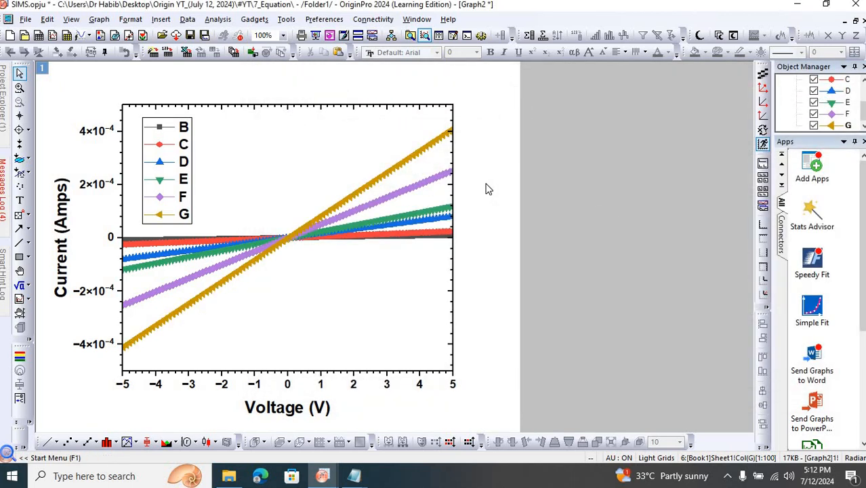
# Step: Reopen the plot details from the plotted curves and switch the group's edit mode to Dependent
pyautogui.doubleClick(396, 170)
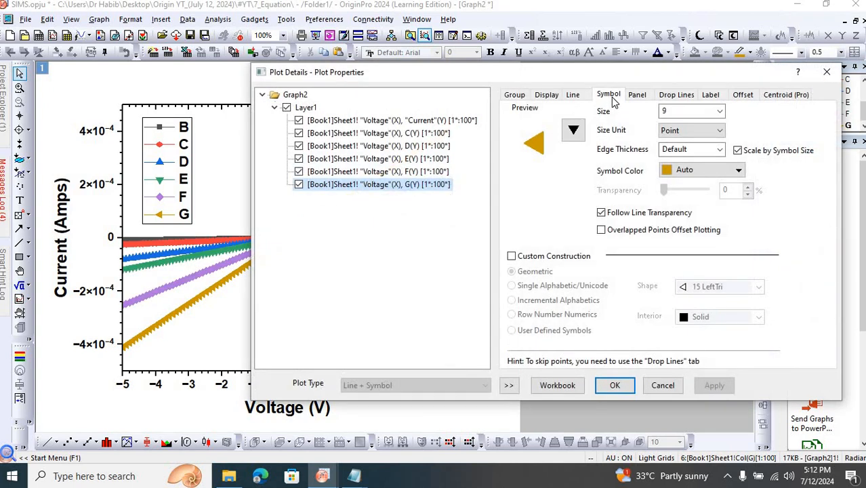
pyautogui.click(515, 96)
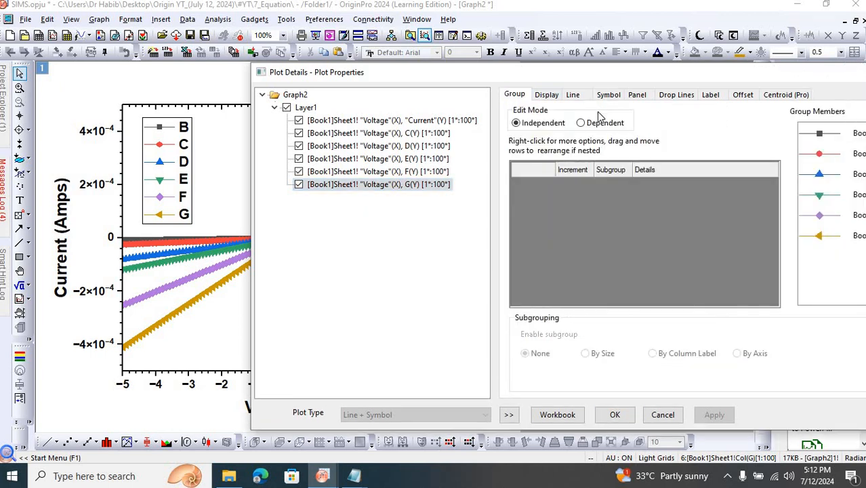
pyautogui.click(582, 123)
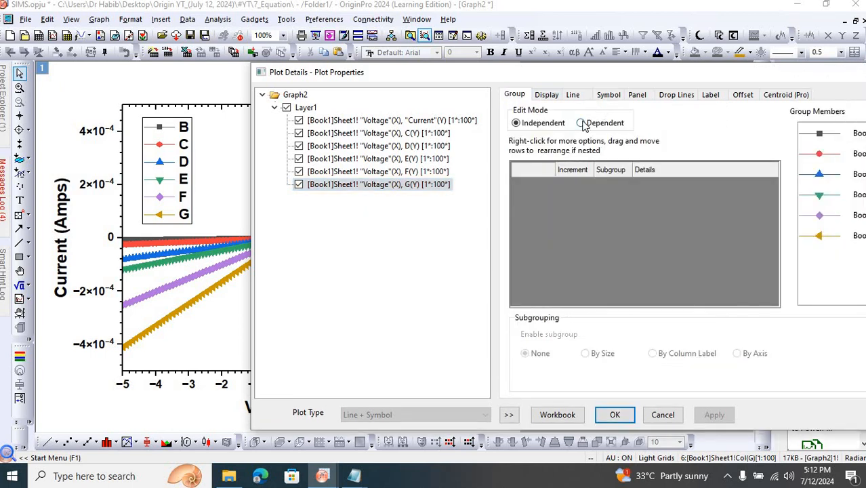
# Step: Examine the symbol gallery, symbol size, group increment and layer background settings of the dependent curve group
pyautogui.click(609, 95)
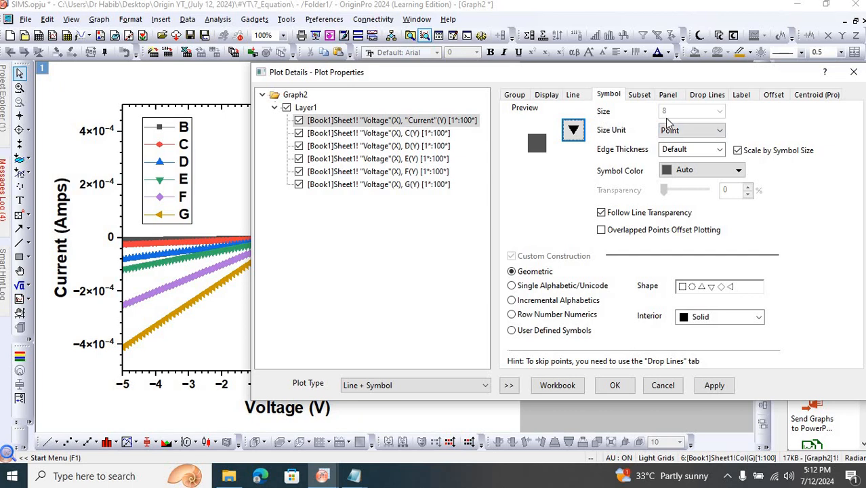
pyautogui.click(574, 131)
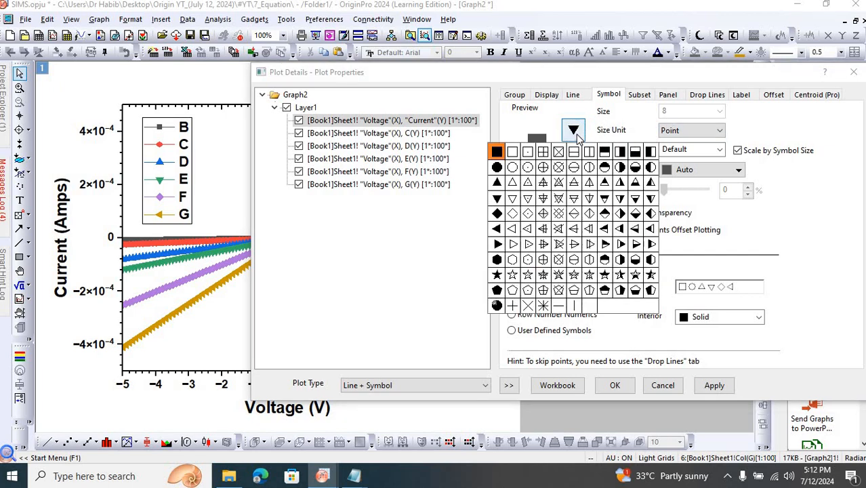
pyautogui.click(795, 127)
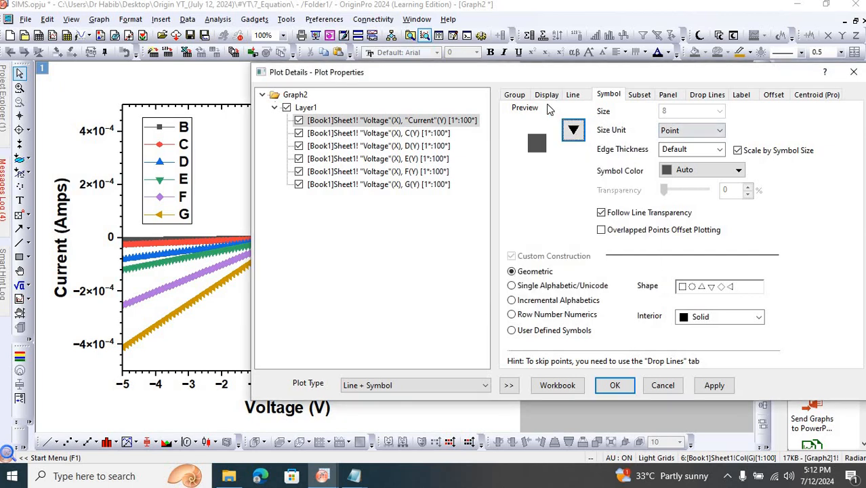
pyautogui.click(304, 109)
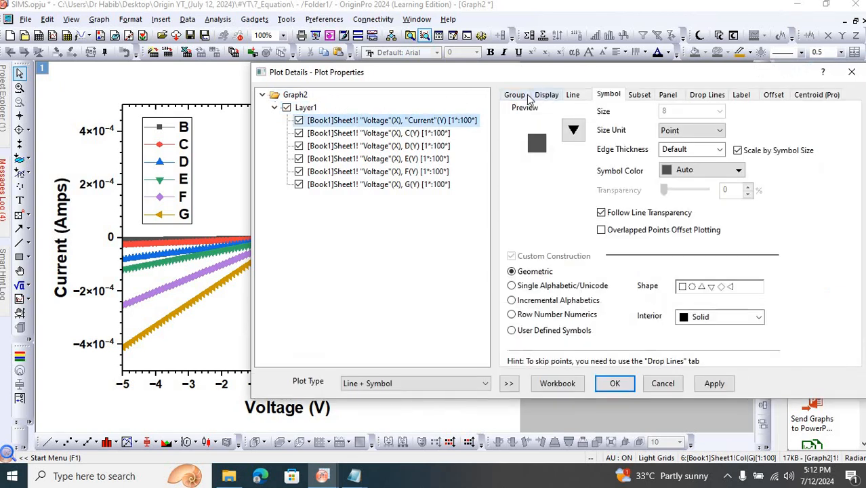
pyautogui.click(519, 95)
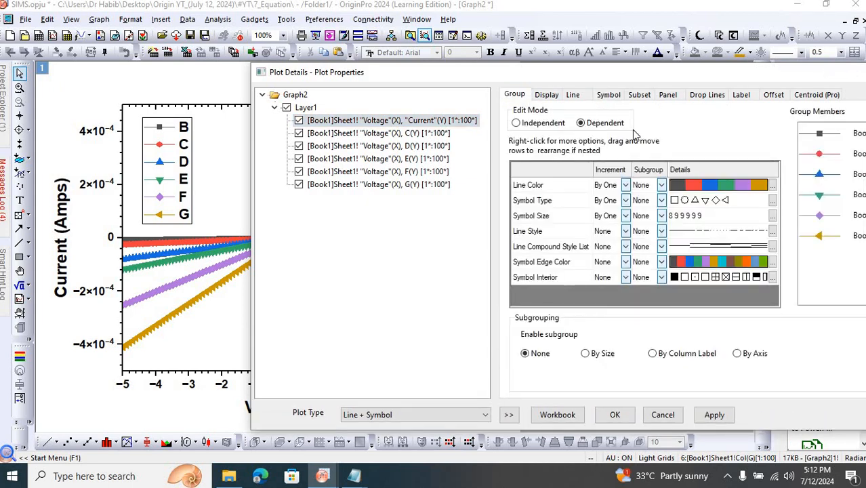
pyautogui.click(610, 96)
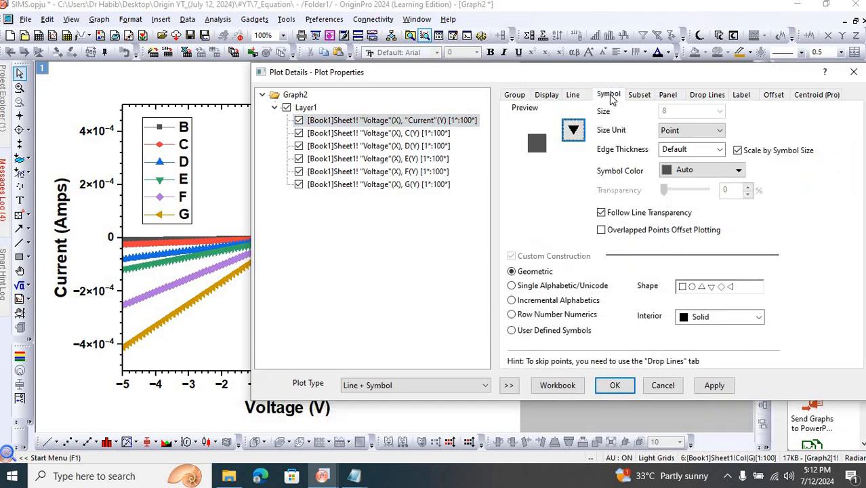
pyautogui.click(522, 98)
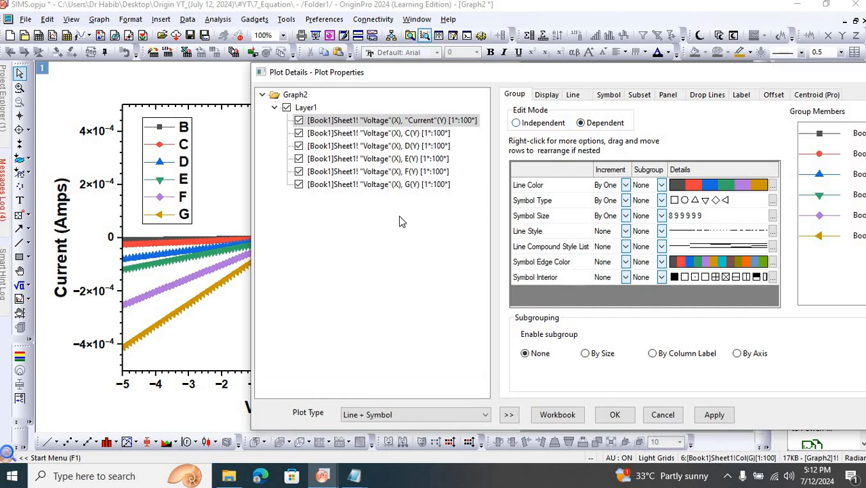
pyautogui.click(386, 121)
pyautogui.click(387, 133)
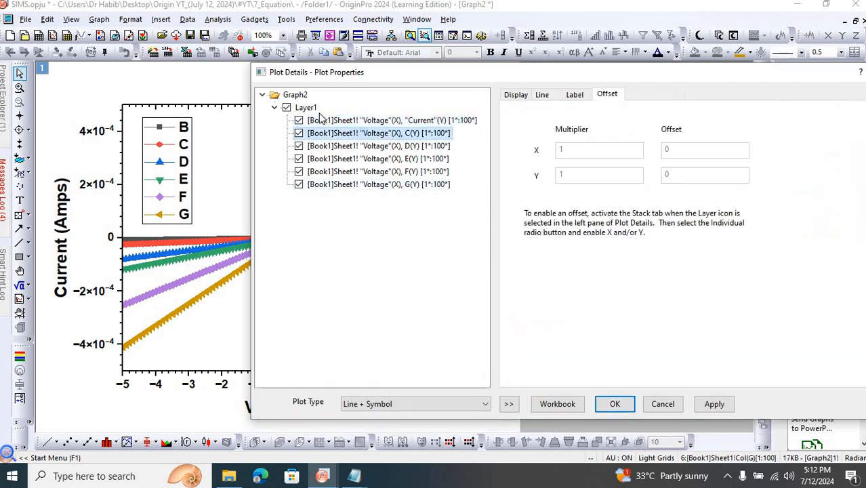
pyautogui.click(305, 108)
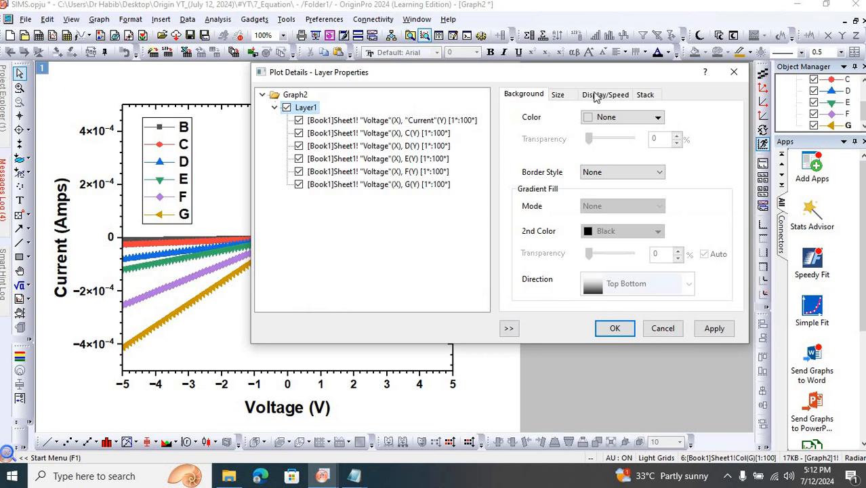
# Step: Change the plot type of the grouped curves from the E(Y) entry to Line and apply it
pyautogui.click(345, 163)
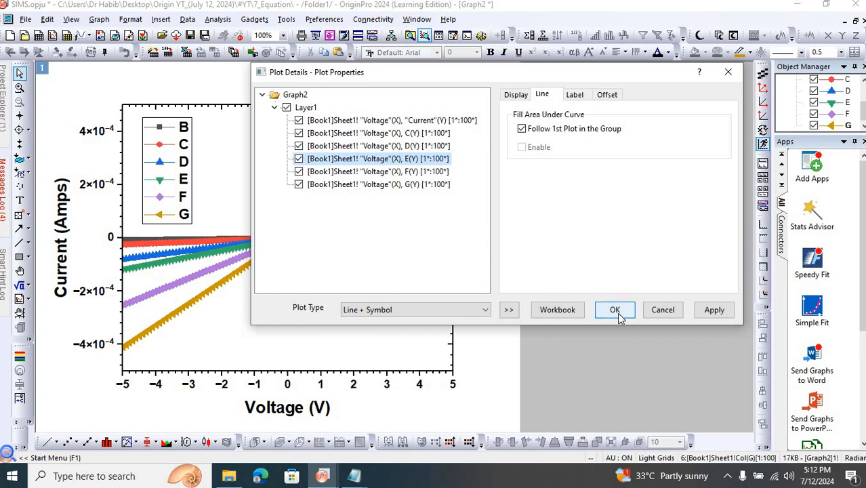
pyautogui.click(486, 309)
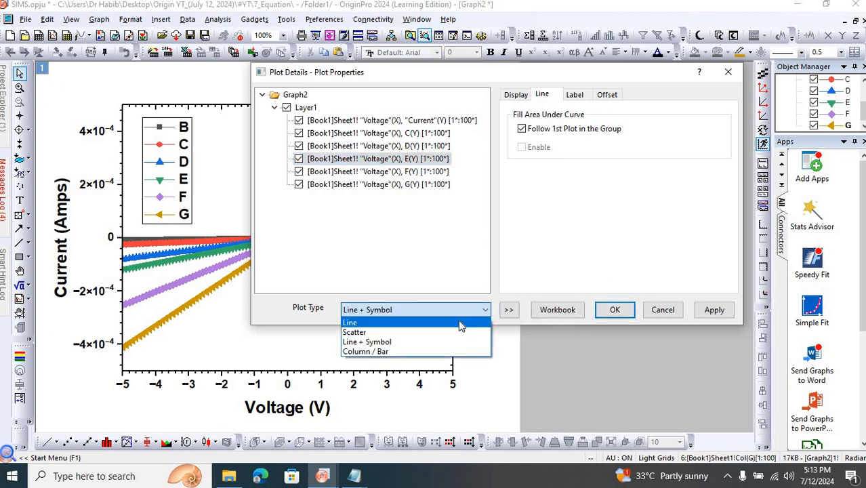
pyautogui.click(462, 322)
pyautogui.click(716, 314)
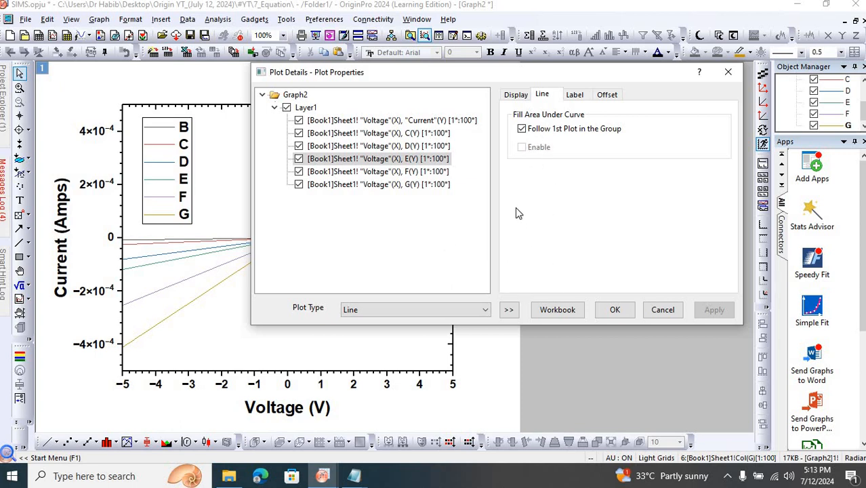
# Step: Set the line width to 4 on the first curve, "Current"(Y), of the dependent group and apply it
pyautogui.click(359, 120)
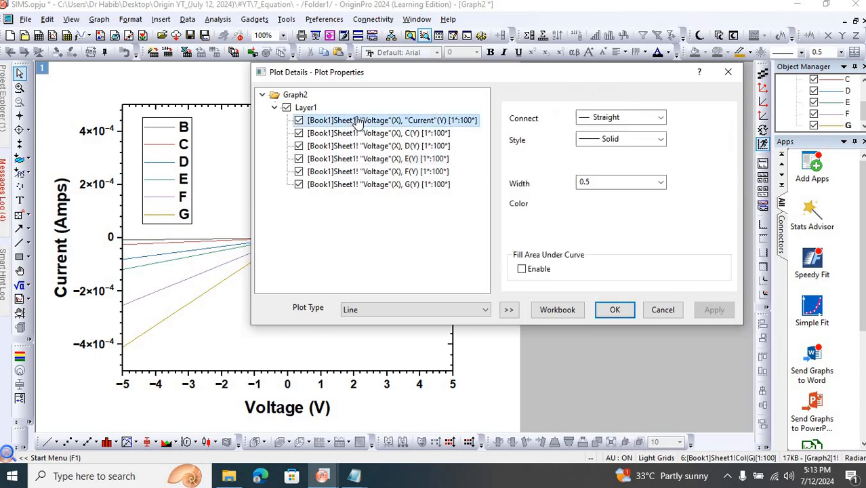
pyautogui.click(662, 183)
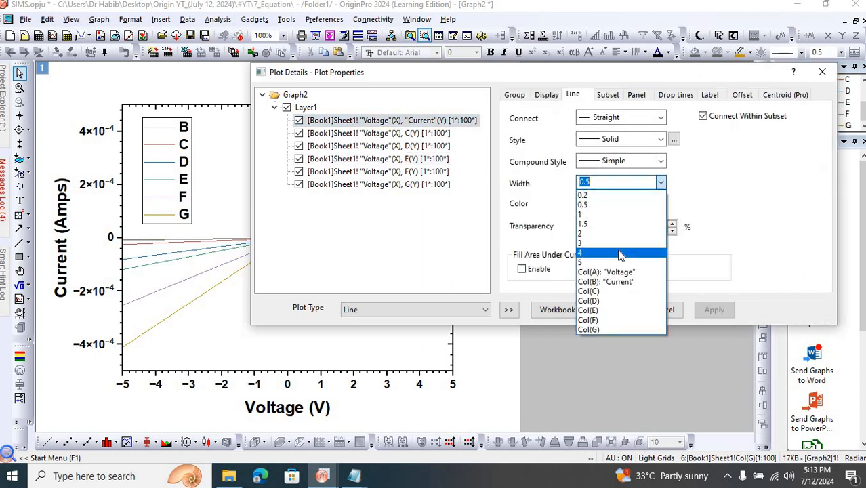
pyautogui.click(620, 253)
pyautogui.click(713, 309)
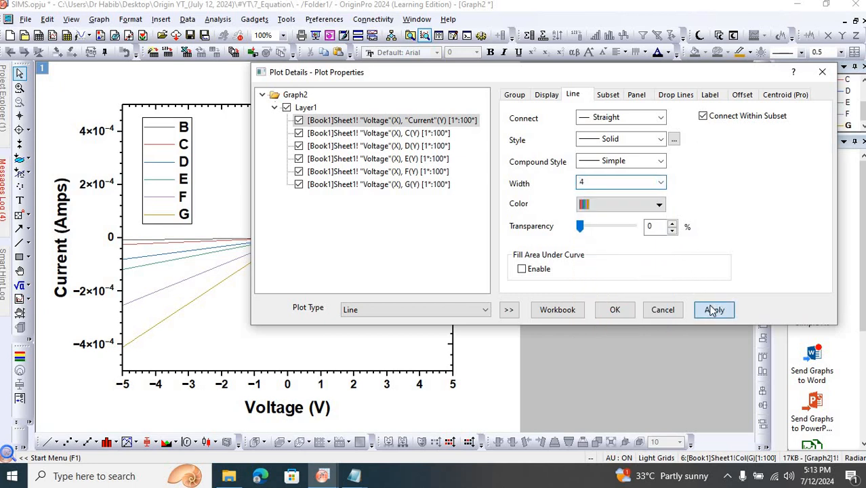
# Step: Accept the curve line settings and close the SIMS project, saving its changes
pyautogui.click(616, 309)
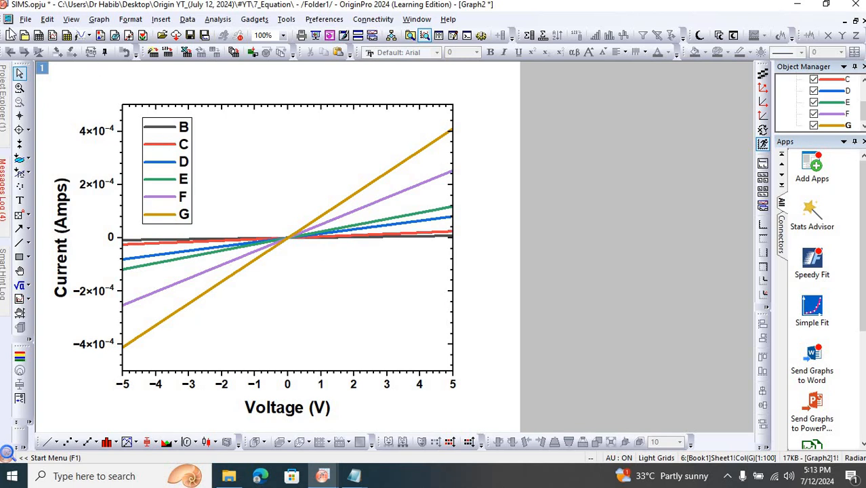
pyautogui.click(25, 19)
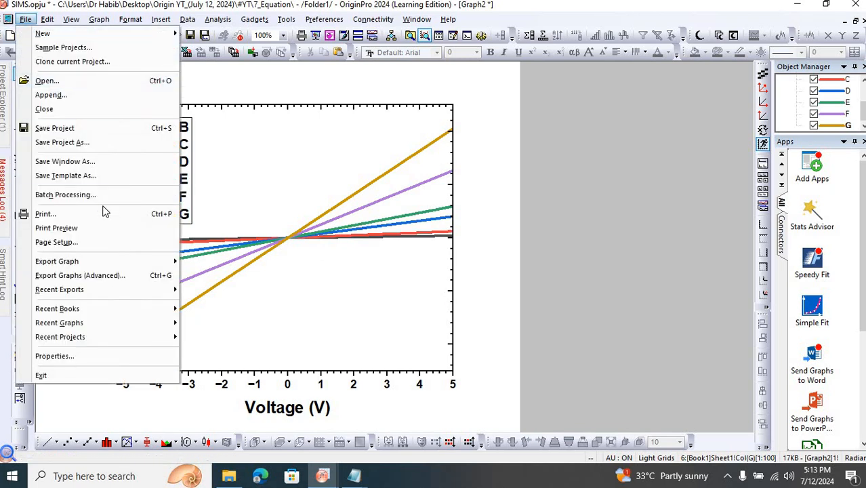
pyautogui.moveTo(172, 262)
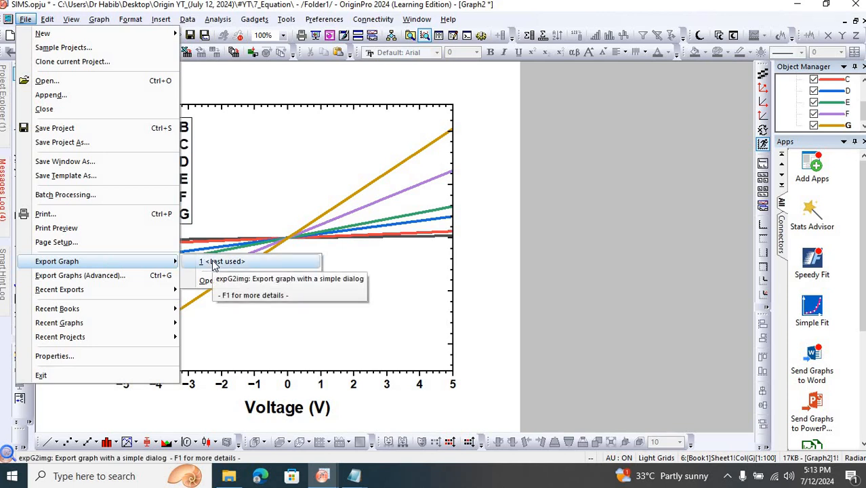
pyautogui.click(852, 22)
pyautogui.click(855, 5)
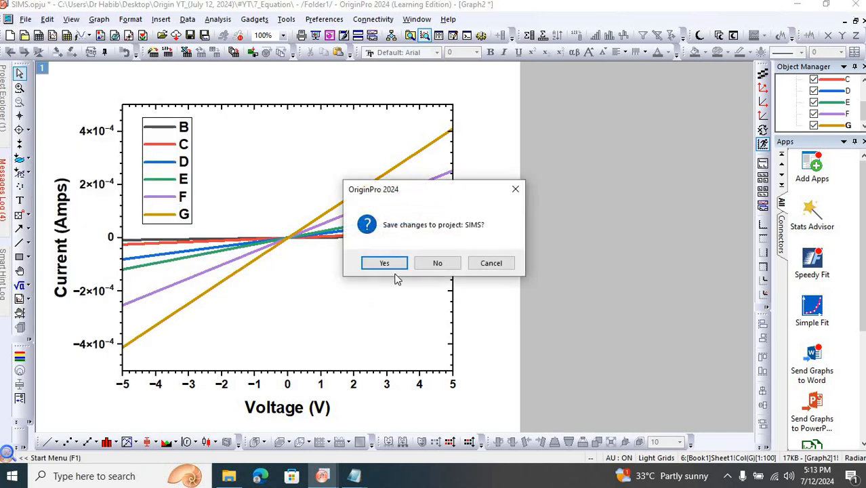
pyautogui.click(394, 269)
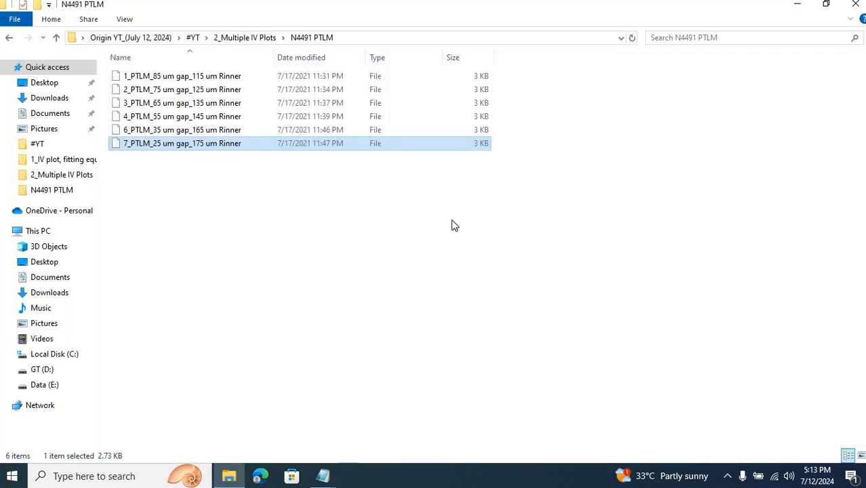
# Step: Open the Origin project 1_Droplets series PL from the 2_Multiple IV Plots folder and maximize its window
pyautogui.click(249, 38)
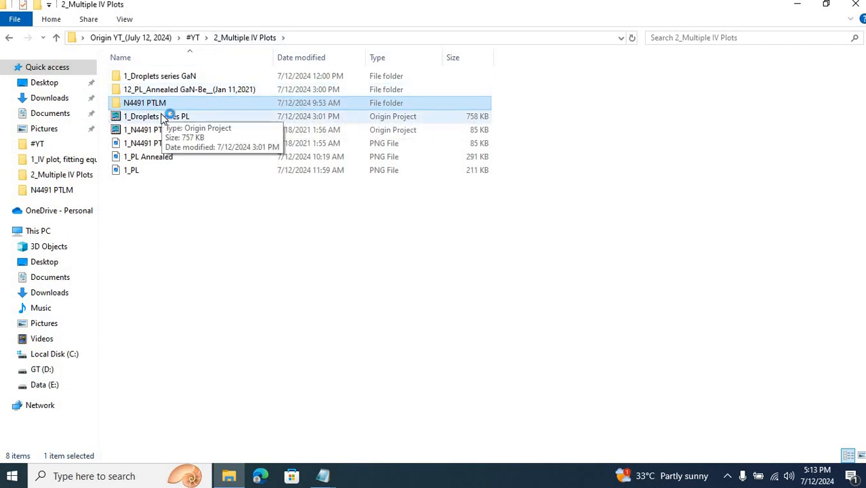
pyautogui.doubleClick(163, 117)
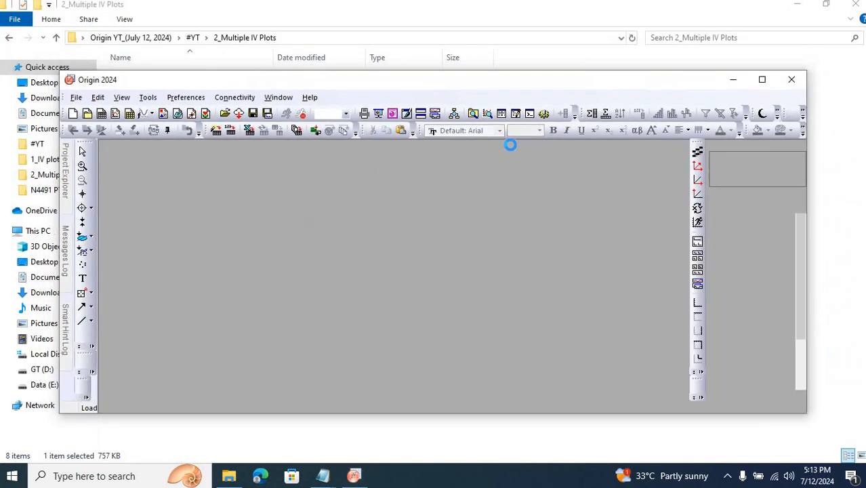
pyautogui.click(762, 80)
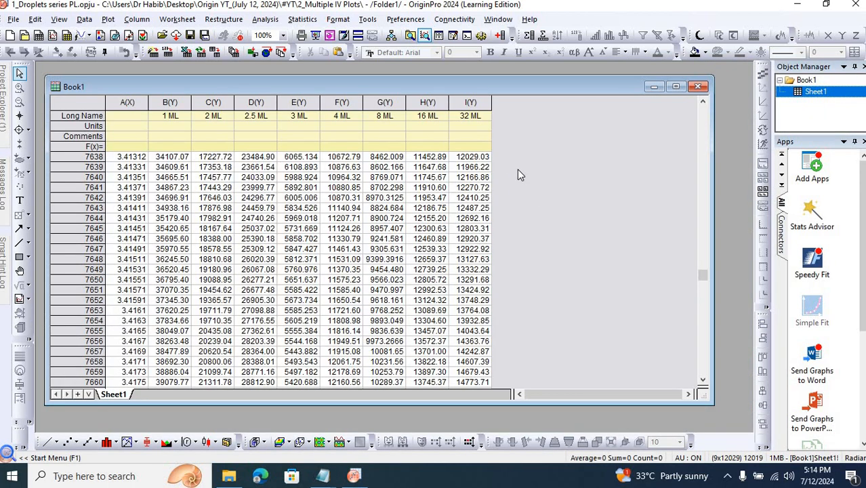
# Step: Plot columns A(X) through I(Y) of Sheet1 together as a Line + Symbol graph and enlarge the graph window
pyautogui.click(125, 100)
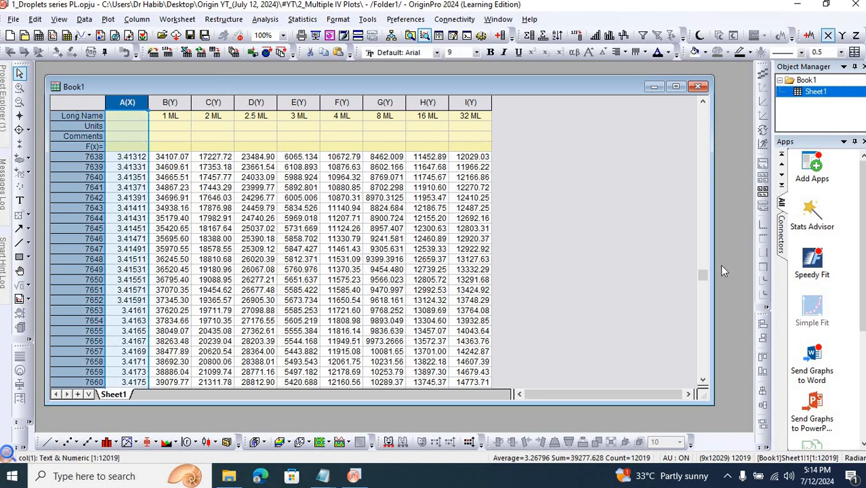
pyautogui.moveTo(704, 288); pyautogui.dragTo(702, 306)
pyautogui.moveTo(695, 272); pyautogui.dragTo(687, 95)
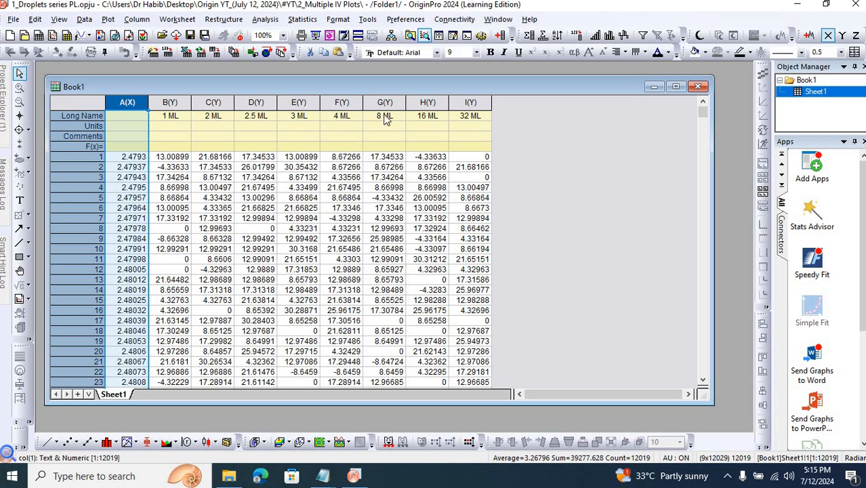
pyautogui.keyDown('ctrl'); pyautogui.click(169, 103); pyautogui.keyUp('ctrl')
pyautogui.keyDown('ctrl'); pyautogui.click(213, 102); pyautogui.keyUp('ctrl')
pyautogui.keyDown('ctrl'); pyautogui.click(256, 103); pyautogui.keyUp('ctrl')
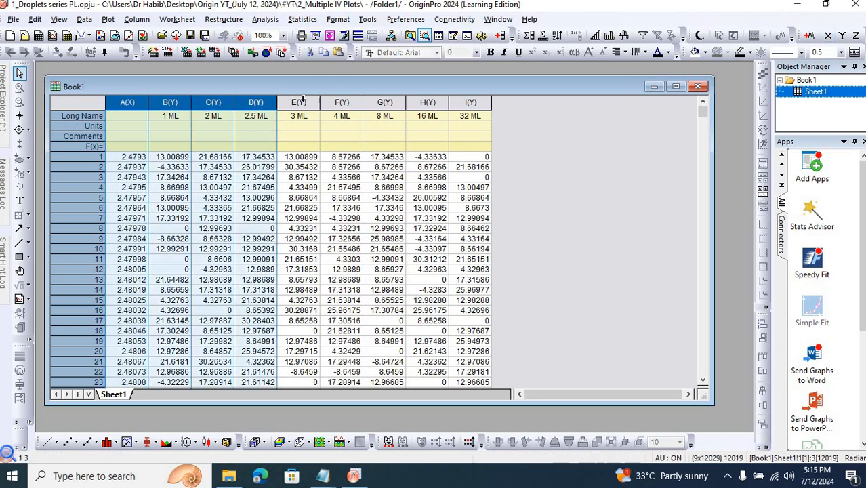
pyautogui.keyDown('ctrl'); pyautogui.click(302, 101); pyautogui.keyUp('ctrl')
pyautogui.keyDown('ctrl'); pyautogui.click(342, 102); pyautogui.keyUp('ctrl')
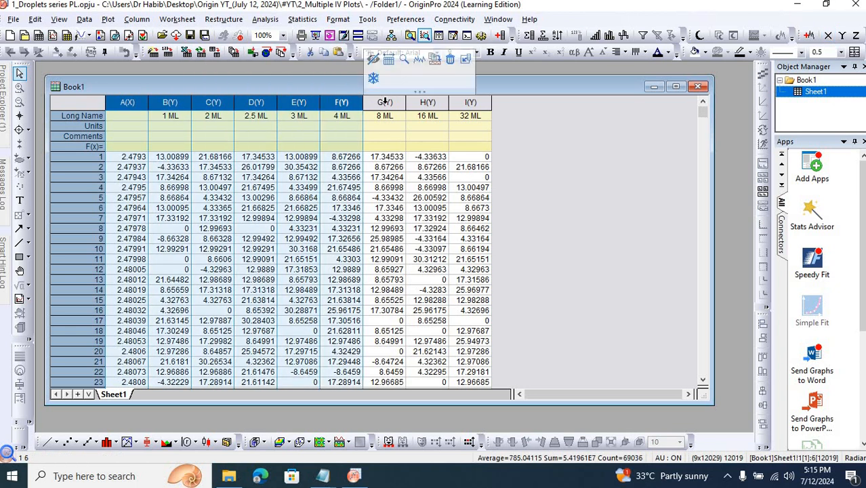
pyautogui.keyDown('ctrl'); pyautogui.click(384, 103); pyautogui.keyUp('ctrl')
pyautogui.keyDown('ctrl'); pyautogui.click(427, 102); pyautogui.keyUp('ctrl')
pyautogui.keyDown('ctrl'); pyautogui.click(470, 103); pyautogui.keyUp('ctrl')
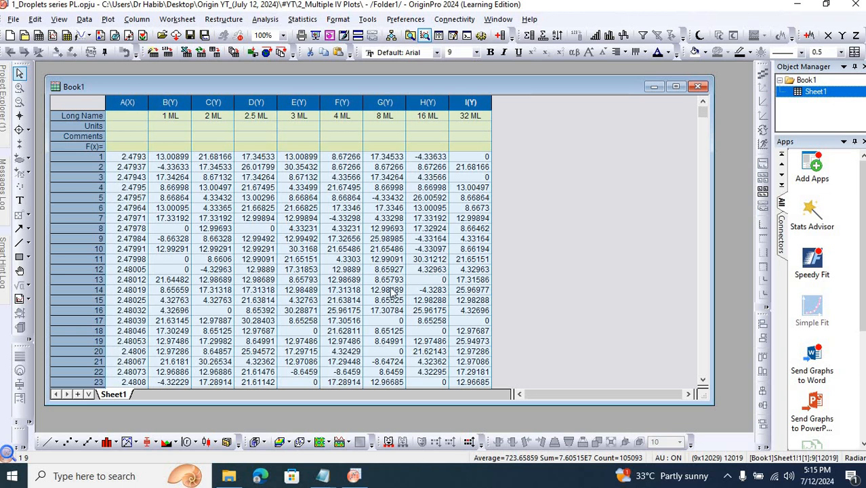
pyautogui.click(96, 443)
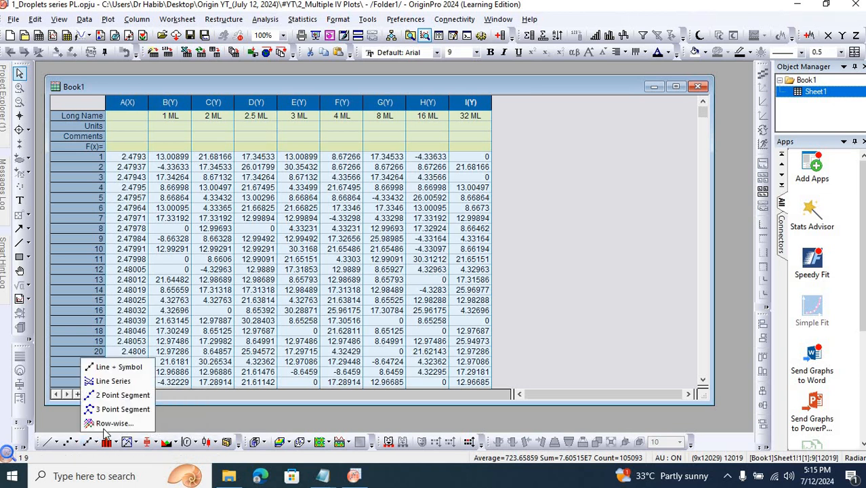
pyautogui.click(141, 367)
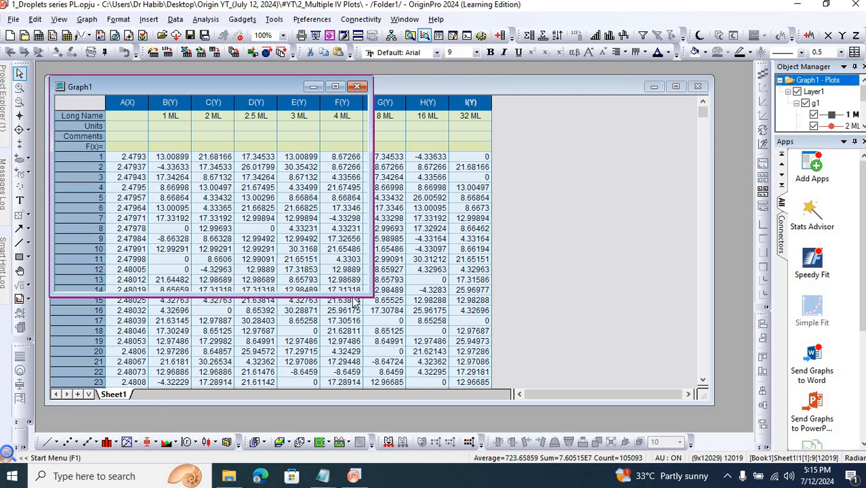
pyautogui.moveTo(366, 295); pyautogui.dragTo(594, 409)
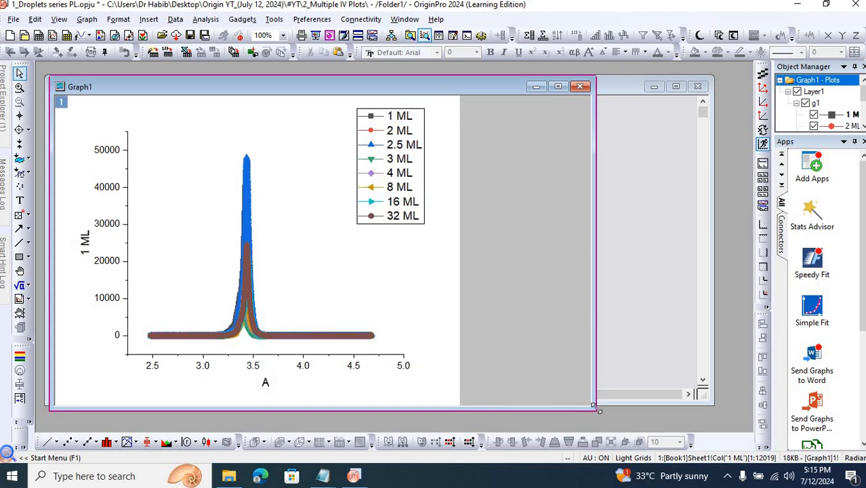
pyautogui.moveTo(596, 410); pyautogui.dragTo(623, 424)
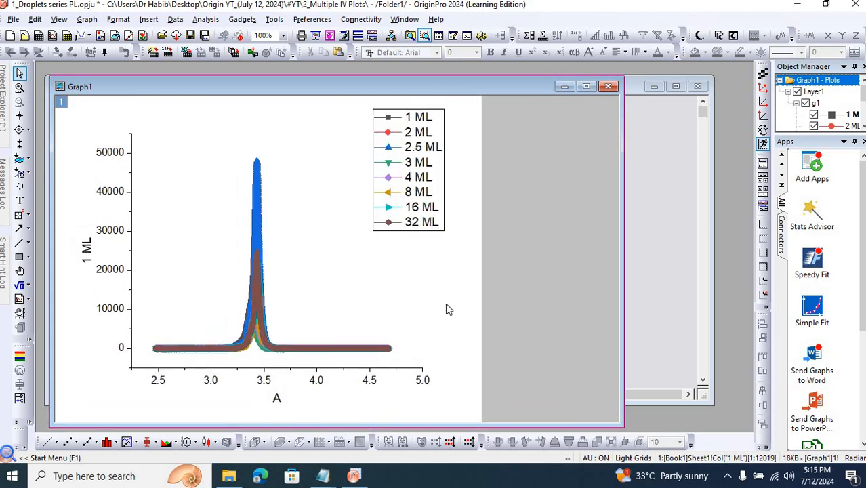
# Step: Replace the Y axis title with "Intensity (a.u.)"
pyautogui.doubleClick(86, 250)
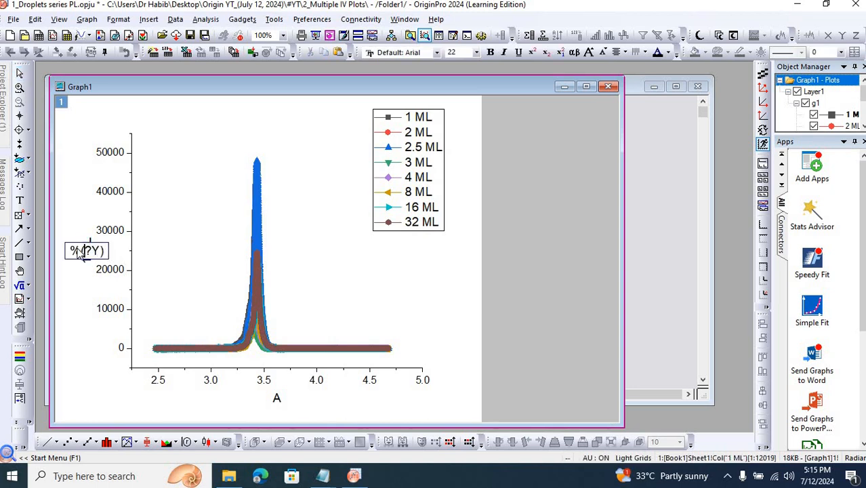
pyautogui.moveTo(104, 251); pyautogui.dragTo(66, 252)
pyautogui.write('INt')
pyautogui.press('BackSpace')
pyautogui.press('BackSpace')
pyautogui.write('nten')
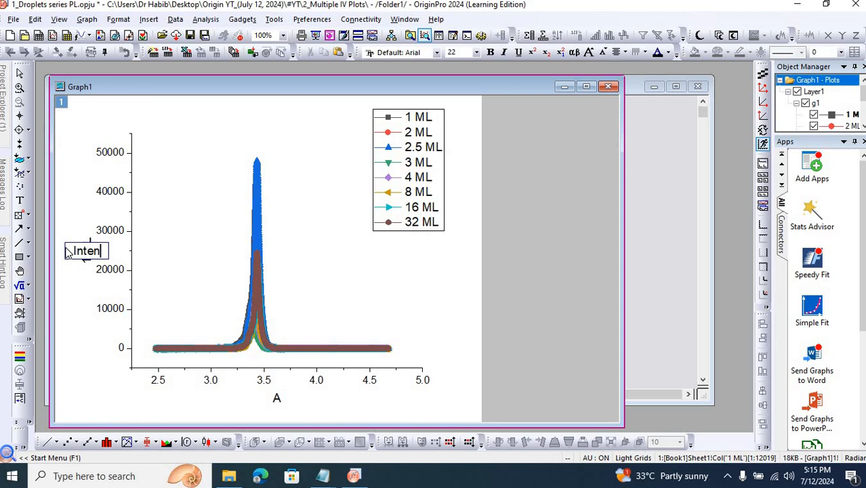
pyautogui.write('sity (')
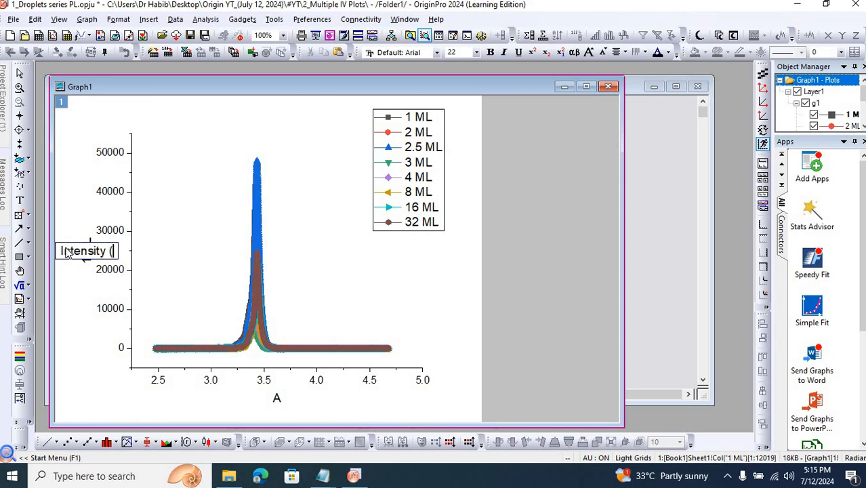
pyautogui.write('a.')
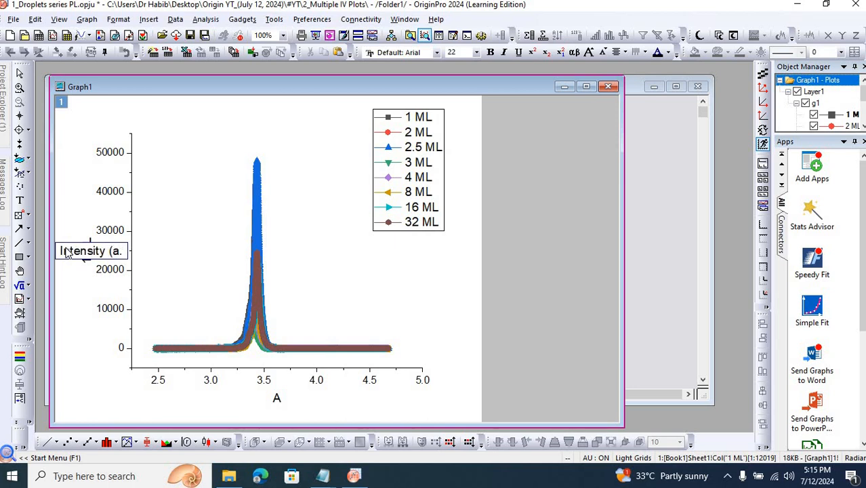
pyautogui.write('u.)')
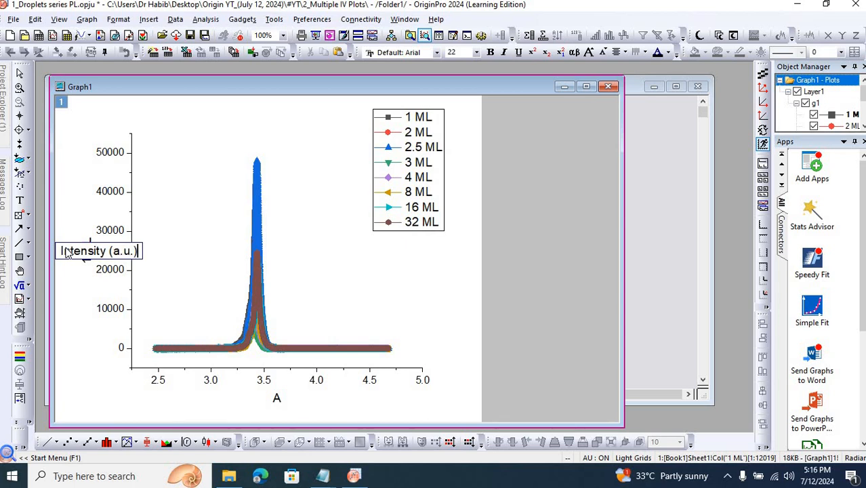
# Step: Make the whole Y axis title bold and set its font size to 28
pyautogui.hotkey('ctrl', 'a')
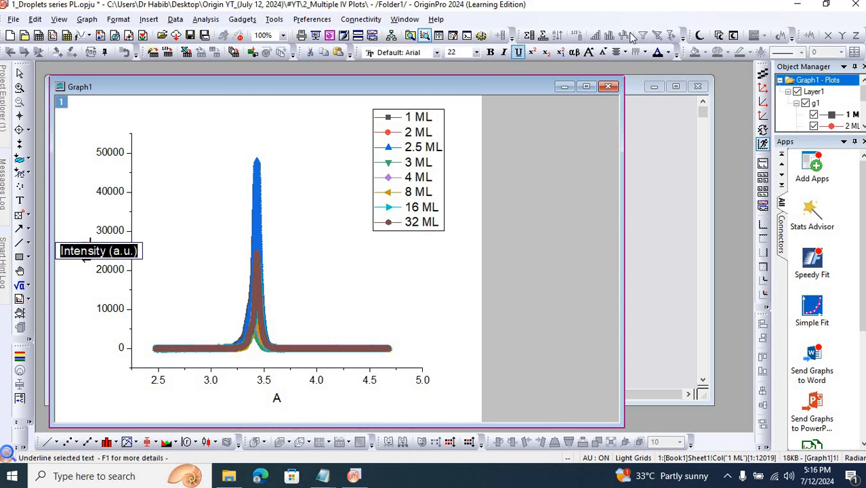
pyautogui.click(486, 55)
pyautogui.click(477, 53)
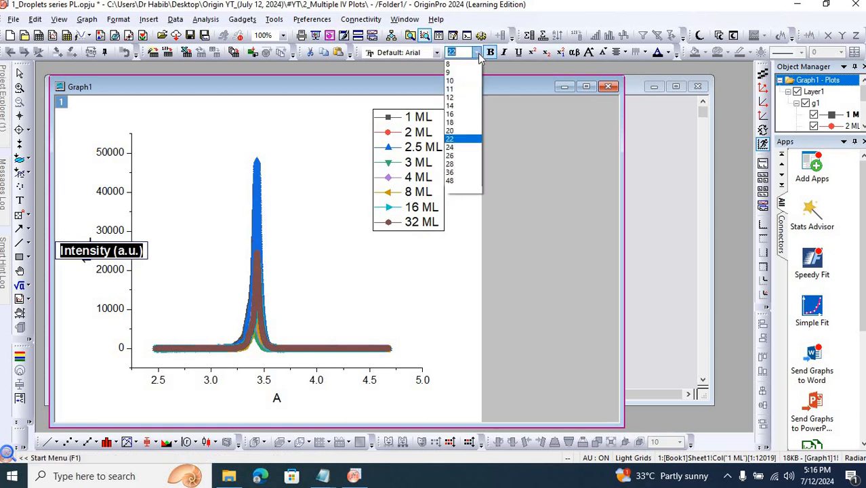
pyautogui.click(472, 165)
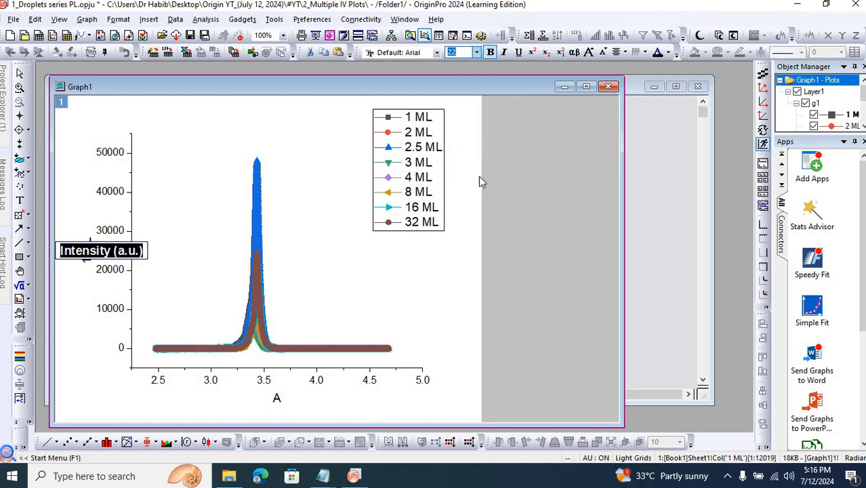
pyautogui.click(474, 210)
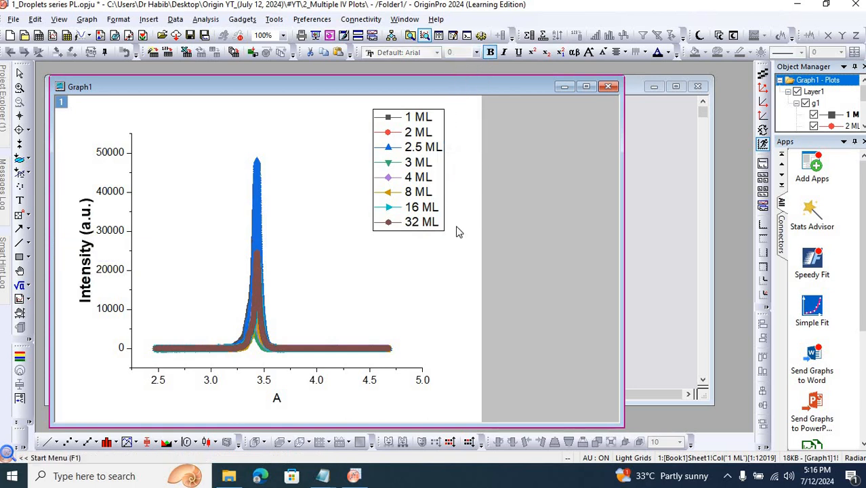
# Step: Replace the X axis title with "Energy (eV)"
pyautogui.doubleClick(276, 400)
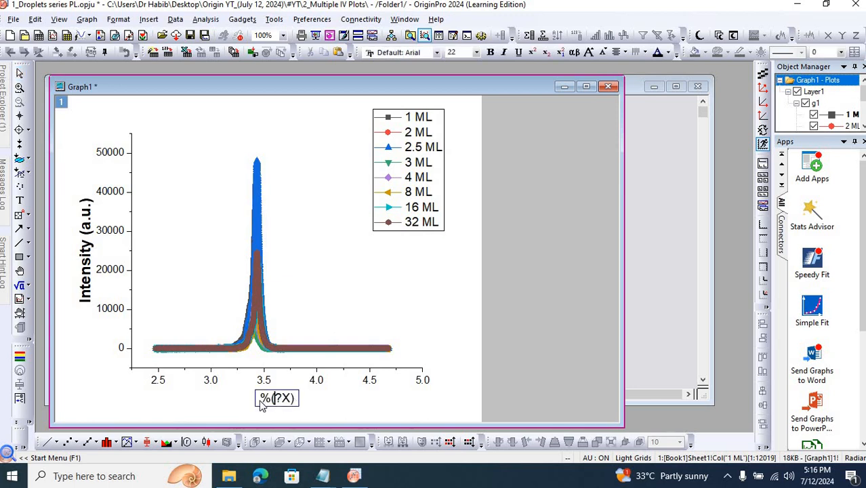
pyautogui.click(248, 405)
pyautogui.doubleClick(276, 400)
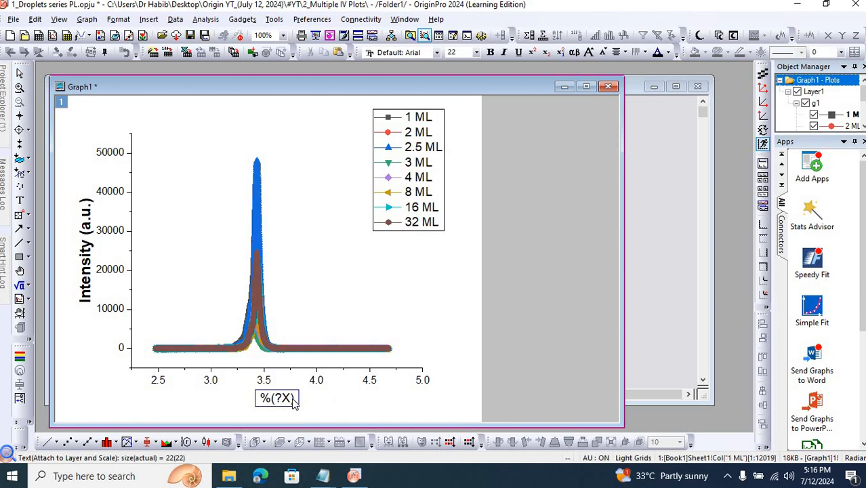
pyautogui.hotkey('ctrl', 'a')
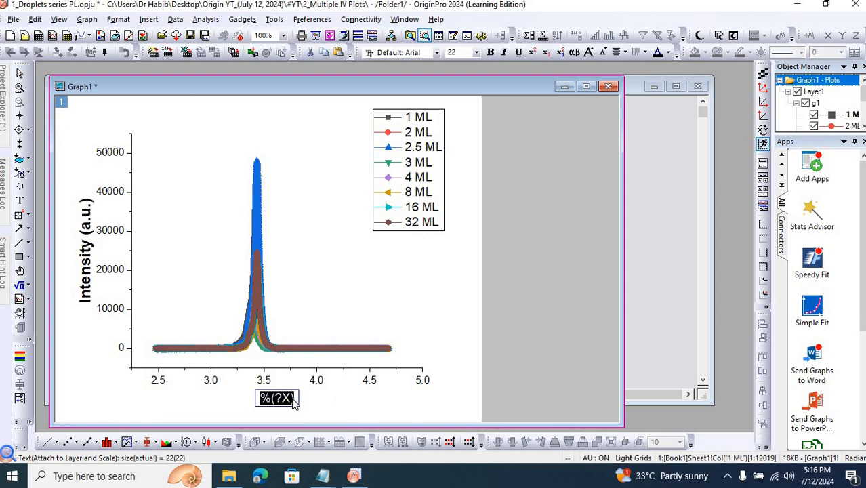
pyautogui.write('En')
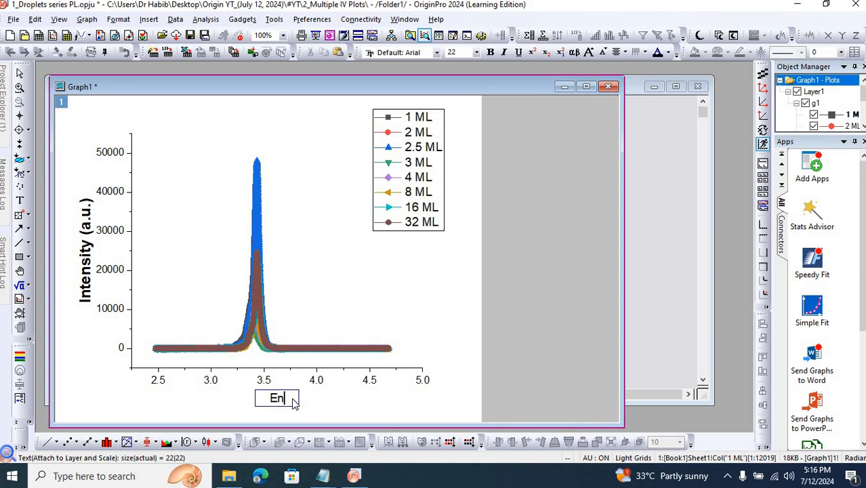
pyautogui.write('ergy')
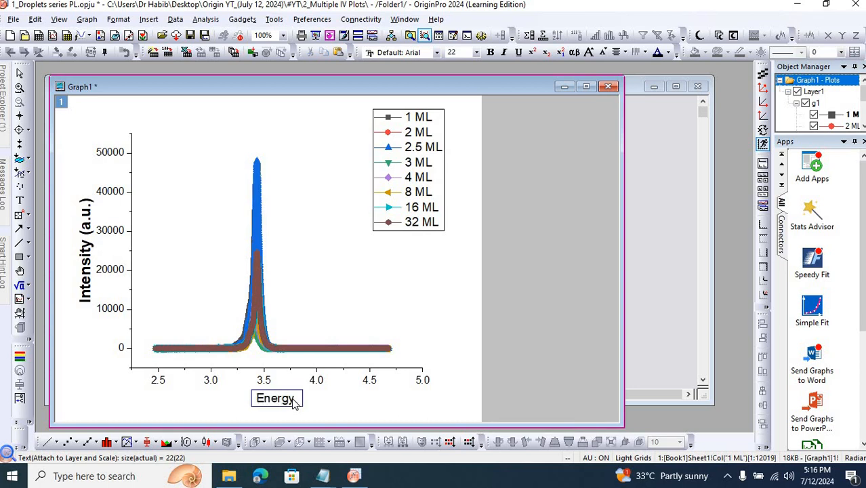
pyautogui.write(' (eV)')
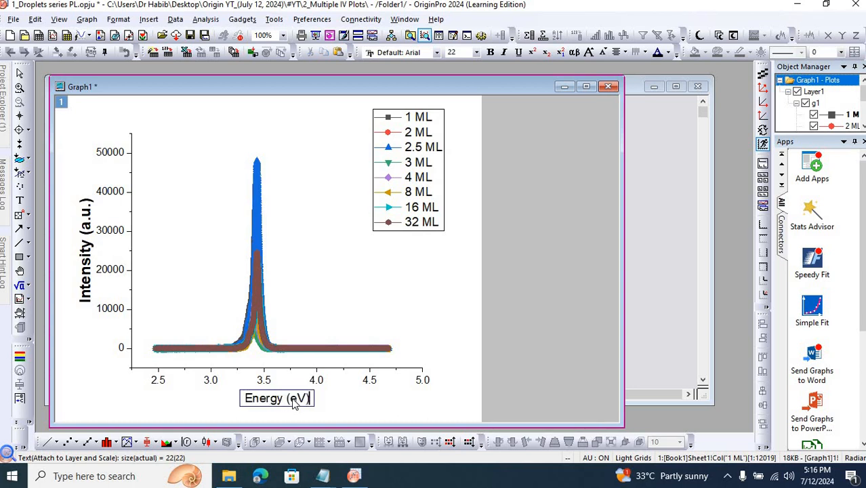
pyautogui.click(517, 371)
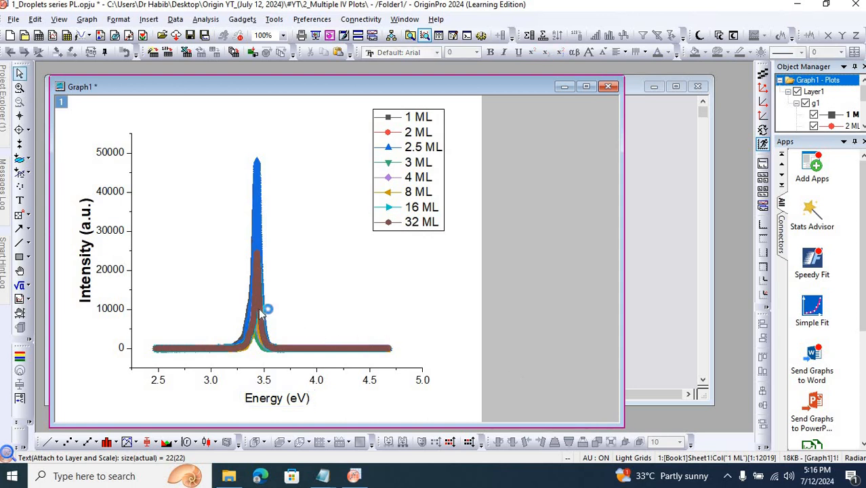
# Step: Set the X axis scale to run from 3.2 to 3.6 with a minor tick count of 4
pyautogui.moveTo(233, 351)
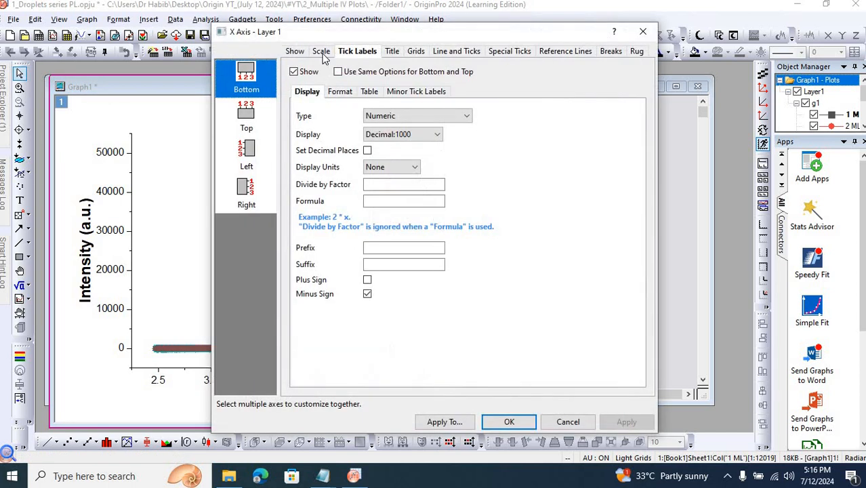
pyautogui.click(321, 52)
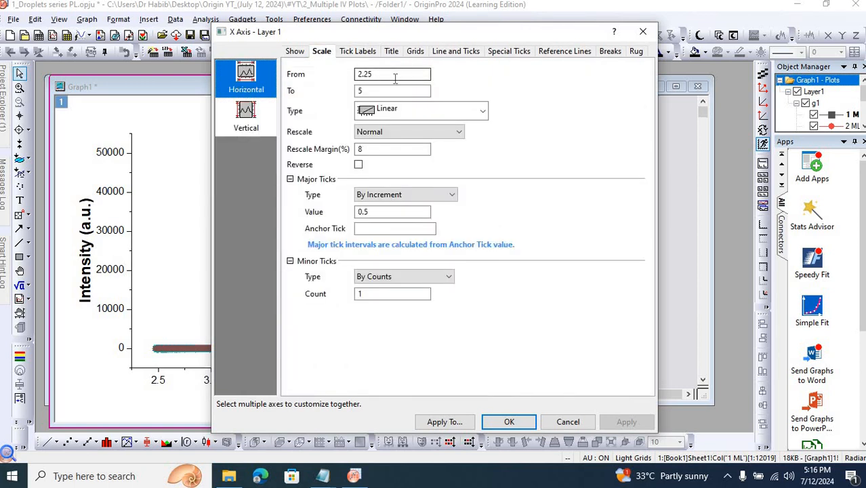
pyautogui.write('3.2')
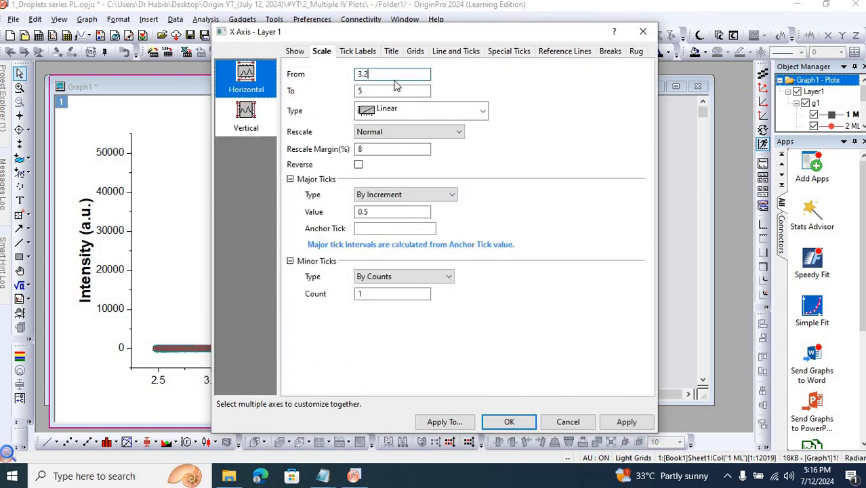
pyautogui.doubleClick(381, 91)
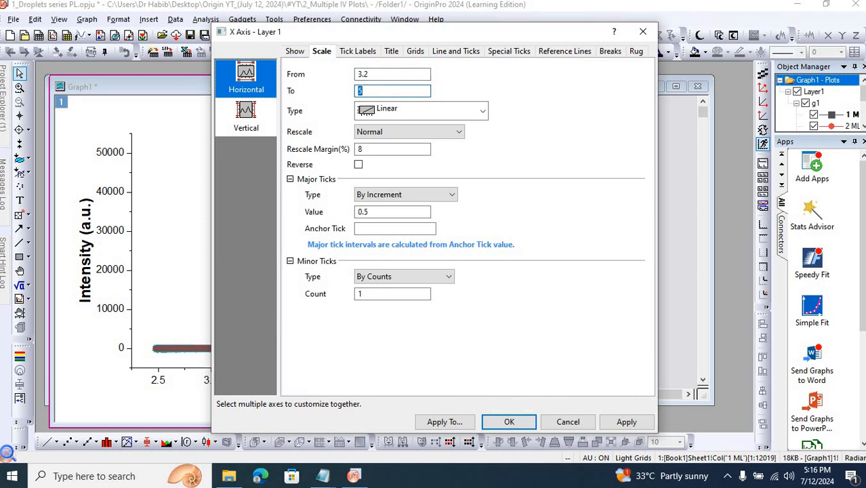
pyautogui.write('3.6')
pyautogui.doubleClick(360, 294)
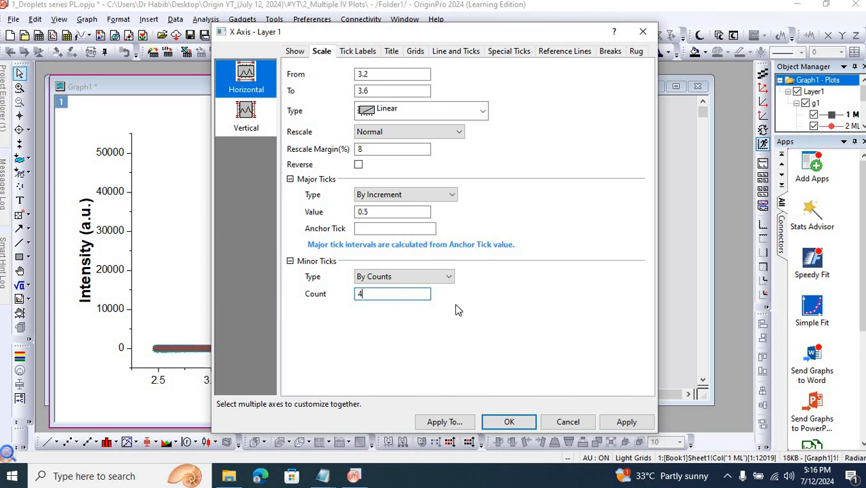
pyautogui.click(620, 420)
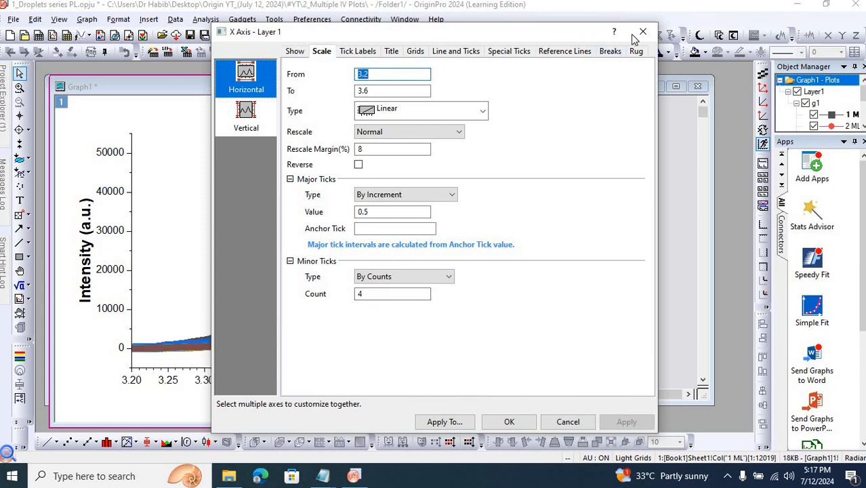
pyautogui.click(511, 422)
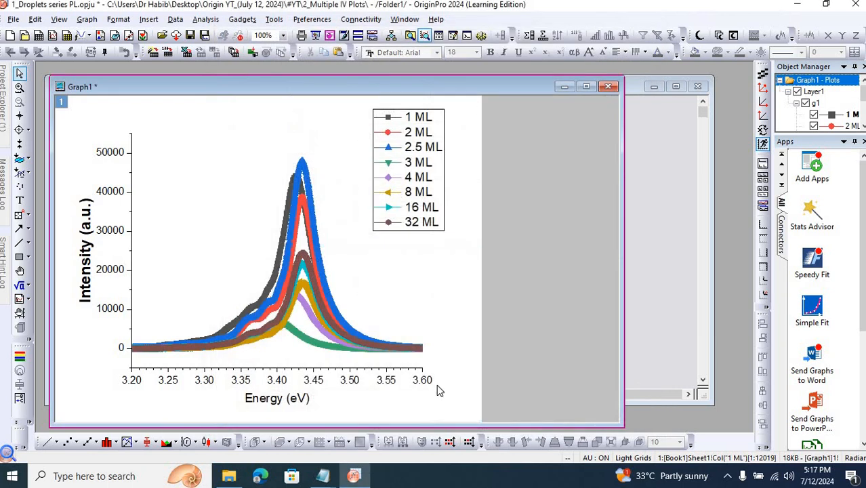
# Step: Make the whole X axis title bold and set its font size to 26
pyautogui.click(292, 405)
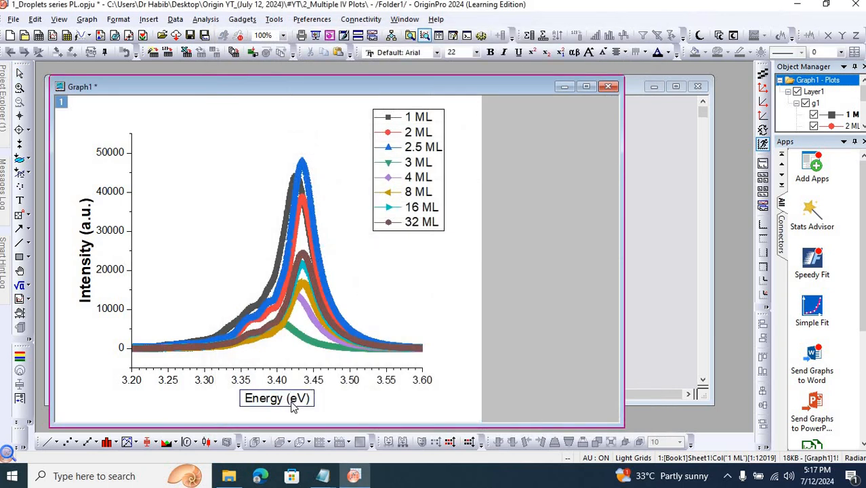
pyautogui.hotkey('ctrl', 'a')
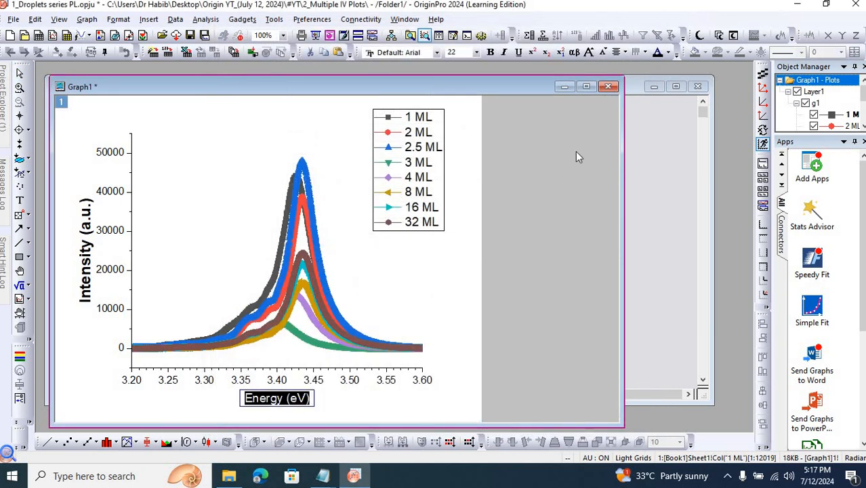
pyautogui.click(490, 52)
pyautogui.click(478, 53)
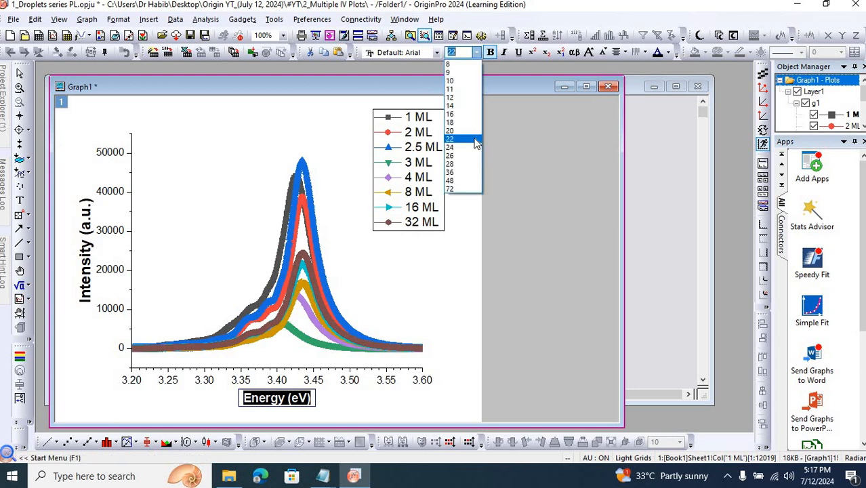
pyautogui.click(450, 156)
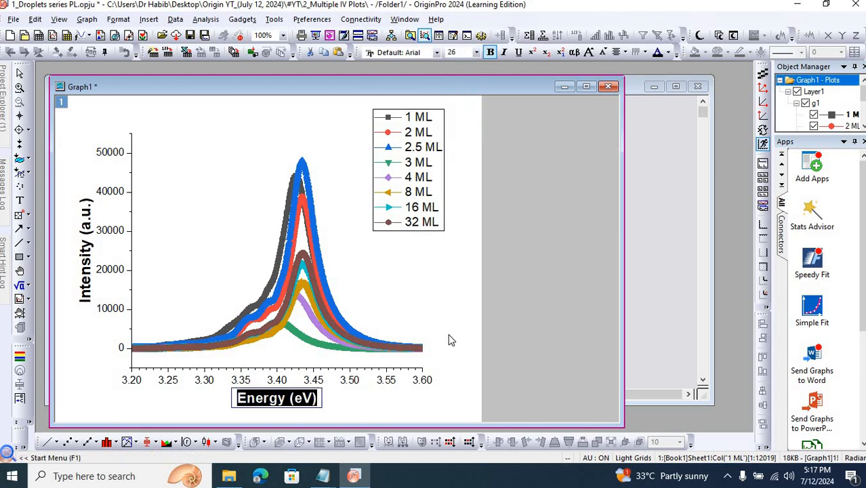
pyautogui.click(465, 340)
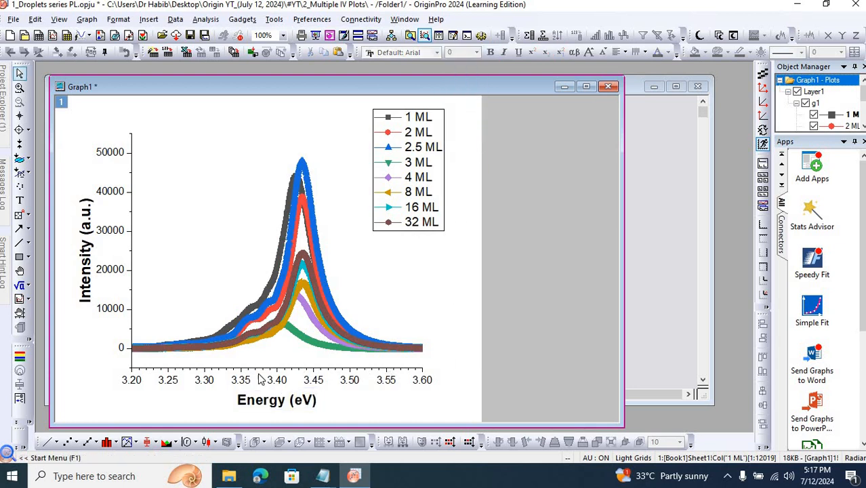
# Step: Make the tick labels of both the X and Y axes bold and set their font size to 22
pyautogui.click(244, 381)
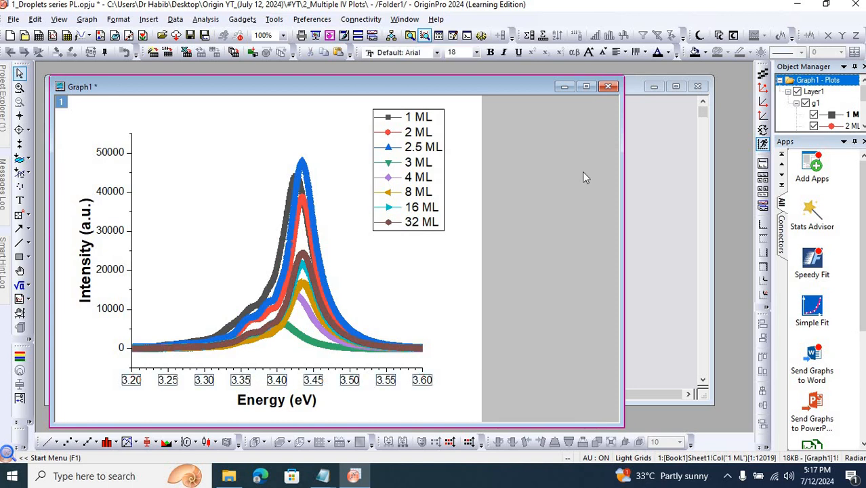
pyautogui.click(492, 55)
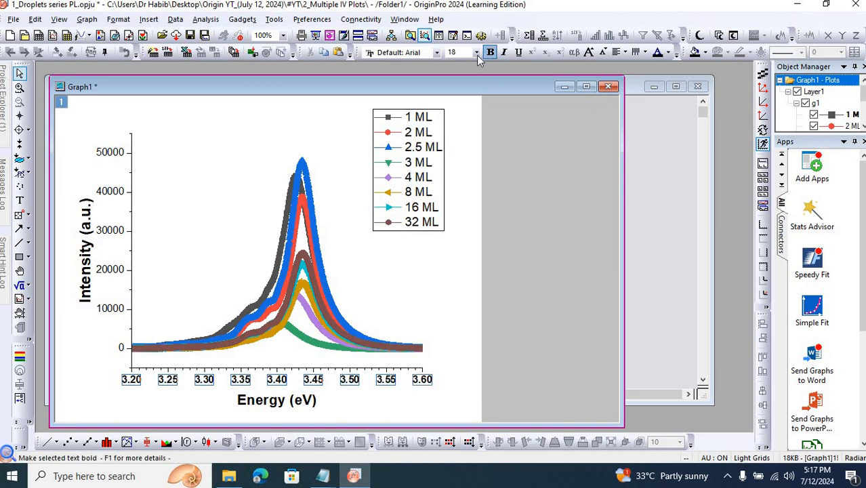
pyautogui.click(477, 54)
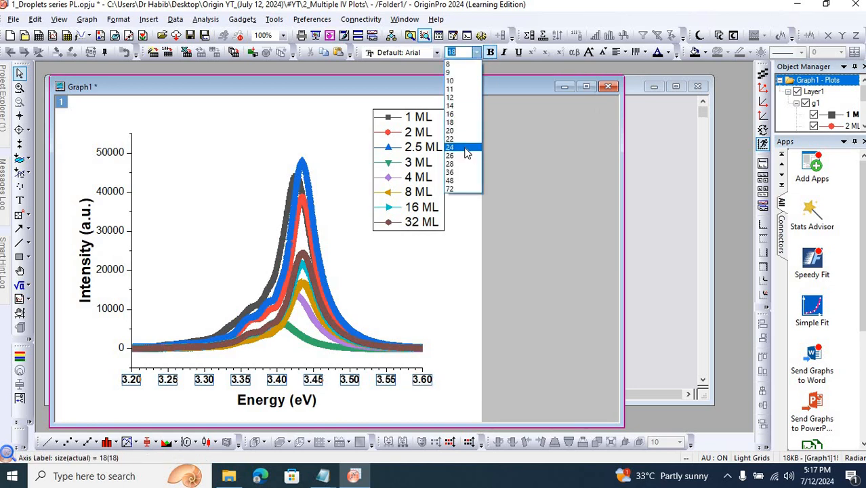
pyautogui.click(463, 139)
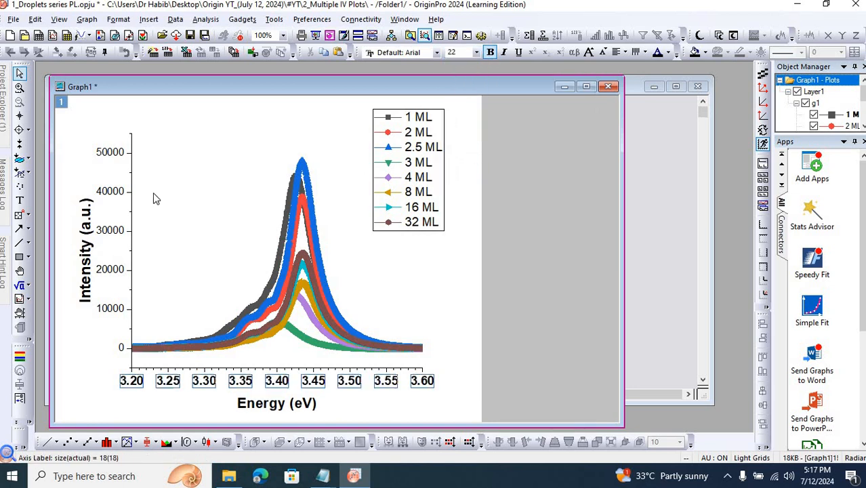
pyautogui.click(113, 194)
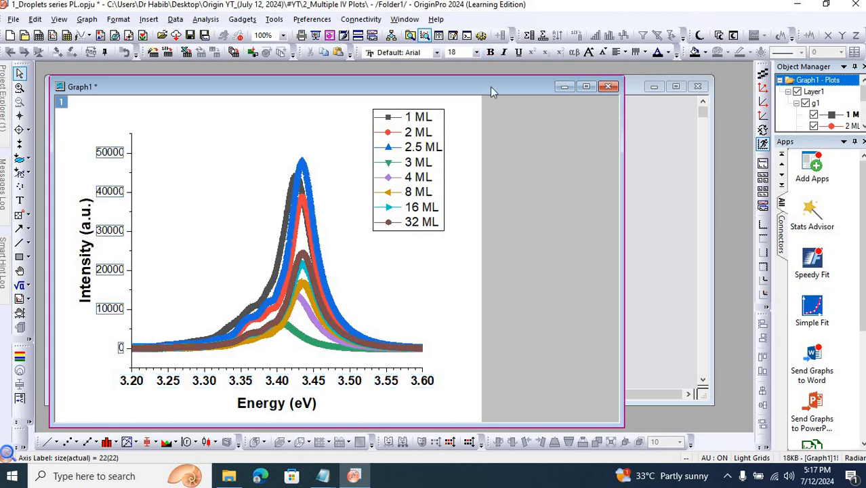
pyautogui.click(476, 52)
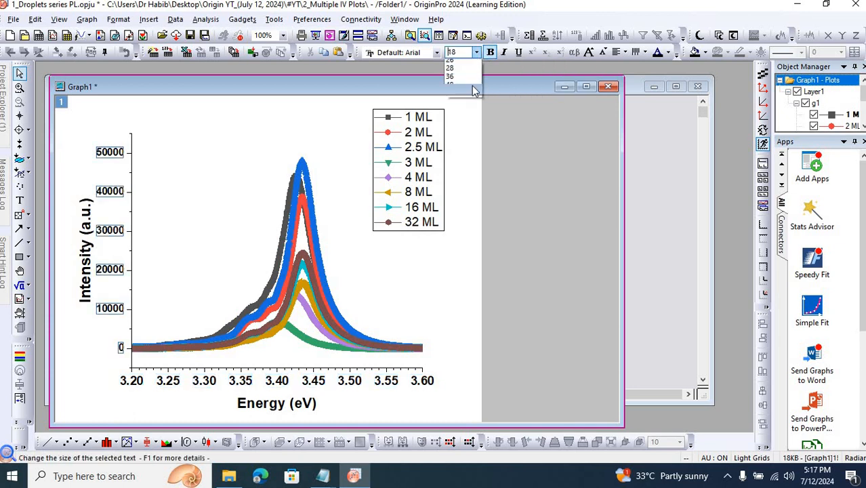
pyautogui.click(463, 139)
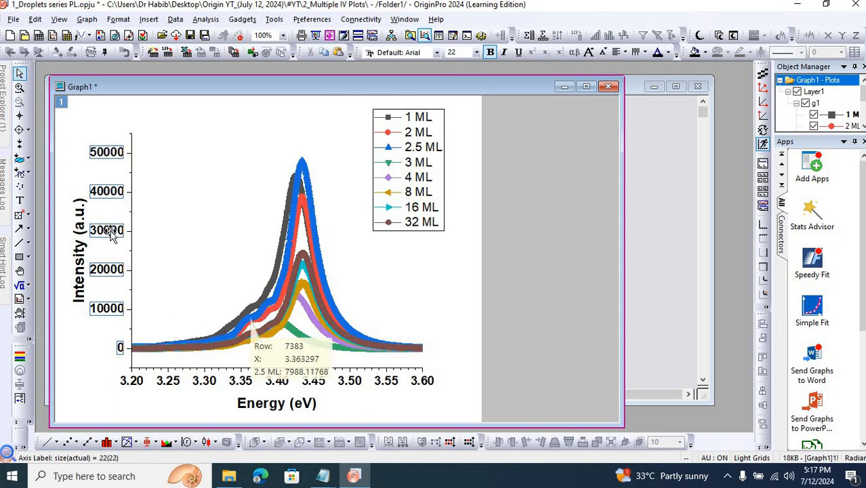
# Step: Show the top, left and right axes so that the plot is framed on all four sides
pyautogui.doubleClick(111, 234)
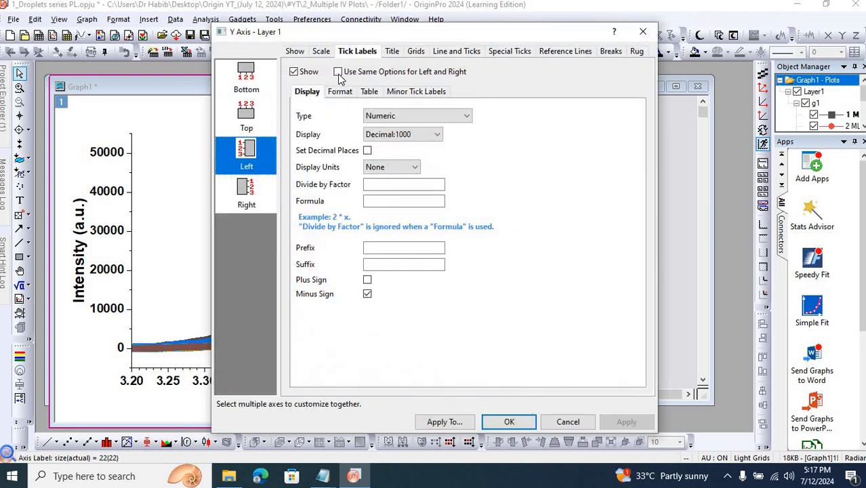
pyautogui.click(298, 55)
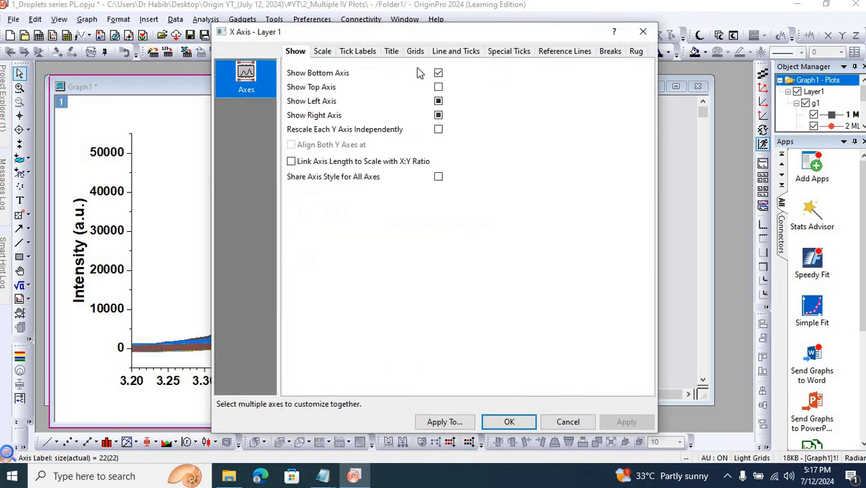
pyautogui.click(438, 88)
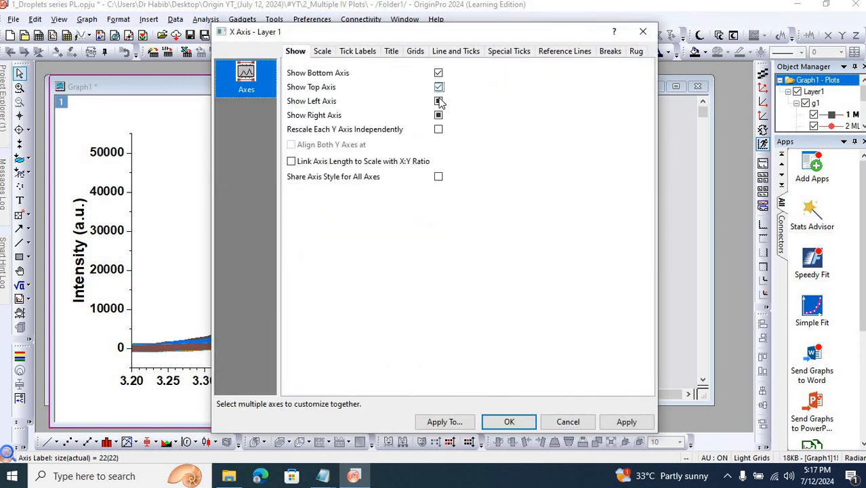
pyautogui.click(439, 103)
pyautogui.click(439, 116)
pyautogui.click(625, 421)
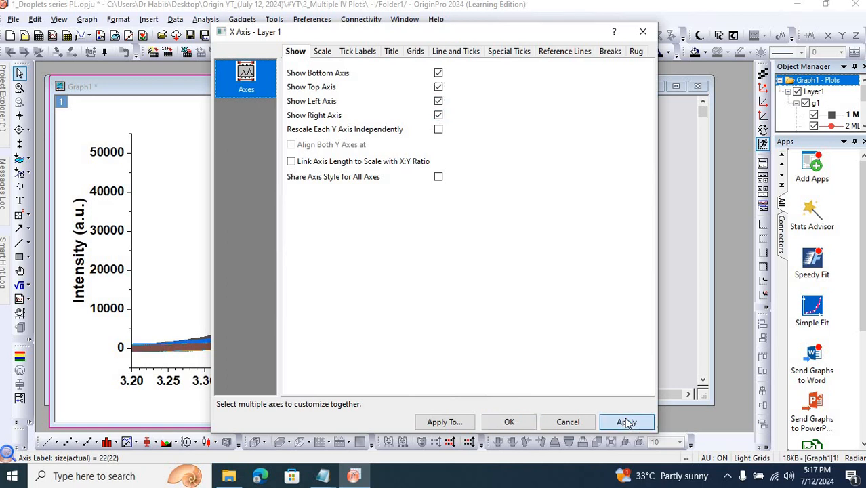
pyautogui.click(515, 421)
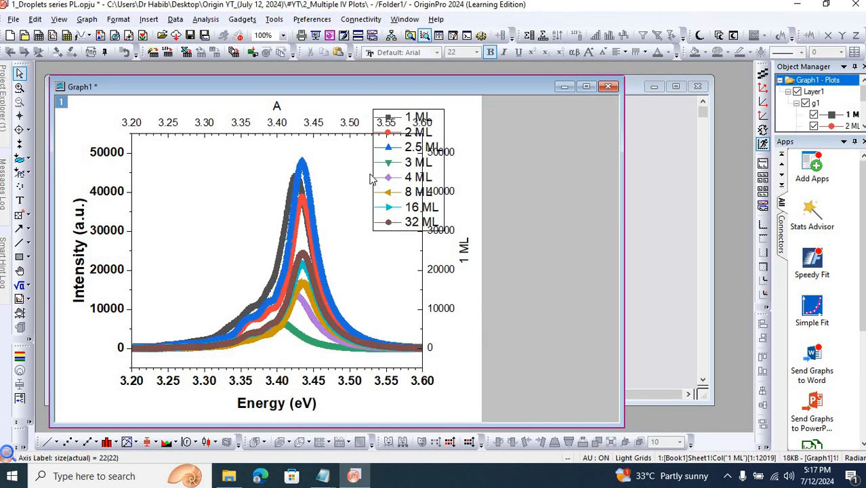
# Step: Delete the titles and tick labels of the top and right axes, keeping only their lines and ticks
pyautogui.click(308, 121)
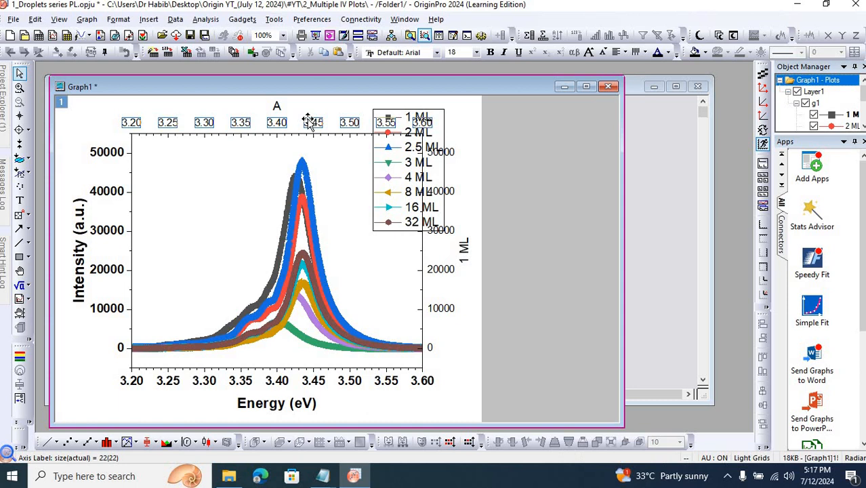
pyautogui.press('Delete')
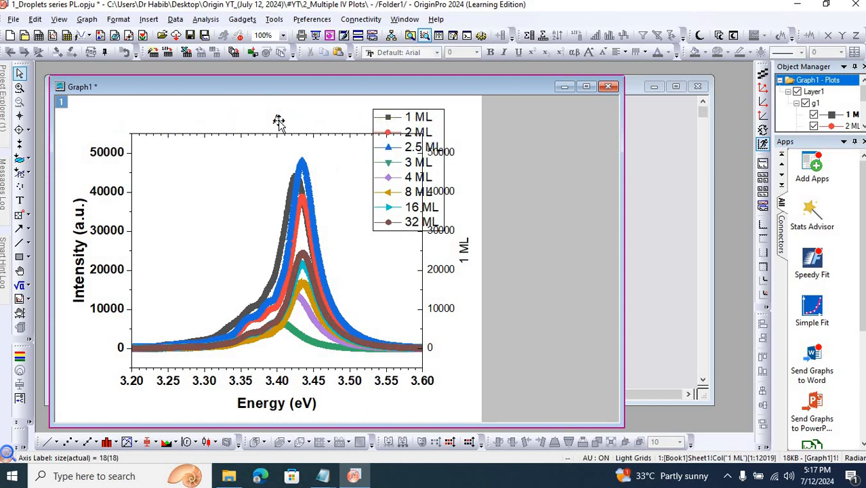
pyautogui.click(466, 251)
pyautogui.press('Delete')
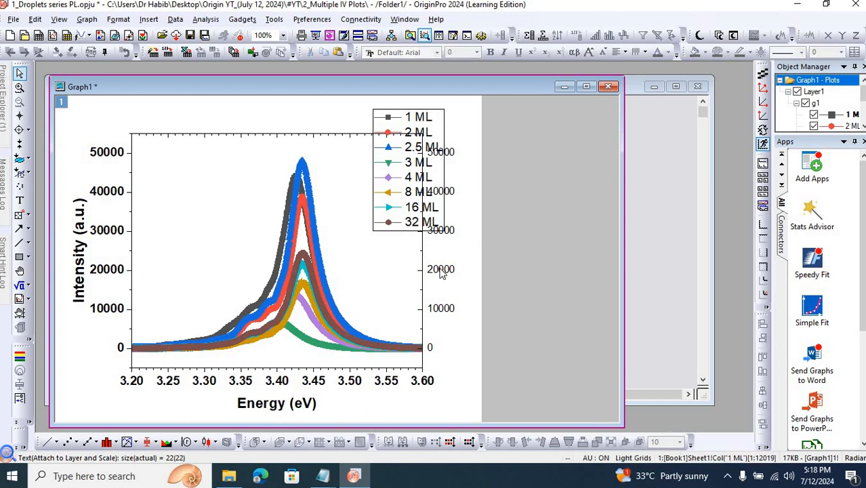
pyautogui.click(441, 270)
pyautogui.press('Delete')
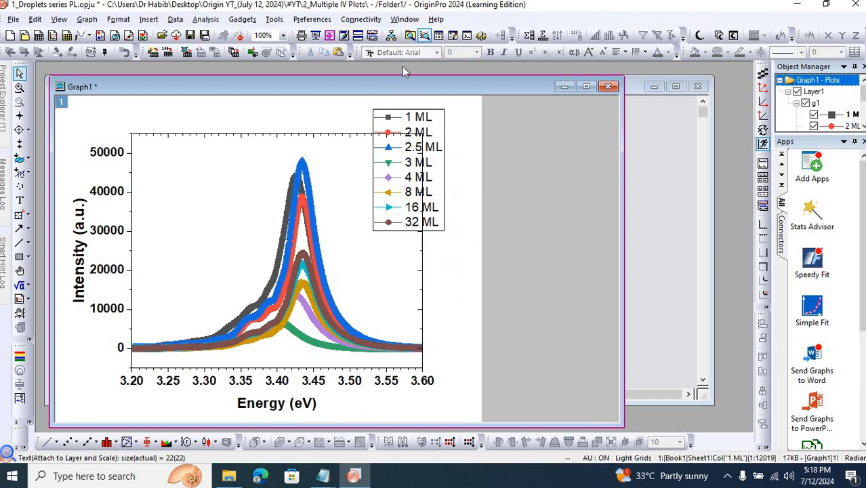
# Step: Move the legend inside the plot frame, into the empty upper-left area beside the peaks
pyautogui.click(408, 111)
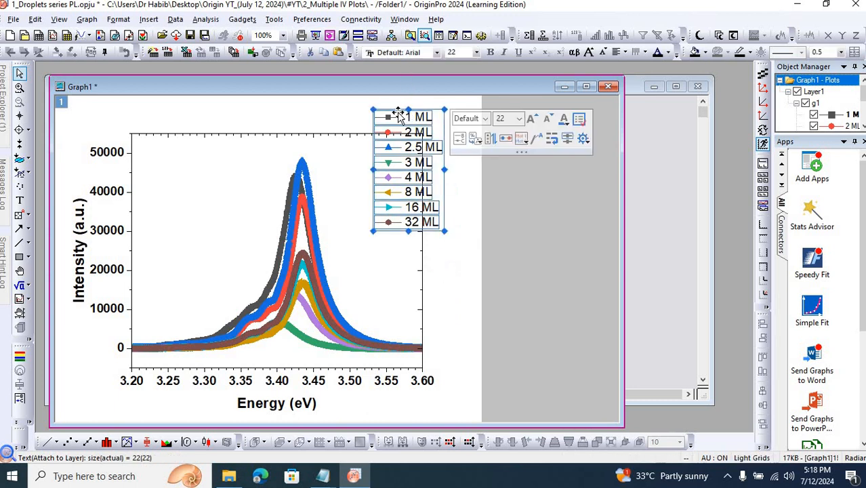
pyautogui.click(226, 141)
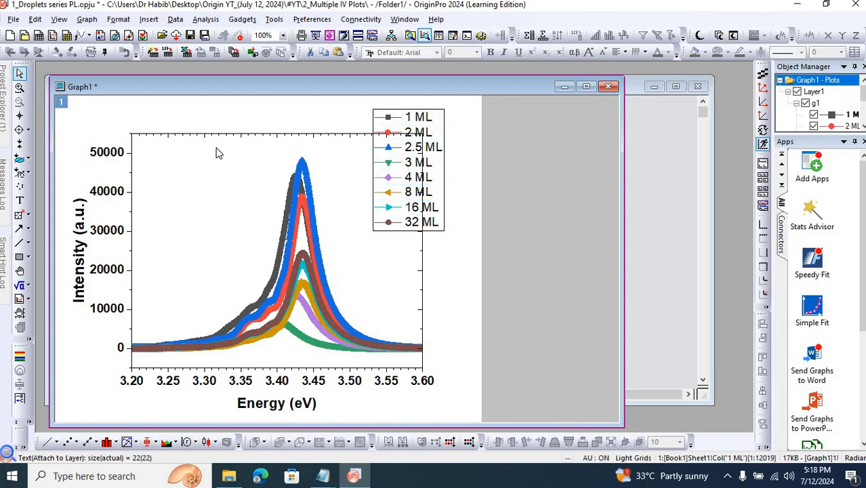
pyautogui.moveTo(434, 116)
pyautogui.mouseDown()
pyautogui.moveTo(443, 113)
pyautogui.moveTo(340, 155)
pyautogui.moveTo(224, 165)
pyautogui.moveTo(212, 146)
pyautogui.mouseUp()
pyautogui.doubleClick(479, 277)
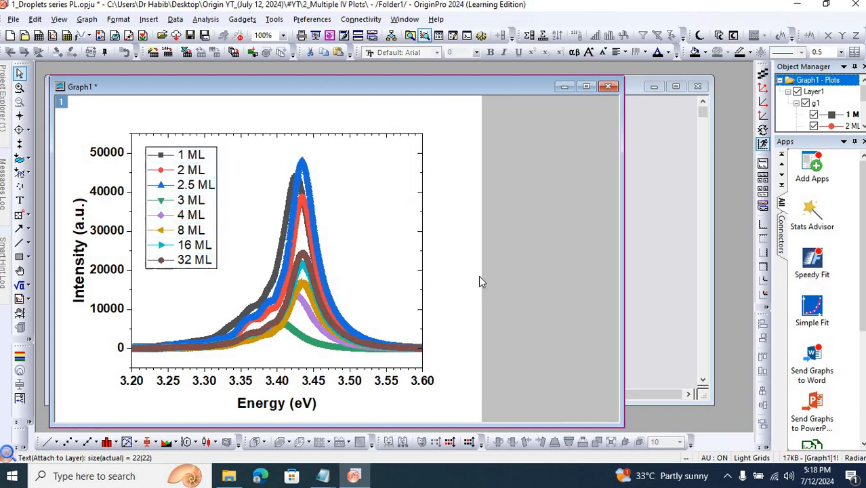
pyautogui.click(703, 109)
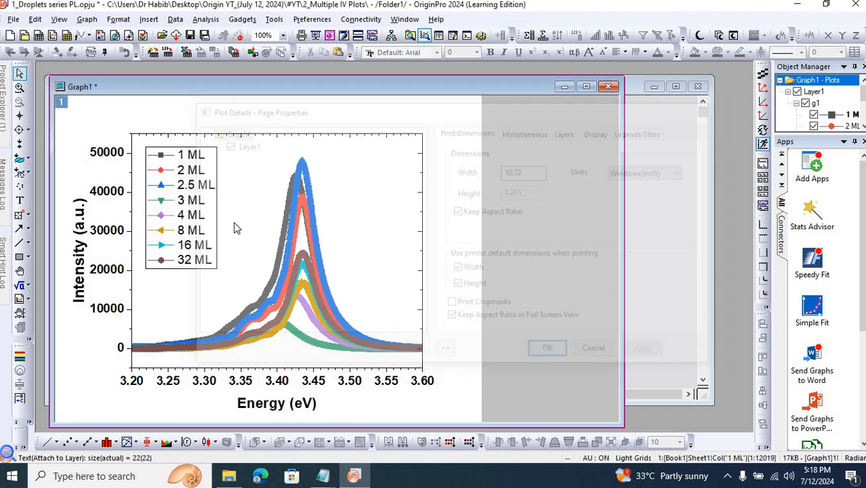
pyautogui.click(191, 242)
pyautogui.click(190, 244)
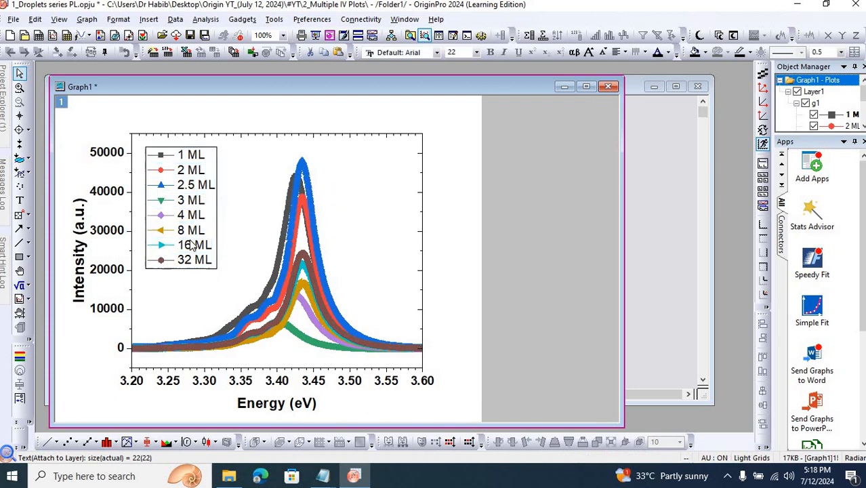
pyautogui.click(499, 206)
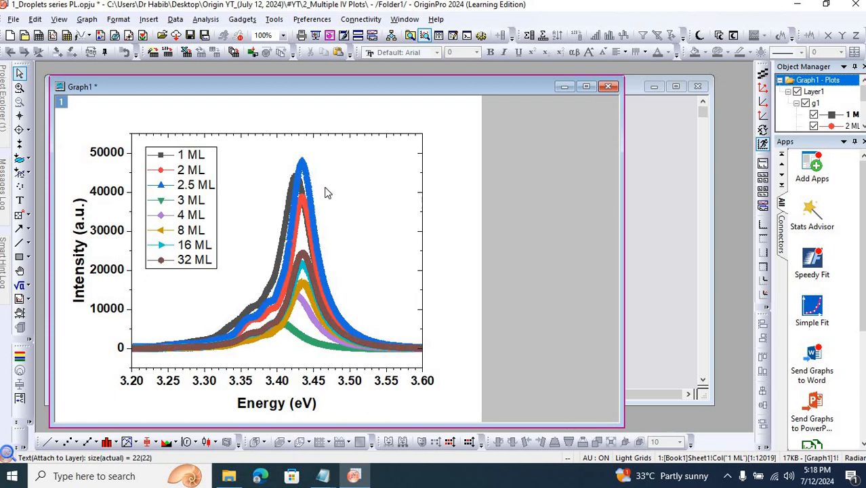
# Step: Set the symbol size of the grouped PL curves to 0 so that only their lines are drawn
pyautogui.doubleClick(298, 191)
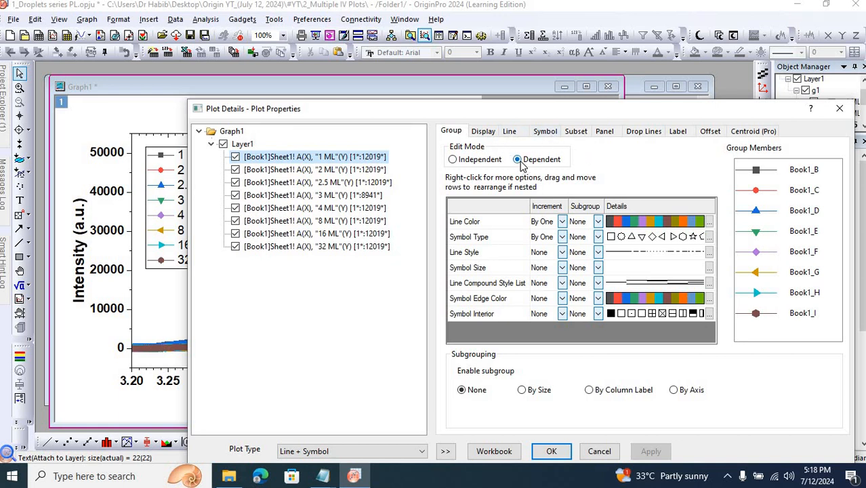
pyautogui.click(552, 131)
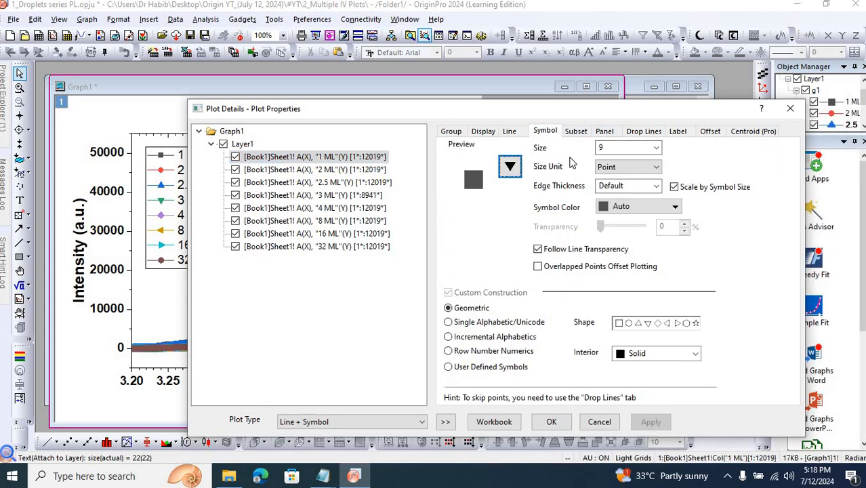
pyautogui.click(656, 149)
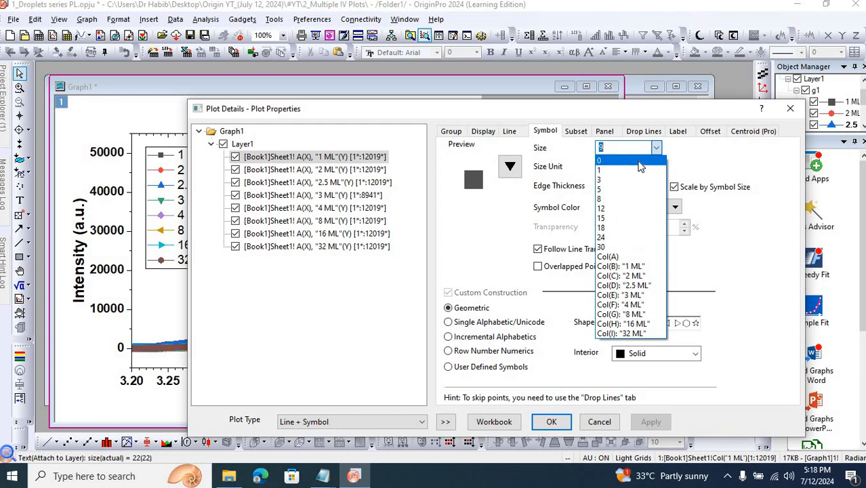
pyautogui.click(638, 162)
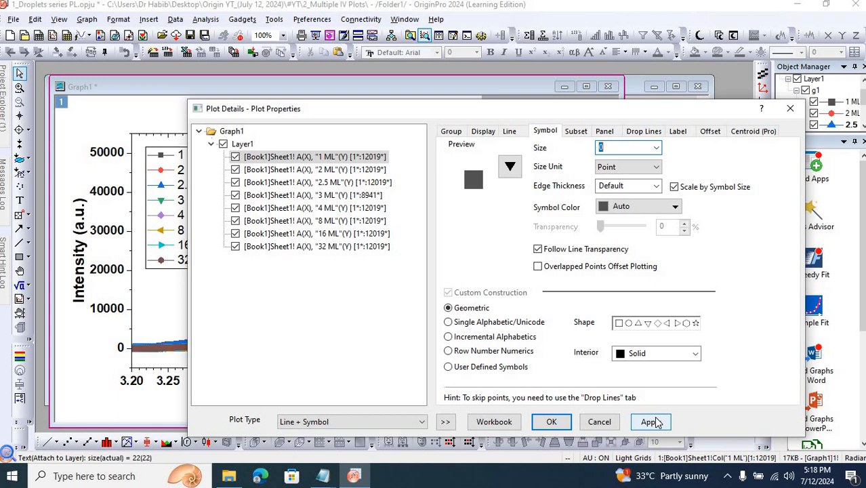
pyautogui.click(649, 421)
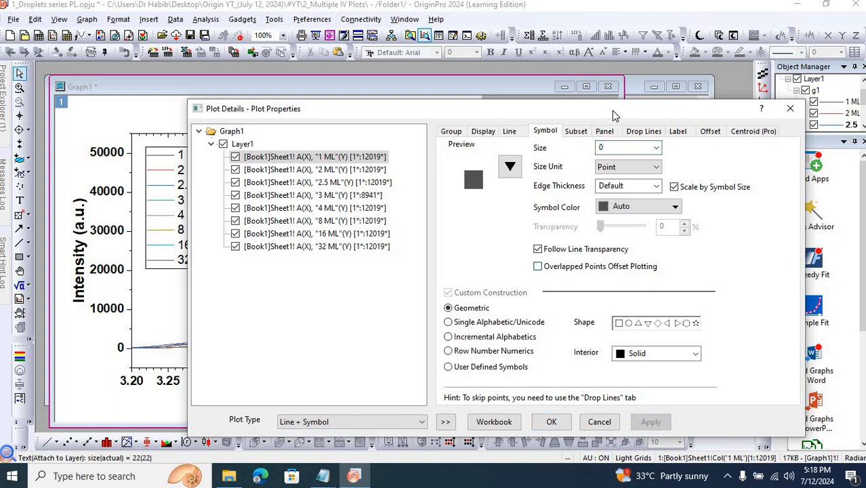
pyautogui.click(551, 421)
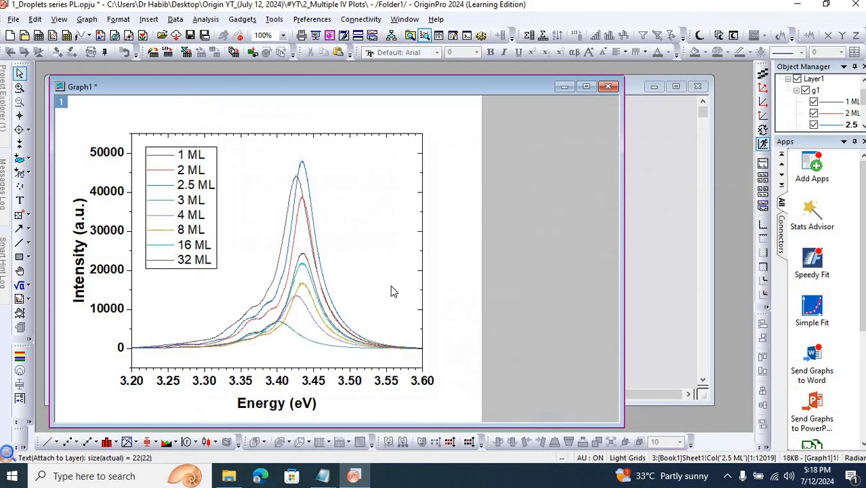
# Step: Set the line width of all the PL curves in the graph to 4
pyautogui.doubleClick(315, 231)
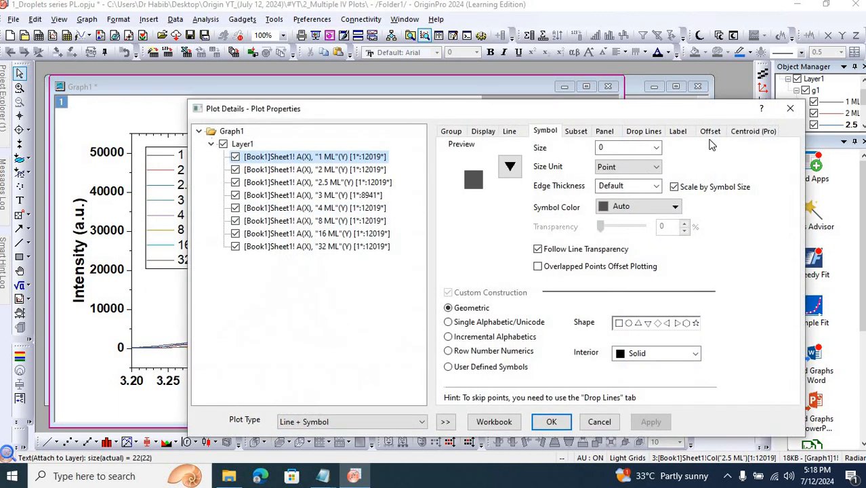
pyautogui.click(510, 131)
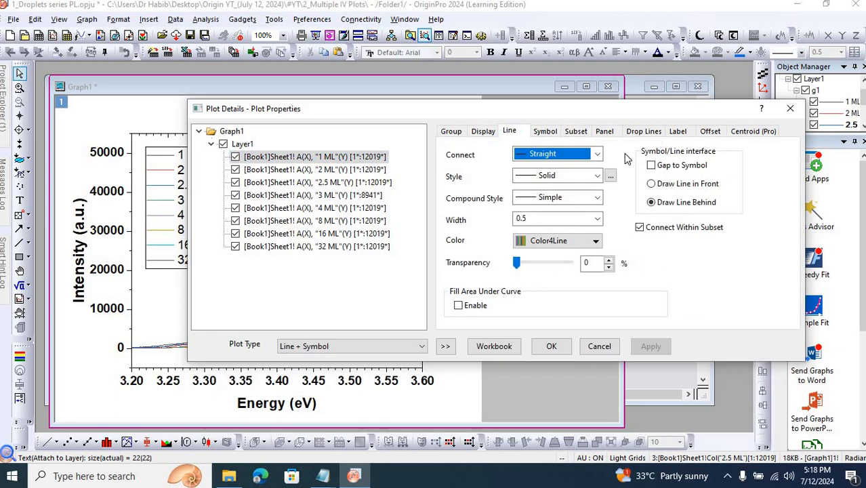
pyautogui.click(596, 219)
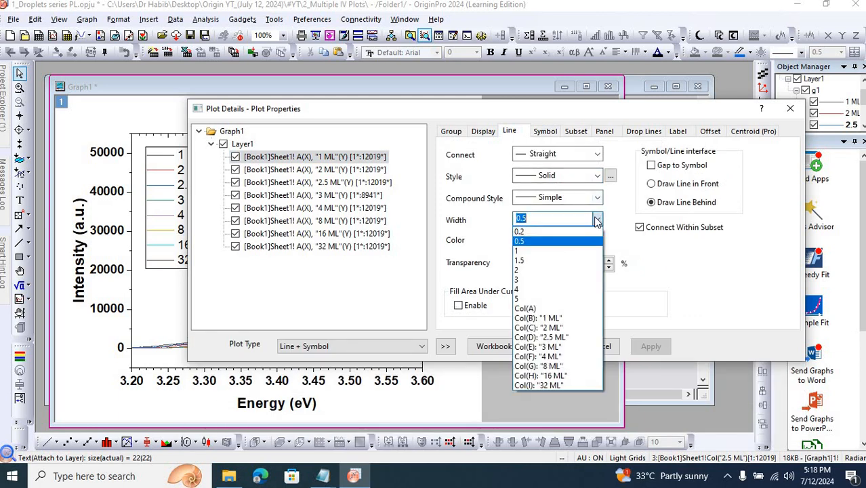
pyautogui.click(540, 290)
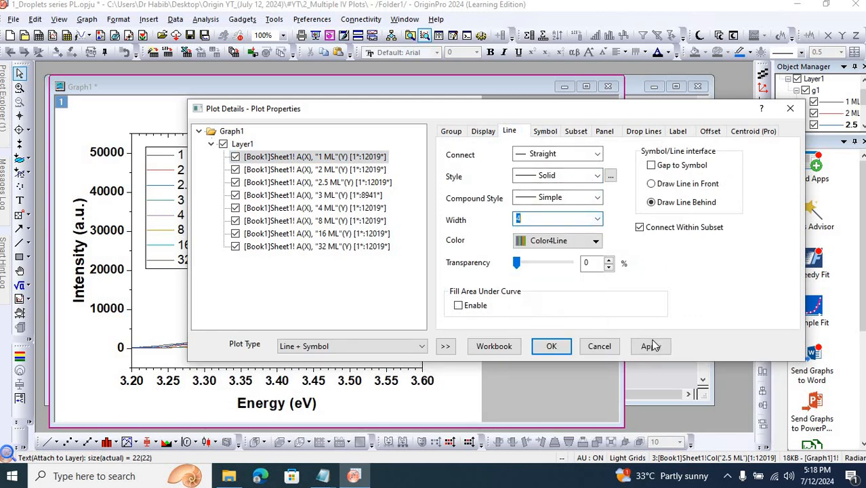
pyautogui.click(551, 346)
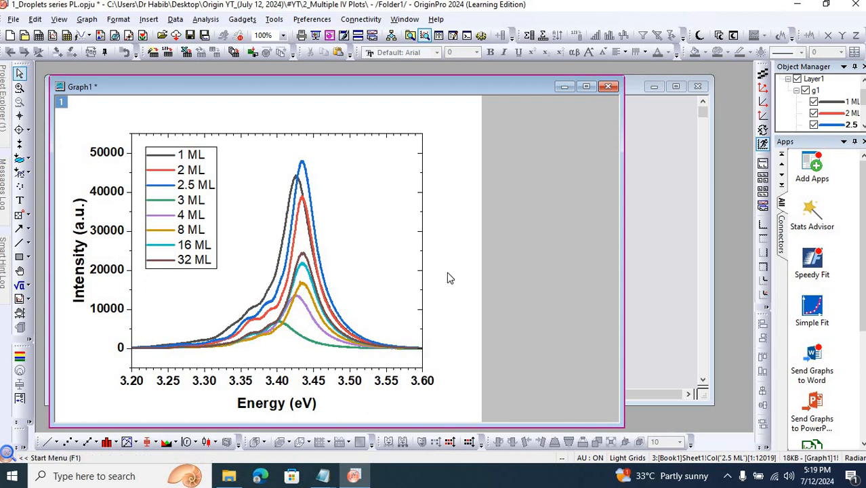
# Step: Switch to File Explorer, open the 3_Normalized PL intensity folder and view the 1_PL image
pyautogui.click(228, 475)
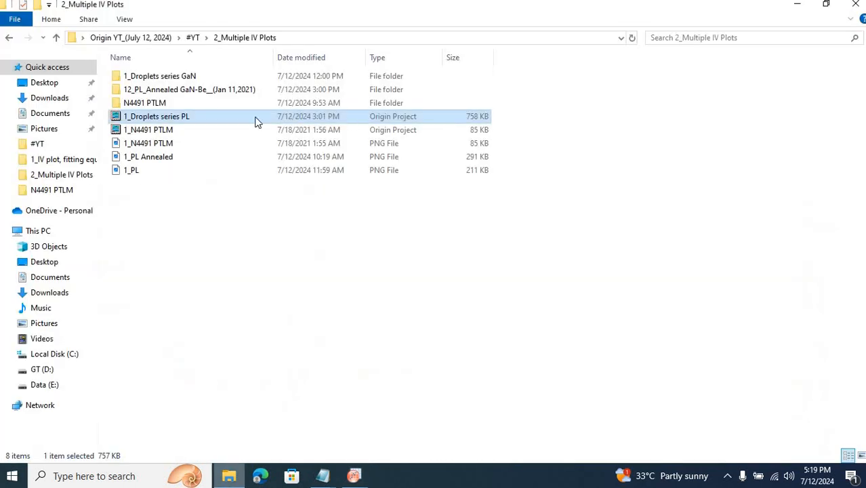
pyautogui.click(193, 38)
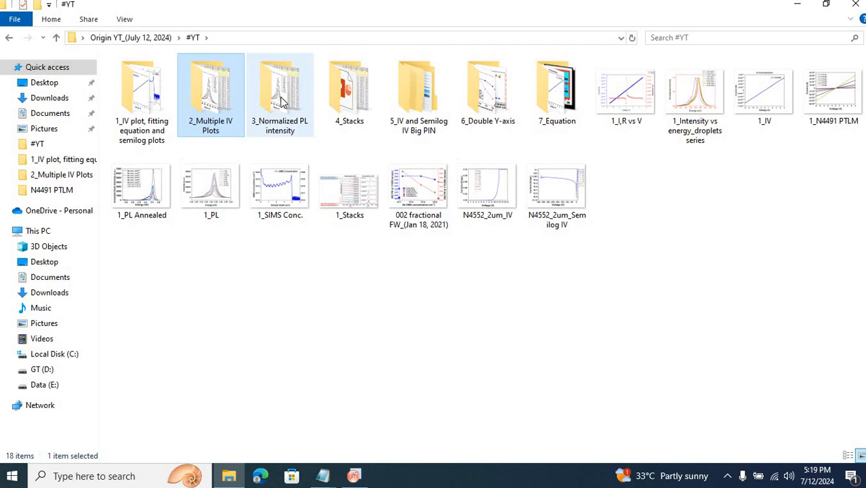
pyautogui.doubleClick(284, 100)
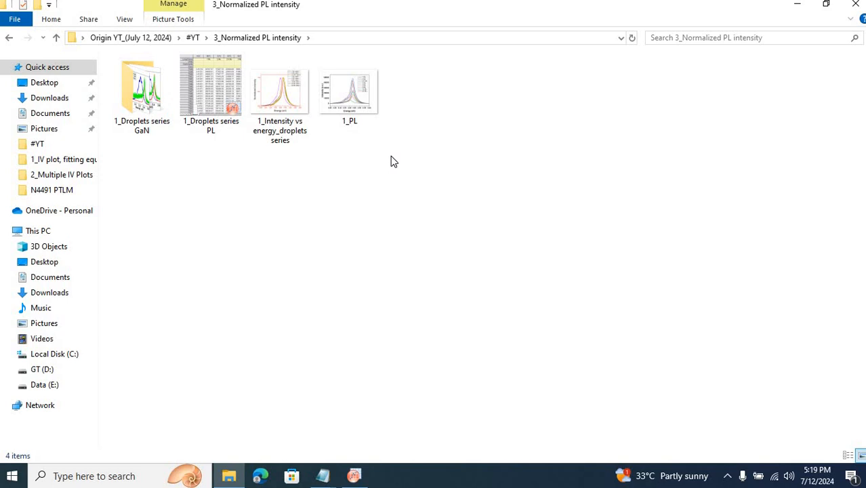
pyautogui.doubleClick(350, 89)
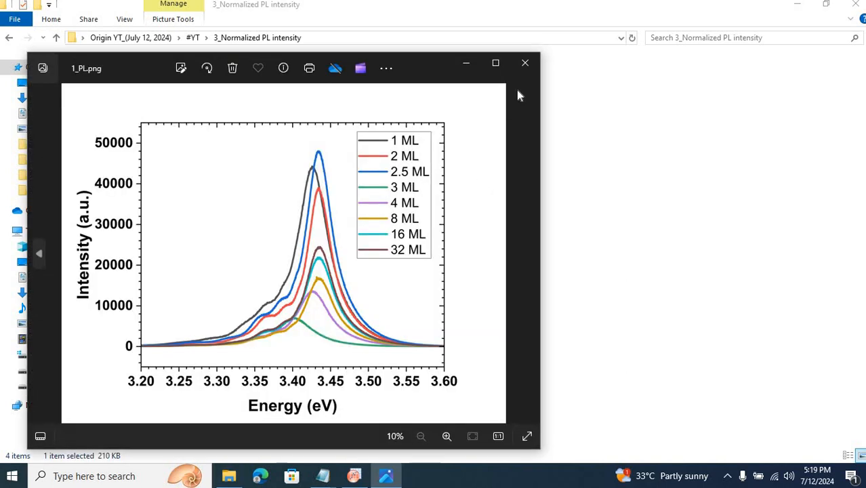
pyautogui.click(528, 73)
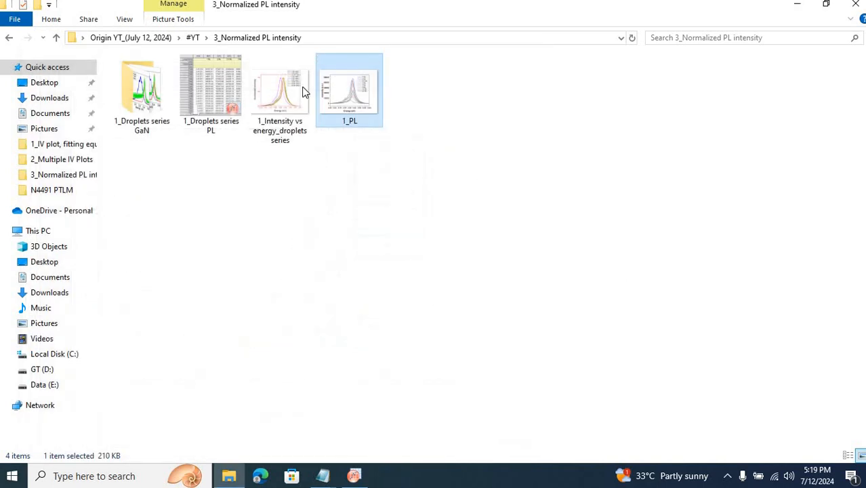
# Step: View the 1_Intensity vs energy_droplets series image as the normalized-plot reference, and switch back to OriginPro
pyautogui.click(301, 93)
pyautogui.doubleClick(301, 94)
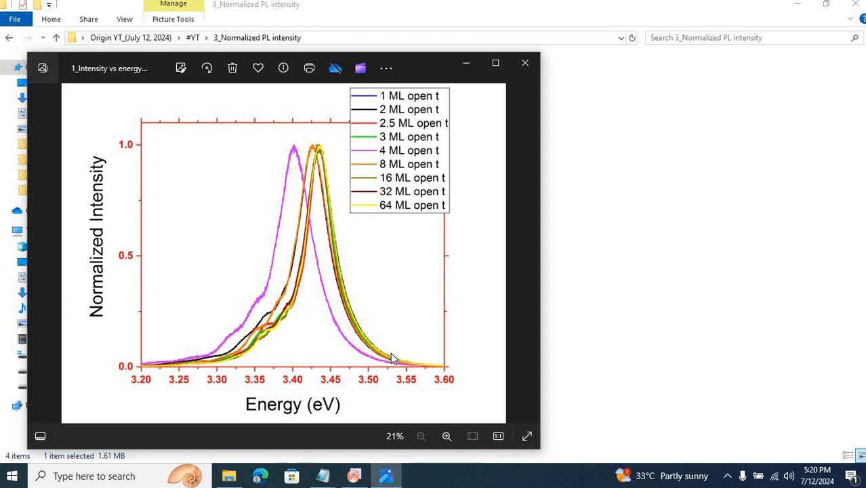
pyautogui.click(525, 62)
pyautogui.click(355, 475)
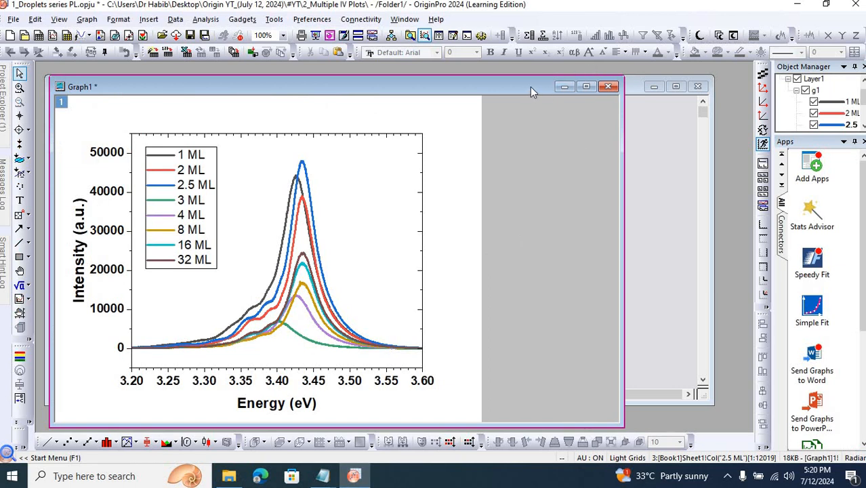
# Step: Save the project, and uncover the Book1 worksheet by moving the graph window aside and widening the workbook window
pyautogui.hotkey('ctrl', 's')
pyautogui.moveTo(505, 86); pyautogui.dragTo(639, 303)
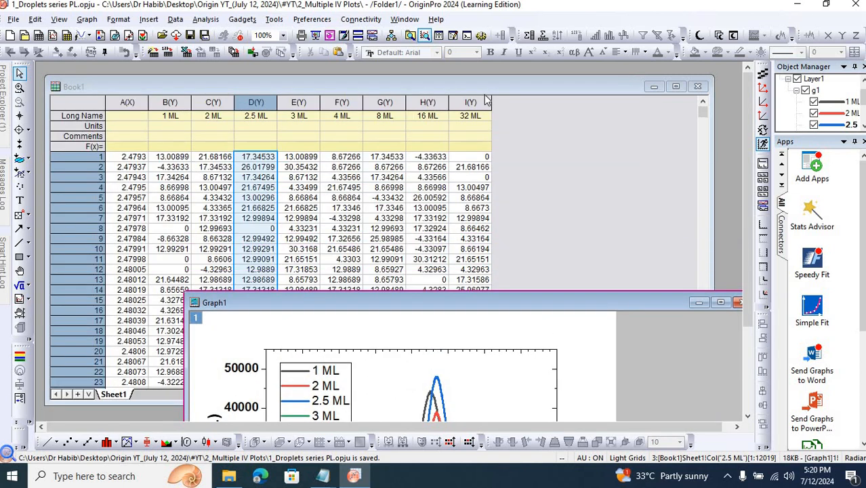
pyautogui.moveTo(553, 300); pyautogui.dragTo(609, 433)
pyautogui.click(577, 85)
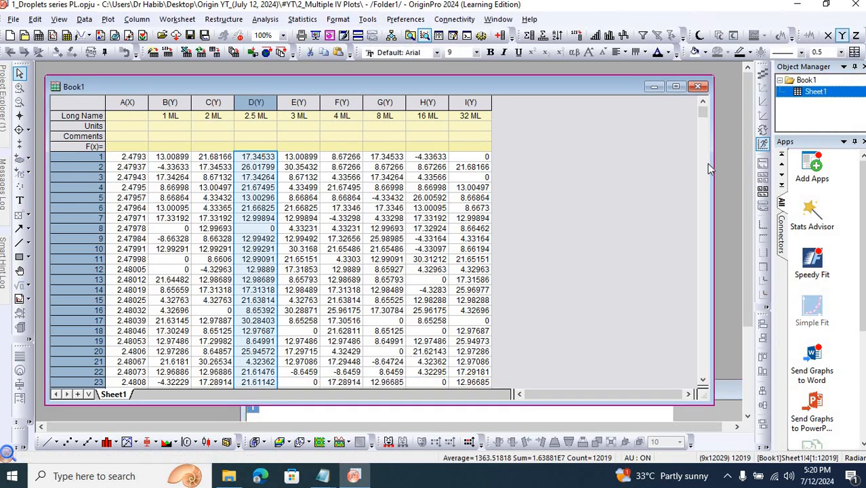
pyautogui.moveTo(711, 166); pyautogui.dragTo(740, 175)
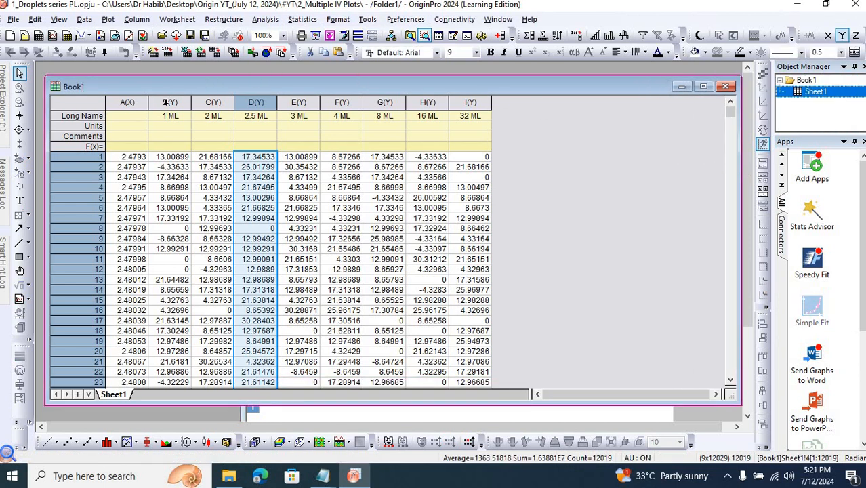
# Step: Normalize the intensity columns B to I (1 ML to 32 ML) to [0, 1], with the output in new columns
pyautogui.click(166, 102)
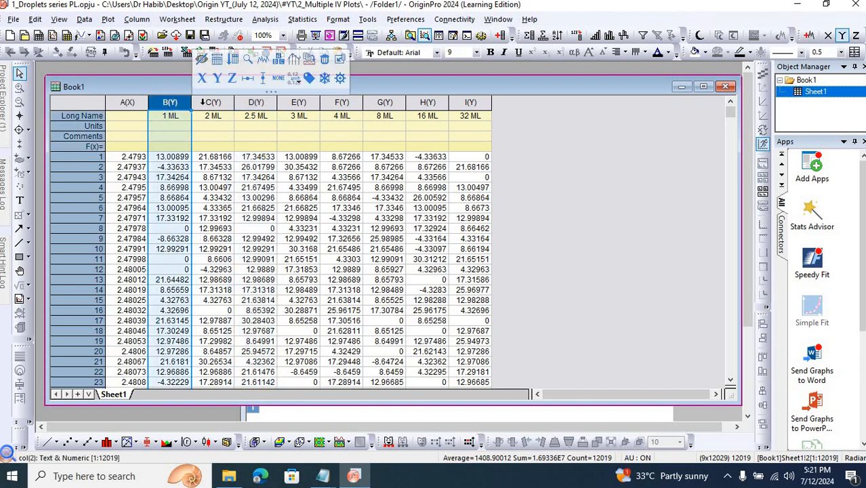
pyautogui.keyDown('ctrl'); pyautogui.click(203, 102); pyautogui.keyUp('ctrl')
pyautogui.keyDown('ctrl'); pyautogui.click(259, 103); pyautogui.keyUp('ctrl')
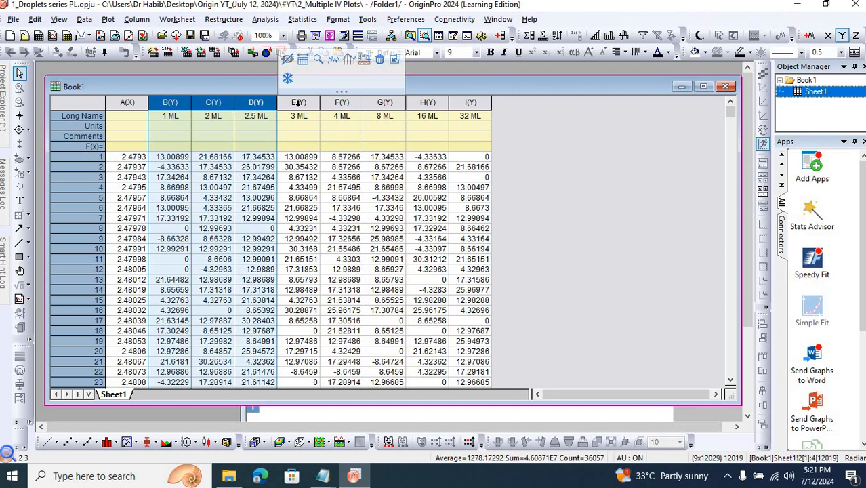
pyautogui.keyDown('ctrl'); pyautogui.click(299, 102); pyautogui.keyUp('ctrl')
pyautogui.keyDown('ctrl'); pyautogui.click(341, 101); pyautogui.keyUp('ctrl')
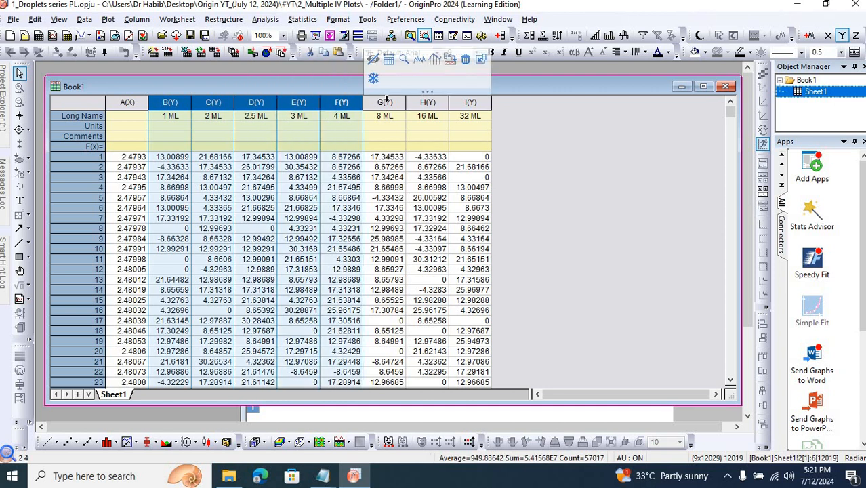
pyautogui.keyDown('ctrl'); pyautogui.click(384, 102); pyautogui.keyUp('ctrl')
pyautogui.keyDown('ctrl'); pyautogui.click(422, 102); pyautogui.keyUp('ctrl')
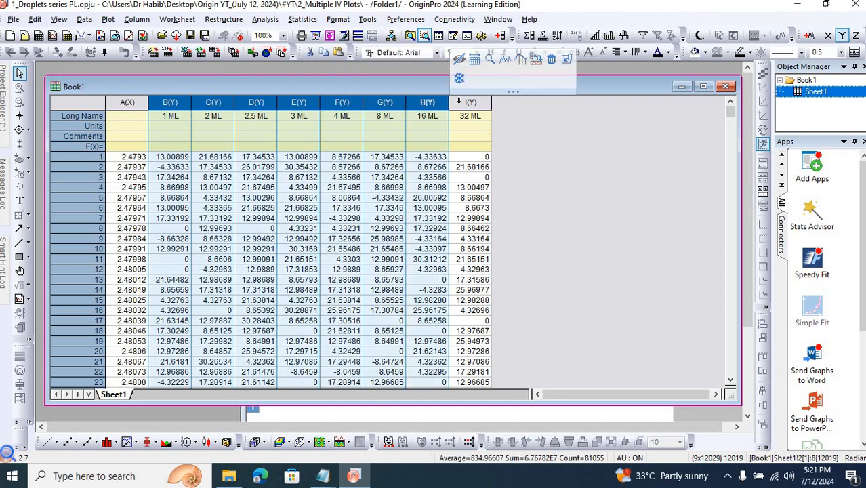
pyautogui.keyDown('ctrl'); pyautogui.click(458, 101); pyautogui.keyUp('ctrl')
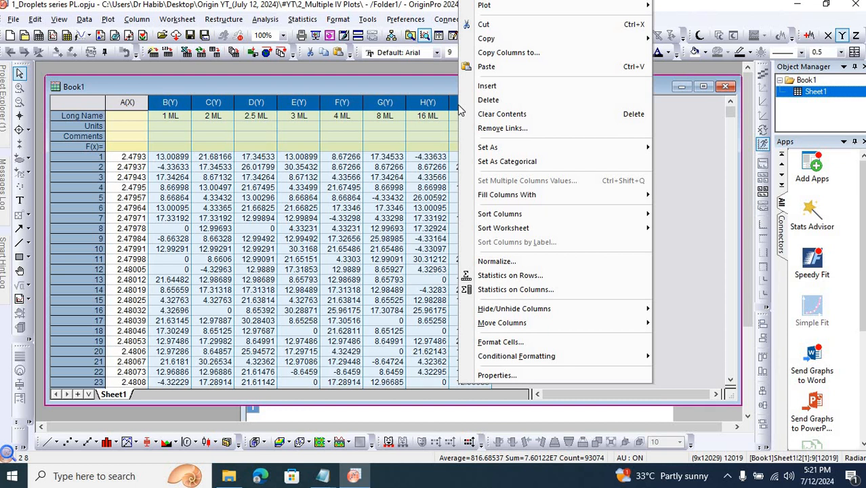
pyautogui.click(519, 261)
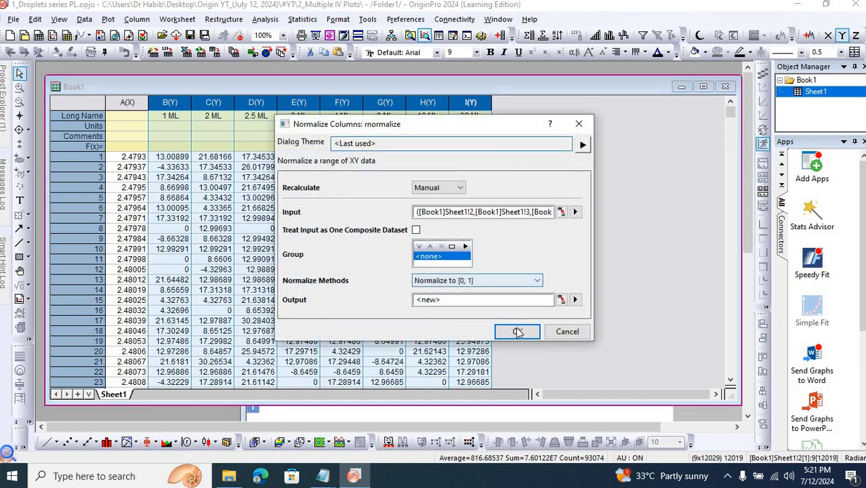
pyautogui.click(517, 331)
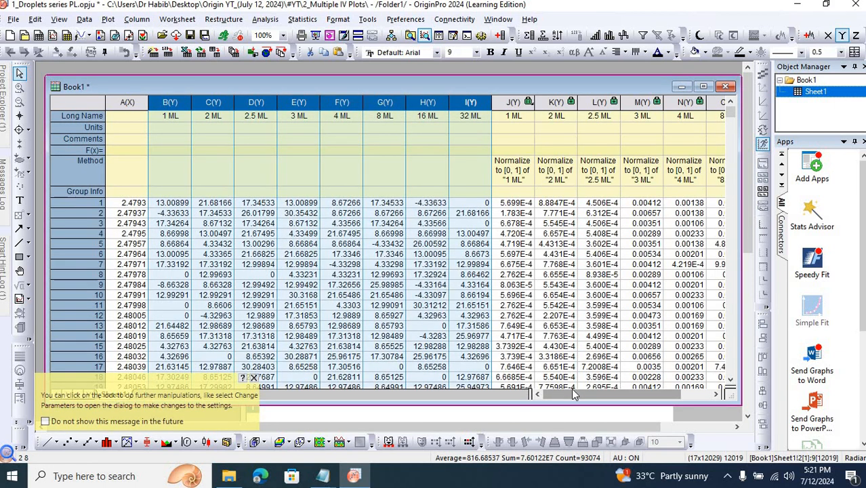
# Step: Look across the normalized columns J to Q in the worksheet, and select column A as the X data
pyautogui.moveTo(572, 392); pyautogui.dragTo(595, 394)
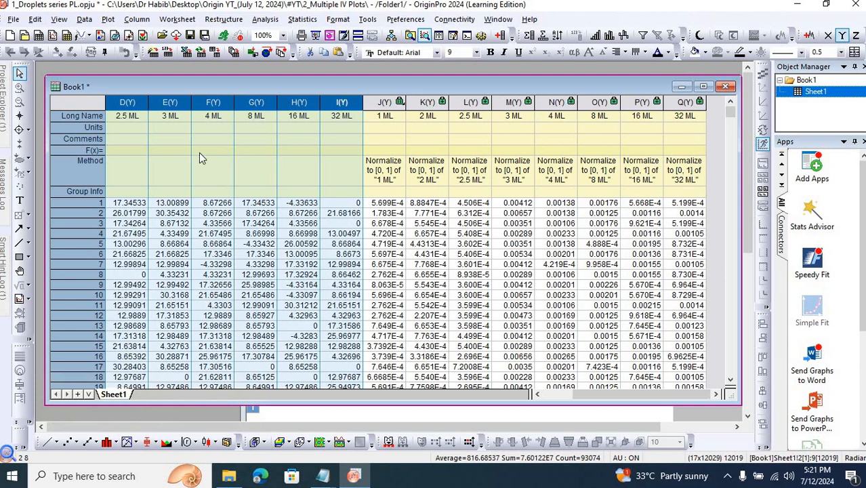
pyautogui.click(563, 392)
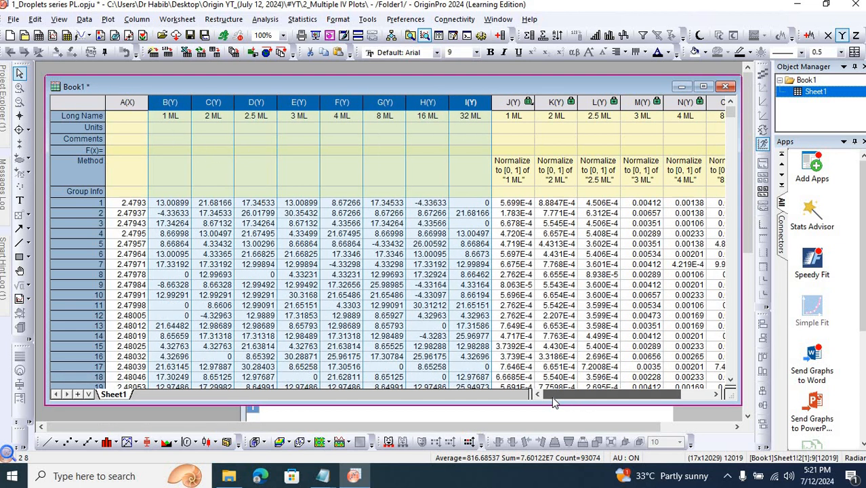
pyautogui.click(514, 101)
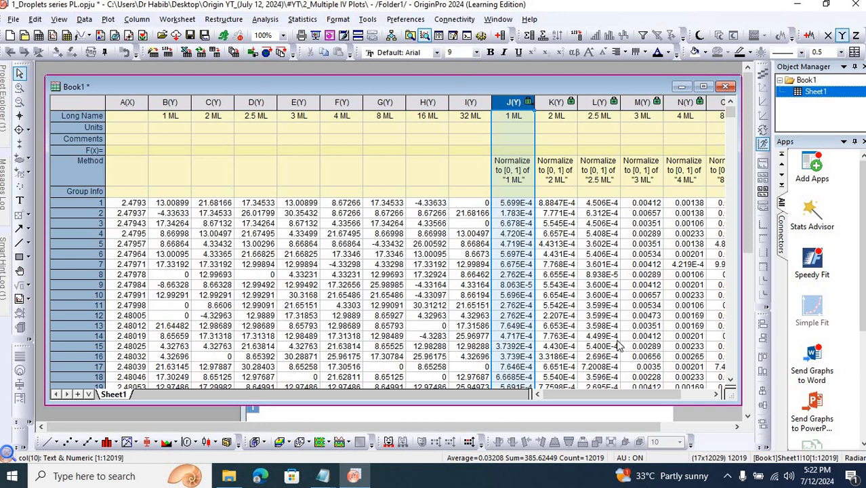
pyautogui.moveTo(596, 393); pyautogui.dragTo(535, 395)
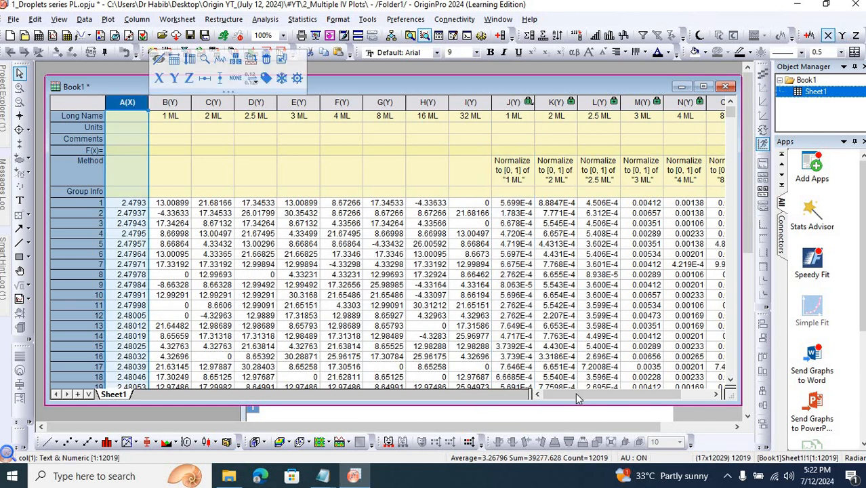
pyautogui.moveTo(575, 393); pyautogui.dragTo(607, 397)
pyautogui.click(554, 394)
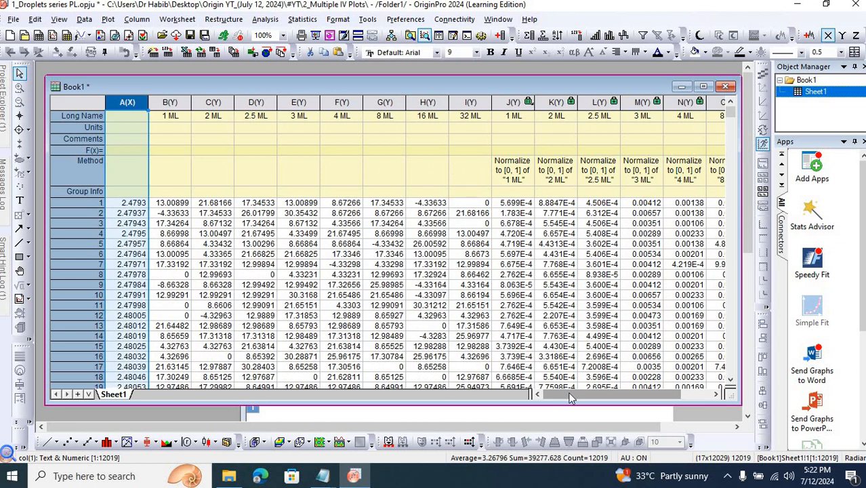
# Step: Plot the normalized columns J to Q (1 ML to 32 ML) against column A as a line + symbol graph, and enlarge the graph window
pyautogui.click(515, 101)
pyautogui.keyDown('shift'); pyautogui.click(552, 102); pyautogui.keyUp('shift')
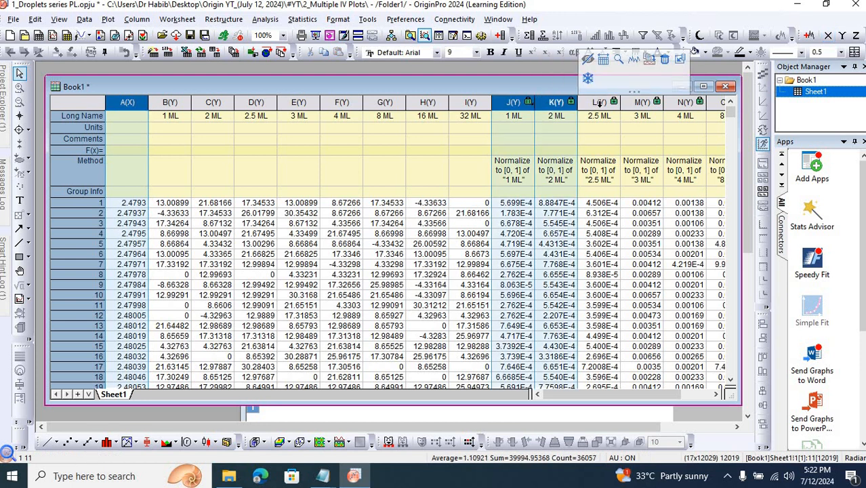
pyautogui.keyDown('ctrl'); pyautogui.click(589, 102); pyautogui.keyUp('ctrl')
pyautogui.keyDown('ctrl'); pyautogui.click(631, 103); pyautogui.keyUp('ctrl')
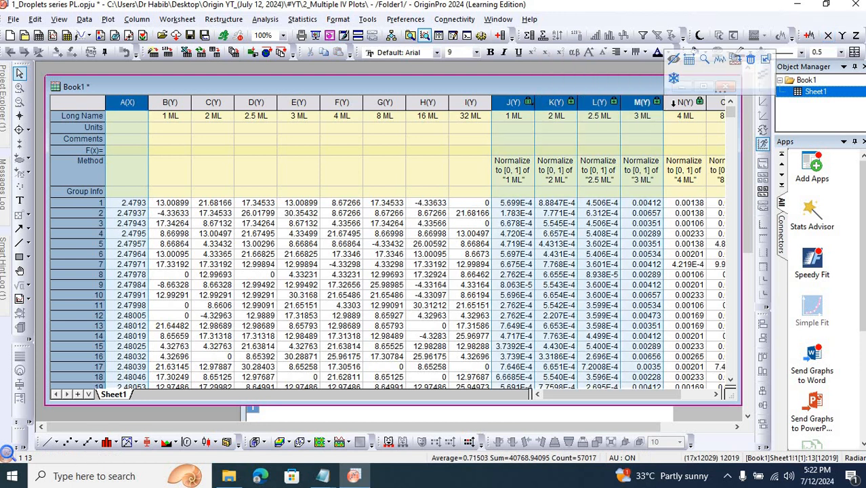
pyautogui.keyDown('ctrl'); pyautogui.click(672, 103); pyautogui.keyUp('ctrl')
pyautogui.hscroll(1, 669, 392)
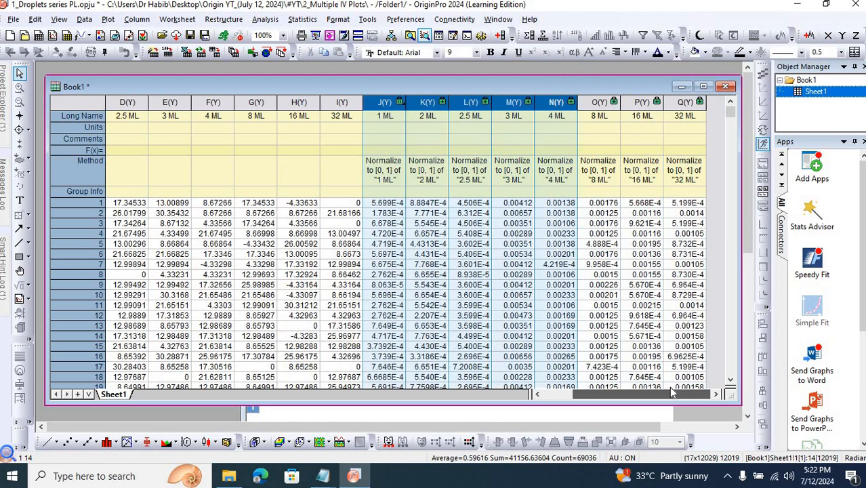
pyautogui.keyDown('ctrl'); pyautogui.click(599, 103); pyautogui.keyUp('ctrl')
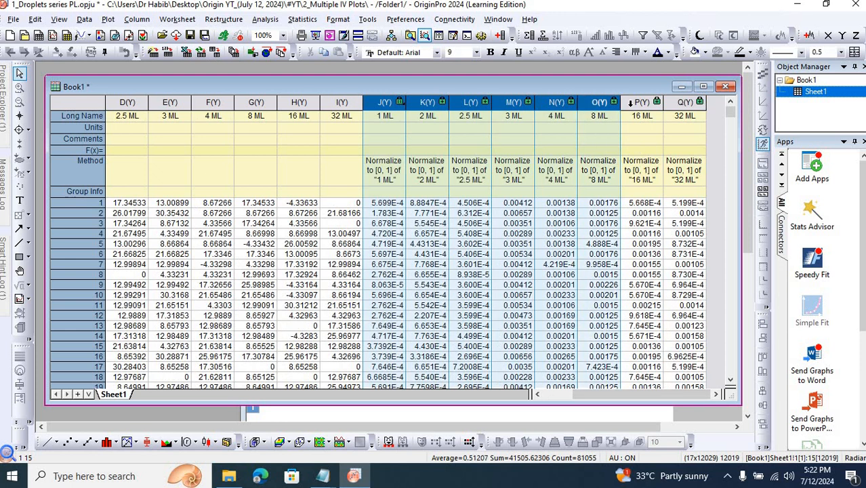
pyautogui.keyDown('ctrl'); pyautogui.click(641, 102); pyautogui.keyUp('ctrl')
pyautogui.keyDown('ctrl'); pyautogui.click(684, 103); pyautogui.keyUp('ctrl')
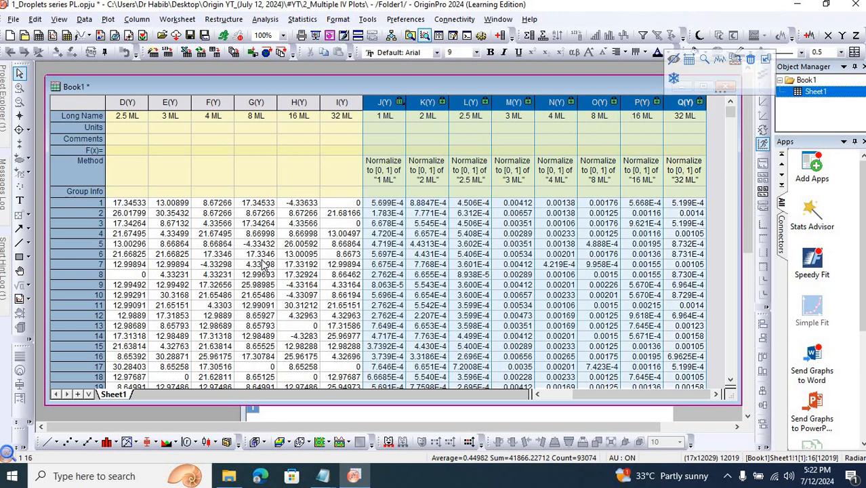
pyautogui.click(91, 443)
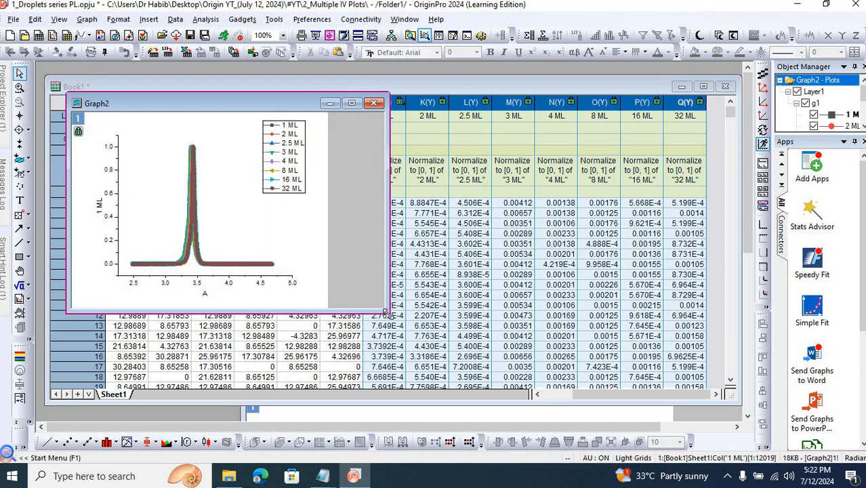
pyautogui.moveTo(385, 313); pyautogui.dragTo(454, 366)
pyautogui.moveTo(516, 392); pyautogui.dragTo(515, 391)
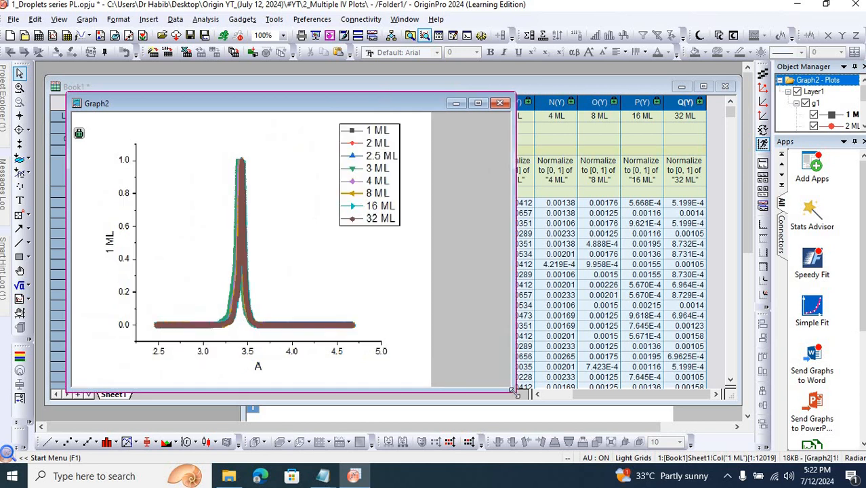
# Step: Set the graph's horizontal axis range from 3.2 to 3.6 with a minor tick count of 4
pyautogui.doubleClick(205, 352)
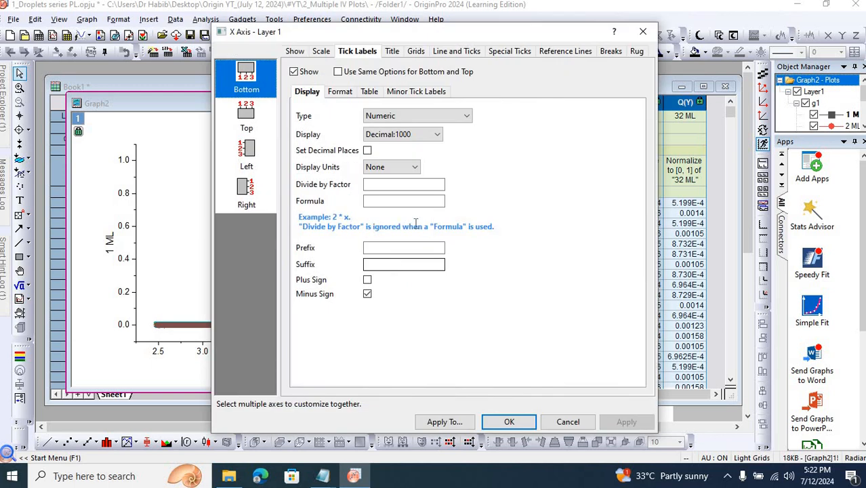
pyautogui.click(328, 52)
pyautogui.doubleClick(383, 74)
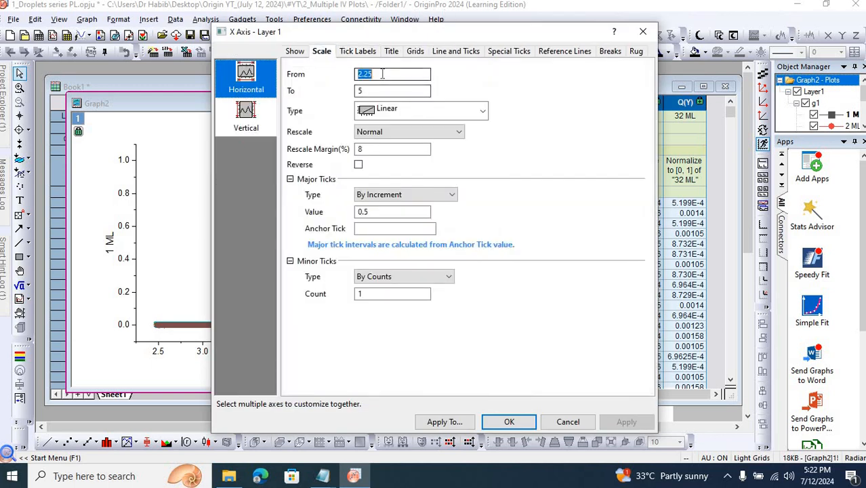
pyautogui.write('3.2')
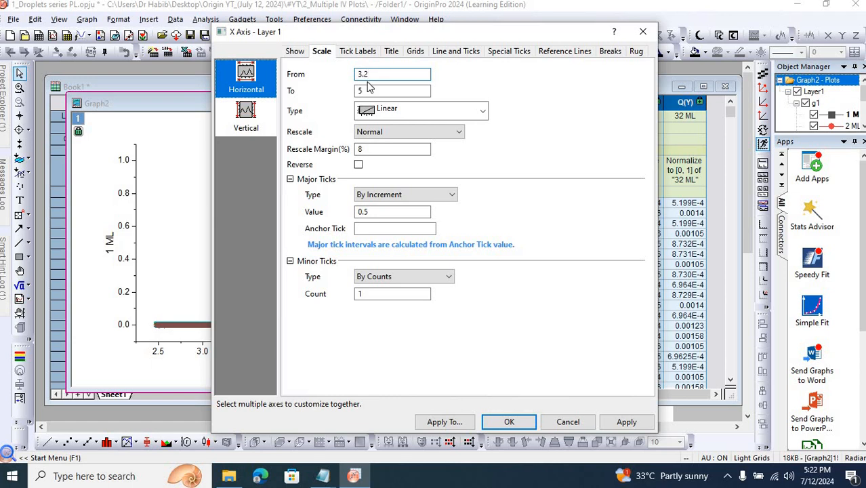
pyautogui.doubleClick(358, 90)
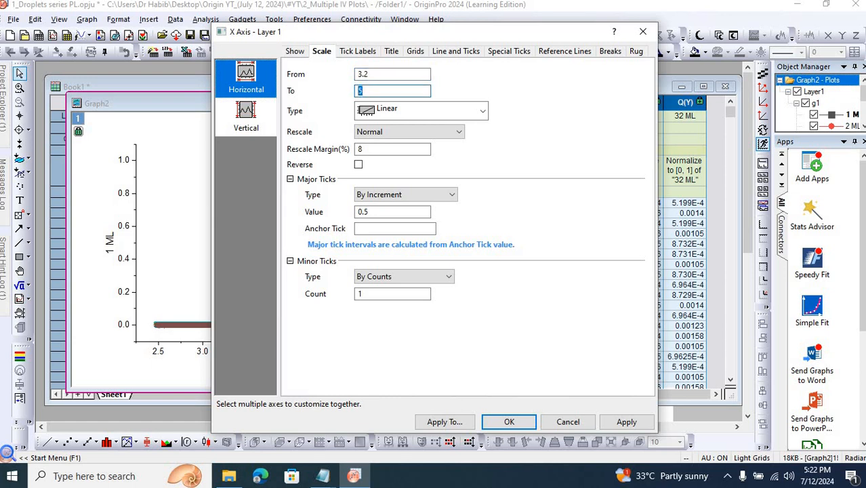
pyautogui.doubleClick(377, 294)
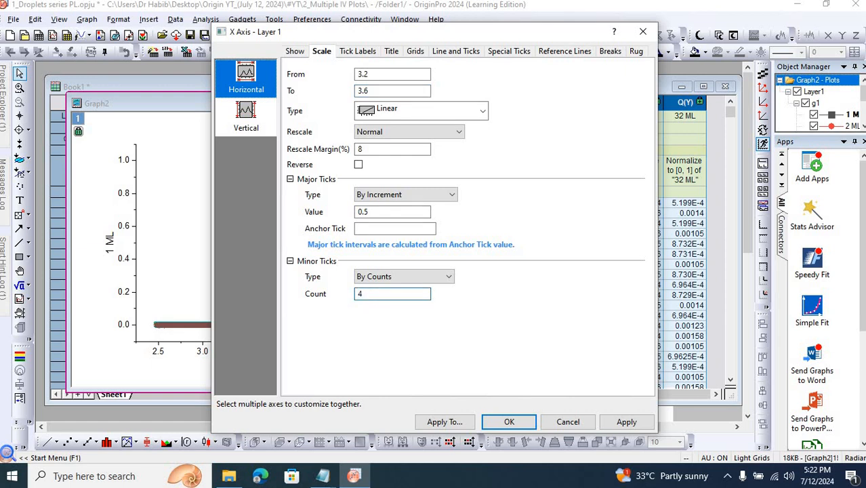
pyautogui.click(624, 421)
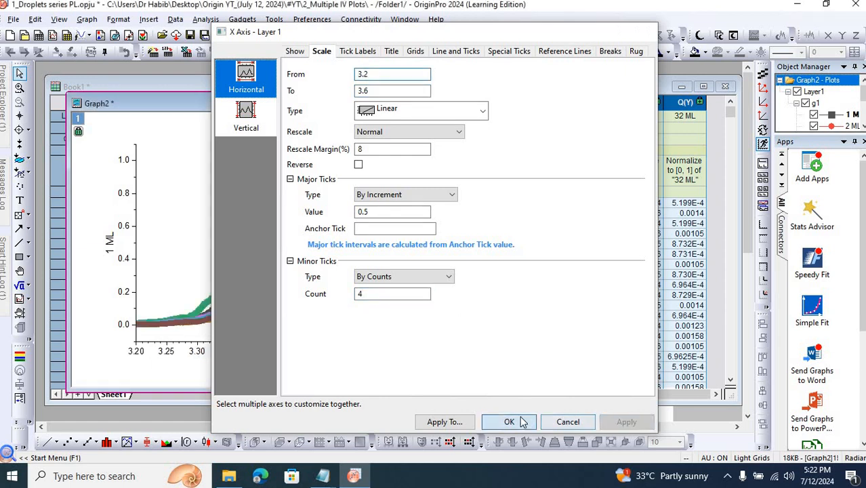
pyautogui.click(509, 422)
pyautogui.moveTo(260, 224)
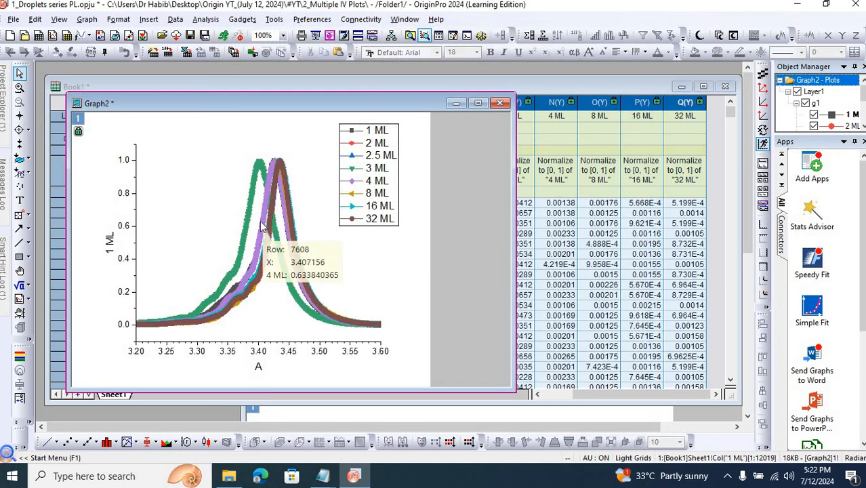
# Step: Change the Y axis title to "Intensity (a.u.)" and format it bold at size 26
pyautogui.doubleClick(111, 239)
pyautogui.moveTo(125, 248); pyautogui.dragTo(86, 250)
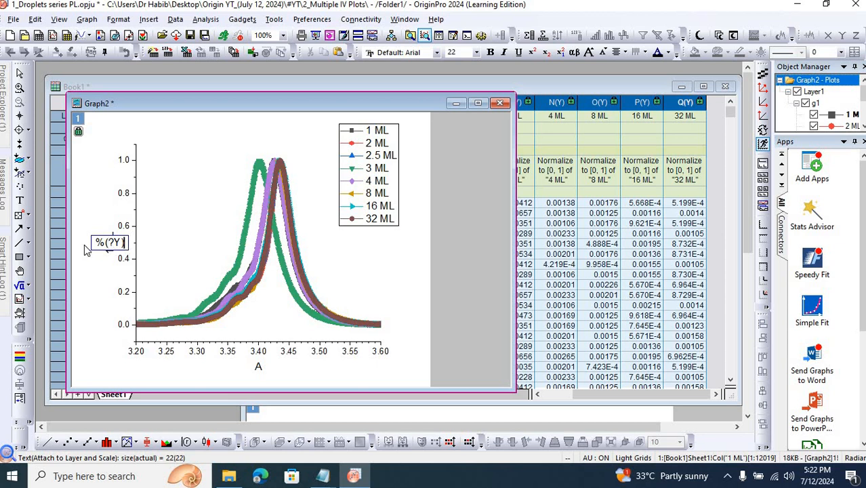
pyautogui.write('Intensity (')
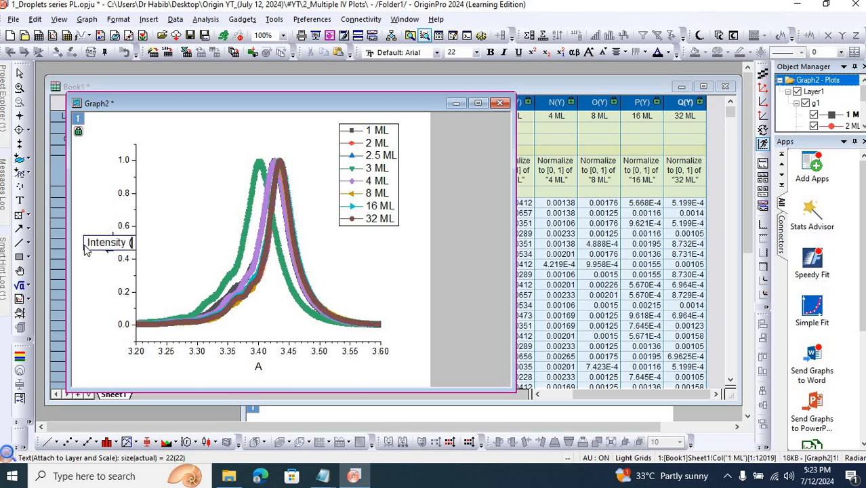
pyautogui.write('a.u.)')
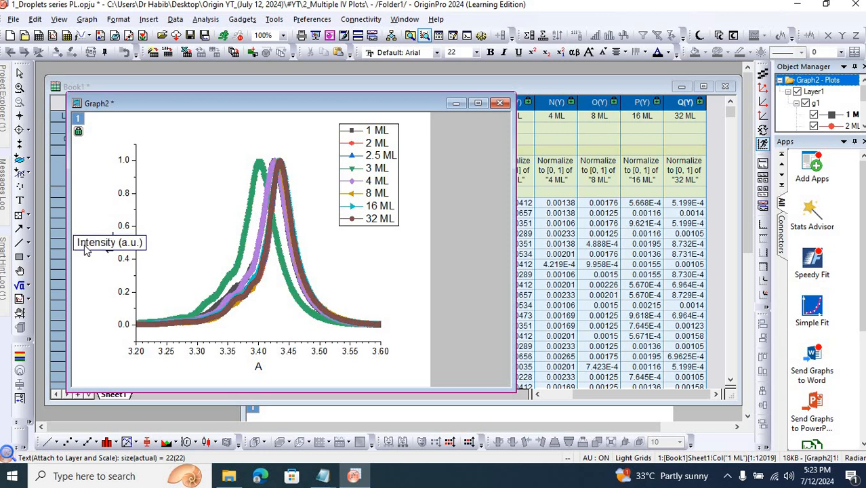
pyautogui.hotkey('ctrl', 'a')
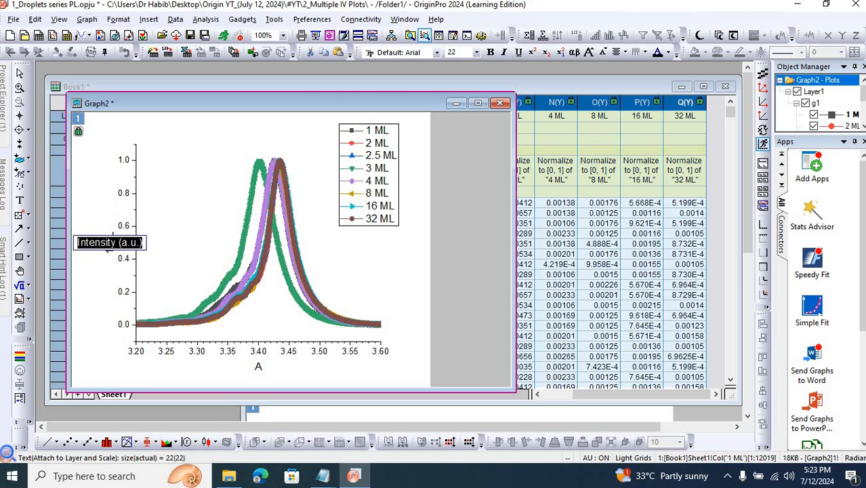
pyautogui.click(482, 55)
pyautogui.click(477, 53)
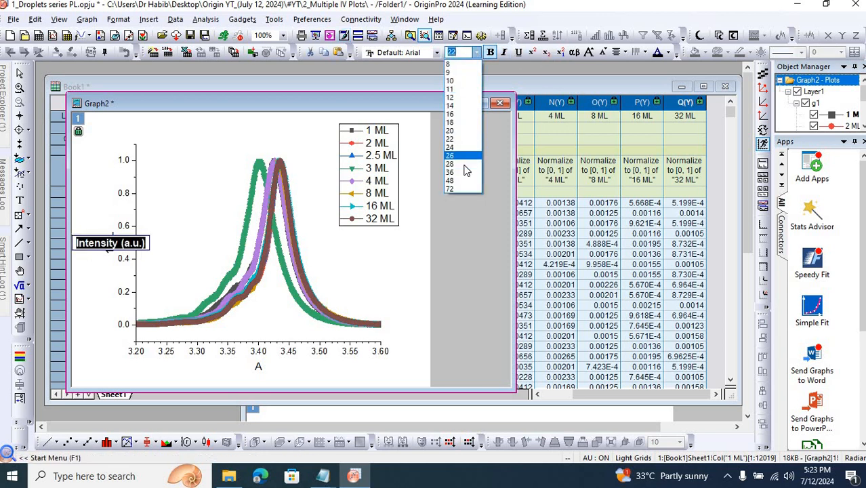
pyautogui.click(464, 156)
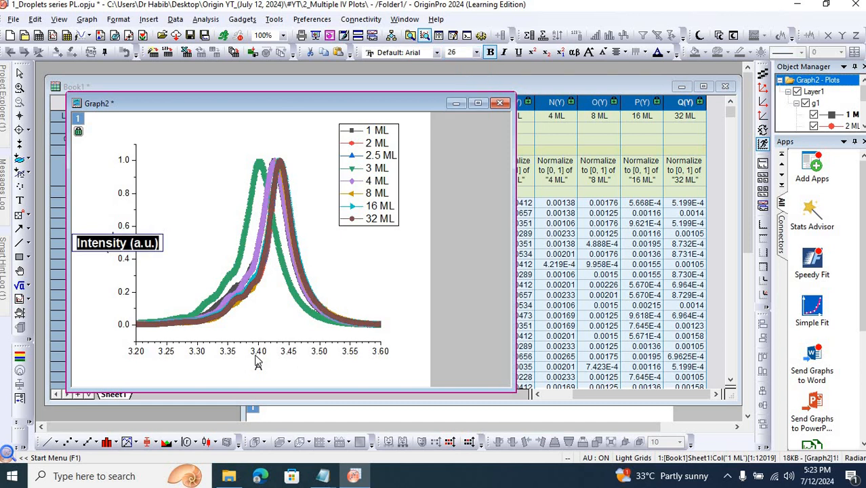
# Step: Change the X axis title to "Energy (eV)" and format it bold at size 26
pyautogui.click(258, 369)
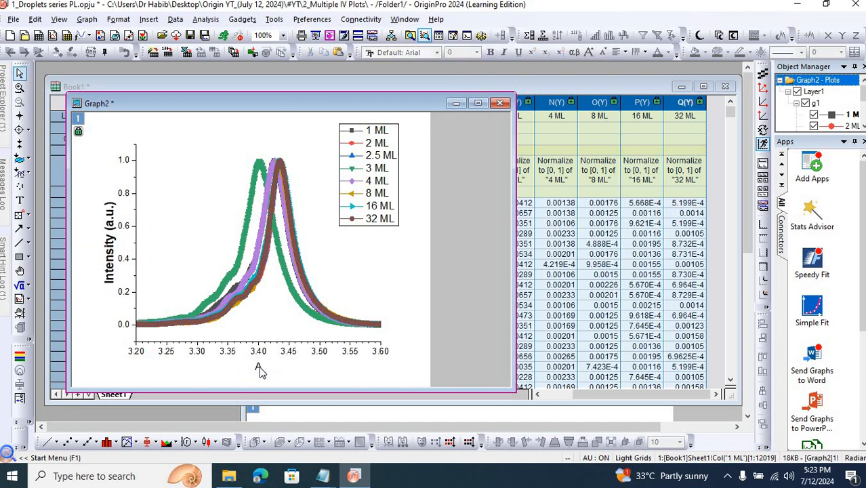
pyautogui.click(258, 368)
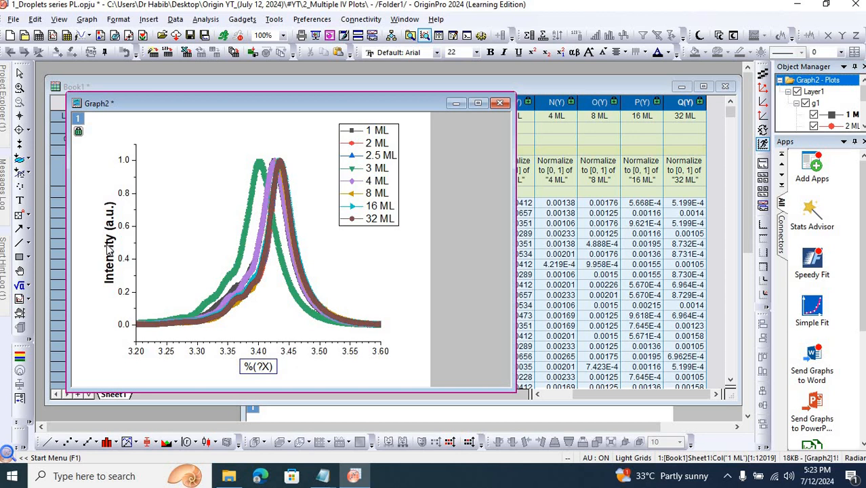
pyautogui.doubleClick(272, 367)
pyautogui.moveTo(273, 368); pyautogui.dragTo(238, 369)
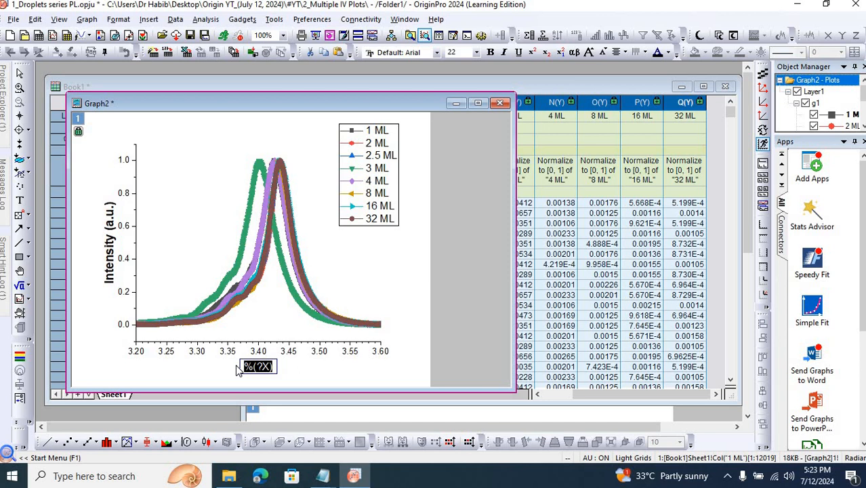
pyautogui.write('Energ')
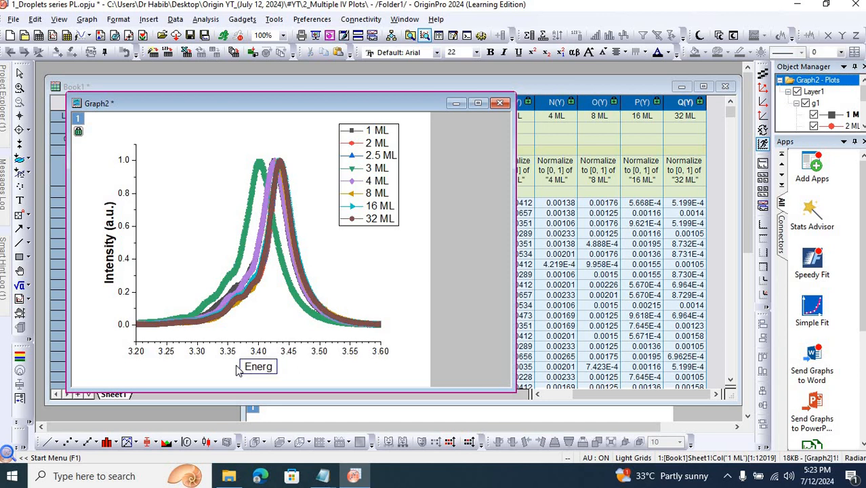
pyautogui.write('y (e')
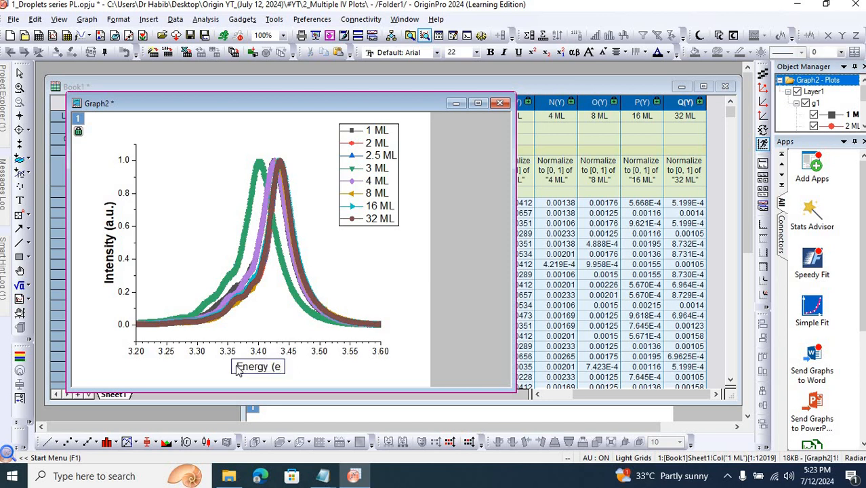
pyautogui.write('V)')
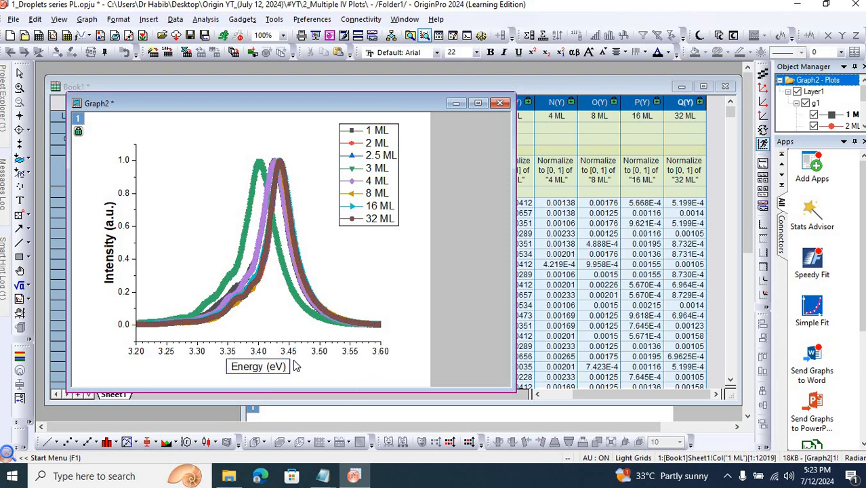
pyautogui.hotkey('ctrl', 'a')
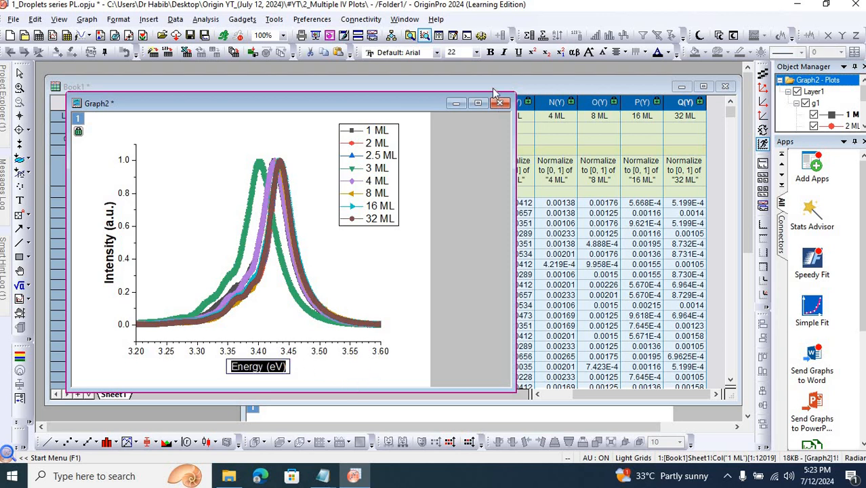
pyautogui.click(476, 52)
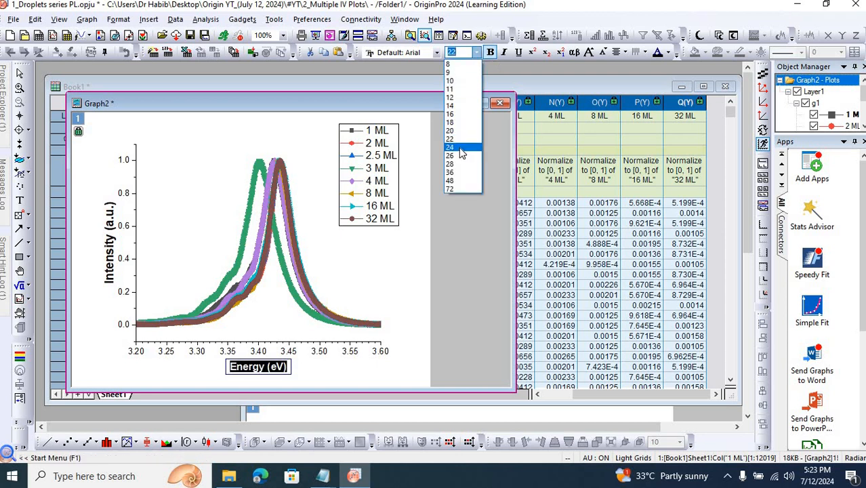
pyautogui.click(453, 155)
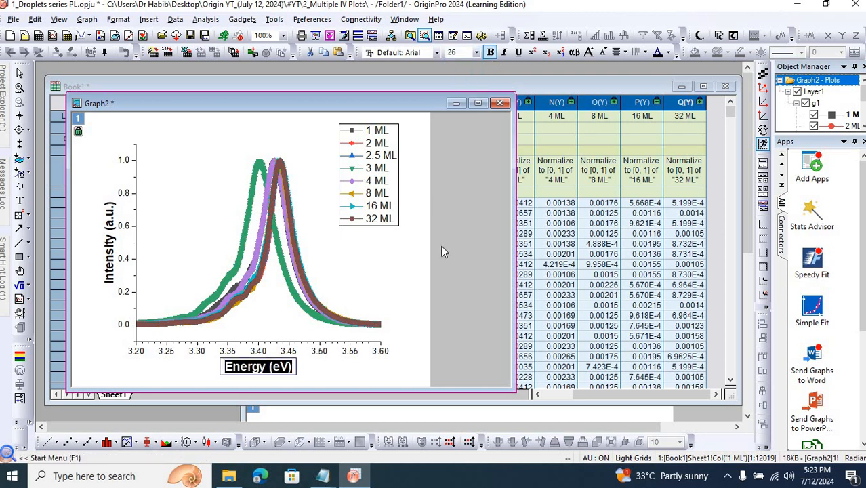
pyautogui.click(454, 296)
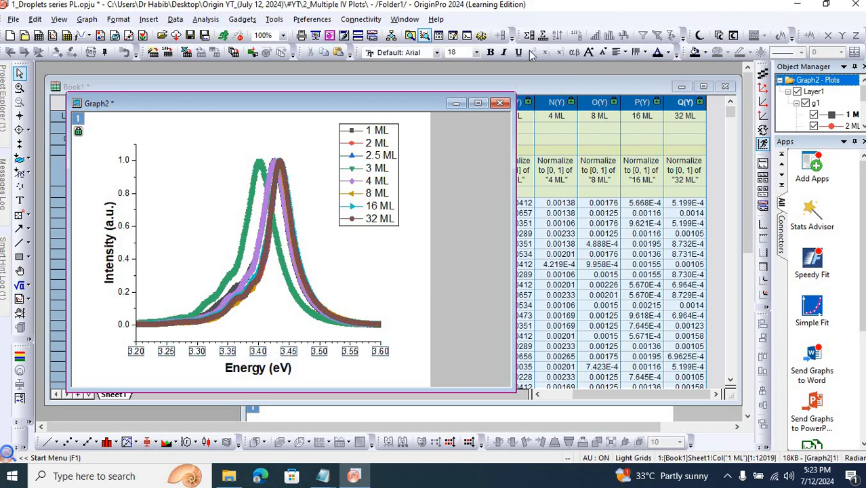
# Step: Format the tick labels of both the X and Y axes bold at size 22
pyautogui.click(477, 55)
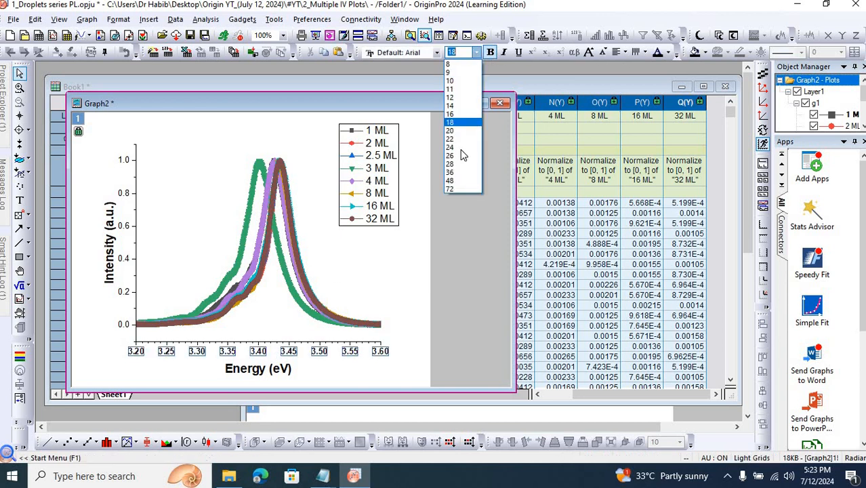
pyautogui.click(125, 194)
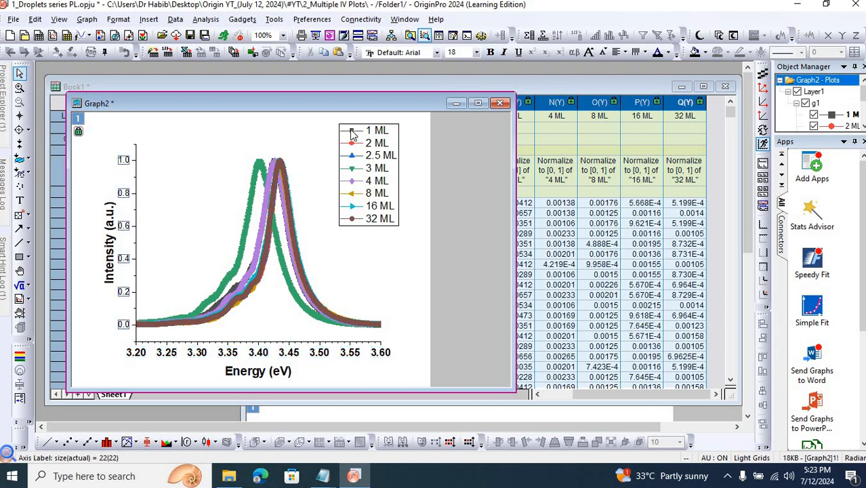
pyautogui.click(478, 55)
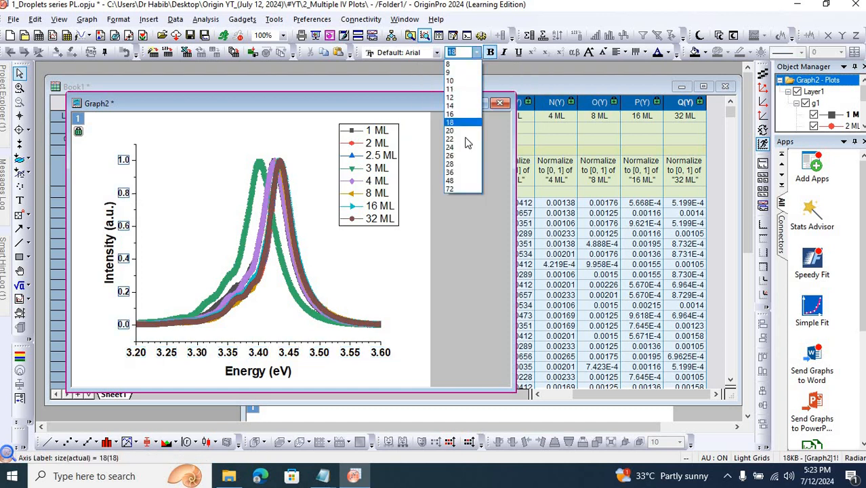
pyautogui.click(462, 141)
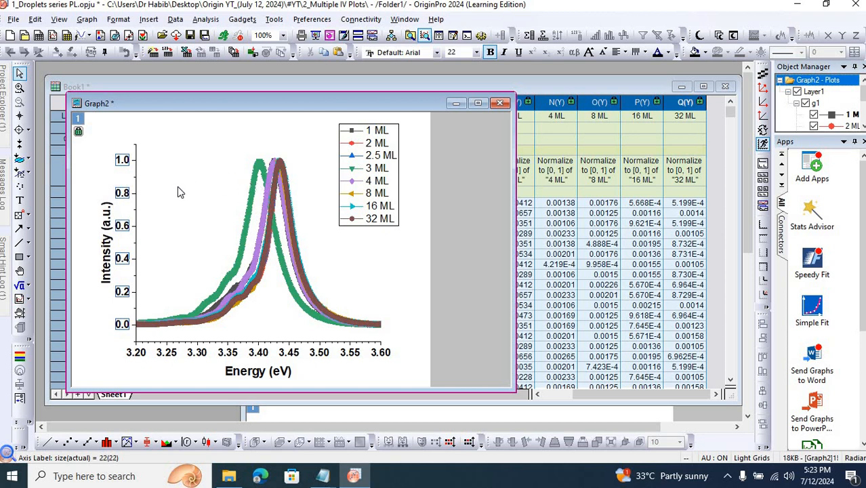
# Step: Show the top, left and right axes along with the bottom axis to frame the graph
pyautogui.moveTo(174, 188)
pyautogui.doubleClick(126, 167)
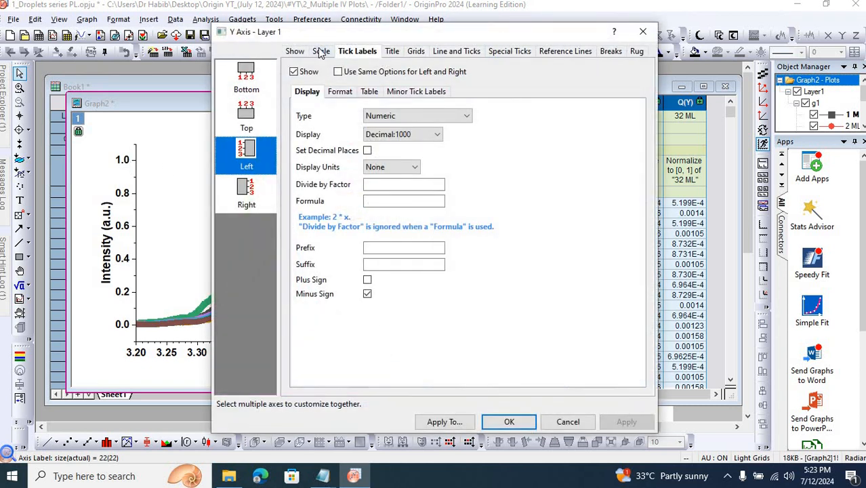
pyautogui.click(293, 52)
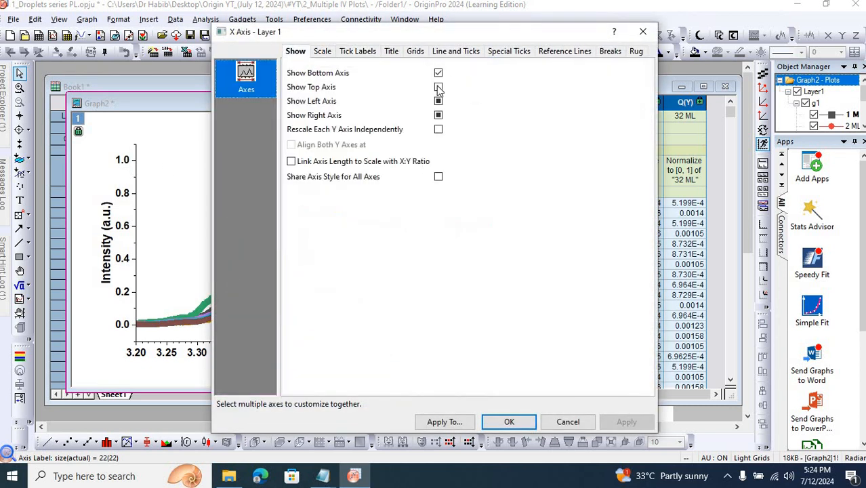
pyautogui.click(438, 88)
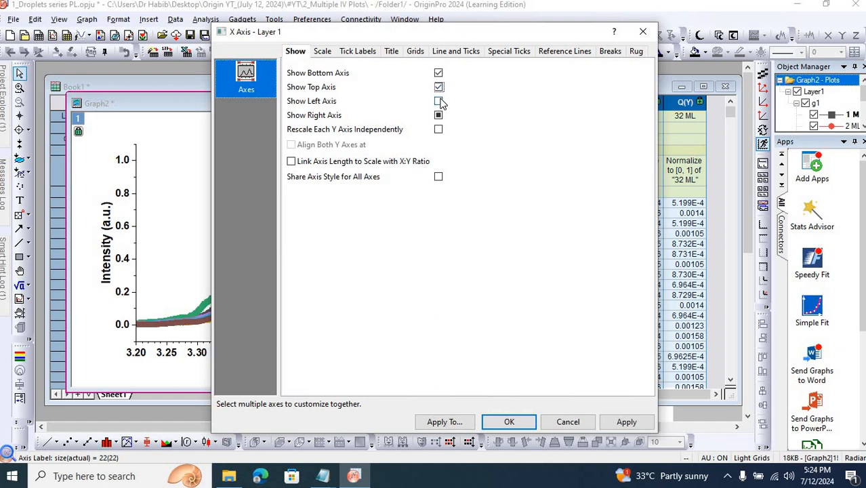
pyautogui.click(438, 101)
pyautogui.click(438, 115)
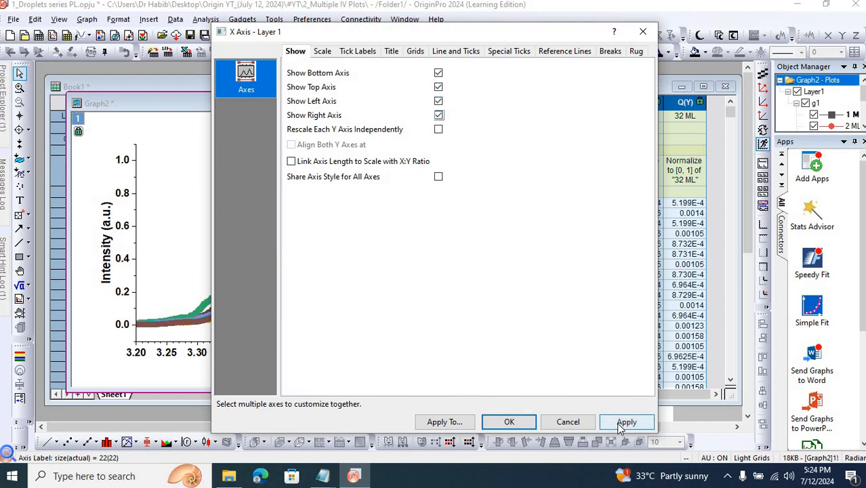
pyautogui.click(623, 421)
pyautogui.click(508, 421)
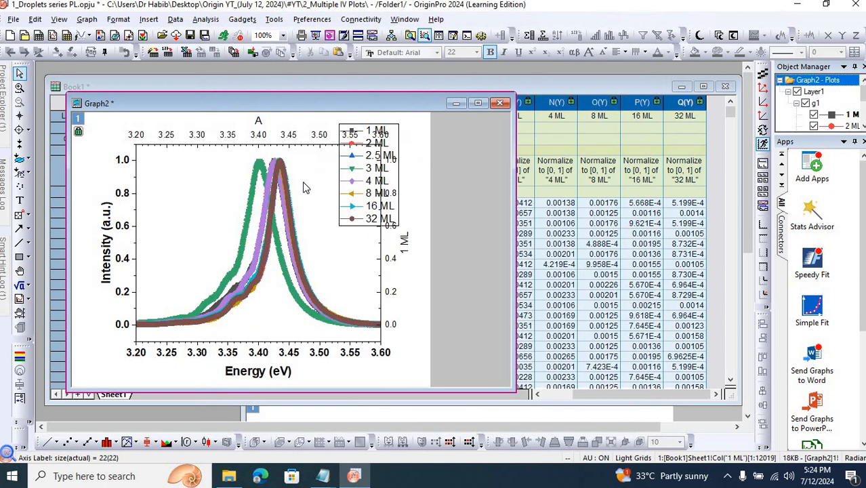
# Step: Delete the tick labels of the top and right axes and their titles "A" and "1 ML"
pyautogui.press('Delete')
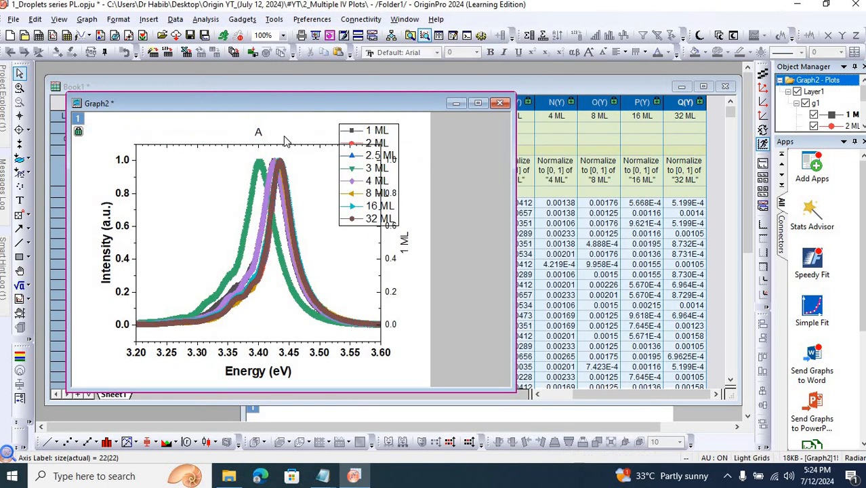
pyautogui.click(260, 133)
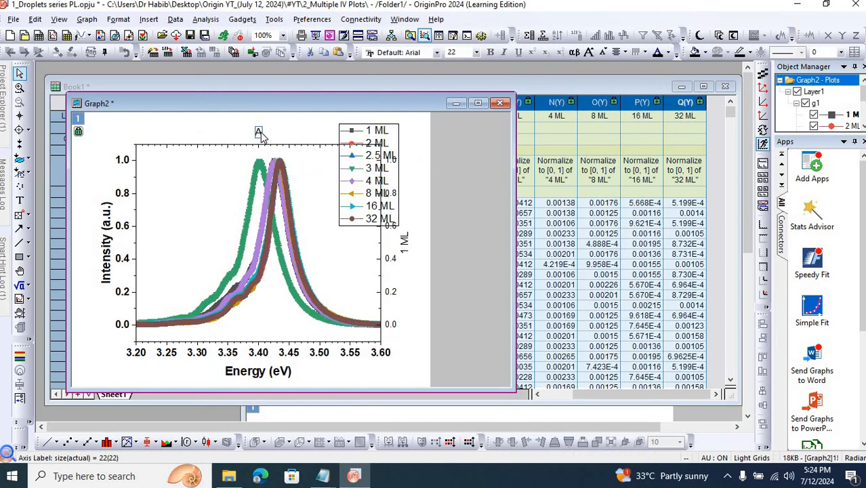
pyautogui.press('Delete')
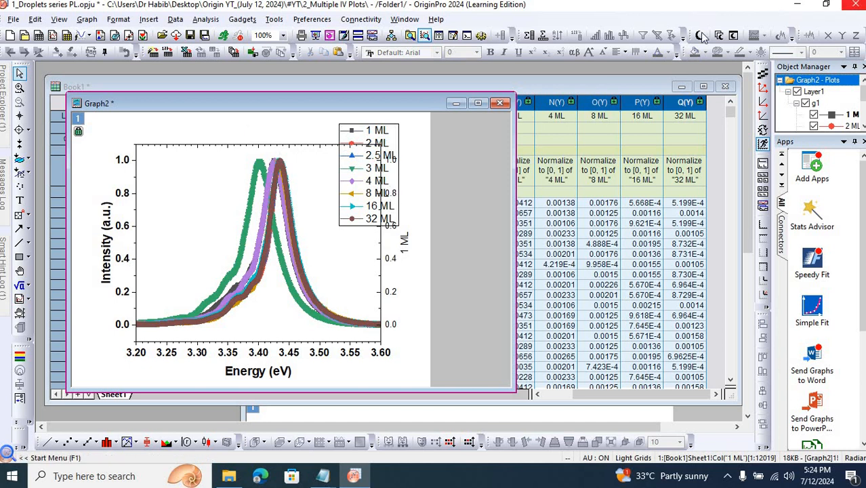
pyautogui.click(405, 249)
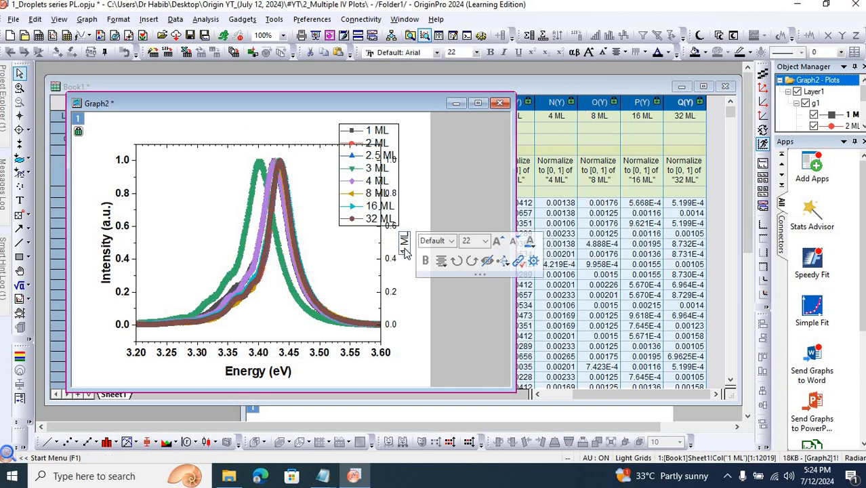
pyautogui.press('Delete')
pyautogui.click(393, 258)
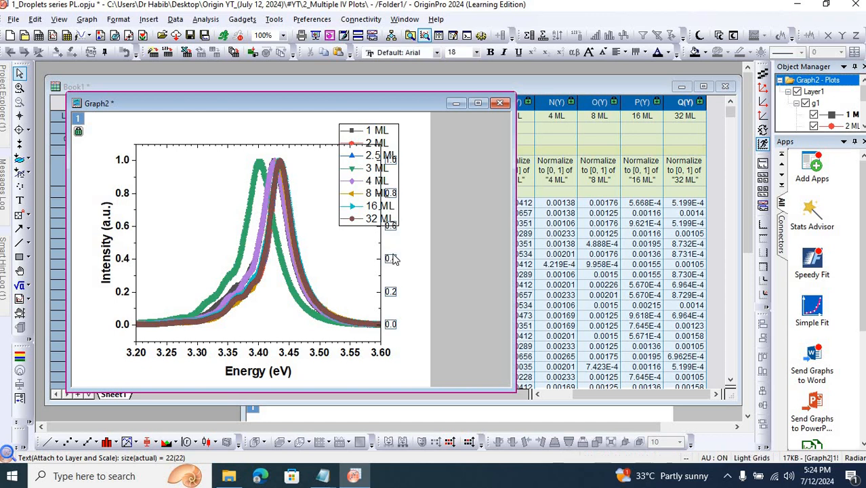
pyautogui.press('Delete')
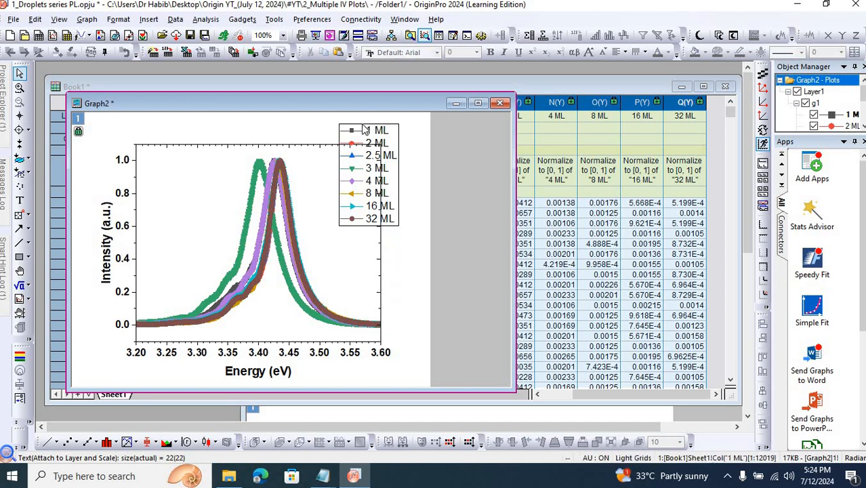
# Step: Move the legend into the empty upper-left area inside the plot frame
pyautogui.click(365, 130)
pyautogui.moveTo(346, 131); pyautogui.dragTo(171, 156)
pyautogui.click(422, 191)
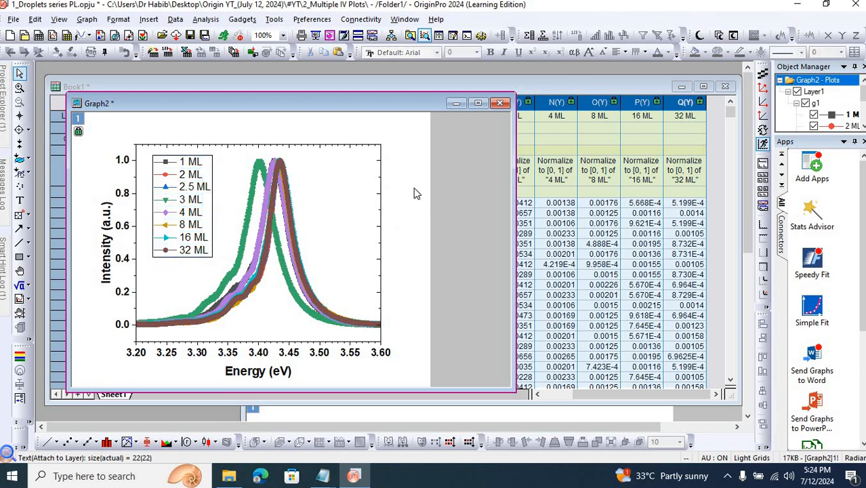
# Step: Set the symbol size of the grouped PL curves to 0 in the plot properties
pyautogui.doubleClick(273, 184)
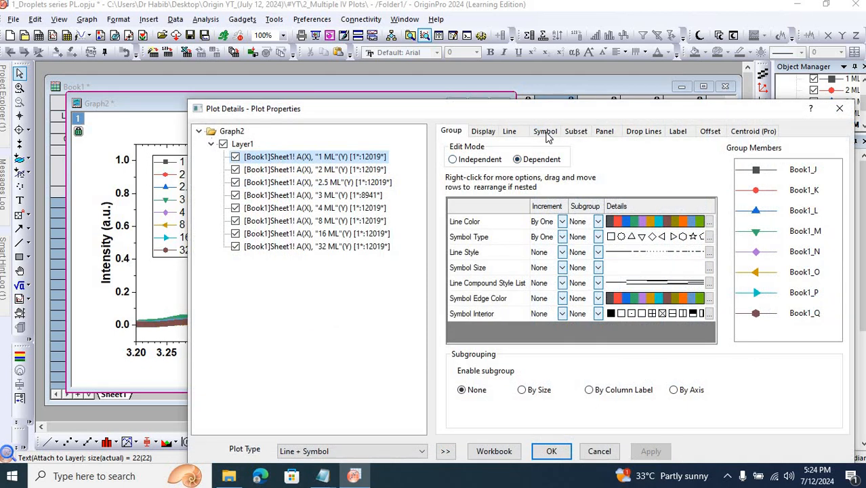
pyautogui.click(546, 132)
pyautogui.click(656, 148)
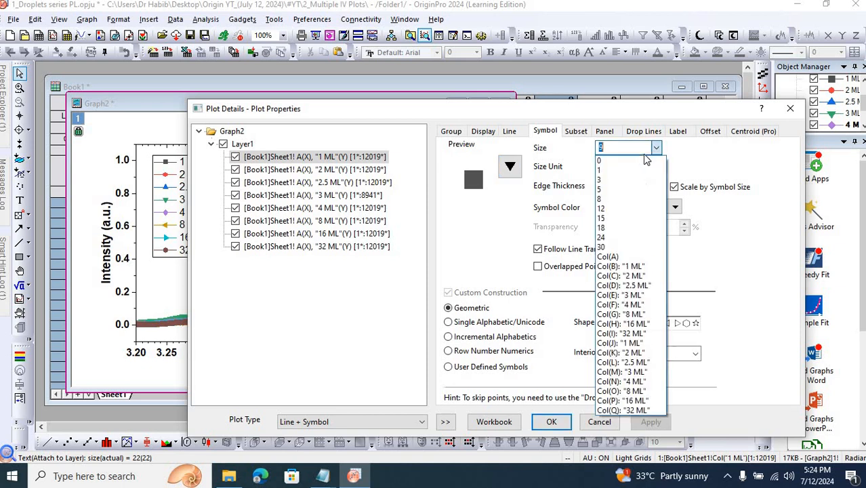
pyautogui.click(755, 385)
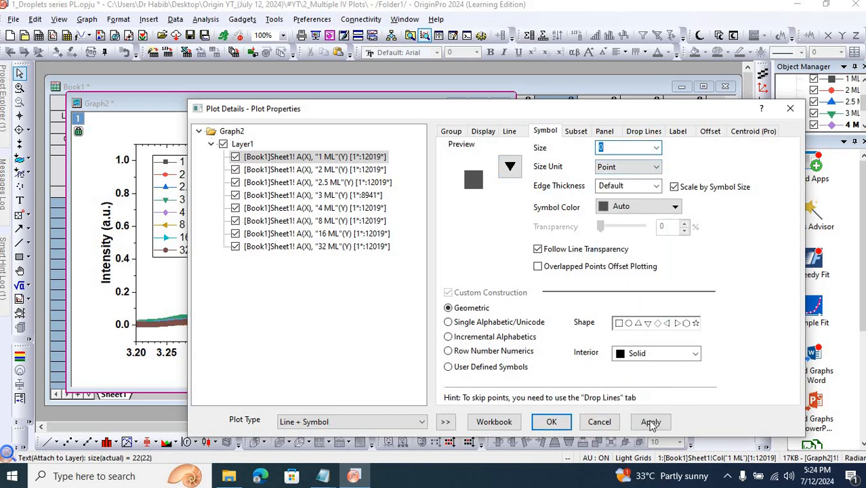
pyautogui.click(652, 422)
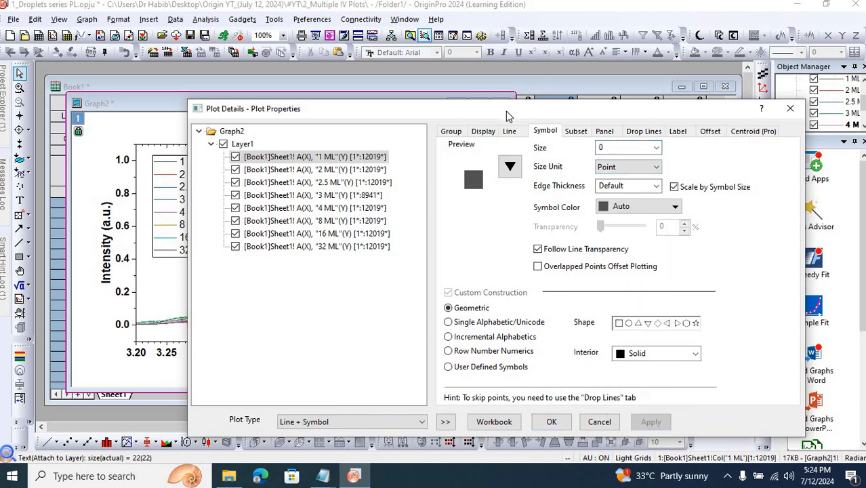
# Step: Set the line width of the grouped PL curves to 4
pyautogui.moveTo(538, 112); pyautogui.dragTo(660, 117)
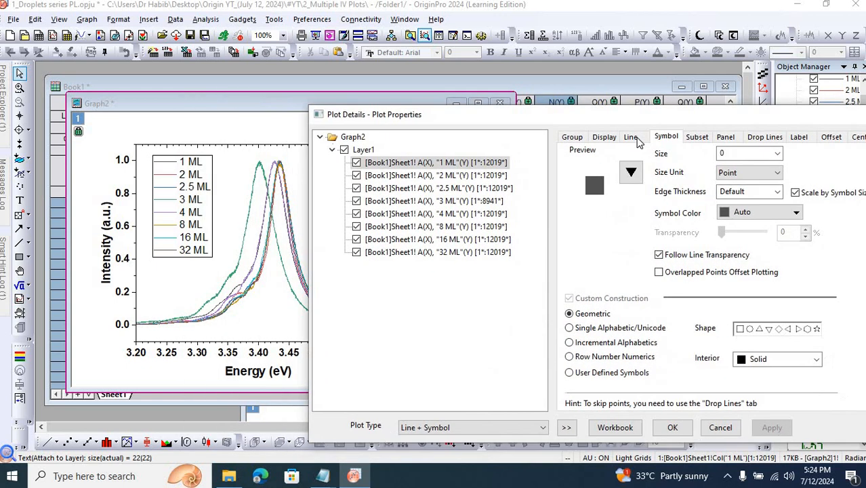
pyautogui.click(630, 136)
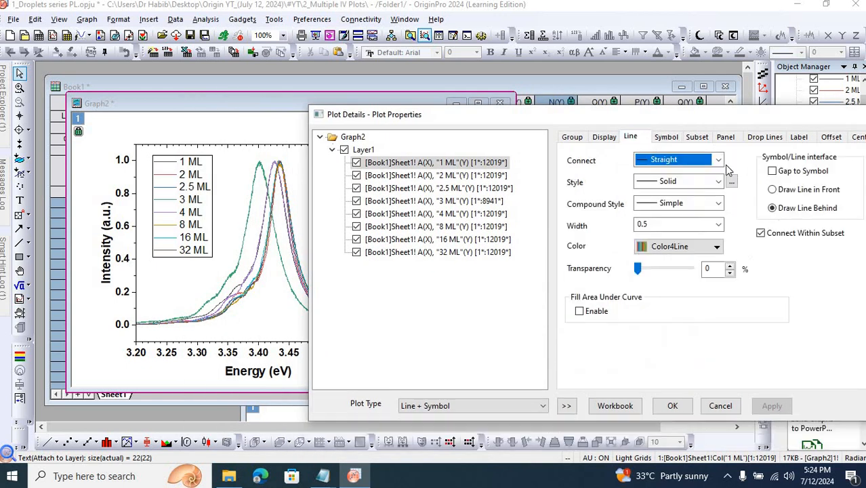
pyautogui.click(718, 225)
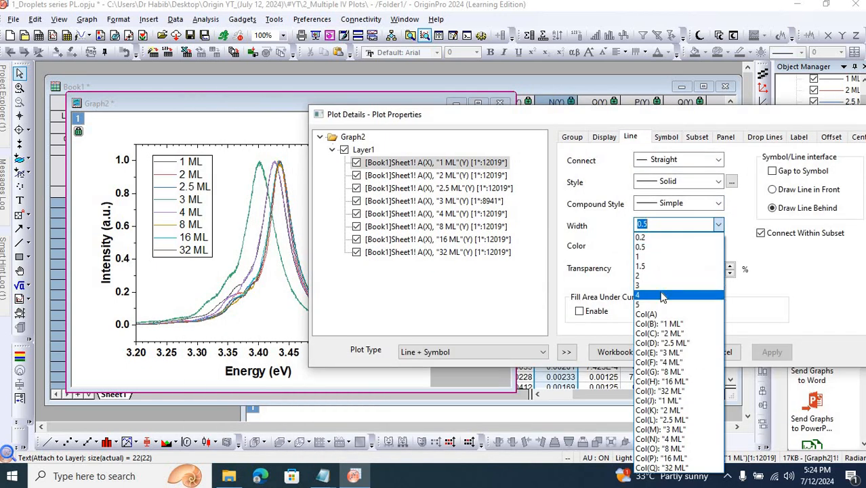
pyautogui.click(660, 295)
pyautogui.click(772, 352)
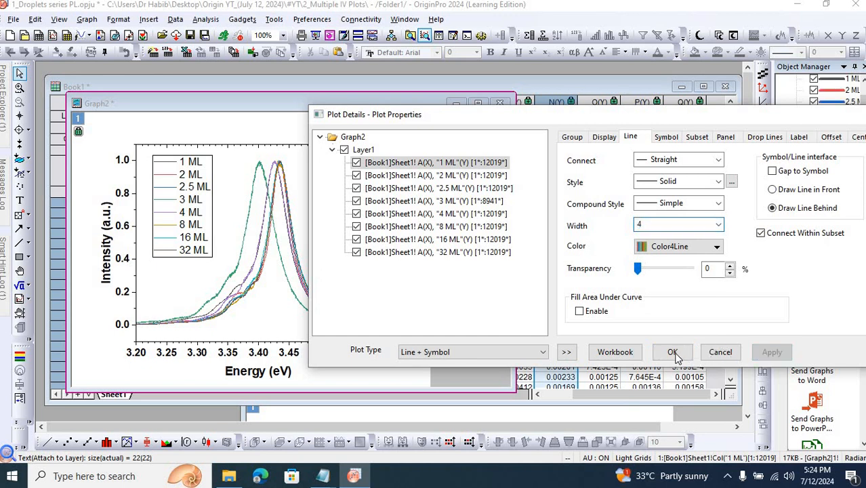
pyautogui.click(670, 353)
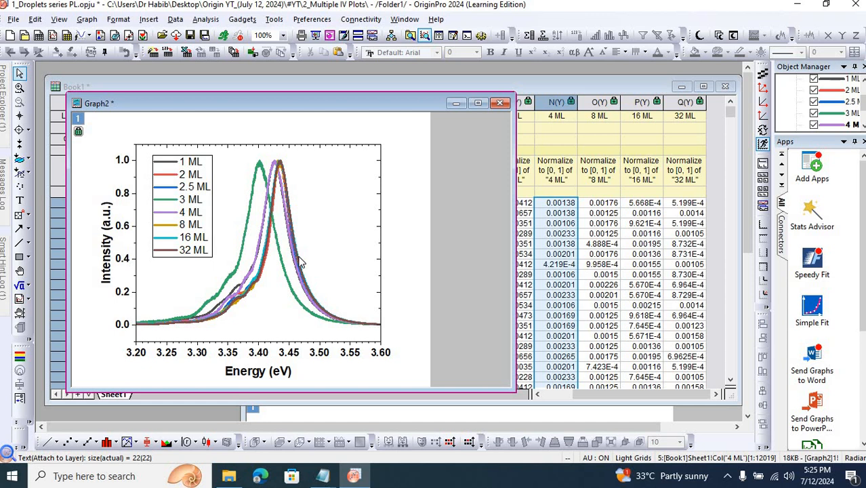
# Step: Switch to File Explorer and open the ICNS-13 PowerPoint presentation from the 4_Stacks folder inside #YT
pyautogui.click(228, 475)
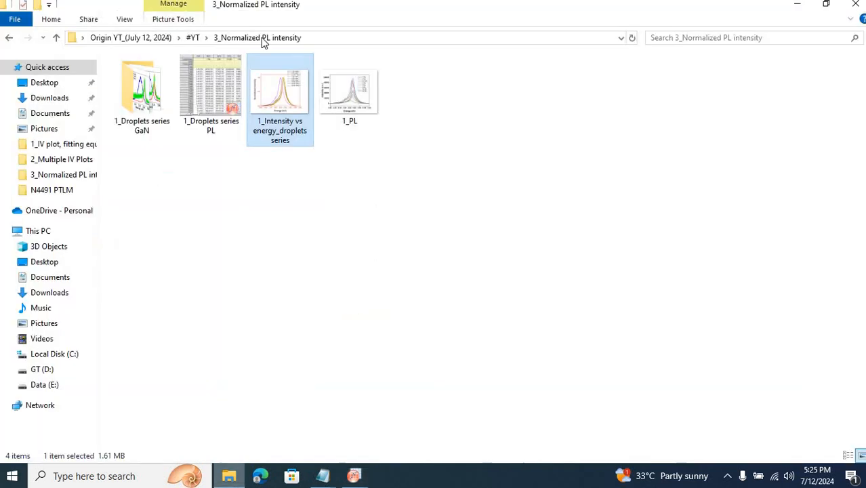
pyautogui.click(194, 37)
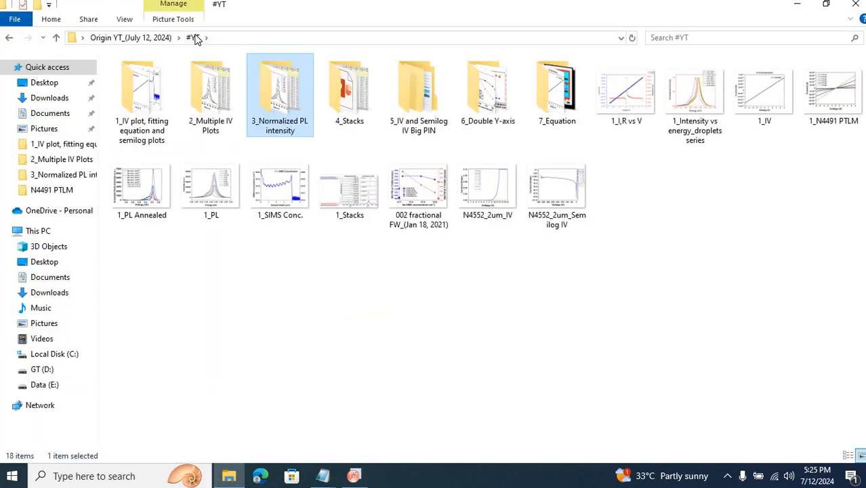
pyautogui.doubleClick(350, 103)
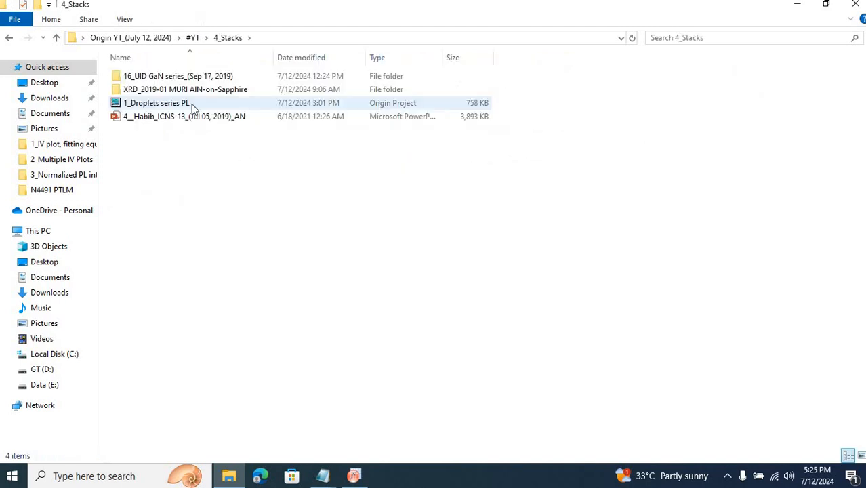
pyautogui.doubleClick(187, 116)
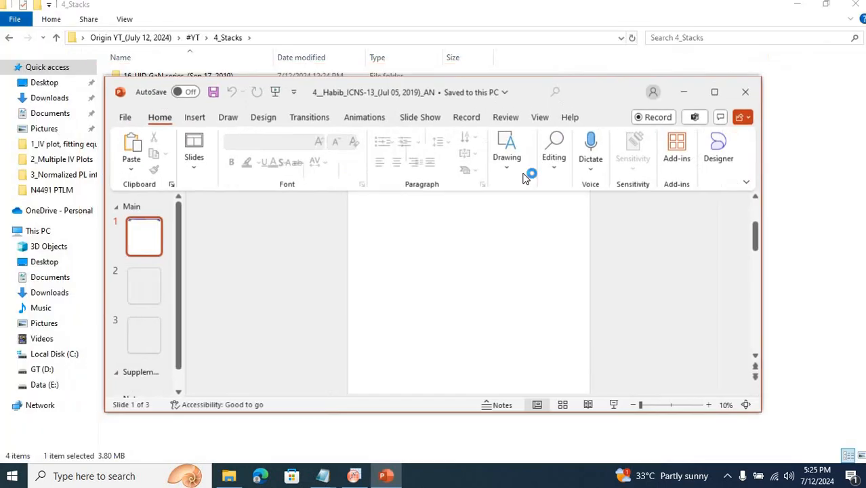
# Step: Maximize the presentation and zoom slide 1 to 42% to examine the stacked 002 and 105 rocking-curve plots
pyautogui.click(713, 91)
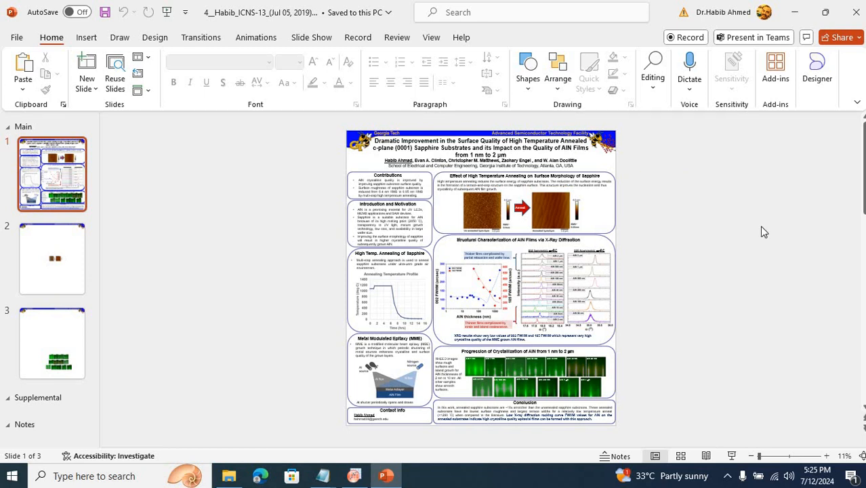
pyautogui.click(863, 191)
pyautogui.click(777, 458)
pyautogui.click(770, 459)
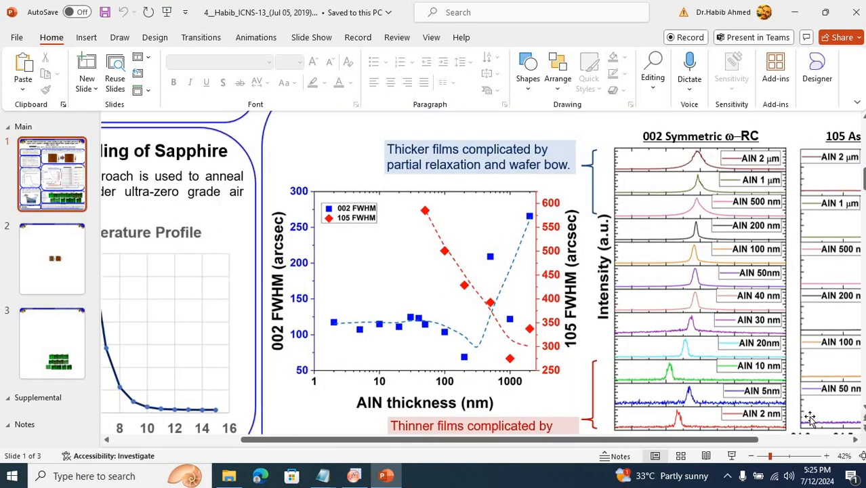
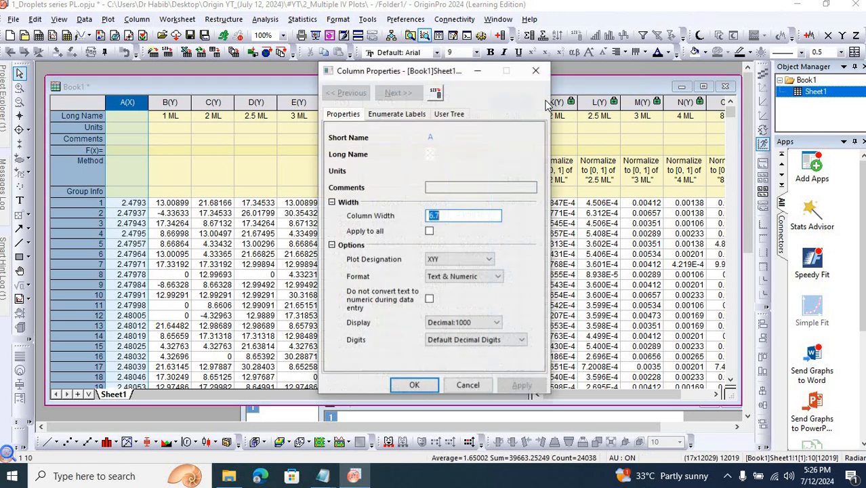
# Step: Dismiss the column properties and select column A(X) together with the normalized columns J(Y) through Q(Y) in Book1
pyautogui.click(536, 70)
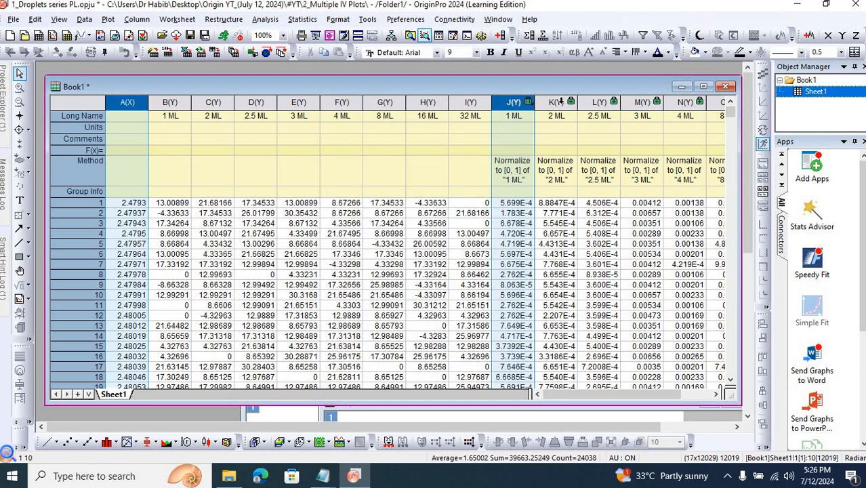
pyautogui.keyDown('shift'); pyautogui.click(557, 102); pyautogui.keyUp('shift')
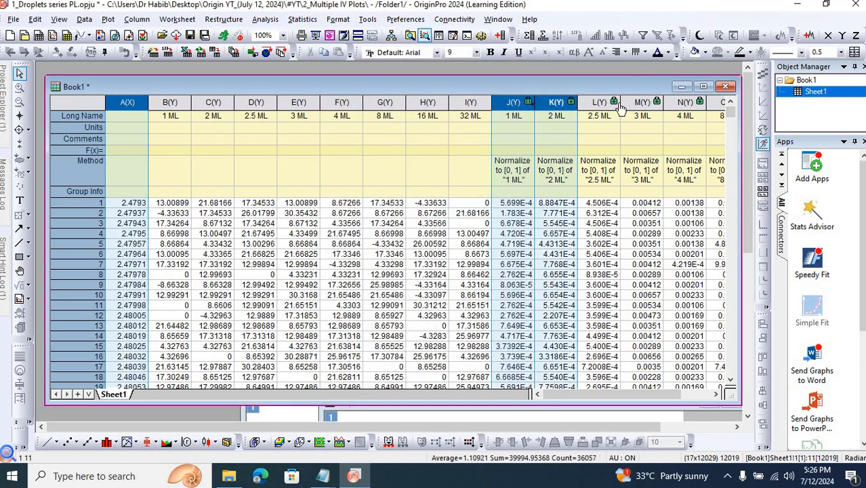
pyautogui.keyDown('shift'); pyautogui.click(599, 102); pyautogui.keyUp('shift')
pyautogui.keyDown('shift'); pyautogui.click(641, 102); pyautogui.keyUp('shift')
pyautogui.keyDown('shift'); pyautogui.click(684, 102); pyautogui.keyUp('shift')
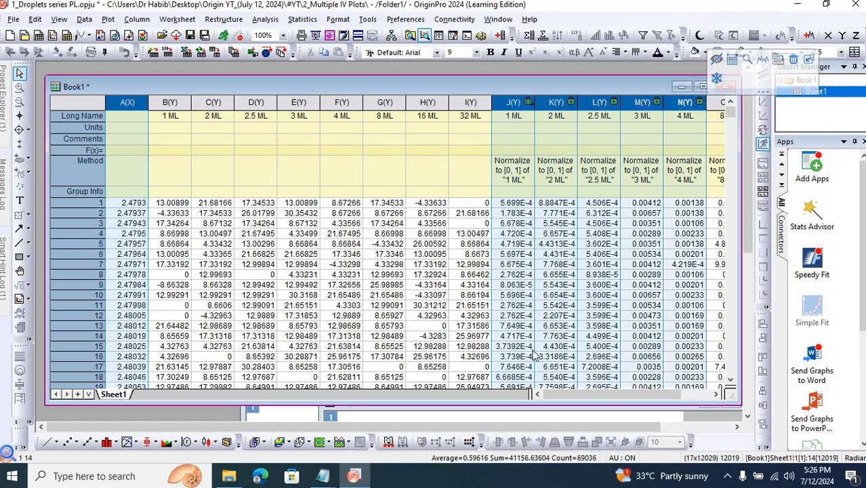
pyautogui.moveTo(575, 397); pyautogui.dragTo(642, 396)
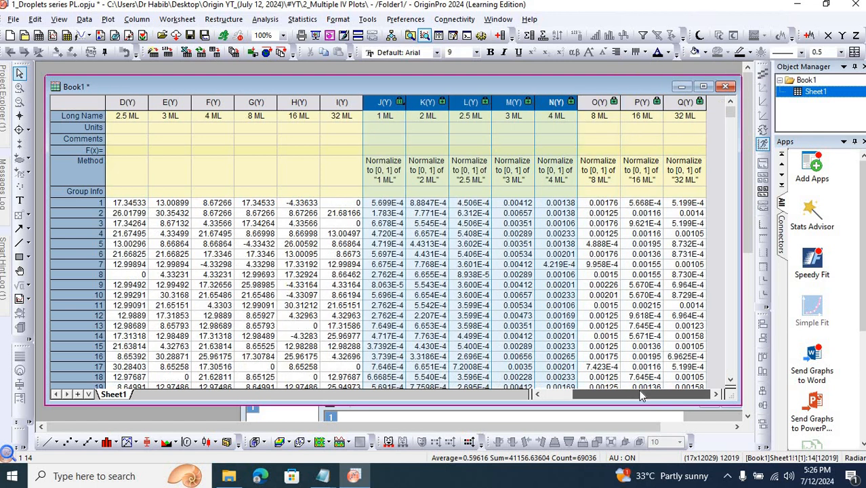
pyautogui.keyDown('shift'); pyautogui.click(588, 102); pyautogui.keyUp('shift')
pyautogui.keyDown('shift'); pyautogui.click(643, 102); pyautogui.keyUp('shift')
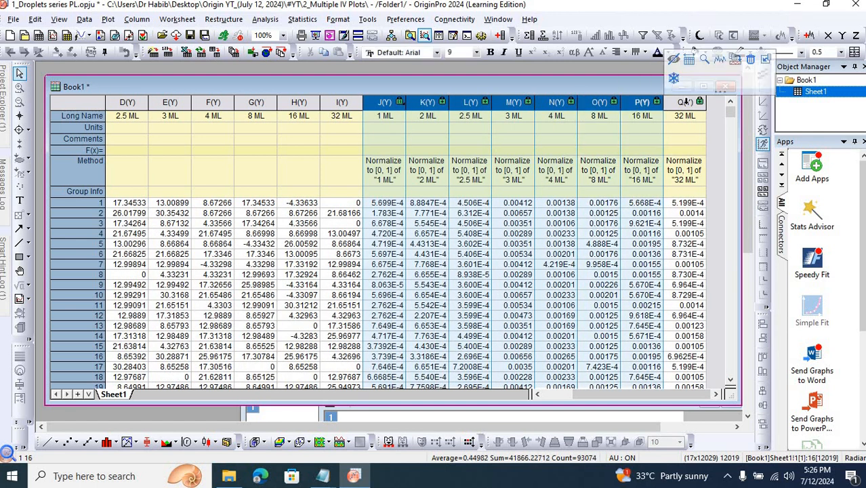
pyautogui.keyDown('shift'); pyautogui.click(685, 102); pyautogui.keyUp('shift')
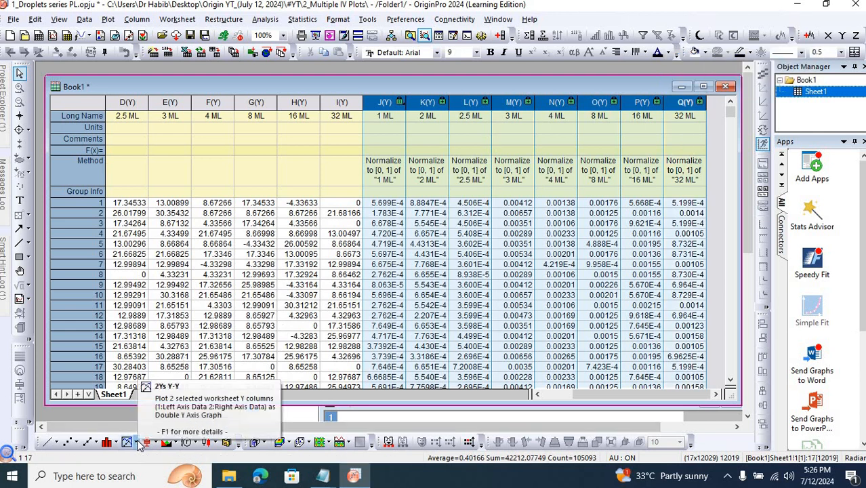
# Step: Create a vertical Stack line graph of the selected columns with the default options, and enlarge its graph window
pyautogui.click(138, 442)
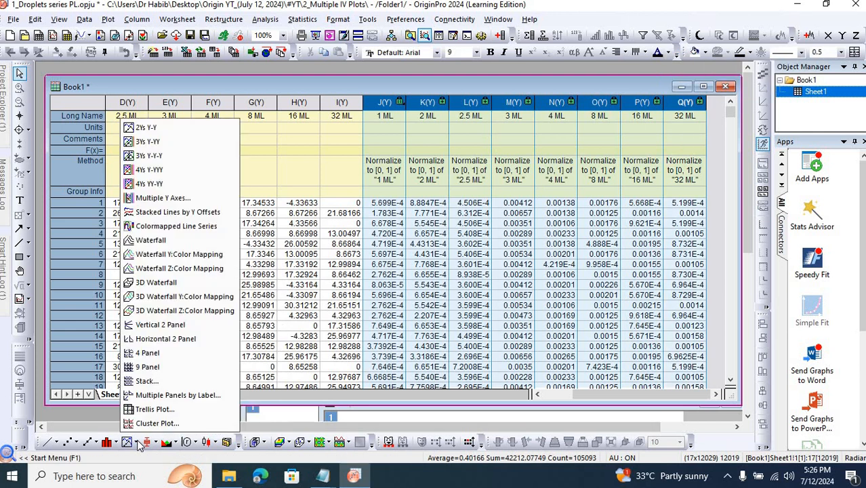
pyautogui.click(152, 382)
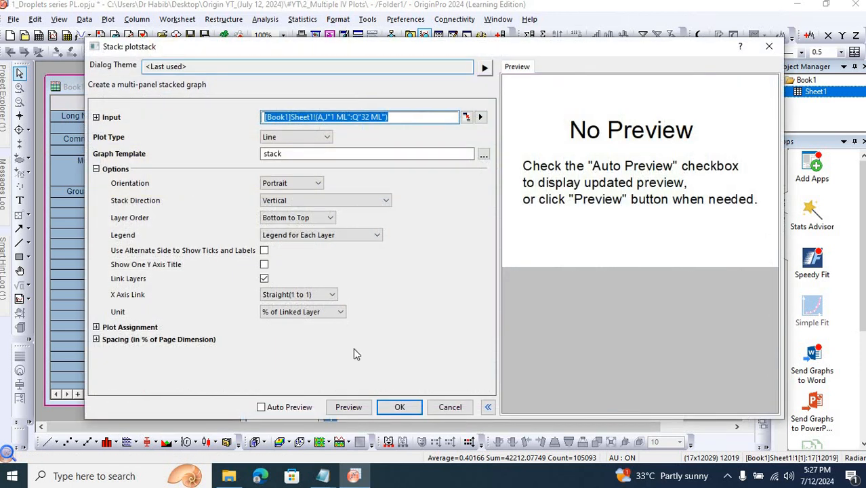
pyautogui.click(399, 407)
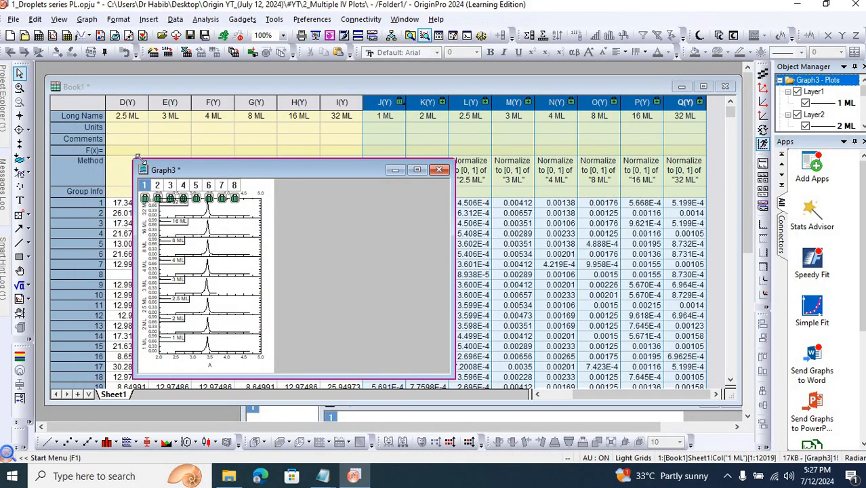
pyautogui.moveTo(136, 158); pyautogui.dragTo(85, 63)
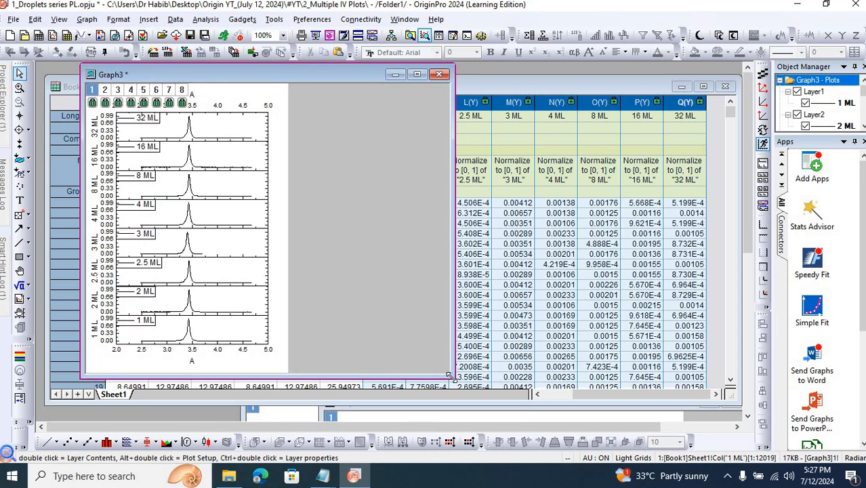
pyautogui.moveTo(457, 415); pyautogui.dragTo(454, 420)
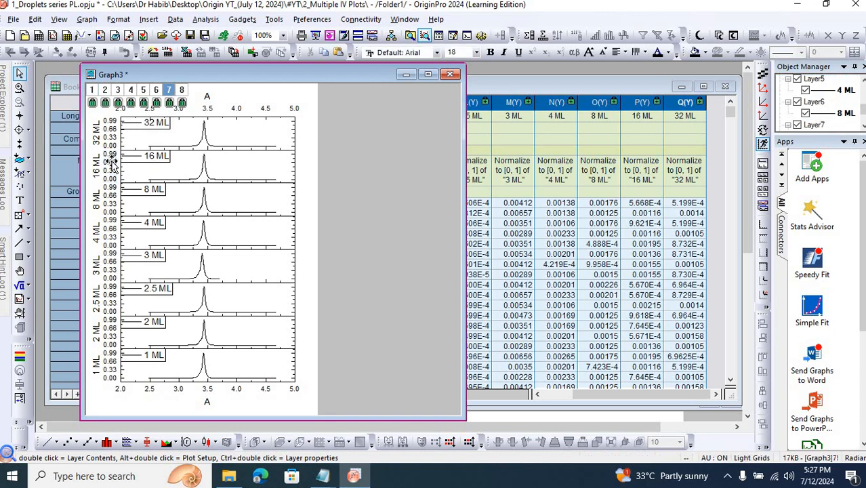
# Step: Delete the Y-axis tick labels and the Y-axis title of the 32 ML panel in the stacked graph
pyautogui.doubleClick(111, 163)
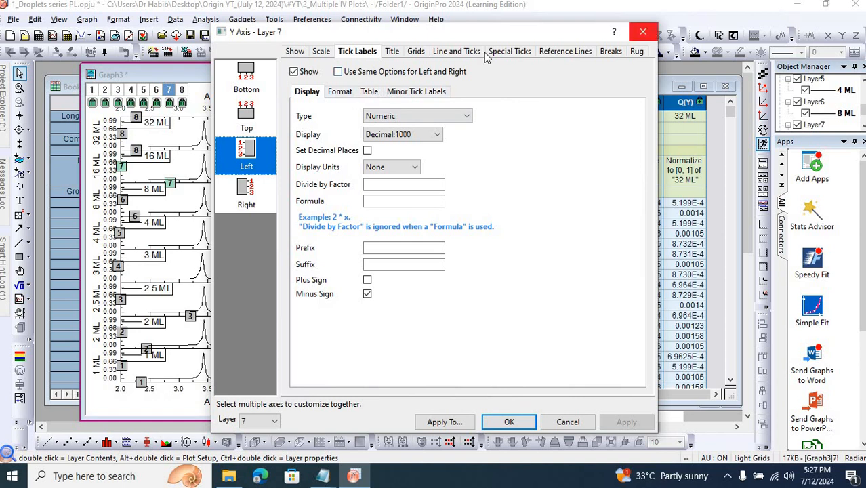
pyautogui.click(643, 32)
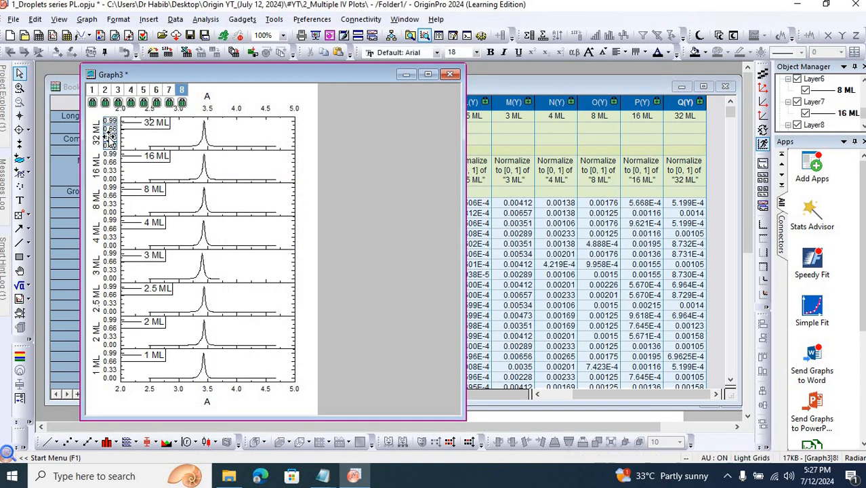
pyautogui.click(109, 137)
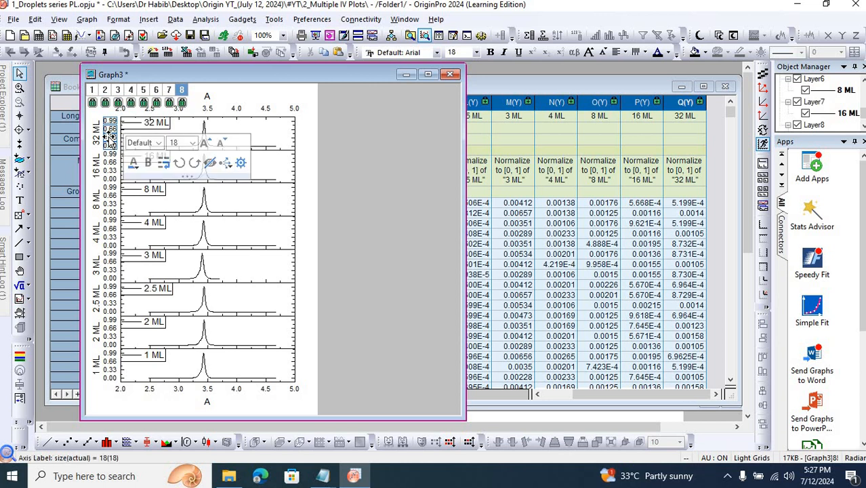
pyautogui.press('Delete')
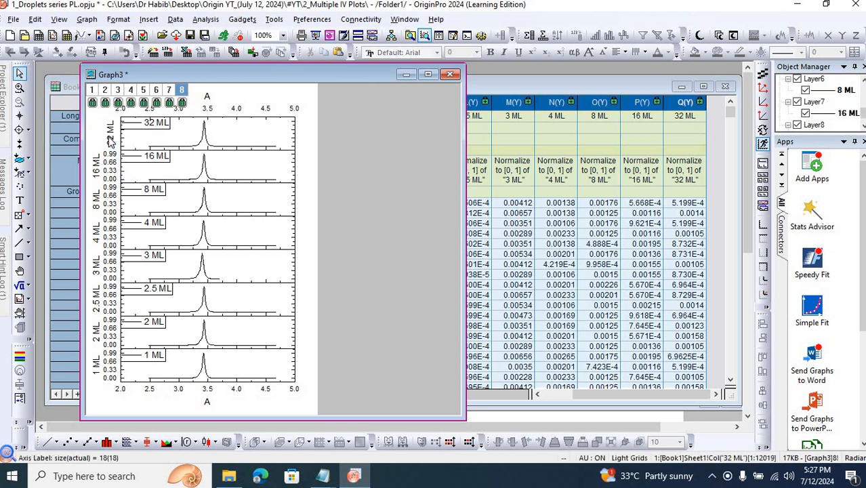
pyautogui.click(109, 137)
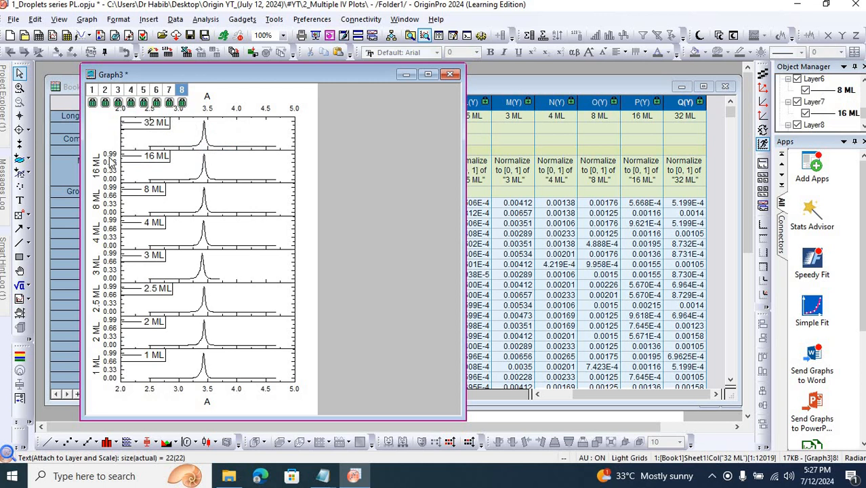
# Step: Delete the Y-axis tick labels and Y-axis titles of the 16 ML, 8 ML, 4 ML and 3 ML panels
pyautogui.click(109, 161)
pyautogui.press('Delete')
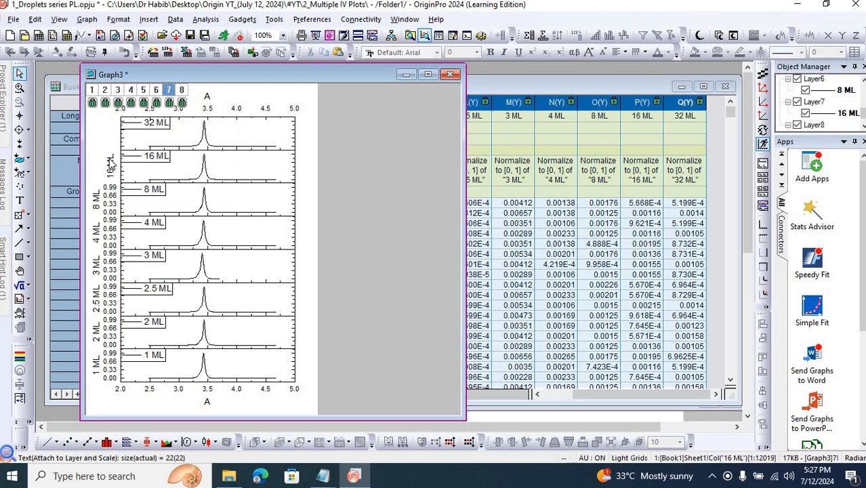
pyautogui.click(111, 207)
pyautogui.press('Delete')
pyautogui.press('Delete')
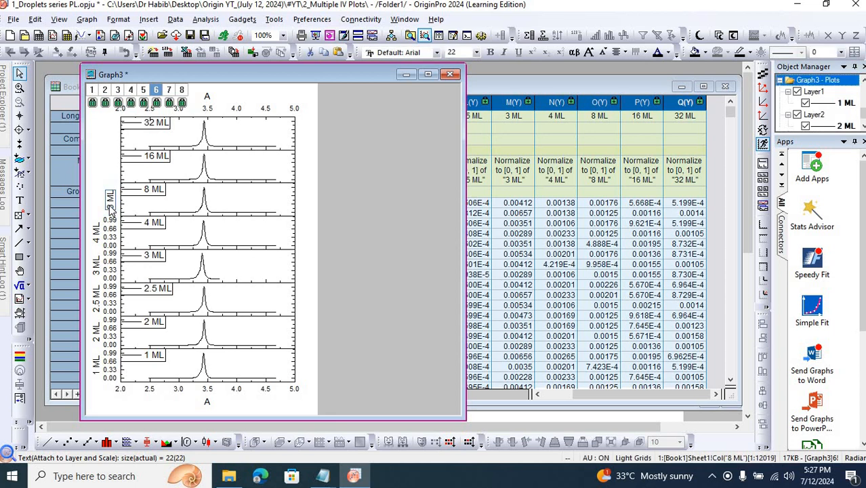
pyautogui.click(110, 230)
pyautogui.press('Delete')
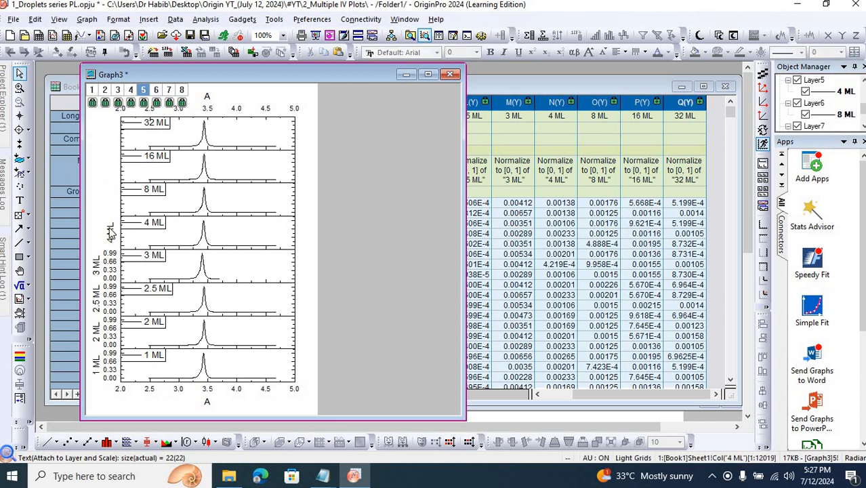
pyautogui.press('Delete')
pyautogui.click(109, 263)
pyautogui.press('Delete')
pyautogui.press('Delete')
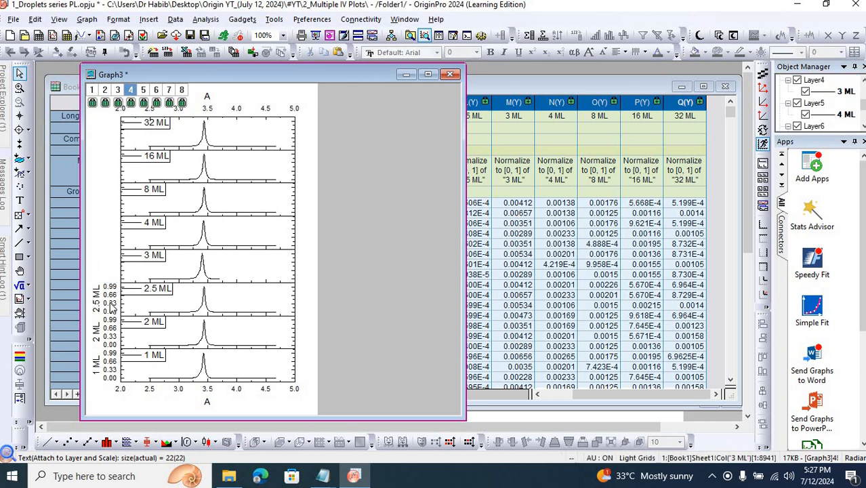
# Step: Delete the Y-axis tick labels and Y-axis titles of the 2.5 ML, 2 ML and 1 ML panels
pyautogui.click(110, 303)
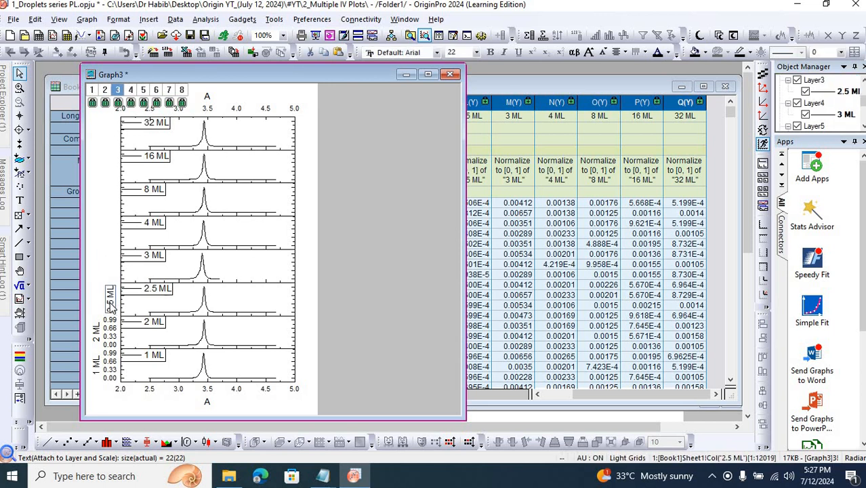
pyautogui.press('Delete')
pyautogui.press('Delete')
pyautogui.click(112, 332)
pyautogui.press('Delete')
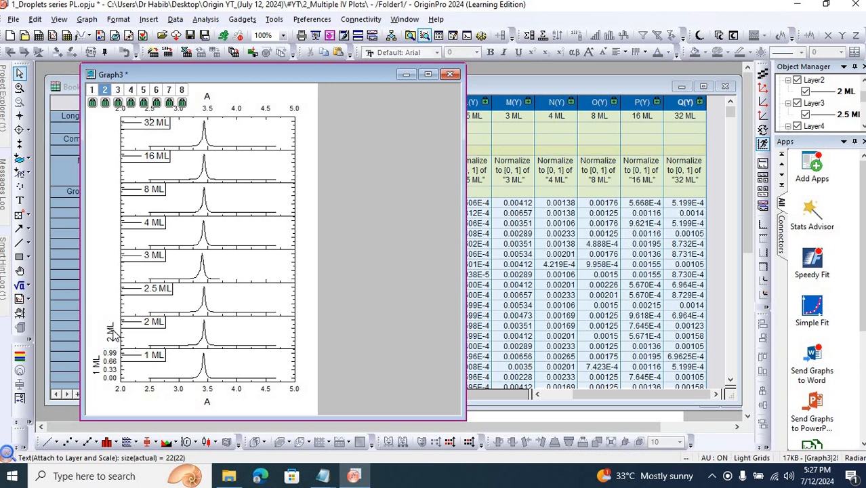
pyautogui.click(111, 361)
pyautogui.press('Delete')
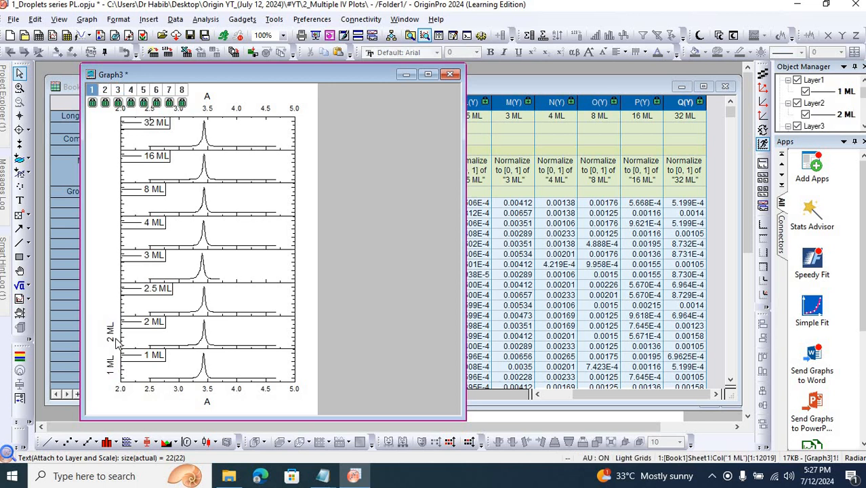
pyautogui.click(111, 335)
pyautogui.press('Delete')
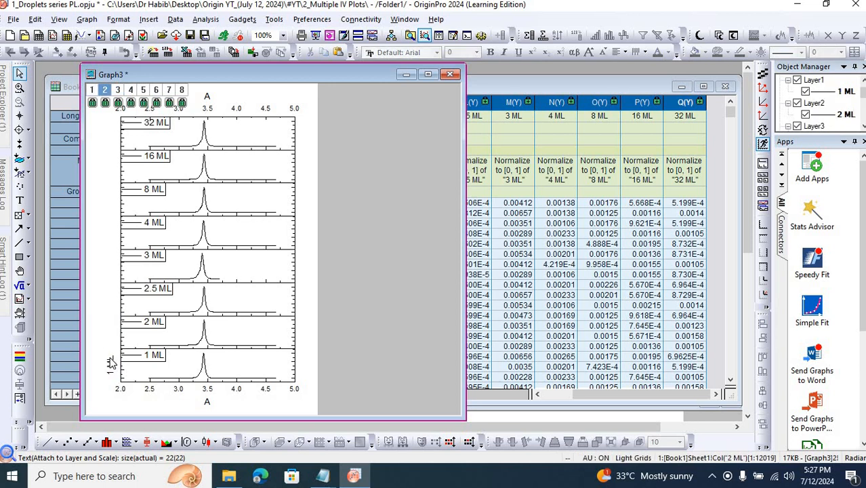
pyautogui.click(109, 359)
pyautogui.press('Delete')
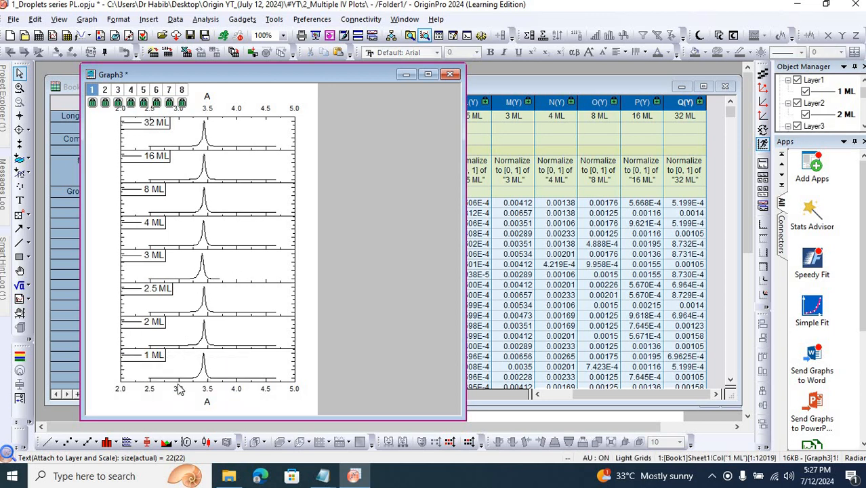
# Step: Set the layer 1 X-axis scale from 3.2 to 3.6 with a minor tick count of 4
pyautogui.doubleClick(178, 390)
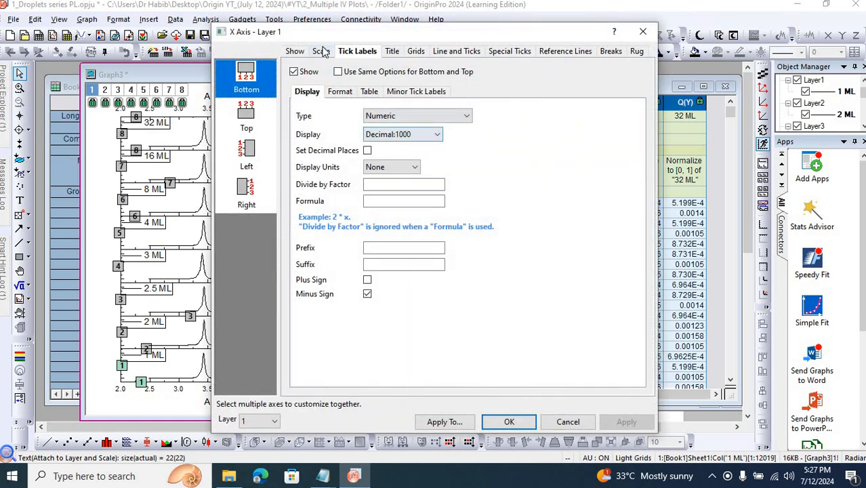
pyautogui.click(322, 51)
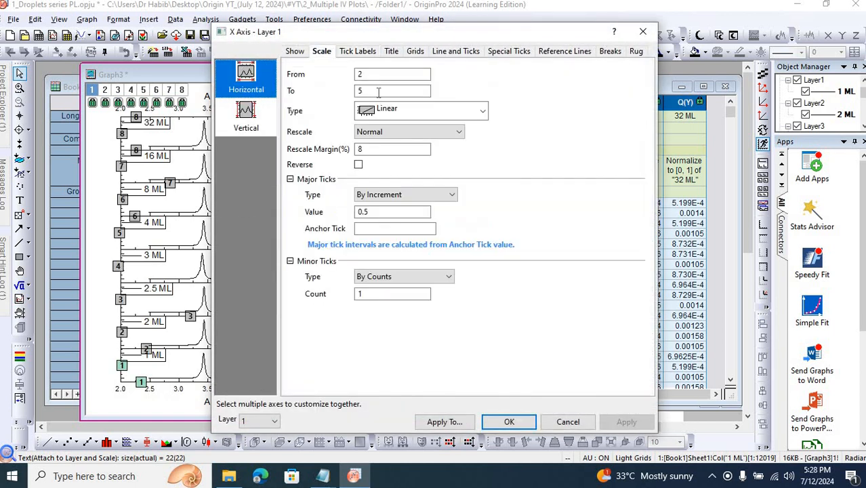
pyautogui.doubleClick(369, 73)
pyautogui.write('1')
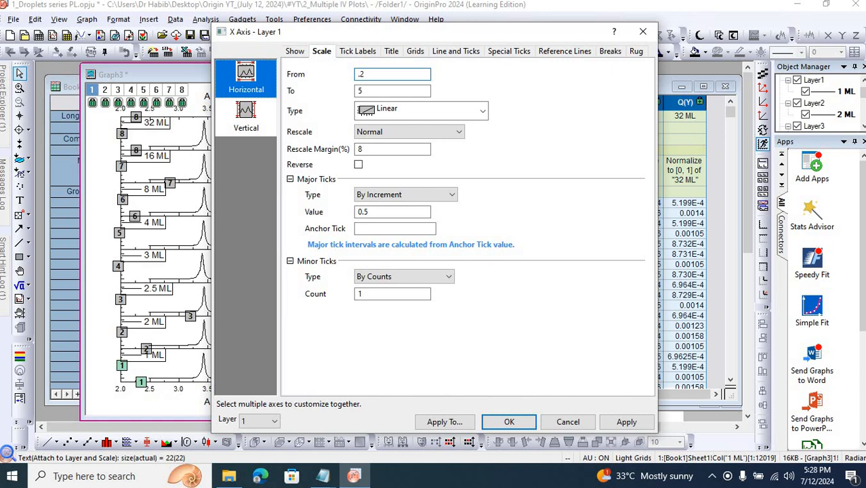
pyautogui.doubleClick(359, 90)
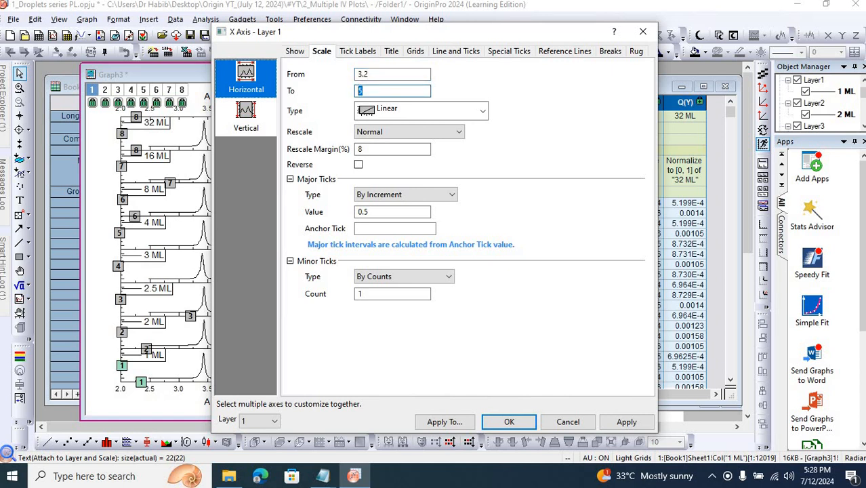
pyautogui.doubleClick(360, 293)
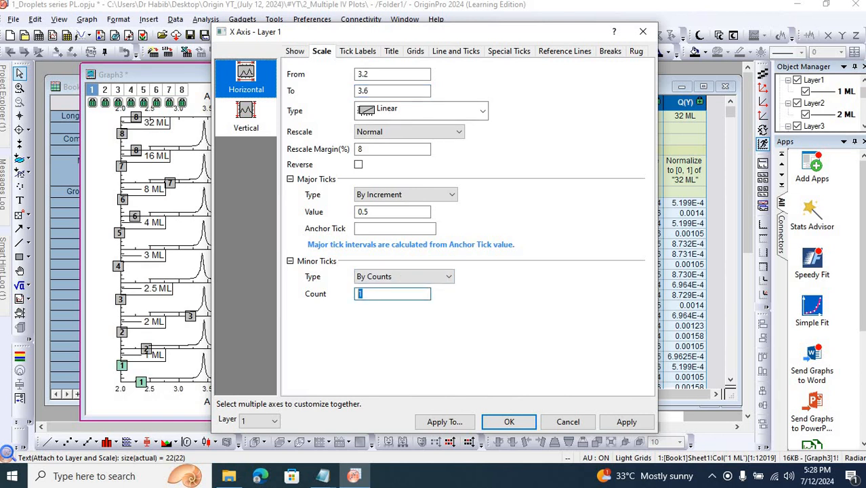
pyautogui.click(629, 423)
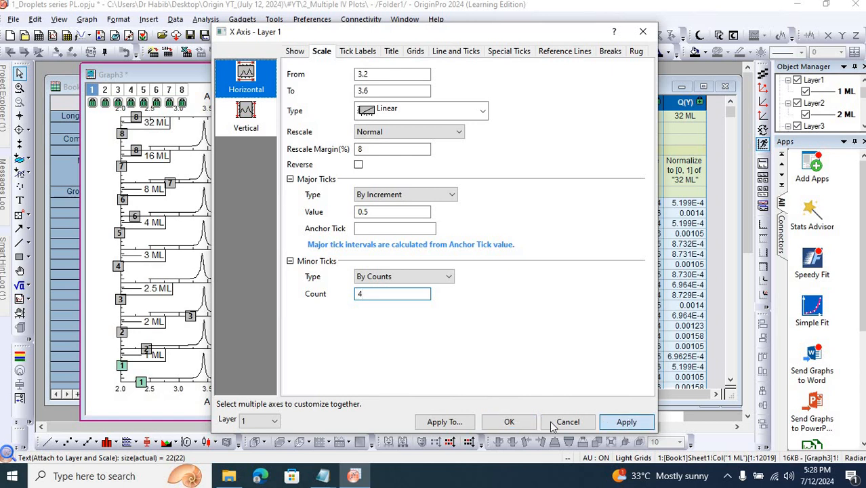
pyautogui.click(508, 423)
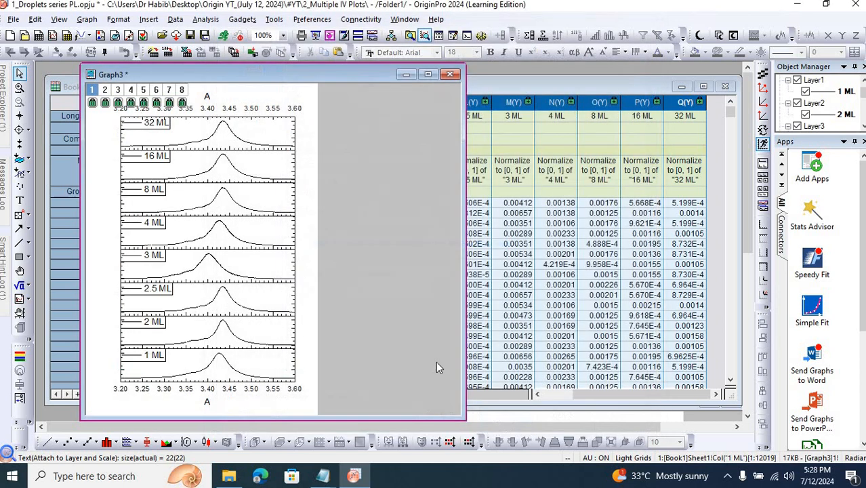
# Step: Replace the X-axis title below the 1 ML panel with "Energy (eV)"
pyautogui.click(208, 402)
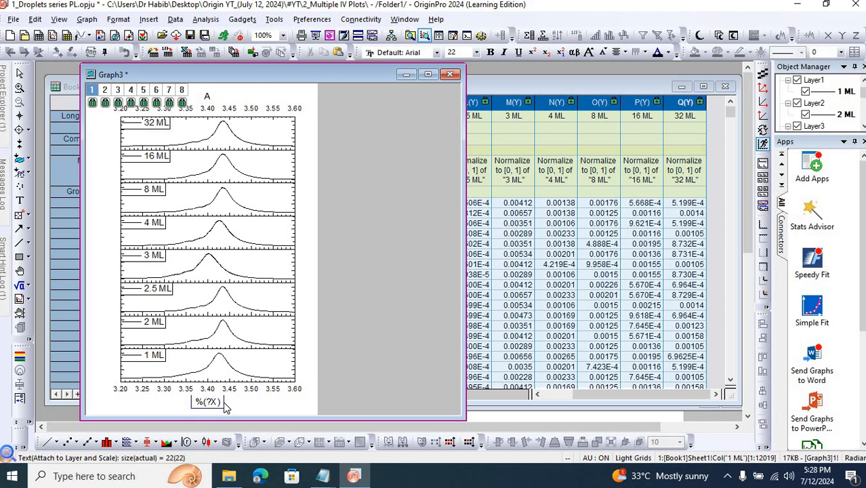
pyautogui.hotkey('ctrl', 'a')
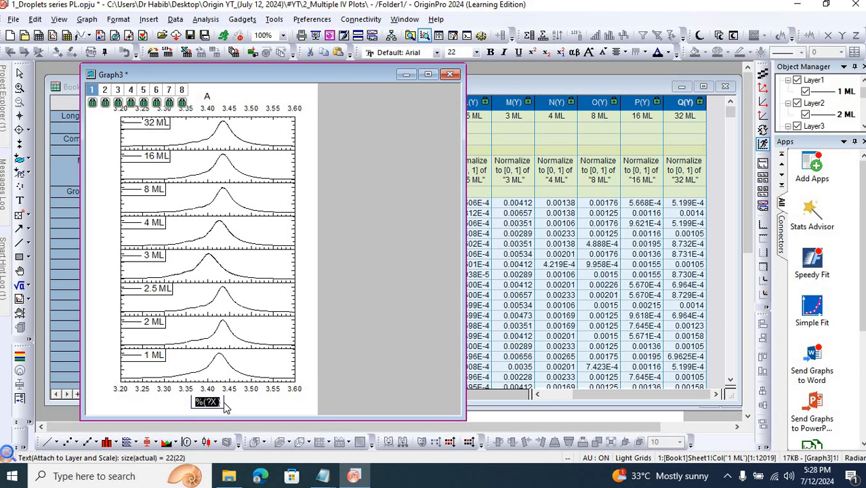
pyautogui.write('Energy')
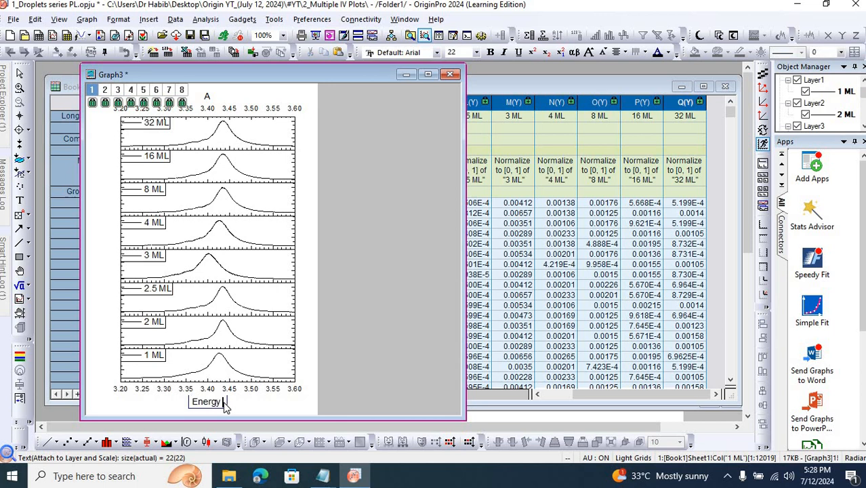
pyautogui.write(' (eV)')
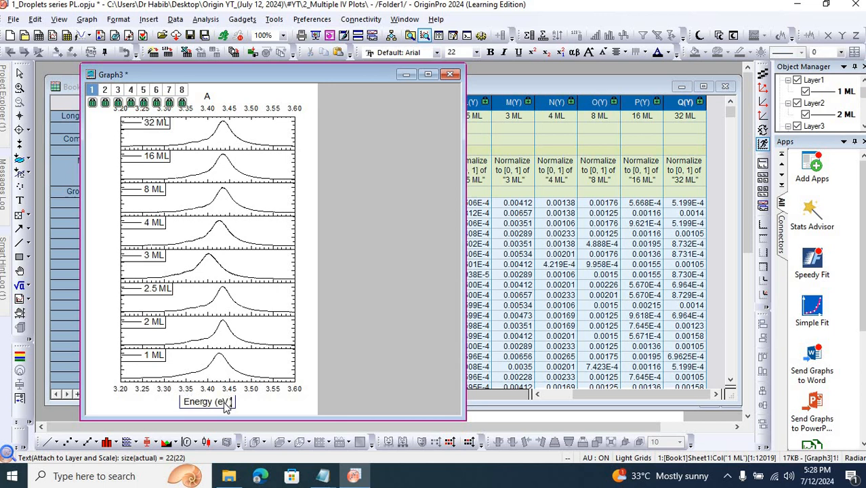
# Step: Make the "Energy (eV)" axis title bold with a font size of 24
pyautogui.hotkey('ctrl', 'a')
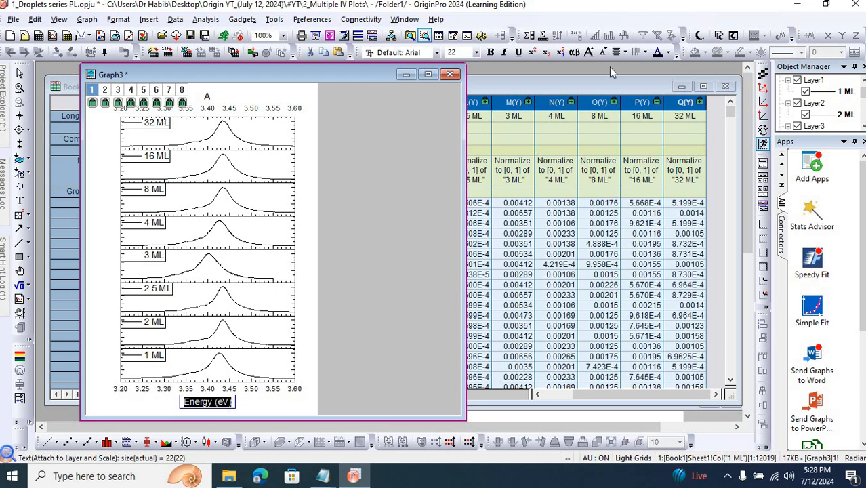
pyautogui.click(483, 53)
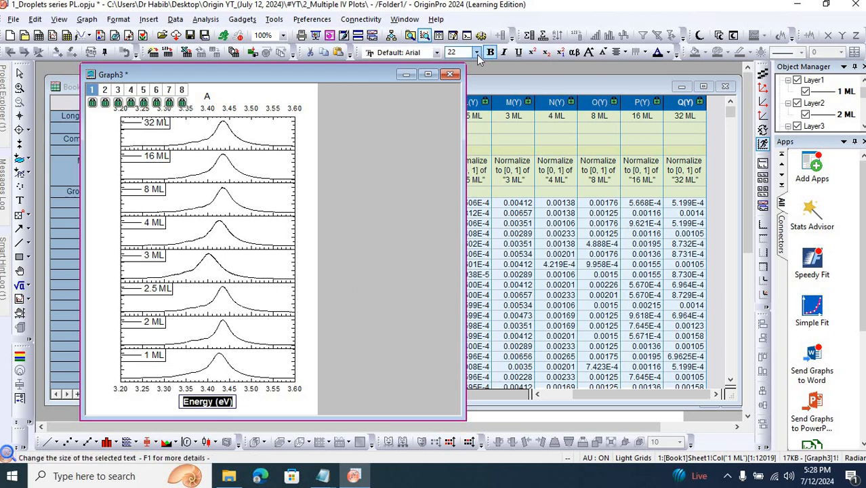
pyautogui.click(477, 54)
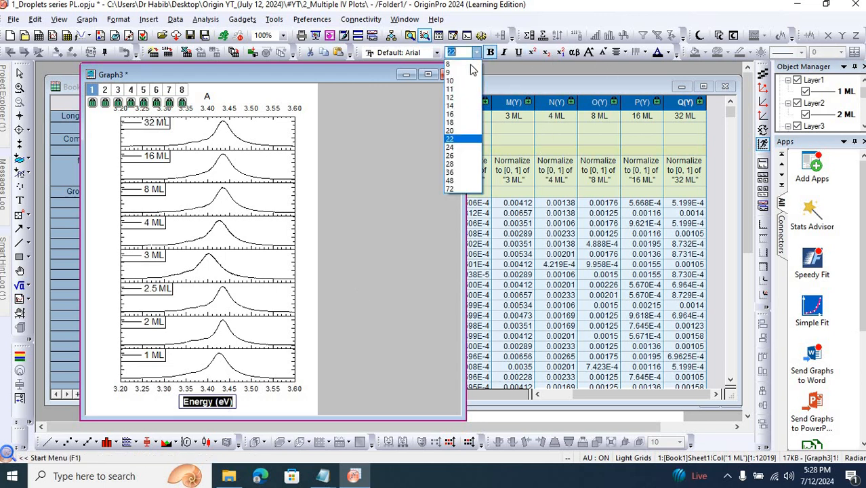
pyautogui.click(458, 140)
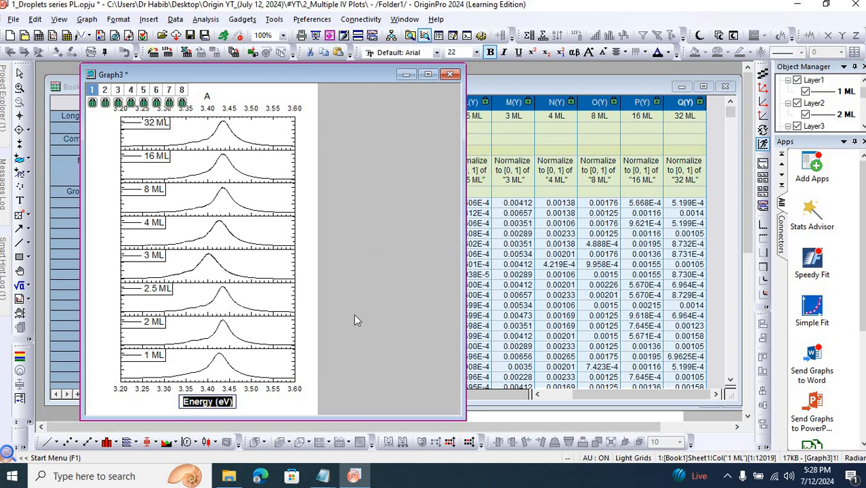
pyautogui.click(453, 52)
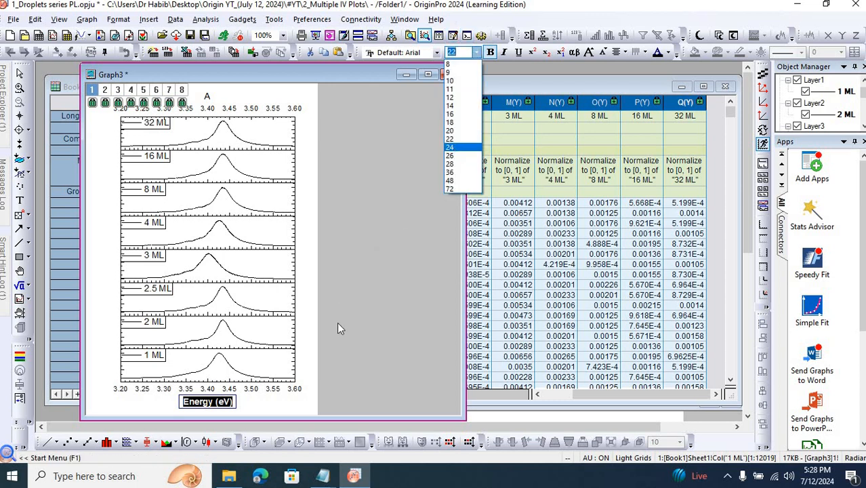
pyautogui.click(450, 147)
# Step: Make the X-axis tick labels below the 1 ML panel bold
pyautogui.click(295, 392)
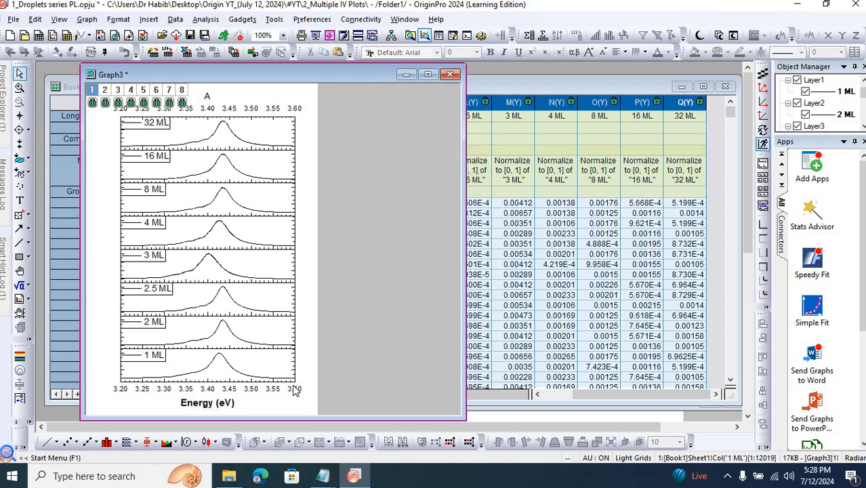
pyautogui.click(491, 56)
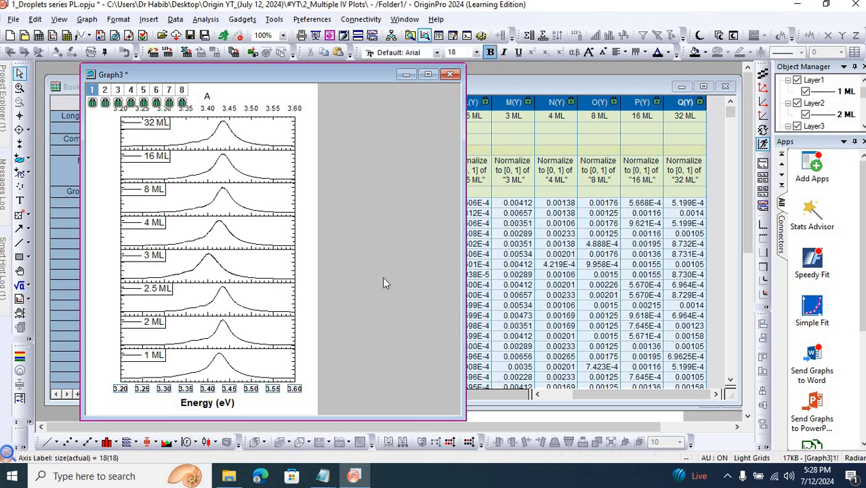
pyautogui.click(382, 276)
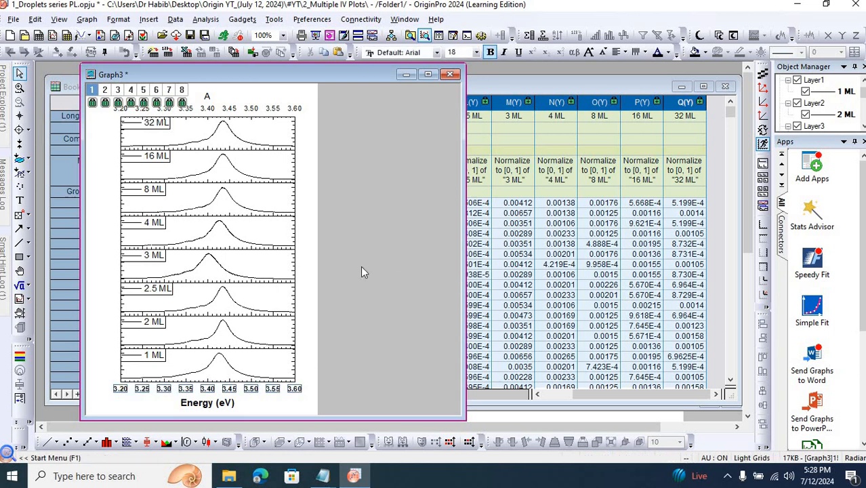
# Step: Delete the "A" title above the 32 ML panel and undo that deletion
pyautogui.click(210, 97)
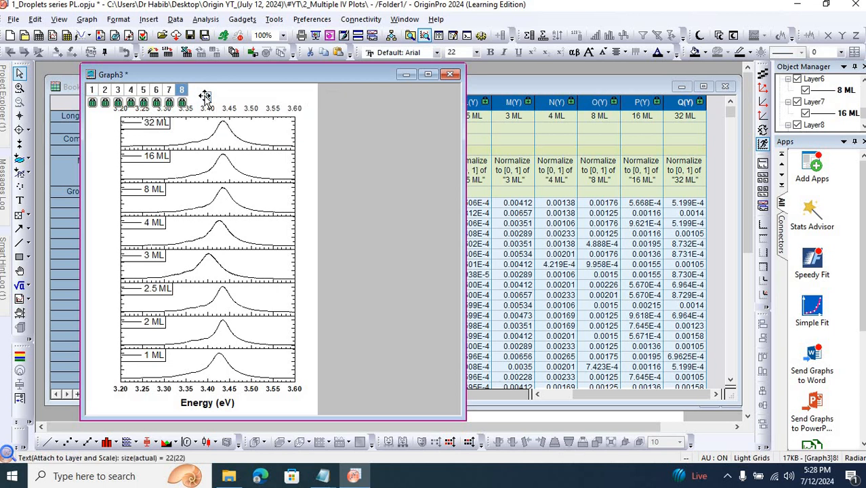
pyautogui.press('Delete')
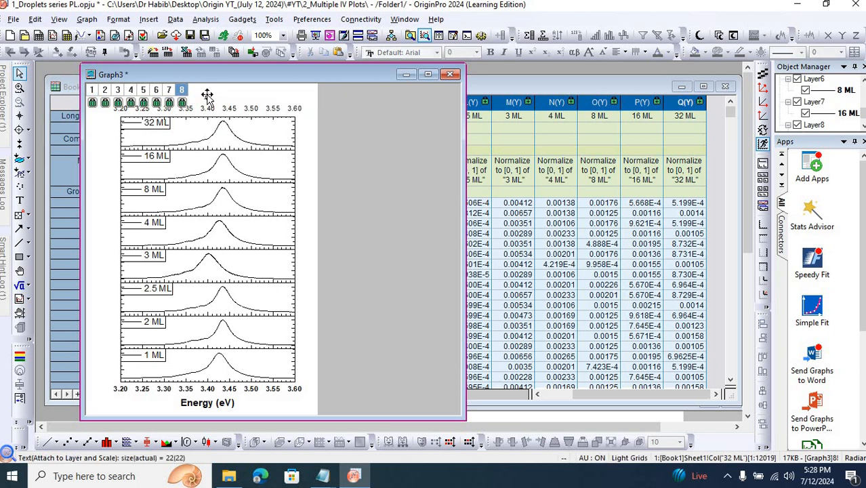
pyautogui.hotkey('ctrl', 'z')
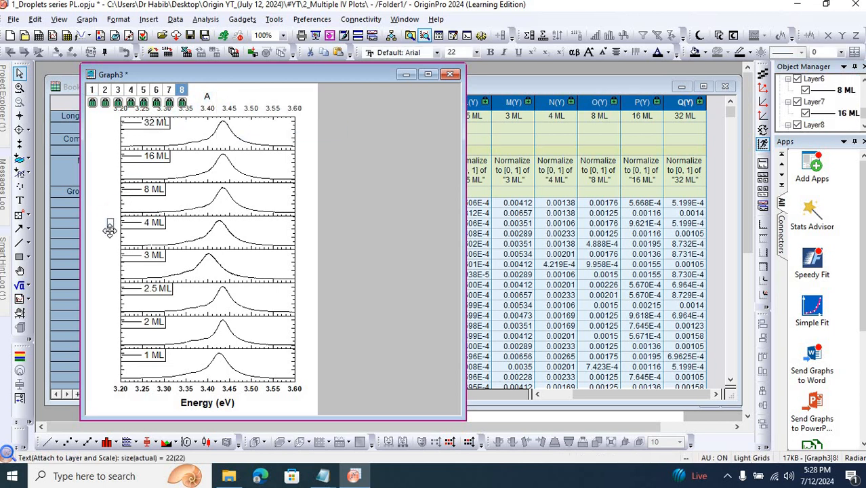
# Step: Move the "A" title beside the 4 ML panel and replace its text with "Normalized Intensity (a.u.)"
pyautogui.click(110, 240)
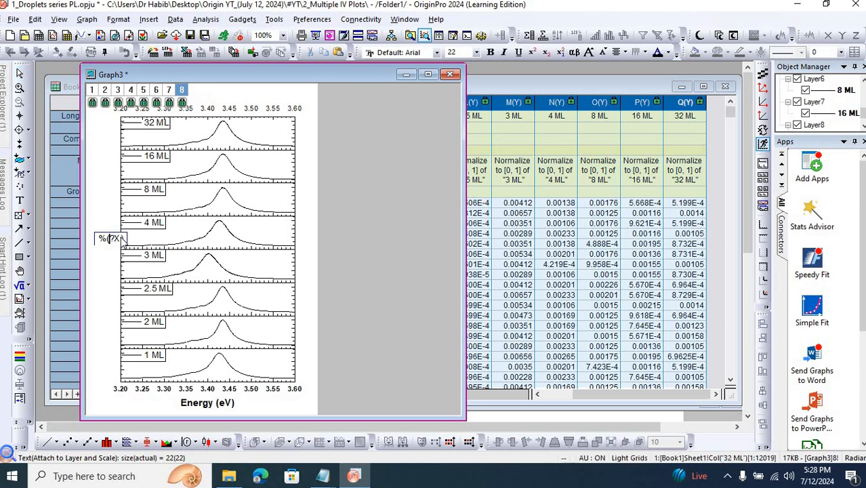
pyautogui.hotkey('ctrl', 'a')
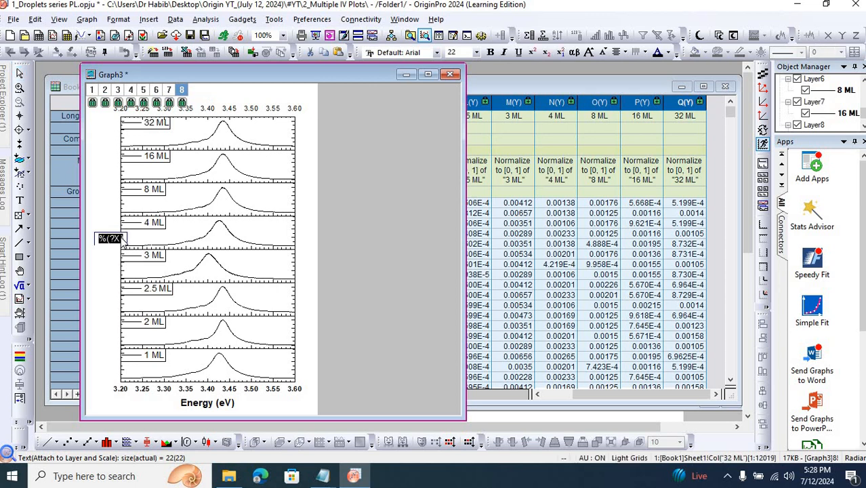
pyautogui.press('BackSpace')
pyautogui.write('Intensity')
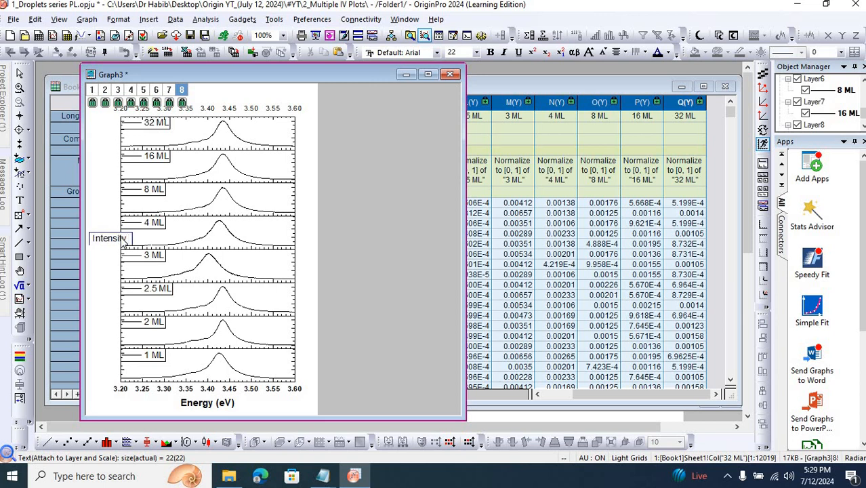
pyautogui.write(' (')
pyautogui.press('BackSpace')
pyautogui.press('BackSpace')
pyautogui.press('BackSpace')
pyautogui.press('BackSpace')
pyautogui.press('BackSpace')
pyautogui.press('BackSpace')
pyautogui.press('BackSpace')
pyautogui.write('Normalized Int')
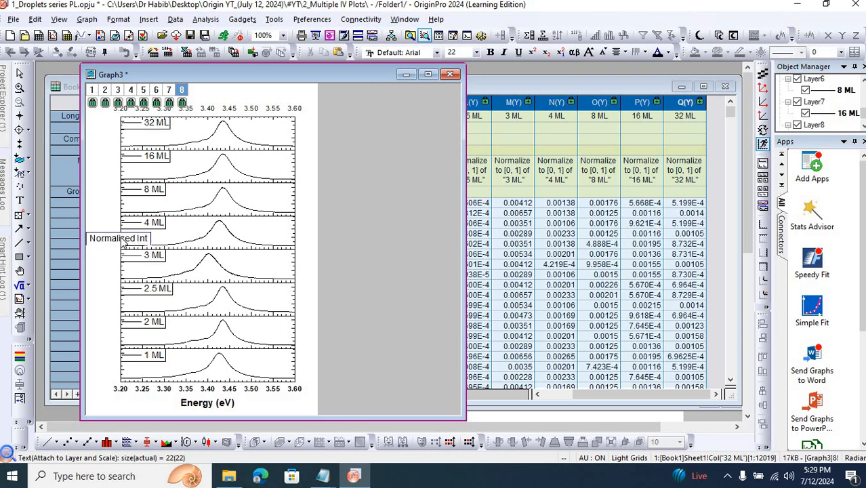
pyautogui.write('ensity (a')
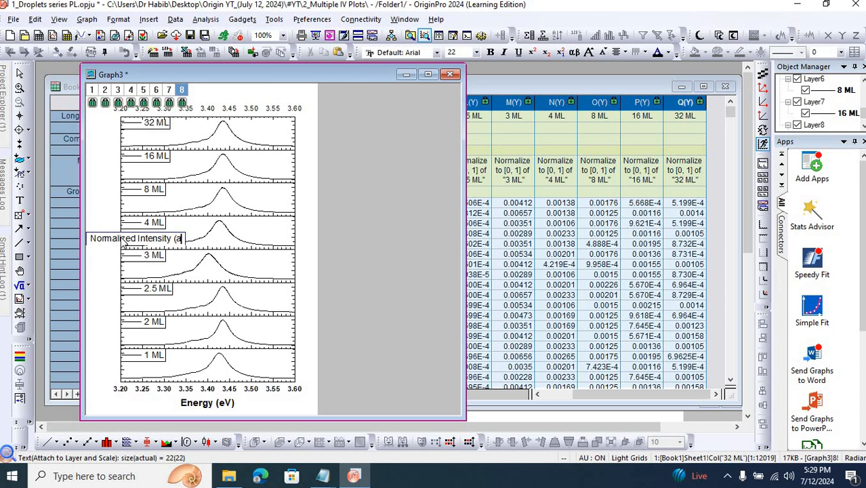
pyautogui.write('.u.)')
# Step: Make the "Normalized Intensity (a.u.)" title bold with a font size of 26
pyautogui.hotkey('ctrl', 'a')
pyautogui.click(489, 53)
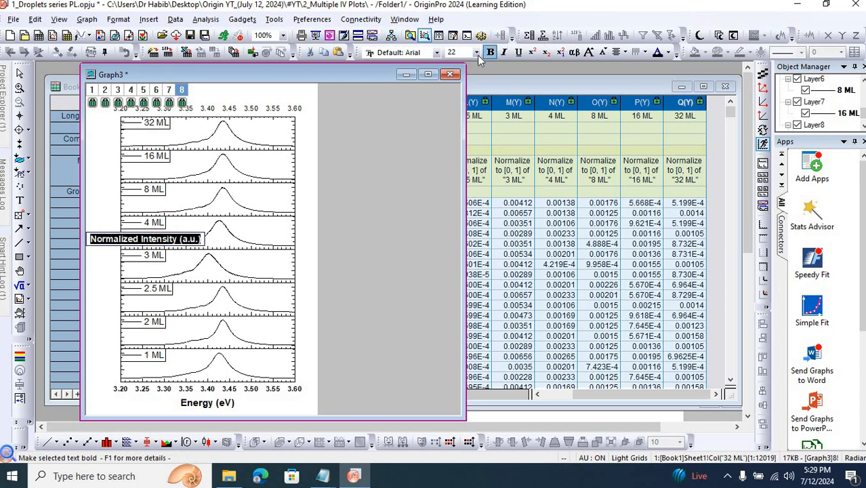
pyautogui.click(477, 53)
pyautogui.click(461, 157)
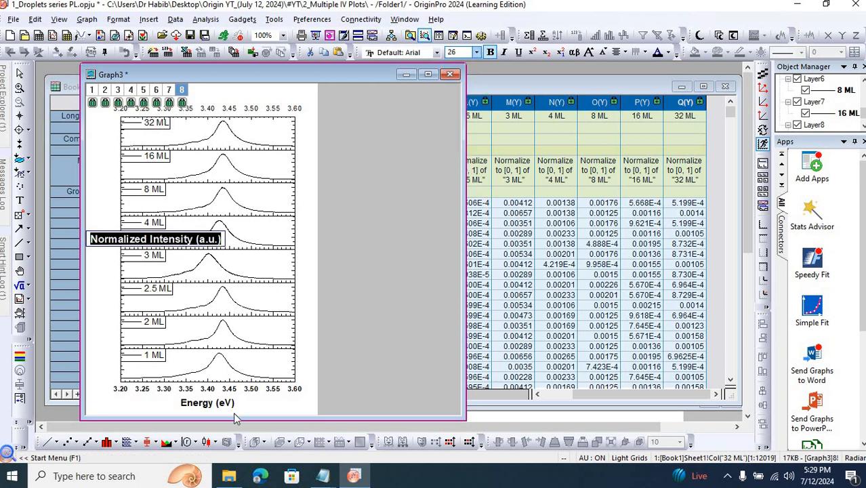
pyautogui.click(219, 404)
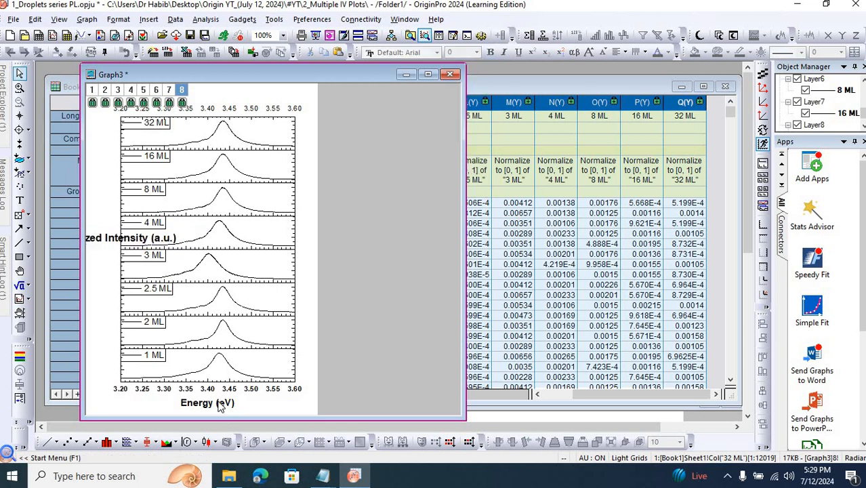
# Step: Rotate the "Normalized Intensity (a.u.)" title counter-clockwise and center it vertically alongside the stacked panels' Y axes
pyautogui.click(103, 241)
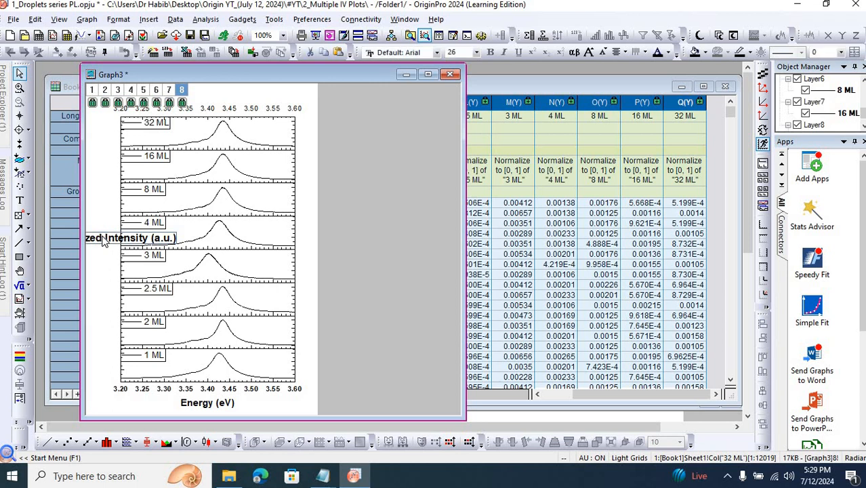
pyautogui.rightClick(103, 239)
pyautogui.click(93, 213)
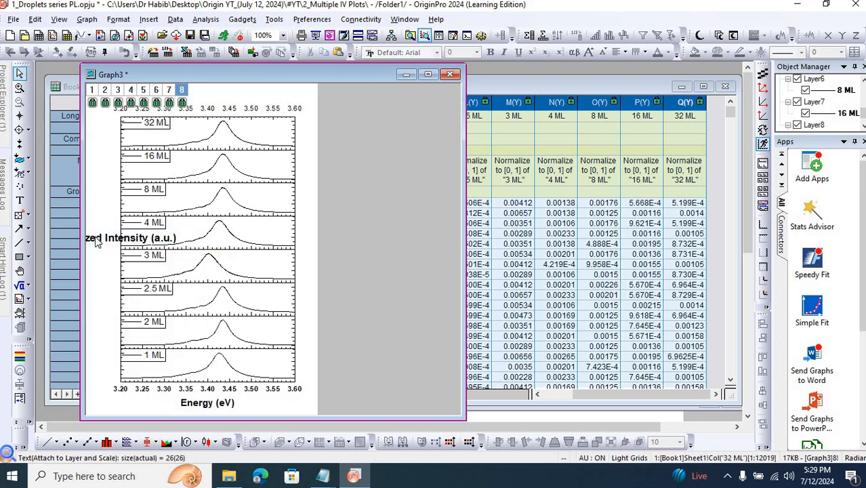
pyautogui.click(96, 241)
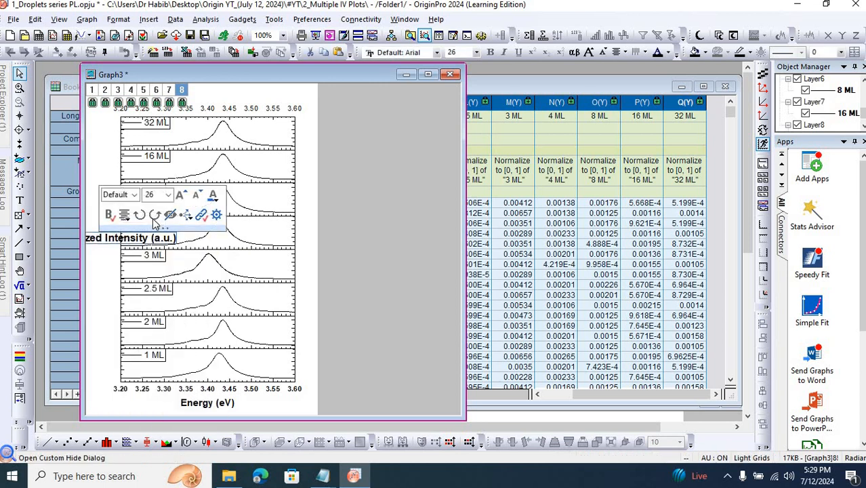
pyautogui.click(154, 219)
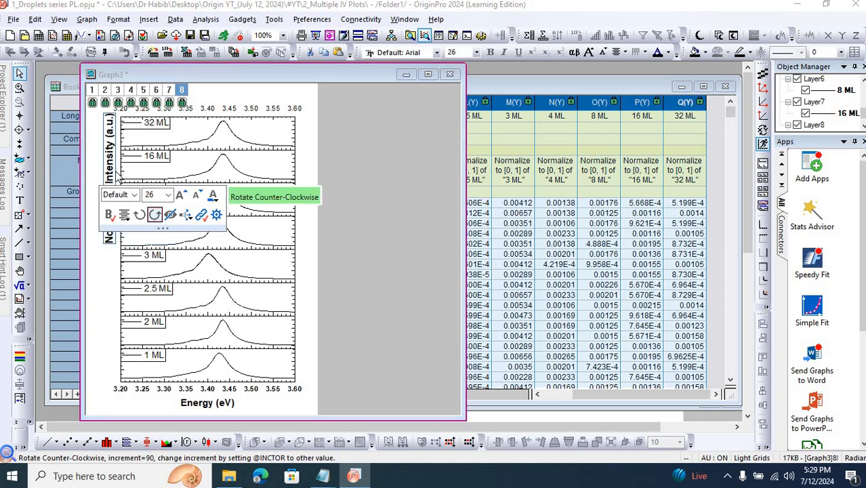
pyautogui.click(403, 197)
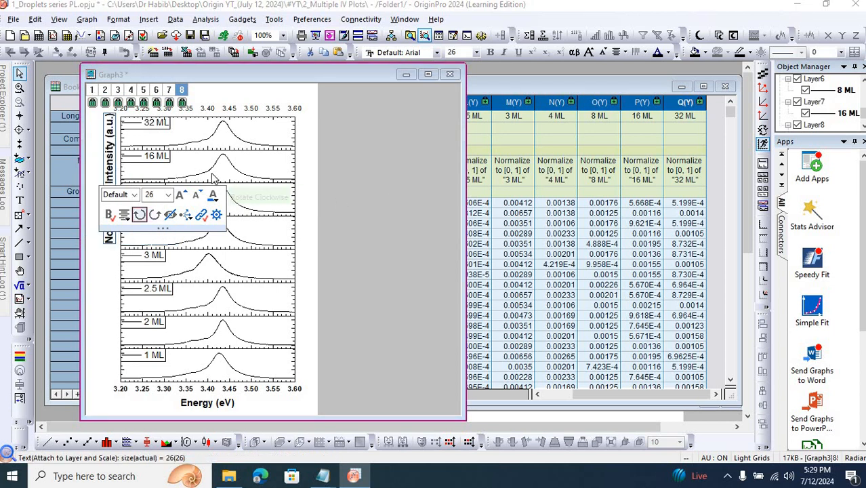
pyautogui.click(104, 172)
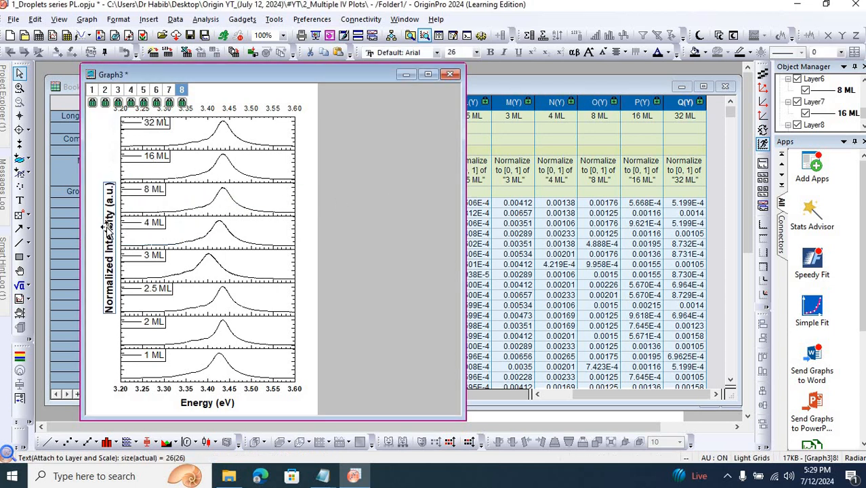
pyautogui.click(374, 256)
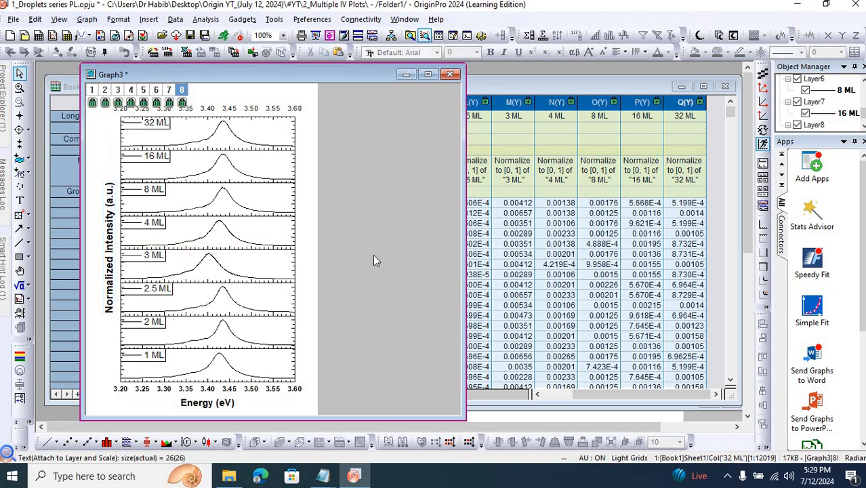
pyautogui.click(216, 403)
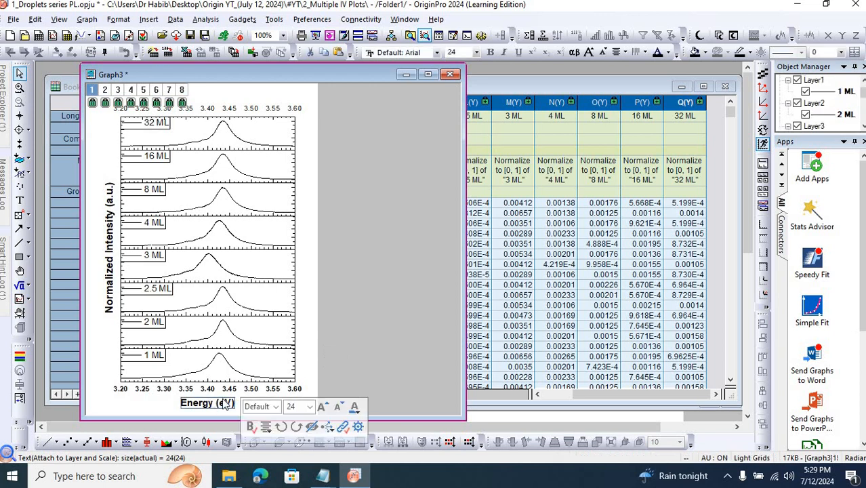
pyautogui.click(346, 327)
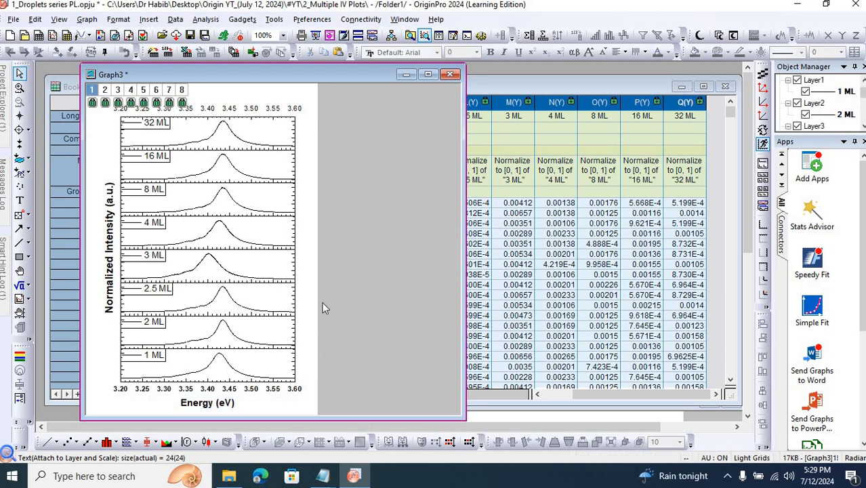
pyautogui.doubleClick(229, 274)
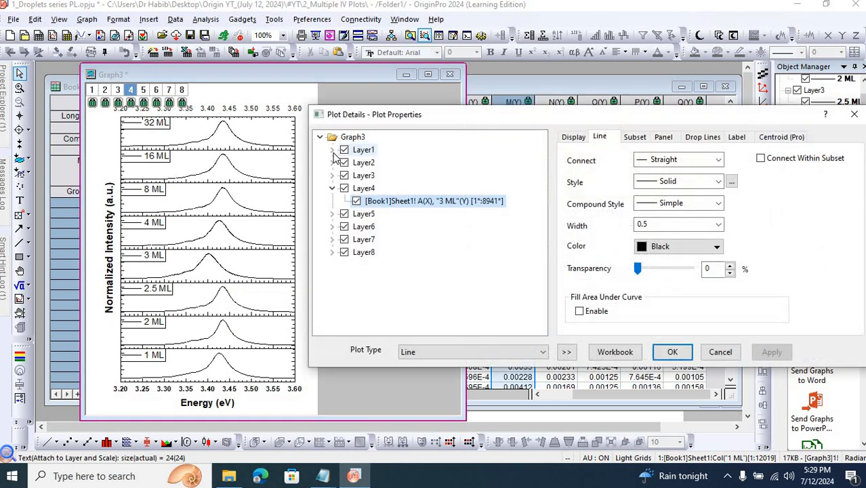
pyautogui.doubleClick(362, 149)
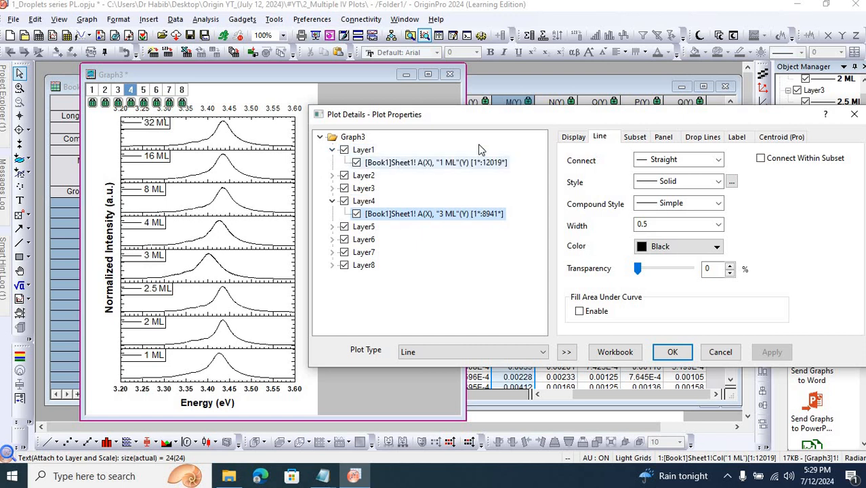
pyautogui.click(405, 162)
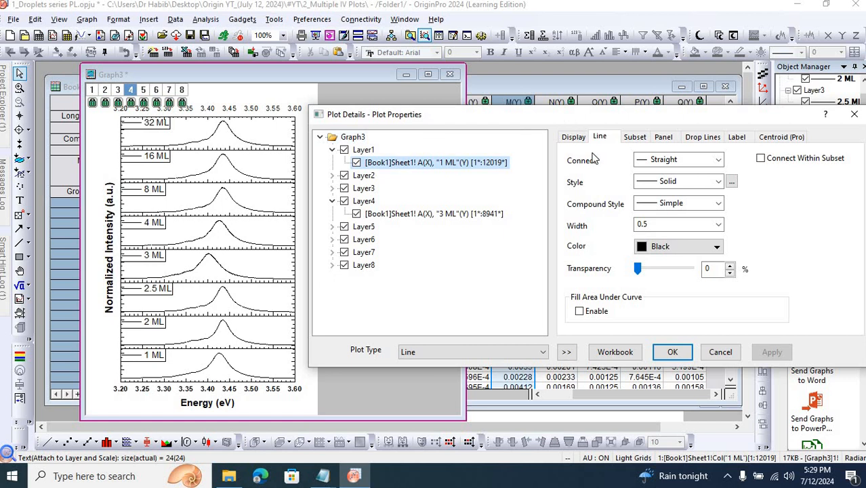
pyautogui.click(368, 150)
pyautogui.click(793, 114)
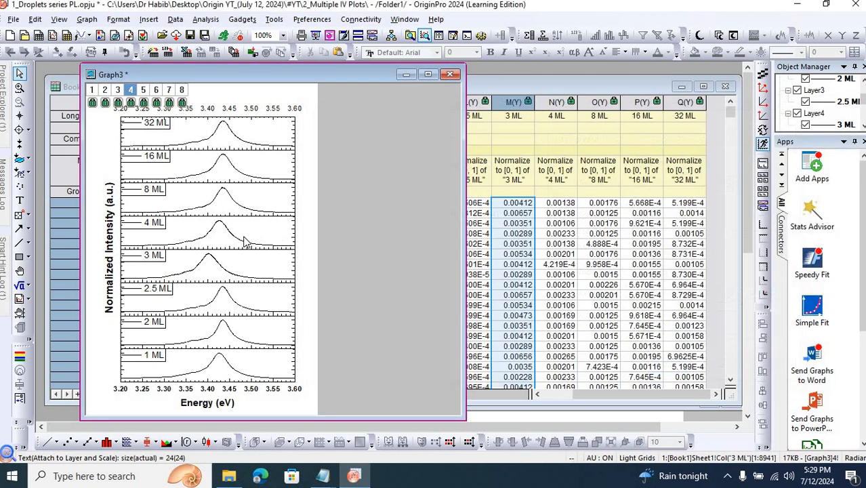
pyautogui.doubleClick(240, 243)
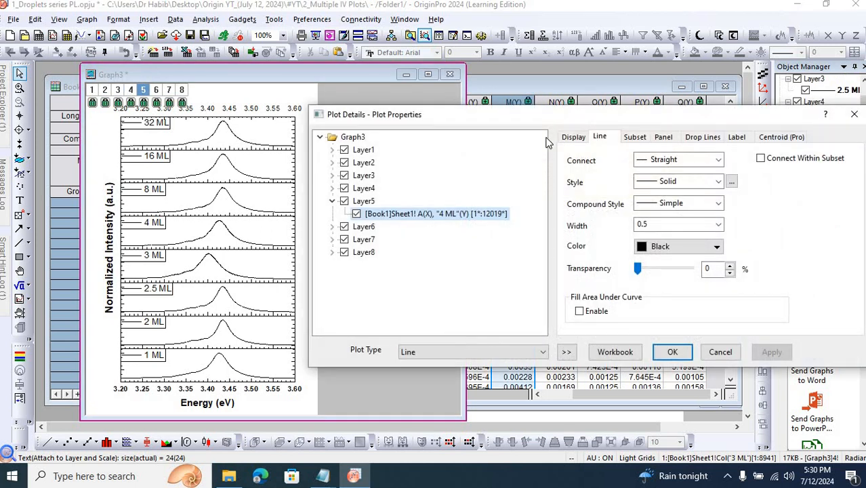
pyautogui.click(543, 353)
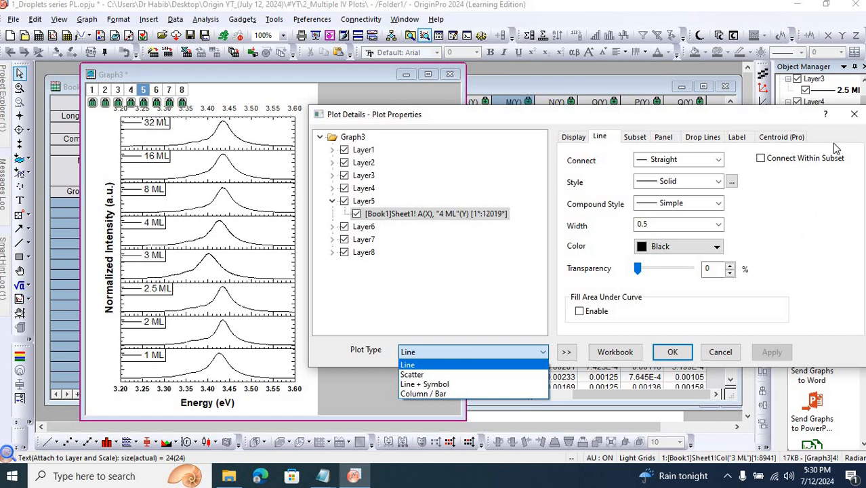
pyautogui.click(855, 117)
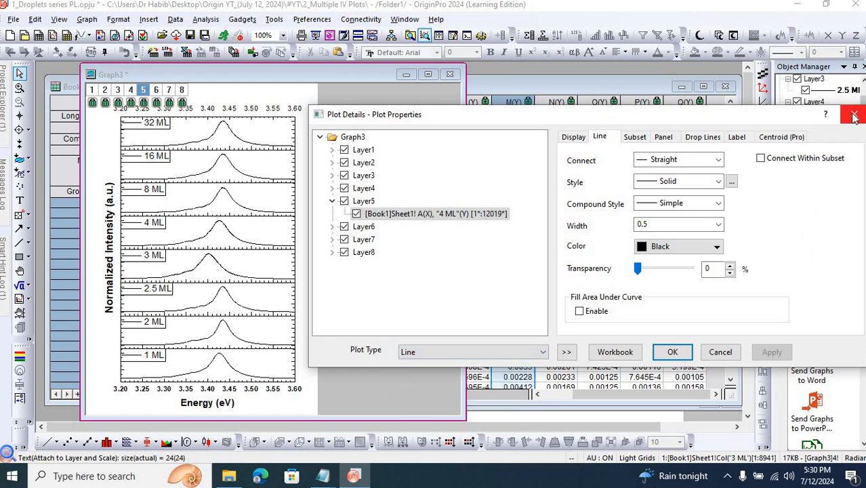
pyautogui.click(854, 117)
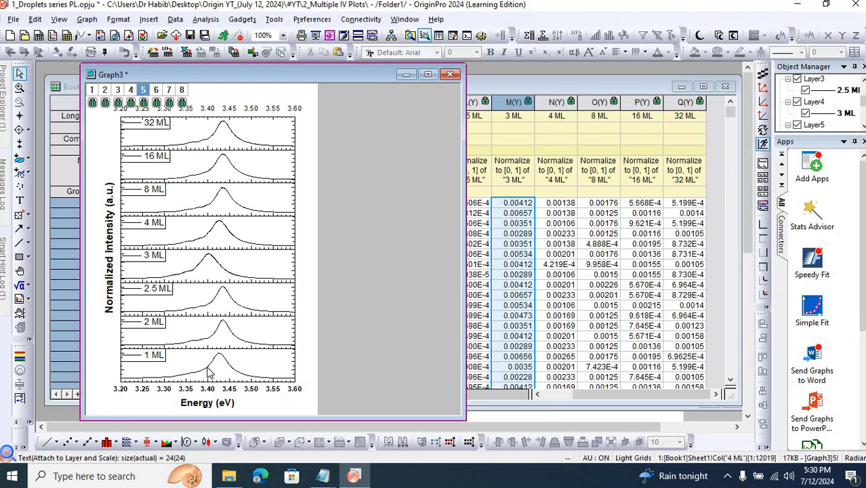
# Step: Set the 1 ML curve's line color to Blue and its width to 4
pyautogui.doubleClick(209, 372)
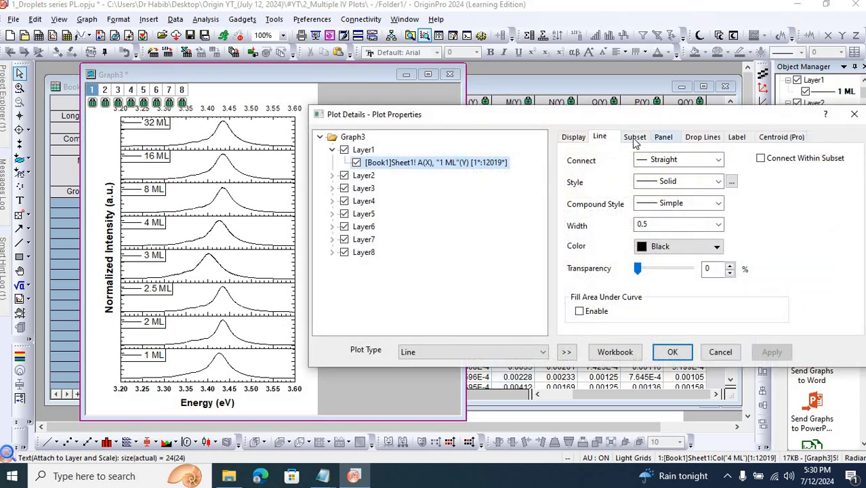
pyautogui.click(714, 246)
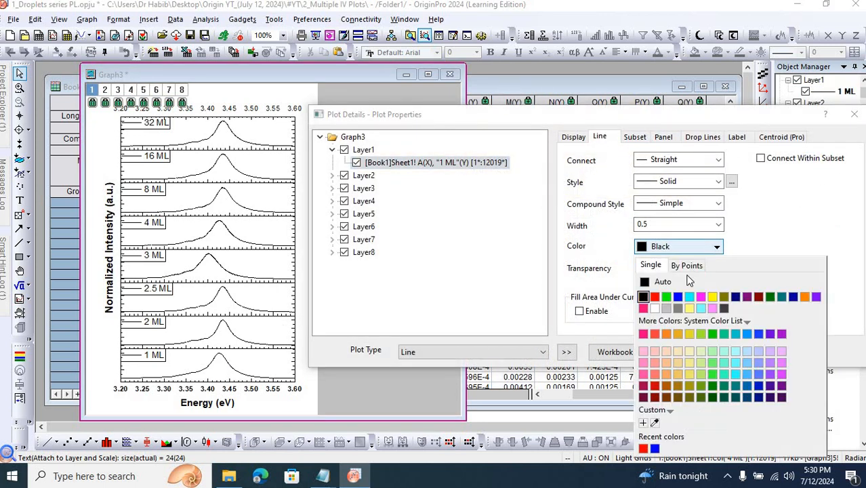
pyautogui.click(679, 296)
pyautogui.click(705, 225)
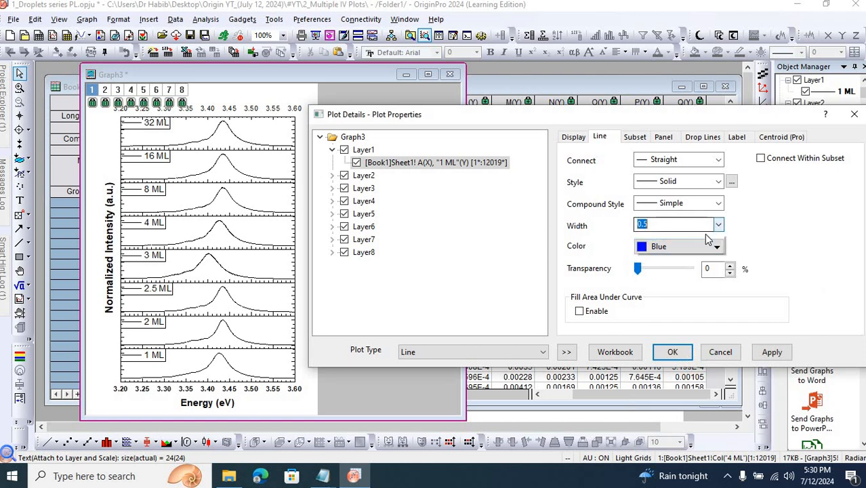
pyautogui.click(705, 226)
pyautogui.click(673, 295)
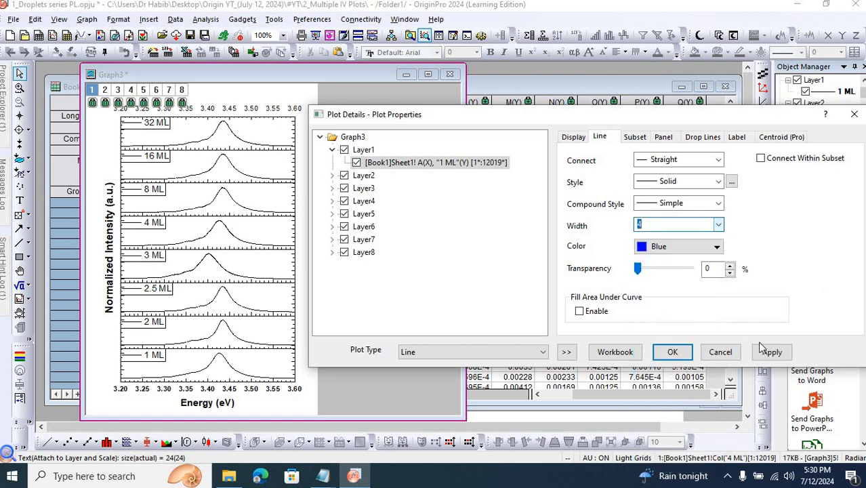
pyautogui.click(771, 351)
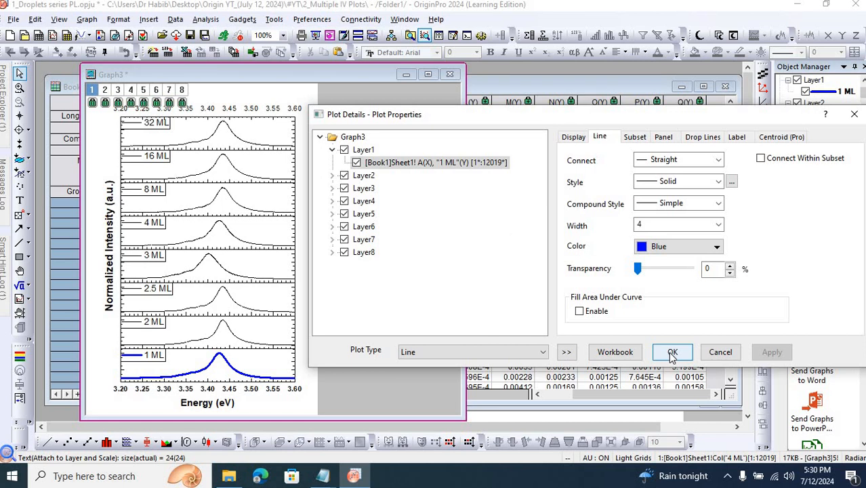
pyautogui.click(672, 353)
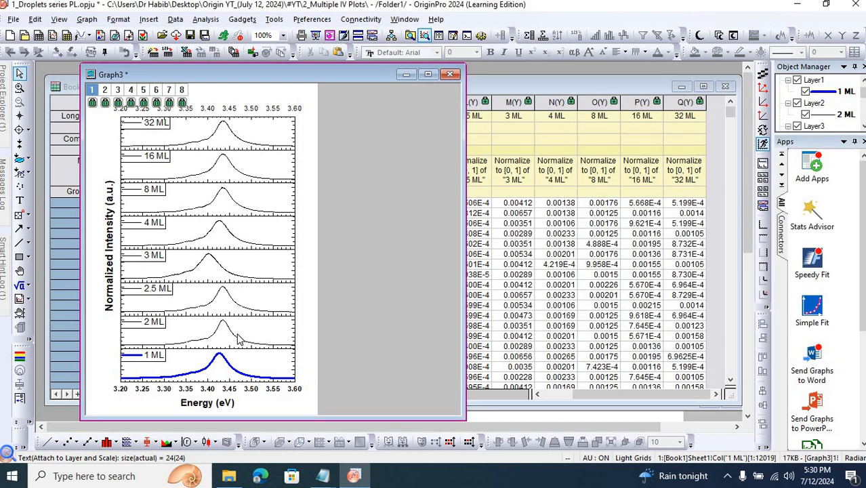
# Step: Set the 2 ML curve's line width to 4 and its color to Red
pyautogui.doubleClick(235, 341)
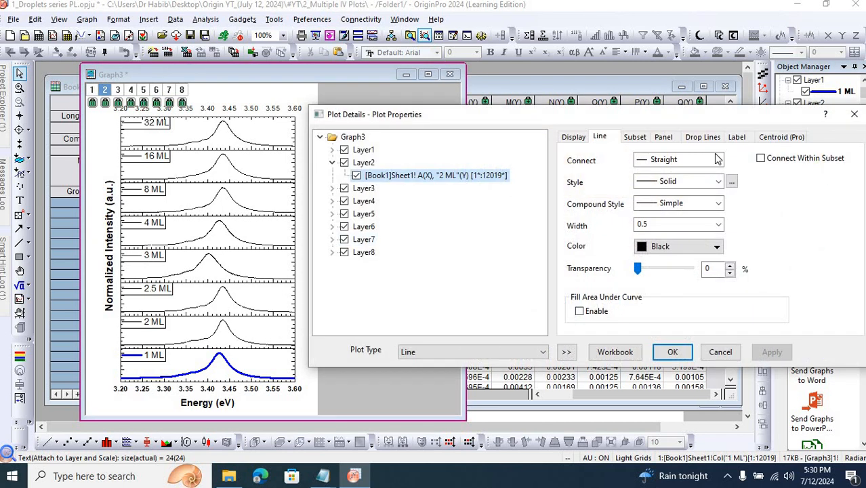
pyautogui.click(718, 225)
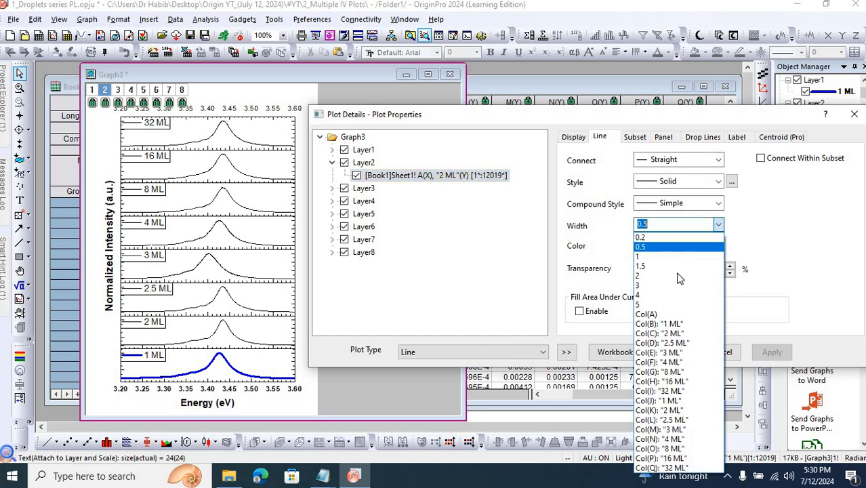
pyautogui.click(667, 295)
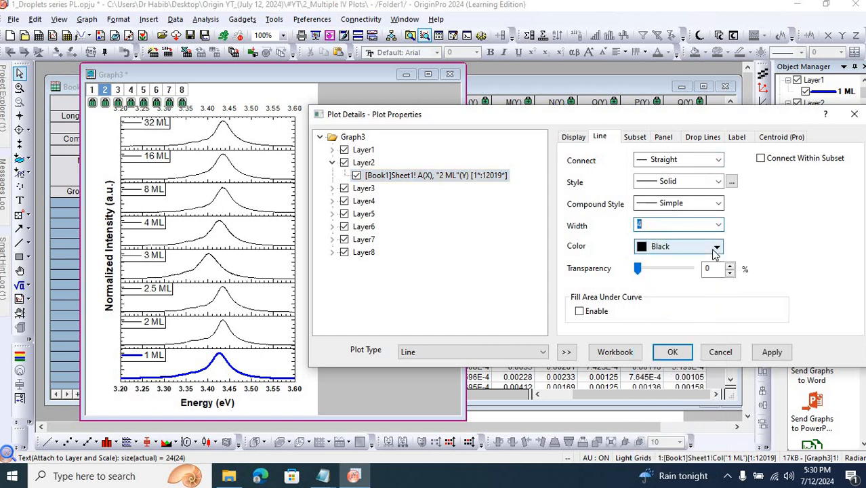
pyautogui.click(716, 247)
pyautogui.click(654, 297)
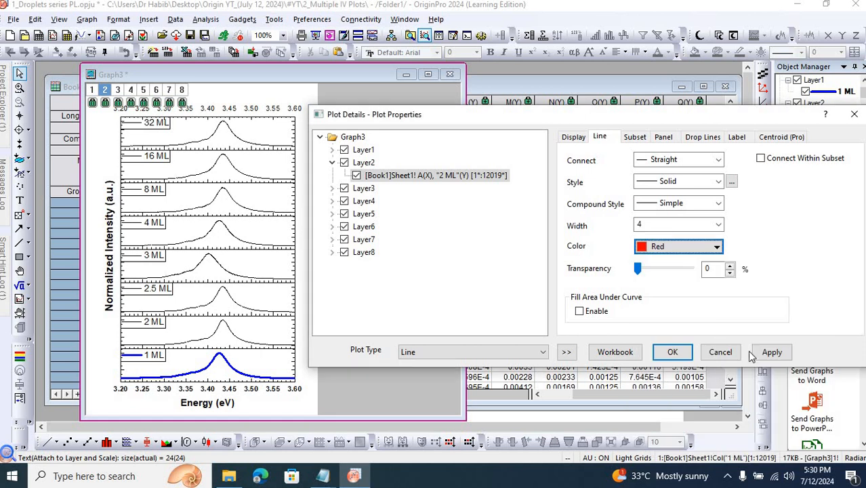
pyautogui.click(760, 355)
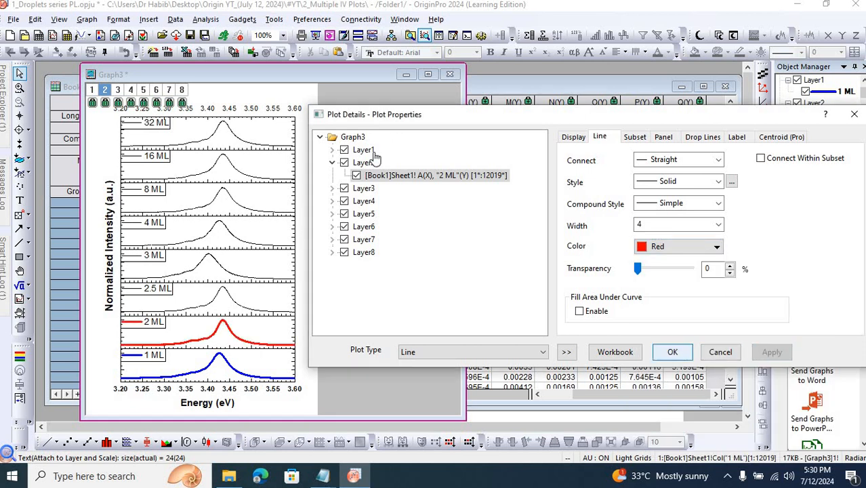
# Step: Set the 2.5 ML curve's line color to Purple and its width to 4
pyautogui.click(332, 189)
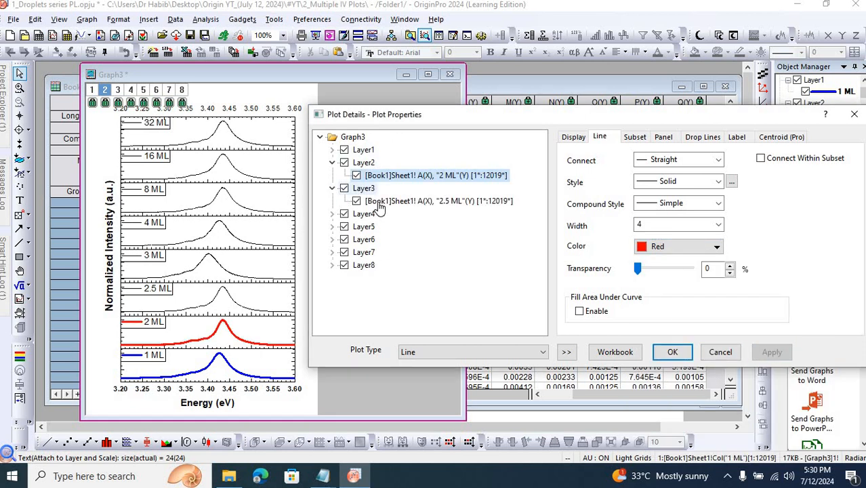
pyautogui.click(505, 201)
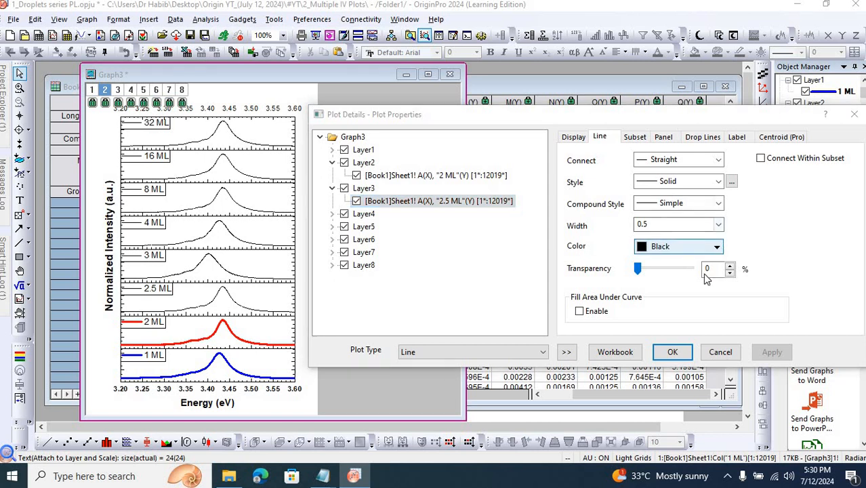
pyautogui.click(719, 248)
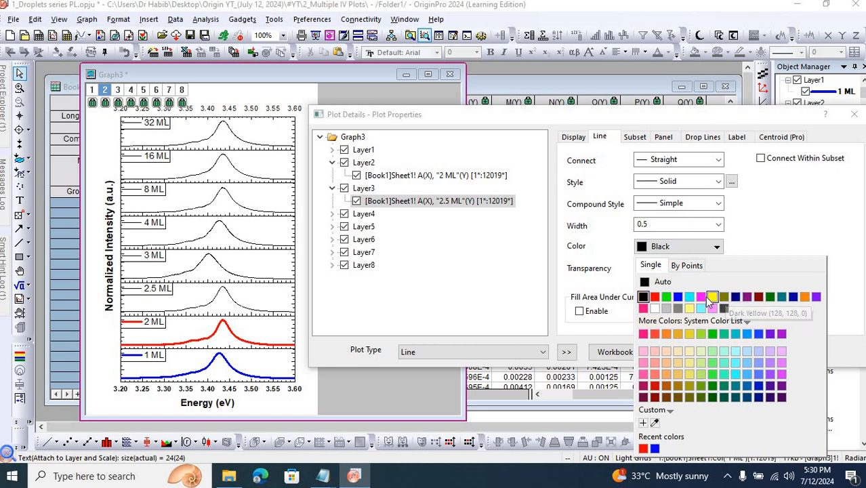
pyautogui.click(749, 296)
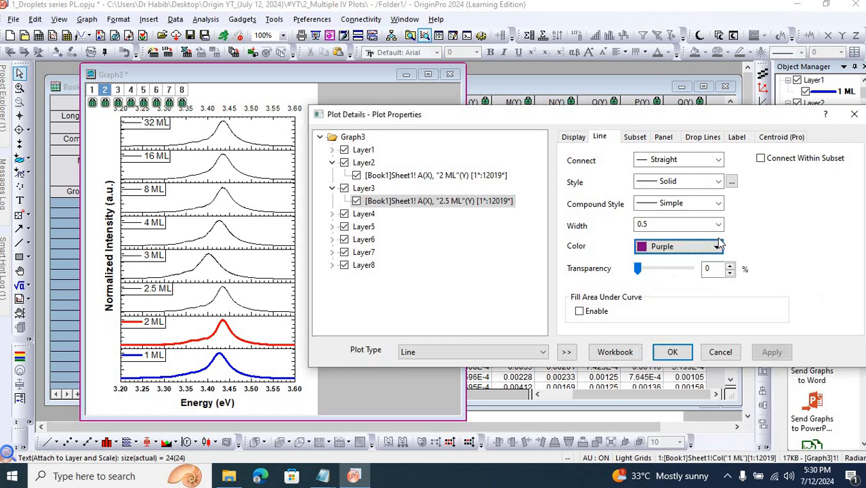
pyautogui.click(718, 224)
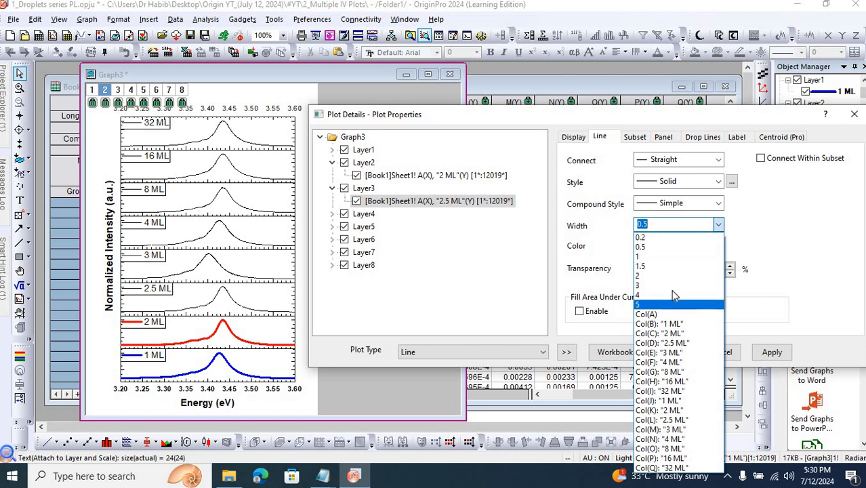
pyautogui.click(669, 295)
pyautogui.click(772, 351)
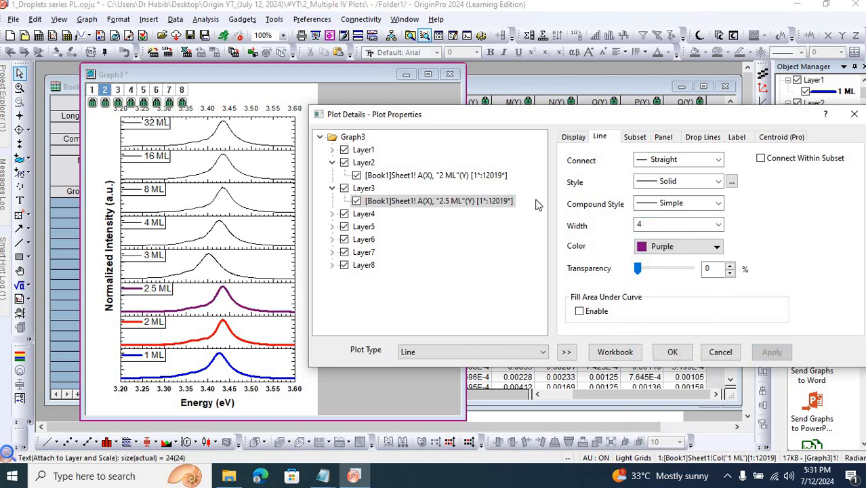
# Step: Set the 3 ML curve's line color to Orange and its width to 4
pyautogui.click(332, 214)
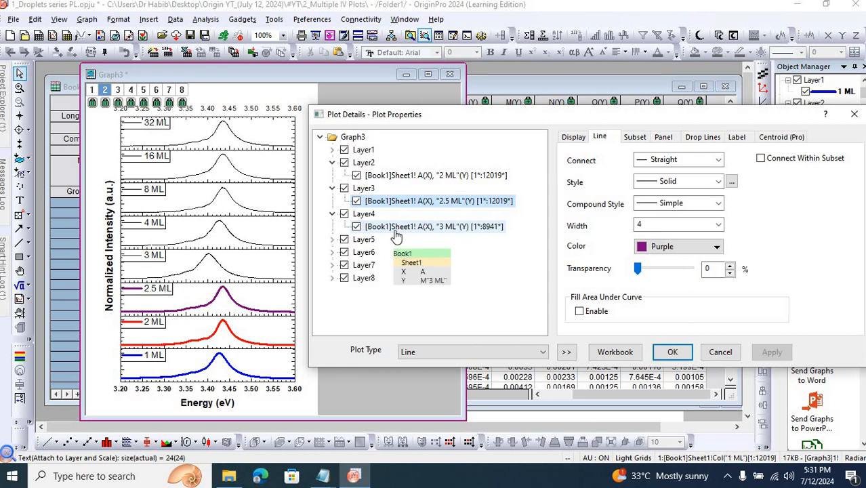
pyautogui.click(396, 228)
pyautogui.click(716, 247)
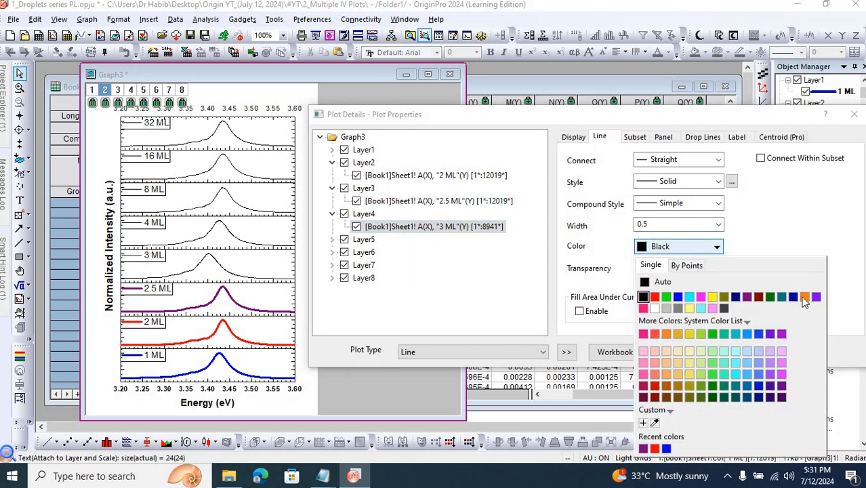
pyautogui.click(804, 296)
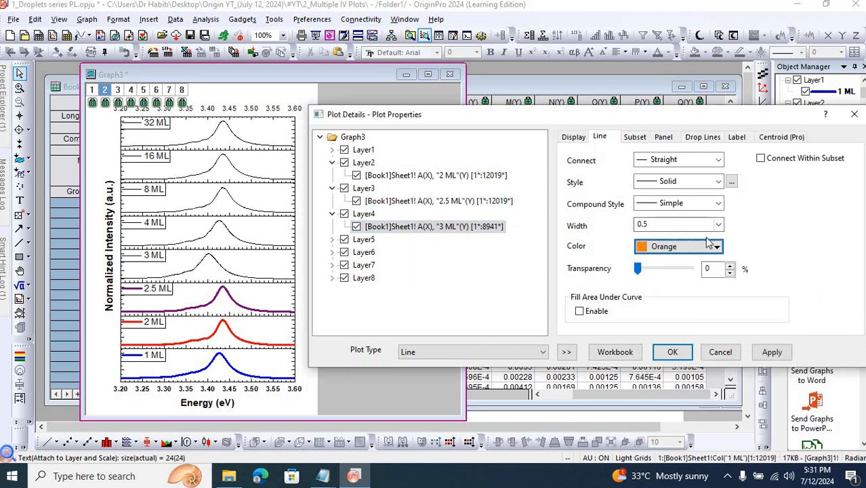
pyautogui.click(712, 225)
pyautogui.click(661, 298)
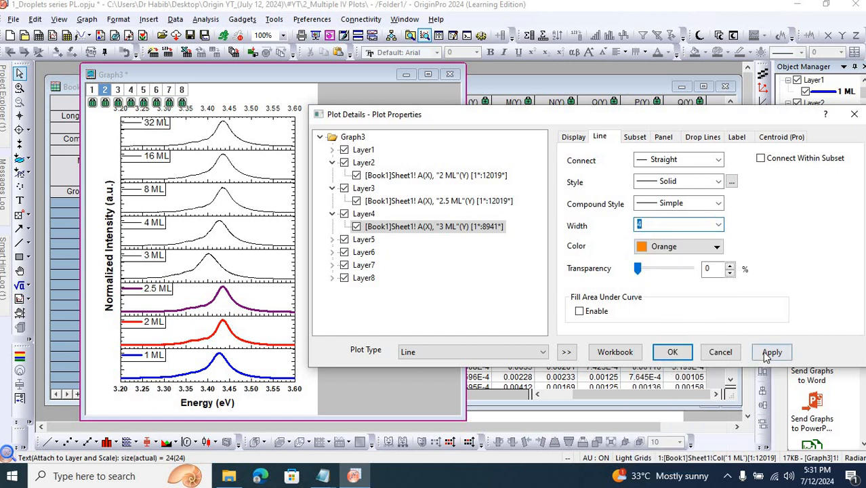
pyautogui.click(763, 352)
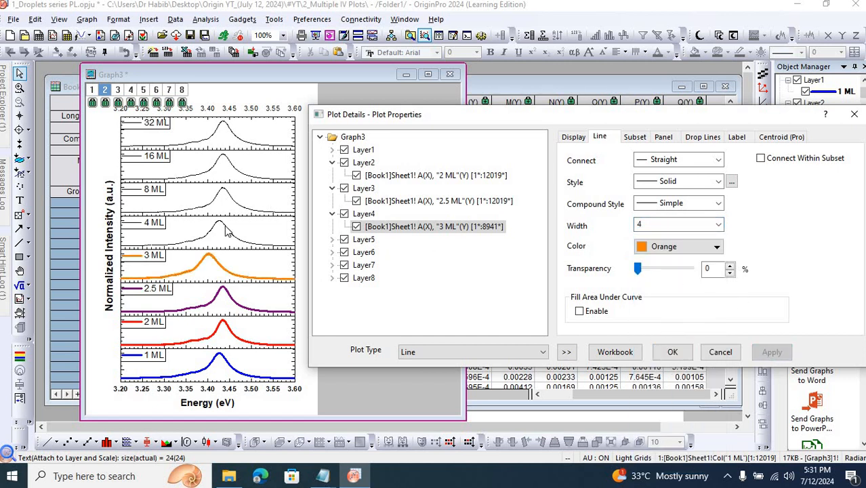
# Step: Set the 4 ML curve's line width to 4 and its color to Yellow
pyautogui.click(332, 240)
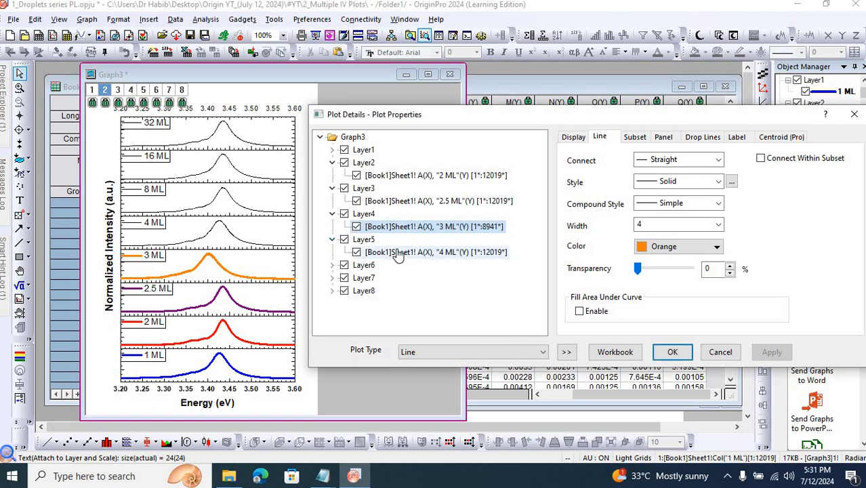
pyautogui.press('Down')
pyautogui.press('Down')
pyautogui.click(720, 224)
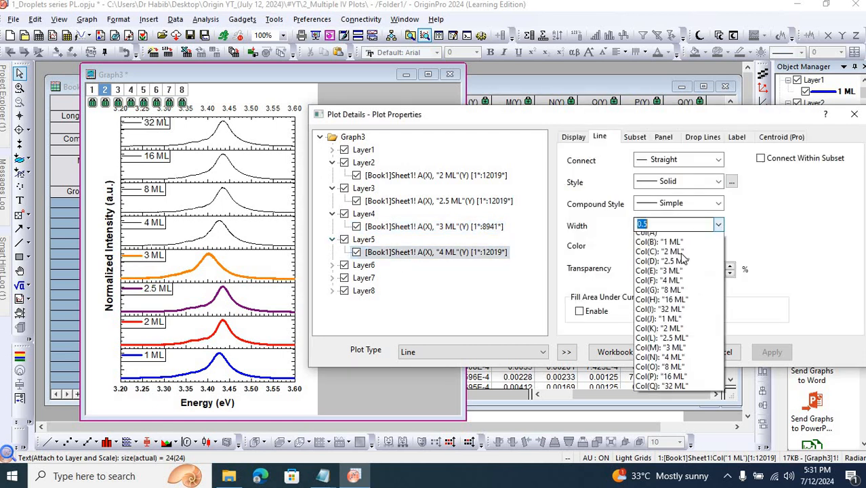
pyautogui.click(668, 296)
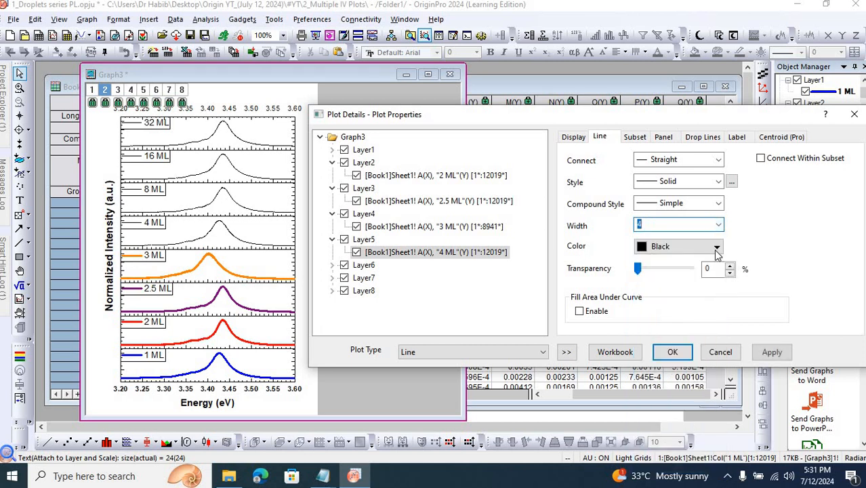
pyautogui.click(717, 249)
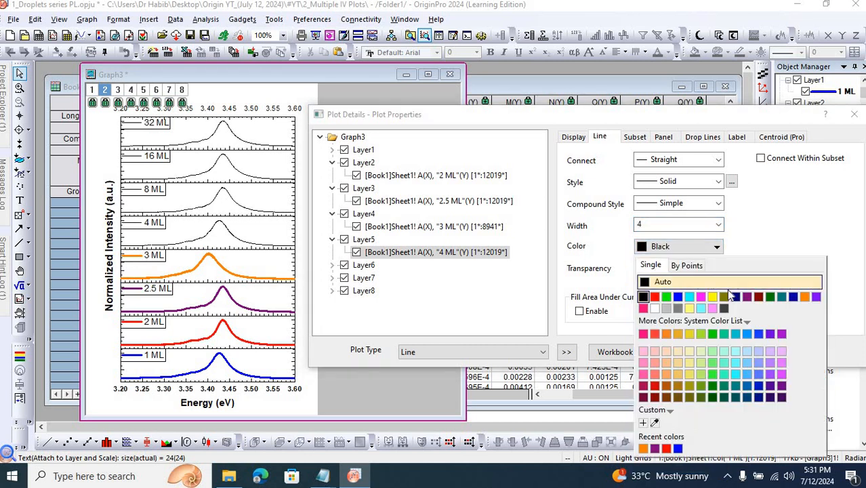
pyautogui.click(713, 297)
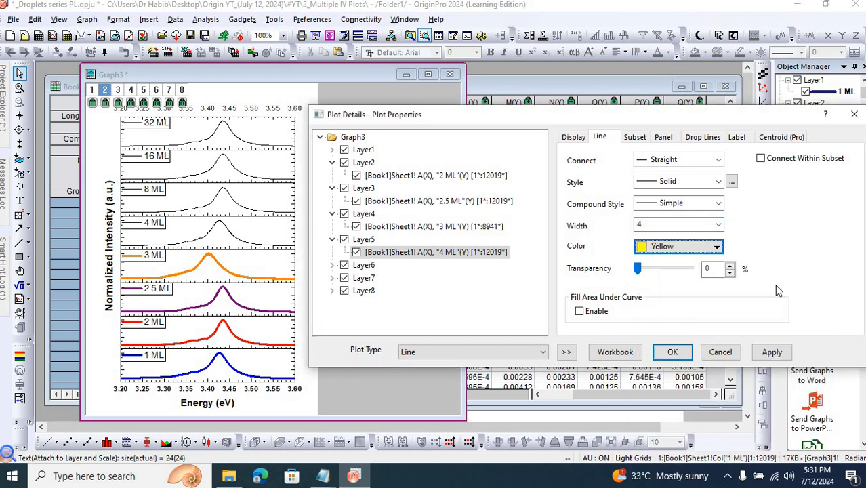
pyautogui.click(771, 353)
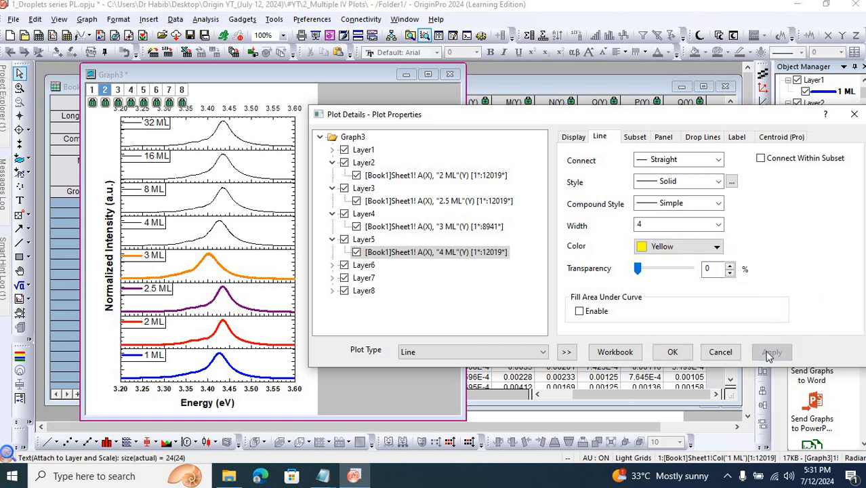
pyautogui.click(241, 204)
pyautogui.click(334, 266)
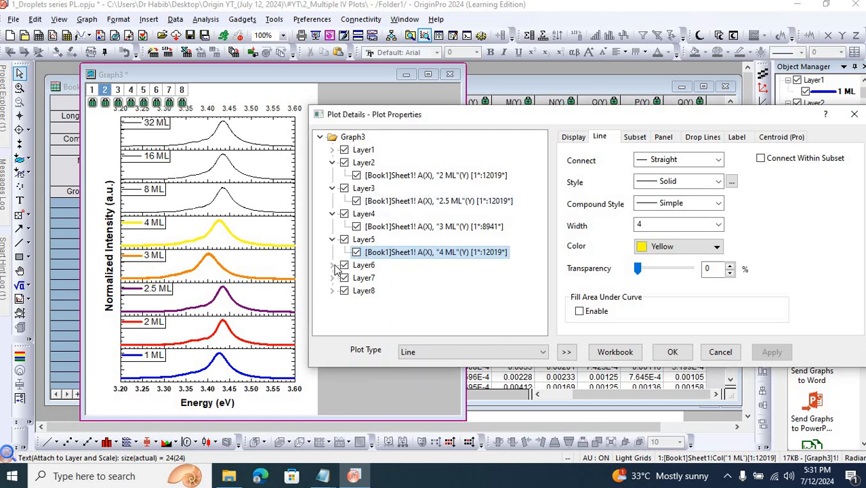
pyautogui.click(332, 265)
pyautogui.click(393, 277)
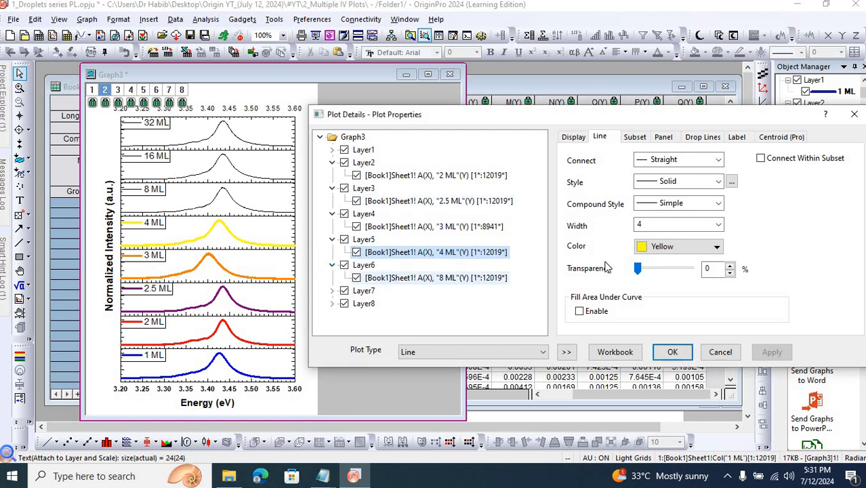
pyautogui.click(718, 247)
pyautogui.click(717, 247)
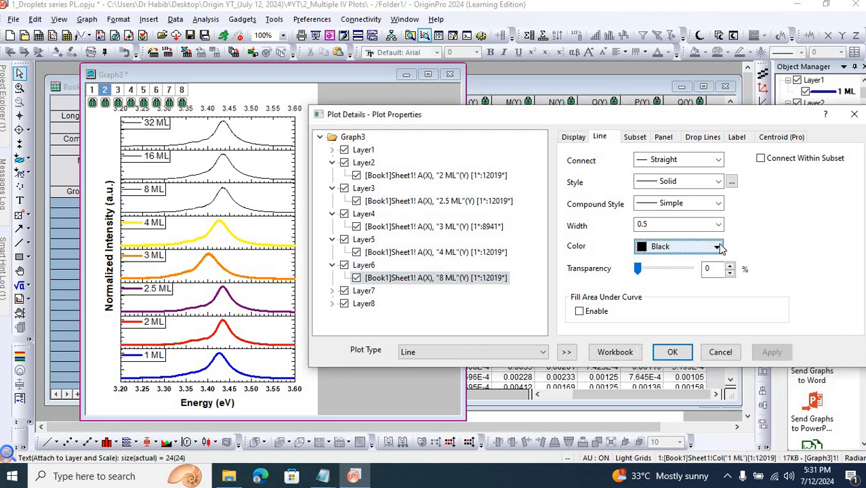
# Step: Set the 16 ML curve's line width to 4 and its color to dark green #009300
pyautogui.click(332, 291)
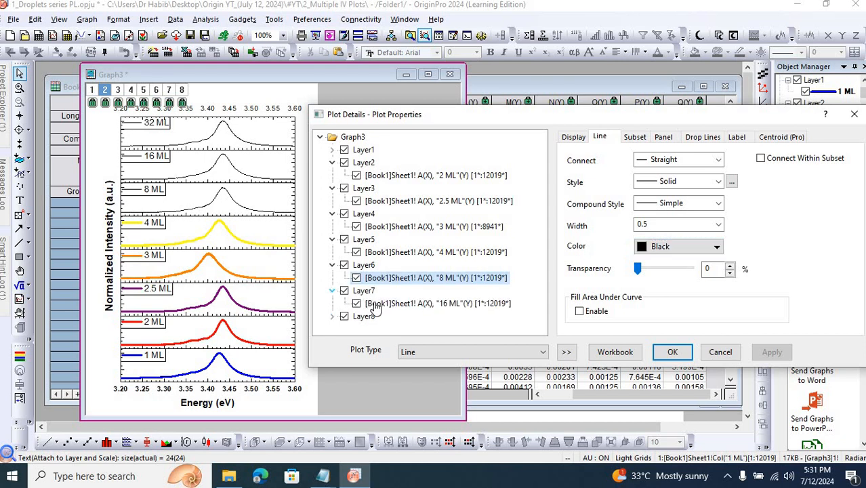
pyautogui.click(719, 226)
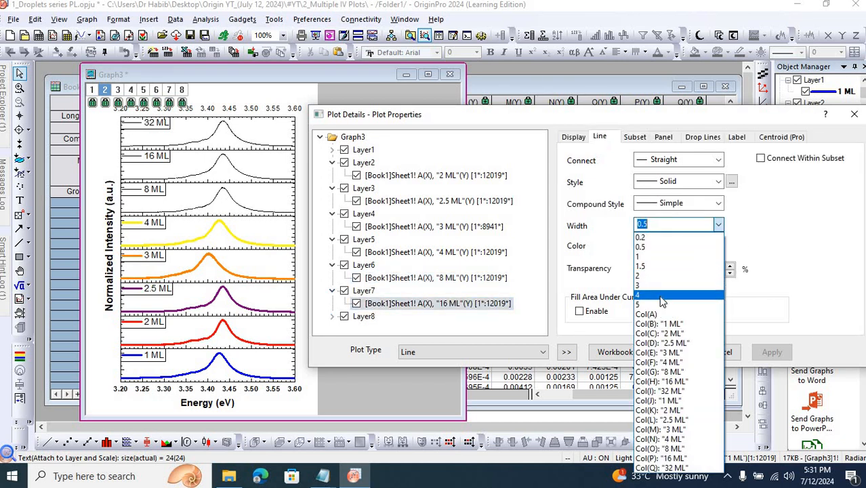
pyautogui.click(661, 296)
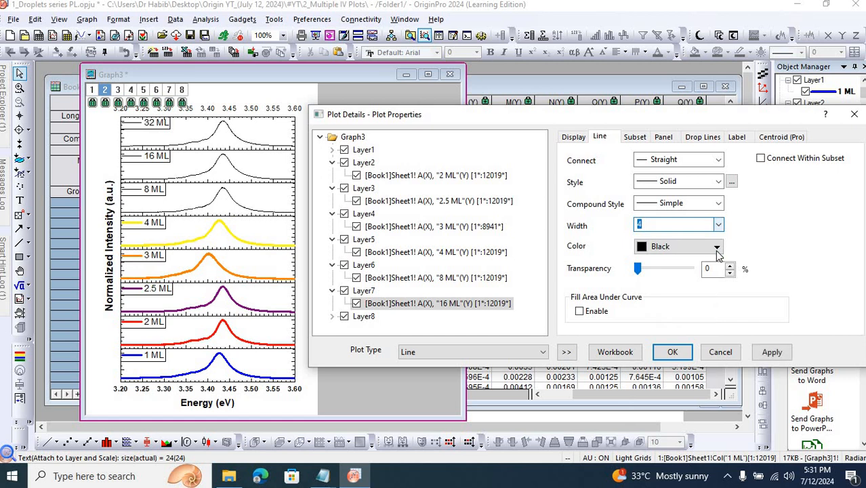
pyautogui.click(717, 249)
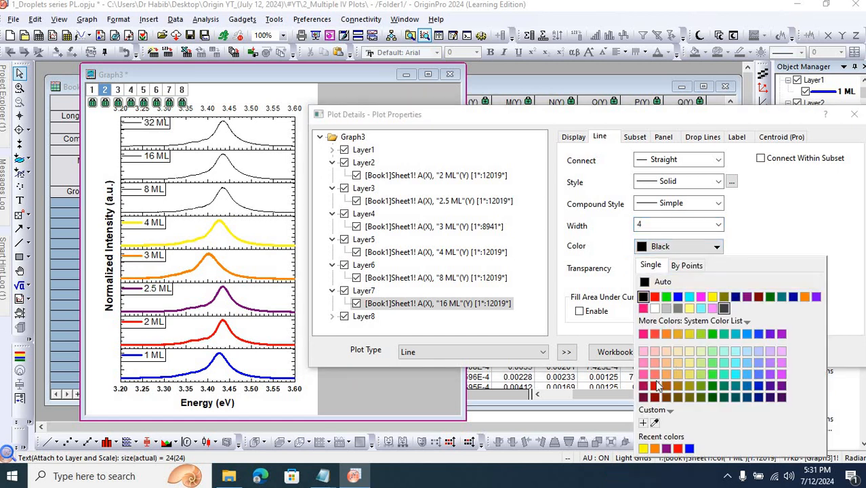
pyautogui.click(712, 386)
pyautogui.click(771, 352)
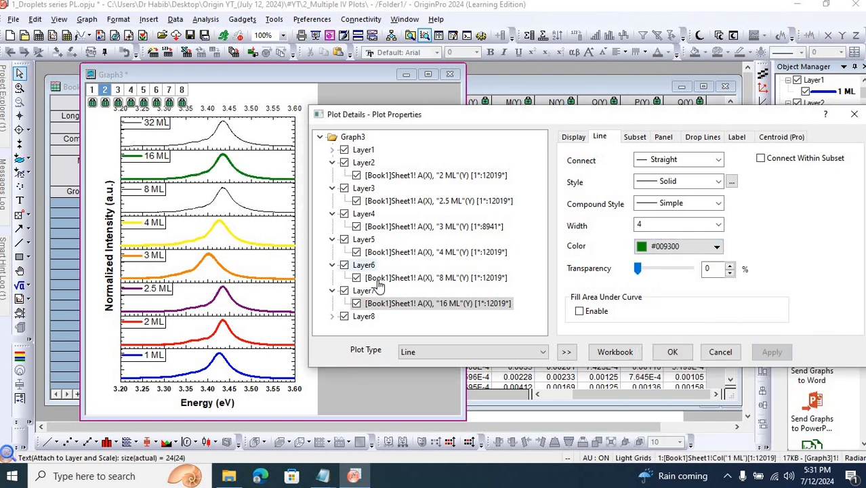
# Step: Set the 8 ML curve's line width to 4, keeping its color Black
pyautogui.click(719, 225)
pyautogui.click(678, 286)
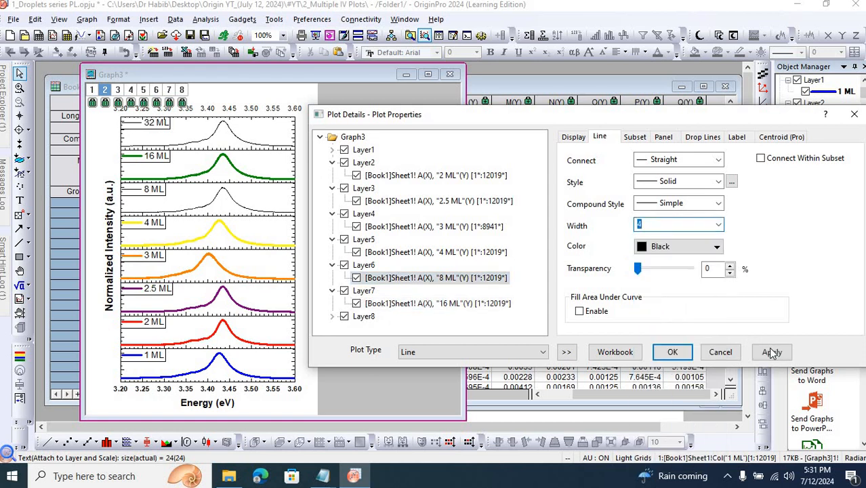
pyautogui.click(770, 352)
# Step: Set the 32 ML curve's line width to 4 and its color to violet #D631FF
pyautogui.moveTo(434, 305); pyautogui.dragTo(335, 320)
pyautogui.click(388, 316)
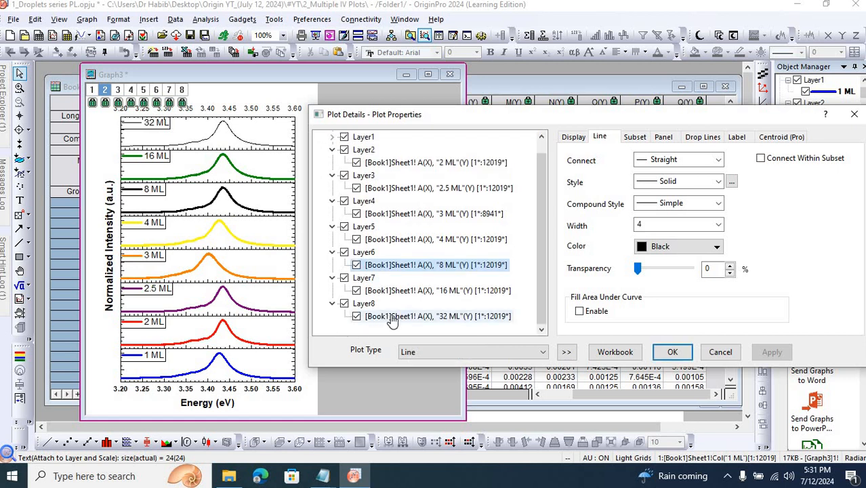
pyautogui.click(719, 225)
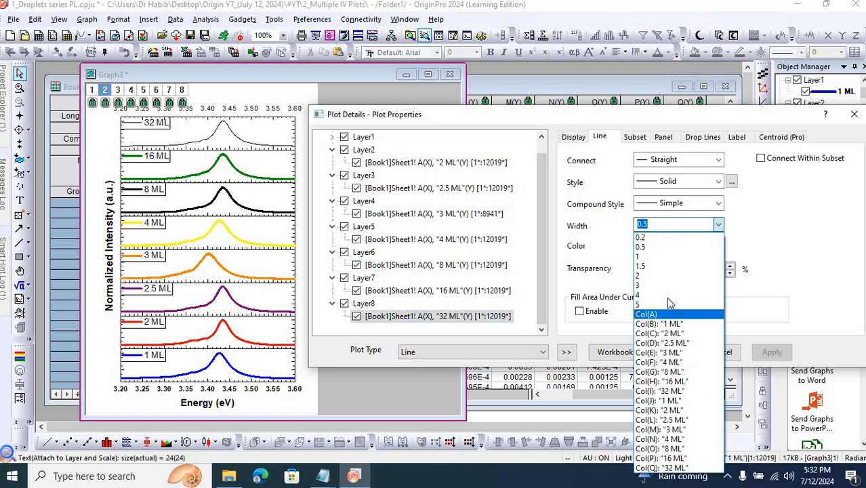
pyautogui.click(666, 296)
pyautogui.click(718, 247)
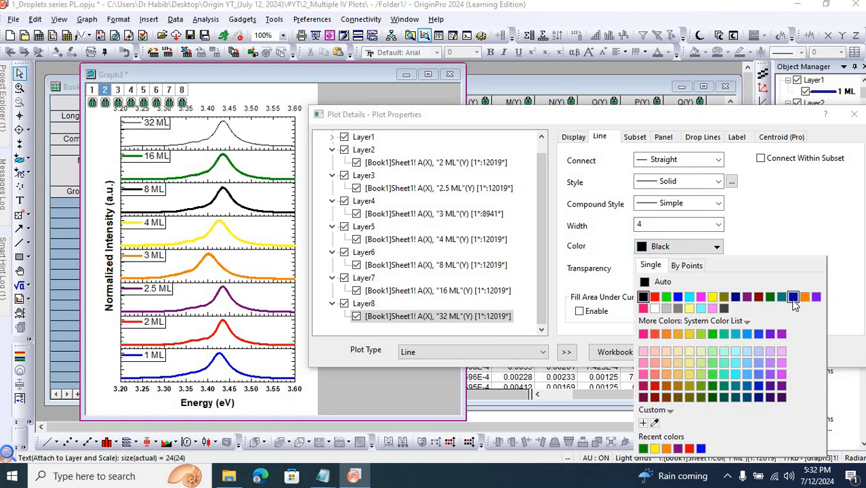
pyautogui.click(783, 377)
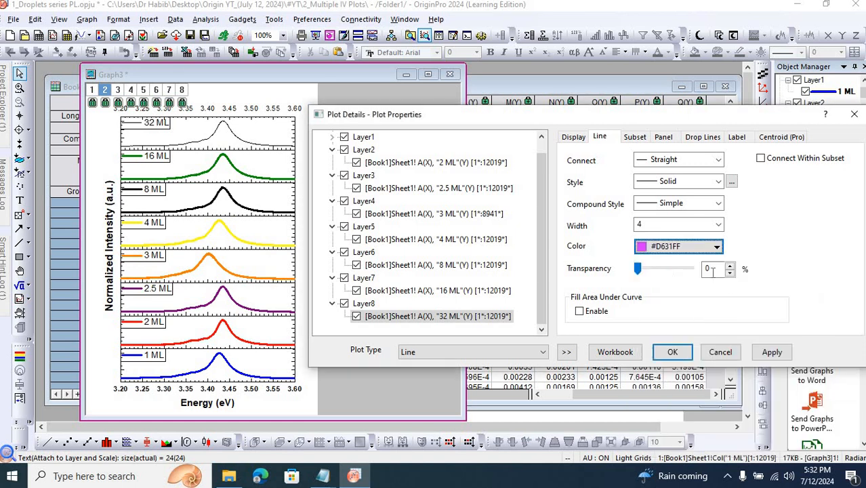
pyautogui.click(775, 353)
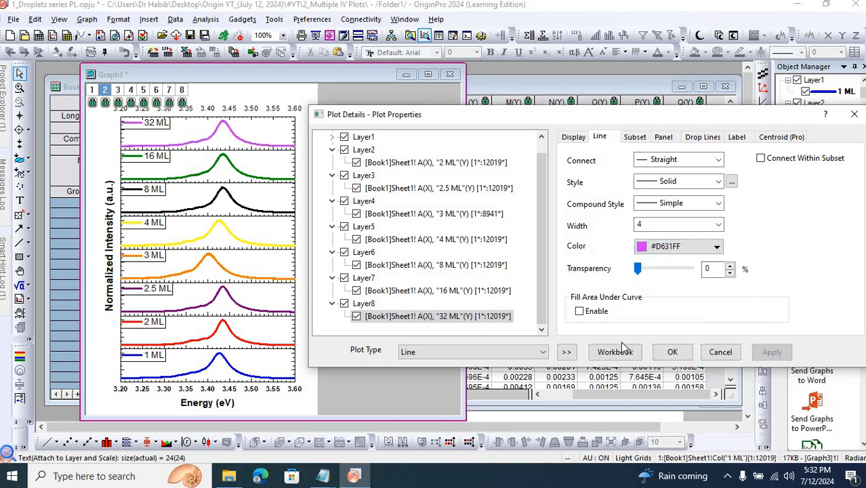
pyautogui.click(671, 351)
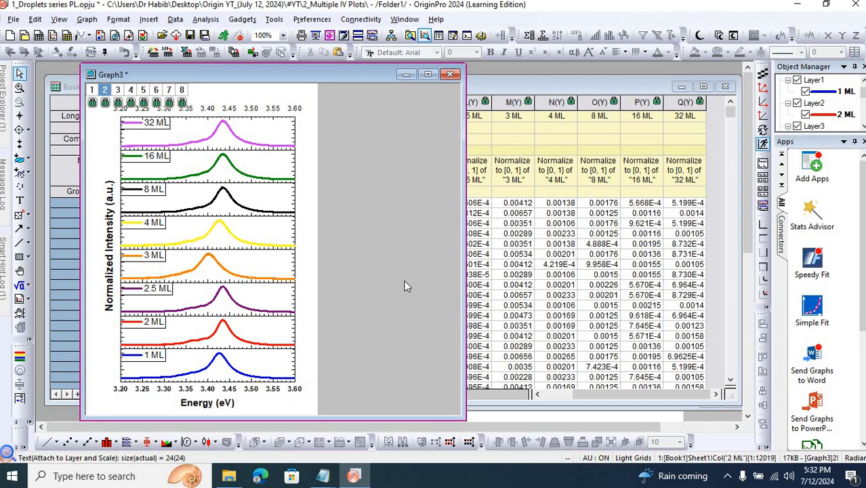
pyautogui.click(294, 111)
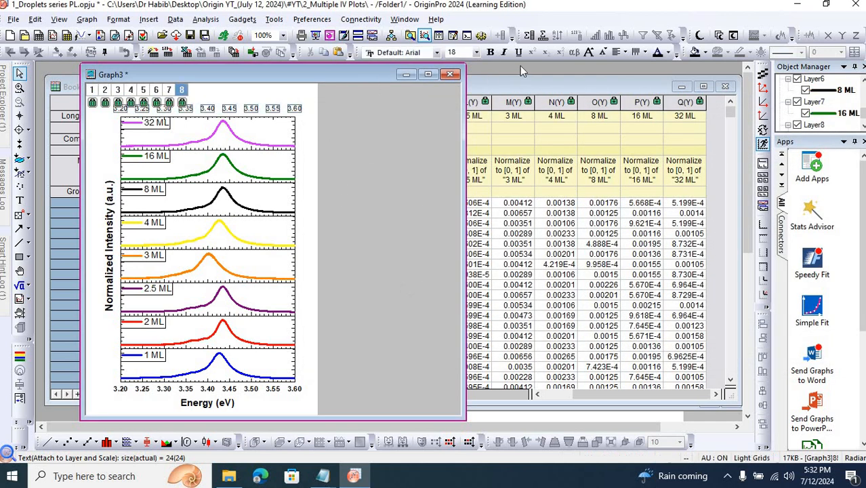
pyautogui.click(371, 245)
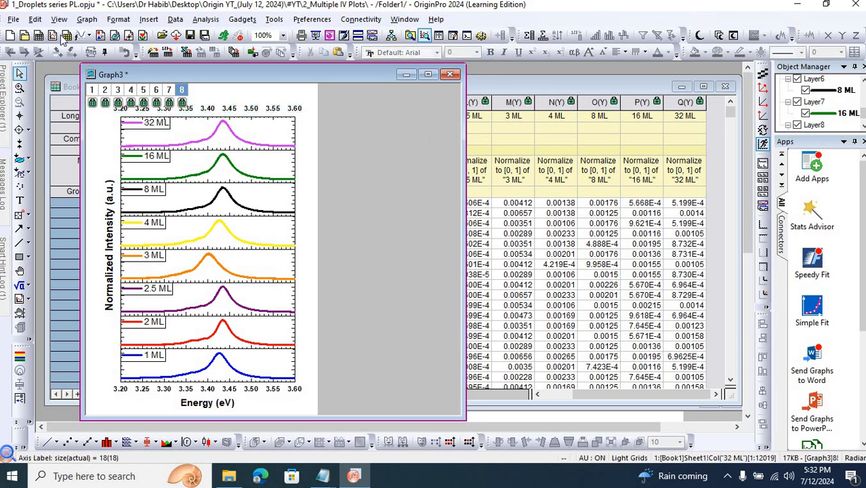
# Step: Set up an image export of the stacked graph with the file name PL Stack
pyautogui.click(13, 19)
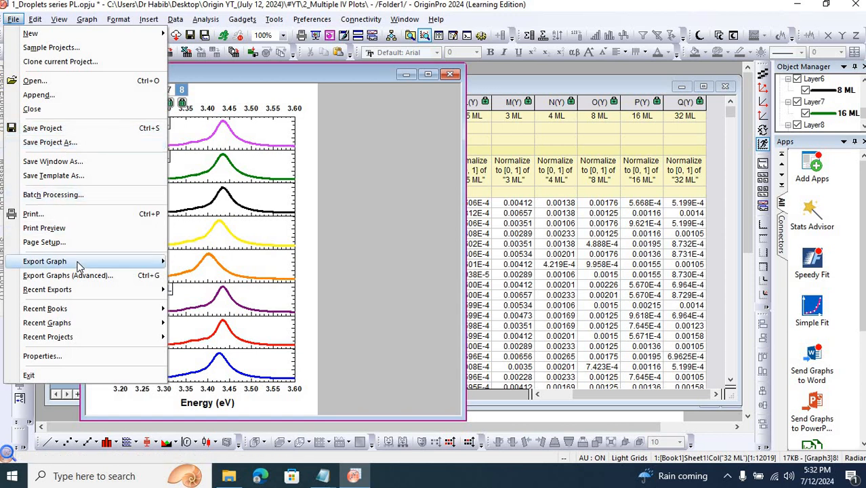
pyautogui.moveTo(77, 263)
pyautogui.click(204, 277)
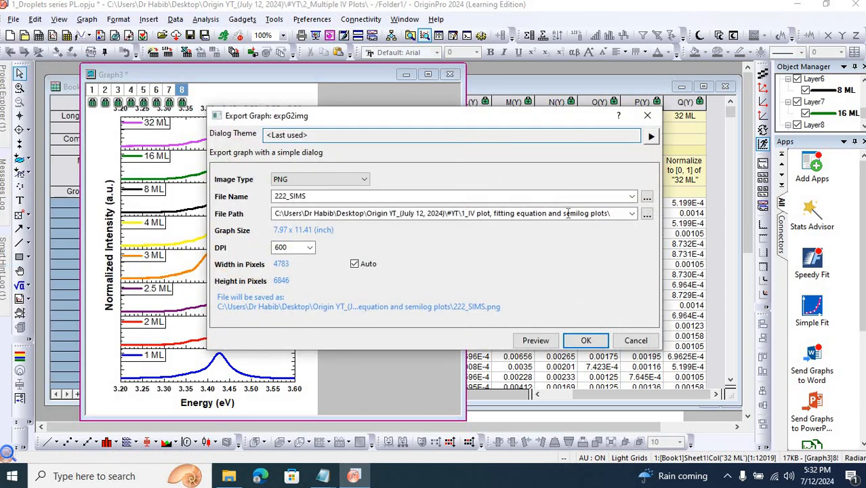
pyautogui.click(442, 196)
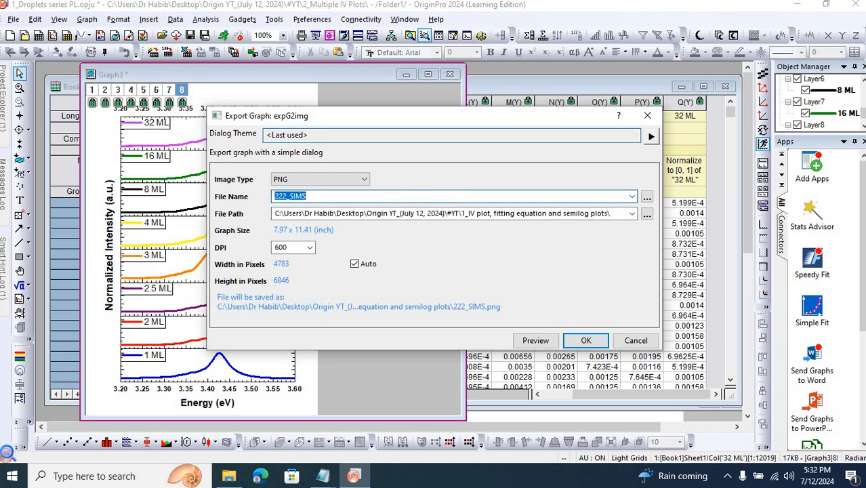
pyautogui.write('PL Stack')
# Step: Set the export path to the 4_Stacks folder under Desktop\Origin YT_(July 12, 2024)\#YT and export the graph as PNG
pyautogui.click(647, 214)
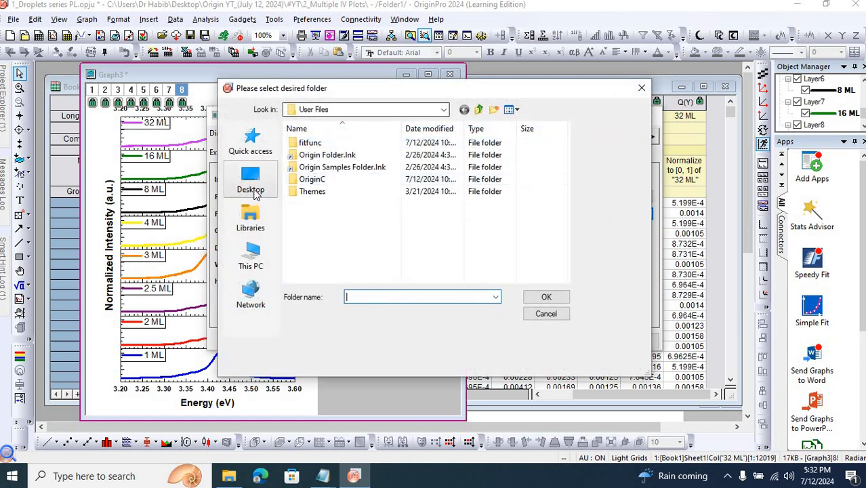
pyautogui.click(254, 177)
pyautogui.doubleClick(377, 169)
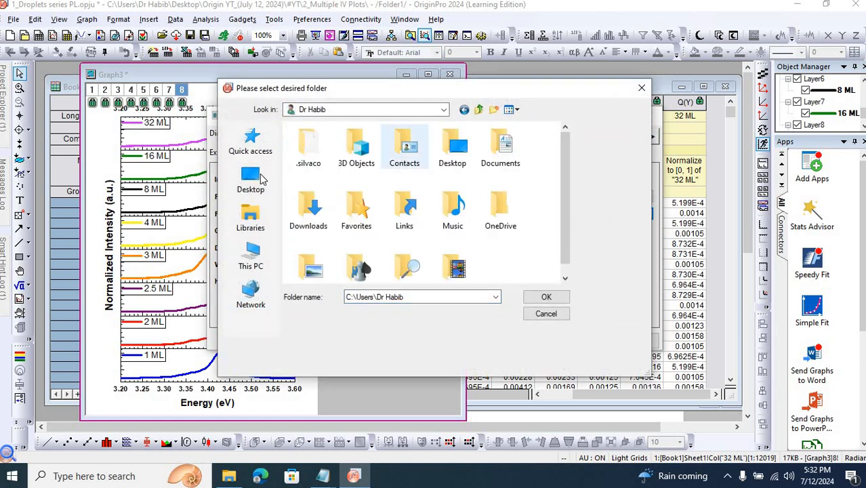
pyautogui.click(250, 181)
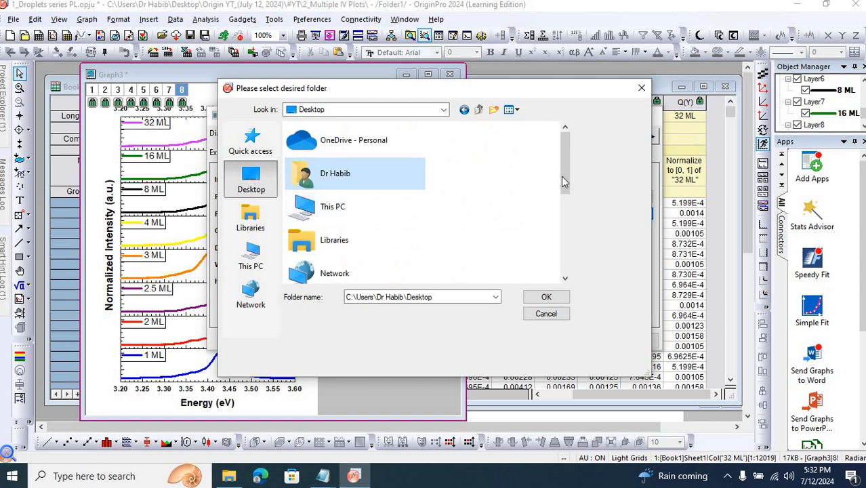
pyautogui.moveTo(561, 177); pyautogui.dragTo(572, 278)
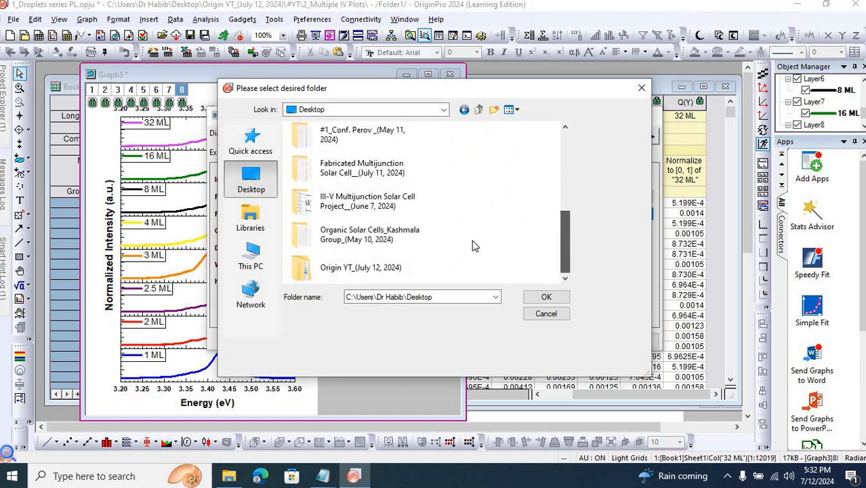
pyautogui.doubleClick(356, 267)
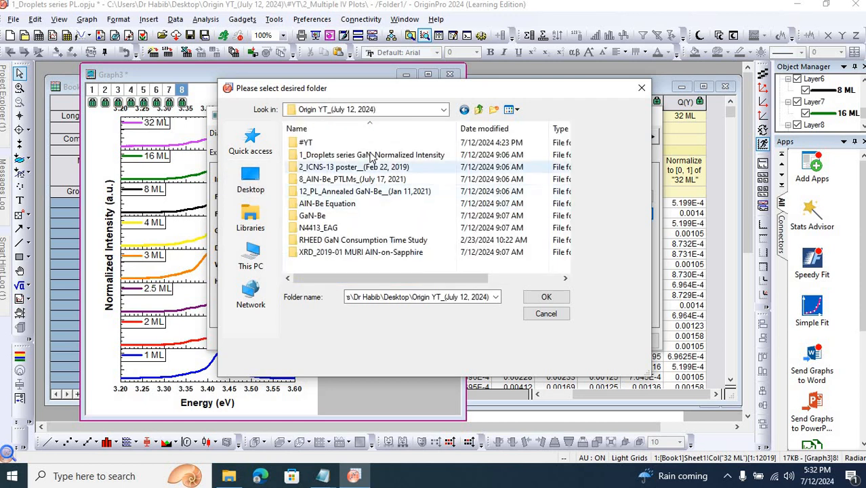
pyautogui.doubleClick(368, 145)
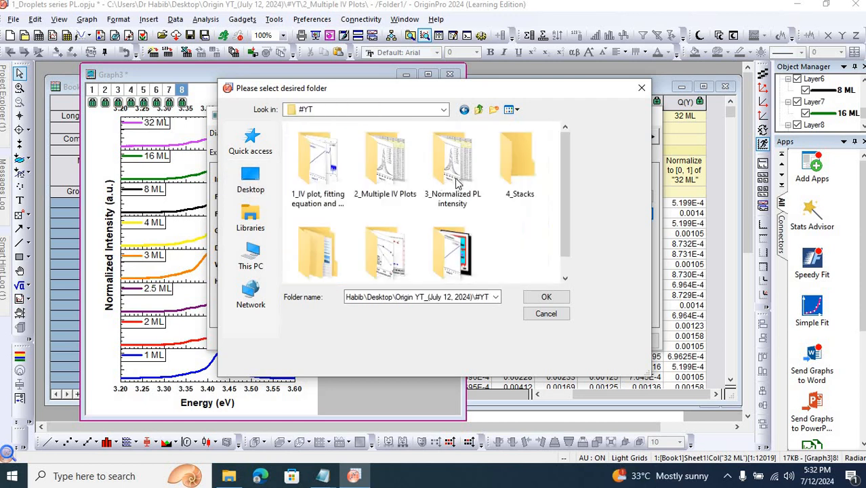
pyautogui.scroll(-1, 568, 207)
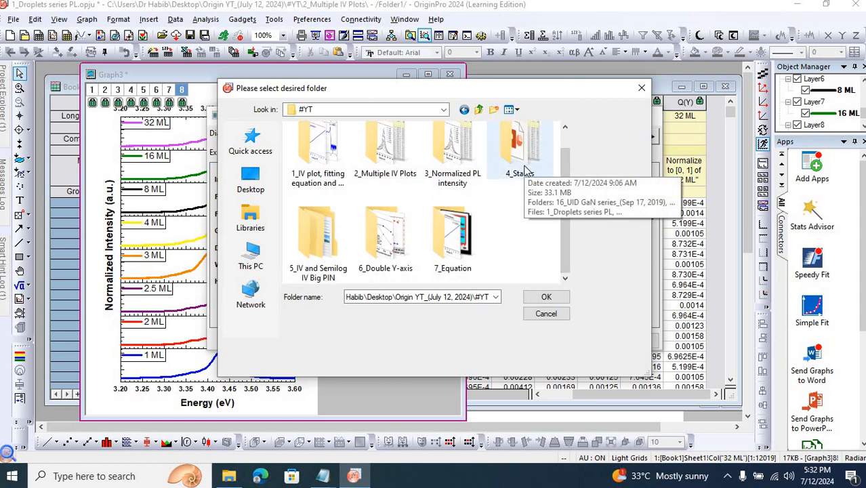
pyautogui.doubleClick(526, 166)
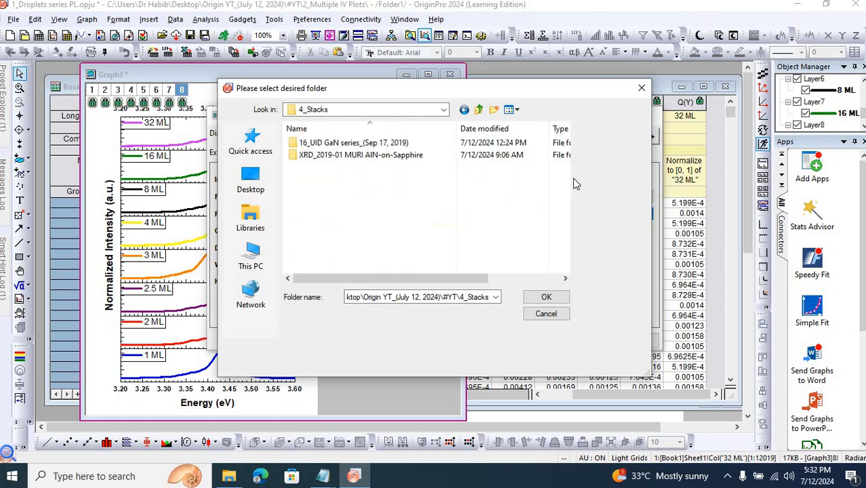
pyautogui.click(537, 297)
pyautogui.click(585, 341)
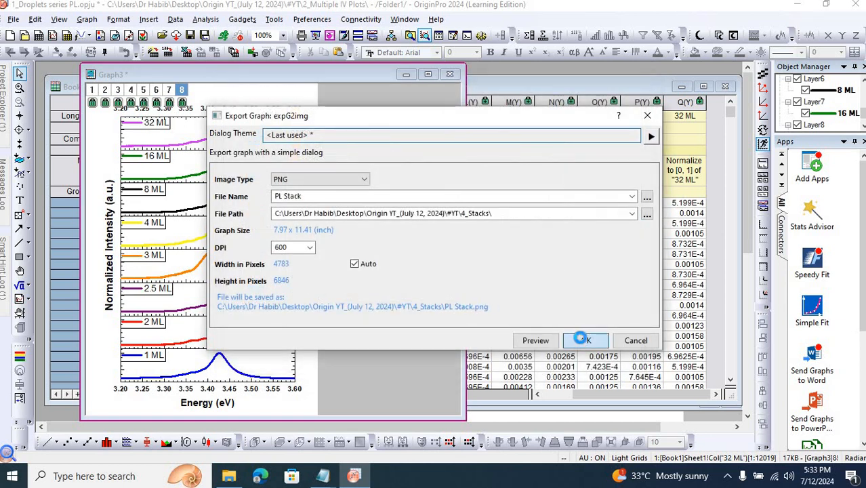
# Step: Switch to File Explorer and view the exported PL Stack image in the 4_Stacks folder
pyautogui.click(242, 477)
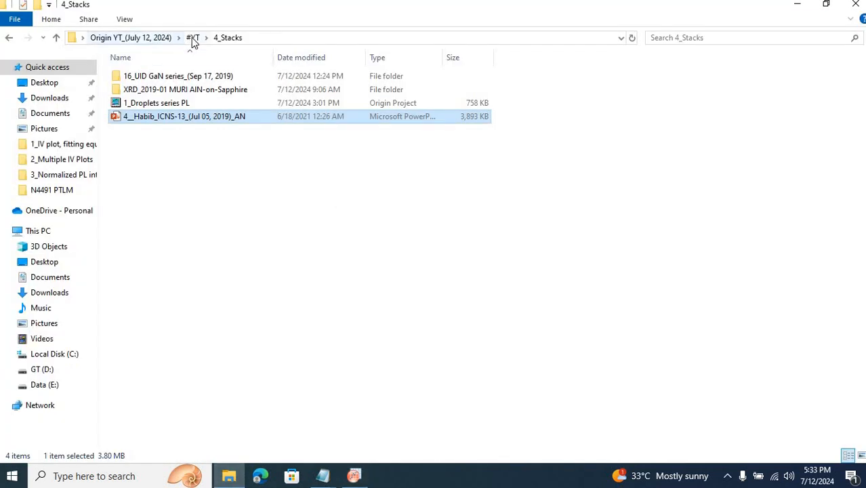
pyautogui.click(192, 37)
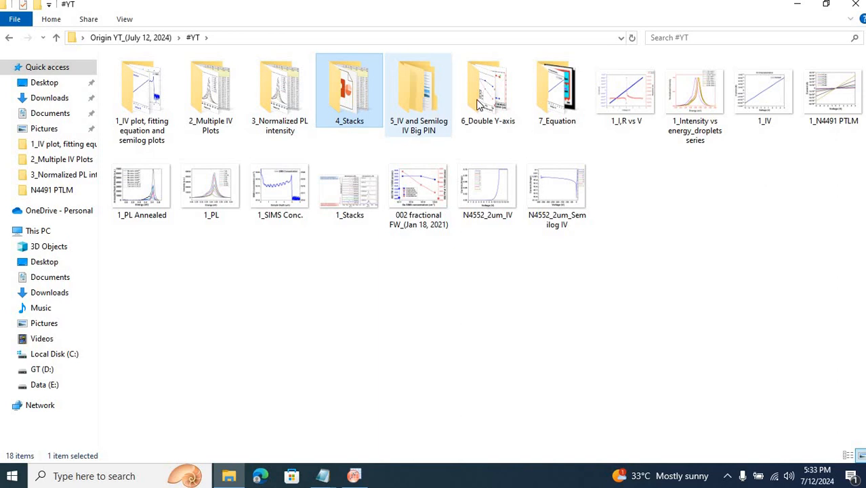
pyautogui.doubleClick(342, 107)
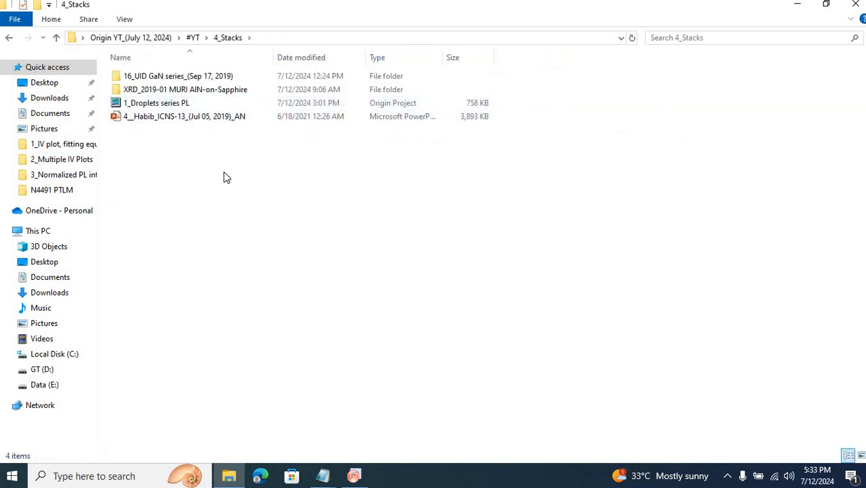
pyautogui.click(149, 133)
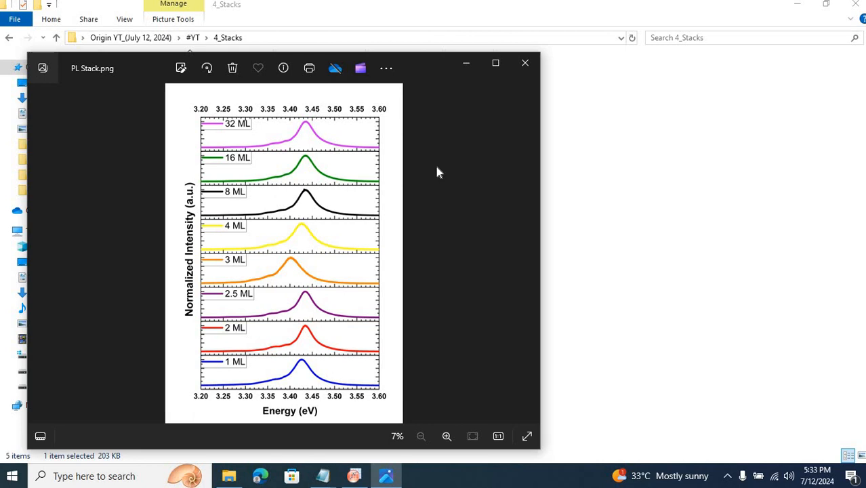
pyautogui.click(525, 63)
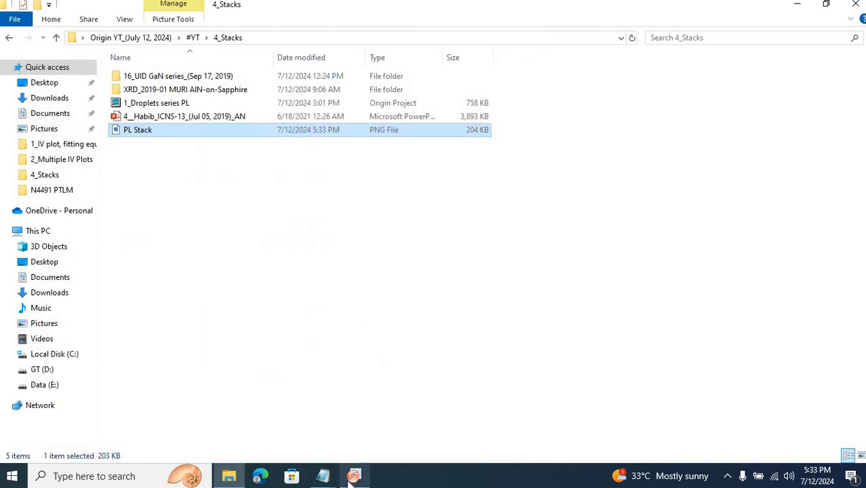
# Step: Switch back to OriginPro and close it, saving the changes to the 1_Droplets series PL project
pyautogui.click(353, 476)
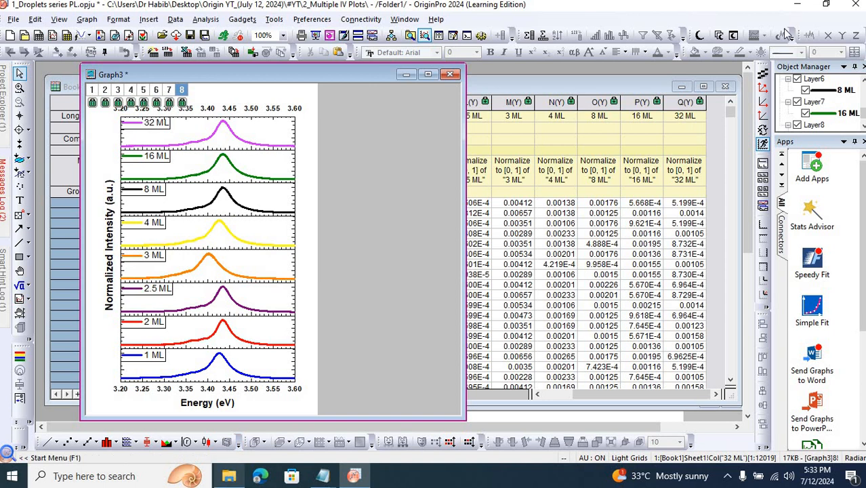
pyautogui.click(859, 6)
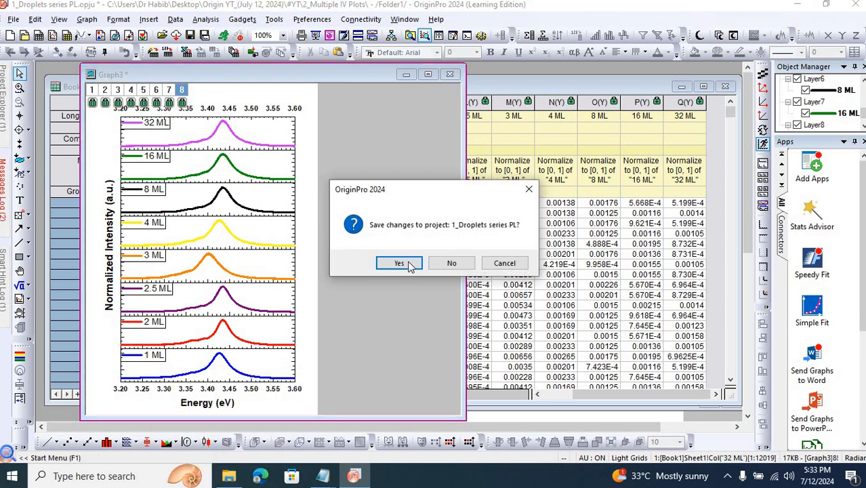
pyautogui.click(399, 263)
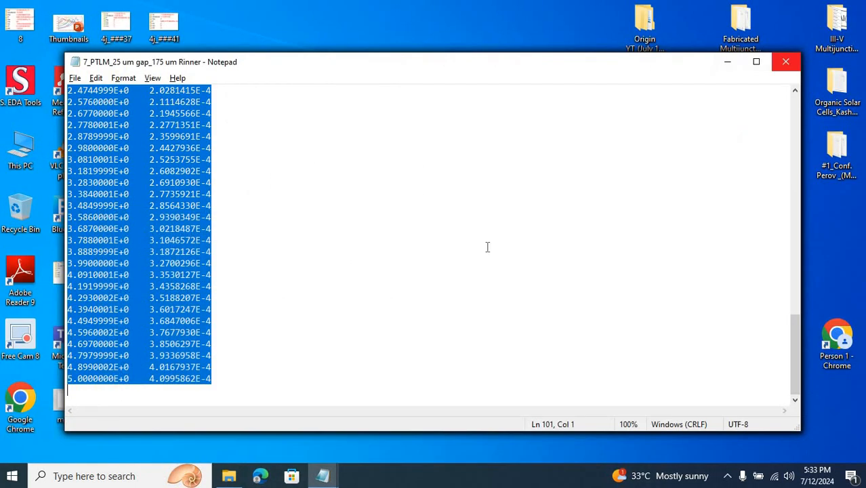
# Step: Close all the open Notepad windows with PTLM measurement data
pyautogui.click(783, 66)
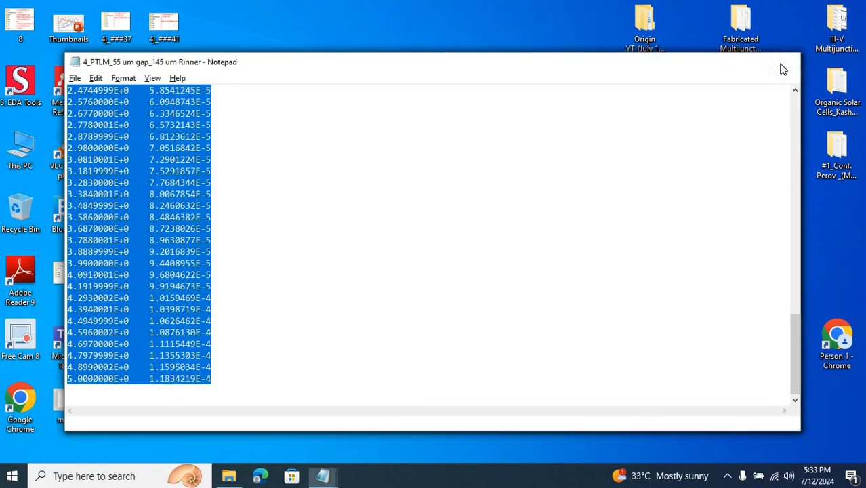
pyautogui.click(783, 66)
pyautogui.click(783, 66)
pyautogui.click(783, 67)
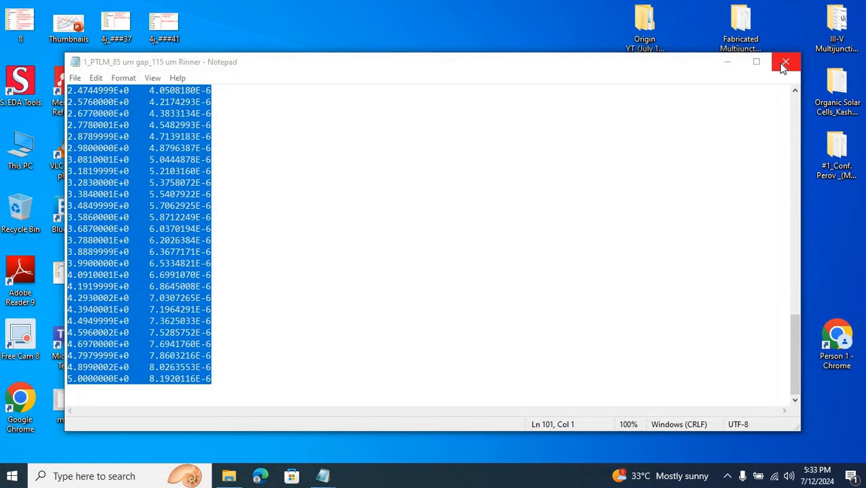
pyautogui.click(784, 66)
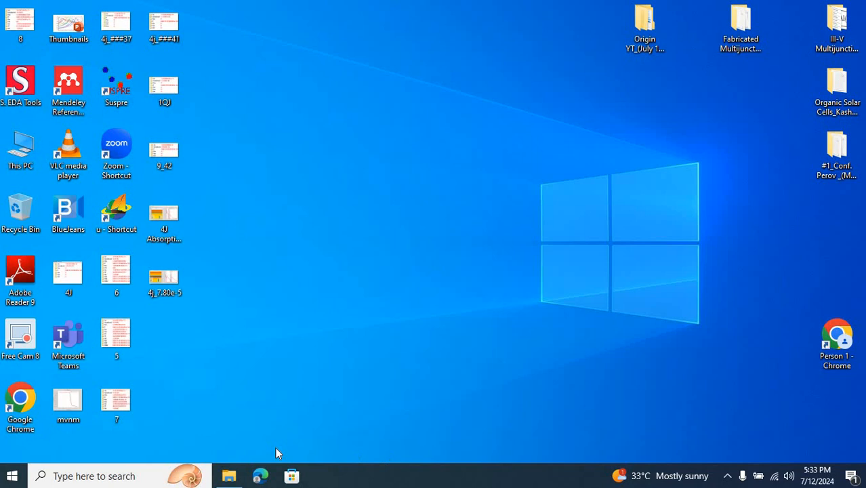
# Step: In File Explorer, open the 1_N4491 PTLM_Eqn project from the 7_Equation folder inside #YT
pyautogui.click(229, 475)
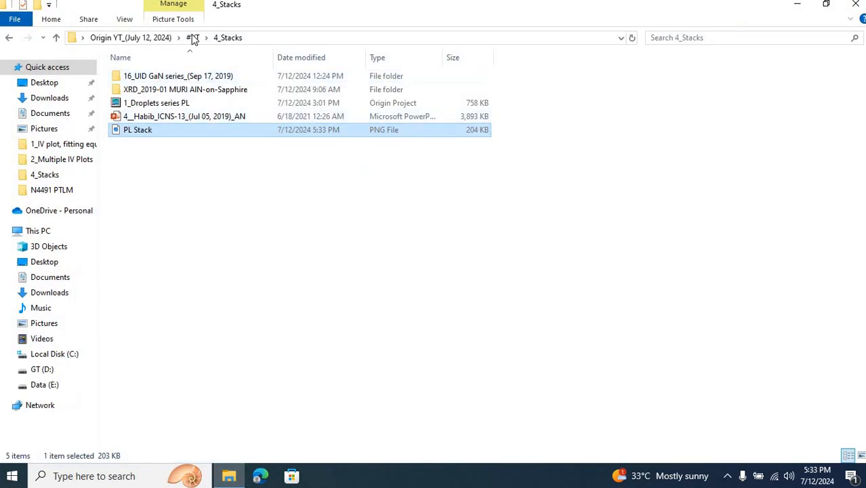
pyautogui.click(193, 38)
pyautogui.click(371, 339)
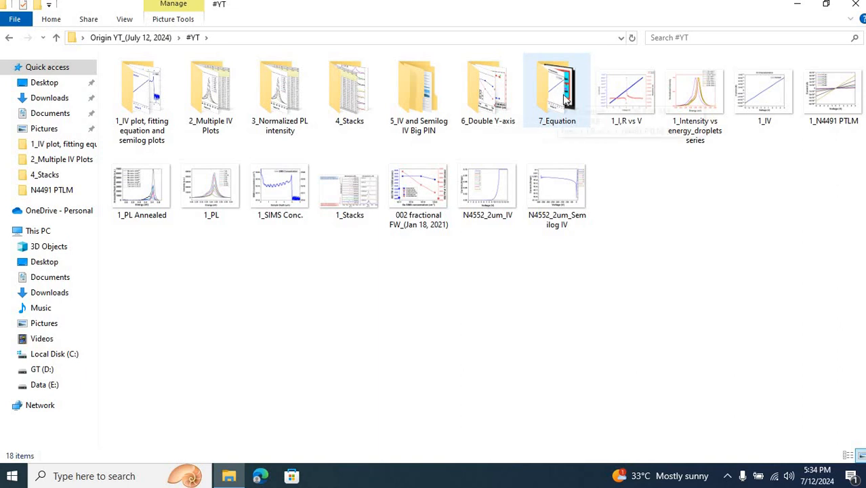
pyautogui.doubleClick(560, 96)
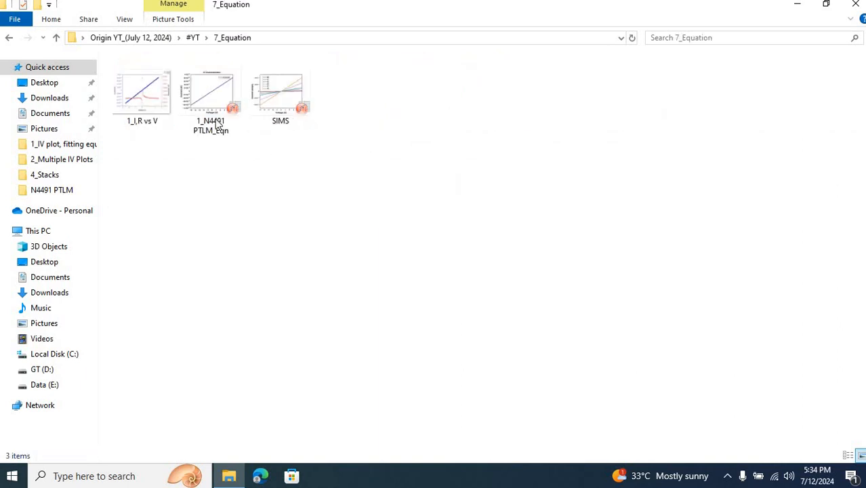
pyautogui.doubleClick(217, 85)
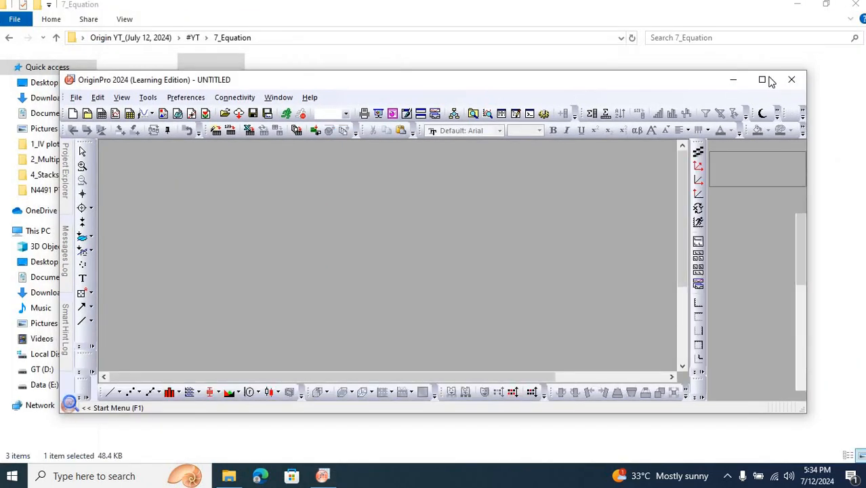
# Step: Maximize the project window and move the IV Characteristics graph clear of the Book1 worksheet
pyautogui.click(762, 80)
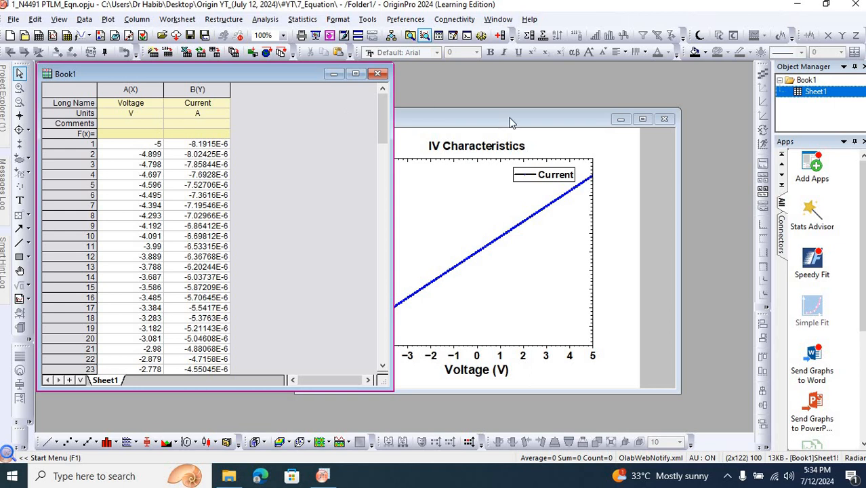
pyautogui.click(570, 120)
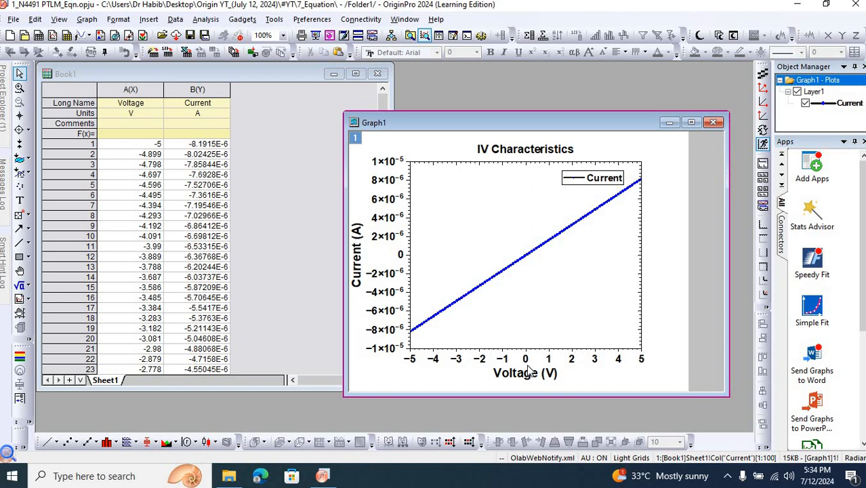
pyautogui.click(204, 91)
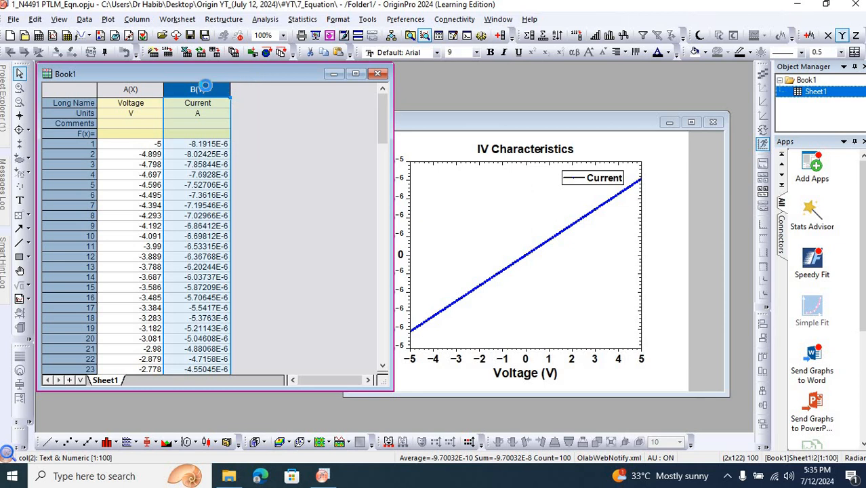
pyautogui.doubleClick(204, 87)
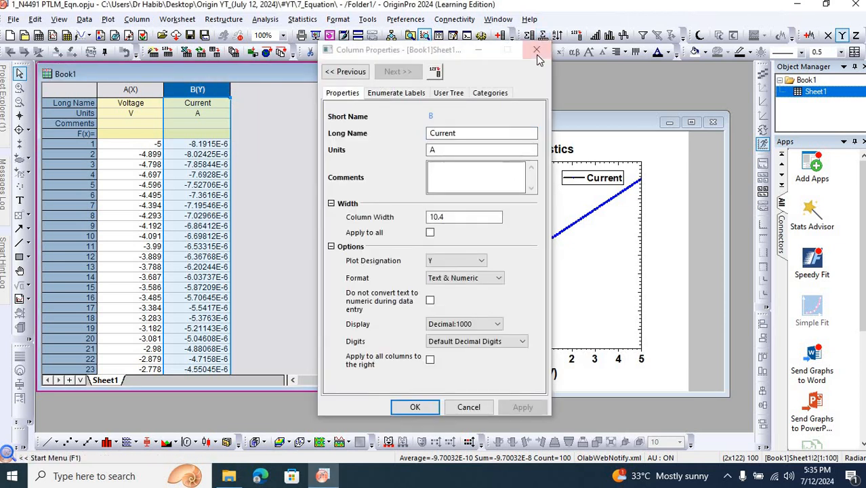
pyautogui.click(536, 52)
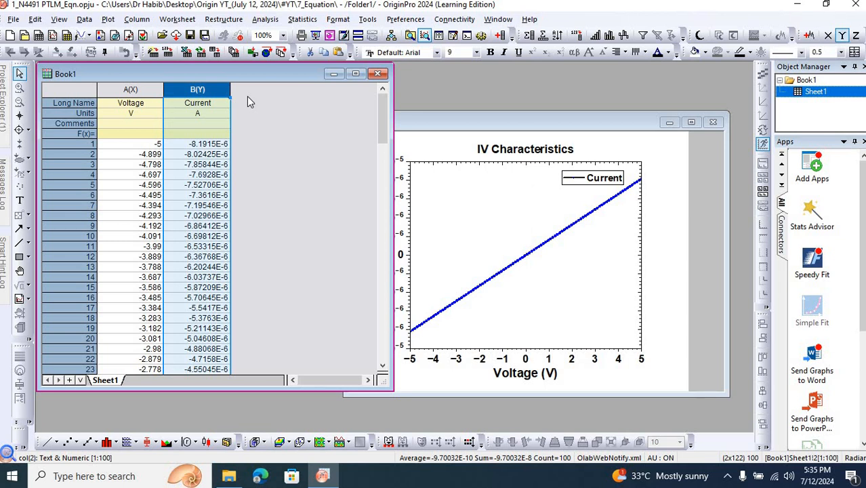
# Step: Add one new column to the end of the Book1 worksheet
pyautogui.hotkey('ctrl', 'd')
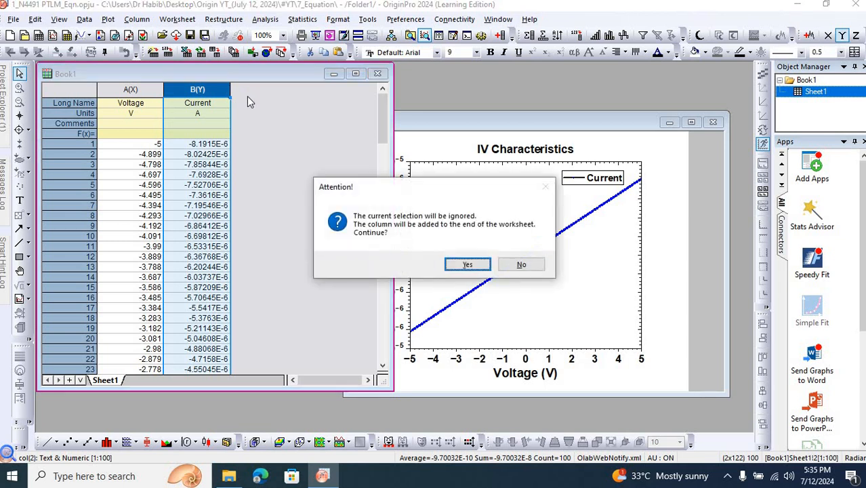
pyautogui.click(466, 265)
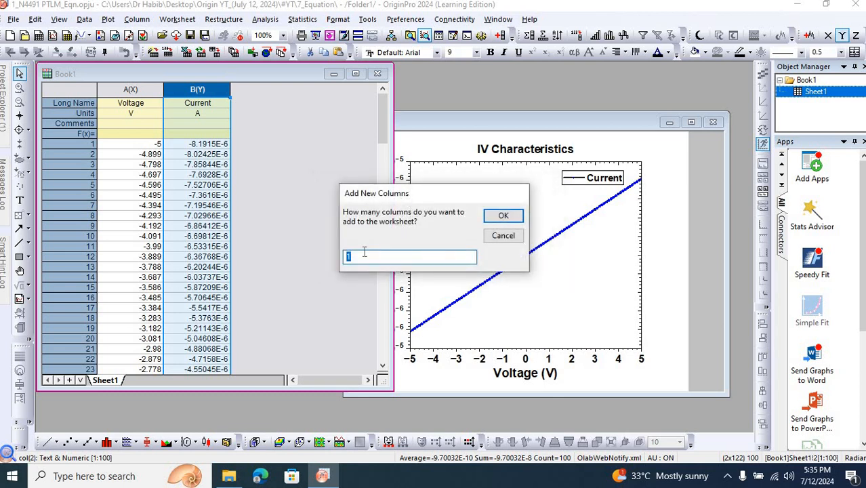
pyautogui.click(505, 215)
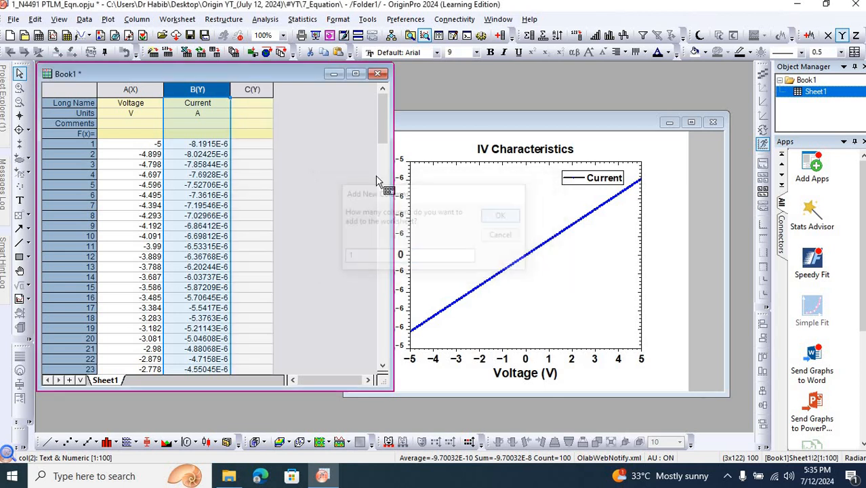
# Step: Set the F(x)= formula of column C to A/B so it calculates voltage divided by current
pyautogui.click(77, 133)
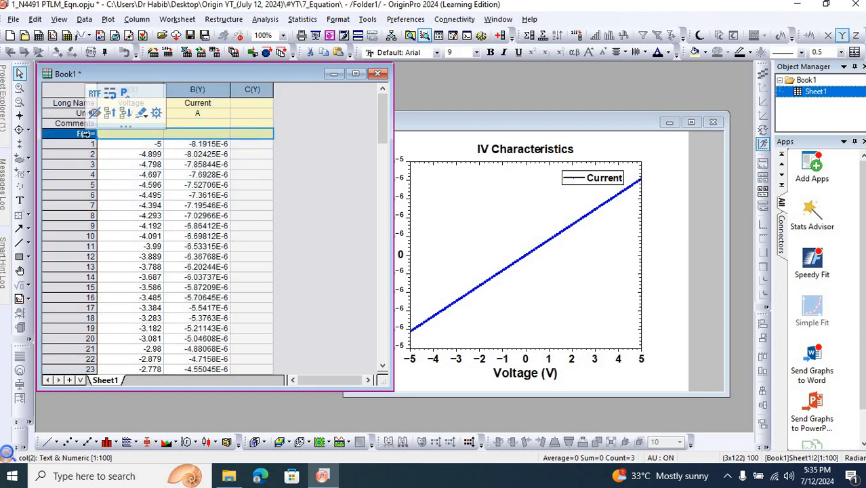
pyautogui.click(248, 135)
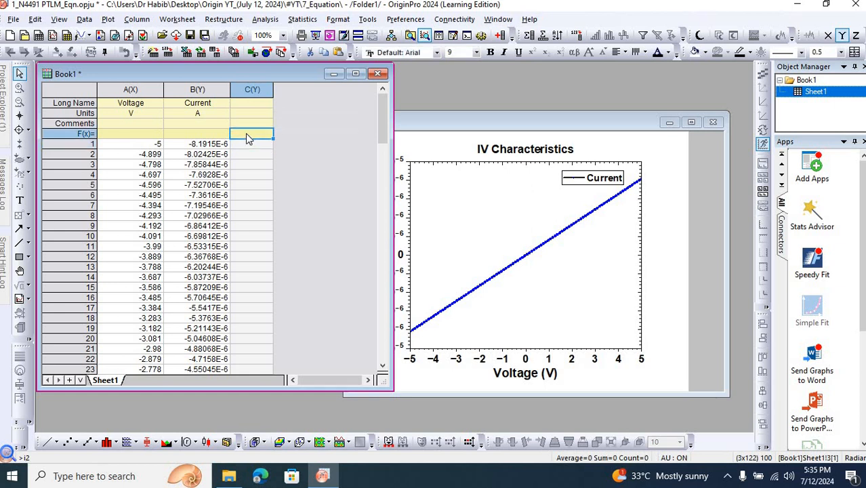
pyautogui.doubleClick(248, 135)
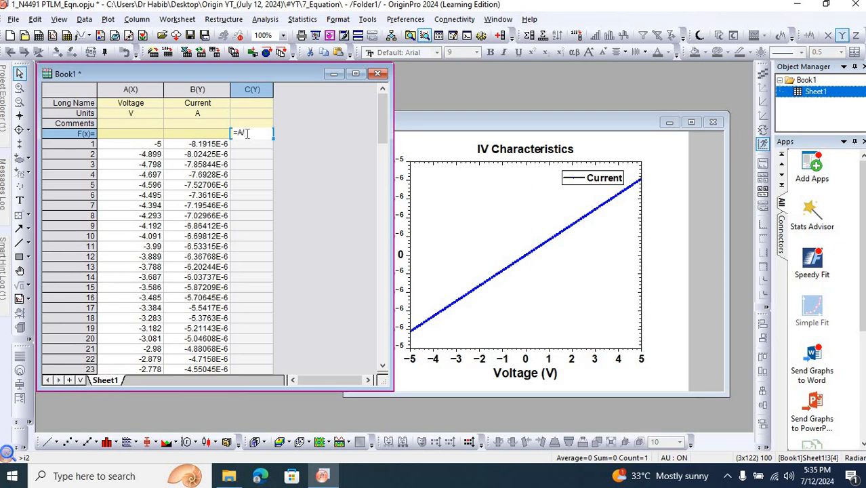
pyautogui.write('B')
pyautogui.press('Return')
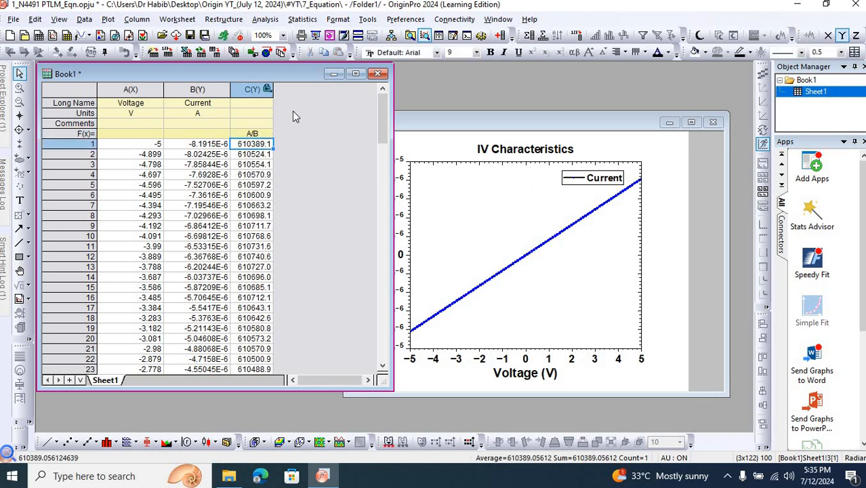
# Step: Add column C(Y) to the plots in Layer 1 of the IV Characteristics graph and apply the change
pyautogui.click(445, 125)
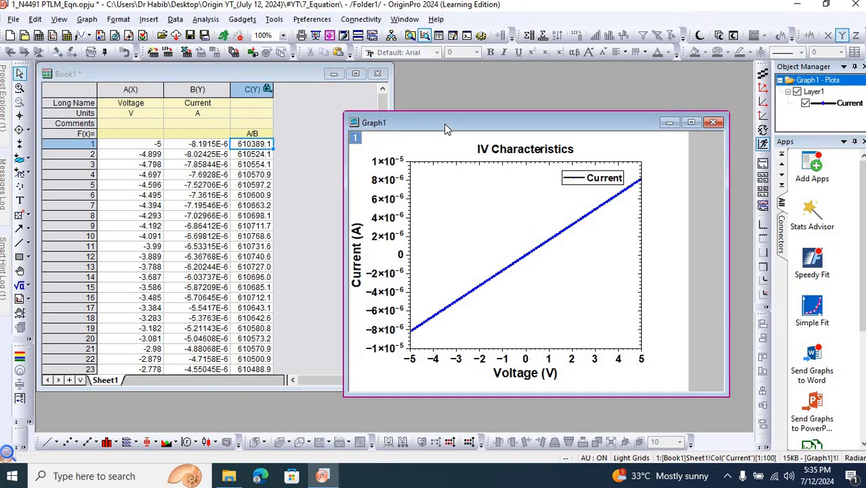
pyautogui.doubleClick(354, 138)
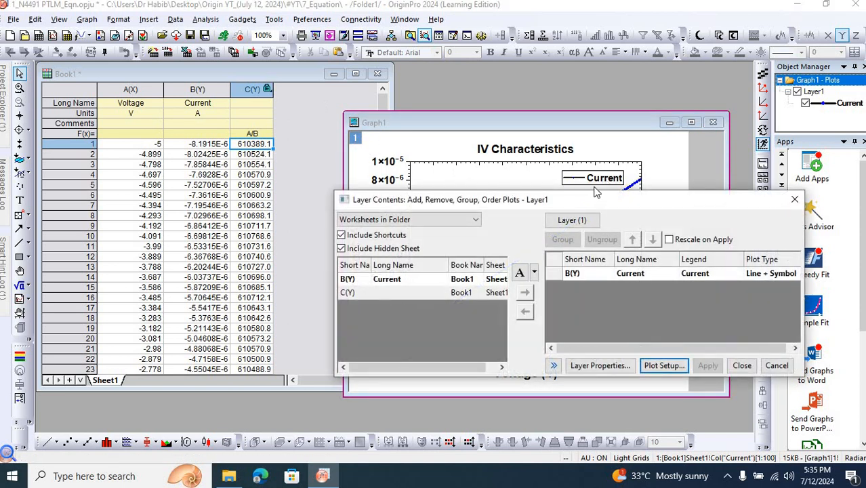
pyautogui.click(458, 296)
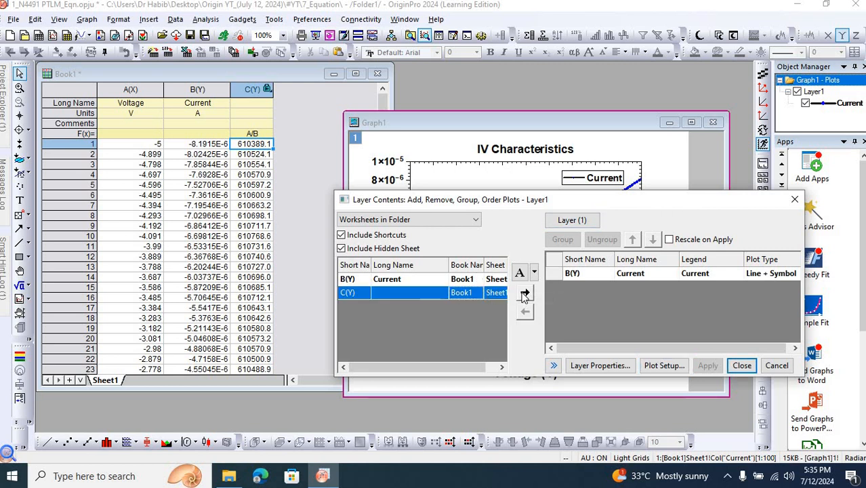
pyautogui.click(525, 292)
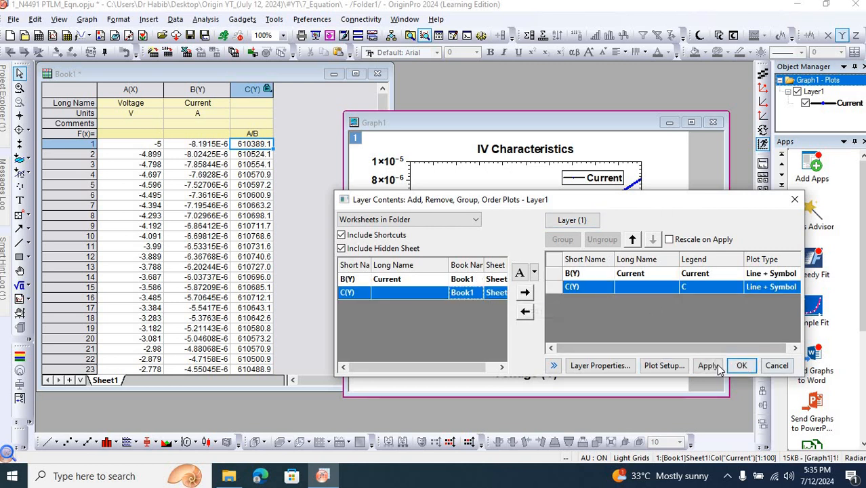
pyautogui.click(708, 365)
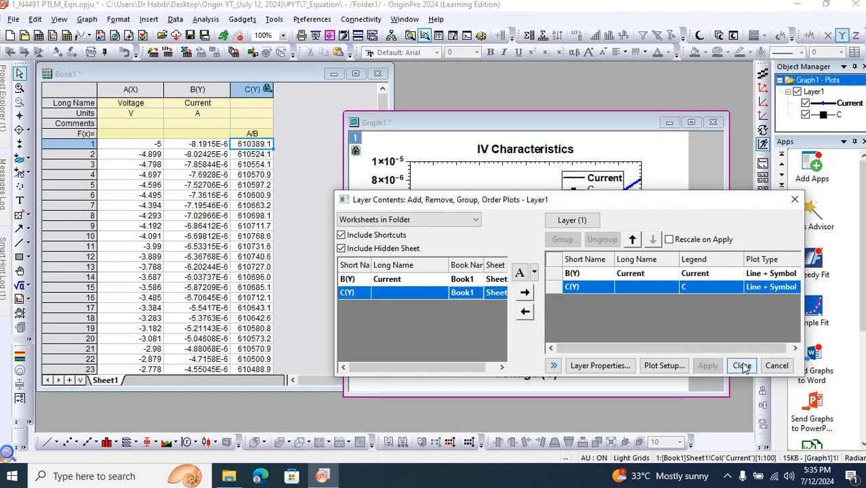
pyautogui.click(742, 365)
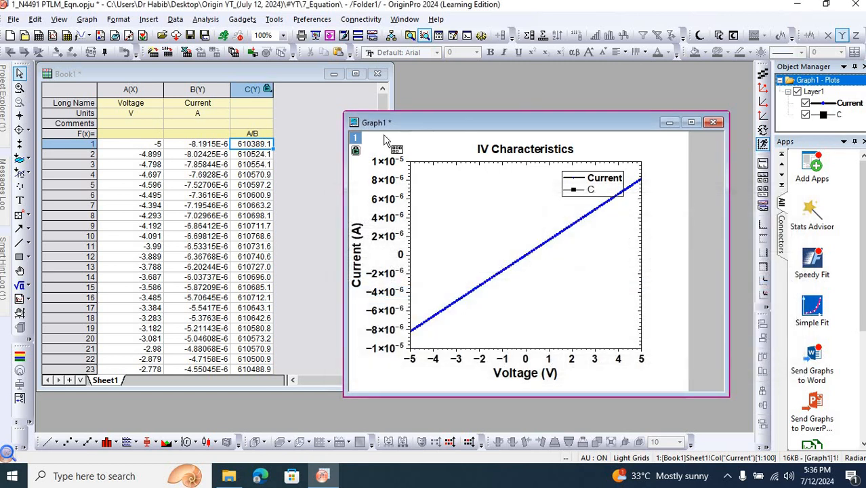
# Step: Check which plots Layer 1 of the IV Characteristics graph contains, and shift the graph window over the worksheet
pyautogui.doubleClick(357, 137)
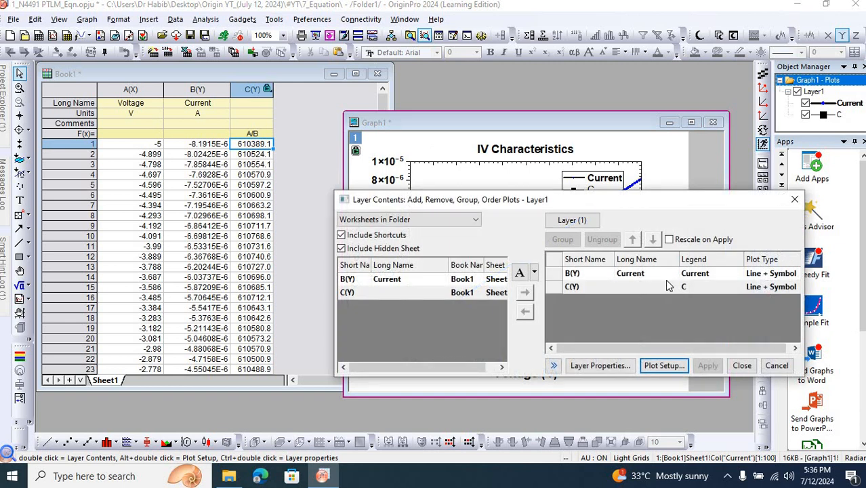
pyautogui.click(742, 366)
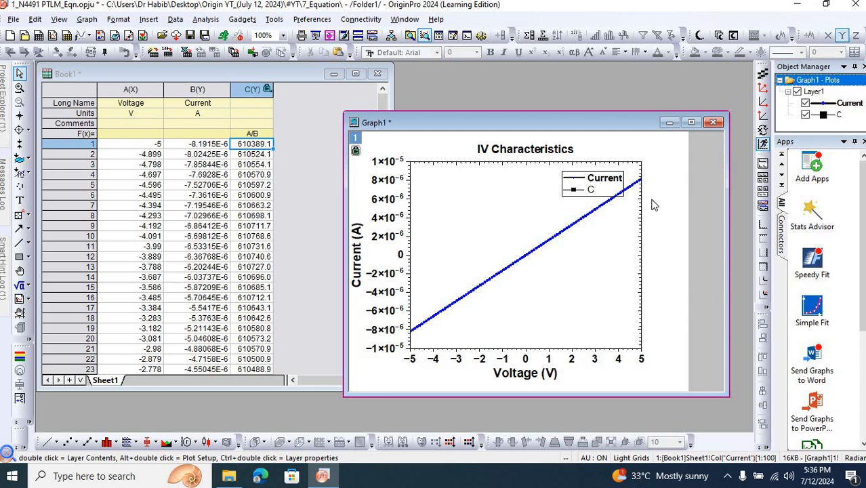
pyautogui.moveTo(609, 119); pyautogui.dragTo(519, 98)
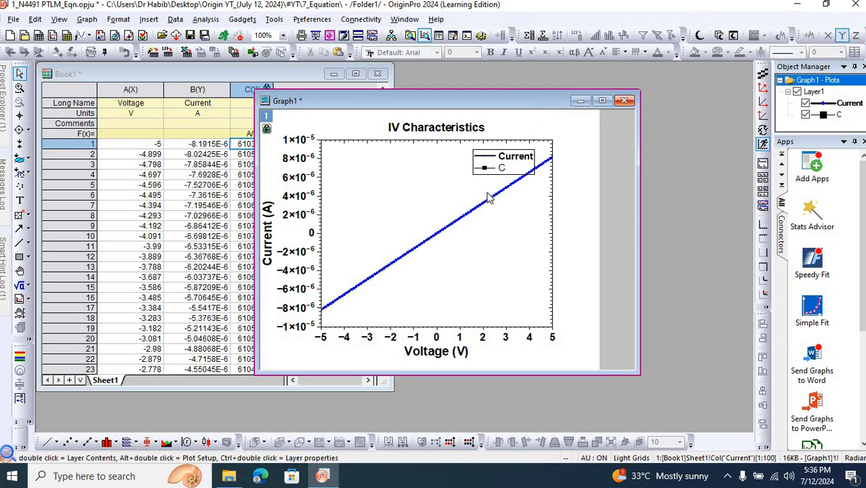
# Step: Switch to File Explorer, view the 1_I,R vs V reference image in the 7_Equation folder, and return to OriginPro
pyautogui.click(228, 476)
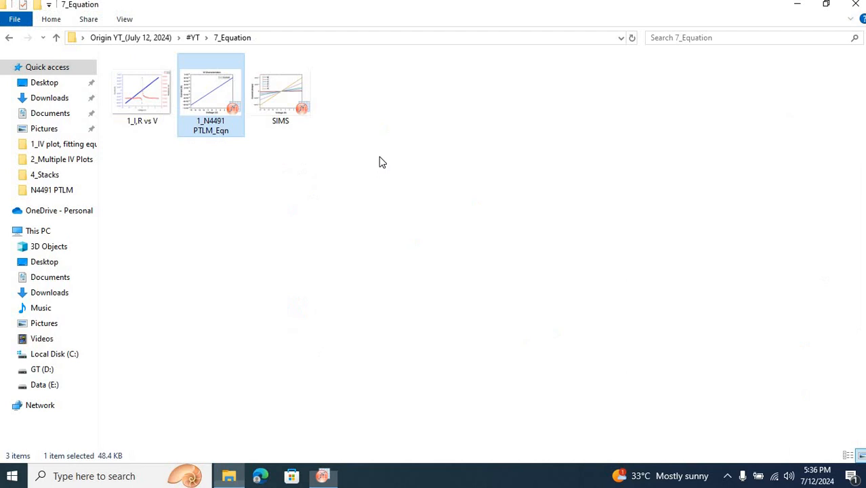
pyautogui.doubleClick(160, 98)
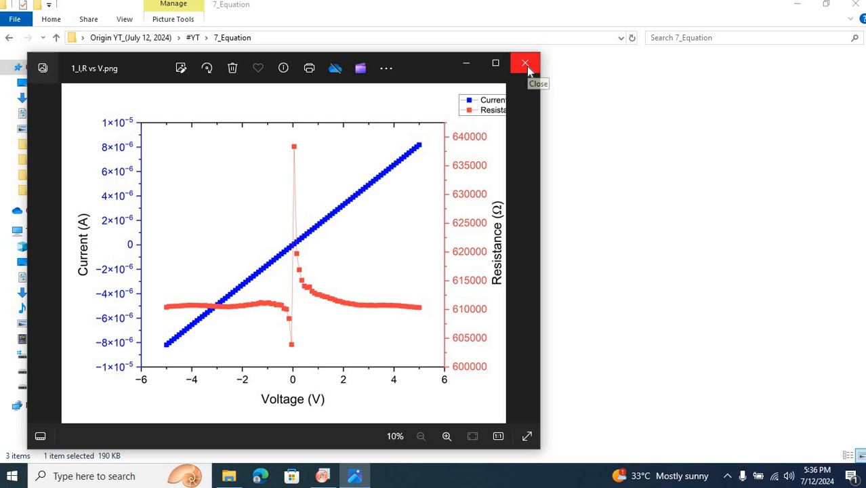
pyautogui.click(525, 63)
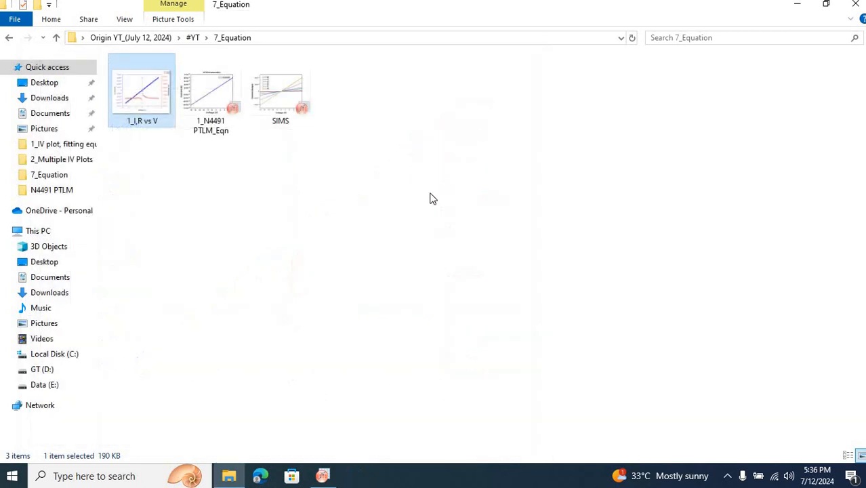
pyautogui.click(323, 476)
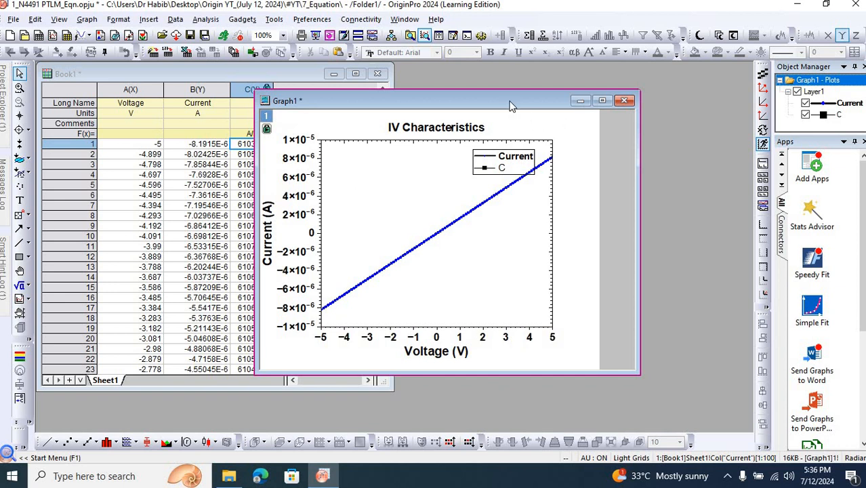
# Step: Move the IV Characteristics graph off the worksheet and delete the graph from the project
pyautogui.moveTo(587, 101); pyautogui.dragTo(666, 115)
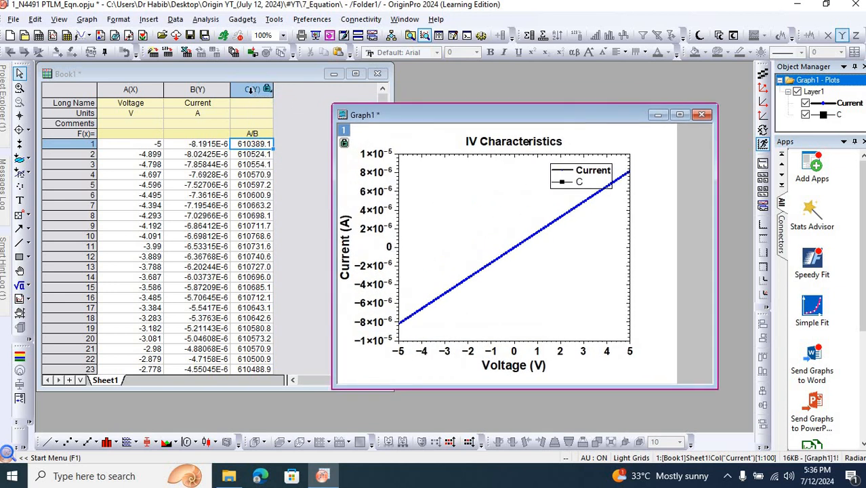
pyautogui.click(251, 90)
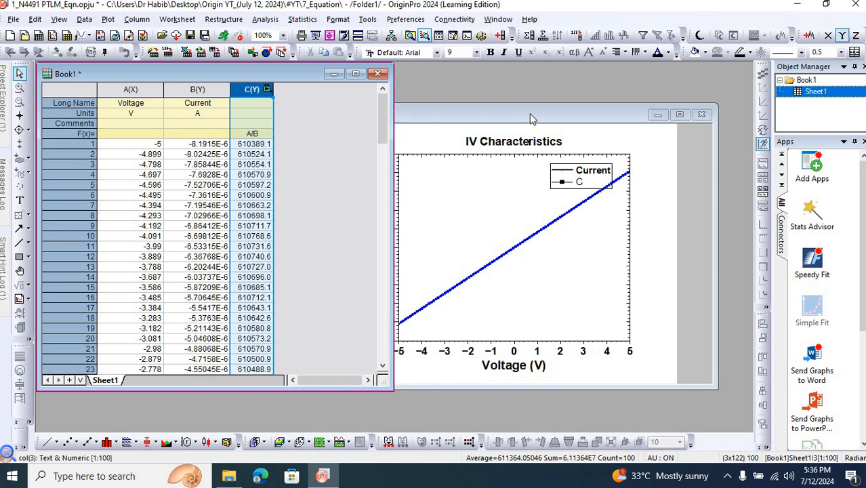
pyautogui.click(702, 115)
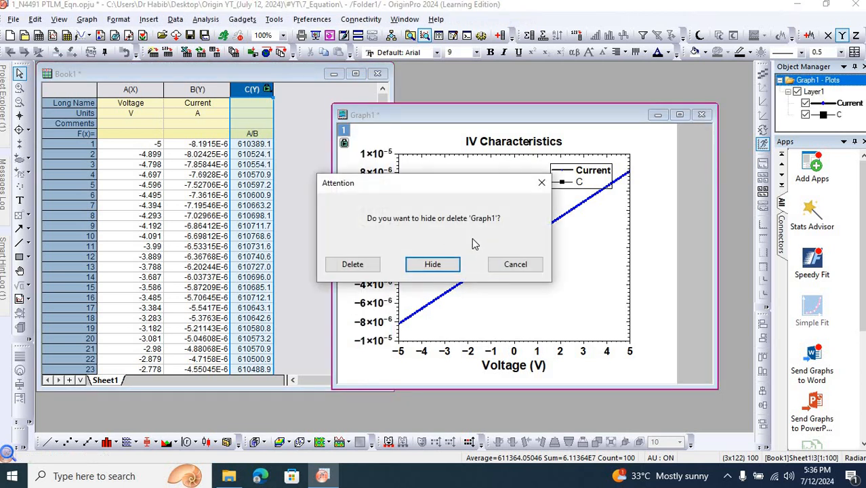
pyautogui.click(360, 269)
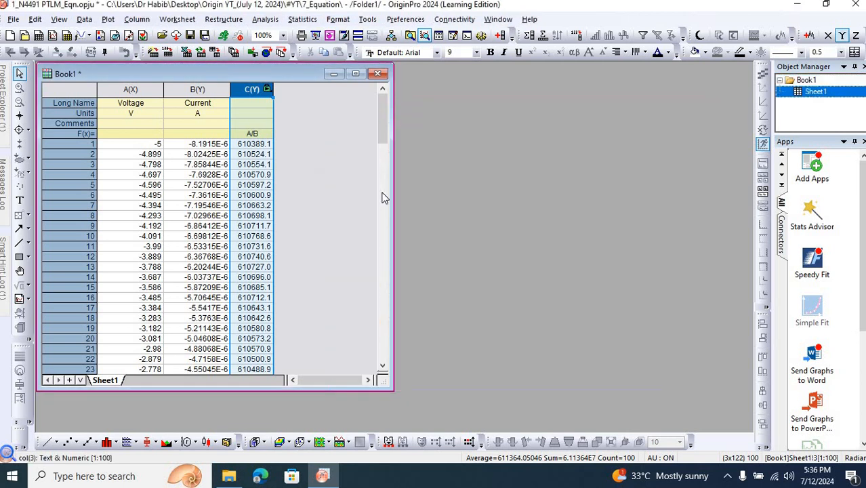
# Step: Plot columns A to C of Book1 as a 2Ys Y-Y graph and move its window away from the worksheet's first column
pyautogui.click(143, 91)
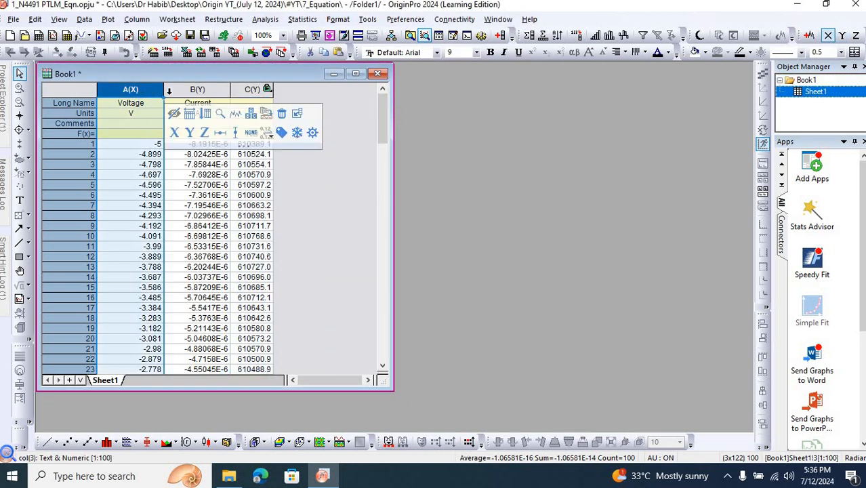
pyautogui.keyDown('shift'); pyautogui.click(252, 89); pyautogui.keyUp('shift')
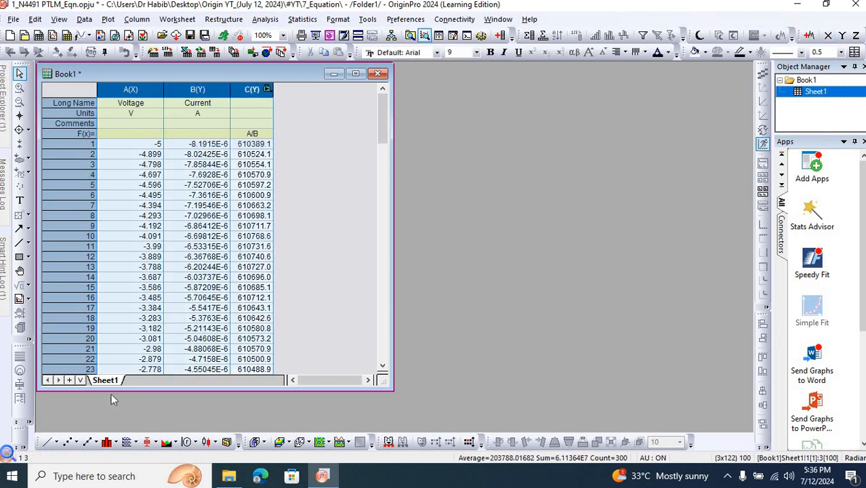
pyautogui.click(99, 442)
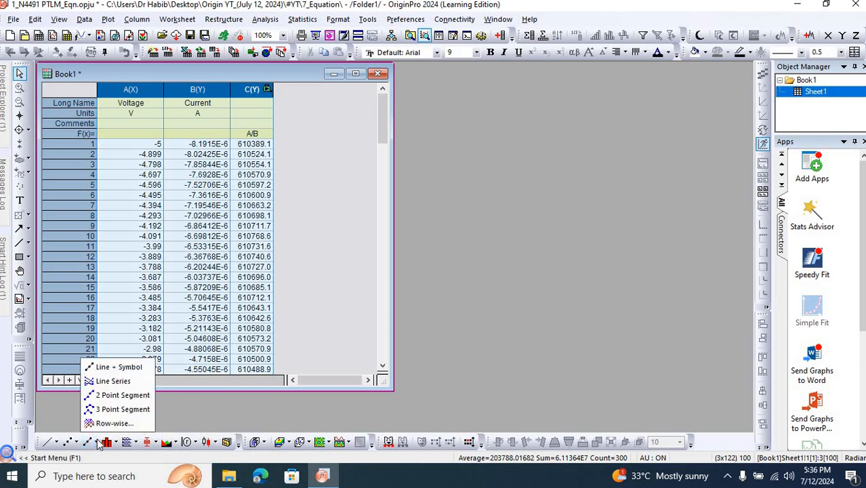
pyautogui.click(137, 443)
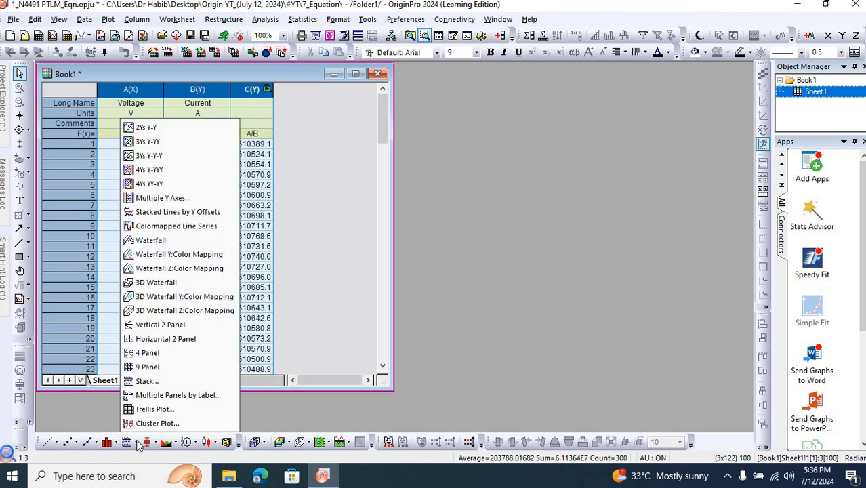
pyautogui.click(163, 127)
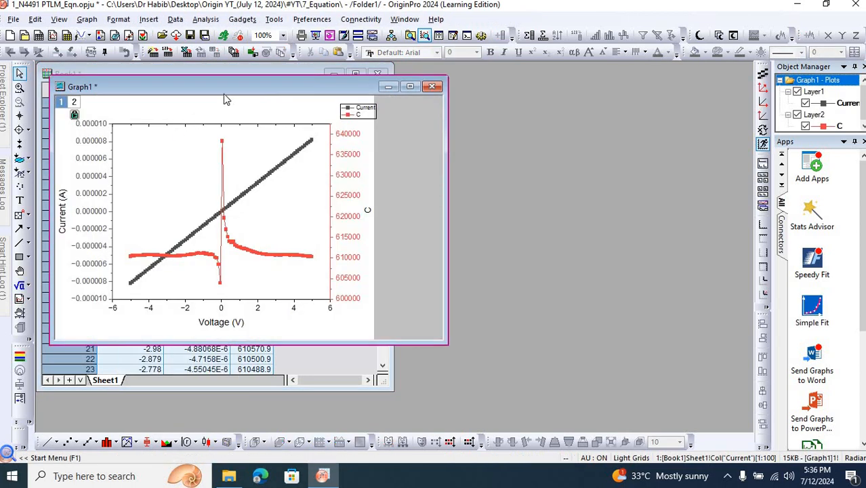
pyautogui.moveTo(234, 86); pyautogui.dragTo(354, 101)
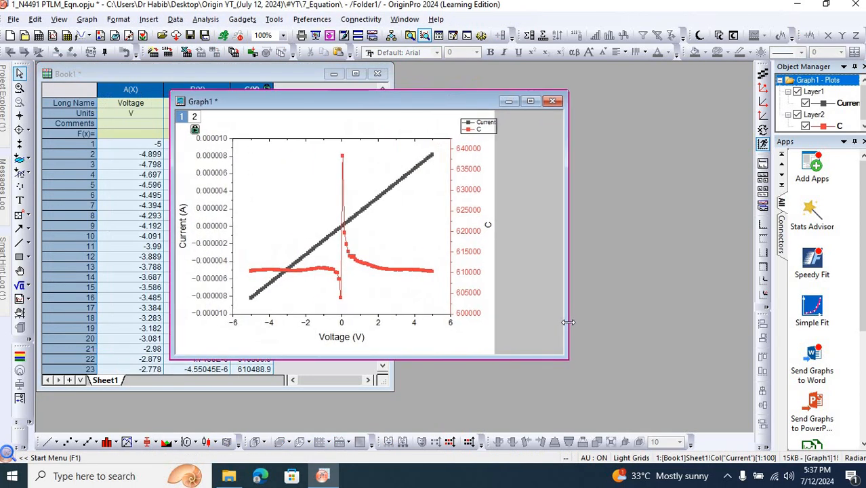
# Step: Enlarge the Graph1 window and replace the right Y axis title's text with "Resistance ("
pyautogui.moveTo(565, 357); pyautogui.dragTo(627, 431)
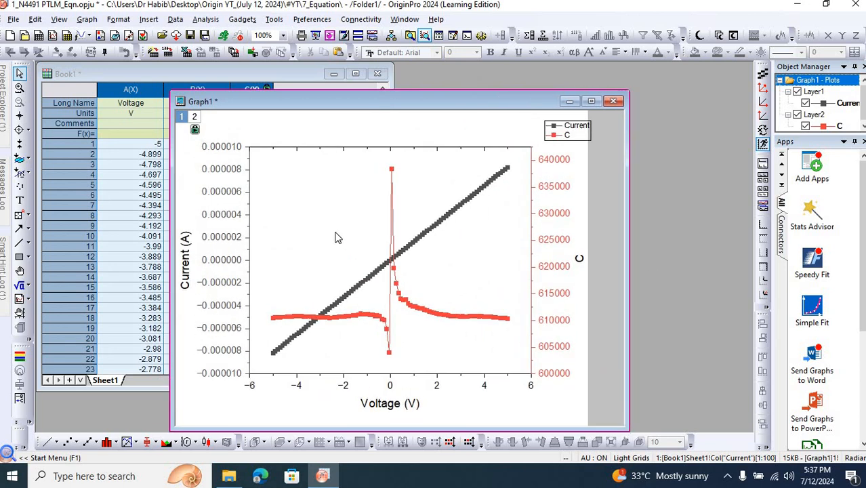
pyautogui.click(577, 258)
pyautogui.write('%(?Y)')
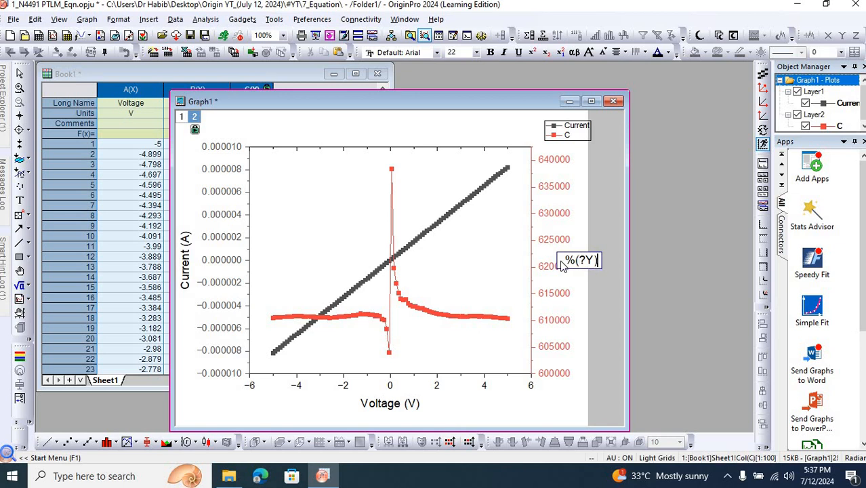
pyautogui.hotkey('shift', 'Left')
pyautogui.hotkey('shift', 'Left')
pyautogui.hotkey('shift', 'Left')
pyautogui.hotkey('shift', 'Left')
pyautogui.hotkey('shift', 'Left')
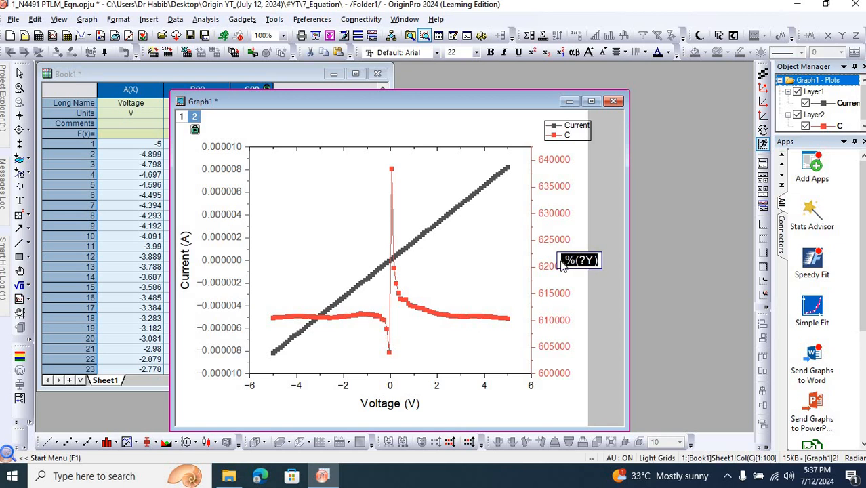
pyautogui.write('Resista')
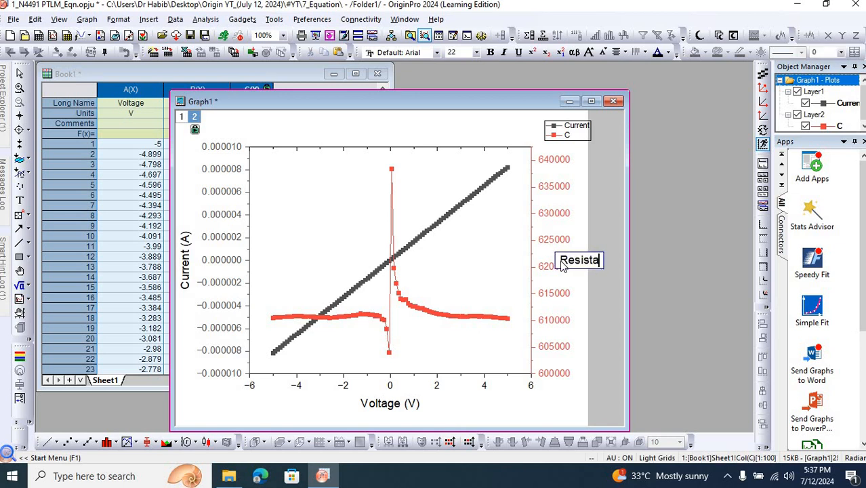
pyautogui.write('nce (')
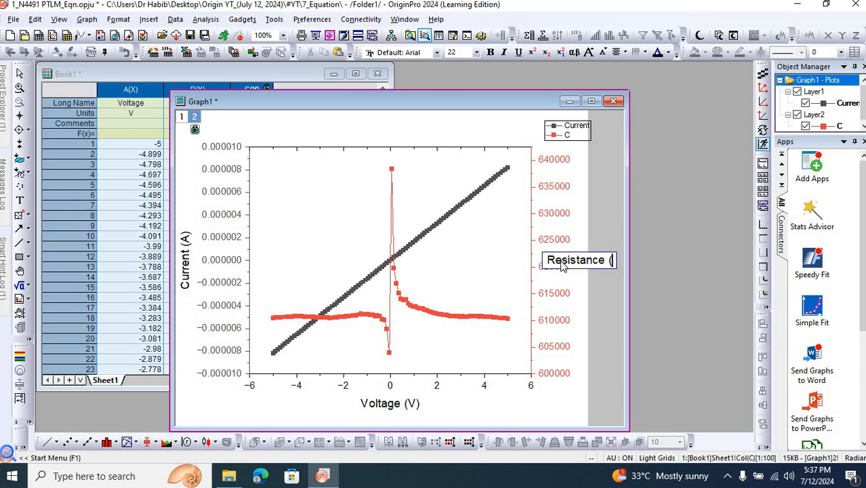
# Step: Insert the Greek Ω symbol from the Symbol Map to complete the right axis title as "Resistance (Ω)"
pyautogui.rightClick(561, 264)
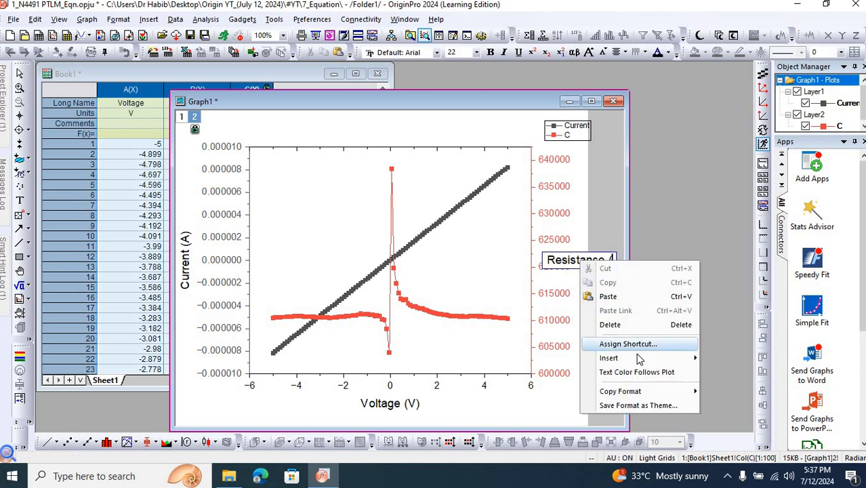
pyautogui.moveTo(637, 359)
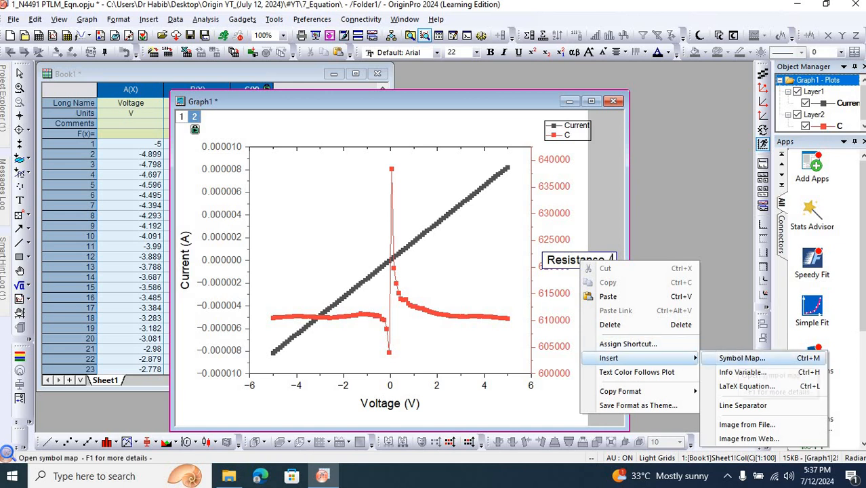
pyautogui.click(740, 359)
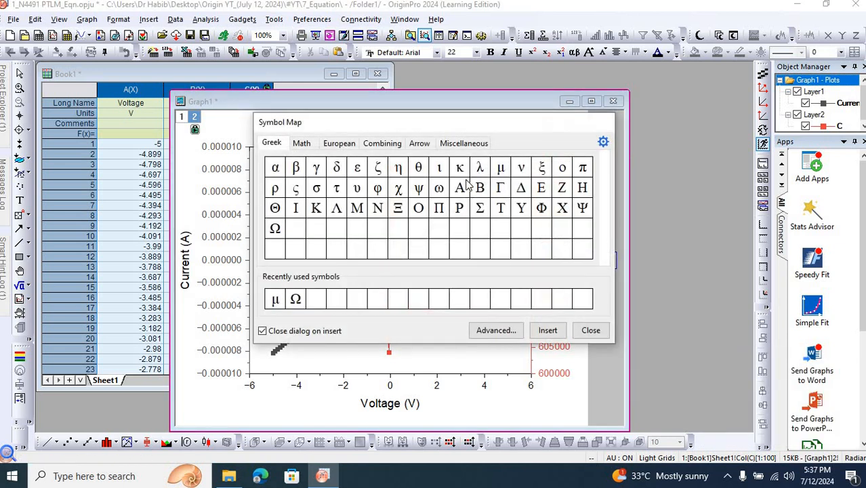
pyautogui.click(278, 232)
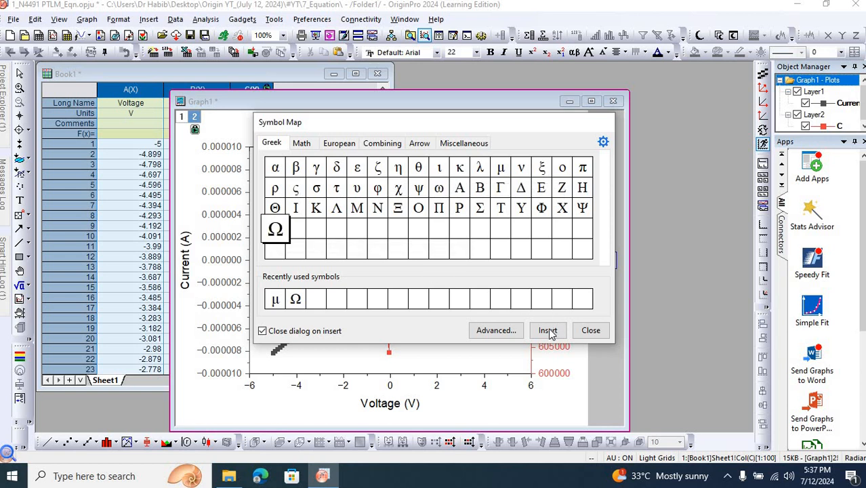
pyautogui.click(549, 330)
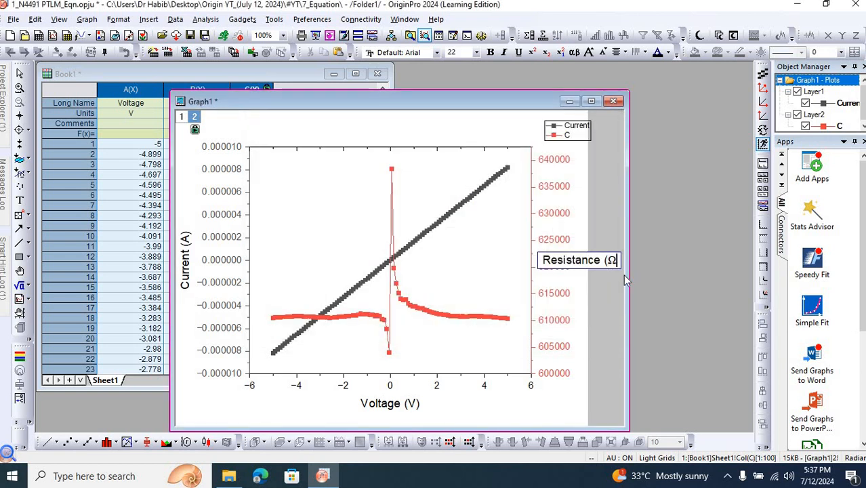
pyautogui.write(')')
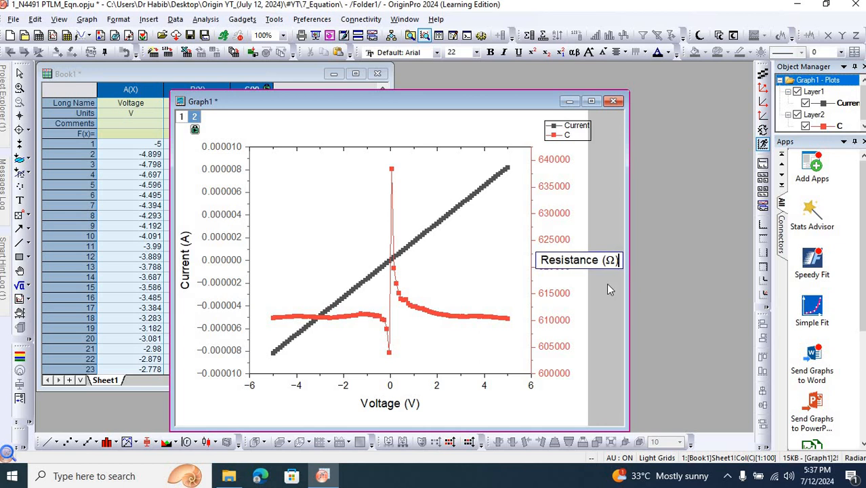
pyautogui.click(606, 321)
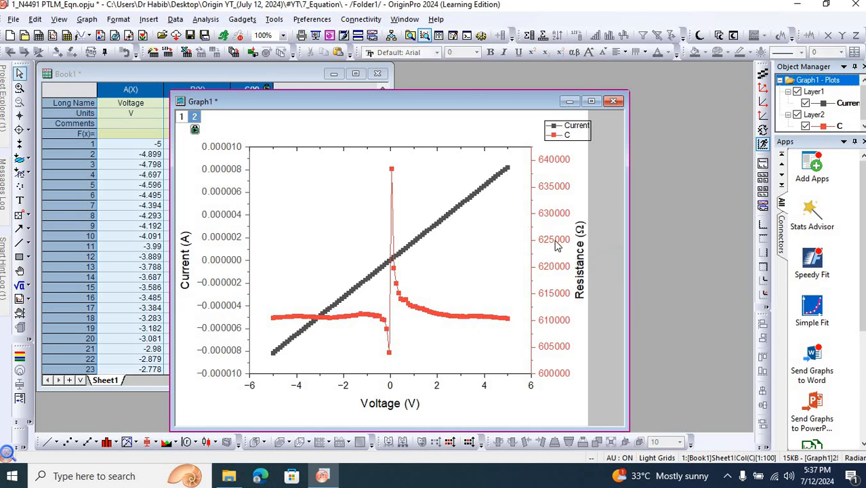
# Step: Make the tick labels of the right, left and bottom axes bold
pyautogui.click(554, 241)
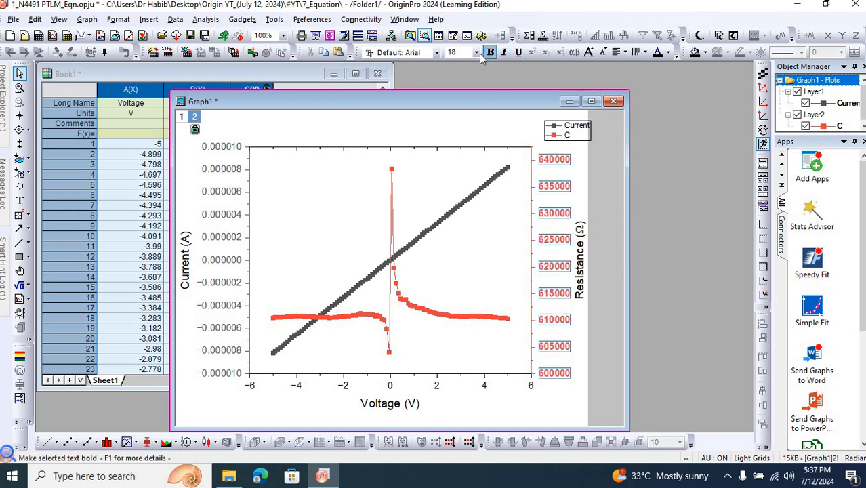
pyautogui.click(220, 170)
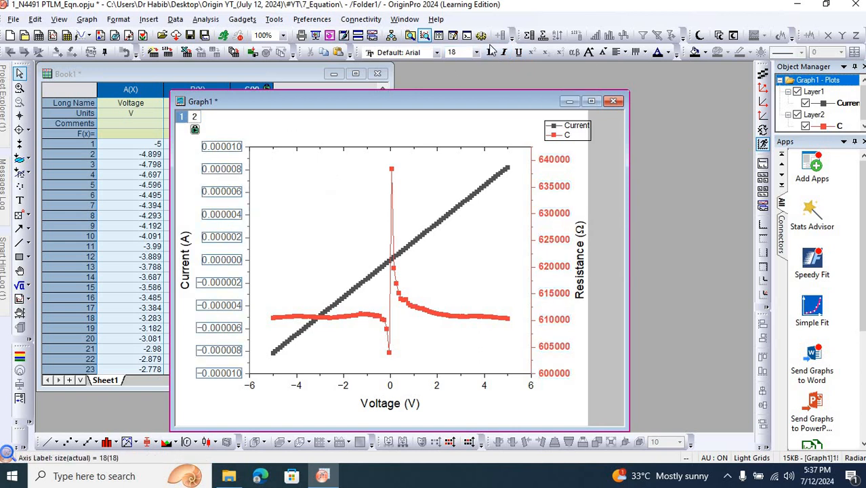
pyautogui.click(298, 385)
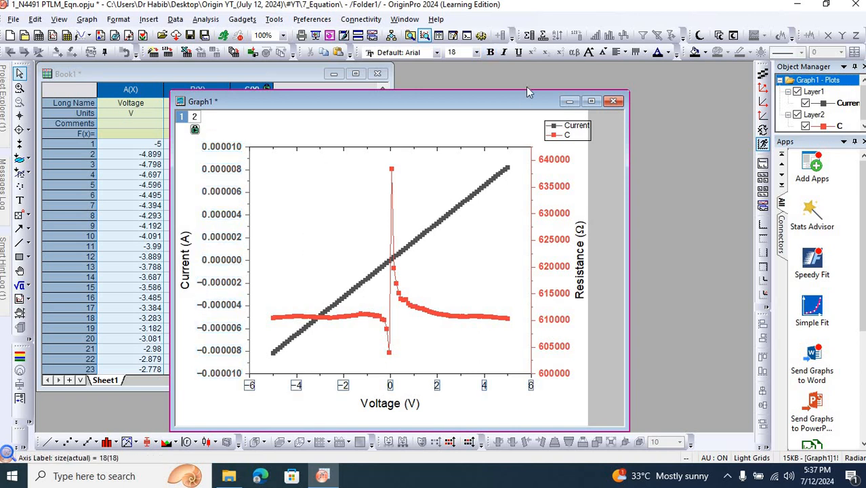
pyautogui.click(494, 53)
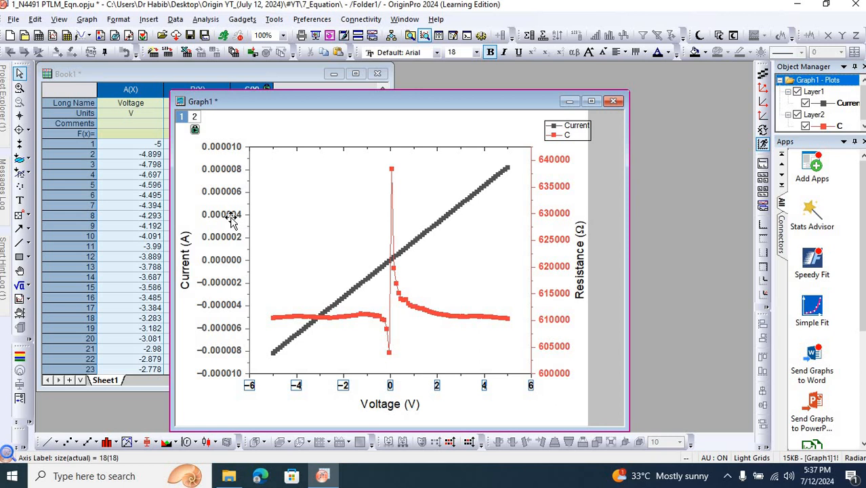
pyautogui.click(230, 216)
pyautogui.click(436, 161)
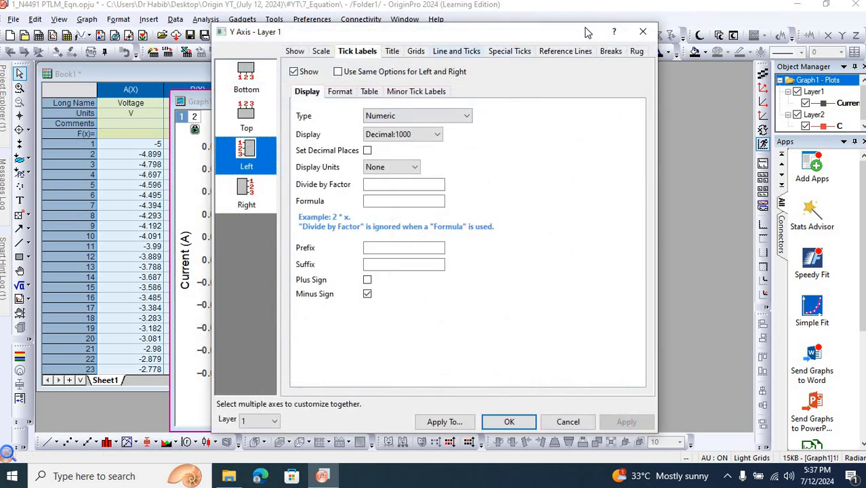
pyautogui.click(642, 33)
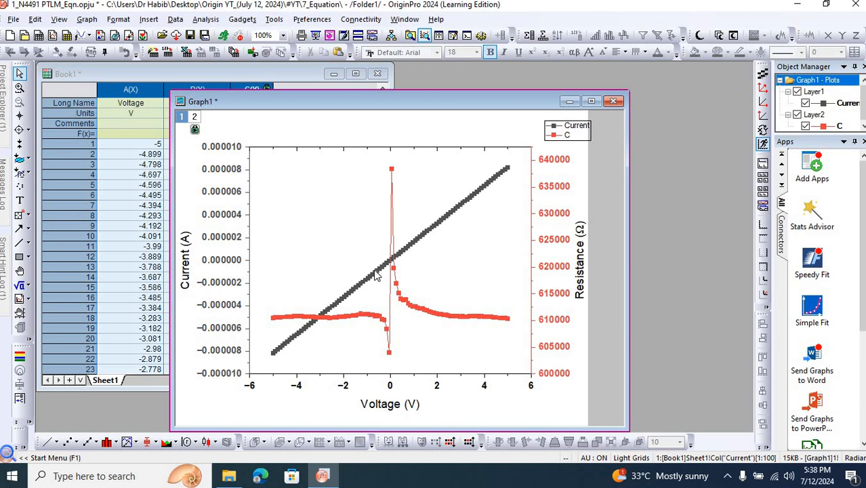
# Step: Change the font color of the "Resistance (Ω)" axis title to red
pyautogui.moveTo(376, 274)
pyautogui.click(581, 273)
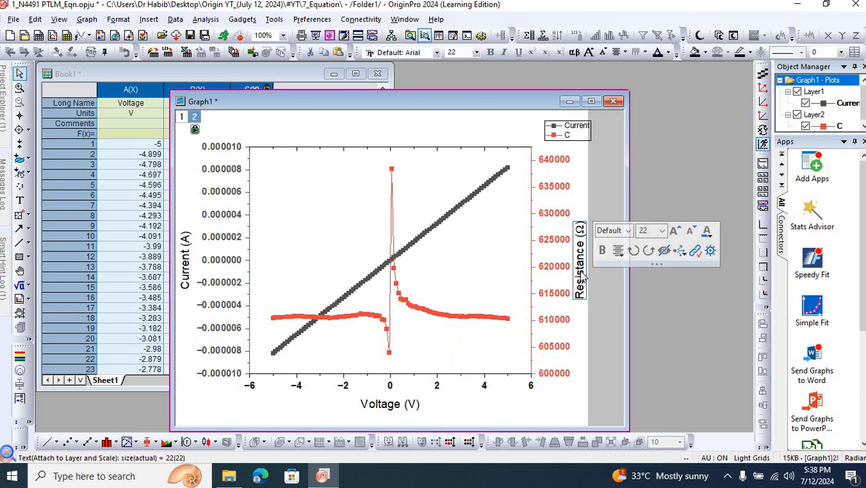
pyautogui.click(581, 272)
pyautogui.hotkey('ctrl', 'a')
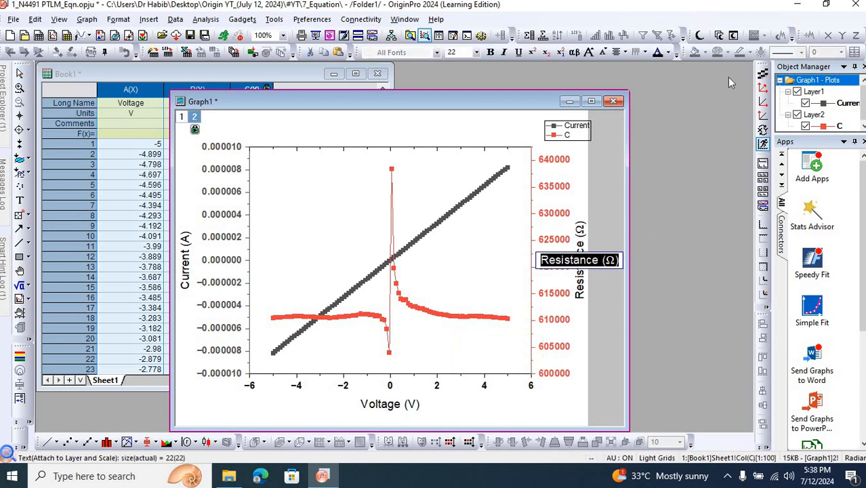
pyautogui.click(668, 55)
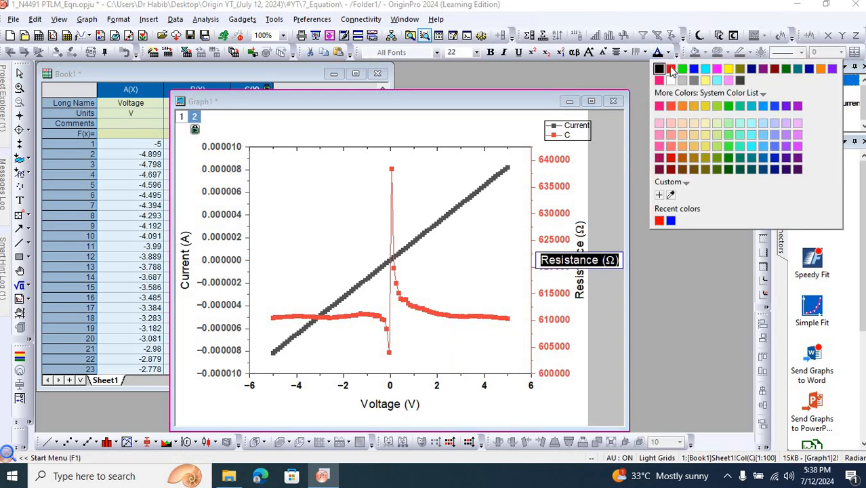
pyautogui.click(670, 68)
pyautogui.click(612, 214)
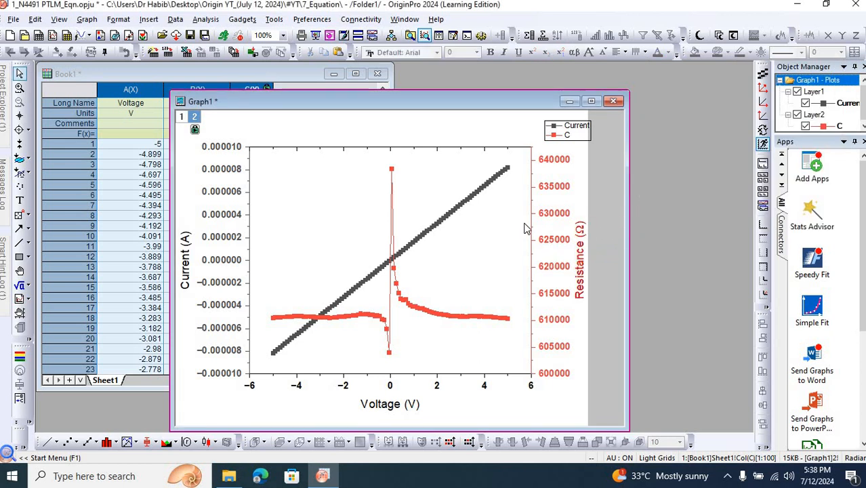
# Step: Set the left Y axis tick labels to the Scientific:10^3 display format and close the axis settings
pyautogui.click(223, 234)
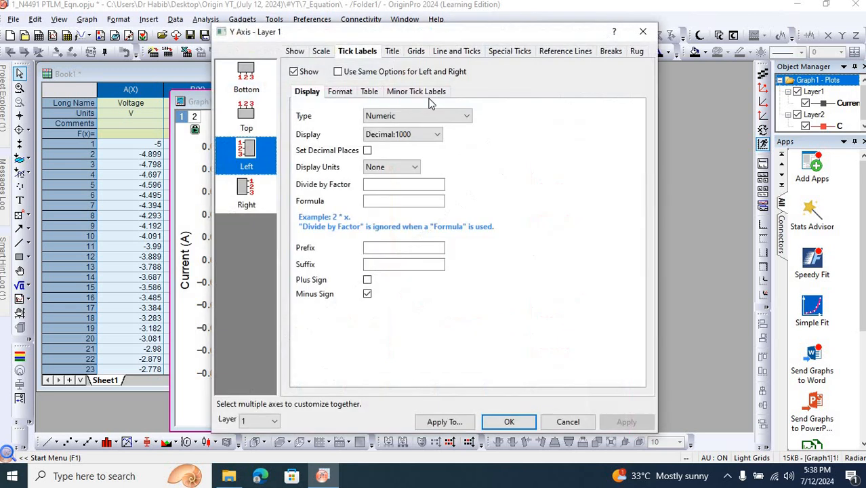
pyautogui.click(439, 139)
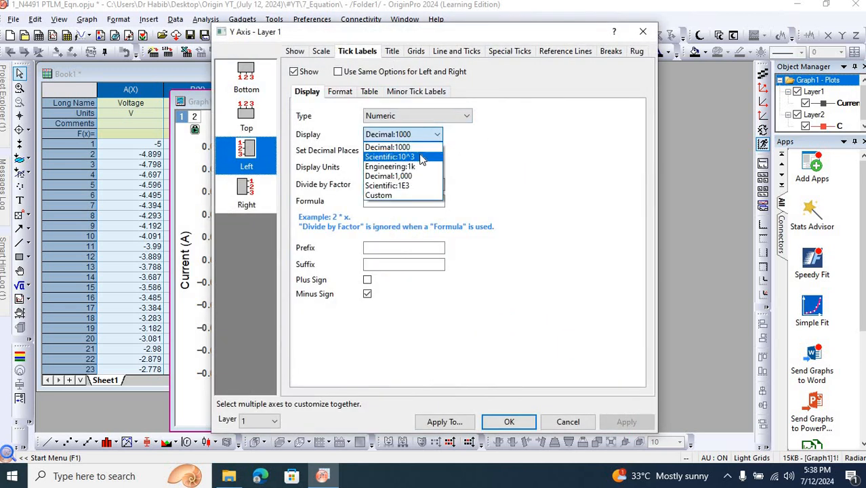
pyautogui.click(424, 157)
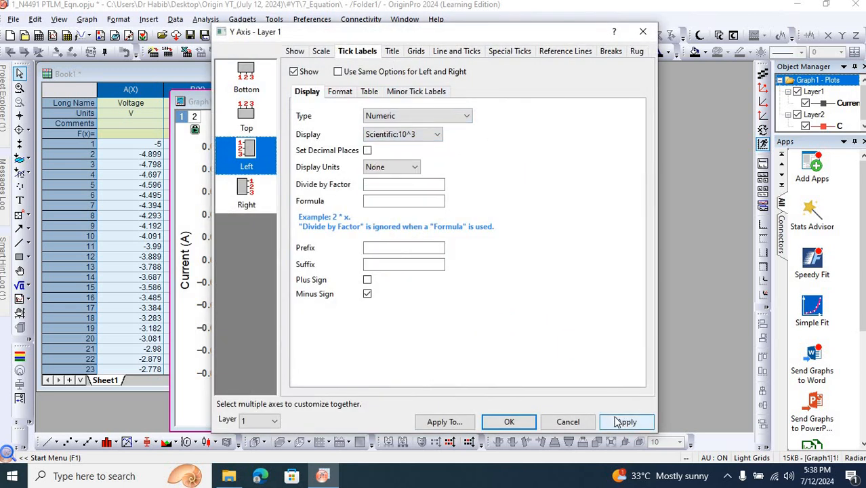
pyautogui.click(619, 421)
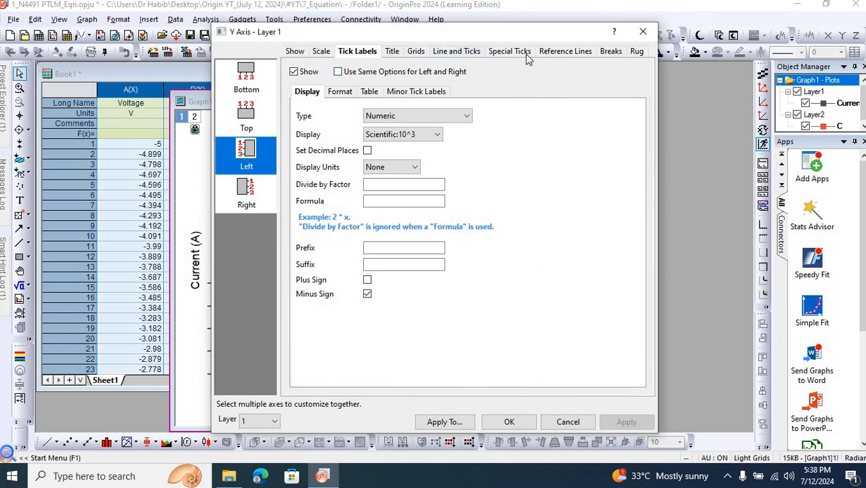
pyautogui.moveTo(439, 35); pyautogui.dragTo(597, 57)
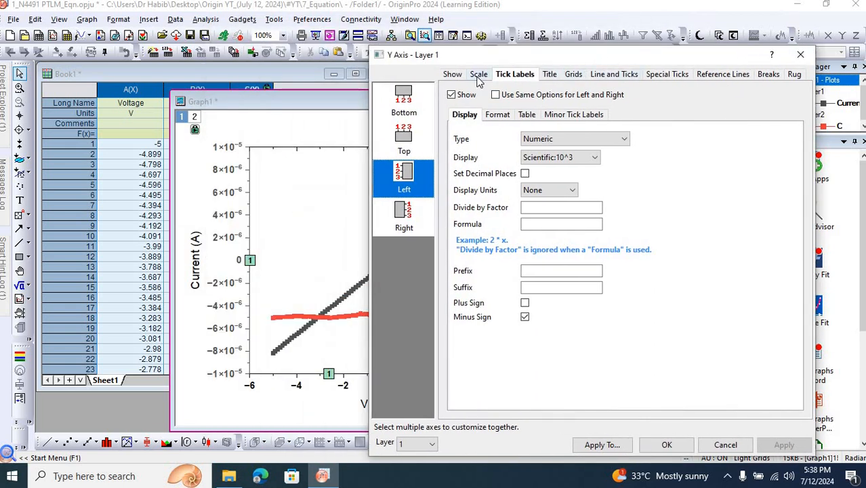
pyautogui.click(800, 54)
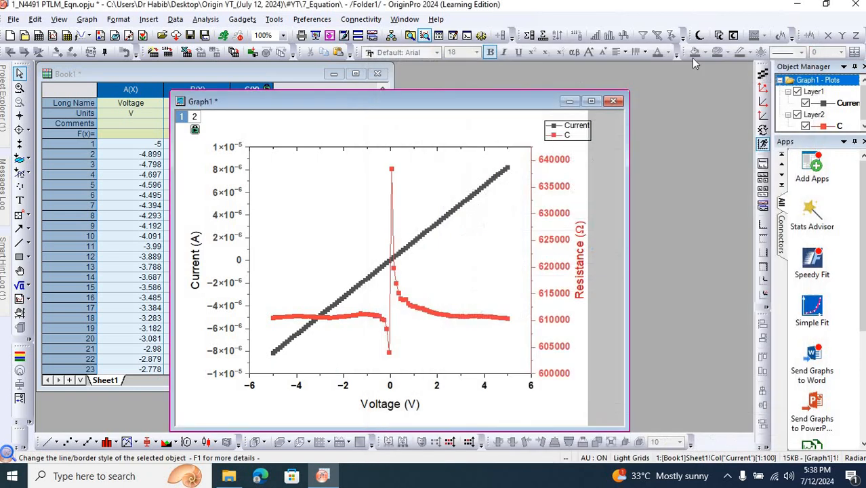
# Step: Color the tick labels of the left Current axis blue
pyautogui.click(234, 169)
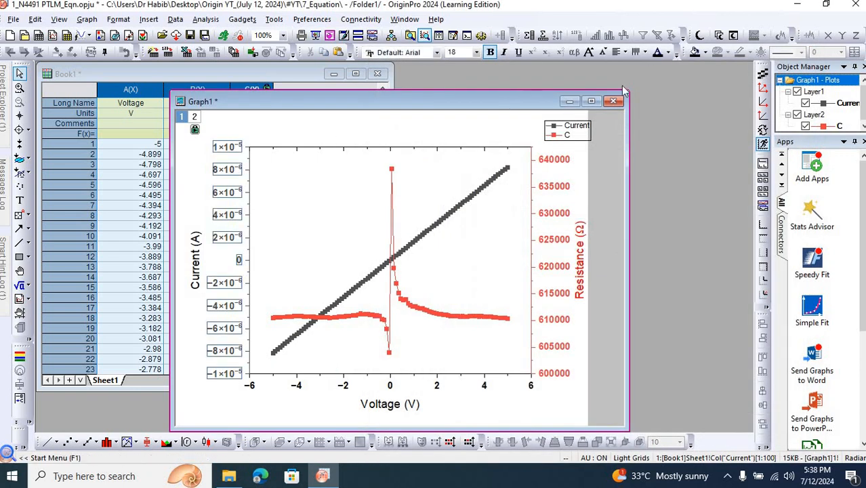
pyautogui.click(667, 54)
pyautogui.click(671, 237)
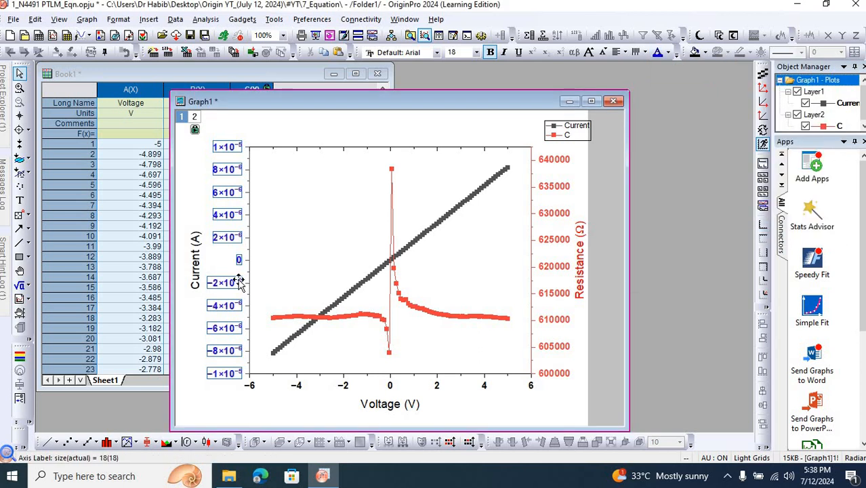
# Step: Replace the left Y axis title's text with "Current (A)" and format it bold and blue
pyautogui.click(195, 282)
pyautogui.doubleClick(195, 282)
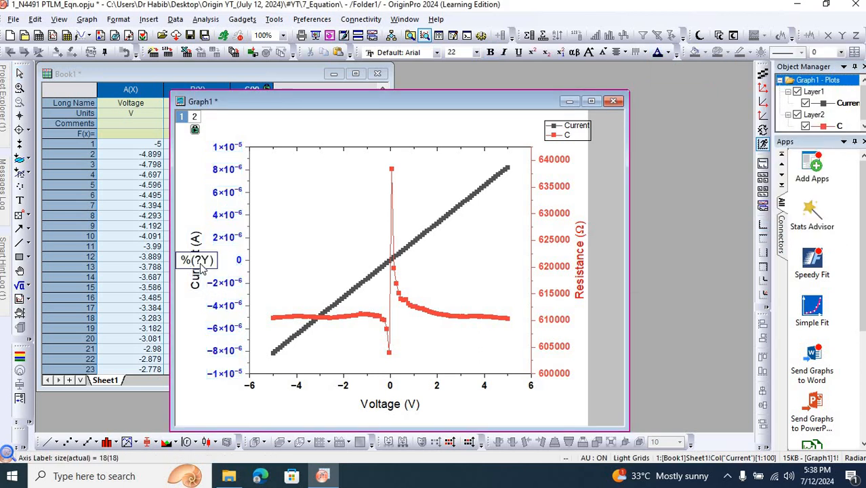
pyautogui.hotkey('ctrl', 'a')
pyautogui.write('Current (A')
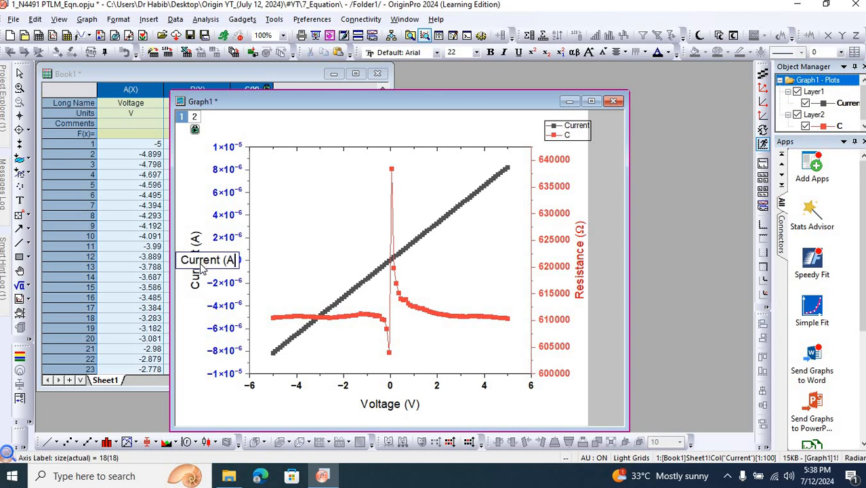
pyautogui.hotkey('ctrl', 'a')
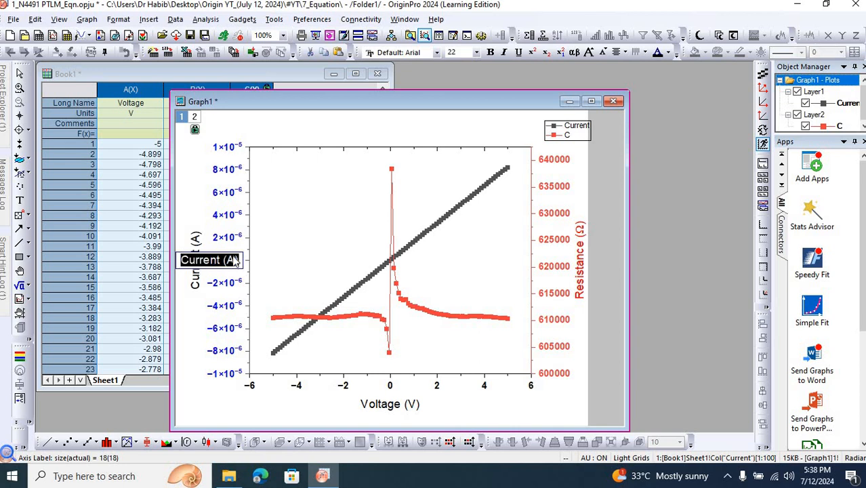
pyautogui.click(491, 53)
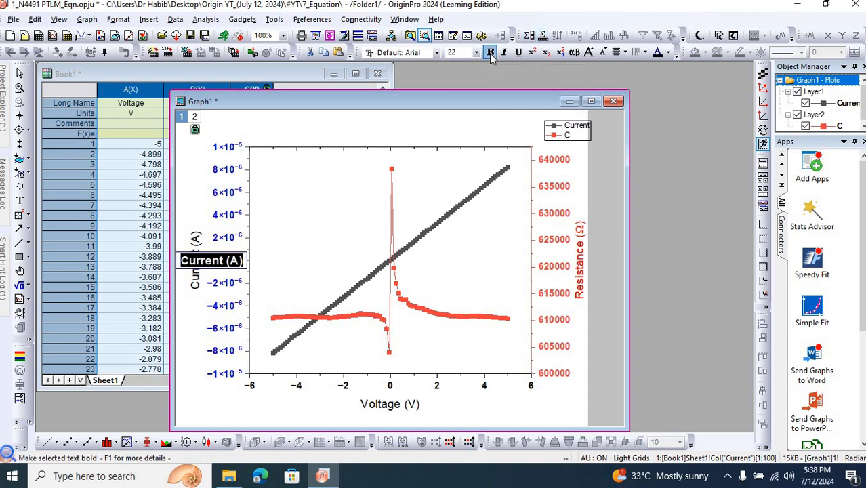
pyautogui.click(670, 54)
pyautogui.click(695, 70)
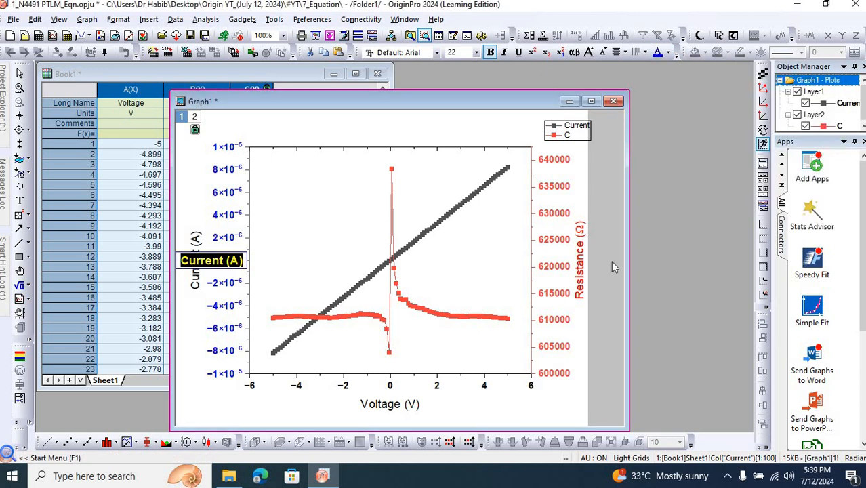
# Step: Replace the X axis title's text with "Voltage (V)"
pyautogui.click(617, 273)
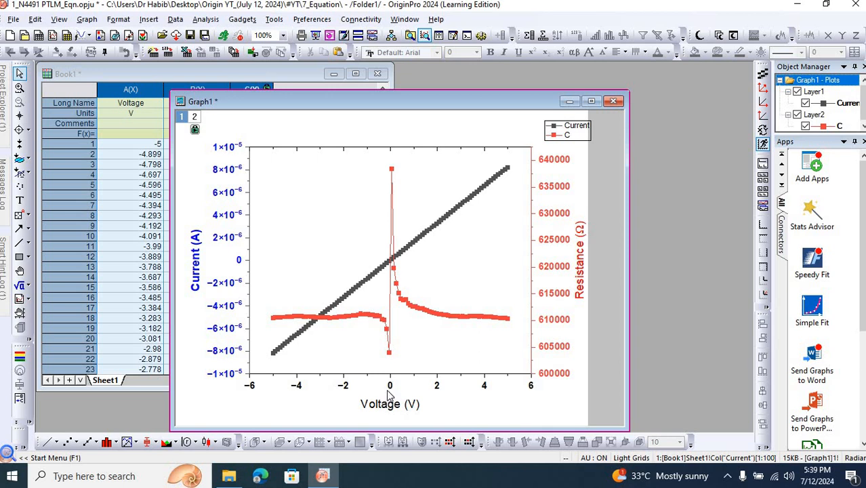
pyautogui.doubleClick(388, 405)
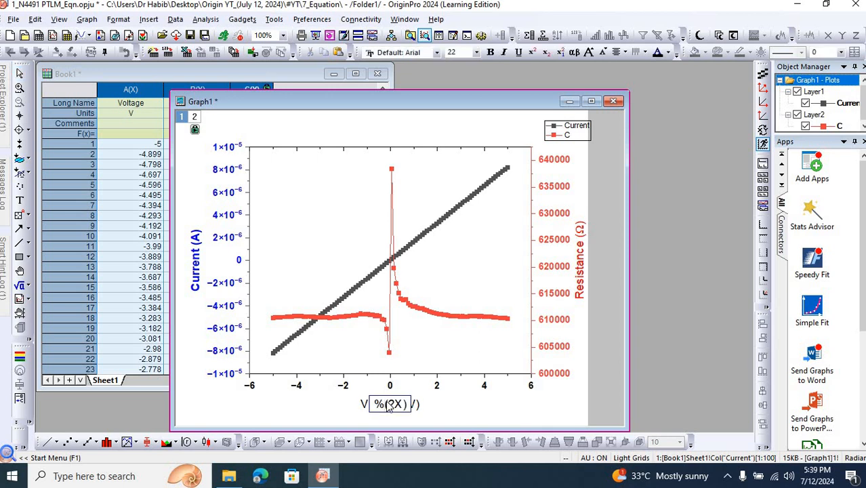
pyautogui.hotkey('ctrl', 'a')
pyautogui.press('Delete')
pyautogui.write('Voltage (')
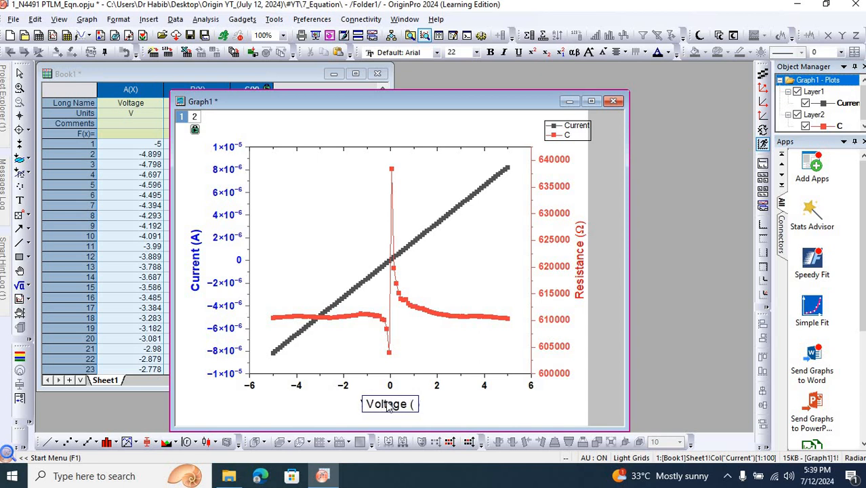
pyautogui.write('V)')
# Step: Make the whole "Voltage (V)" axis title bold and increase its font size
pyautogui.hotkey('ctrl', 'a')
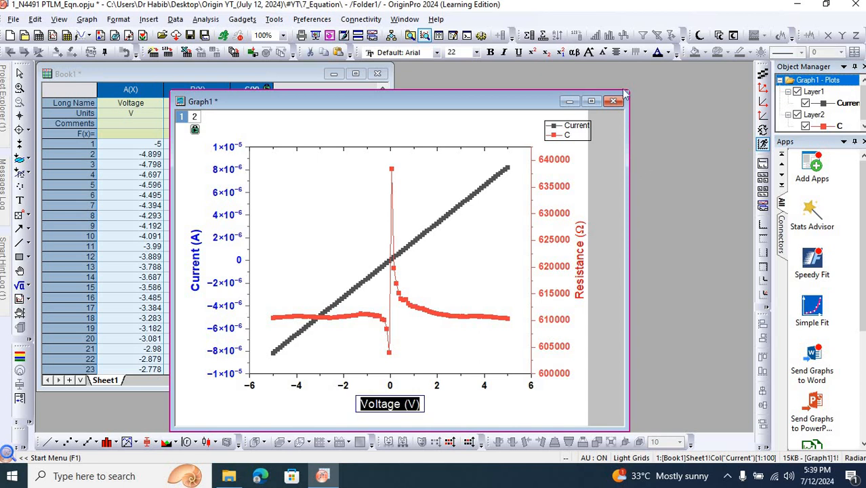
pyautogui.click(486, 53)
pyautogui.click(476, 54)
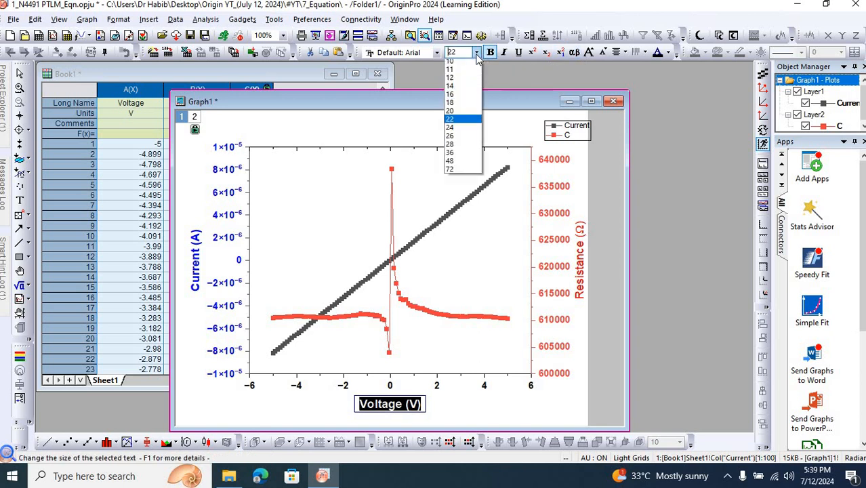
pyautogui.click(453, 165)
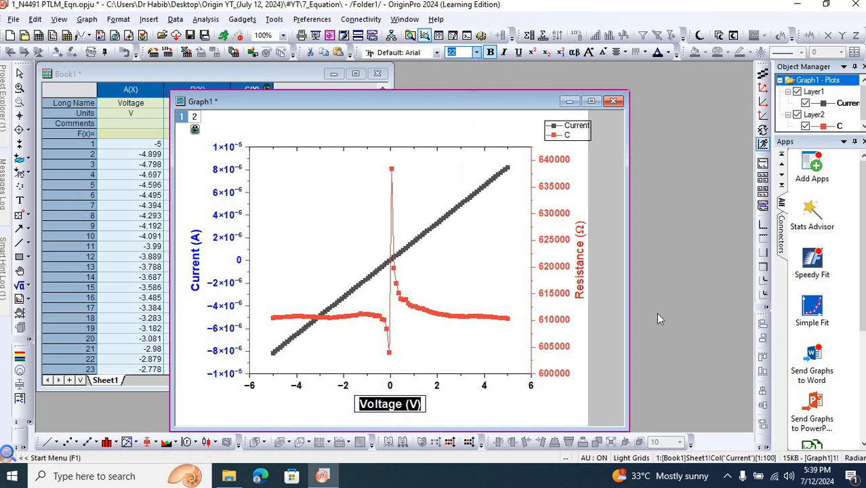
pyautogui.click(616, 304)
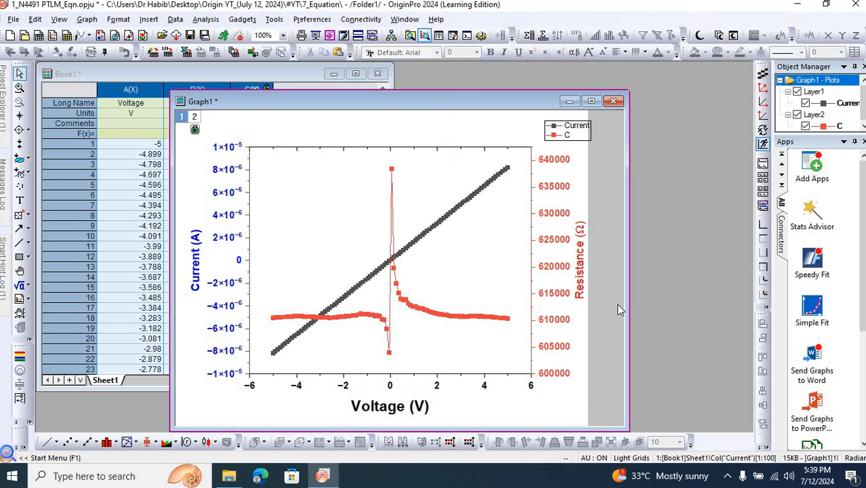
# Step: Set the symbol color of the Current plot in Layer1 to Blue
pyautogui.doubleClick(443, 226)
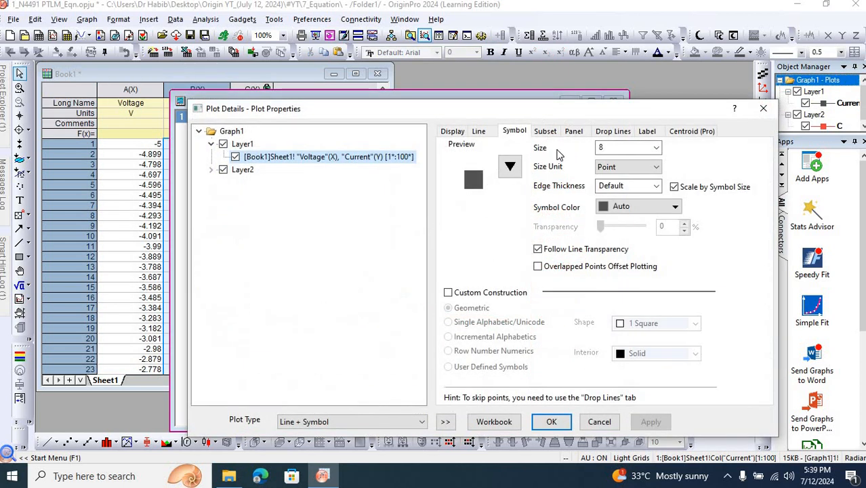
pyautogui.click(658, 148)
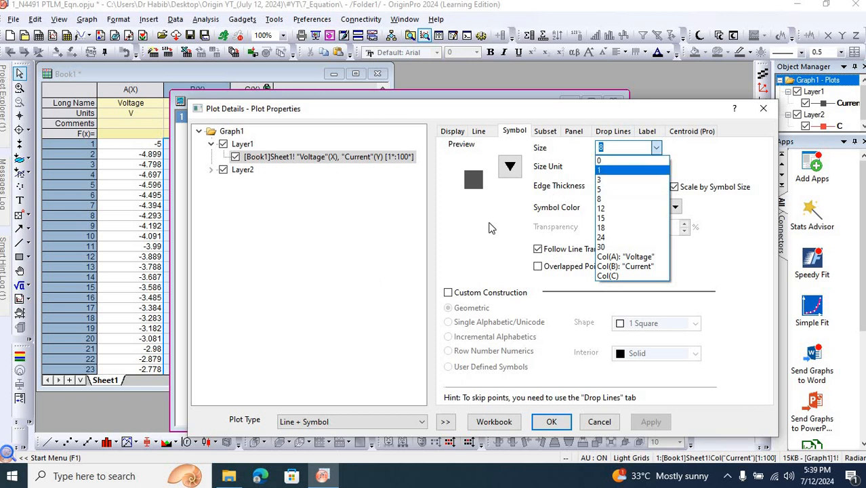
pyautogui.click(511, 178)
pyautogui.click(637, 207)
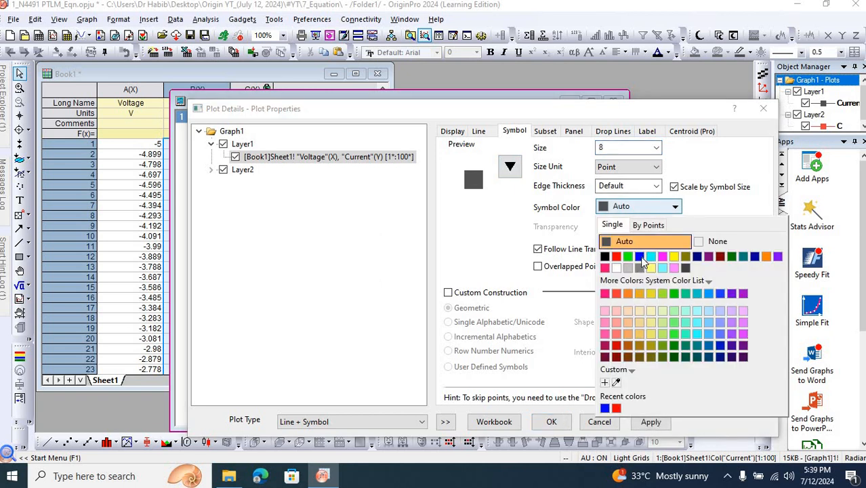
pyautogui.click(639, 256)
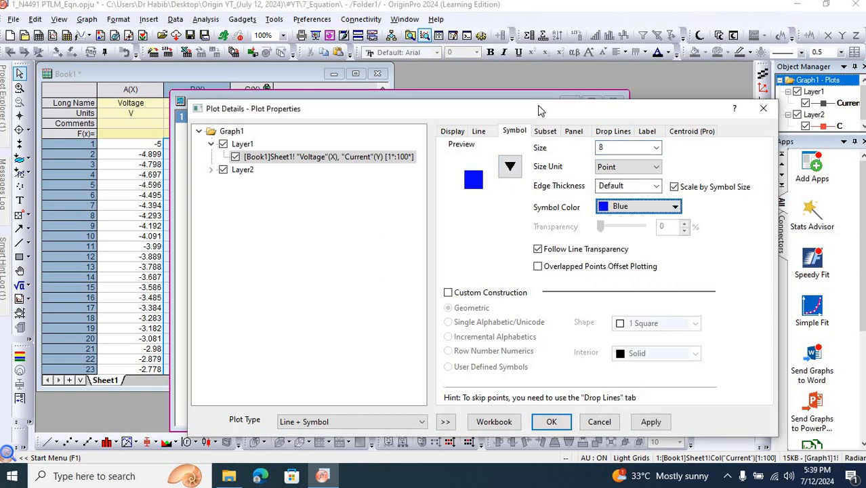
# Step: Set the Current plot's connecting line to width 4 and color Blue, and apply the plot settings
pyautogui.click(479, 133)
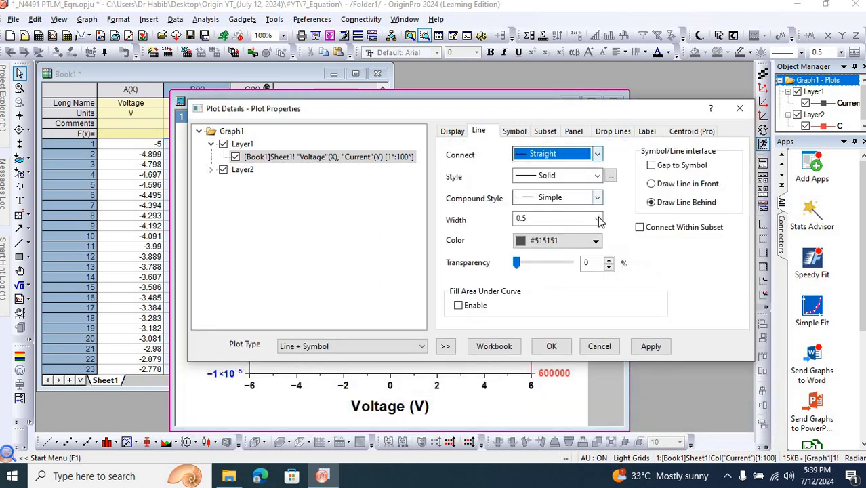
pyautogui.click(599, 220)
pyautogui.click(552, 289)
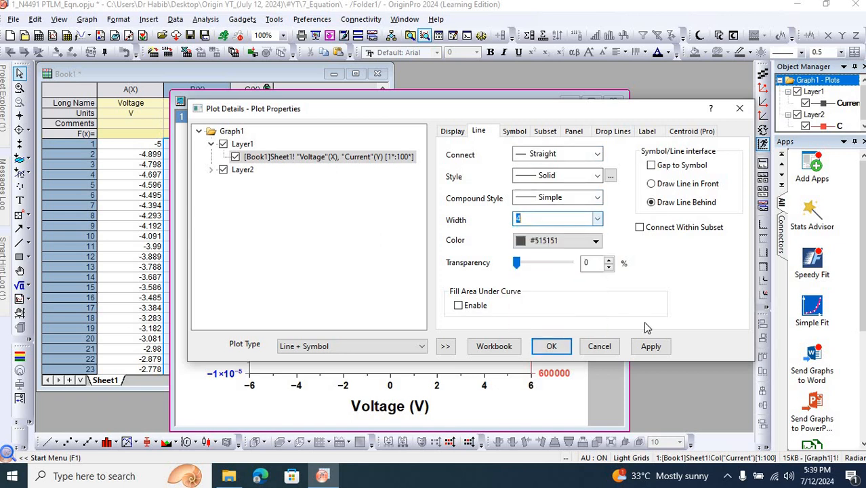
pyautogui.click(596, 241)
pyautogui.click(567, 296)
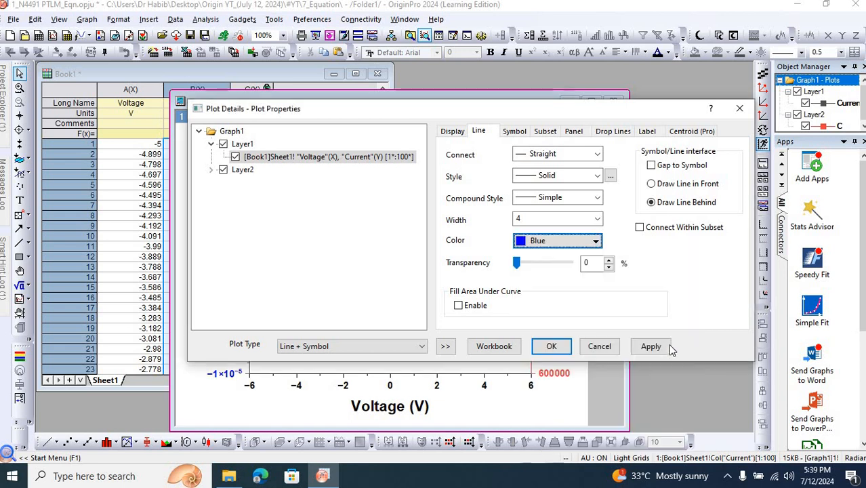
pyautogui.click(650, 346)
pyautogui.click(551, 346)
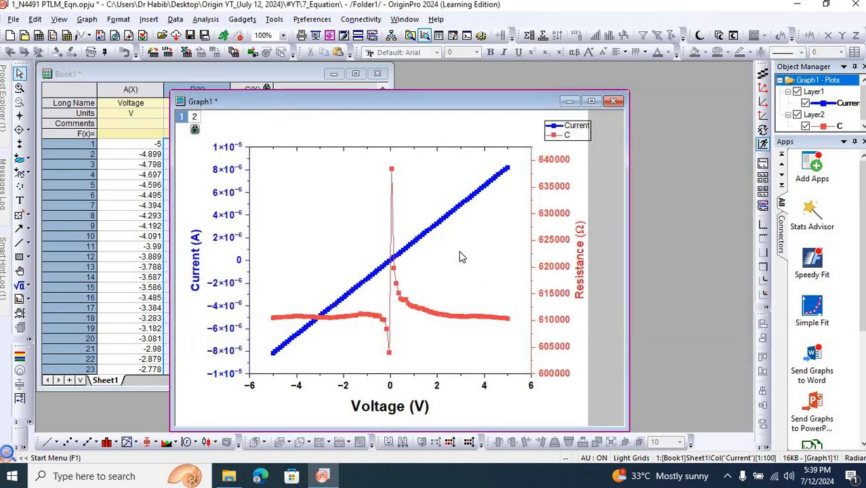
# Step: Set the line width of the red resistance plot in Layer2 to 4
pyautogui.doubleClick(400, 297)
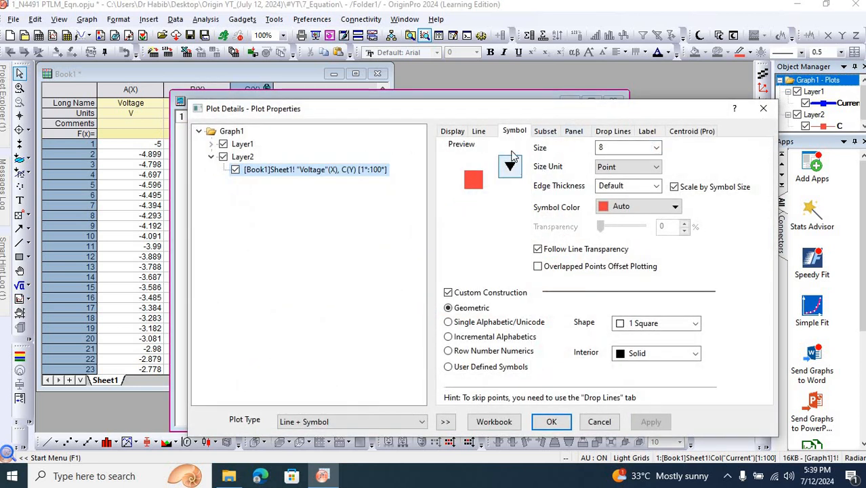
pyautogui.click(479, 131)
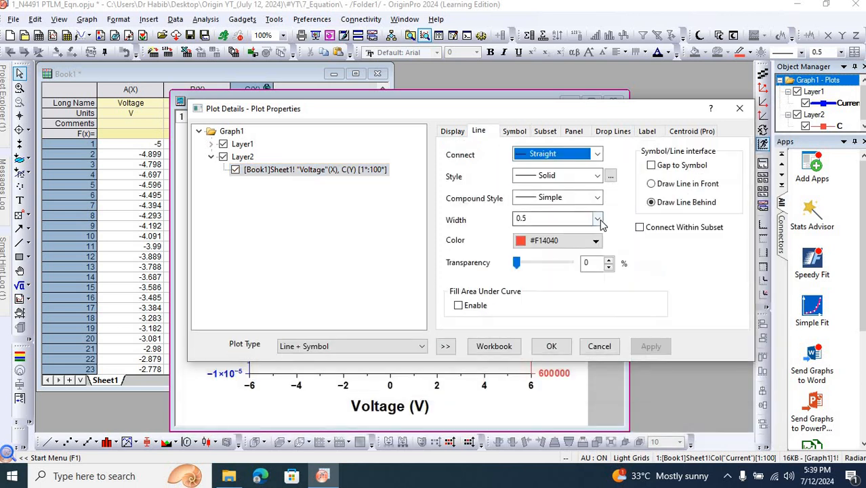
pyautogui.click(599, 220)
pyautogui.click(554, 290)
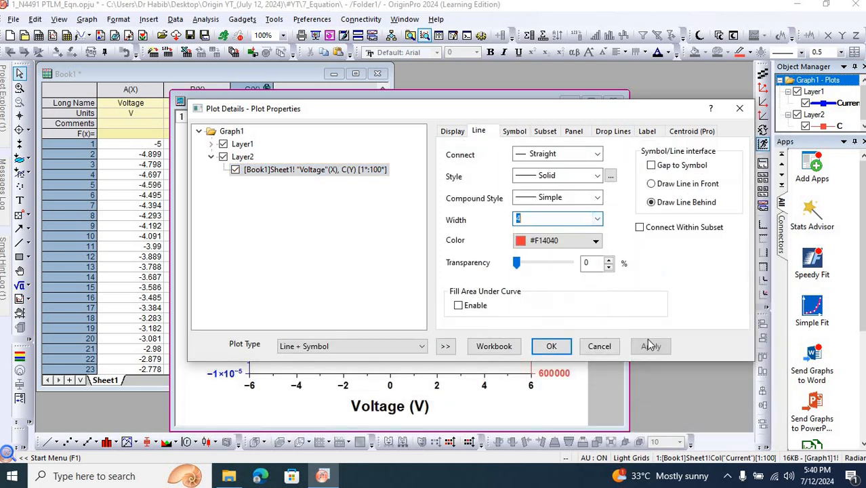
pyautogui.click(551, 346)
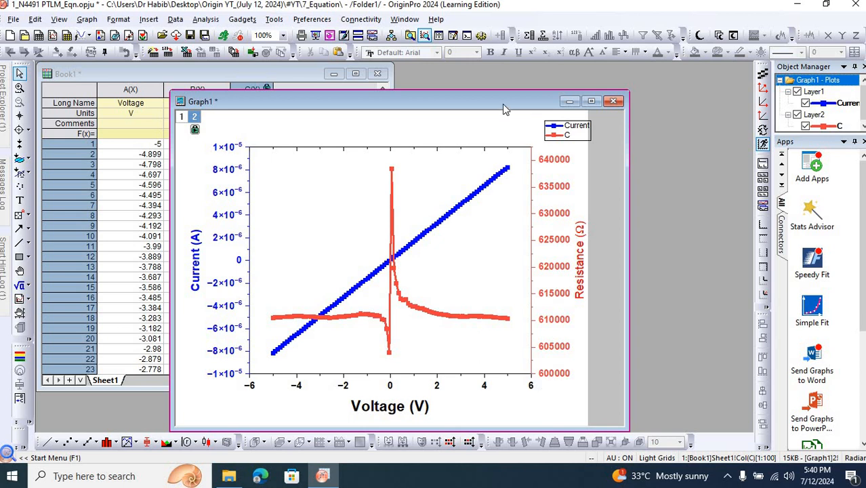
# Step: Move the graph window clear of the Book1 worksheet and close the project with its changes saved
pyautogui.moveTo(500, 102); pyautogui.dragTo(594, 248)
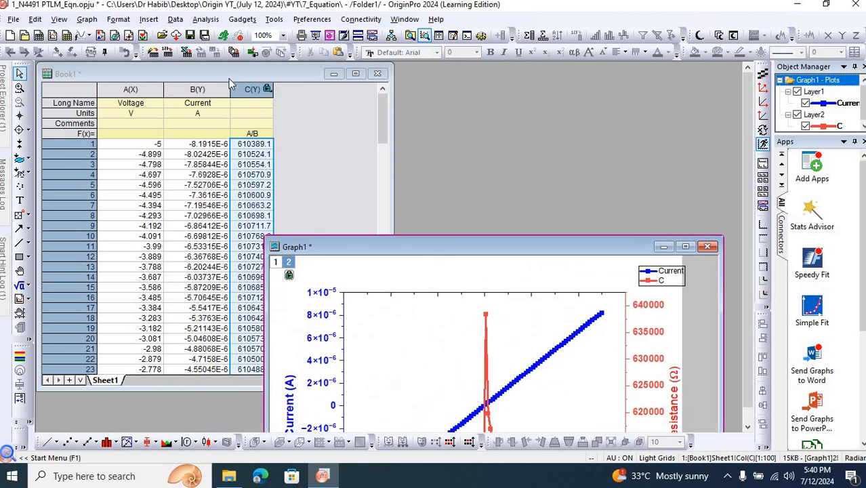
pyautogui.click(228, 79)
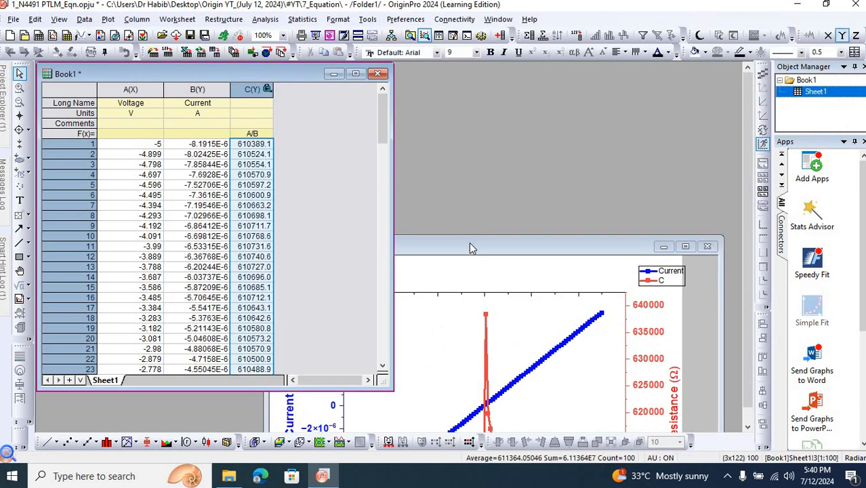
pyautogui.click(471, 248)
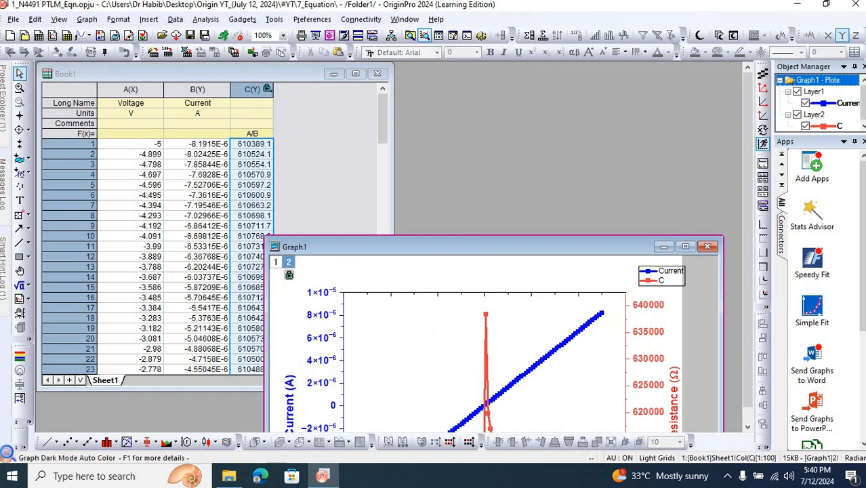
pyautogui.click(854, 7)
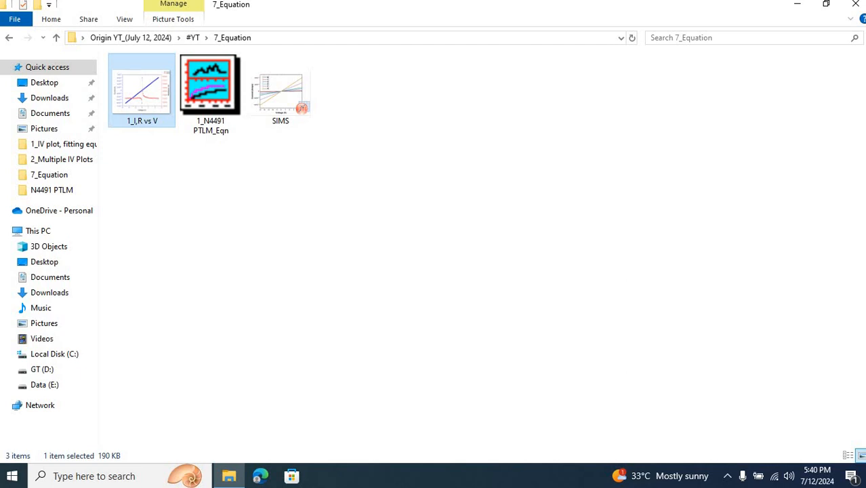
# Step: In File Explorer, open the Origin project "002 fractional FW_(Jan 18, 2021)" from the 6_Double Y-axis folder and maximize its window
pyautogui.click(193, 38)
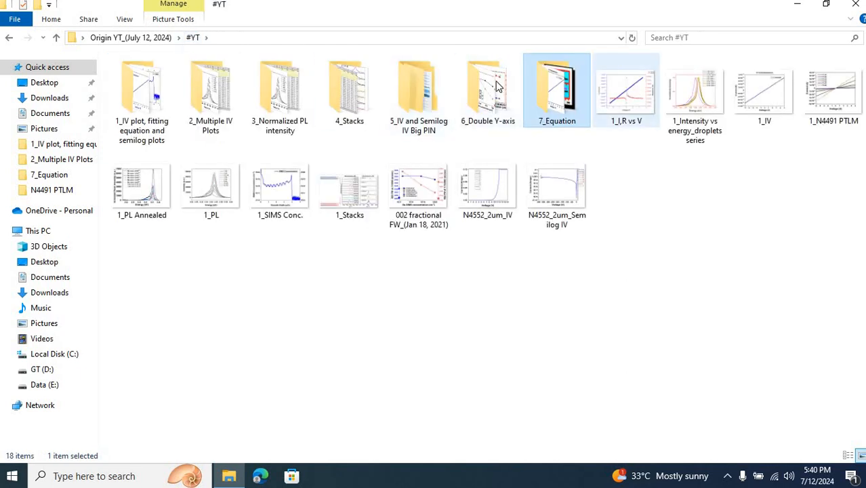
pyautogui.doubleClick(496, 86)
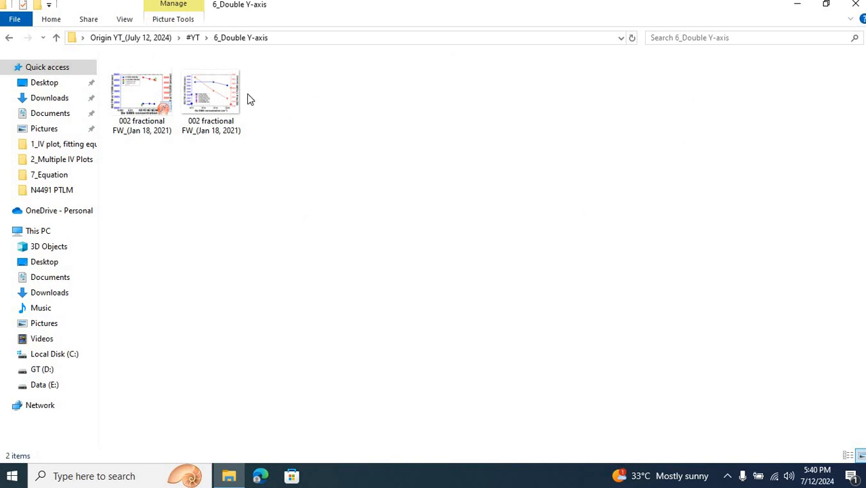
pyautogui.doubleClick(136, 90)
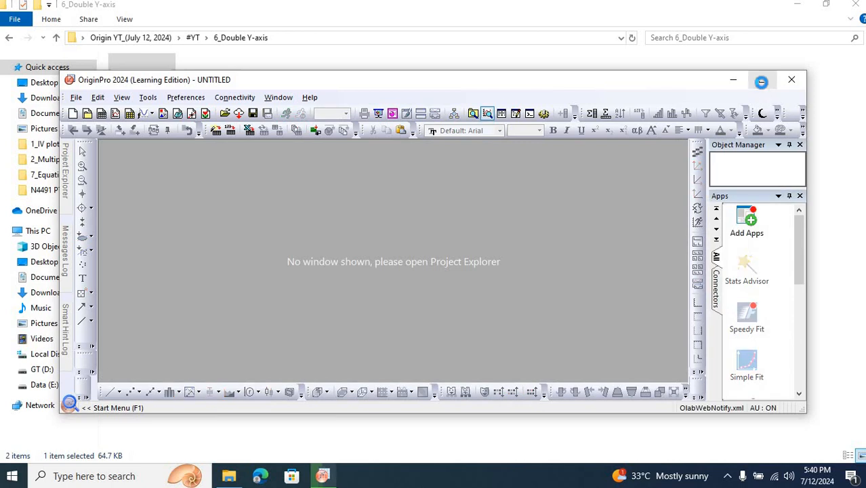
pyautogui.click(761, 81)
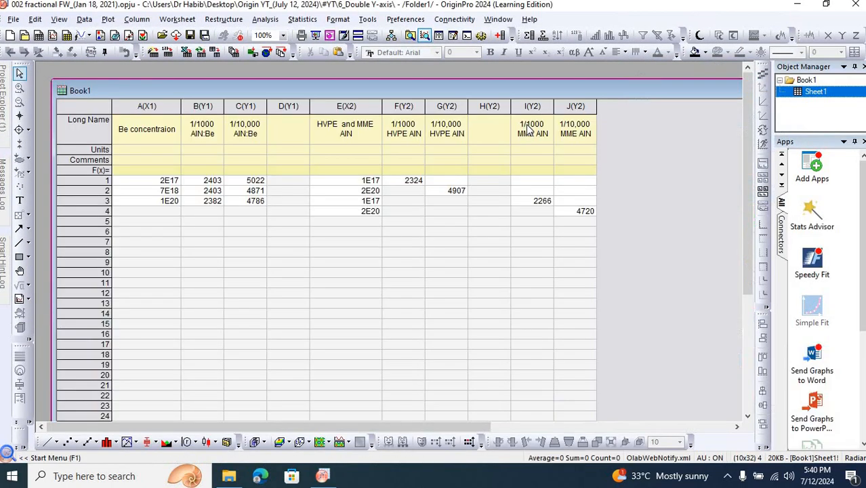
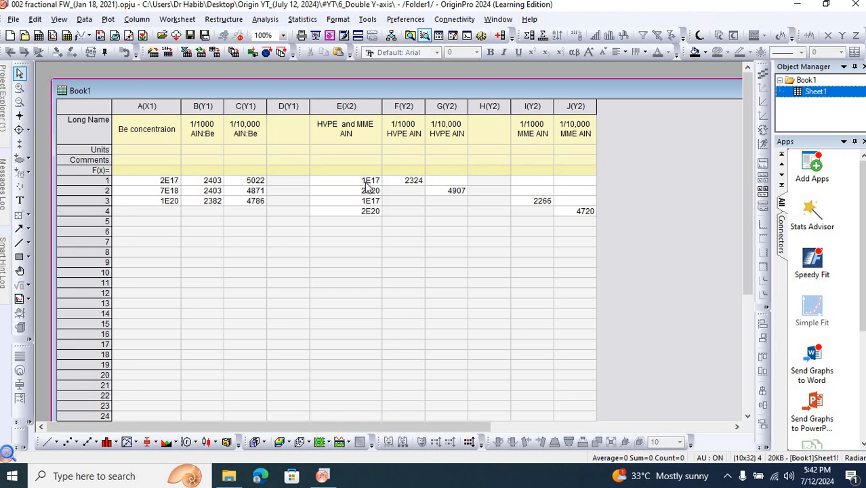
pyautogui.click(412, 183)
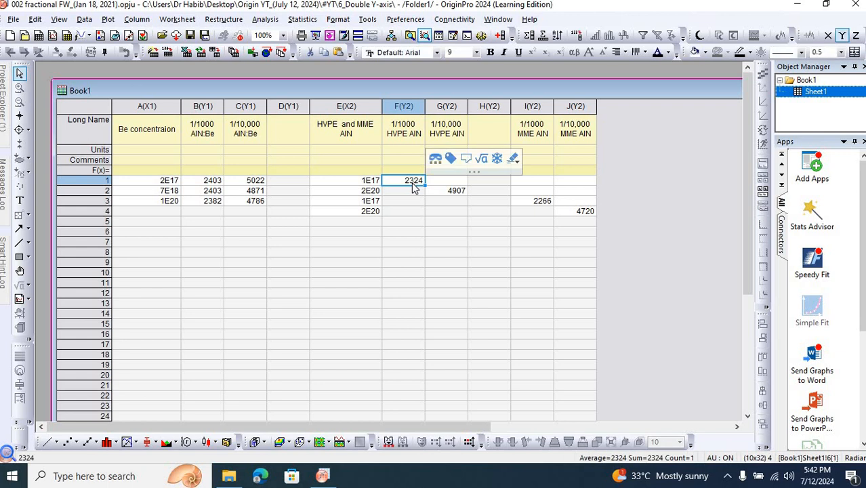
pyautogui.click(368, 184)
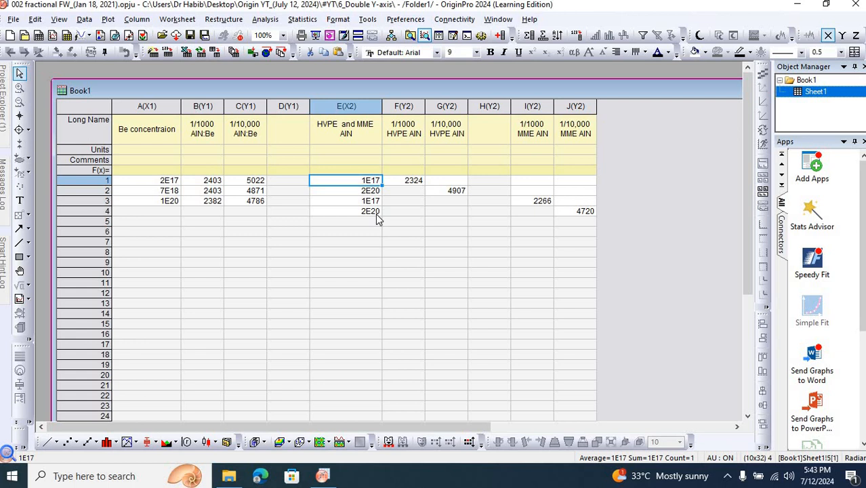
pyautogui.click(207, 109)
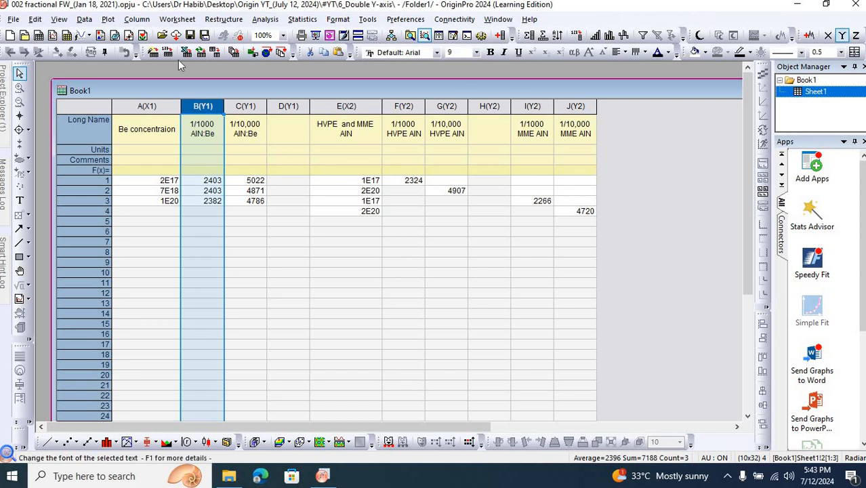
# Step: Plot worksheet columns A, B, C, E, F, G, I and J as a 2Ys Y-Y graph and enlarge the graph window
pyautogui.click(147, 106)
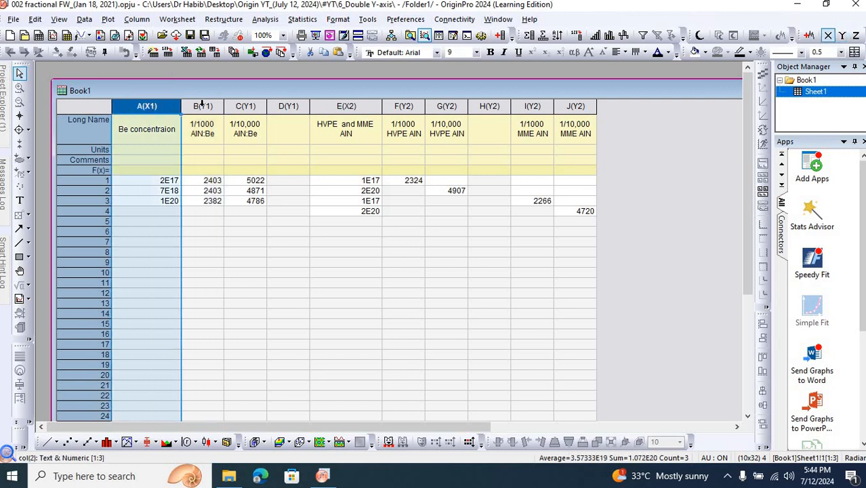
pyautogui.keyDown('shift'); pyautogui.click(203, 107); pyautogui.keyUp('shift')
pyautogui.keyDown('shift'); pyautogui.click(255, 105); pyautogui.keyUp('shift')
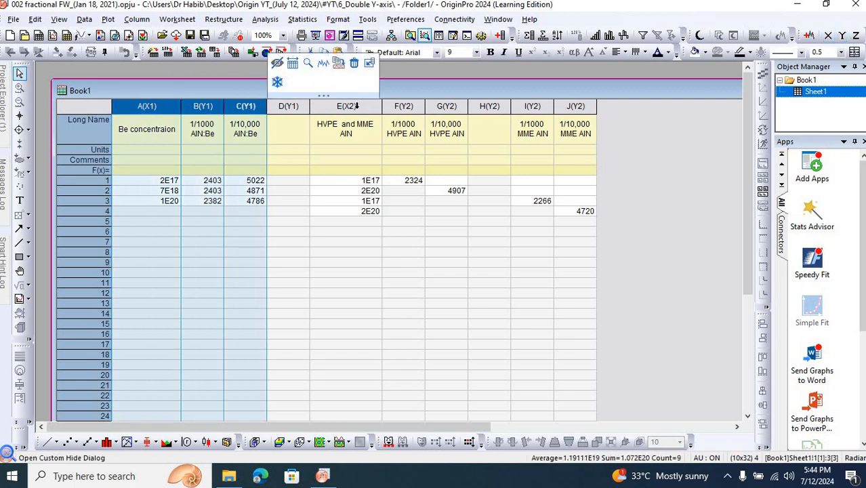
pyautogui.keyDown('ctrl'); pyautogui.click(366, 106); pyautogui.keyUp('ctrl')
pyautogui.keyDown('ctrl'); pyautogui.click(410, 106); pyautogui.keyUp('ctrl')
pyautogui.keyDown('ctrl'); pyautogui.click(447, 106); pyautogui.keyUp('ctrl')
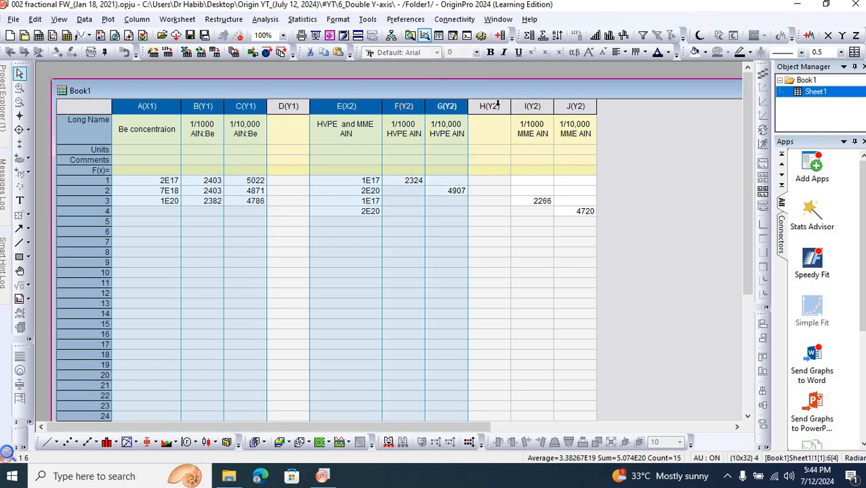
pyautogui.keyDown('ctrl'); pyautogui.click(524, 106); pyautogui.keyUp('ctrl')
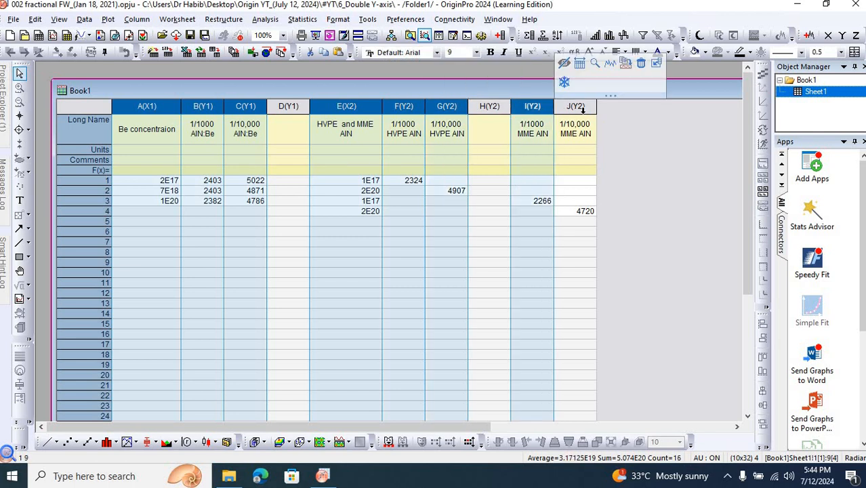
pyautogui.keyDown('ctrl'); pyautogui.click(575, 107); pyautogui.keyUp('ctrl')
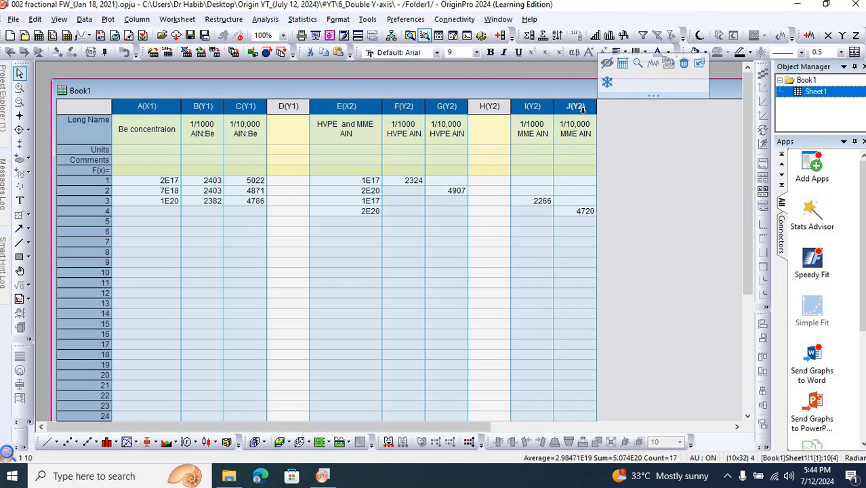
pyautogui.click(136, 443)
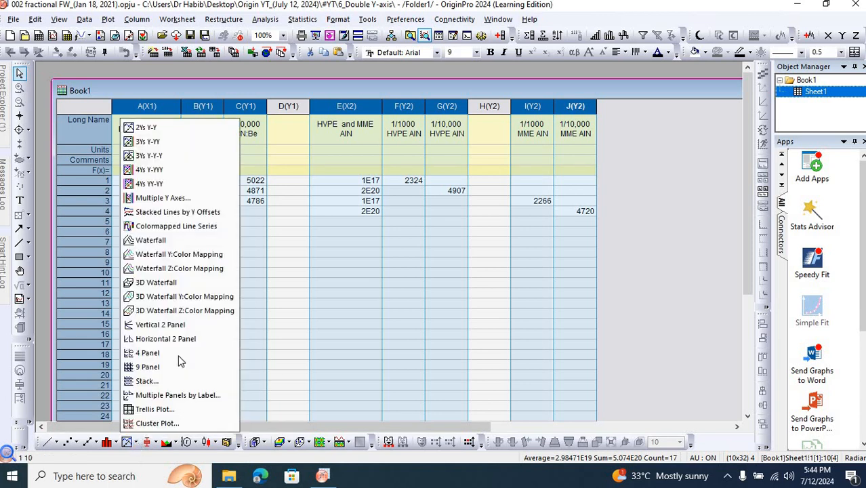
pyautogui.click(163, 128)
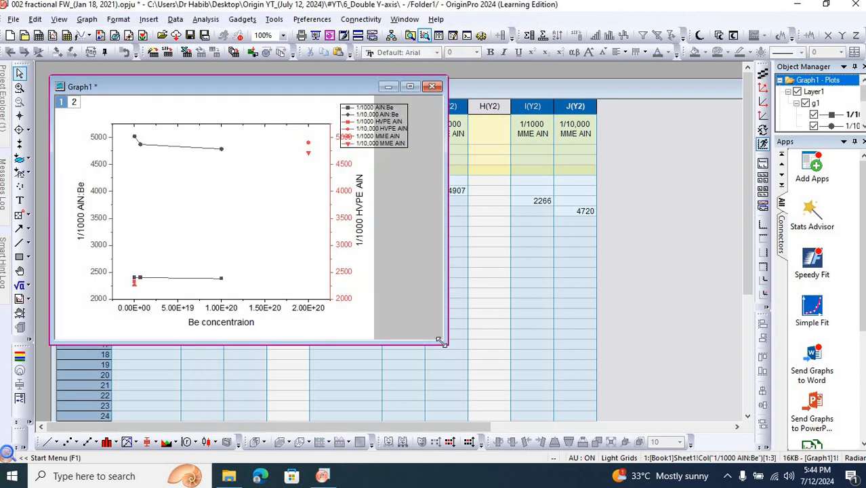
pyautogui.moveTo(442, 344); pyautogui.dragTo(564, 421)
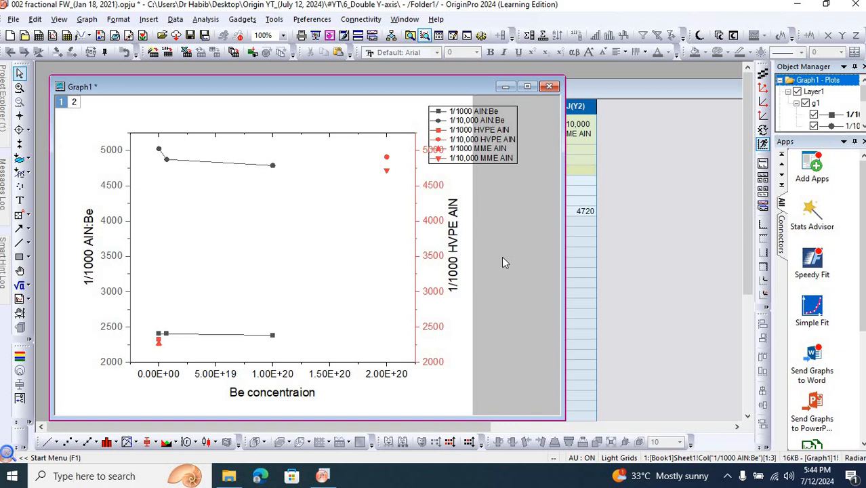
# Step: Change the left Y-axis title to "1/1000" and color it blue
pyautogui.doubleClick(92, 252)
pyautogui.moveTo(108, 252); pyautogui.dragTo(70, 252)
pyautogui.write('1')
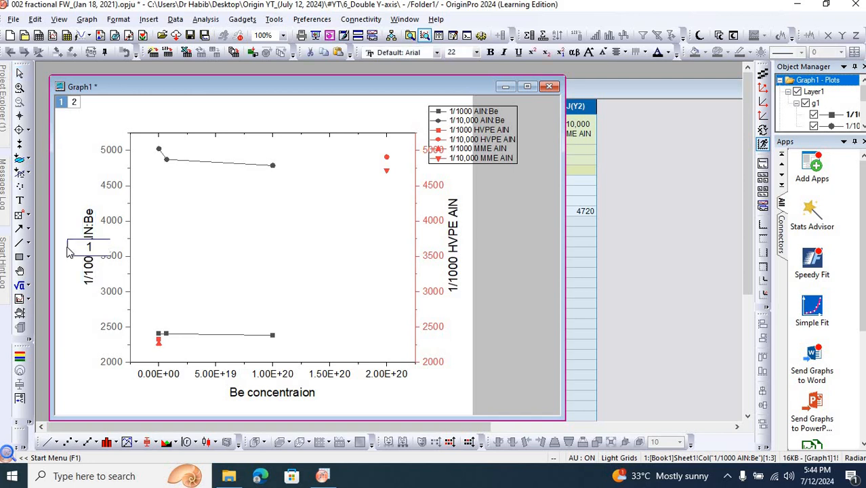
pyautogui.write('/1000')
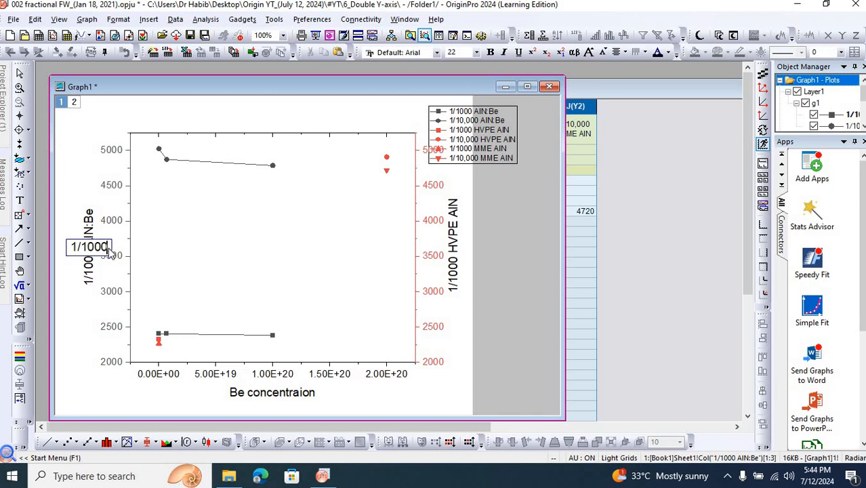
pyautogui.moveTo(108, 248); pyautogui.dragTo(71, 248)
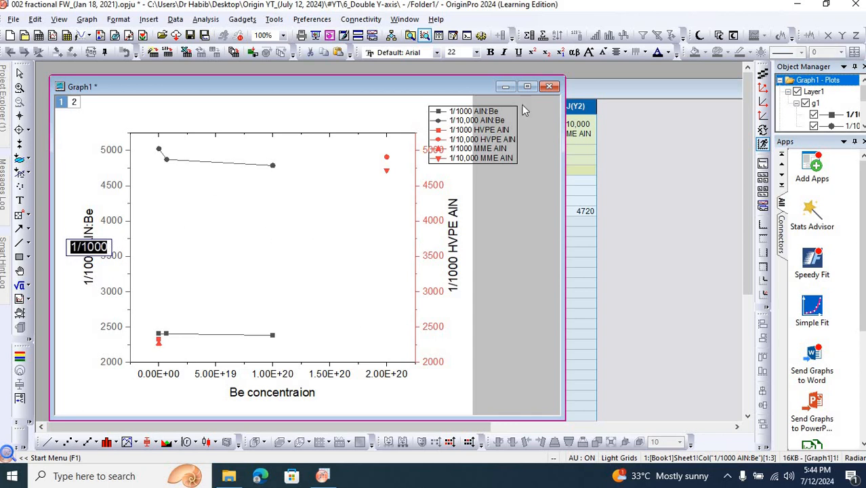
pyautogui.click(669, 54)
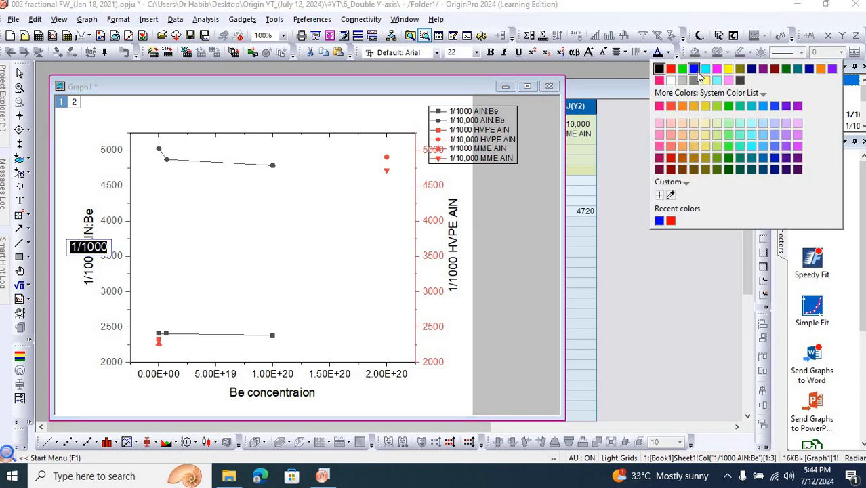
pyautogui.click(745, 105)
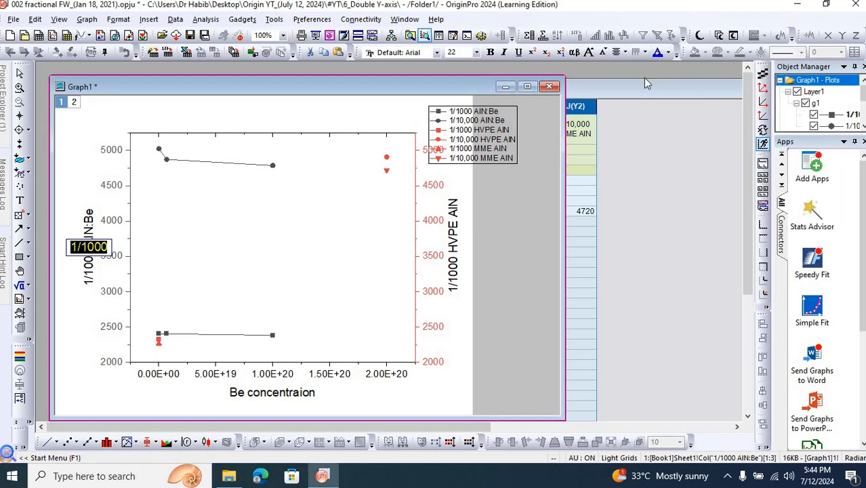
pyautogui.doubleClick(493, 300)
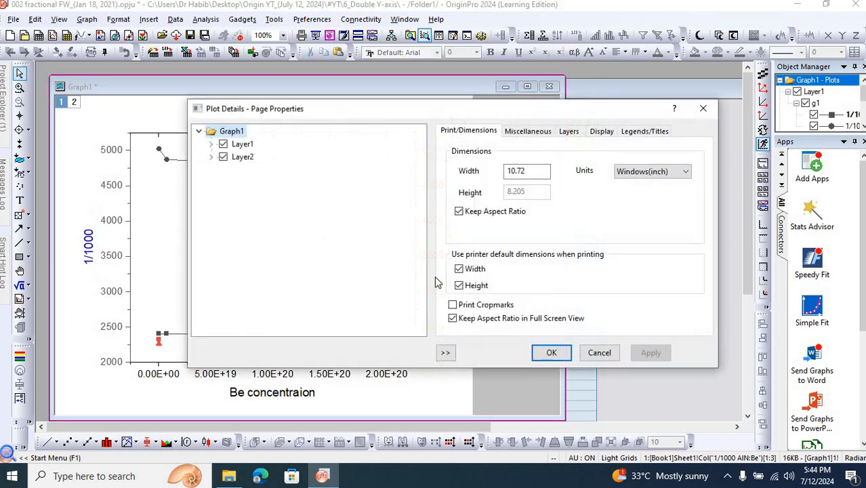
pyautogui.click(599, 352)
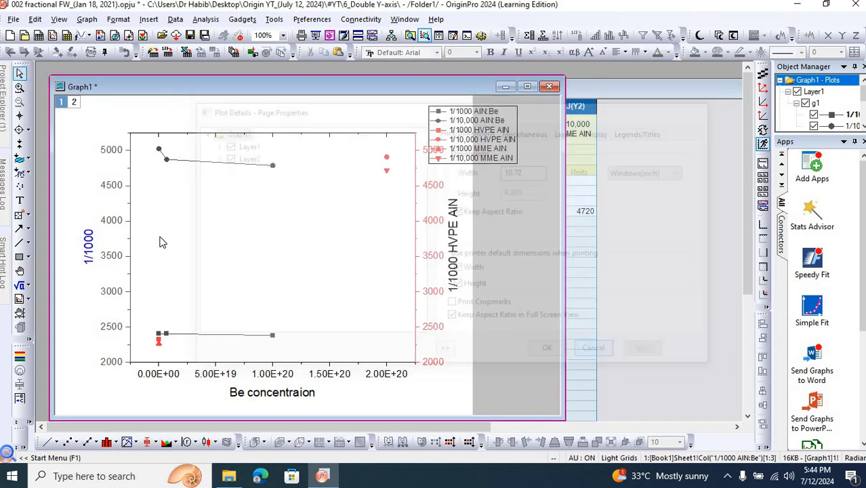
# Step: Color the left Y-axis tick labels blue and make them bold
pyautogui.click(105, 220)
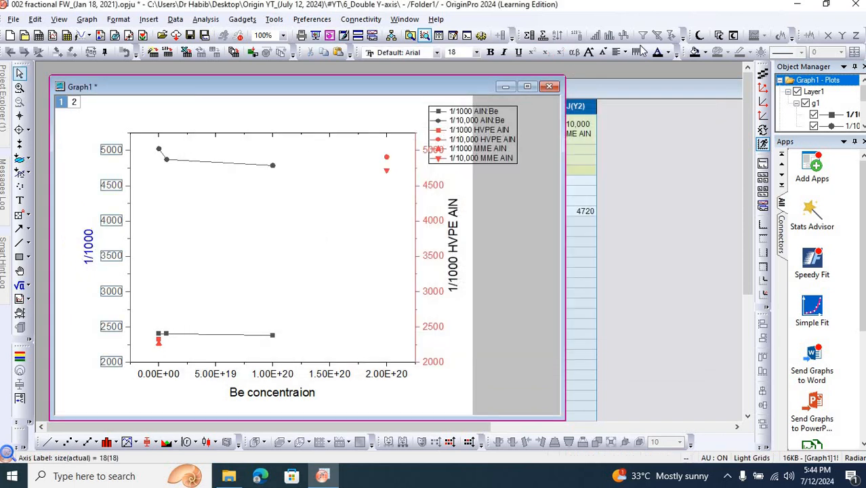
pyautogui.click(670, 54)
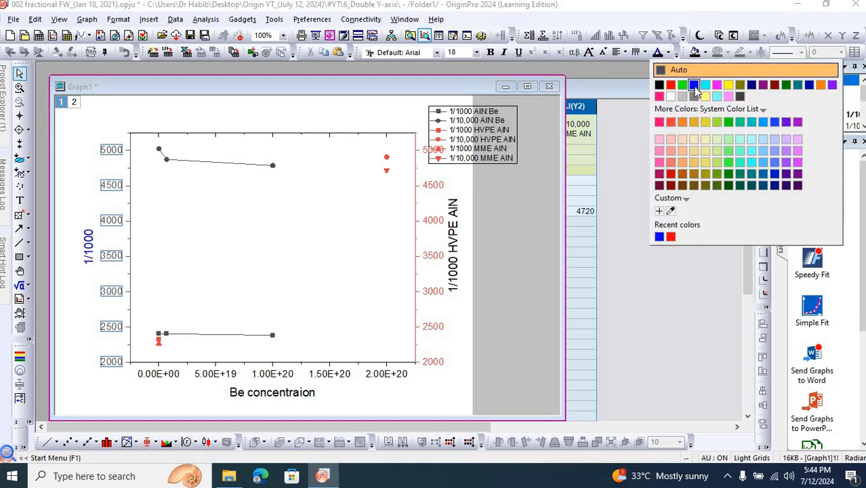
pyautogui.press('Escape')
pyautogui.click(488, 53)
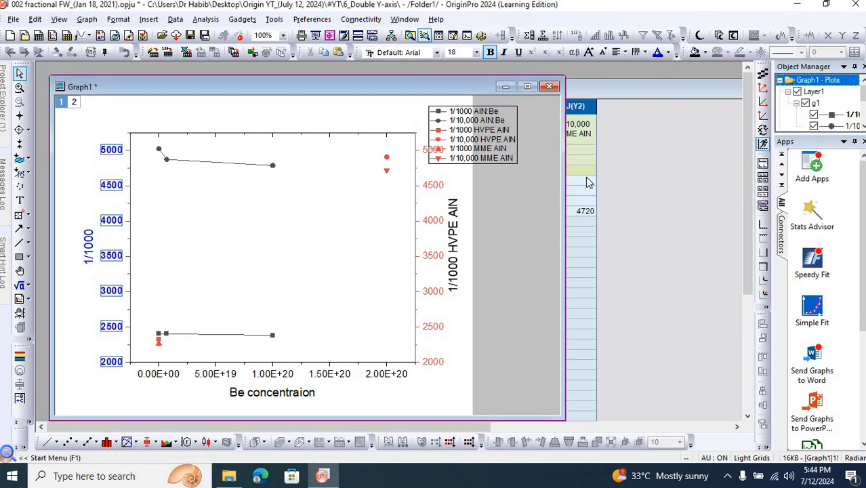
pyautogui.click(500, 290)
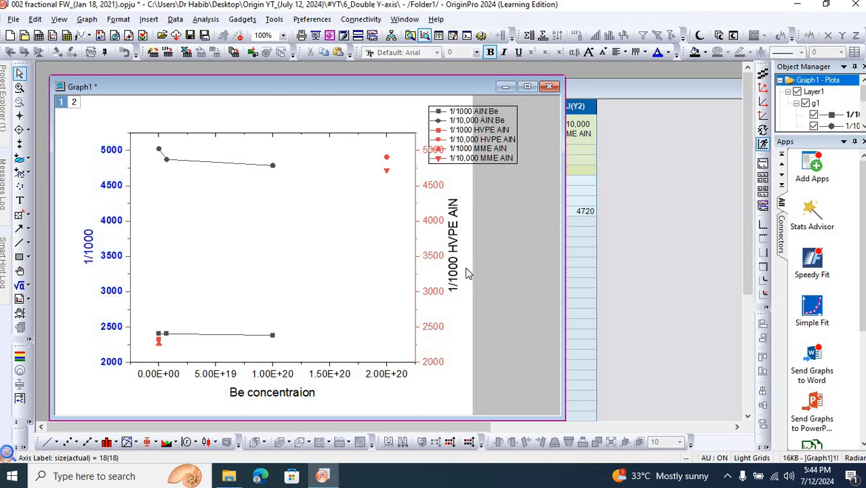
# Step: Change the right Y-axis title to "1/10,000" in red and make the right axis tick labels bold
pyautogui.doubleClick(457, 269)
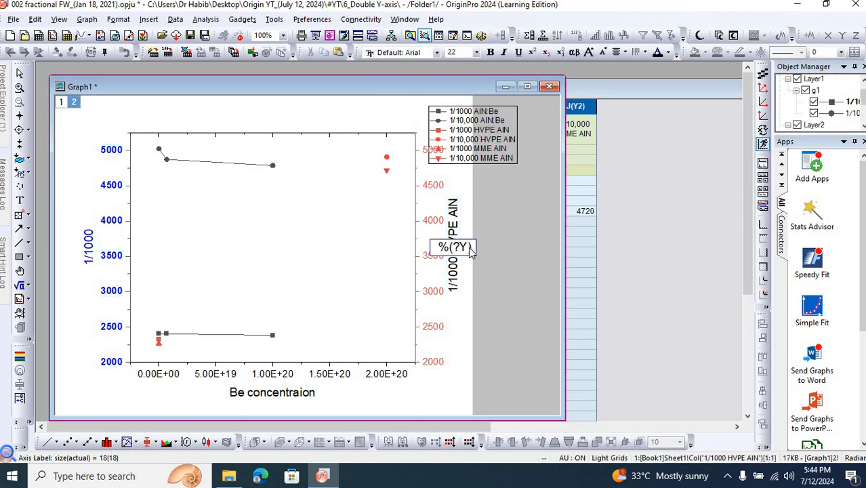
pyautogui.moveTo(469, 247); pyautogui.dragTo(433, 248)
pyautogui.write('1/10,000')
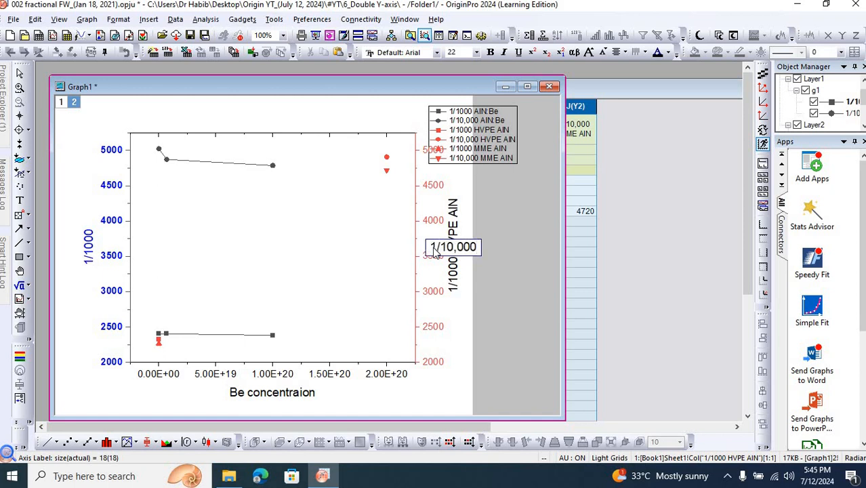
pyautogui.click(500, 256)
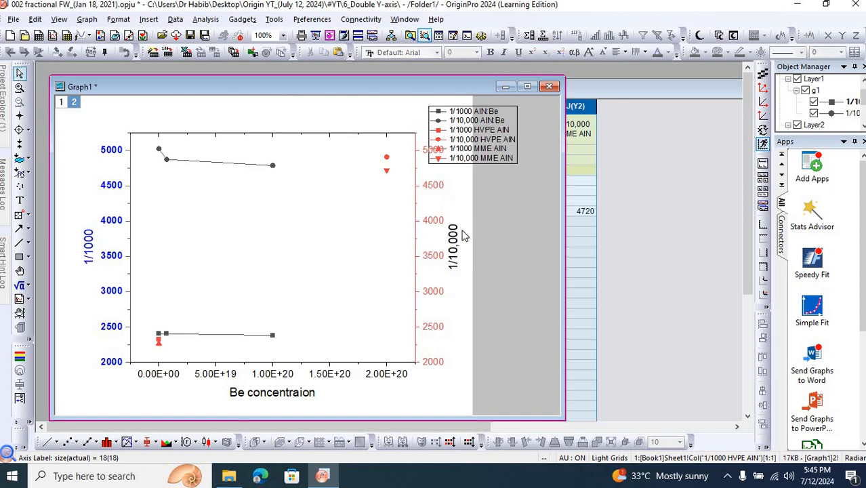
pyautogui.doubleClick(452, 247)
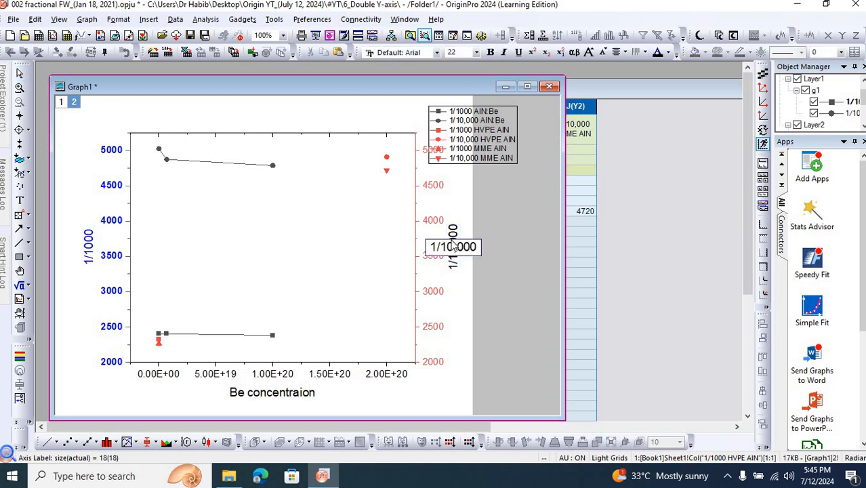
pyautogui.click(668, 53)
pyautogui.click(671, 70)
pyautogui.click(466, 227)
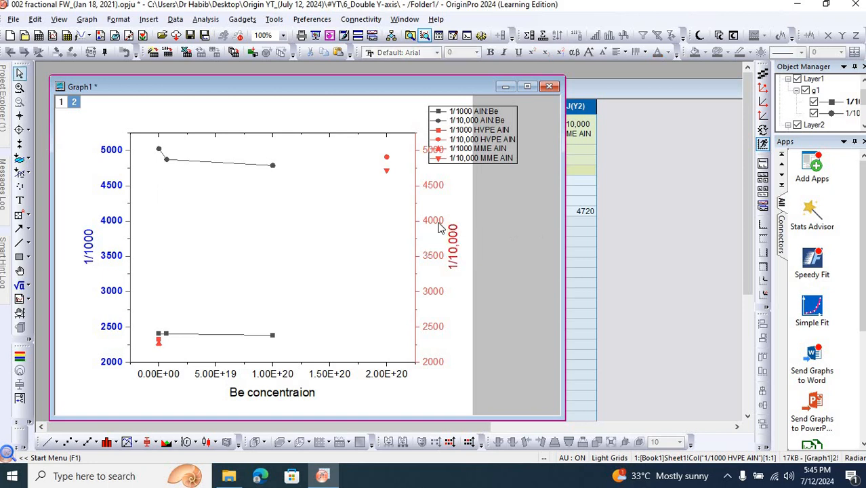
pyautogui.click(435, 225)
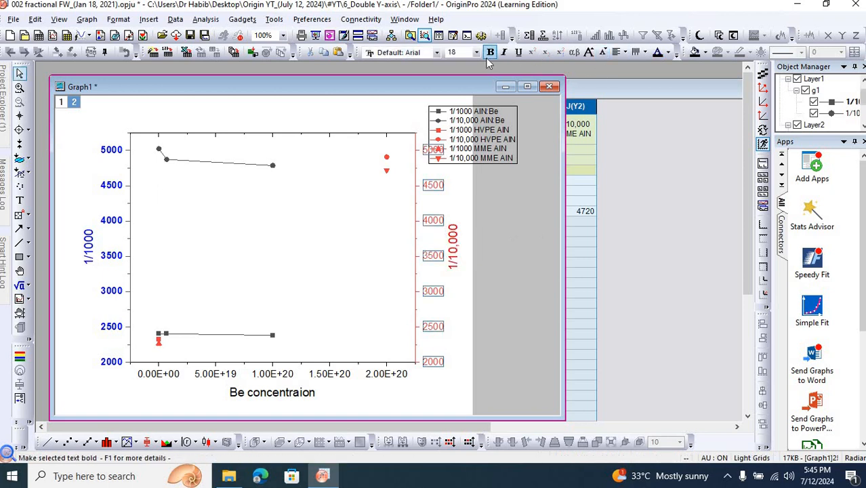
# Step: Set the X-axis scale to start from 8E16 with a minor tick count of 9, and apply the changes
pyautogui.click(325, 375)
pyautogui.click(324, 380)
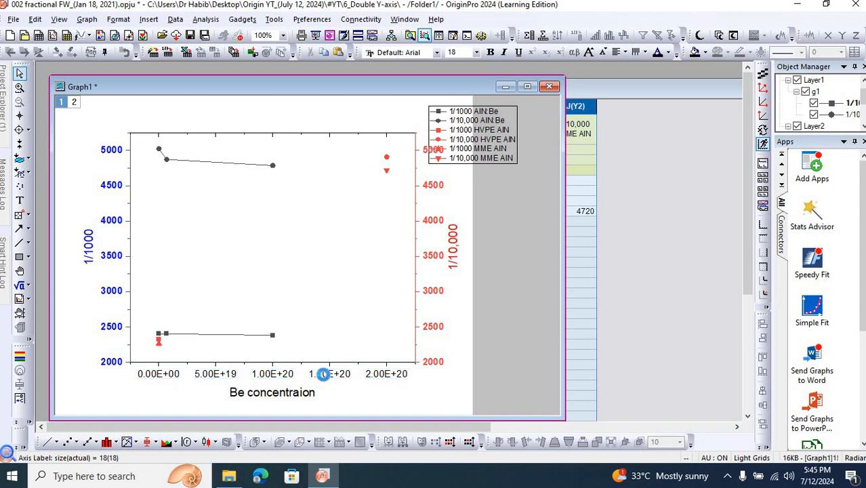
pyautogui.doubleClick(325, 377)
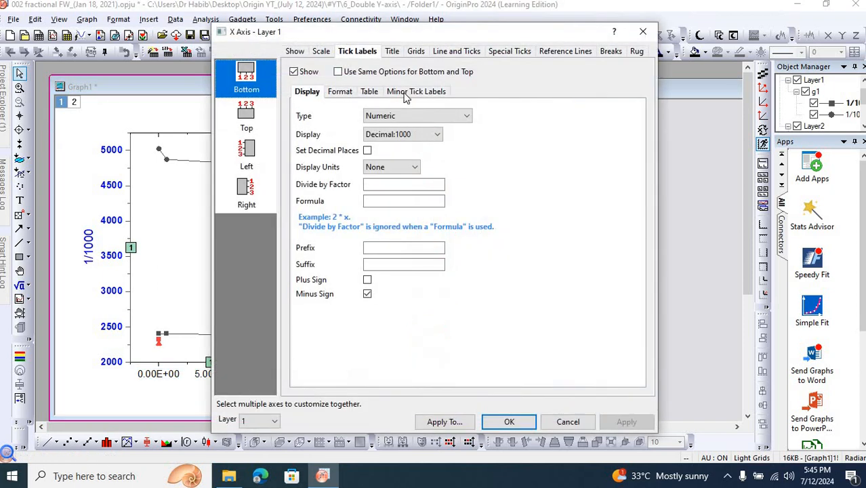
pyautogui.click(438, 135)
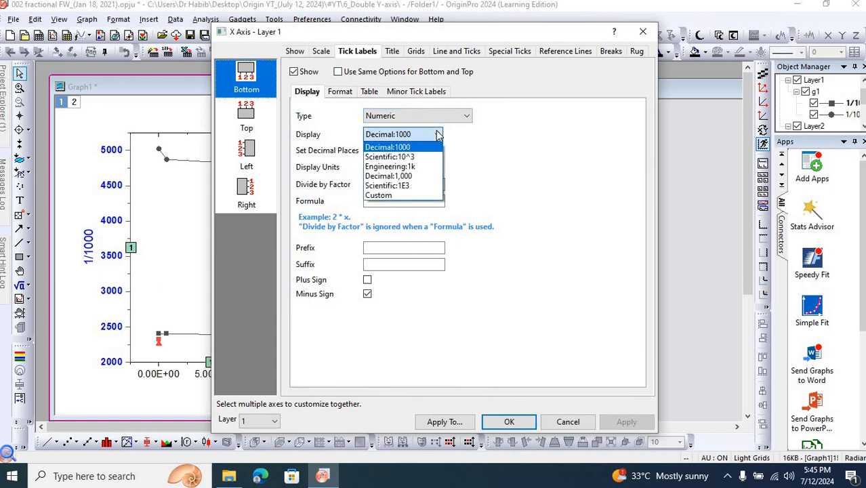
pyautogui.click(347, 54)
pyautogui.click(326, 52)
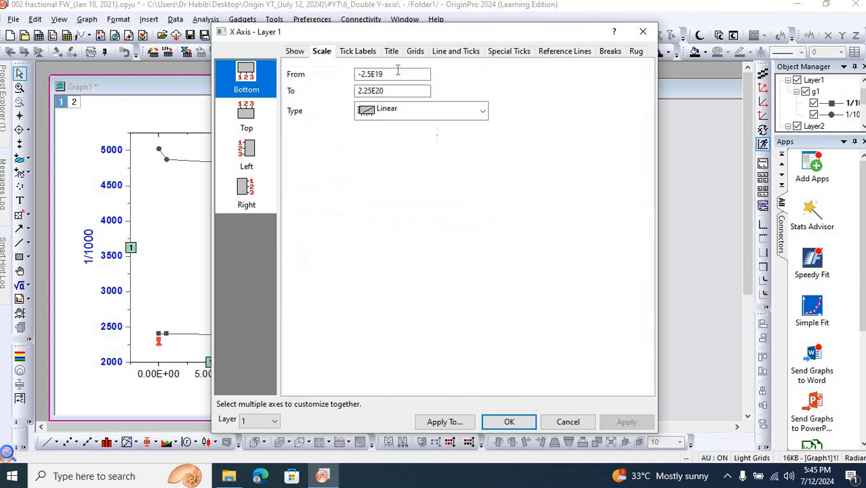
pyautogui.doubleClick(401, 74)
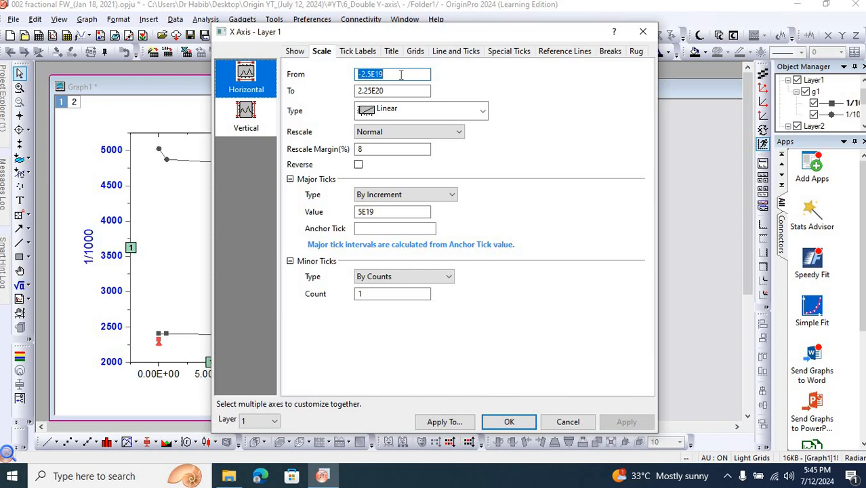
pyautogui.write('8e16')
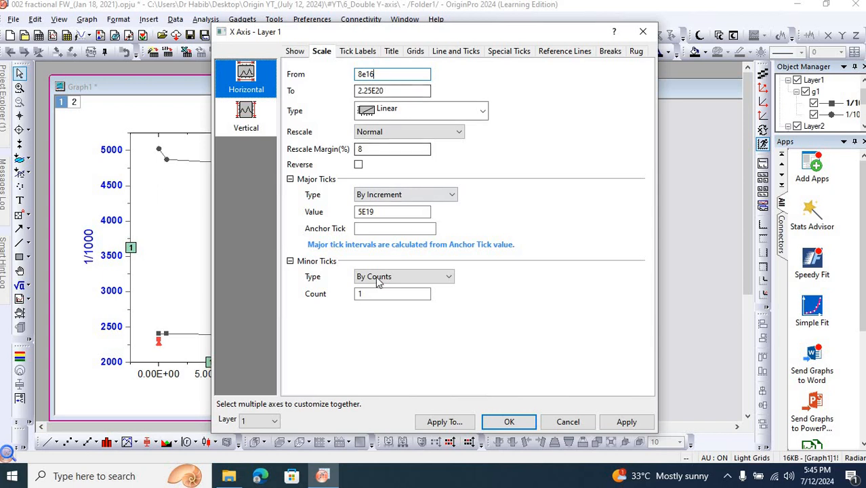
pyautogui.click(364, 293)
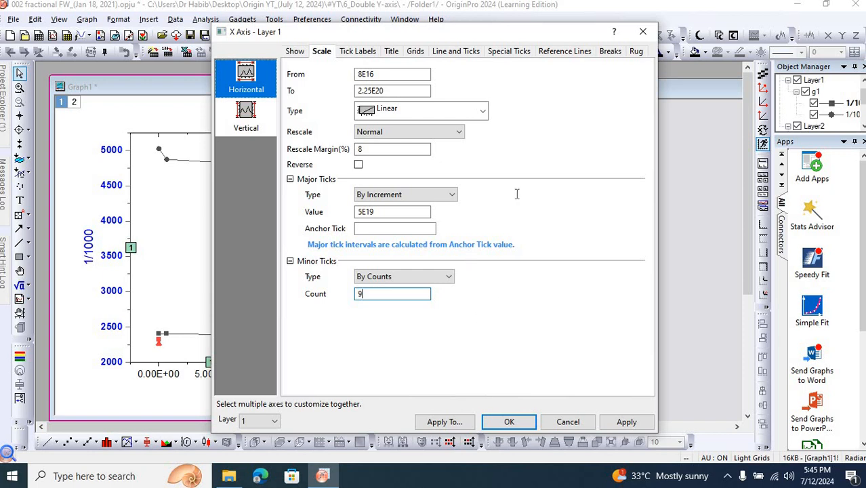
pyautogui.click(627, 423)
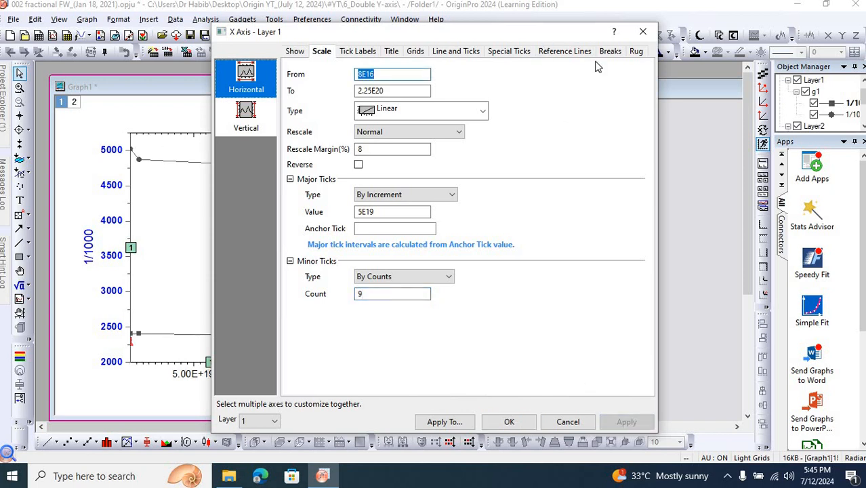
# Step: Set the X-axis major tick increment to 2E19
pyautogui.moveTo(545, 42); pyautogui.dragTo(664, 23)
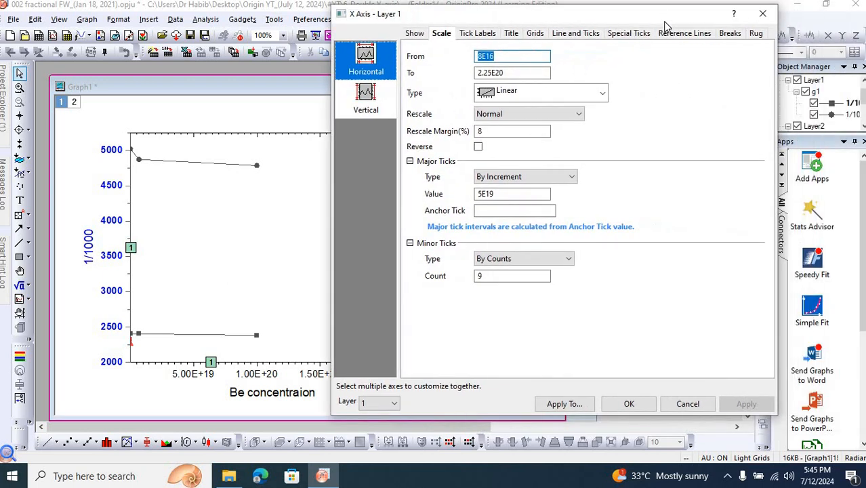
pyautogui.click(480, 194)
pyautogui.click(482, 194)
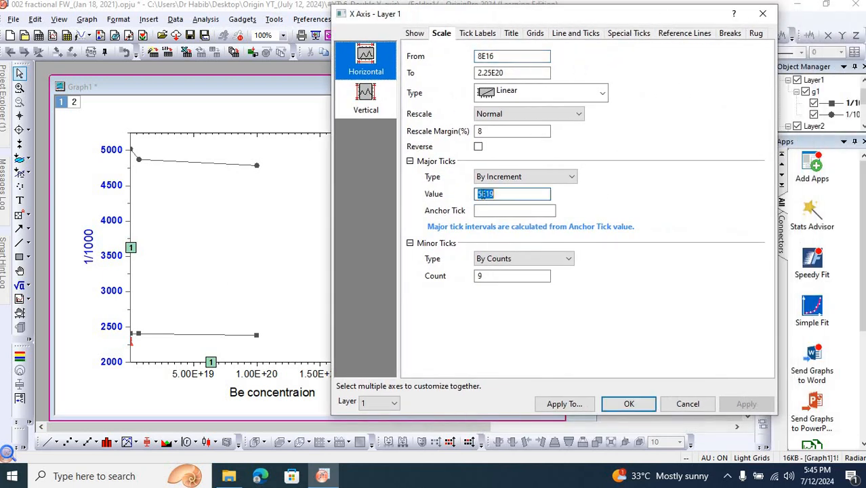
pyautogui.press('BackSpace')
pyautogui.write('2')
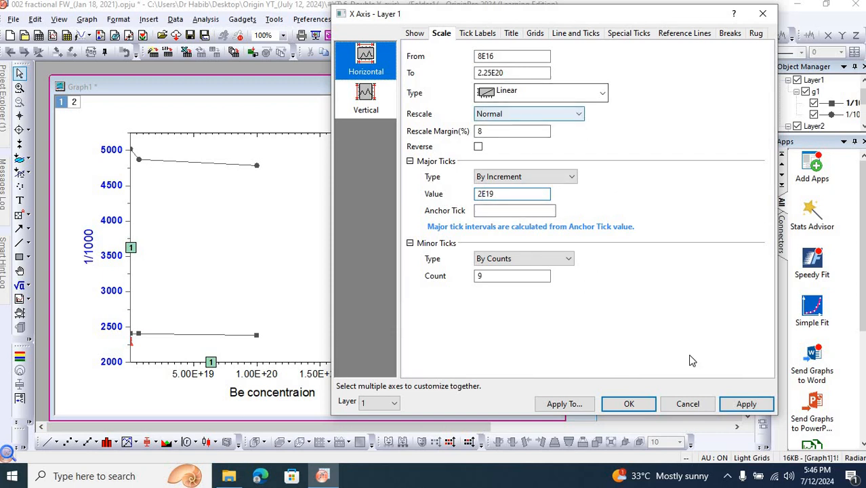
# Step: Change the X-axis scale type to Log10 with a minor tick count of 9, and apply it to the graph
pyautogui.click(603, 94)
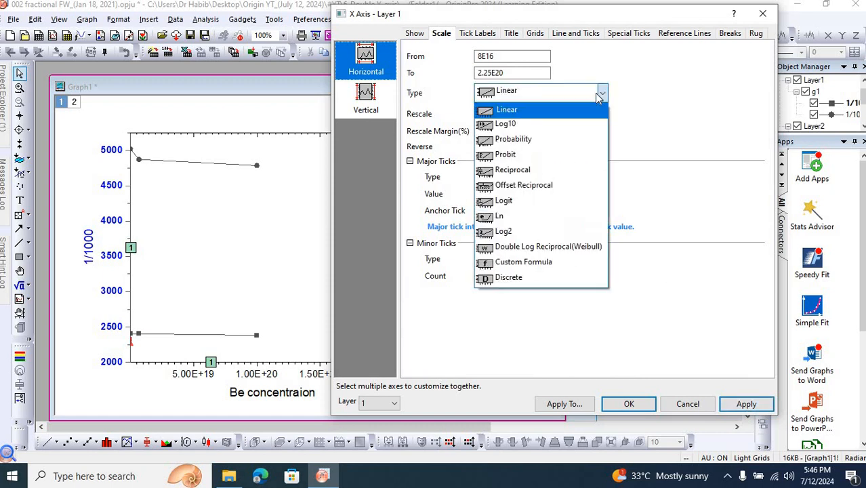
pyautogui.click(559, 123)
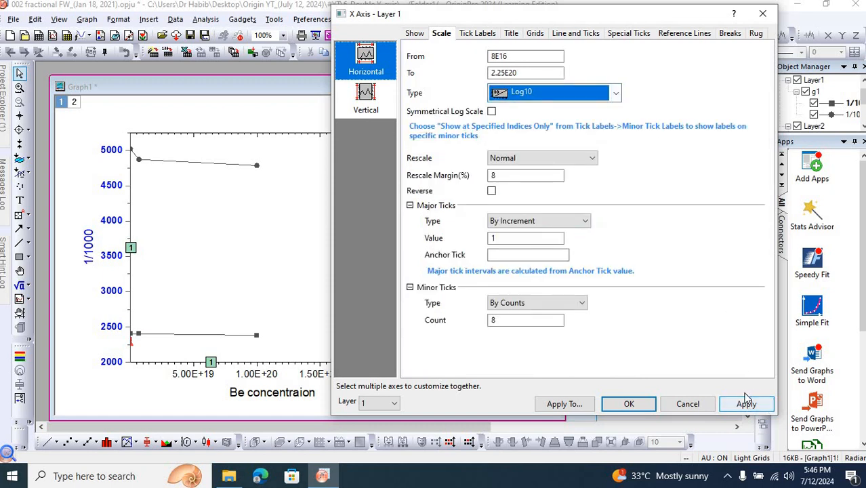
pyautogui.doubleClick(485, 319)
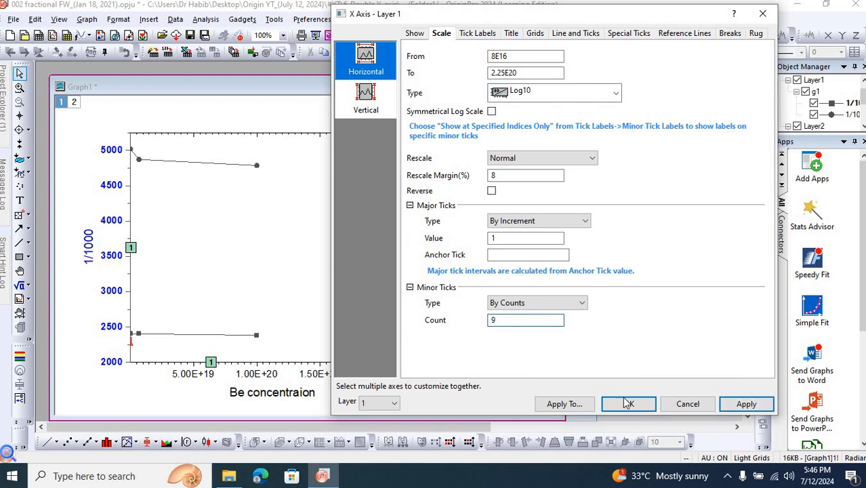
pyautogui.click(735, 410)
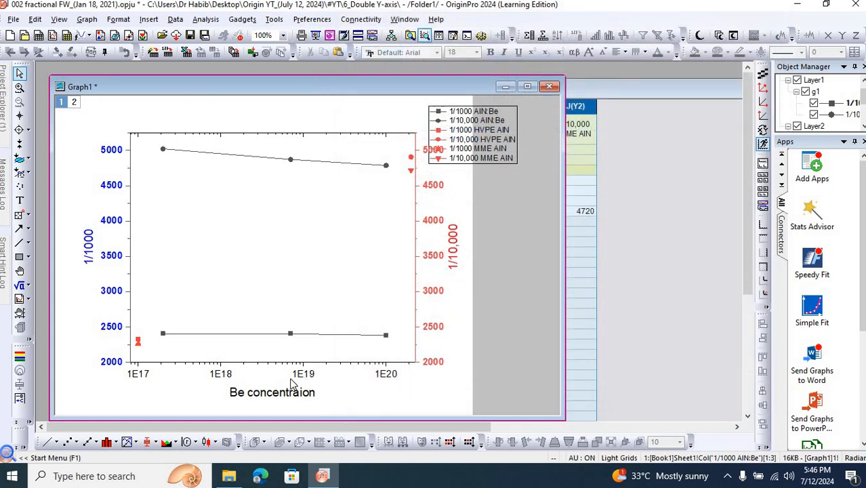
# Step: Replace the X-axis title with "Be Concentration (cm-3)"
pyautogui.doubleClick(288, 395)
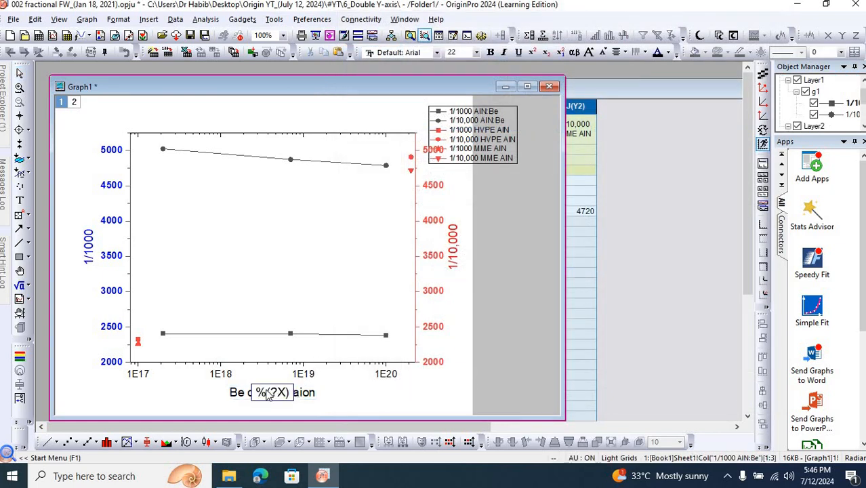
pyautogui.press('Escape')
pyautogui.doubleClick(265, 396)
pyautogui.doubleClick(265, 396)
pyautogui.press('BackSpace')
pyautogui.write('Be Concentration (cm')
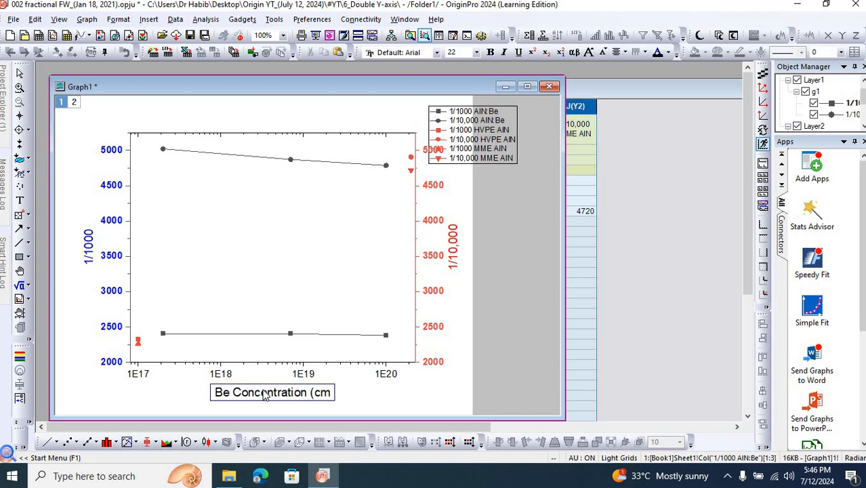
pyautogui.write('-3)')
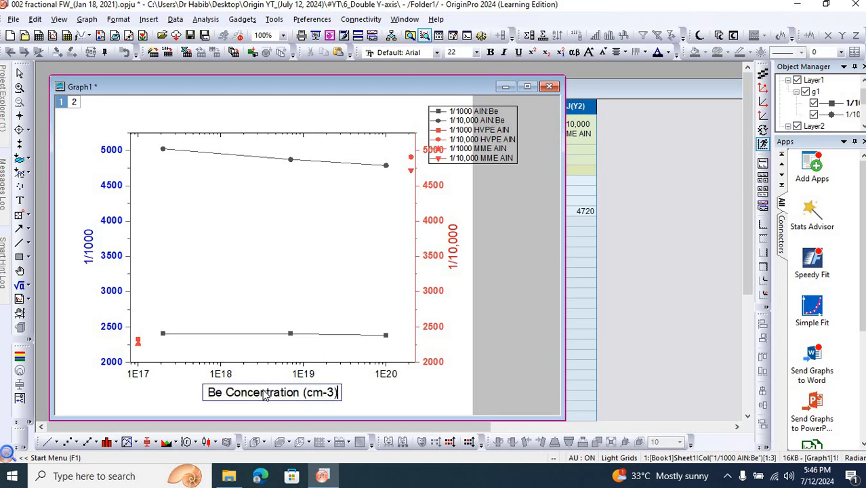
# Step: Format the "-3" in the X-axis title as superscript
pyautogui.press('Right')
pyautogui.hotkey('shift', 'Left')
pyautogui.hotkey('shift', 'Left')
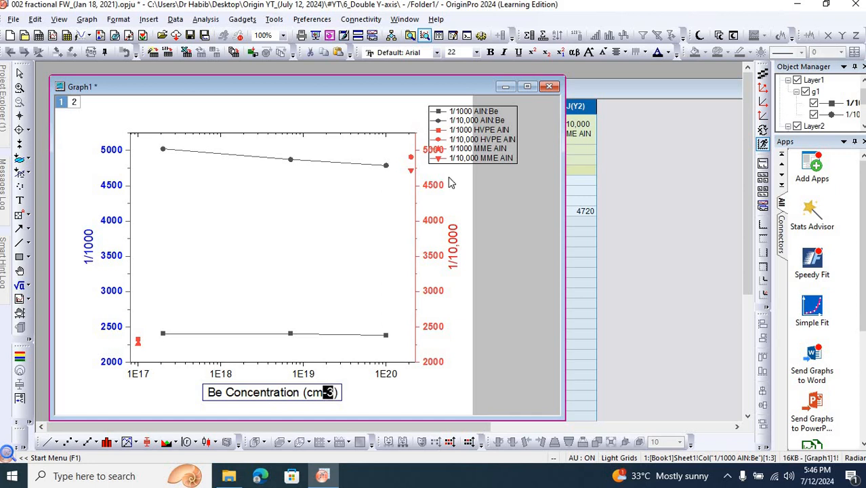
pyautogui.click(532, 52)
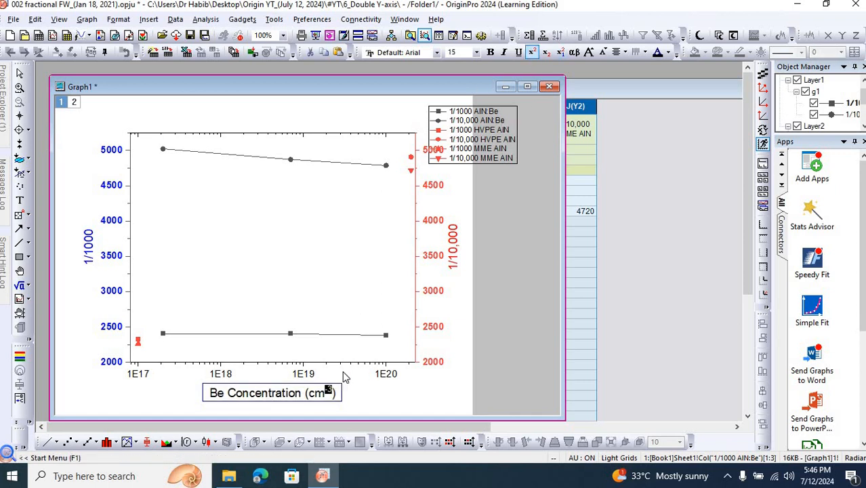
# Step: Make the whole X-axis title and the X-axis tick labels bold
pyautogui.hotkey('ctrl', 'a')
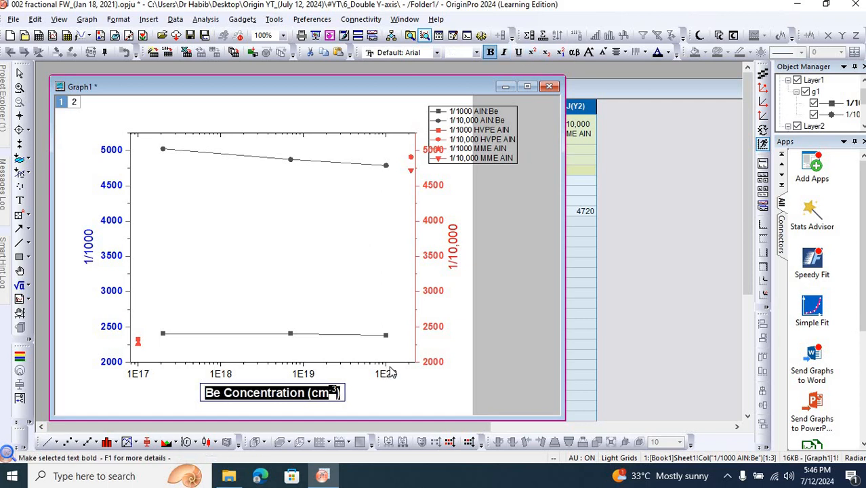
pyautogui.click(395, 371)
pyautogui.click(395, 371)
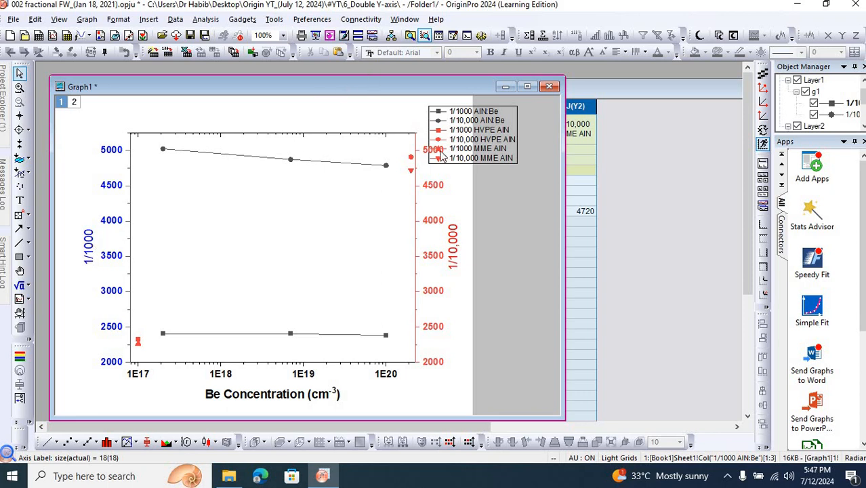
# Step: Check the 1/1000 data in the worksheet and set the left Y-axis scale from 2200 to 2450
pyautogui.moveTo(346, 90); pyautogui.dragTo(437, 277)
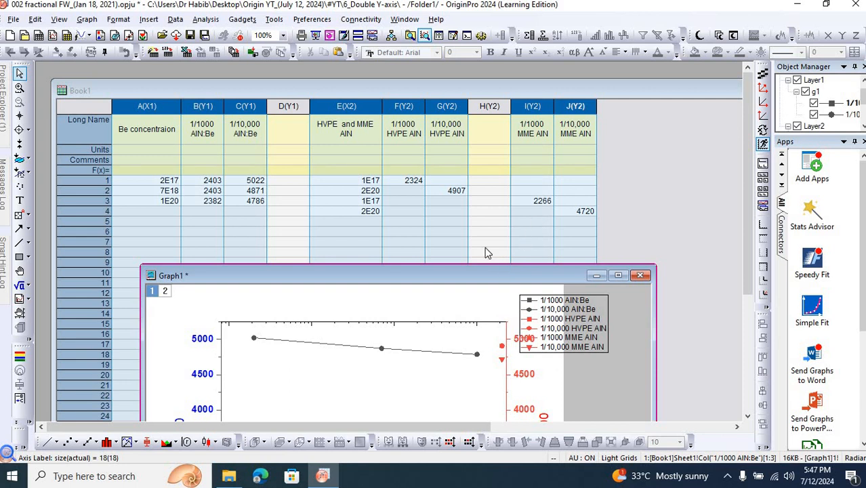
pyautogui.moveTo(468, 276); pyautogui.dragTo(442, 122)
pyautogui.click(174, 263)
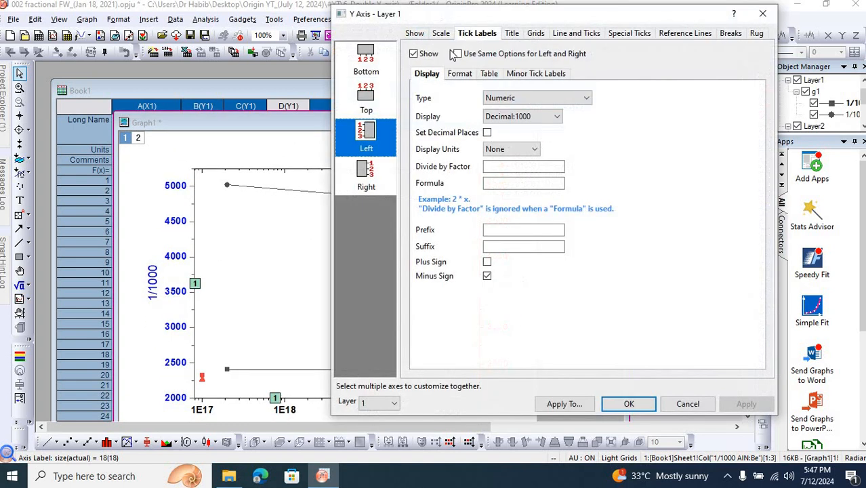
pyautogui.click(442, 35)
pyautogui.click(497, 59)
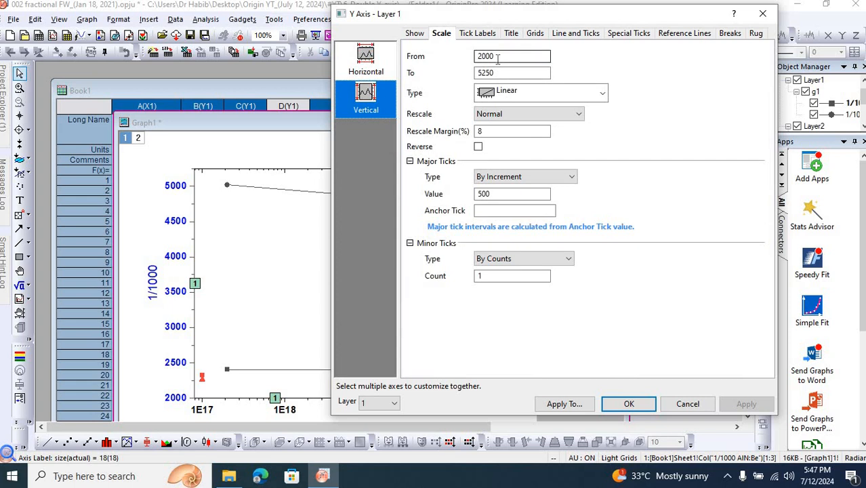
pyautogui.doubleClick(498, 59)
pyautogui.write('2200')
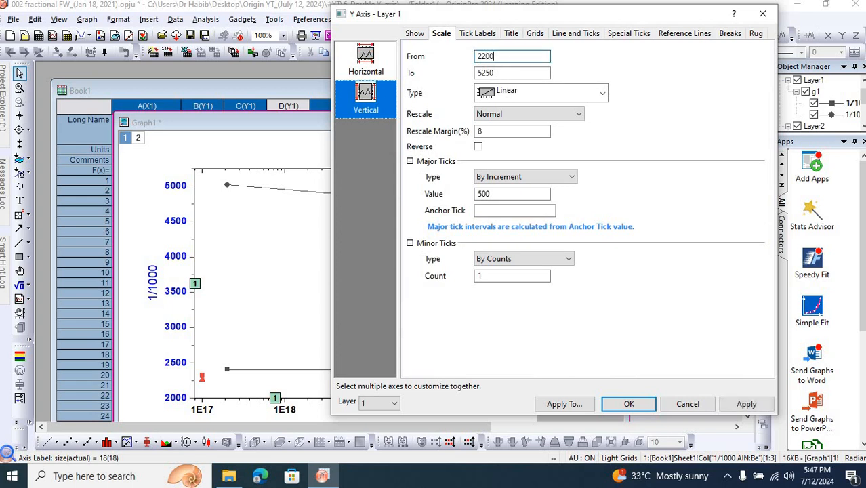
pyautogui.doubleClick(494, 72)
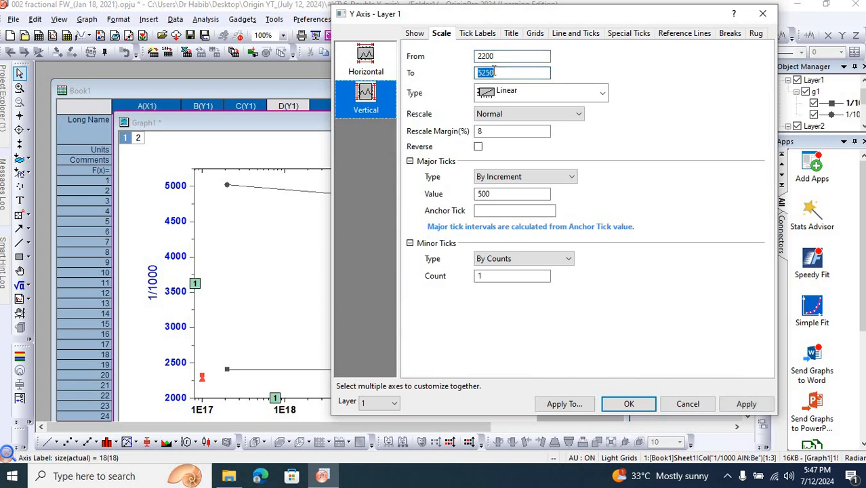
pyautogui.write('24')
pyautogui.click(744, 404)
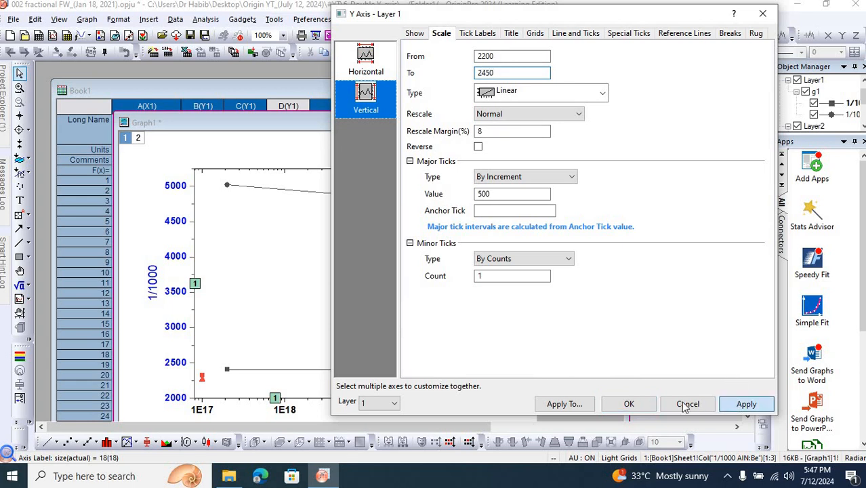
pyautogui.click(629, 404)
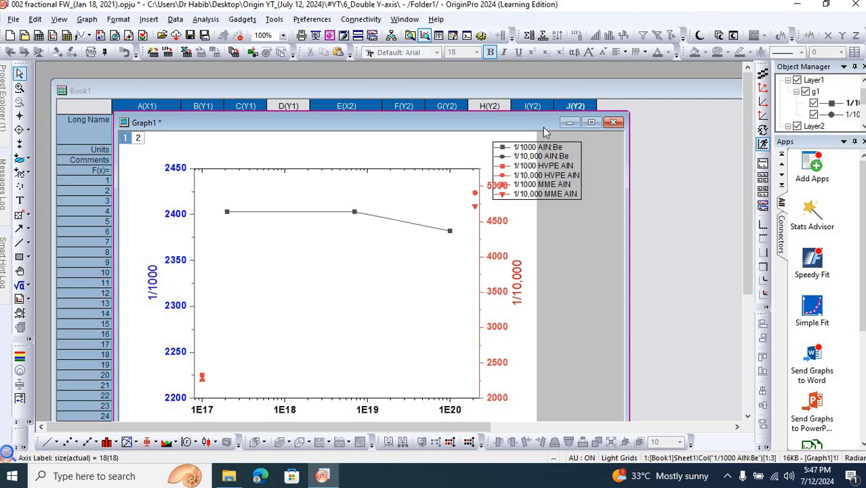
# Step: Check the 1/10,000 data in the worksheet and set the right Y-axis scale from 4700 to 5100
pyautogui.moveTo(543, 125); pyautogui.dragTo(568, 302)
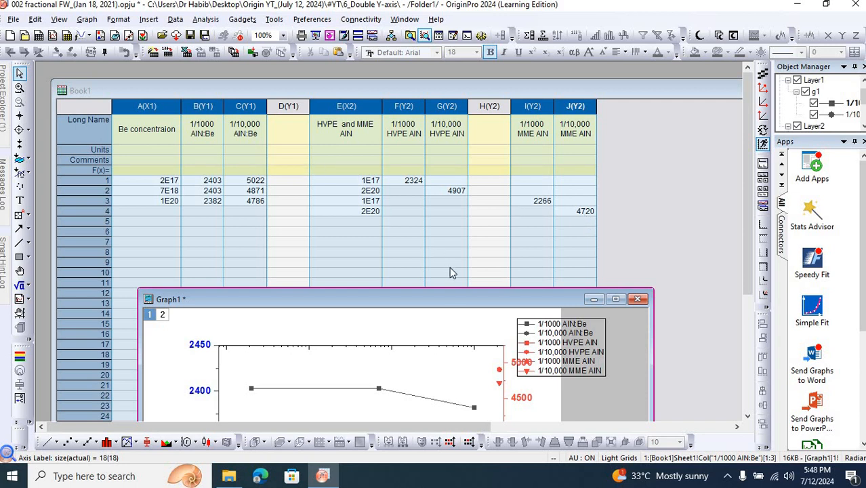
pyautogui.moveTo(451, 299); pyautogui.dragTo(423, 163)
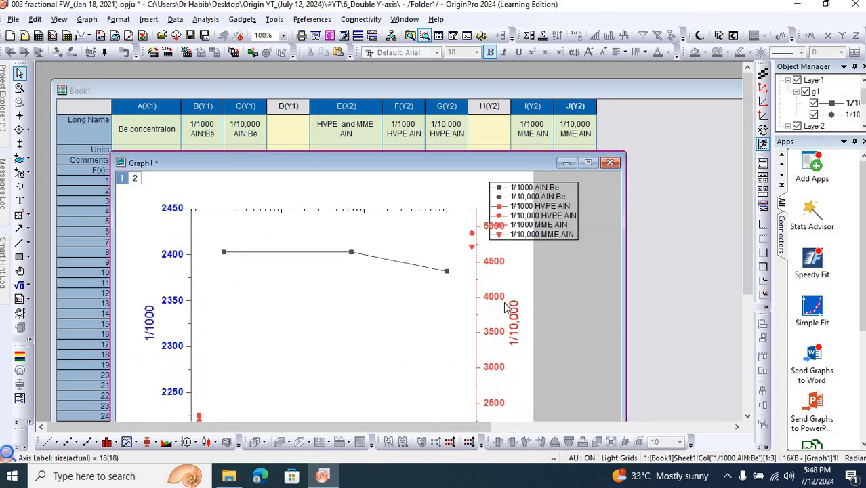
pyautogui.doubleClick(499, 301)
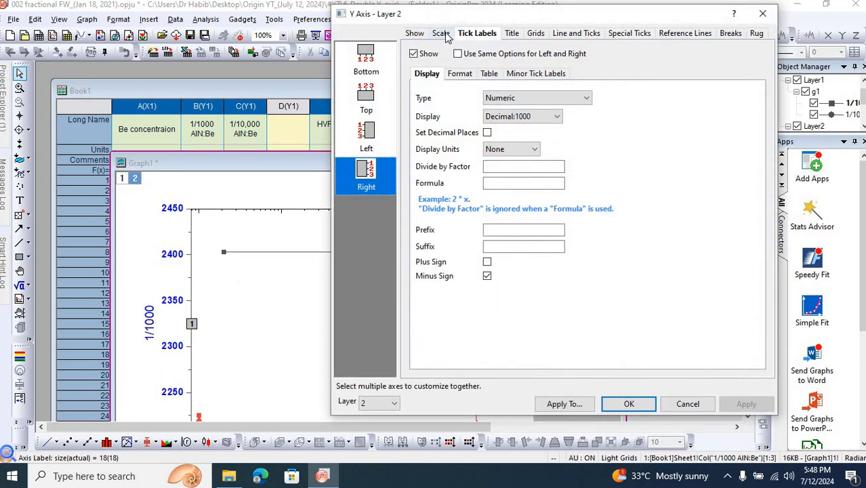
pyautogui.click(441, 34)
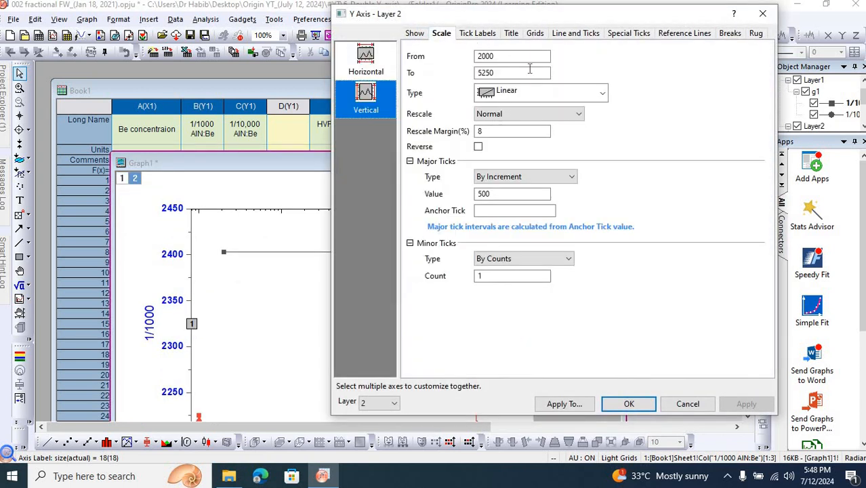
pyautogui.doubleClick(507, 57)
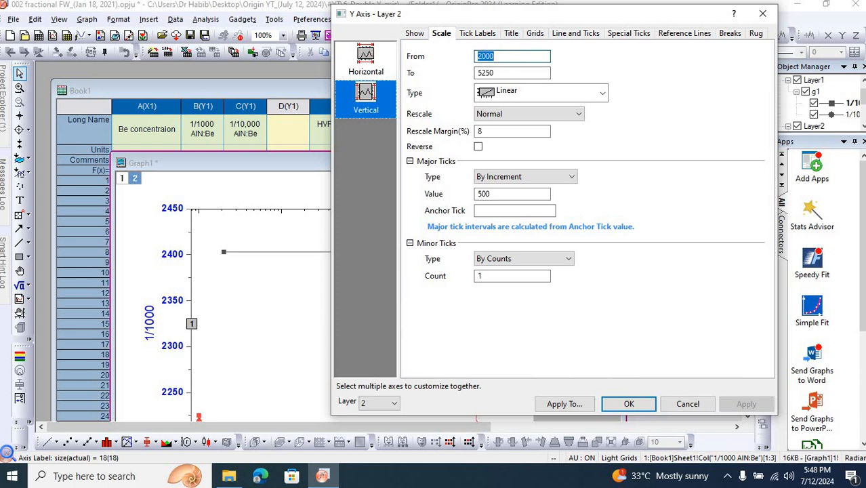
pyautogui.write('4700')
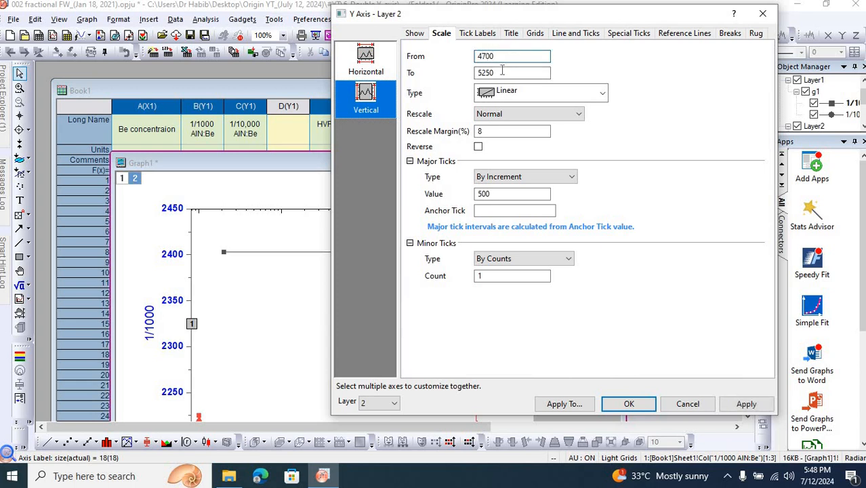
pyautogui.doubleClick(499, 71)
pyautogui.write('5')
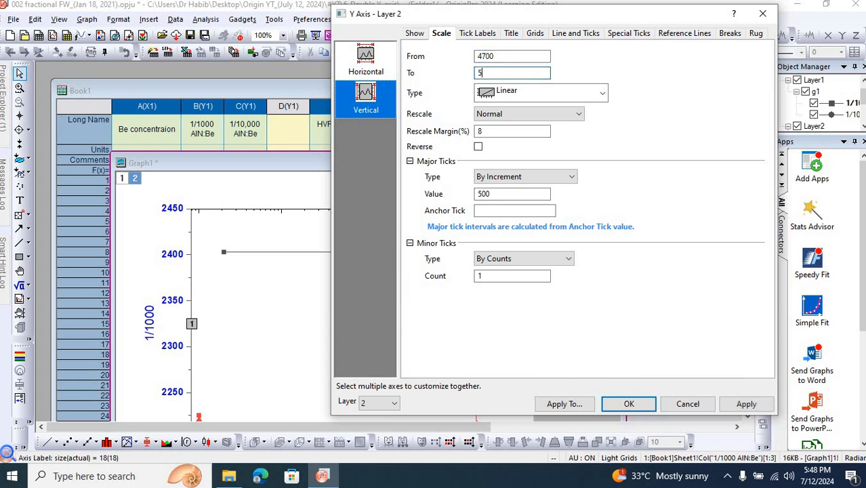
pyautogui.write('100')
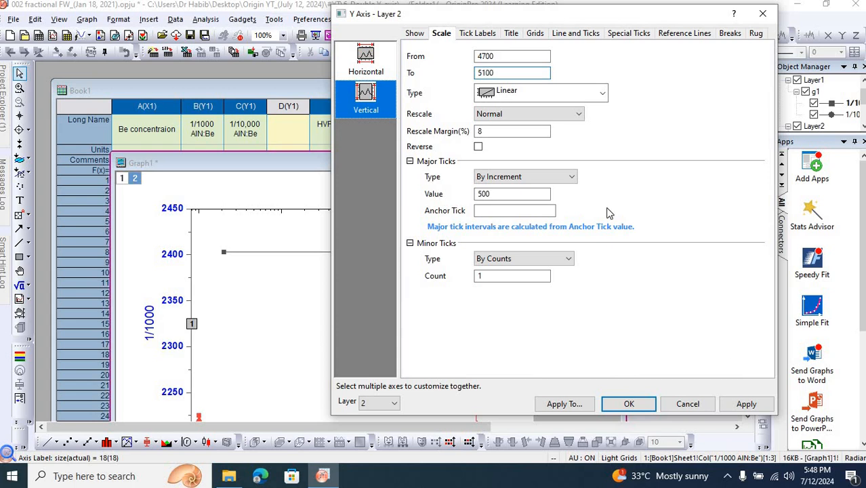
pyautogui.click(745, 404)
pyautogui.click(629, 404)
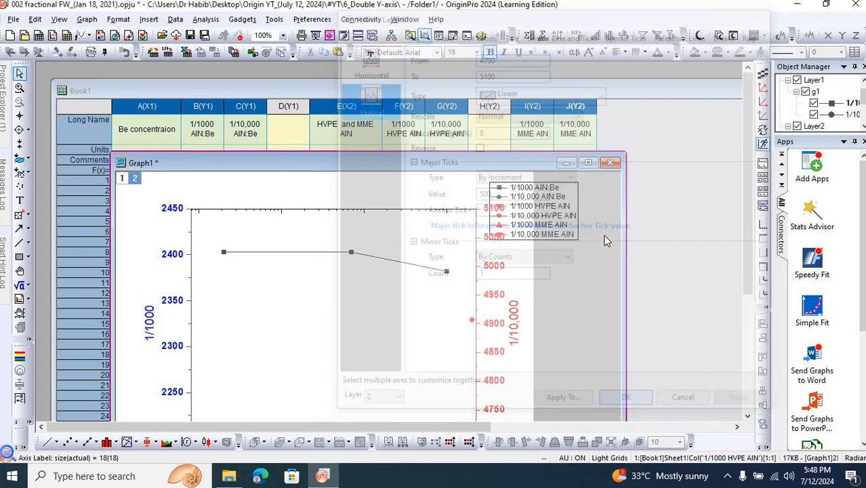
# Step: Maximize the graph window and remove the 1/10,000 AlN:Be plot, column C(Y1), from Layer 1
pyautogui.moveTo(446, 139); pyautogui.dragTo(438, 66)
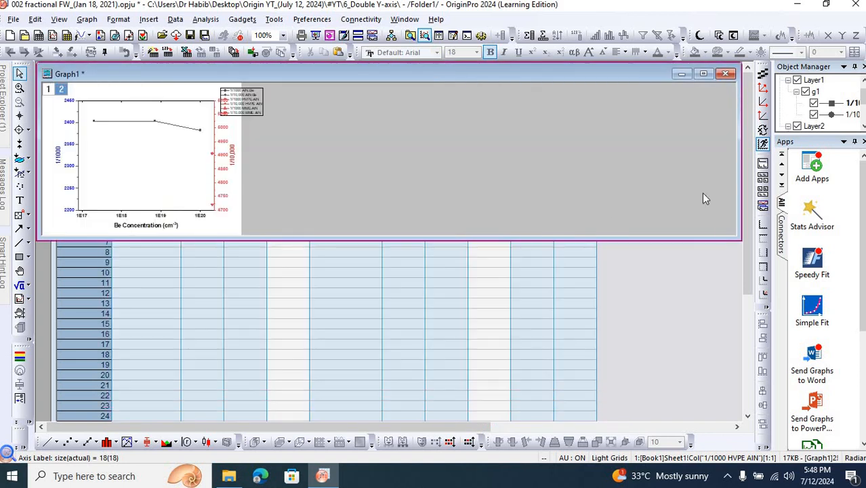
pyautogui.click(703, 73)
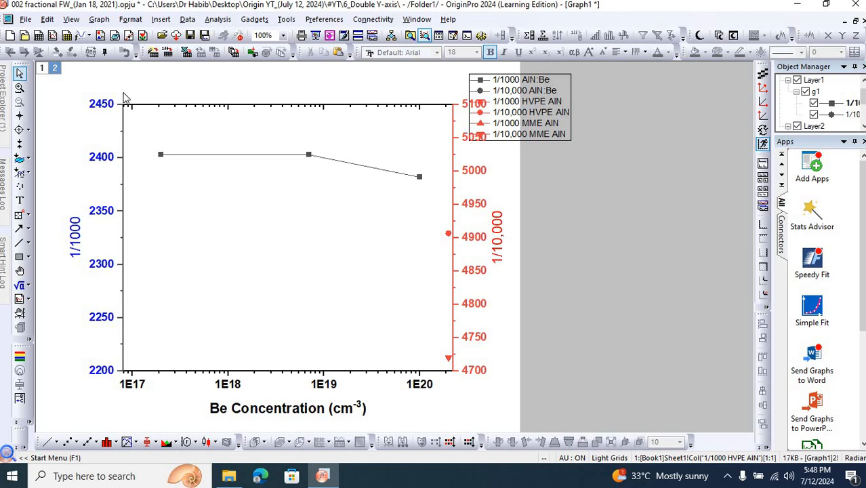
pyautogui.click(43, 69)
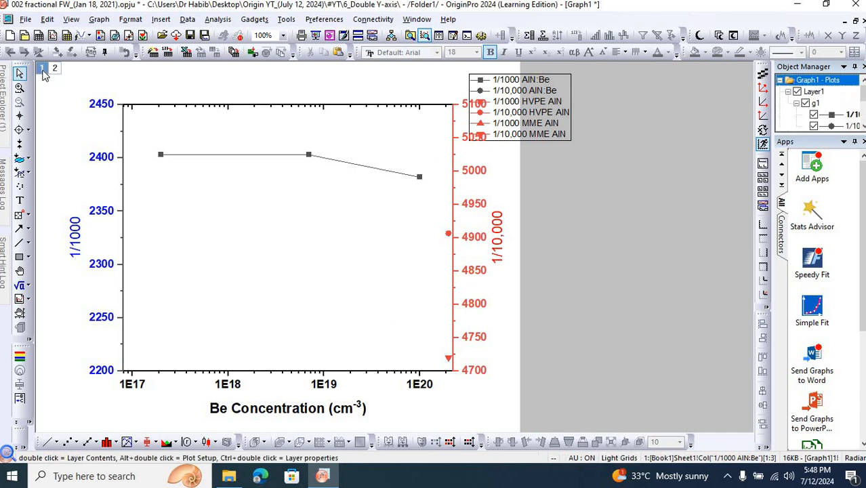
pyautogui.doubleClick(43, 69)
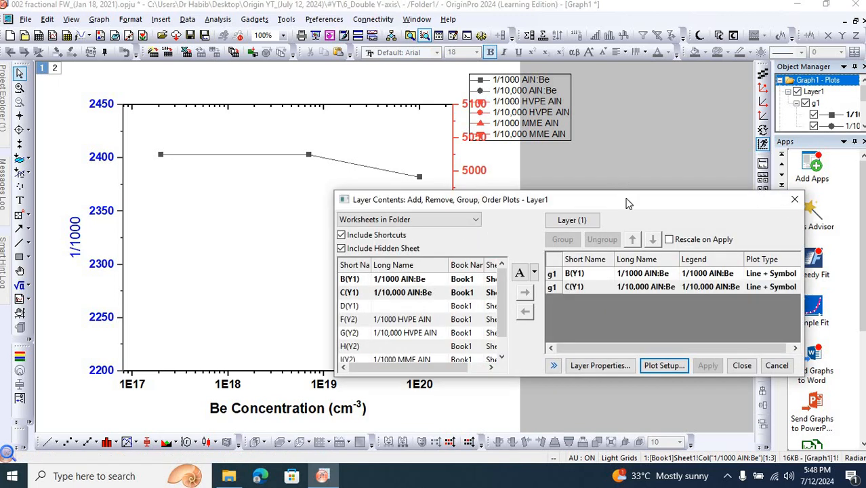
pyautogui.moveTo(627, 202); pyautogui.dragTo(538, 139)
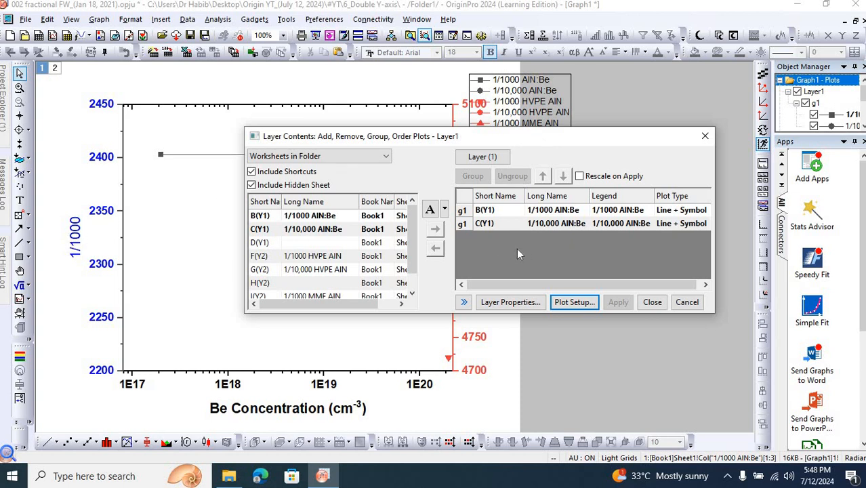
pyautogui.click(557, 224)
pyautogui.click(557, 223)
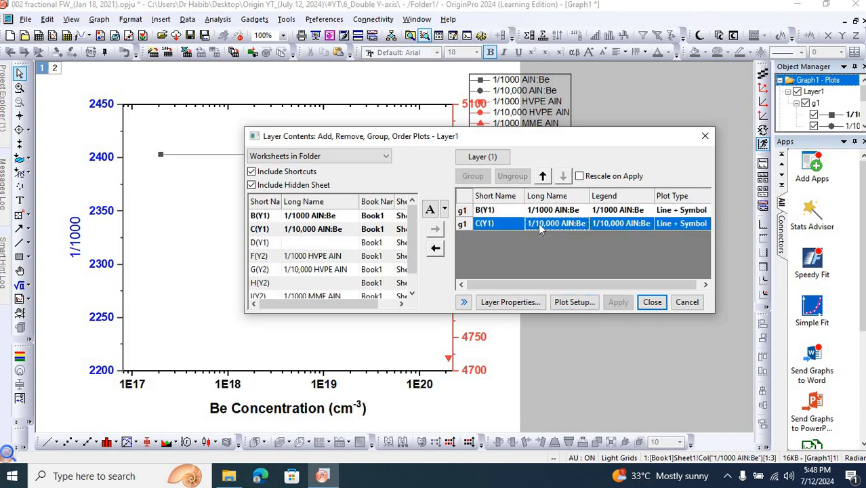
pyautogui.click(438, 250)
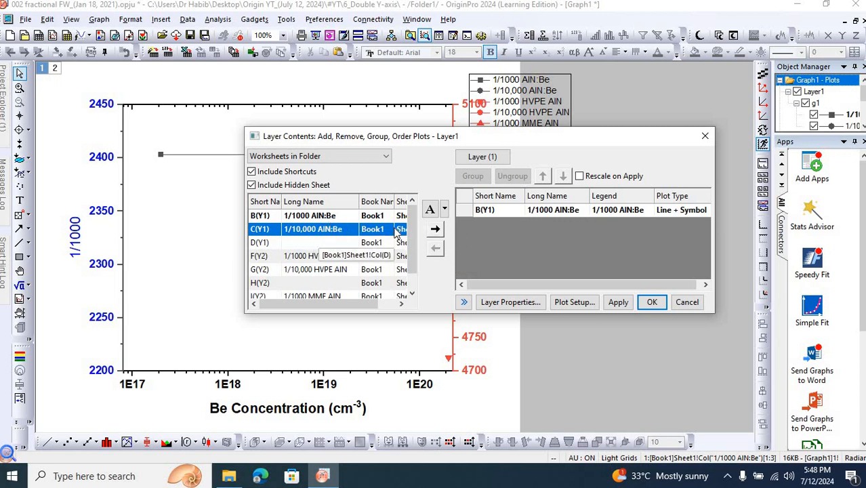
# Step: Add the 1/1000 HVPE AlN and 1/1000 MME AlN datasets to Layer 1 and apply the layer contents
pyautogui.scroll(-2, 376, 251)
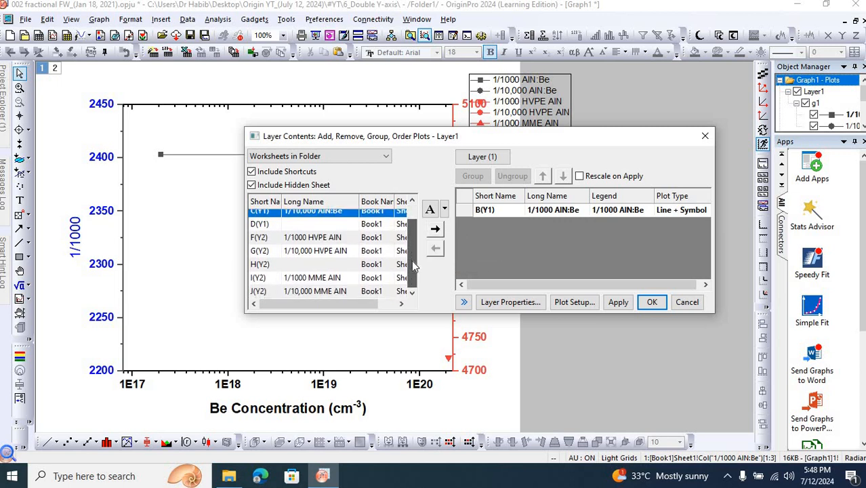
pyautogui.click(326, 239)
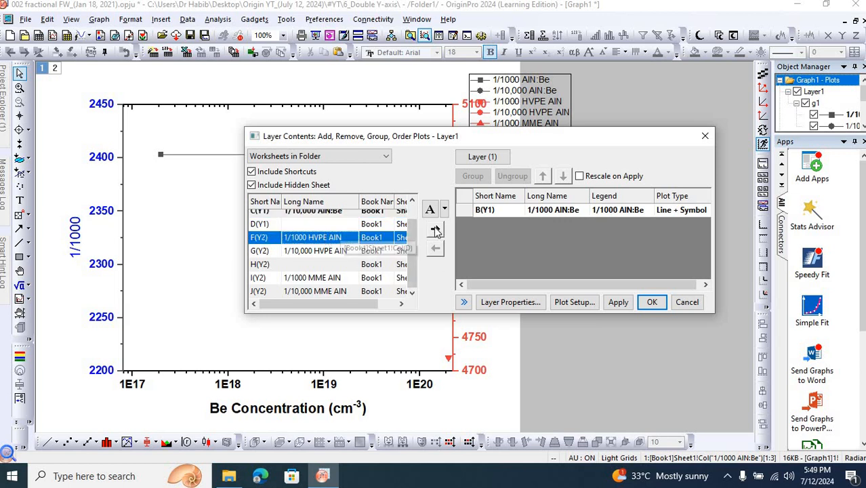
pyautogui.click(435, 229)
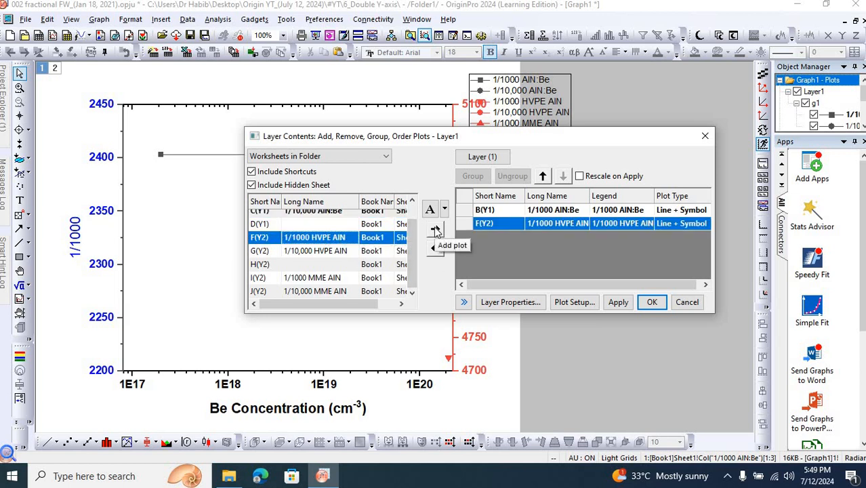
pyautogui.click(336, 278)
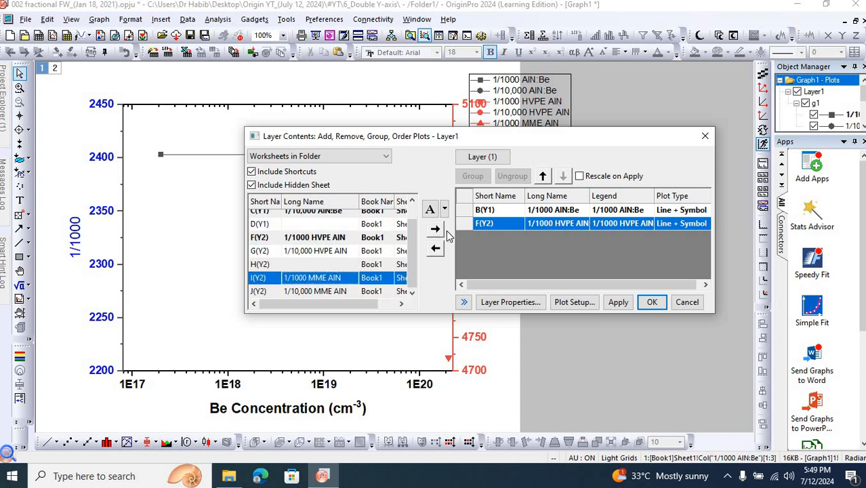
pyautogui.click(436, 230)
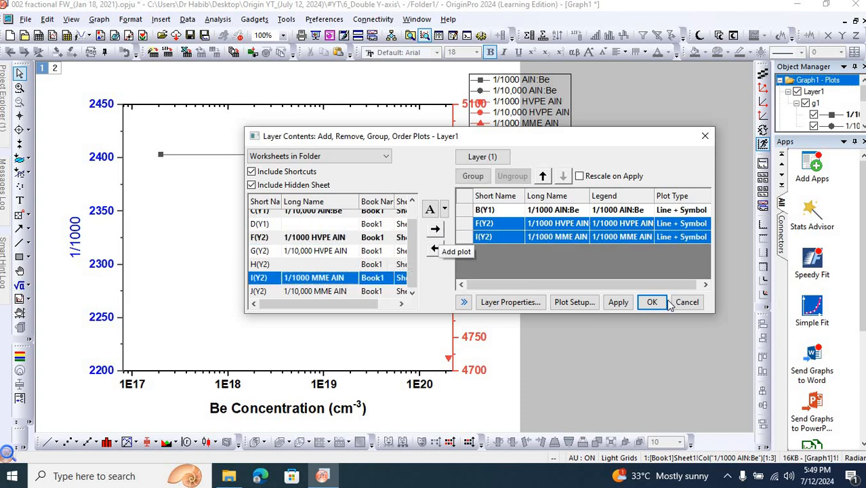
pyautogui.click(617, 302)
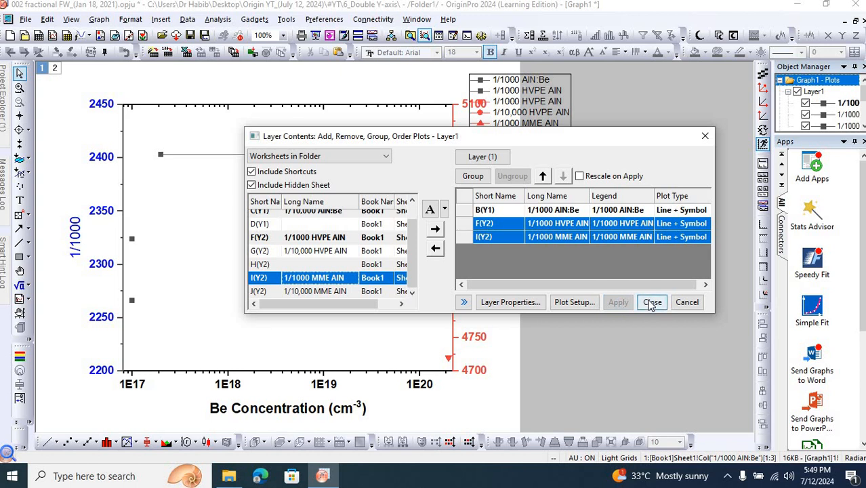
pyautogui.click(651, 302)
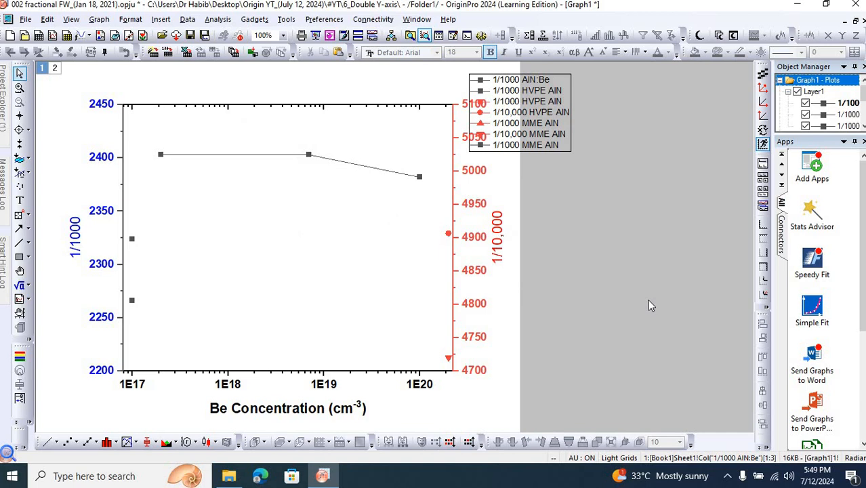
# Step: Set the symbol color of the 1/1000 AlN:Be plot to Blue
pyautogui.doubleClick(290, 156)
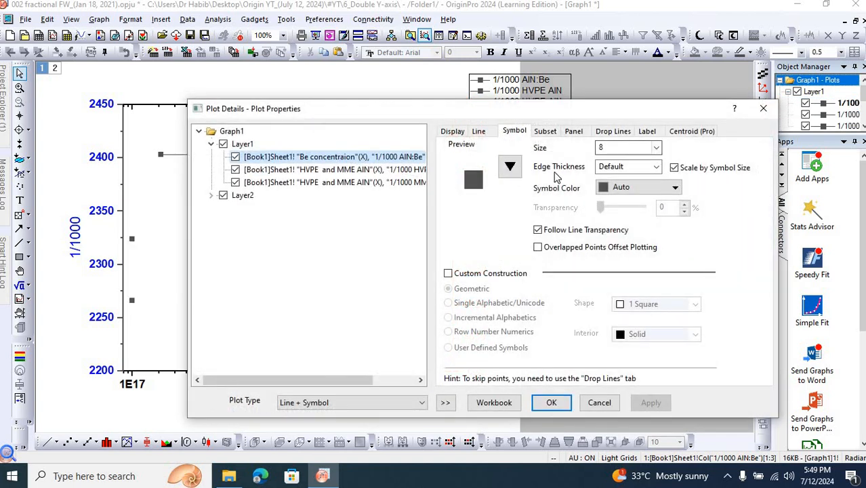
pyautogui.click(668, 190)
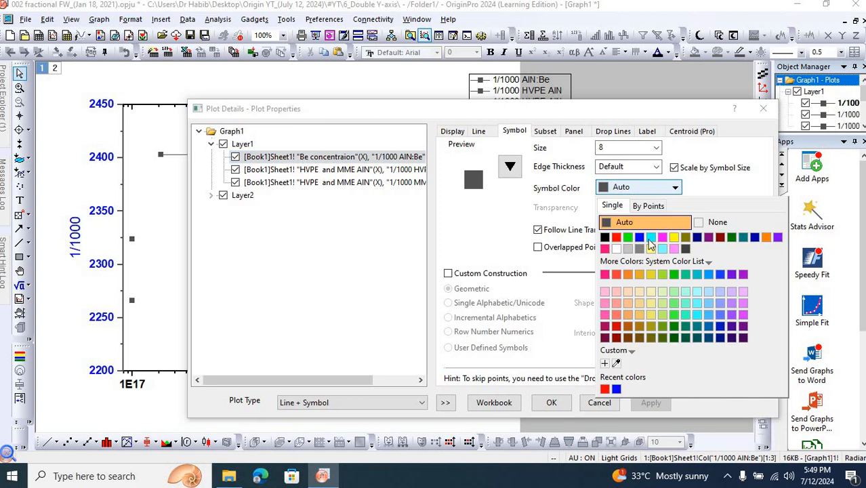
pyautogui.click(637, 249)
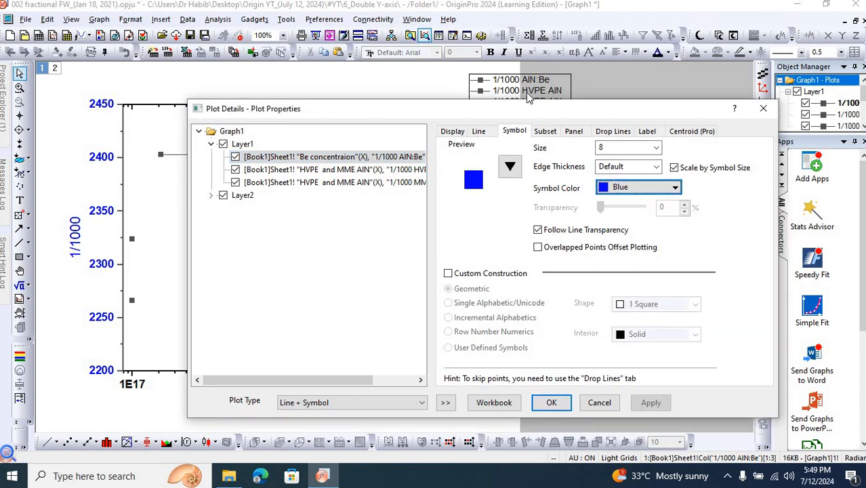
# Step: Set the connecting line of the 1/1000 AlN:Be plot to width 4 and color Blue
pyautogui.click(482, 131)
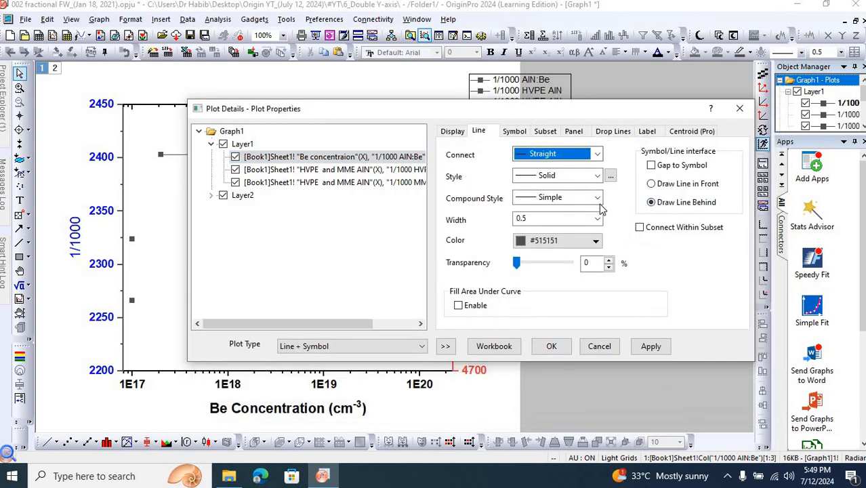
pyautogui.click(598, 219)
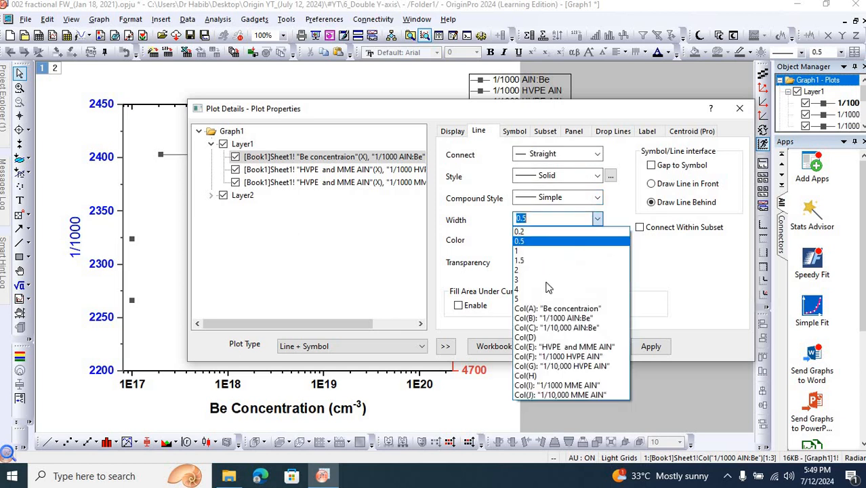
pyautogui.click(570, 290)
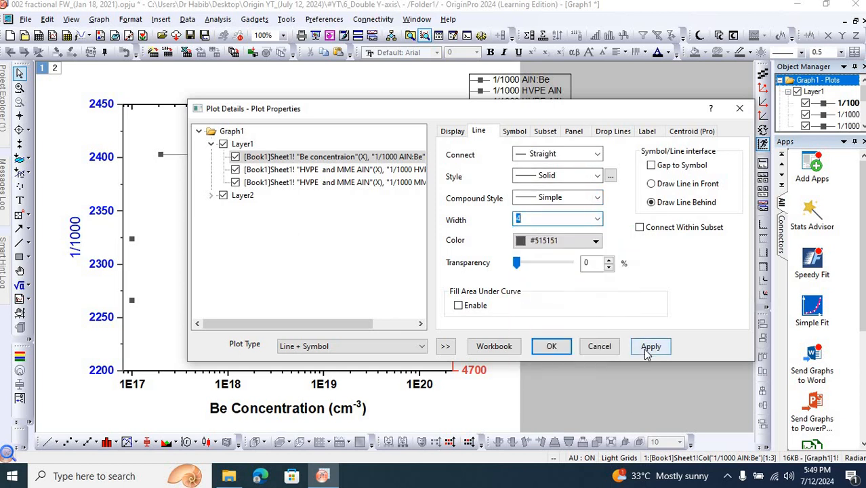
pyautogui.click(647, 350)
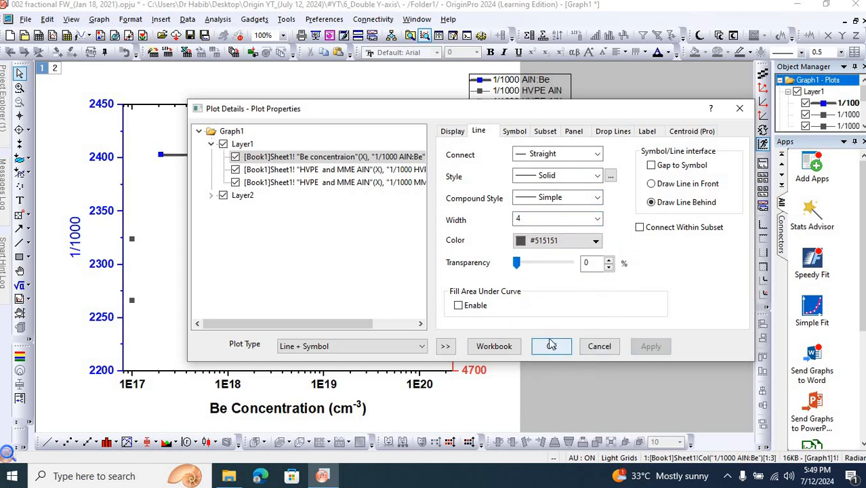
pyautogui.click(596, 241)
pyautogui.click(560, 288)
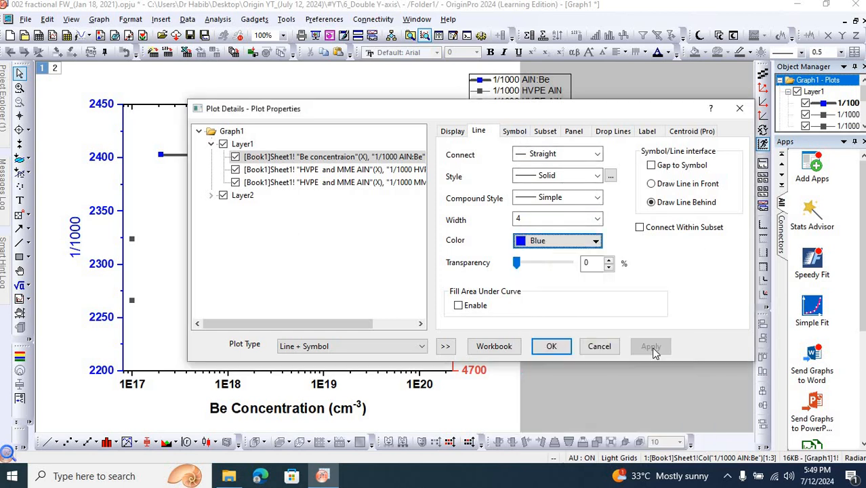
pyautogui.click(650, 347)
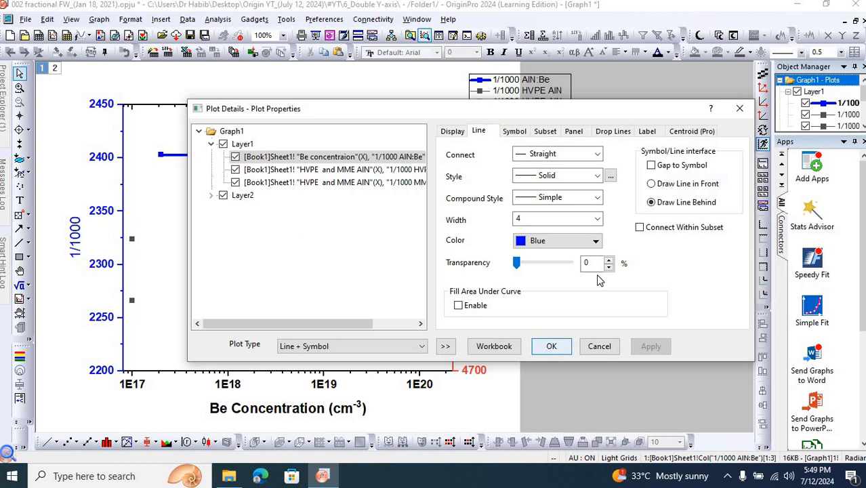
pyautogui.click(554, 348)
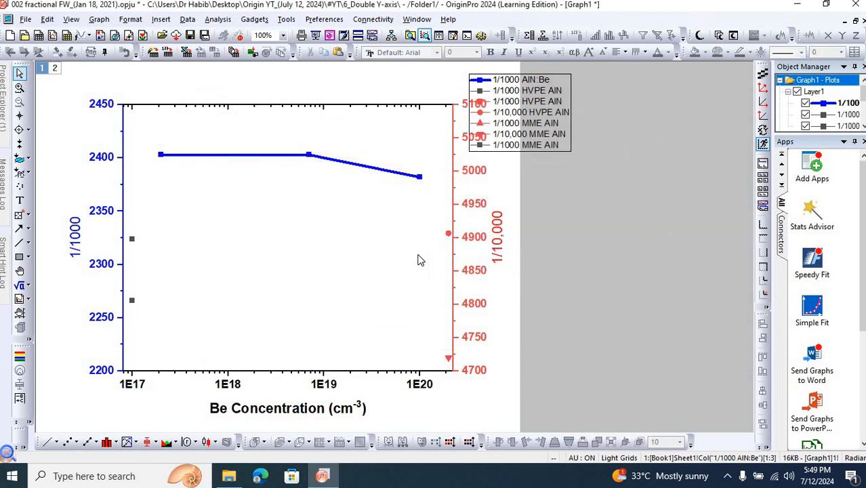
# Step: Remove the 1/1000 HVPE AlN and 1/1000 MME AlN plots from Layer 2
pyautogui.click(55, 68)
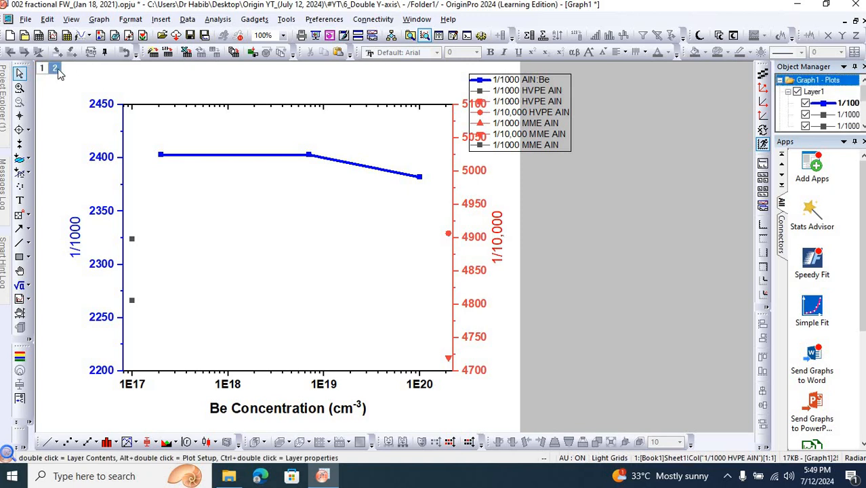
pyautogui.doubleClick(58, 71)
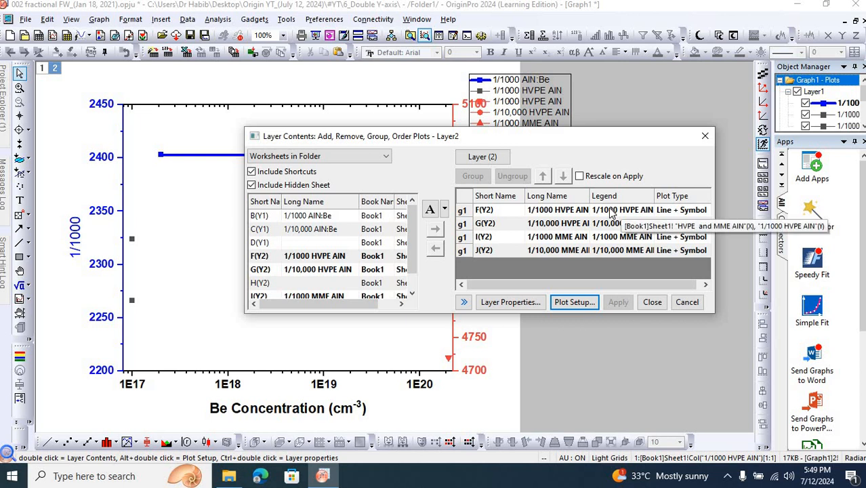
pyautogui.click(610, 210)
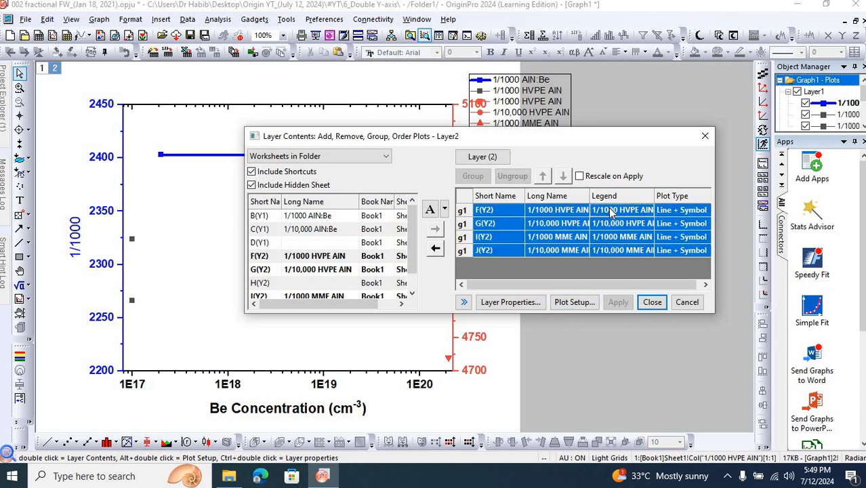
pyautogui.click(555, 210)
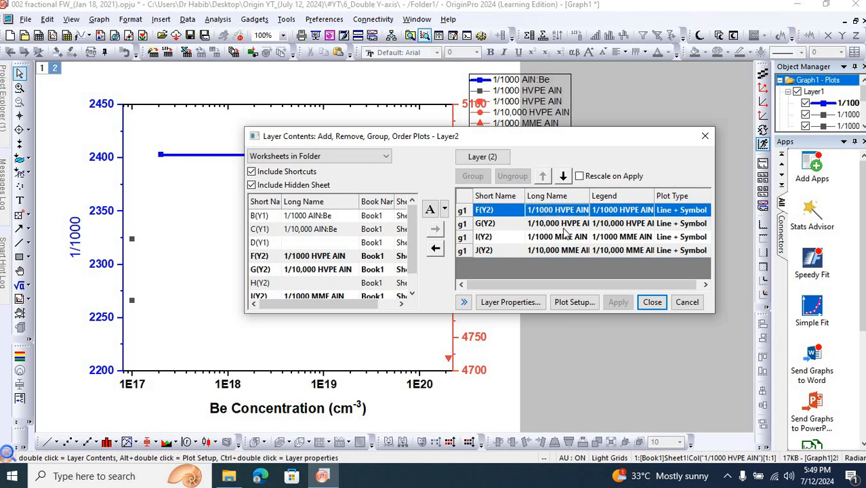
pyautogui.click(437, 248)
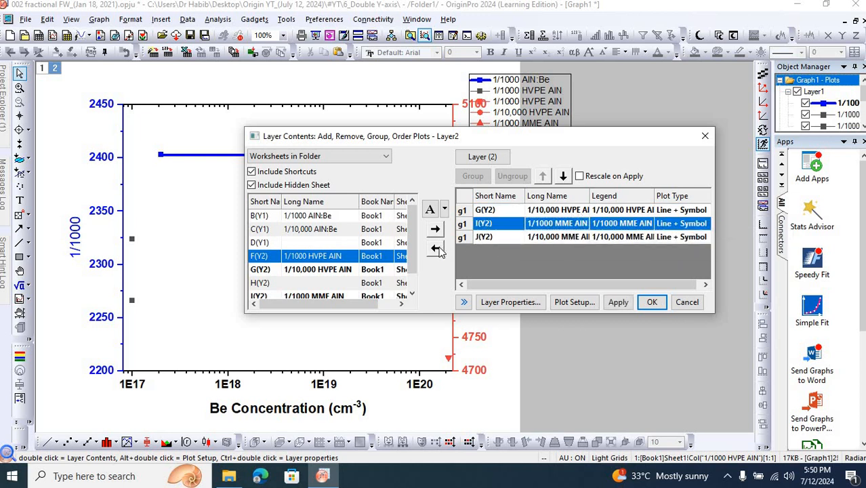
pyautogui.click(436, 249)
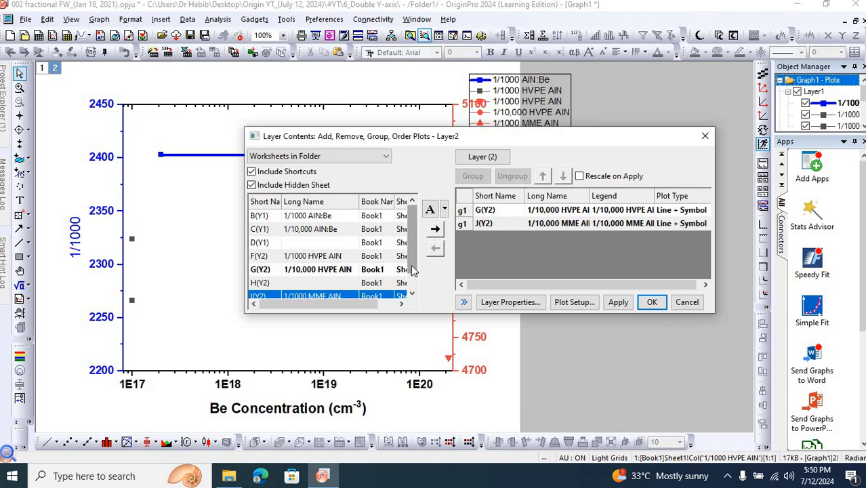
# Step: Add the 1/10,000 AlN:Be dataset, column C(Y1), to Layer 2 and apply the layer contents
pyautogui.moveTo(414, 270); pyautogui.dragTo(412, 235)
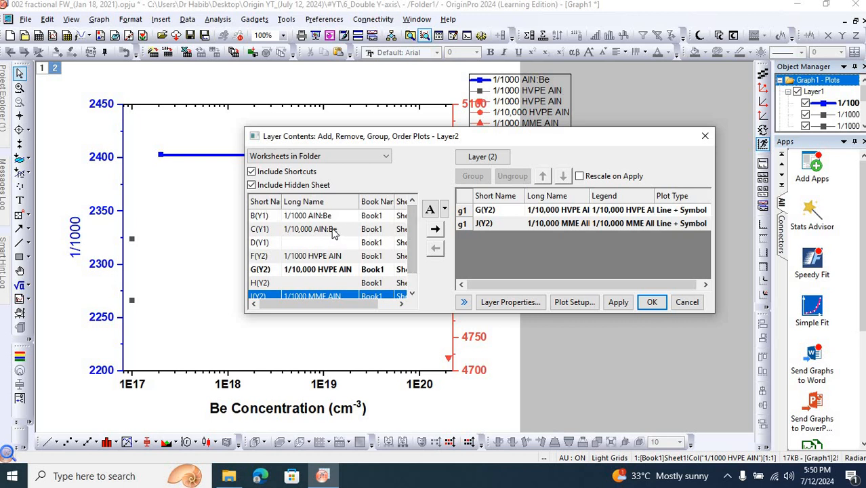
pyautogui.click(333, 230)
pyautogui.click(435, 229)
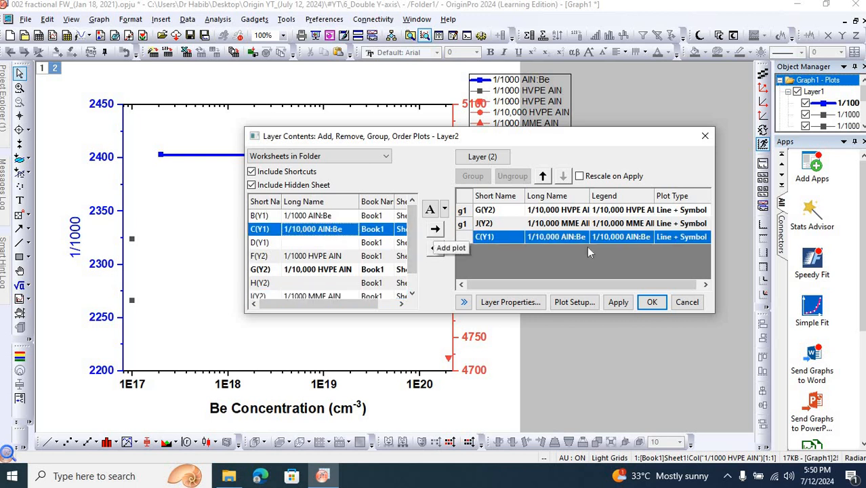
pyautogui.click(619, 303)
pyautogui.click(652, 302)
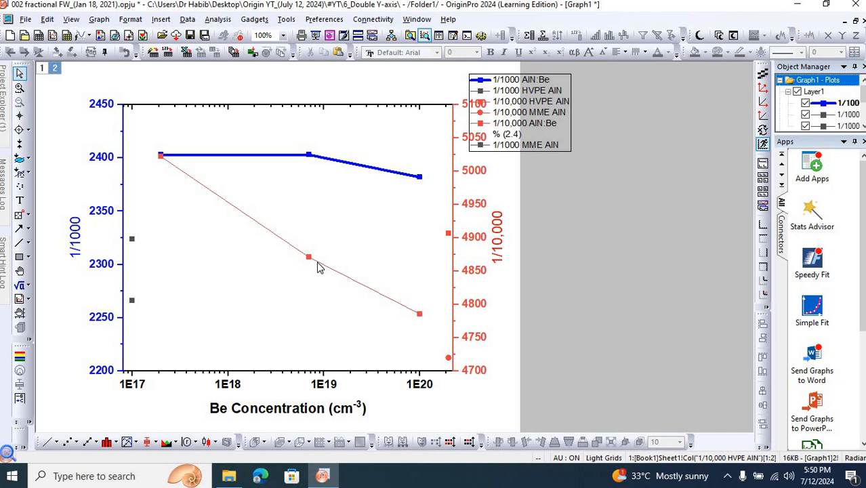
# Step: Set the connecting line of the 1/10,000 AlN:Be plot to width 4
pyautogui.doubleClick(318, 266)
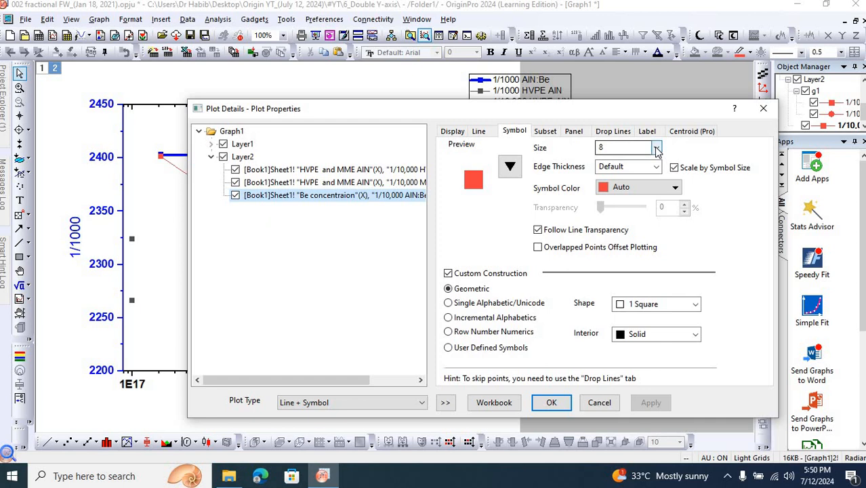
pyautogui.click(480, 132)
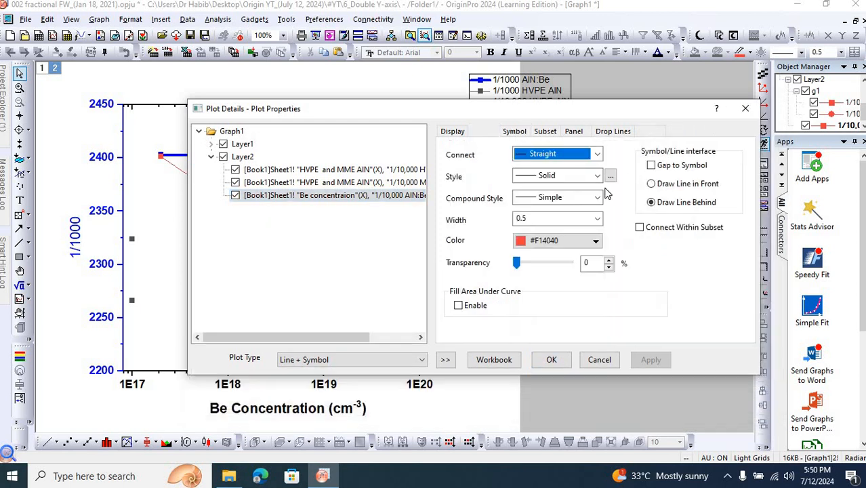
pyautogui.click(582, 218)
pyautogui.click(539, 289)
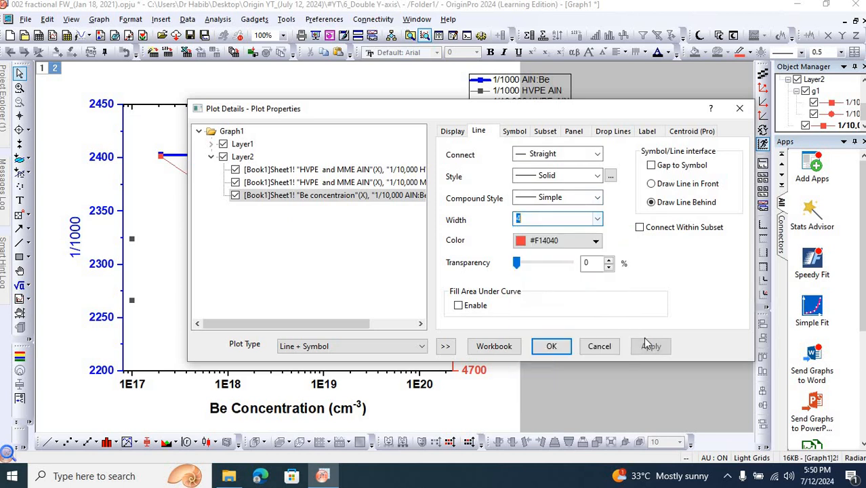
pyautogui.click(650, 347)
pyautogui.click(552, 346)
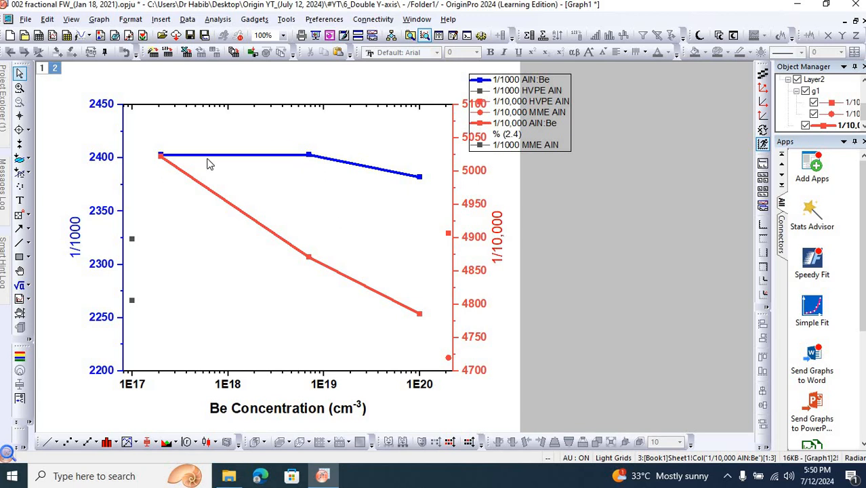
# Step: Try starting the Layer 1 Y-axis scale at 2350
pyautogui.doubleClick(110, 210)
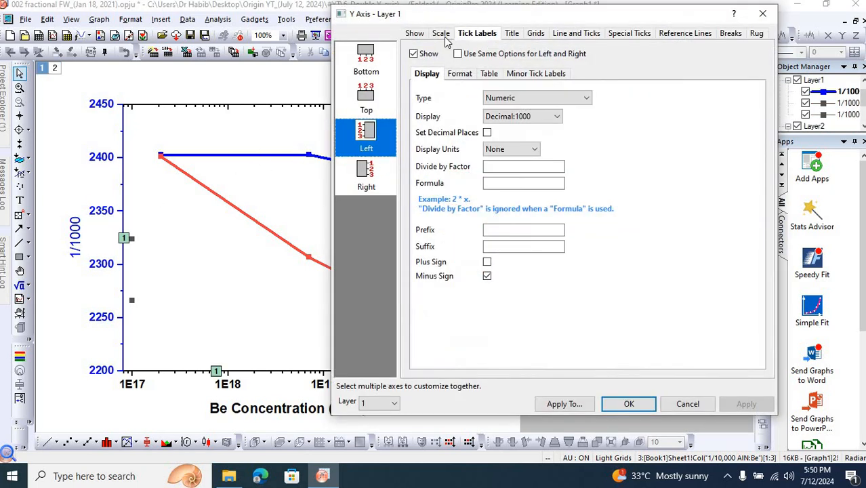
pyautogui.click(444, 35)
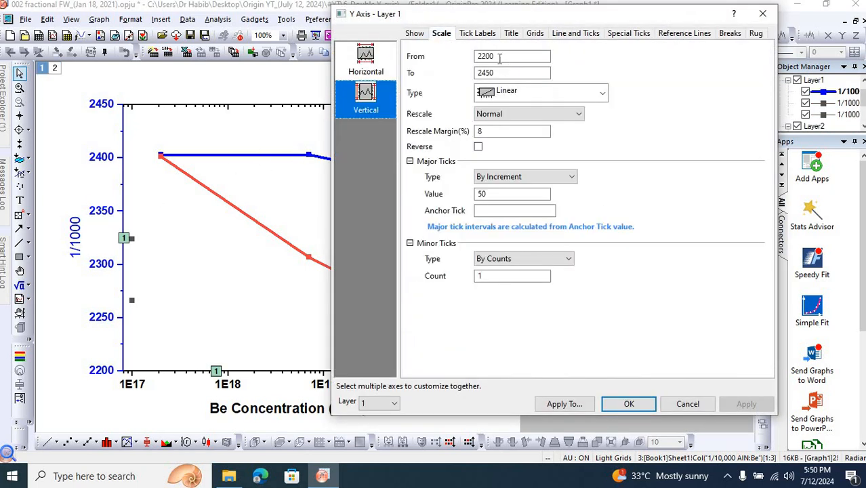
pyautogui.doubleClick(500, 57)
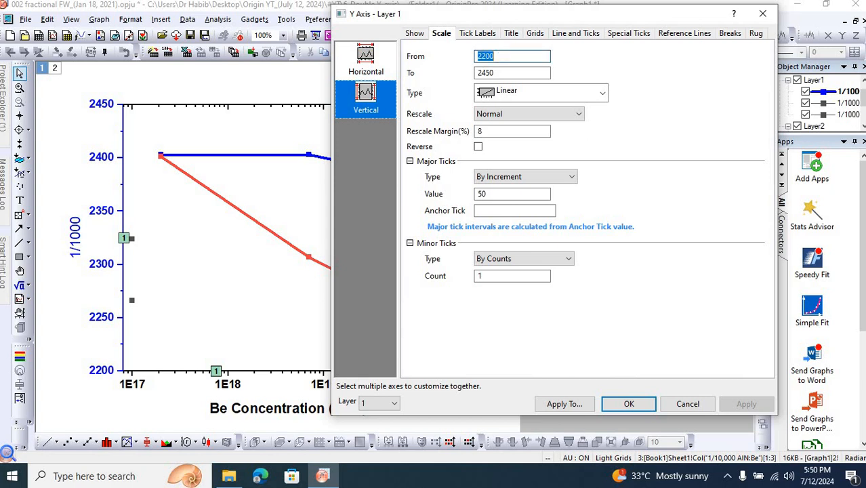
pyautogui.write('235')
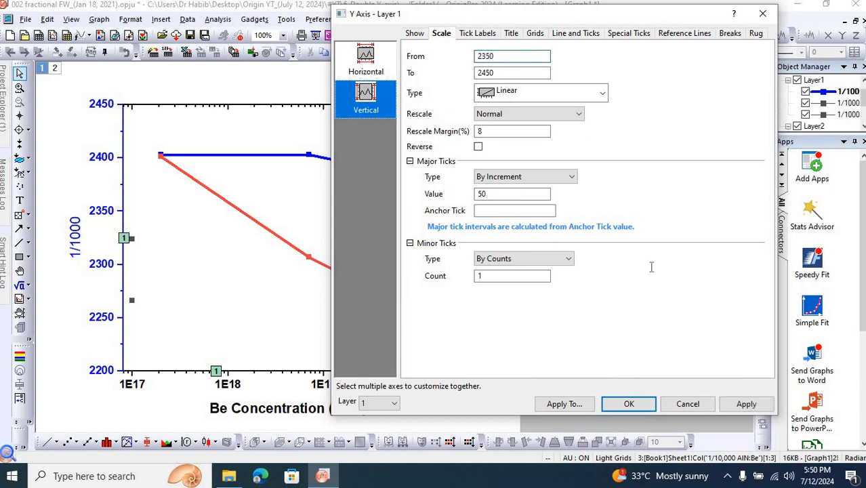
pyautogui.click(746, 403)
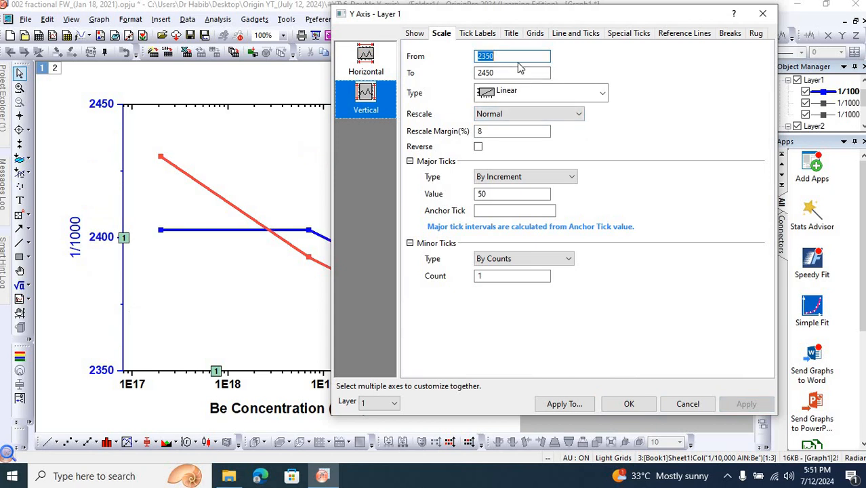
# Step: Set the start of the Layer 1 Y-axis scale back to 2200
pyautogui.write('2200')
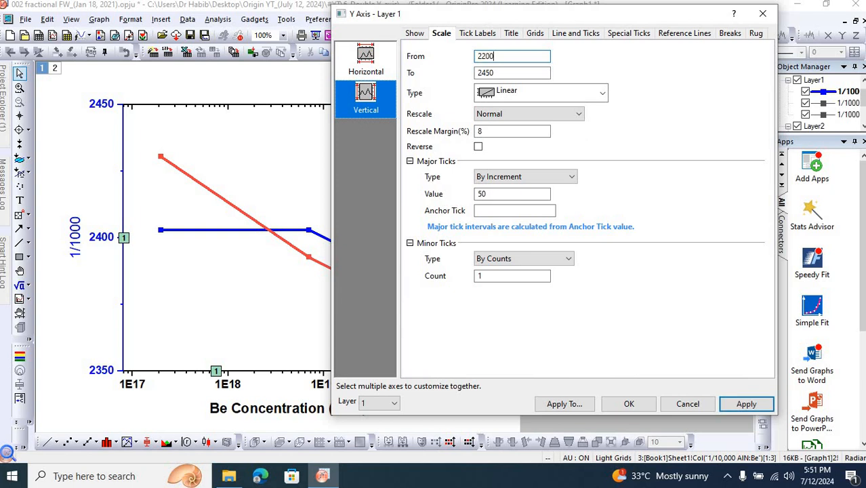
pyautogui.click(744, 403)
pyautogui.click(629, 404)
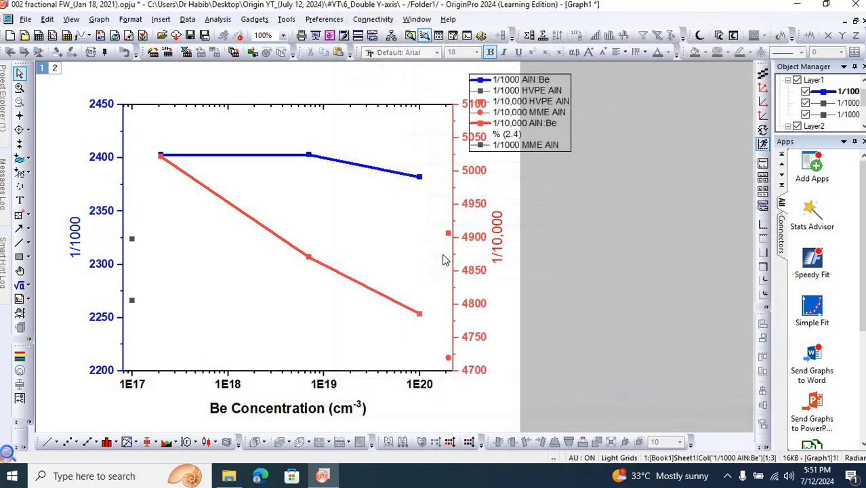
# Step: Style the 1/1000 HVPE AlN point as a solid Blue star of size 24
pyautogui.doubleClick(133, 241)
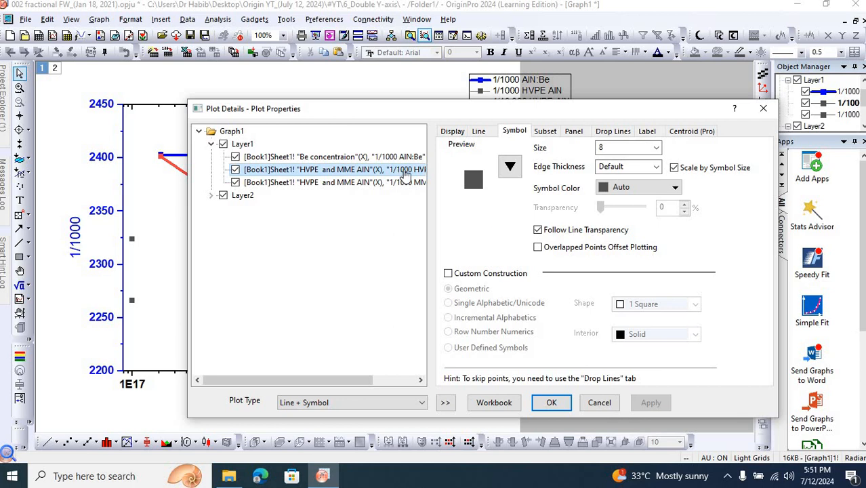
pyautogui.click(675, 188)
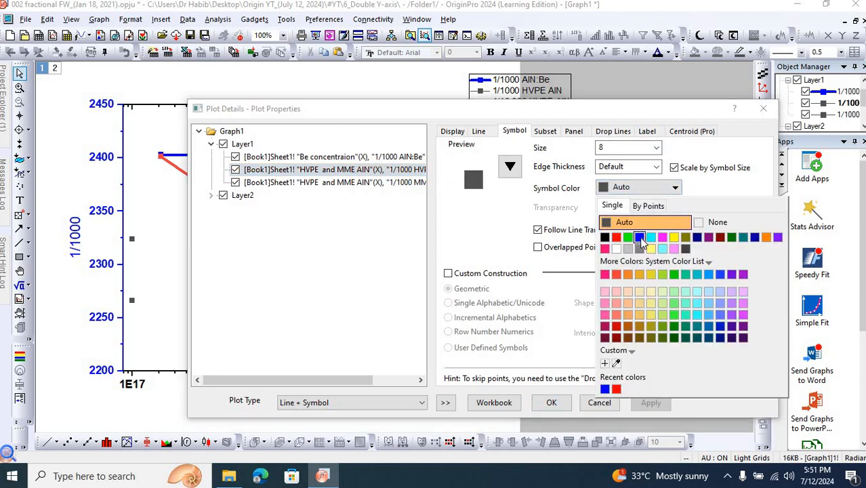
pyautogui.click(644, 237)
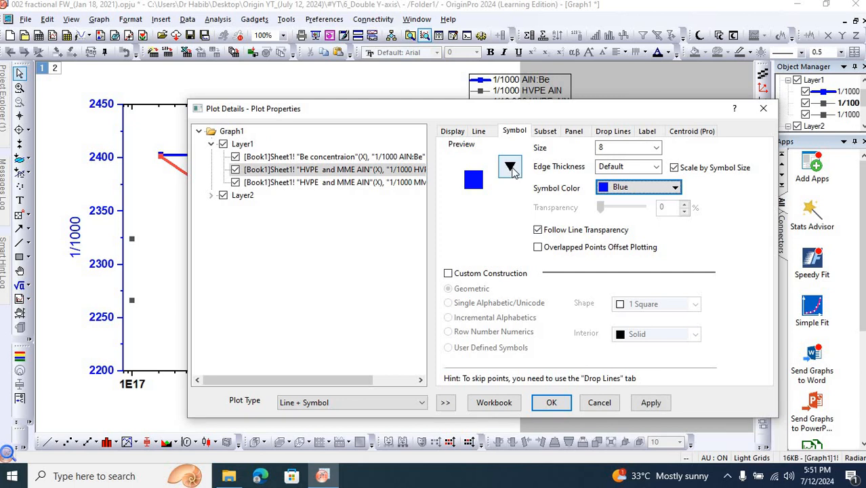
pyautogui.click(511, 168)
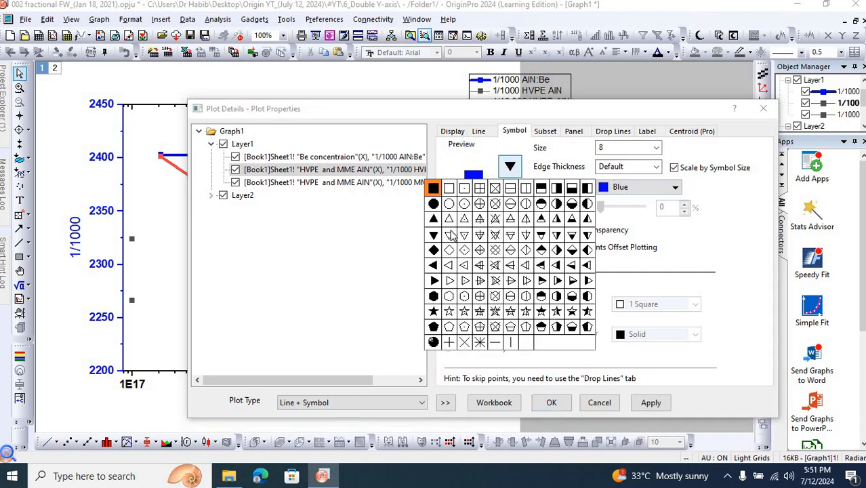
pyautogui.click(434, 311)
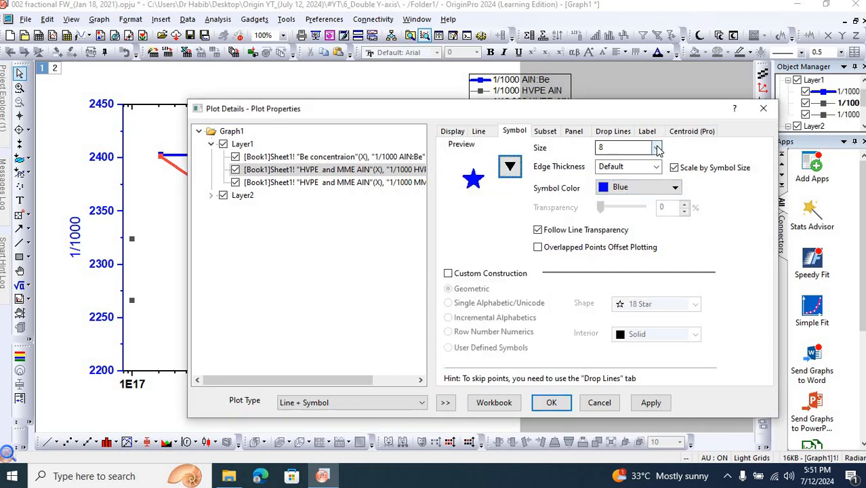
pyautogui.click(657, 148)
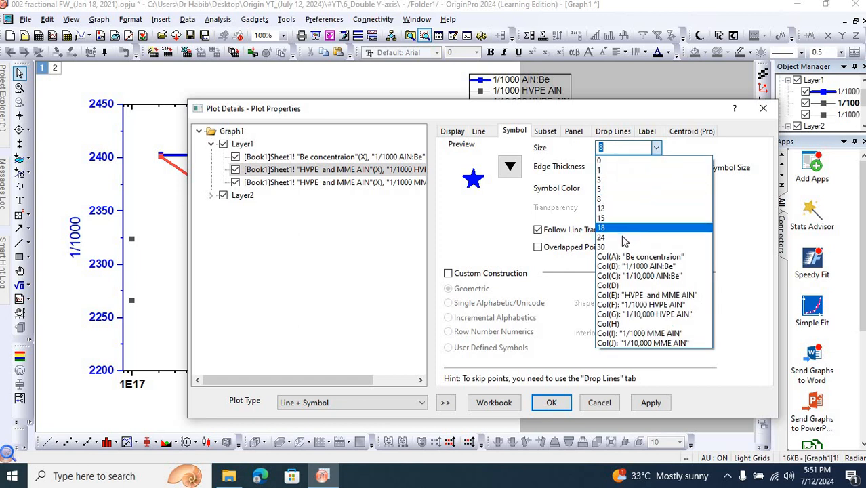
pyautogui.click(624, 238)
pyautogui.click(652, 401)
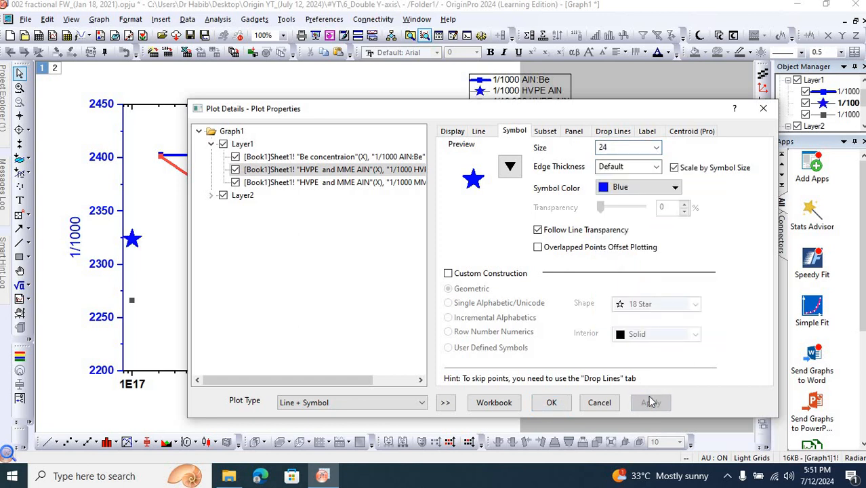
pyautogui.click(553, 403)
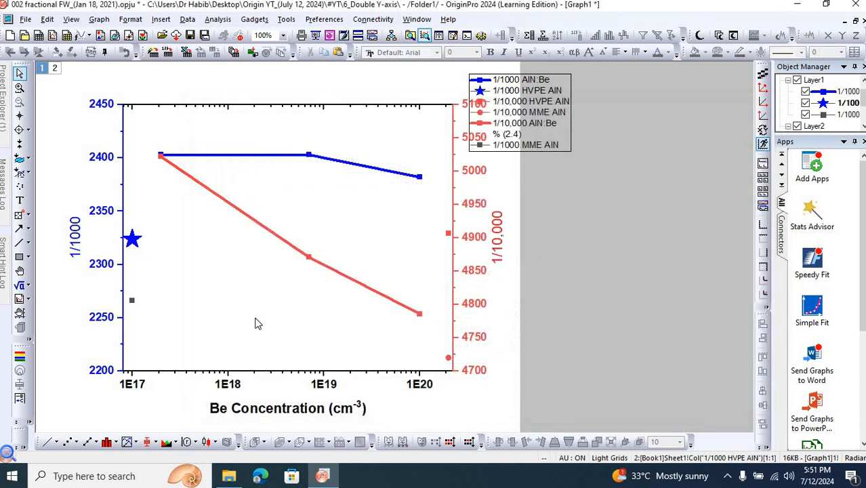
# Step: Style the 1/1000 MME AlN point as a solid Blue pentagon of size 24
pyautogui.doubleClick(132, 303)
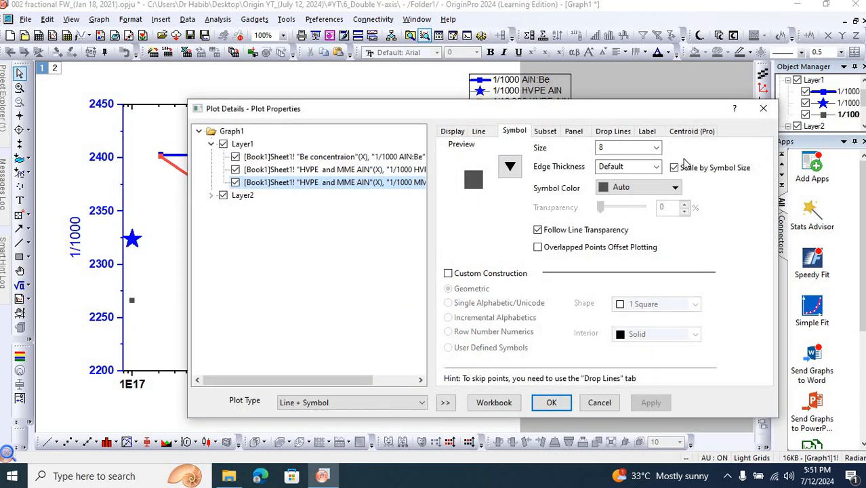
pyautogui.click(647, 148)
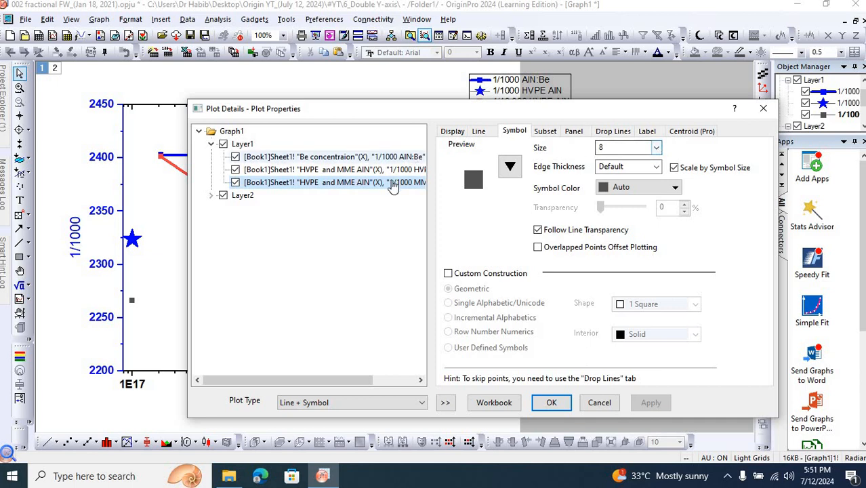
pyautogui.click(511, 166)
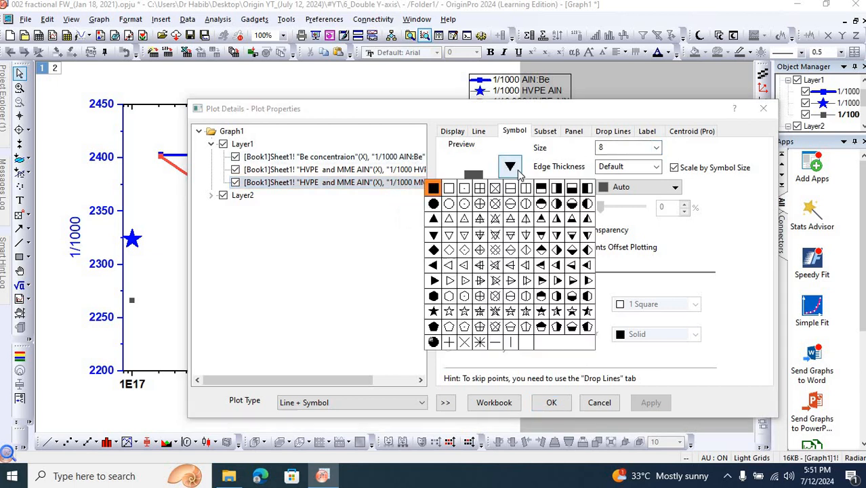
pyautogui.click(434, 327)
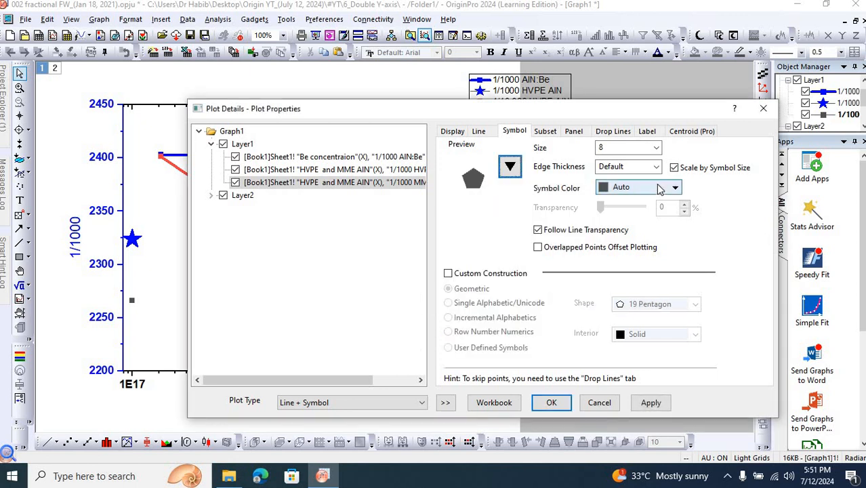
pyautogui.click(660, 189)
pyautogui.click(643, 238)
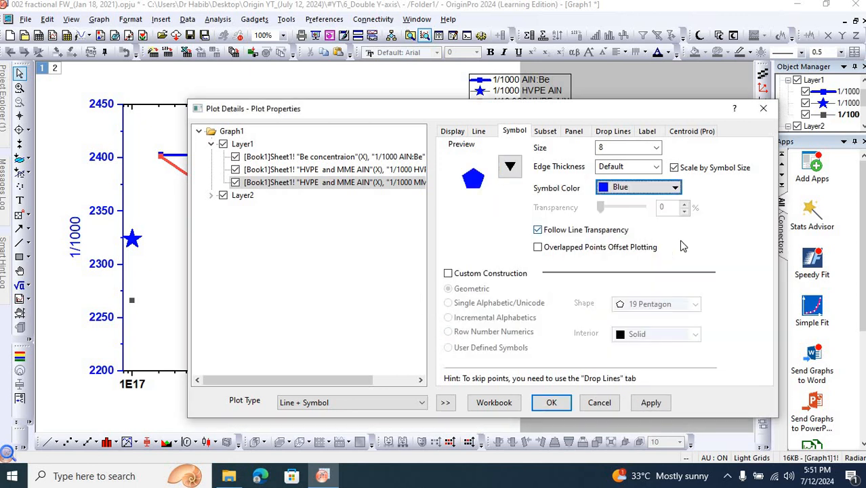
pyautogui.click(656, 147)
pyautogui.click(625, 237)
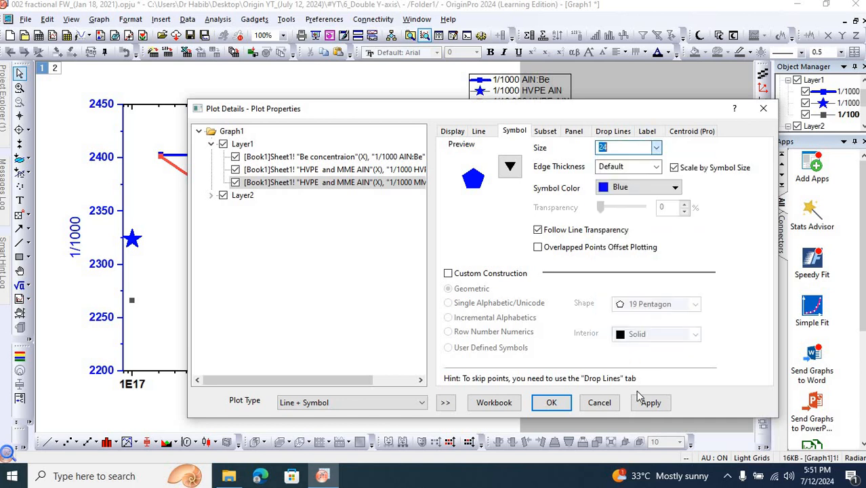
pyautogui.click(647, 402)
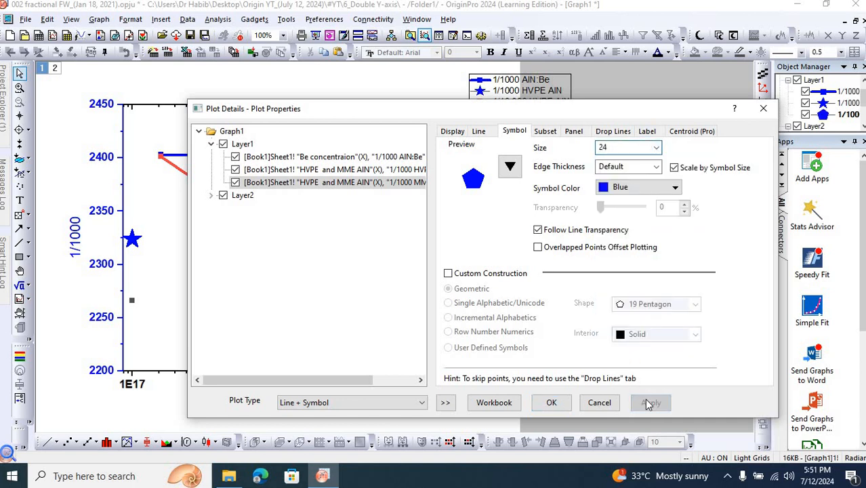
pyautogui.click(552, 403)
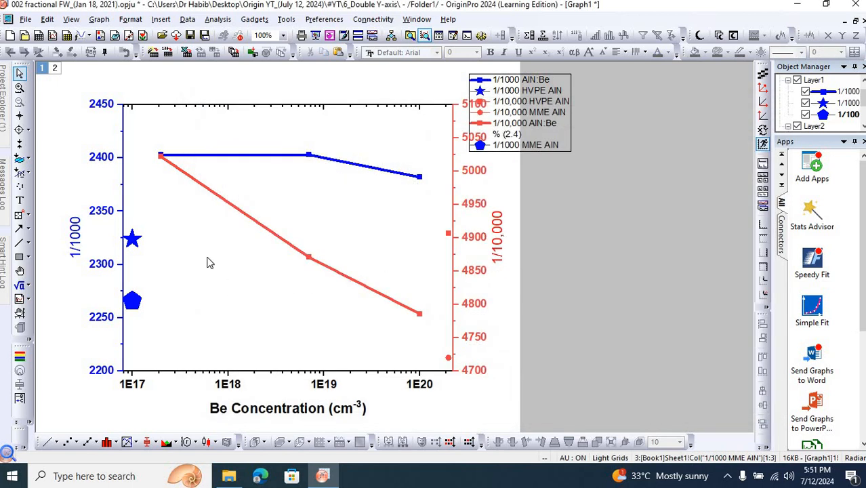
# Step: Try a scale range from 2250 to 2425 on the Layer 1 Y axis and undo it
pyautogui.doubleClick(101, 315)
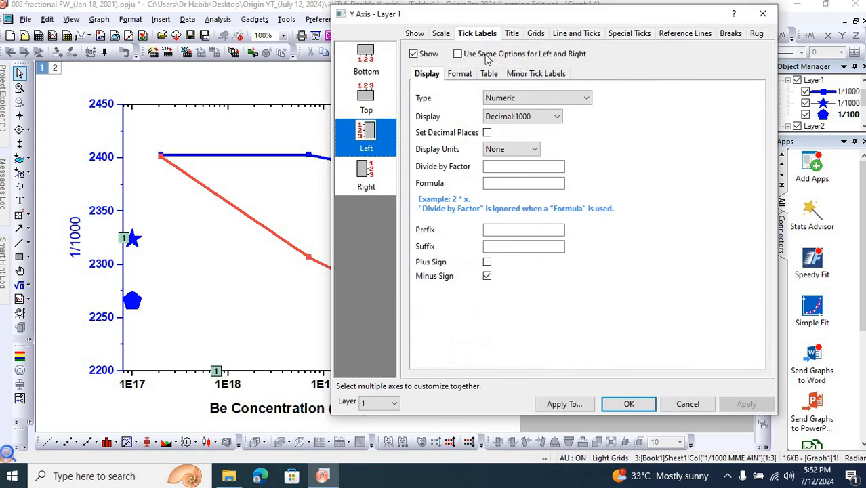
pyautogui.click(441, 34)
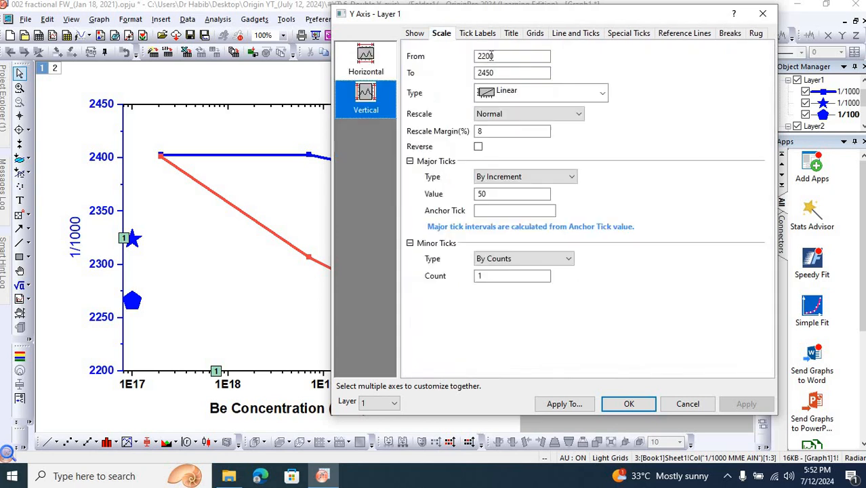
pyautogui.click(503, 56)
pyautogui.click(503, 56)
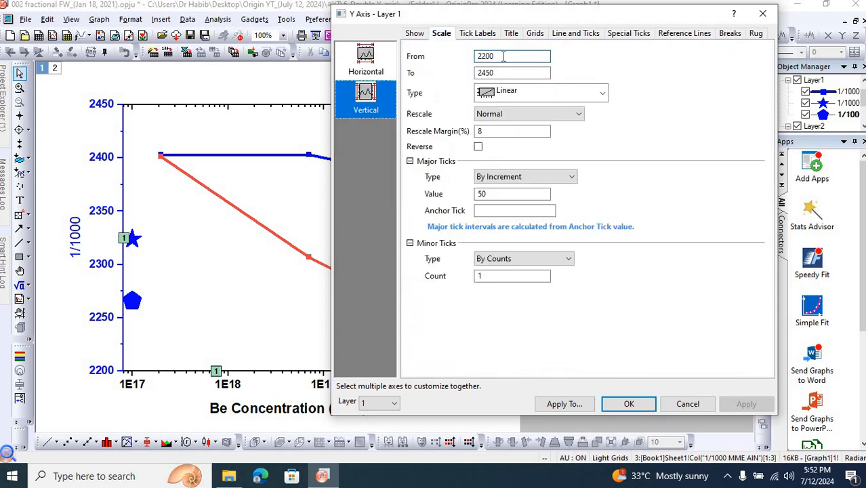
pyautogui.press('BackSpace')
pyautogui.press('BackSpace')
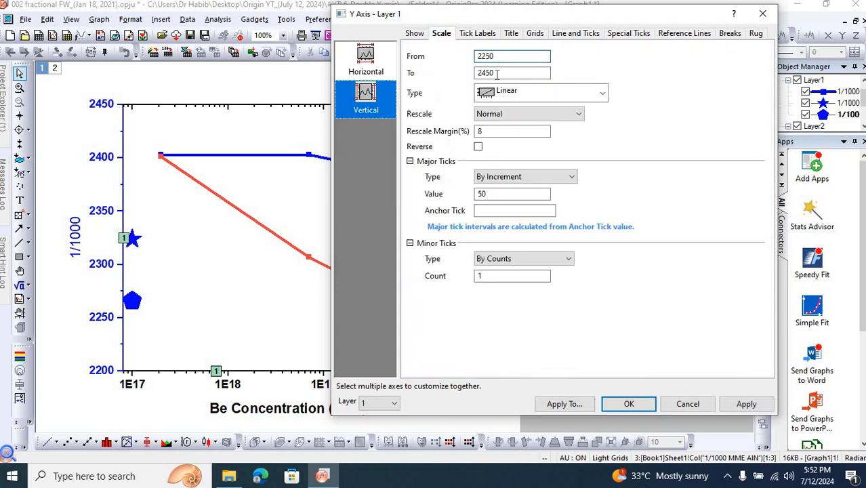
pyautogui.click(498, 73)
pyautogui.click(498, 75)
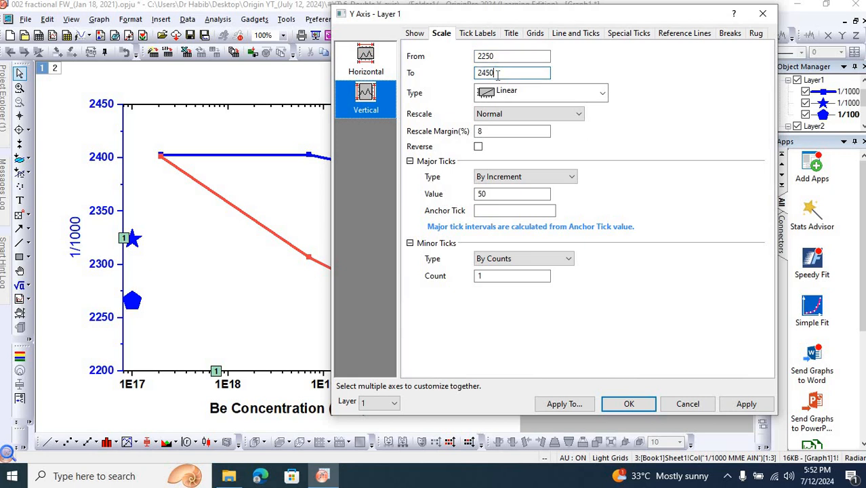
pyautogui.click(744, 403)
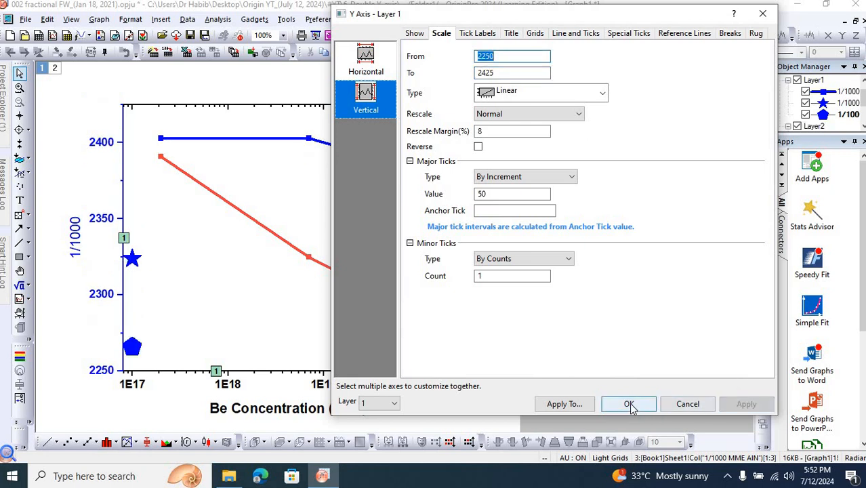
pyautogui.click(629, 404)
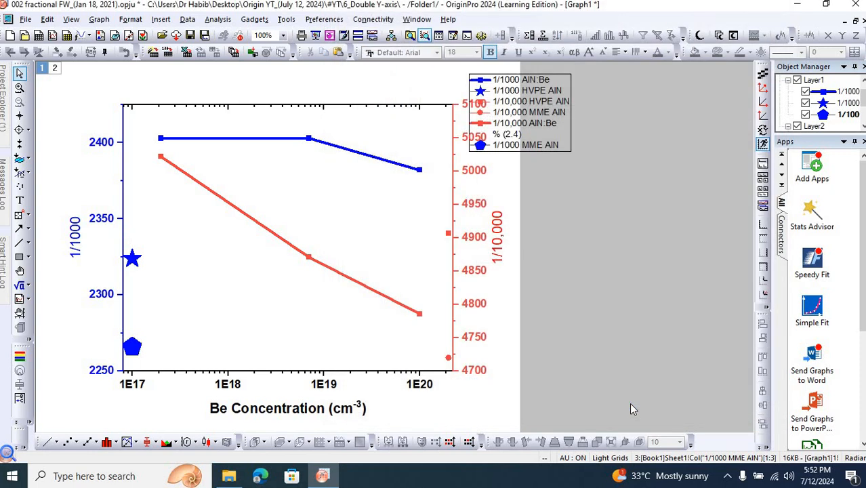
pyautogui.hotkey('ctrl', 'z')
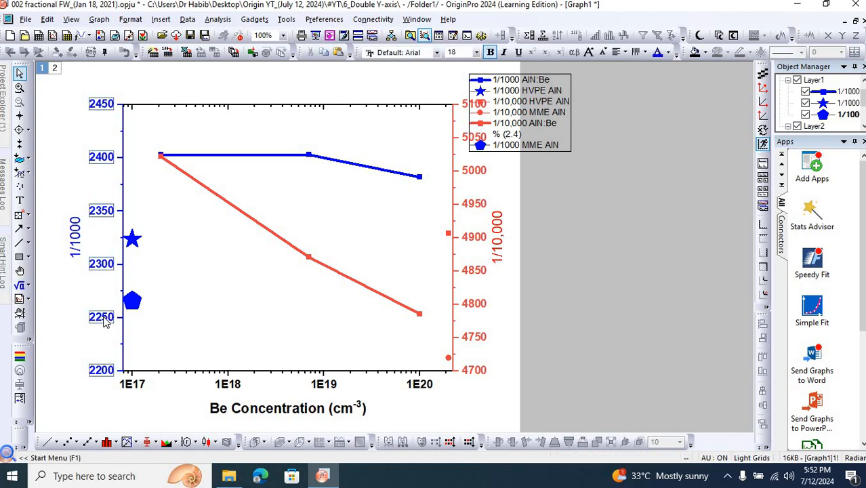
pyautogui.moveTo(105, 321)
pyautogui.mouseDown()
pyautogui.moveTo(174, 285)
pyautogui.moveTo(156, 297)
pyautogui.mouseUp()
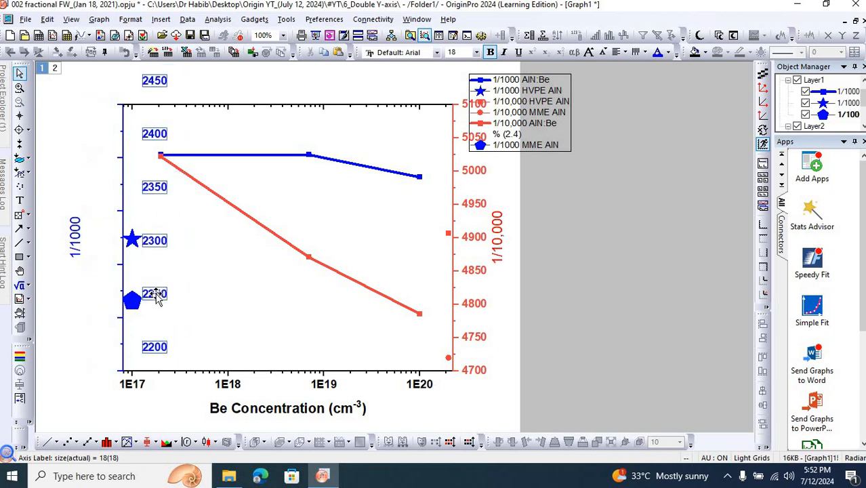
pyautogui.hotkey('ctrl', 'z')
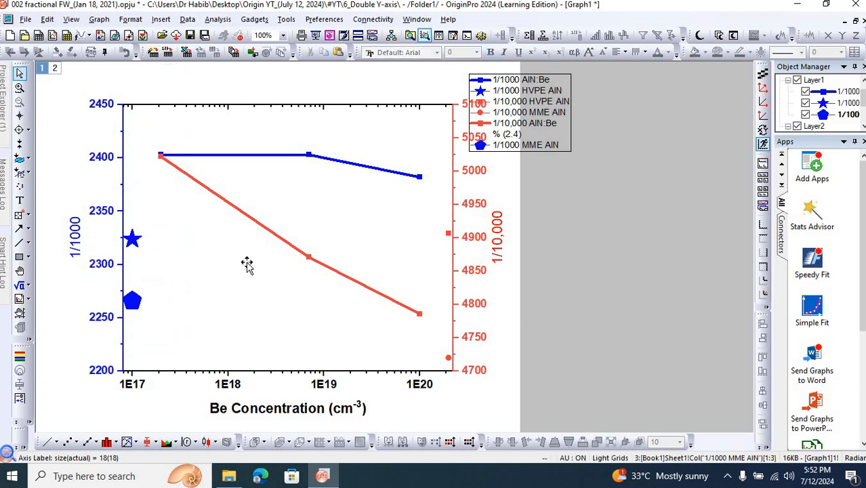
pyautogui.click(247, 264)
# Step: Set the minor tick count of the Layer 1 Y axis to 4
pyautogui.doubleClick(100, 216)
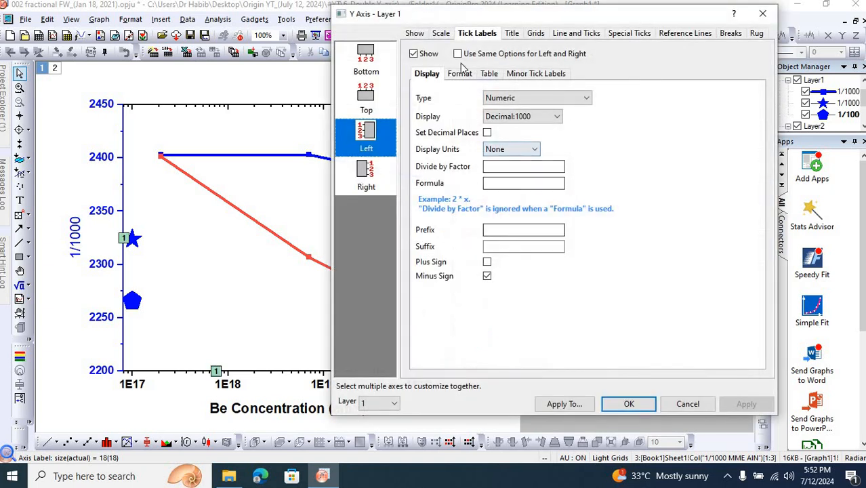
pyautogui.click(440, 33)
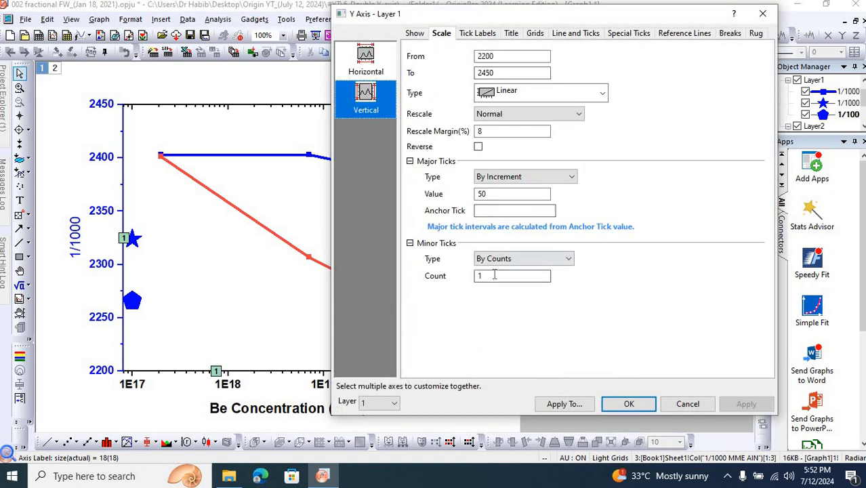
pyautogui.doubleClick(478, 275)
pyautogui.write('4')
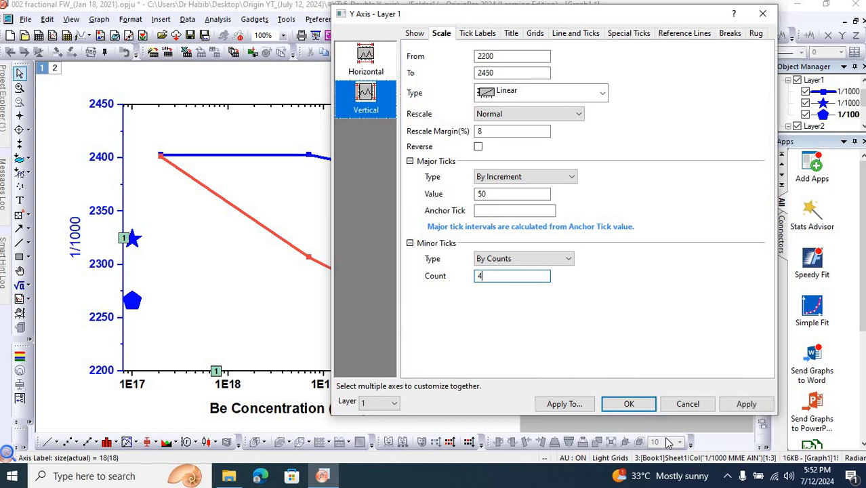
pyautogui.click(740, 404)
pyautogui.click(740, 404)
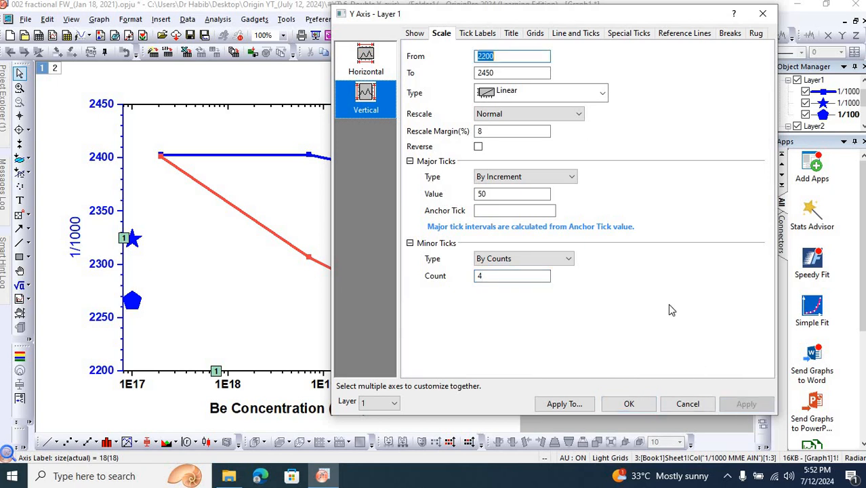
pyautogui.click(629, 403)
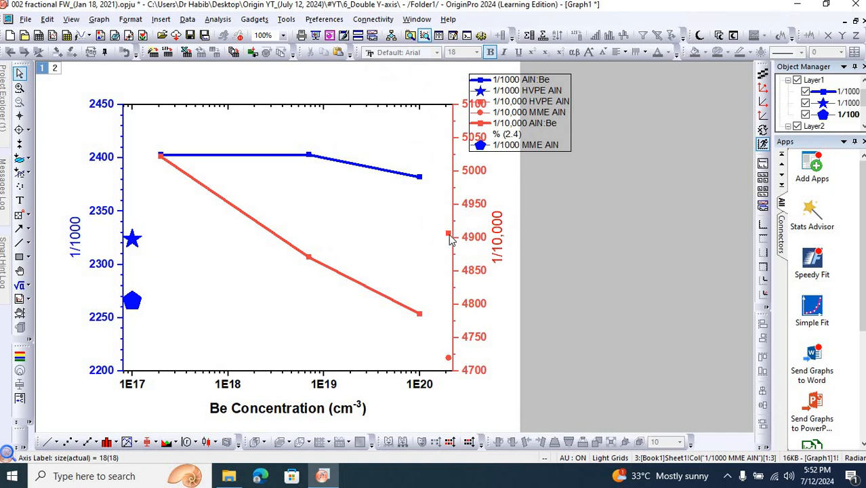
# Step: Style the grouped 1/10,000 HVPE and MME AlN points in Layer 2 as solid circles of size 24
pyautogui.doubleClick(450, 239)
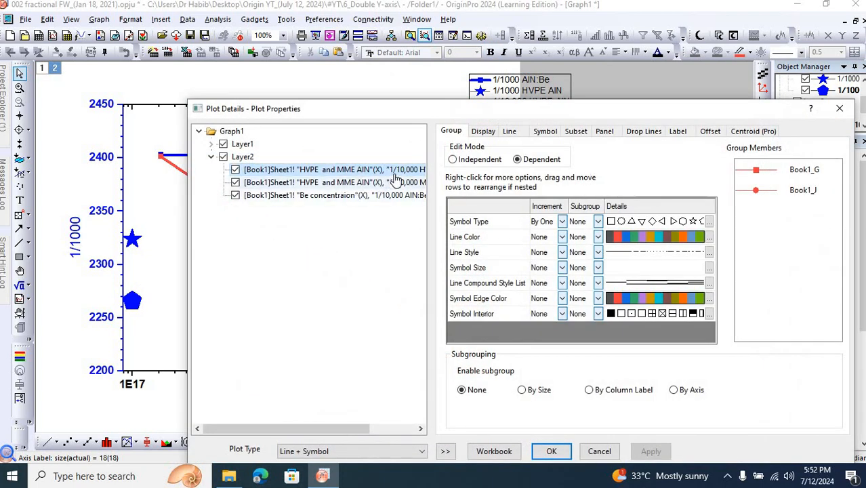
pyautogui.click(546, 131)
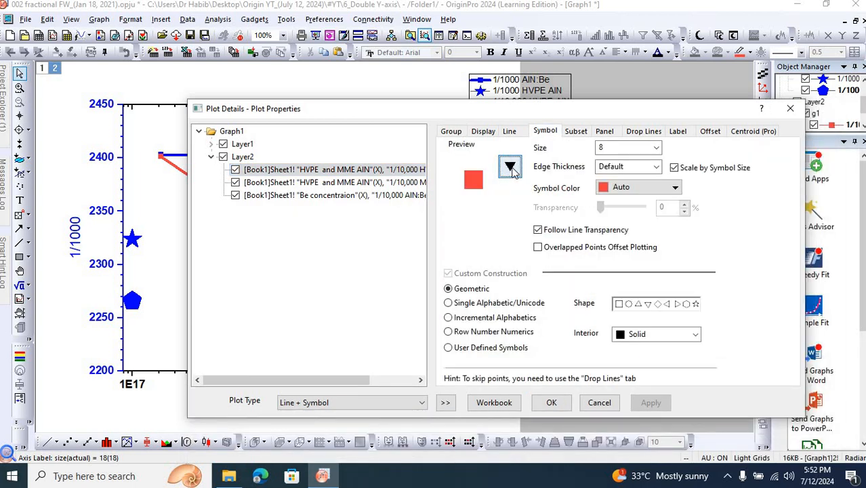
pyautogui.click(510, 167)
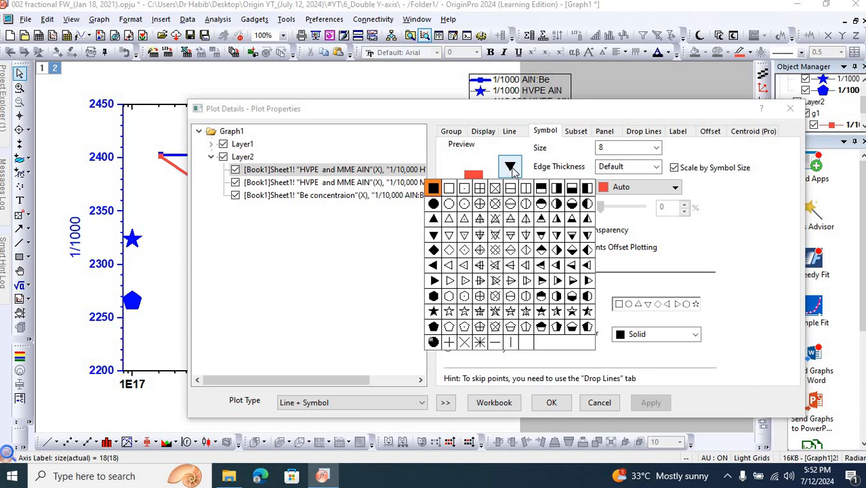
pyautogui.click(433, 203)
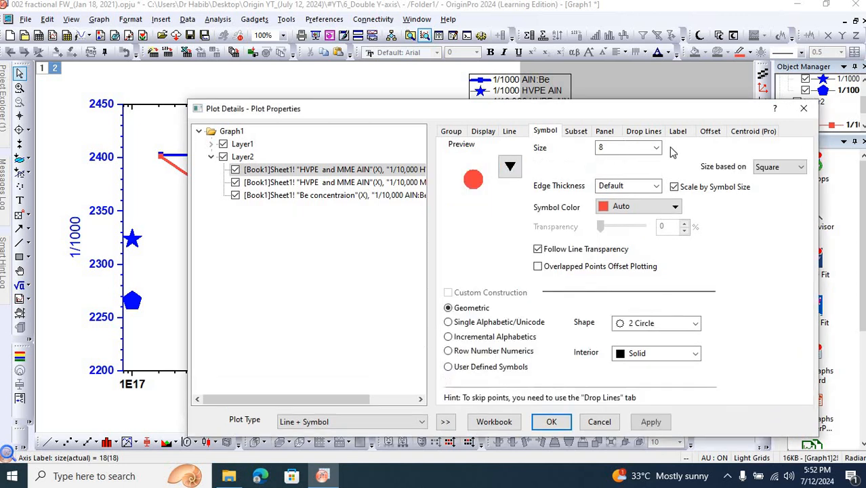
pyautogui.click(656, 148)
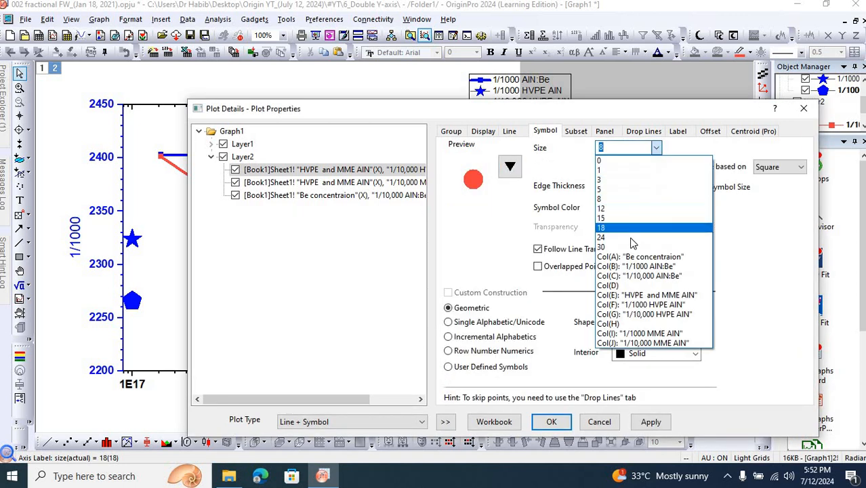
pyautogui.click(669, 444)
pyautogui.click(655, 421)
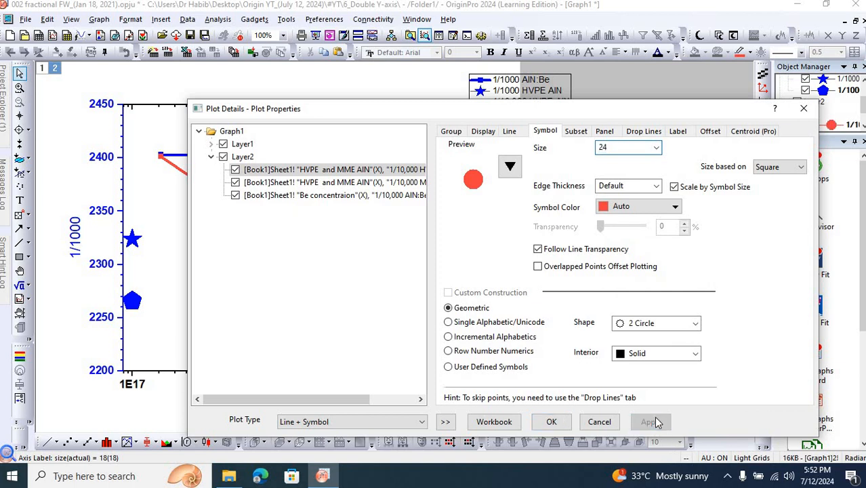
pyautogui.click(394, 187)
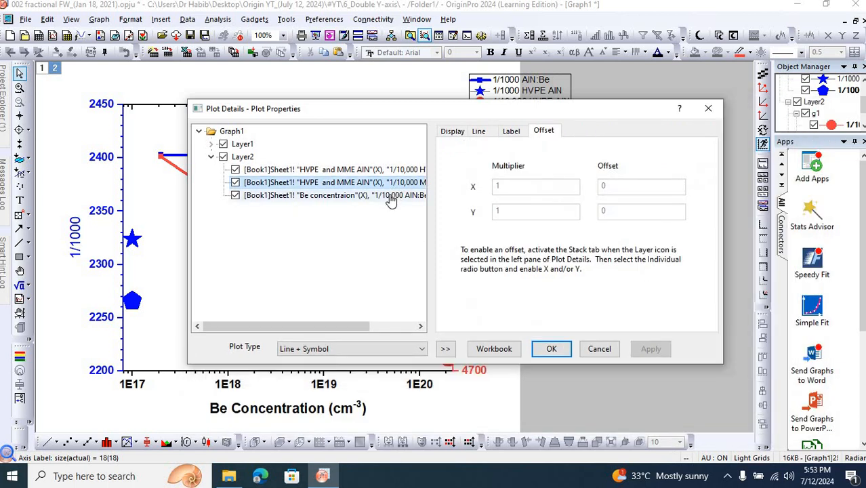
pyautogui.press('Down')
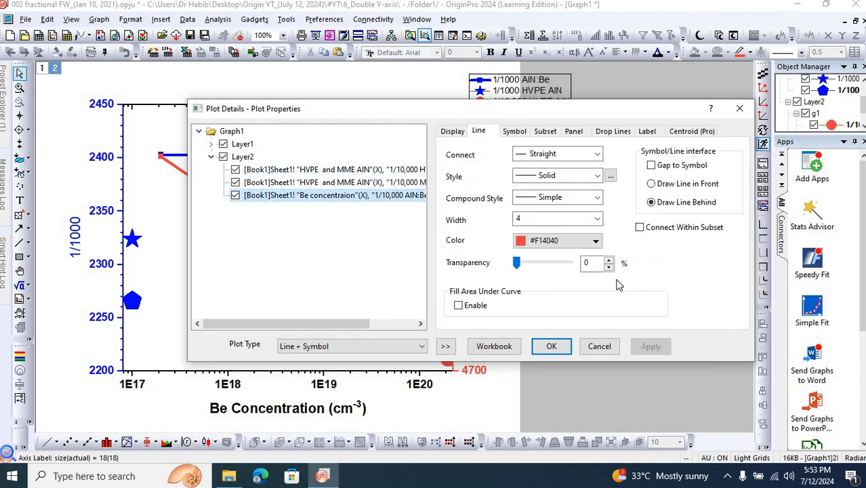
pyautogui.click(553, 346)
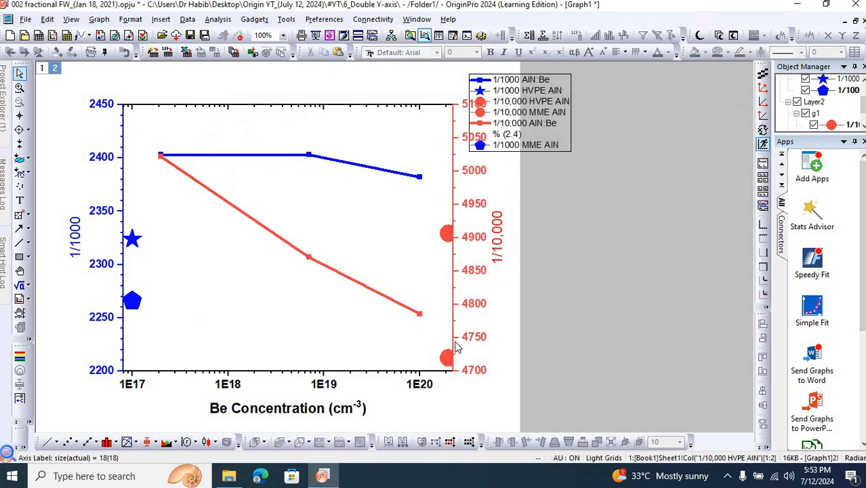
# Step: Move the legend into the lower-left area inside the plot frame and delete its stray %(2.4) entry
pyautogui.moveTo(444, 361)
pyautogui.moveTo(559, 81); pyautogui.dragTo(241, 322)
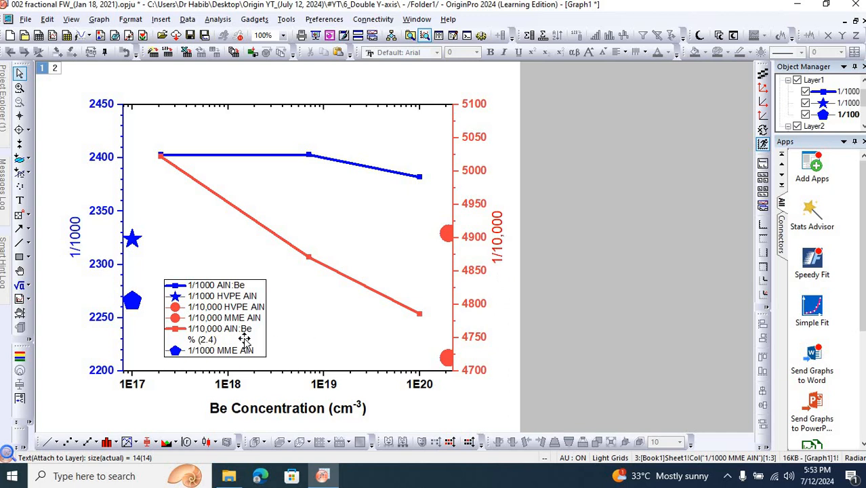
pyautogui.doubleClick(244, 338)
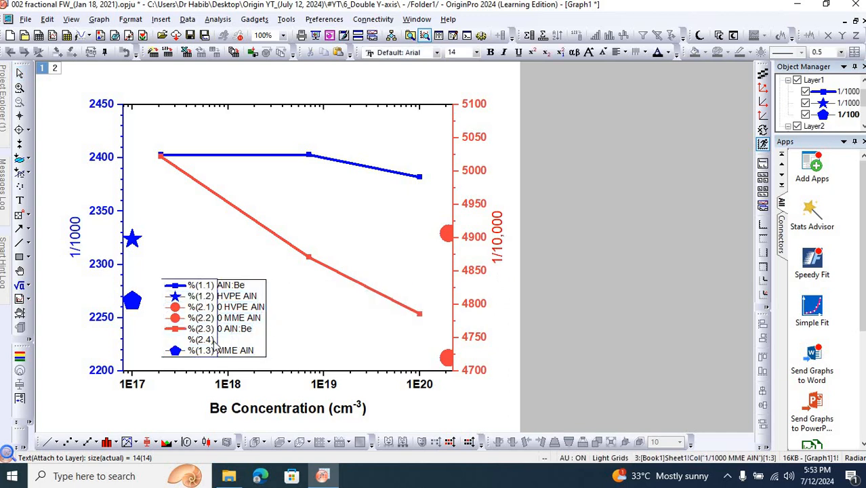
pyautogui.press('BackSpace')
pyautogui.press('BackSpace')
pyautogui.press('BackSpace')
pyautogui.press('BackSpace')
pyautogui.press('BackSpace')
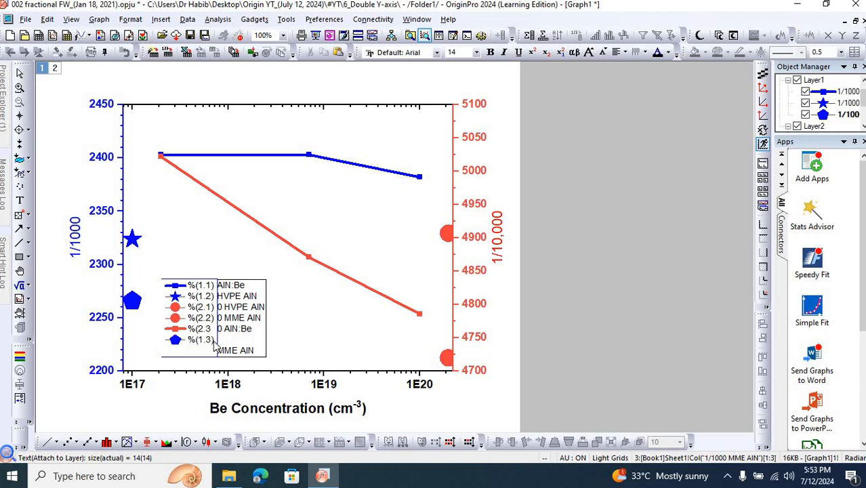
pyautogui.write(')')
pyautogui.click(594, 322)
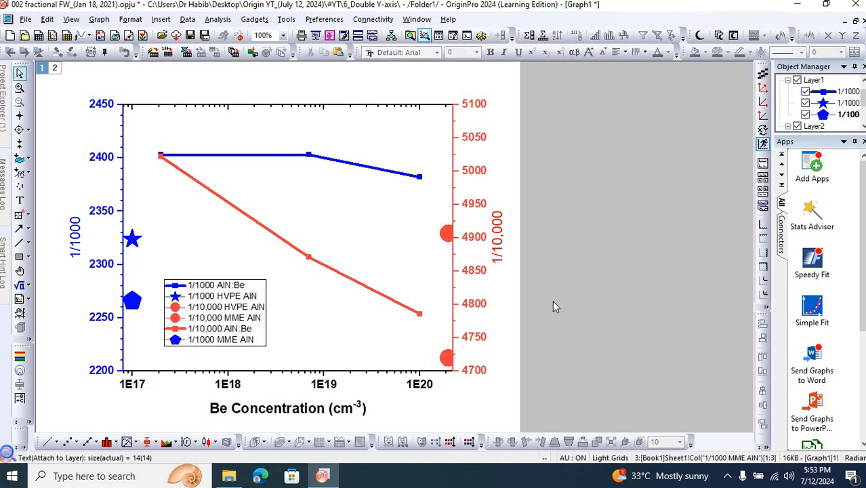